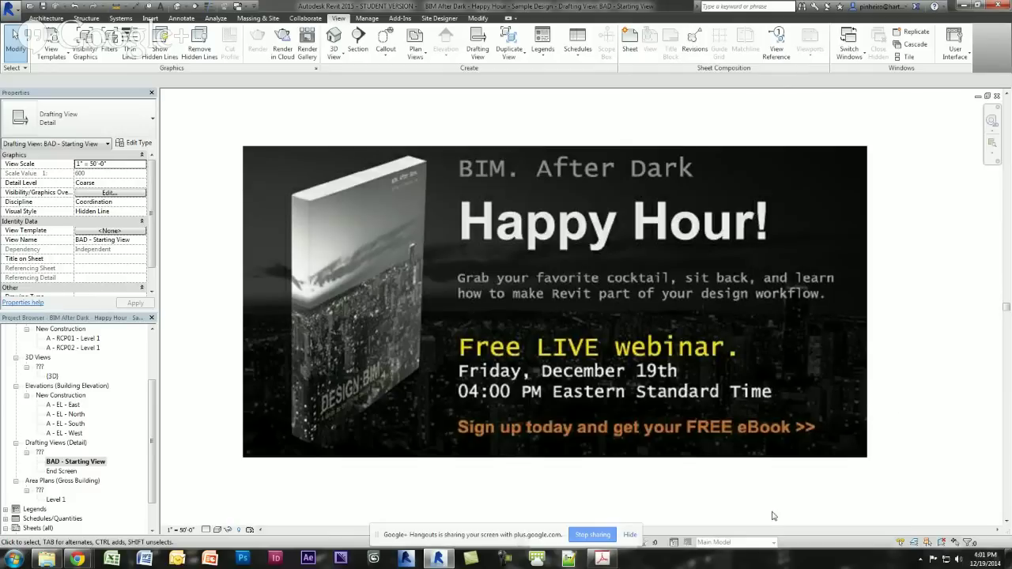
Bring the DESIGN:BIM eBook forward, dismiss the screen-sharing notice, and fit the whole page
mouse_move(611, 559)
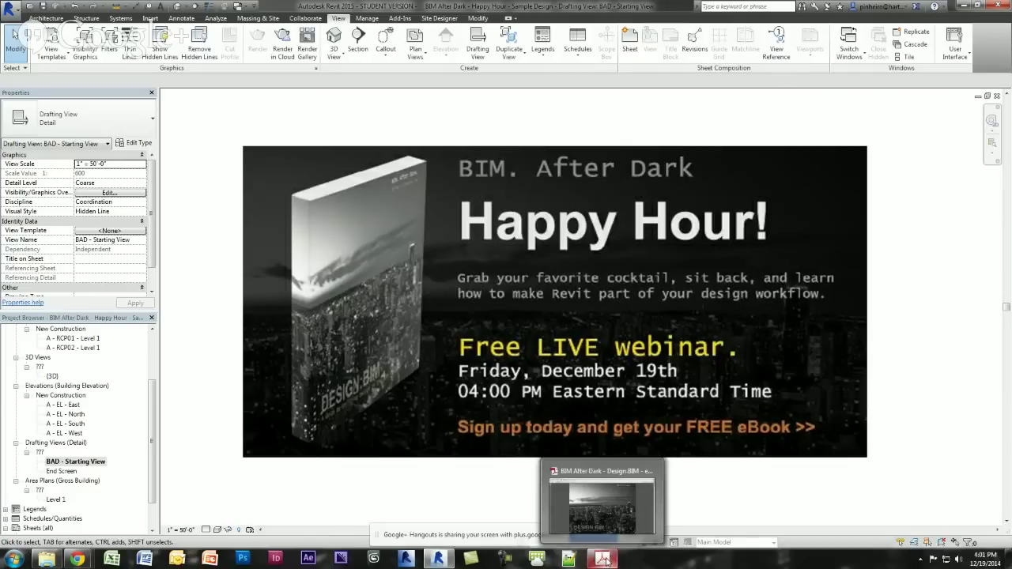
left_click(607, 518)
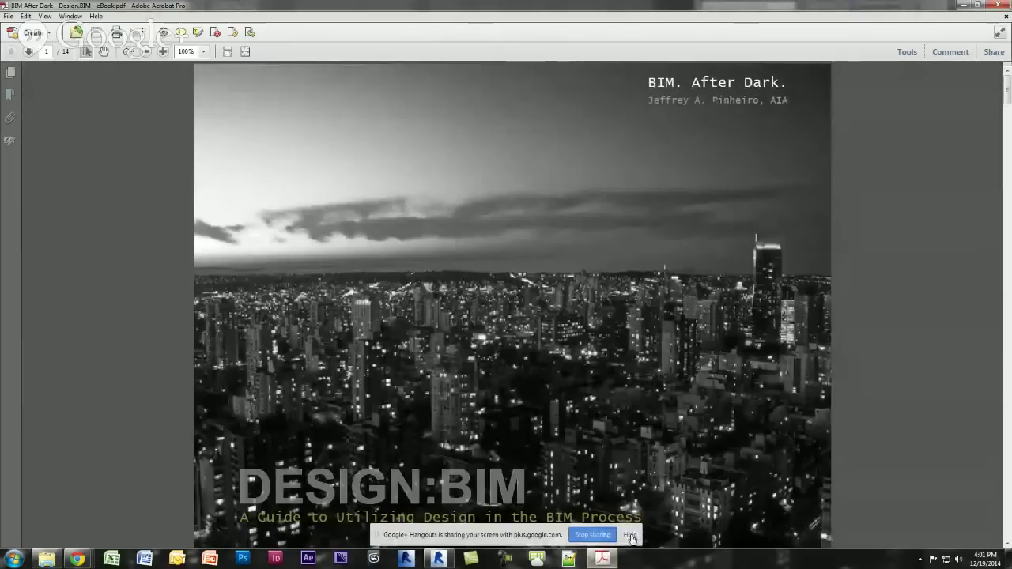
left_click(630, 536)
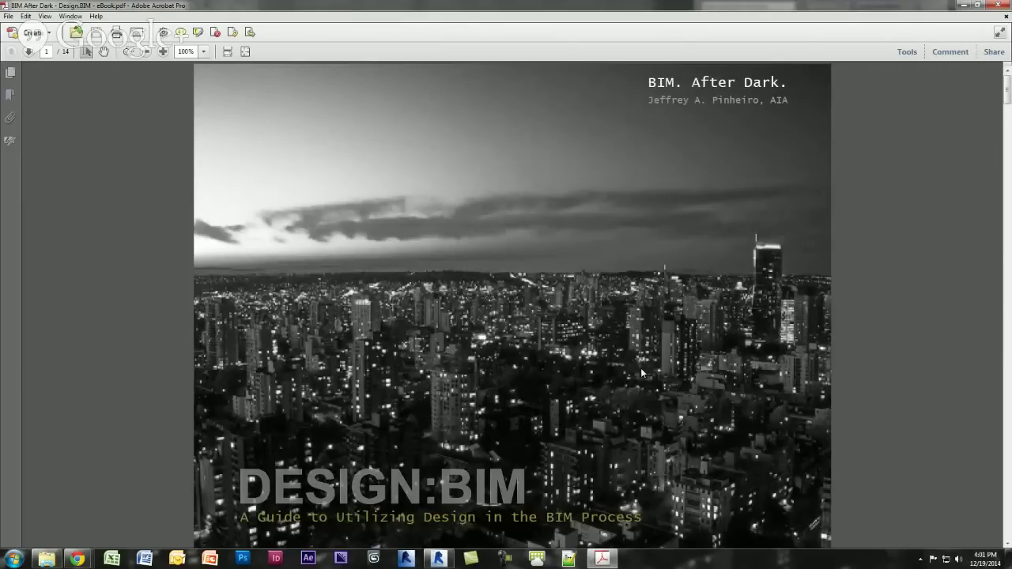
left_click(245, 52)
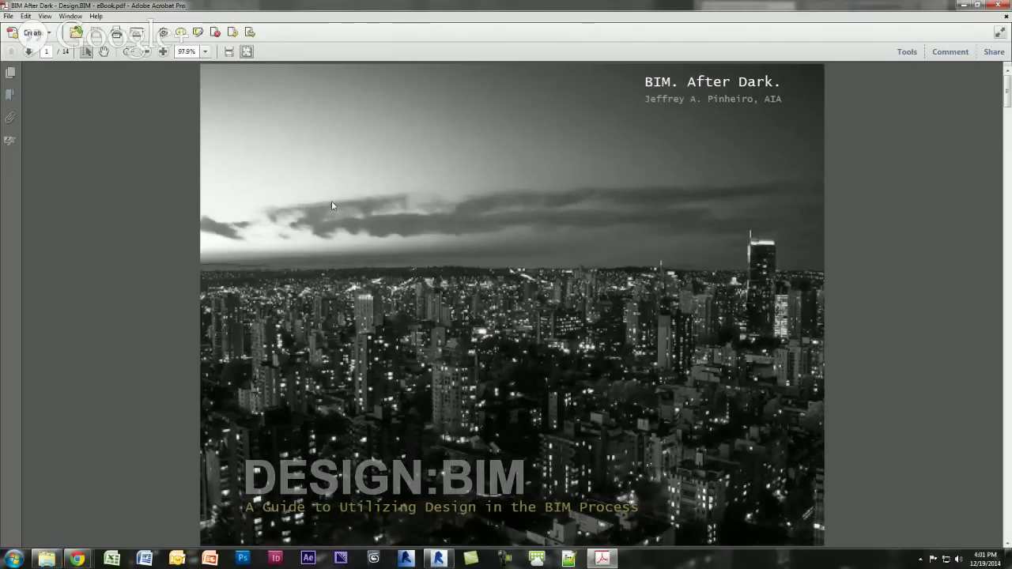
Page through all 14 pages of the eBook, then jump back to its cover
scroll(331, 205, "down", 3)
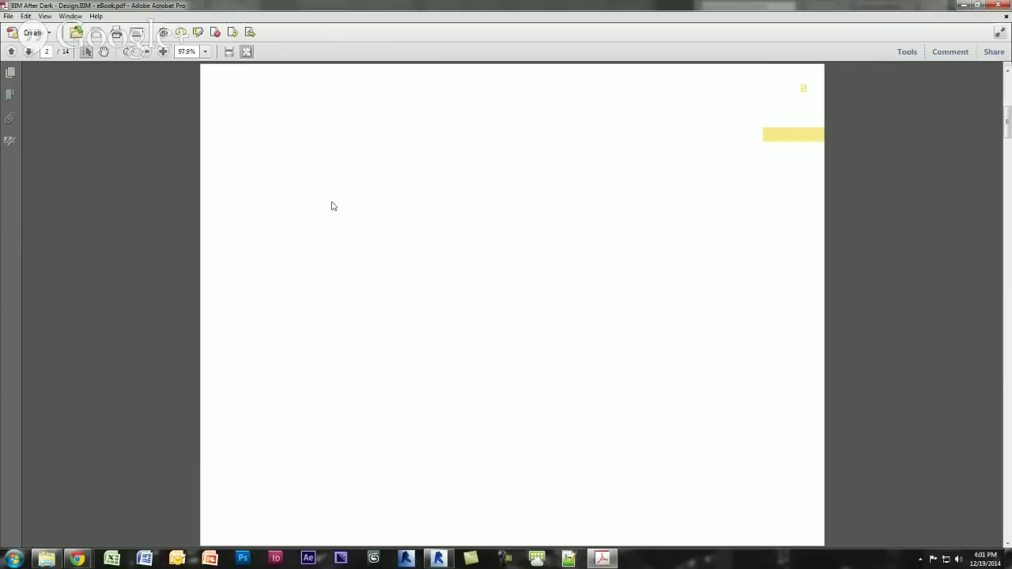
scroll(331, 206, "down", 3)
scroll(332, 205, "down", 3)
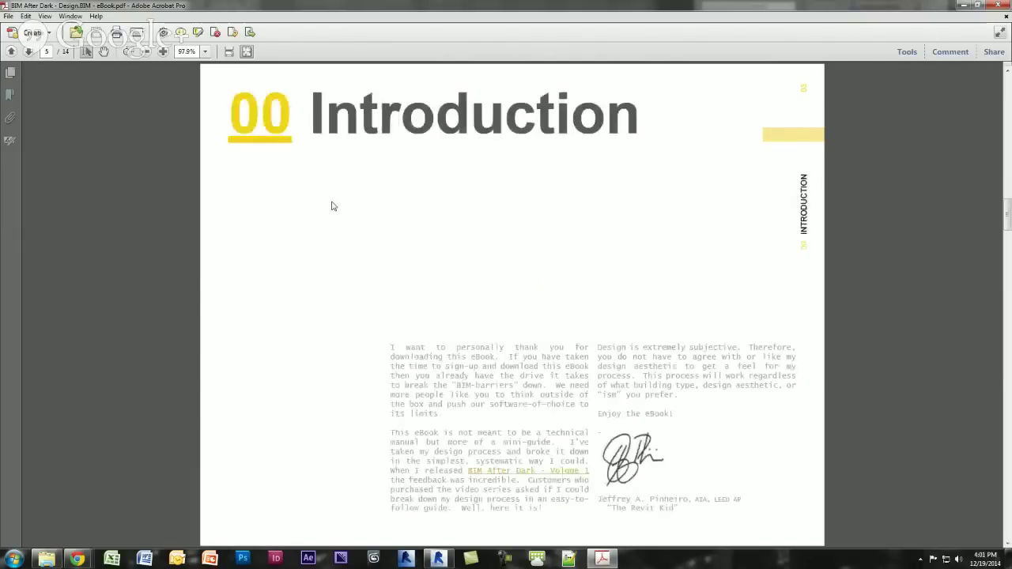
scroll(332, 206, "down", 6)
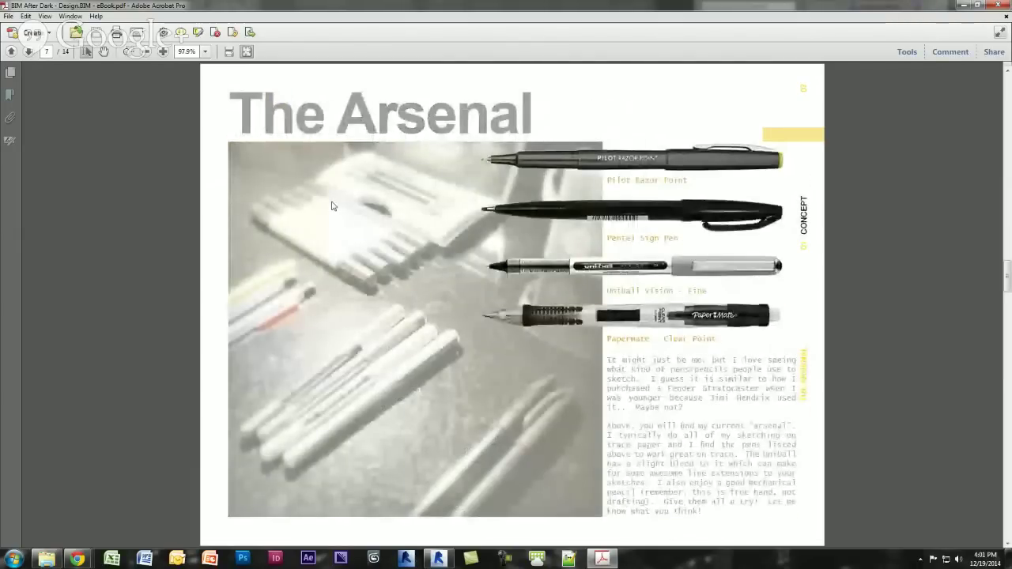
scroll(332, 206, "down", 9)
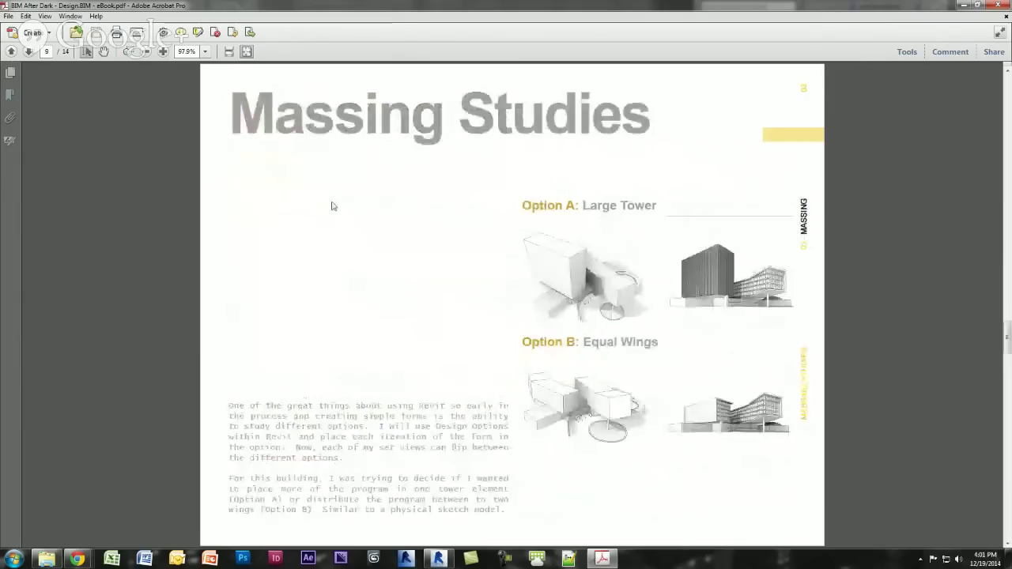
scroll(331, 202, "down", 3)
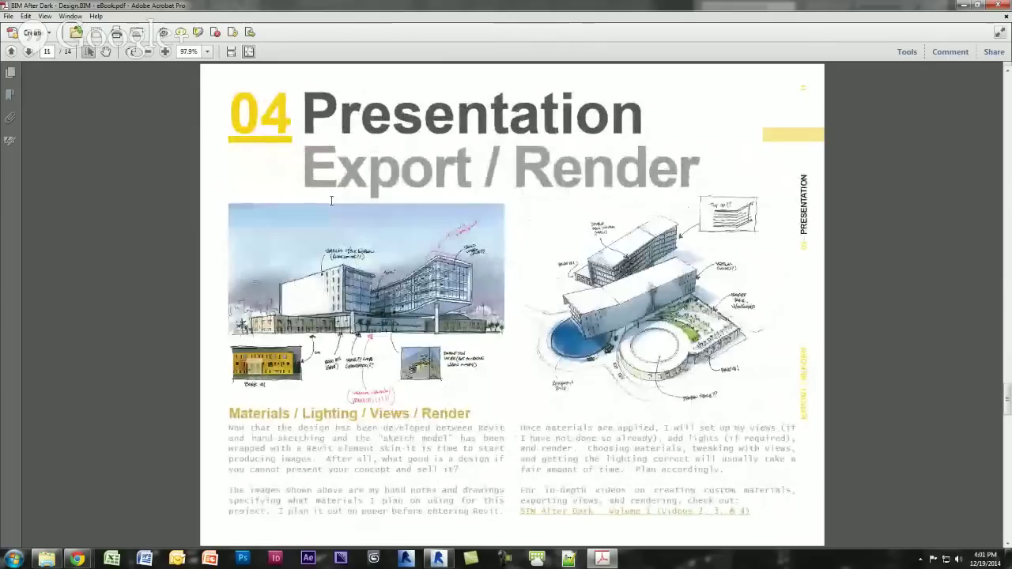
scroll(332, 204, "down", 3)
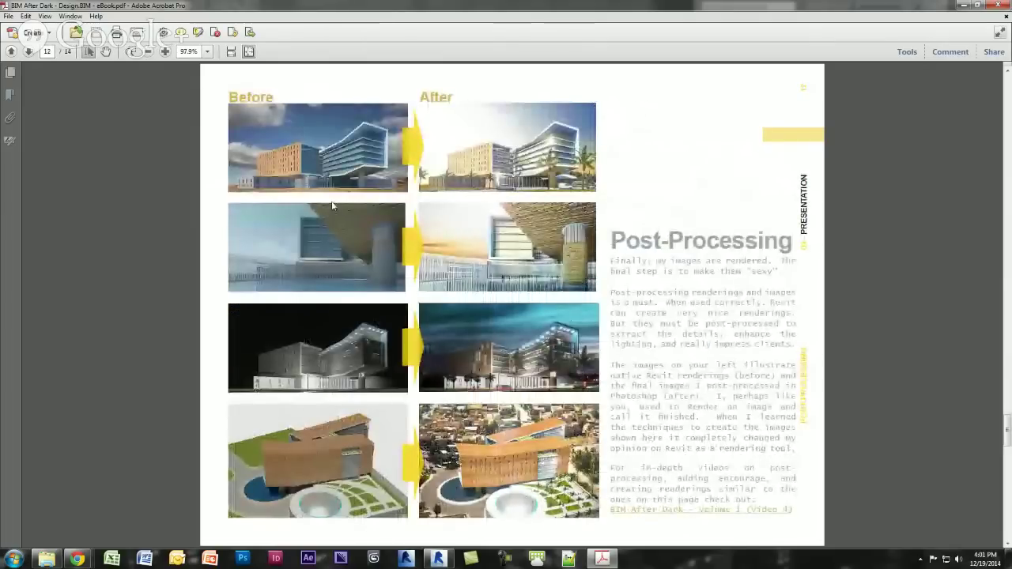
scroll(332, 205, "down", 3)
scroll(331, 200, "down", 3)
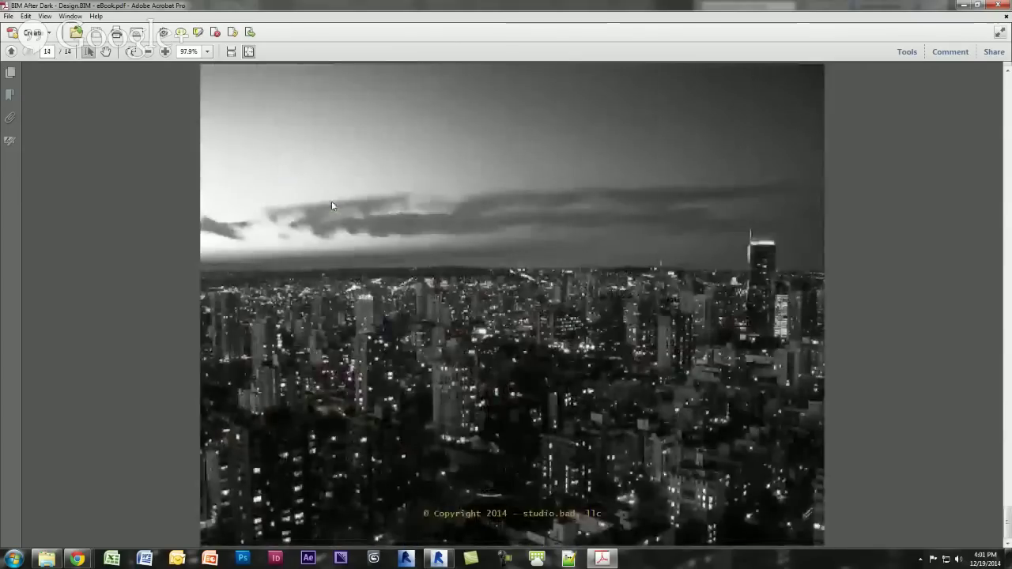
scroll(331, 202, "up", 3)
key("Home")
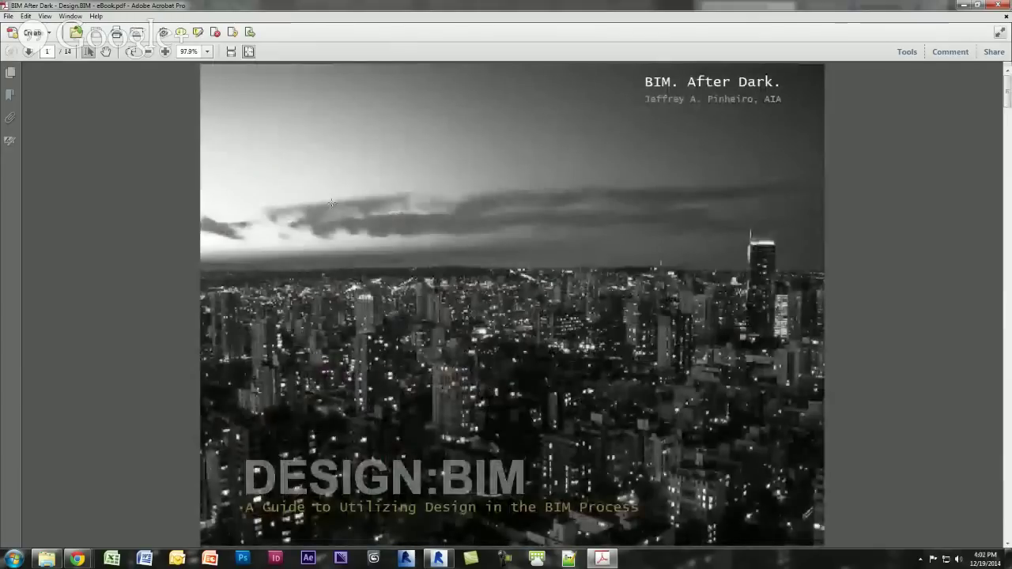
Scroll past Contents and Introduction to page 6, the 01 Concept – Program / Diagram sketches
scroll(331, 202, "down", 3)
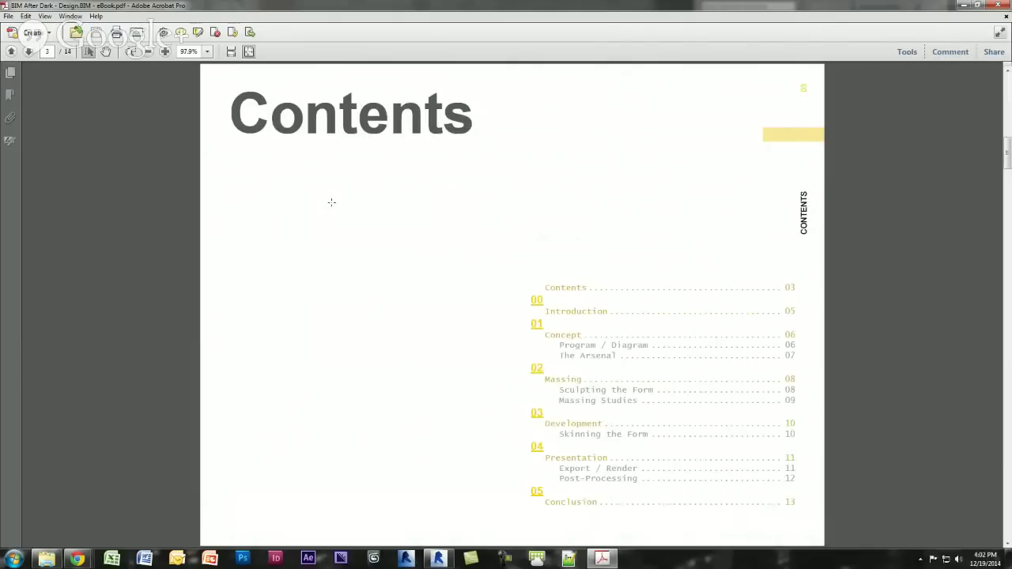
scroll(332, 225, "down", 3)
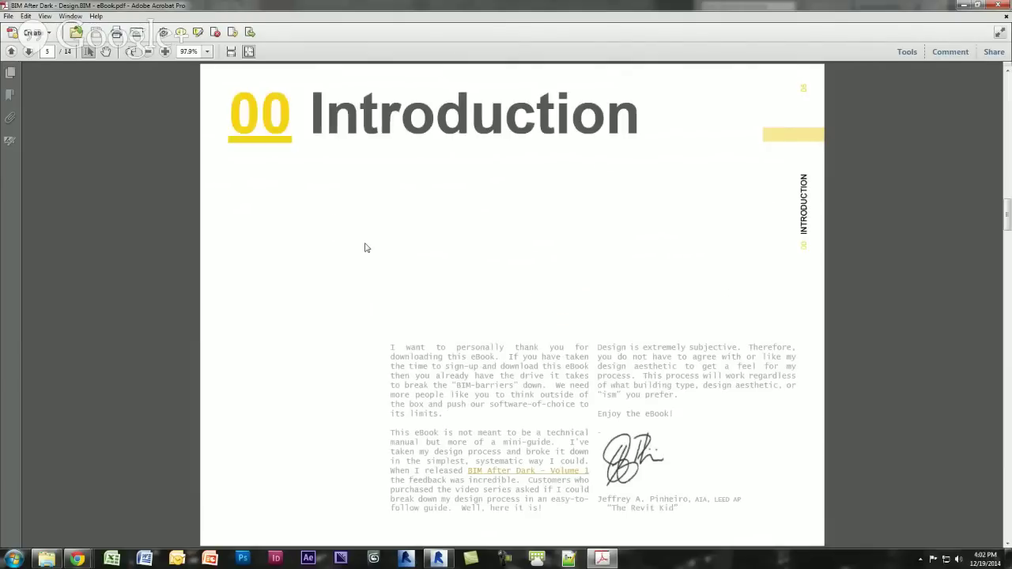
scroll(365, 247, "down", 2)
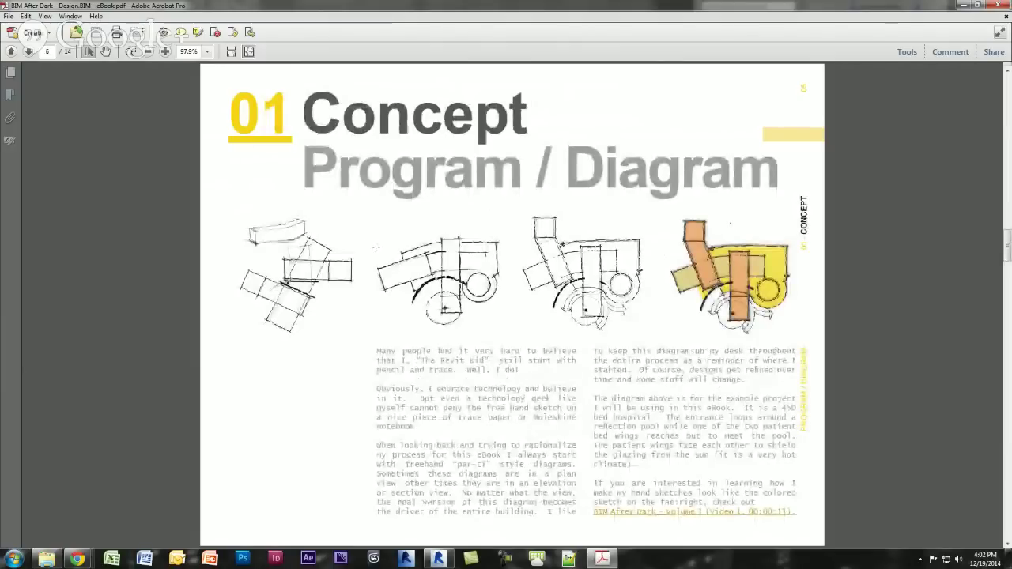
scroll(375, 247, "up", 8)
scroll(376, 247, "down", 2)
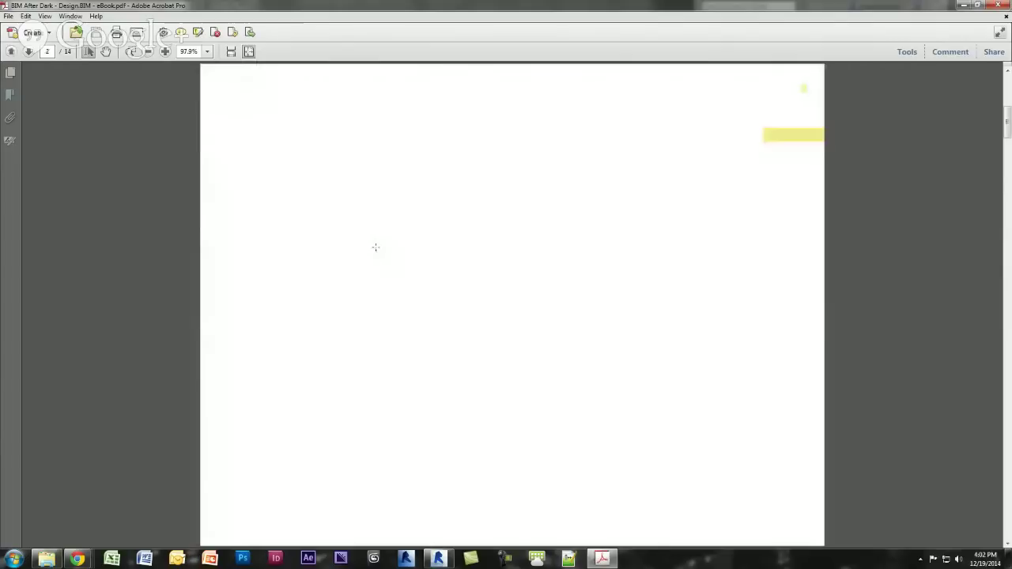
scroll(376, 248, "down", 2)
scroll(375, 247, "down", 2)
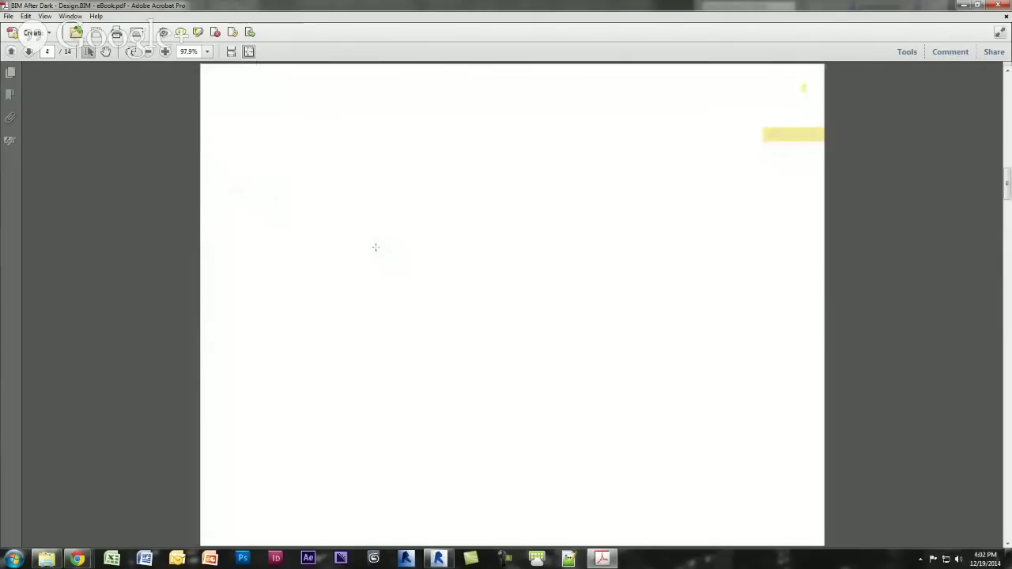
scroll(376, 248, "down", 2)
scroll(376, 247, "down", 2)
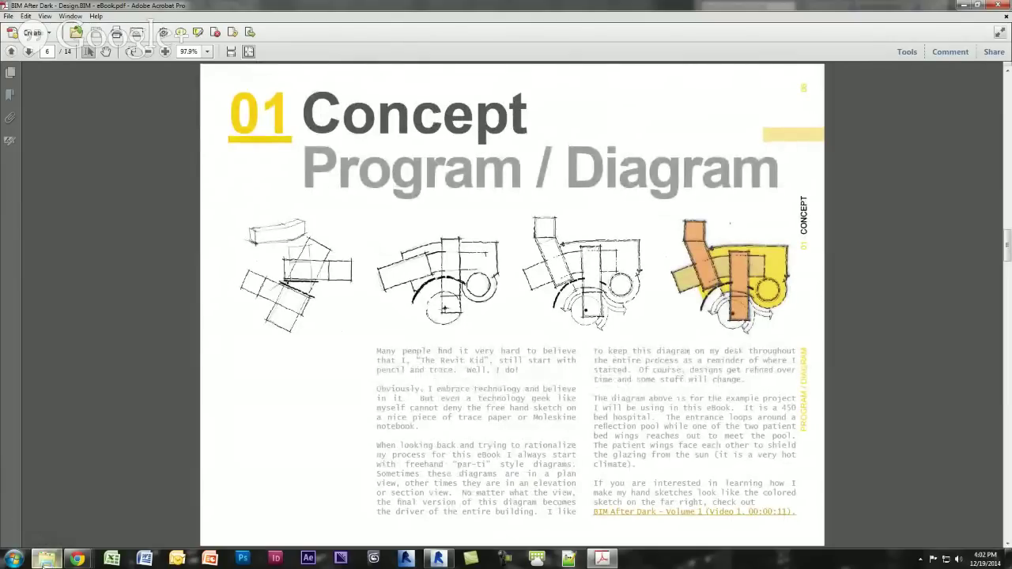
Delete the Sample Design.0006 backup from the Happy Hour project folder, then open Scanned Sketches
mouse_move(90, 524)
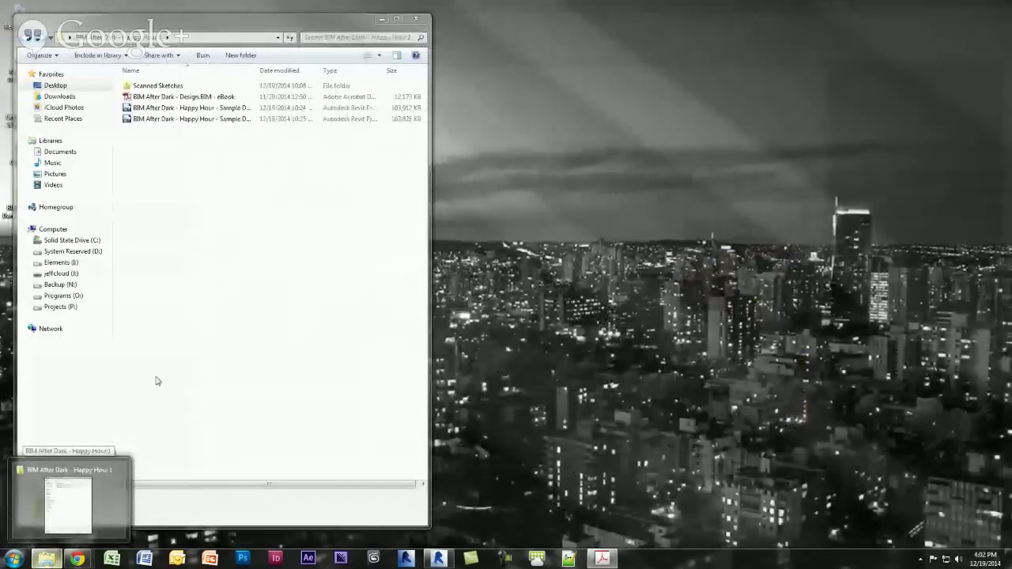
key("alt+Tab")
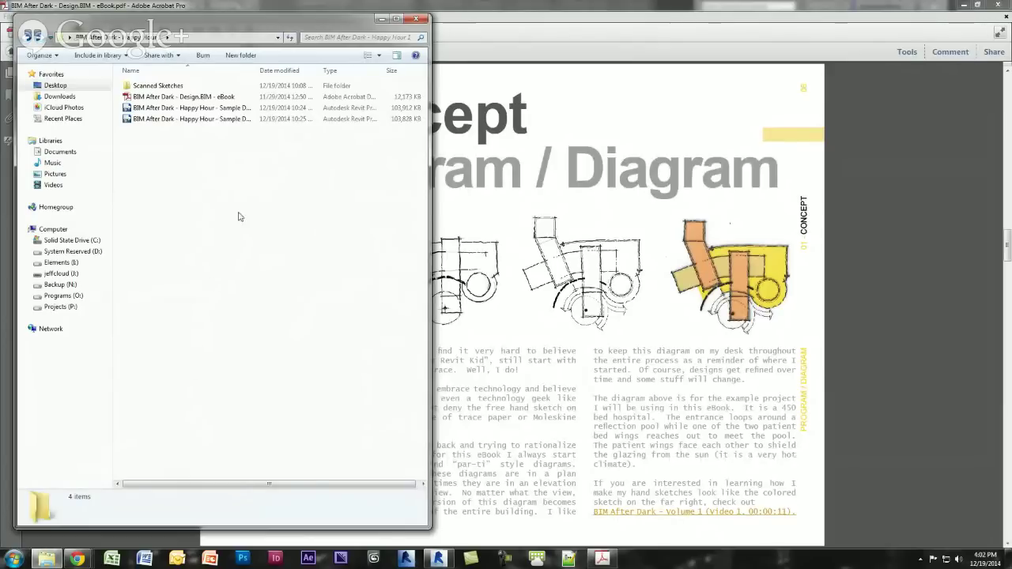
left_click_drag(256, 70, 321, 70)
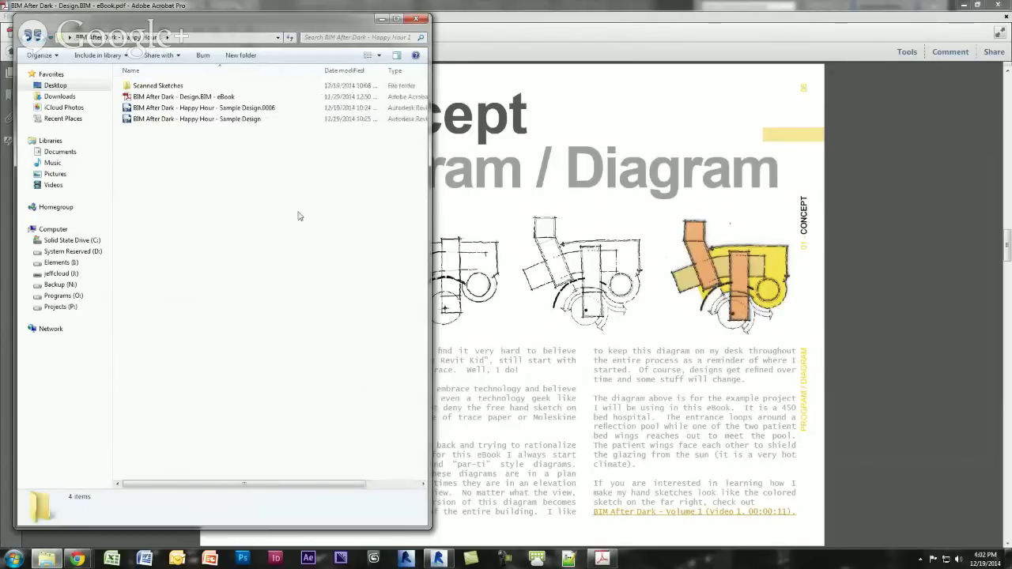
left_click(281, 112)
key("Delete")
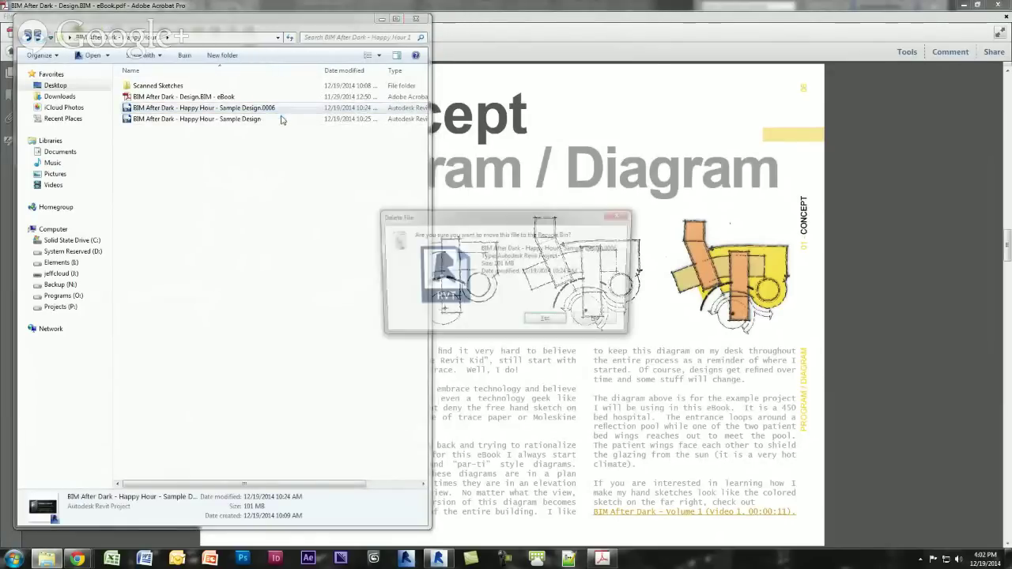
key("Return")
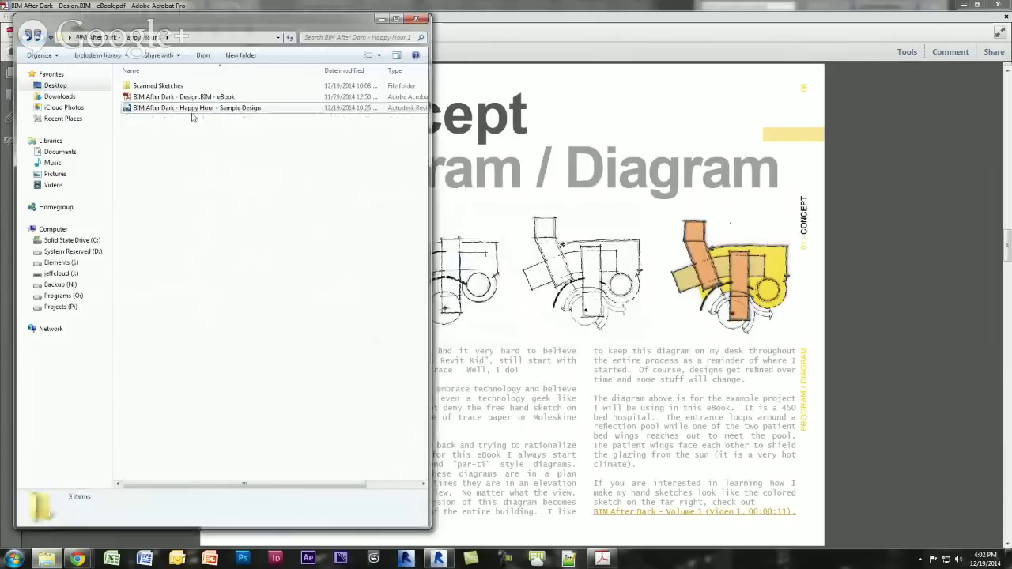
double_click(158, 86)
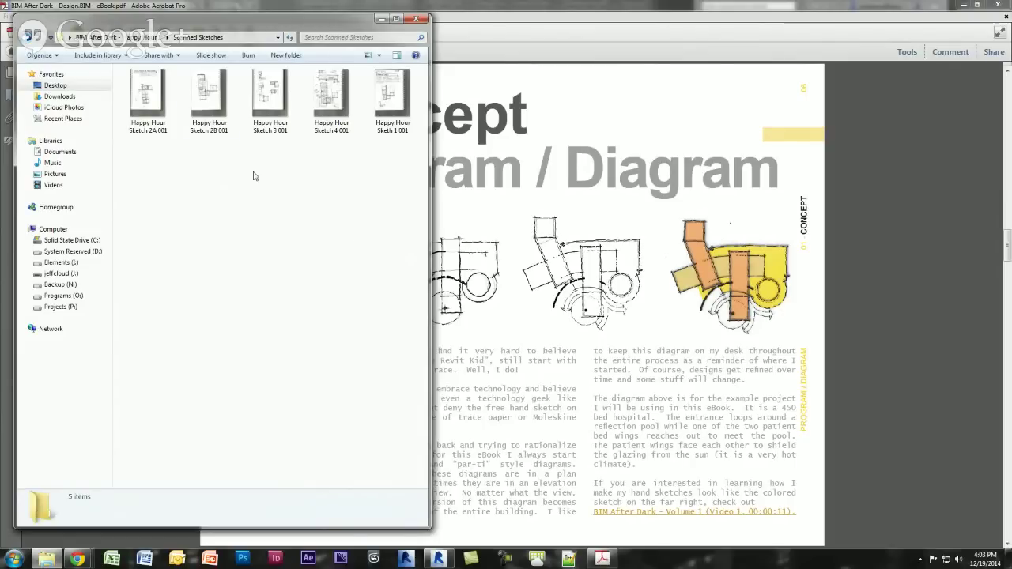
Open Happy Hour Sketch 2A 001 with Windows Photo Viewer from its context menu
right_click(157, 111)
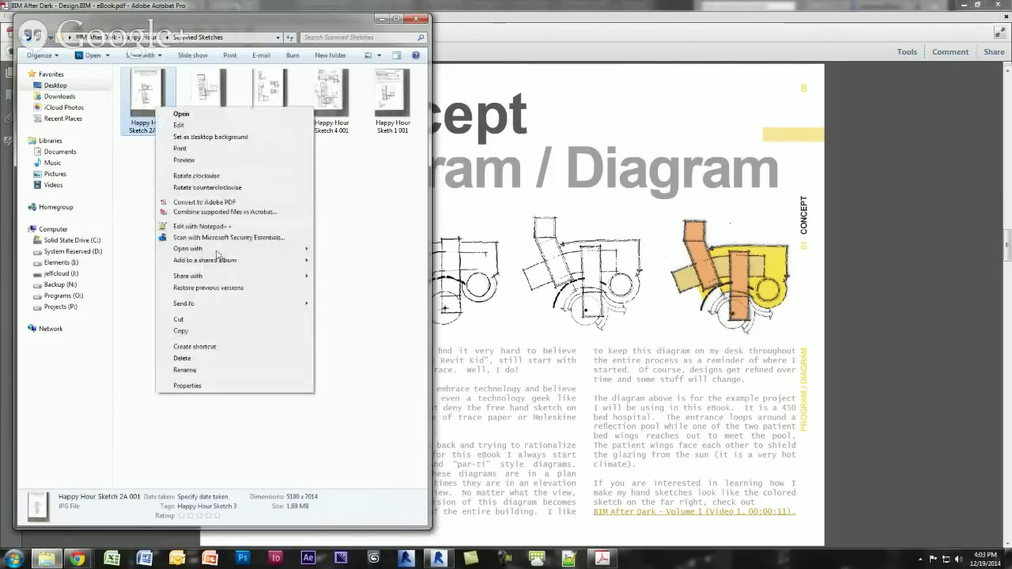
mouse_move(220, 252)
left_click(330, 306)
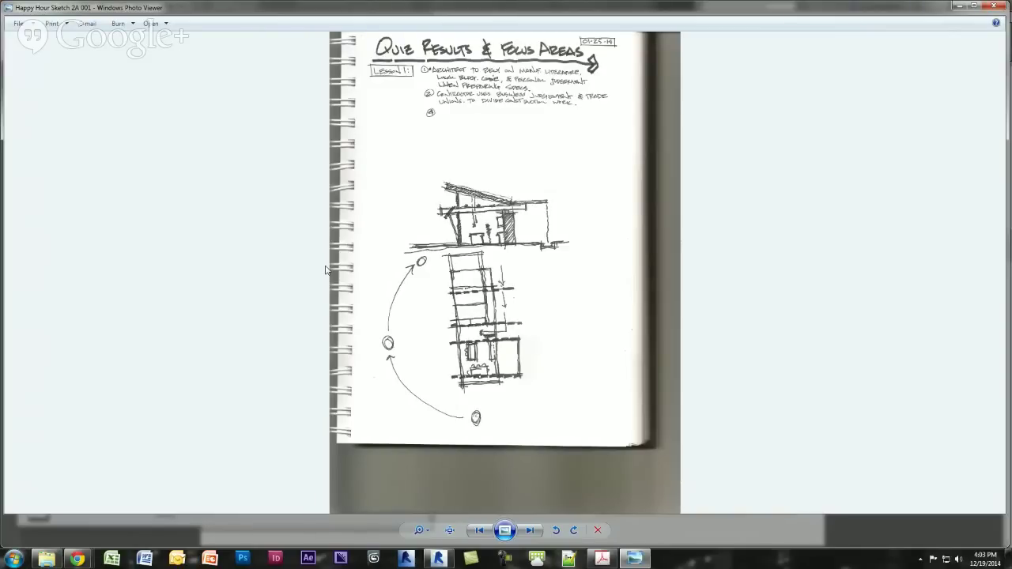
Step through sketches 2B, 3 and 4 and on around to Happy Hour Sketh 1 001
key("Right")
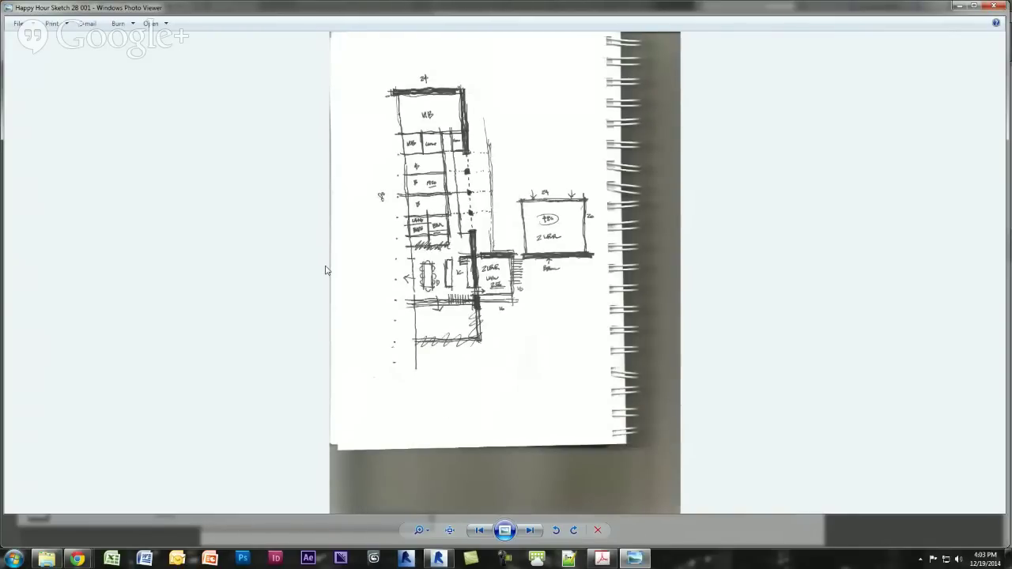
key("Right")
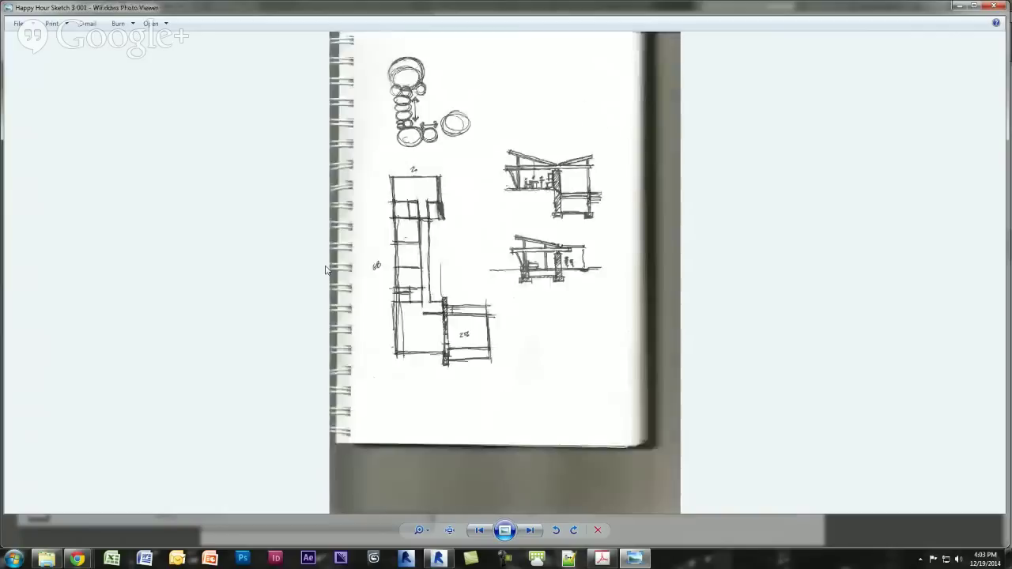
key("Right")
key("Right")
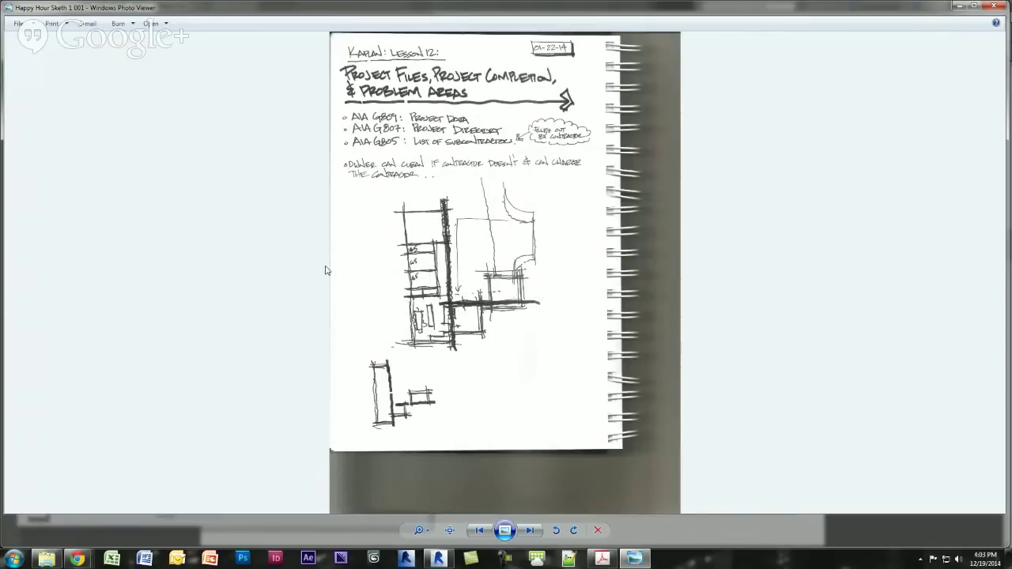
key("Right")
key("Right")
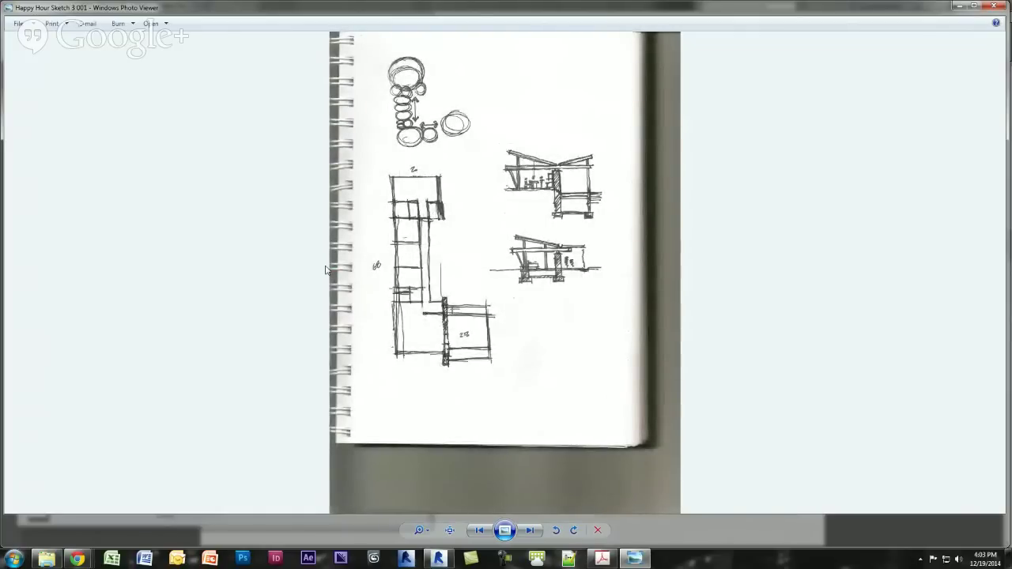
key("Right")
key("Right")
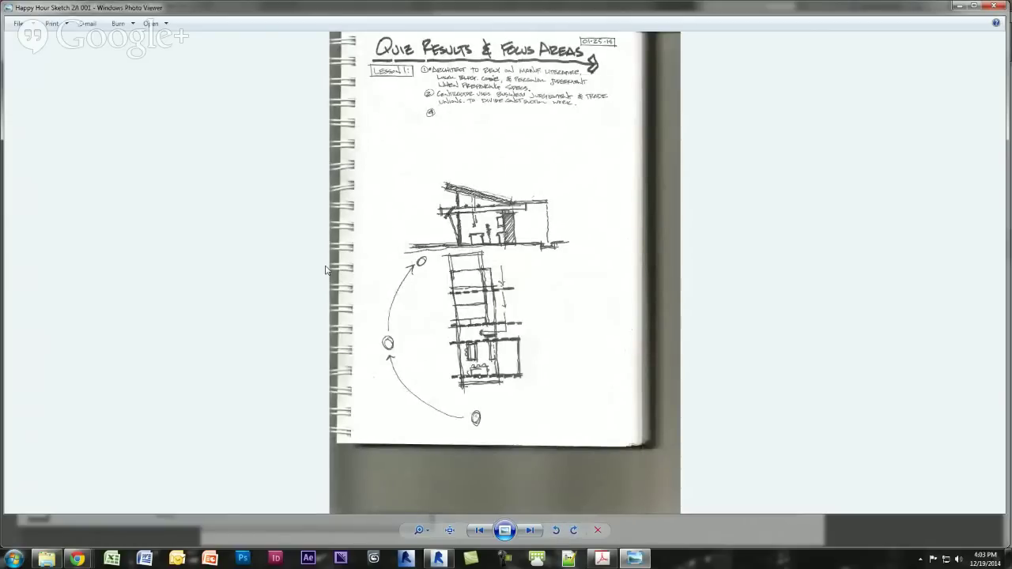
key("Right")
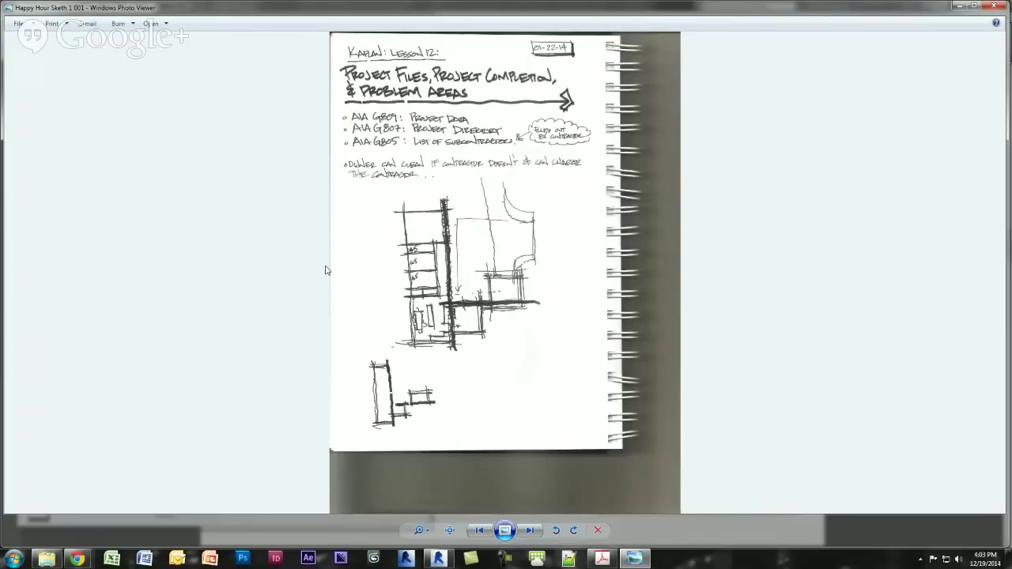
Close Photo Viewer, page the eBook ahead to 02 Massing – Sculpting the Form, then minimize Acrobat
left_click(958, 7)
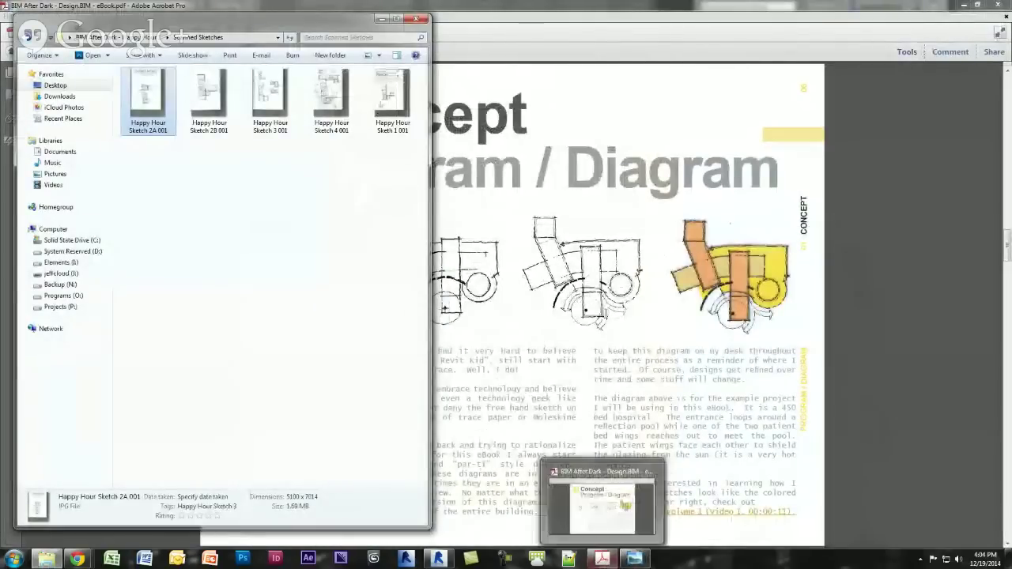
left_click(601, 558)
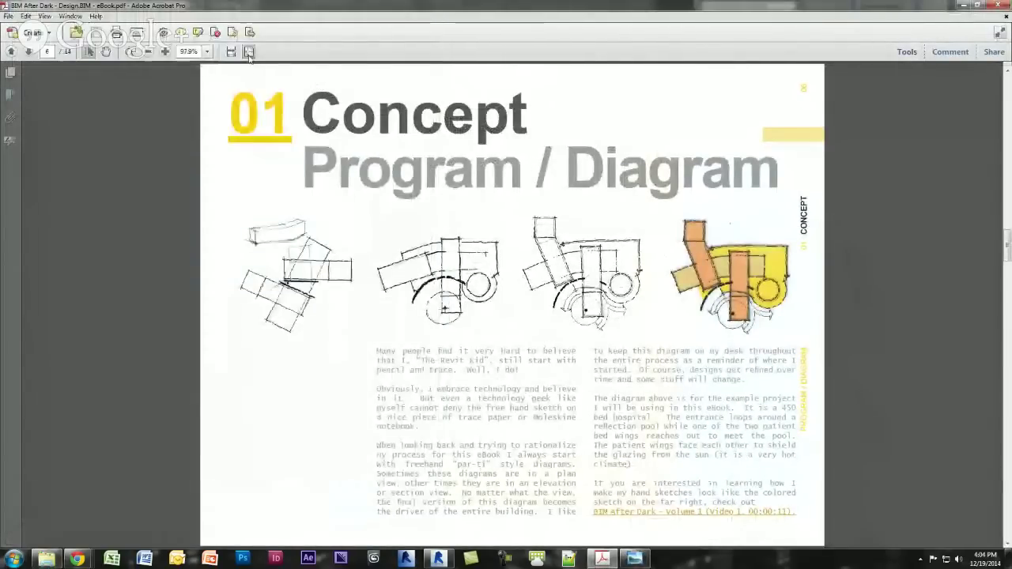
key("Left")
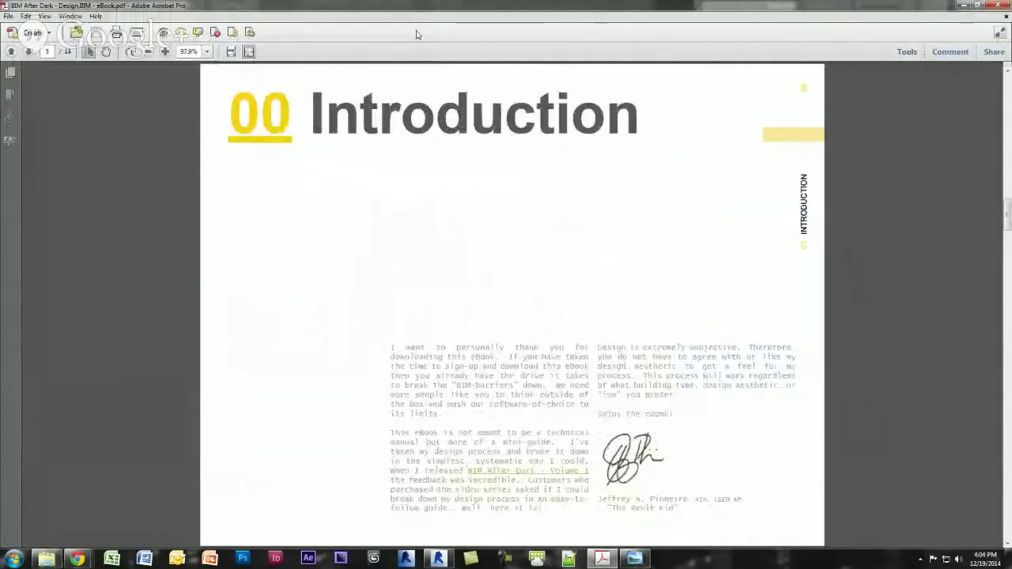
key("Right")
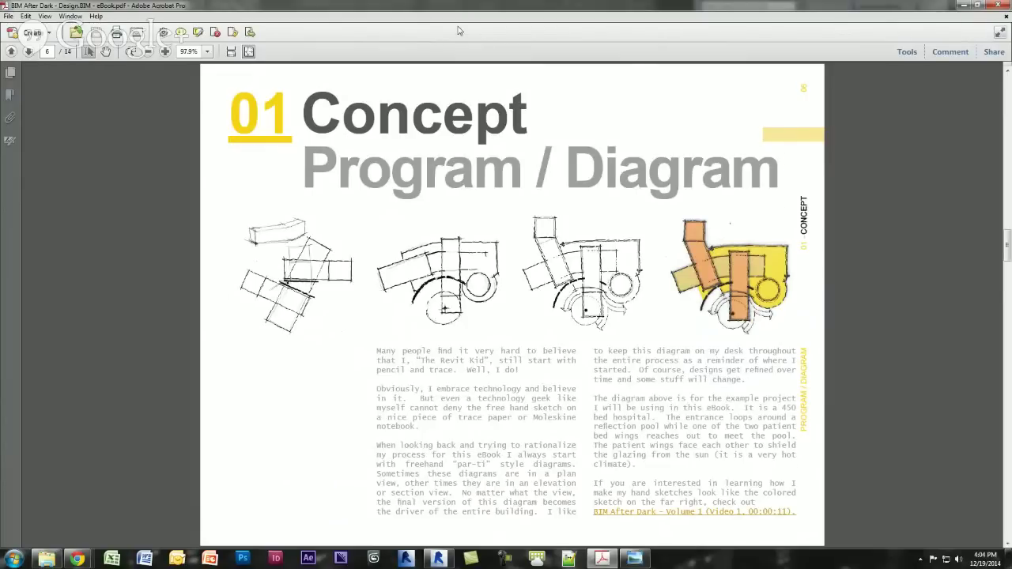
key("Right")
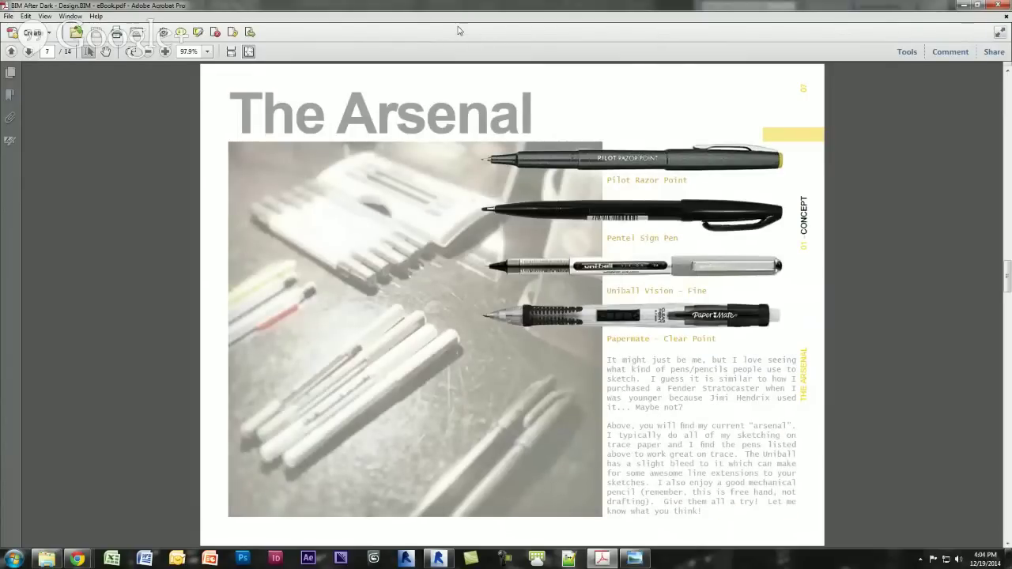
key("Right")
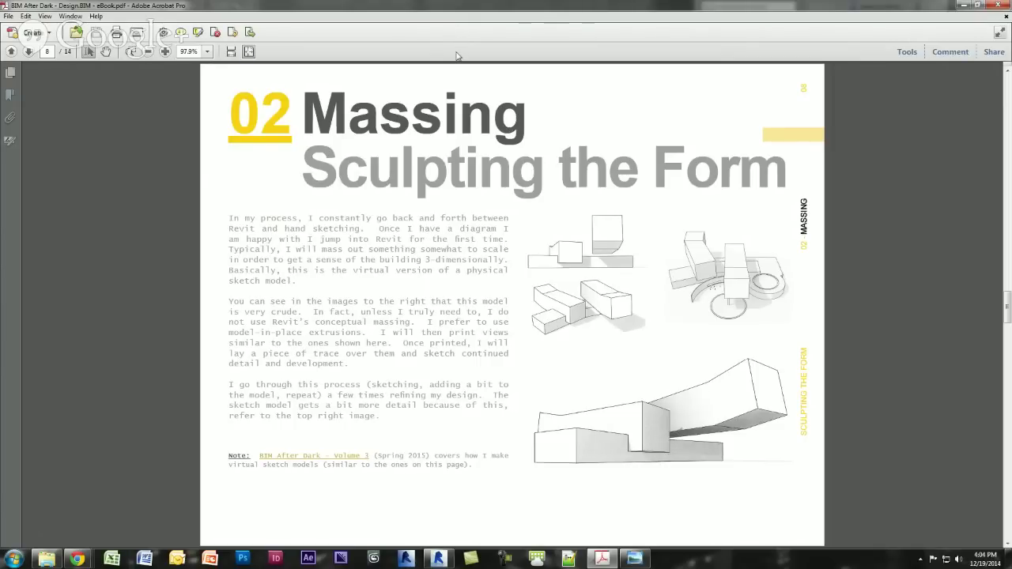
left_click(963, 4)
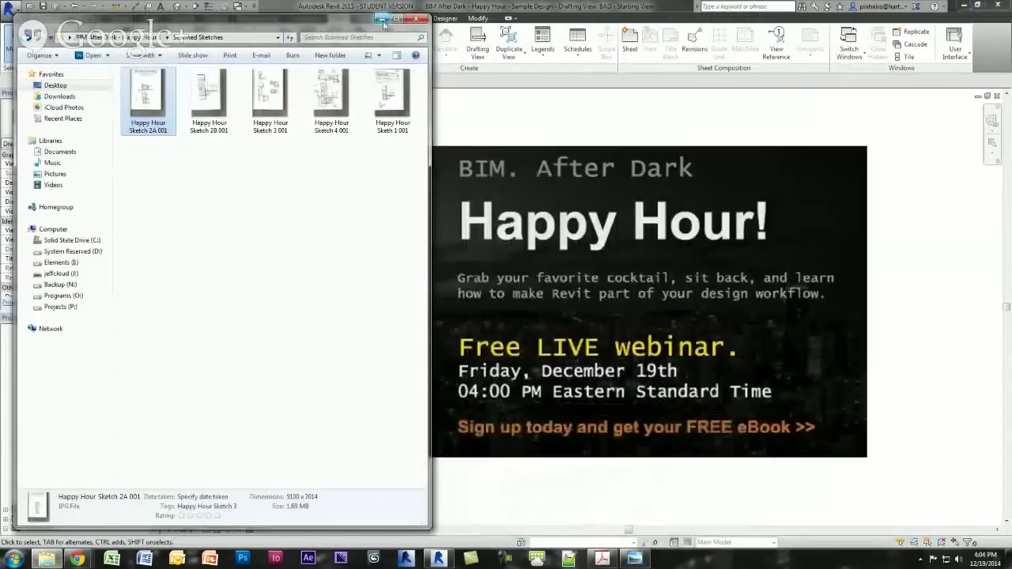
Minimize the sketches folder and open the A - FP01 - Level 1 floor plan from the Project Browser
left_click(417, 18)
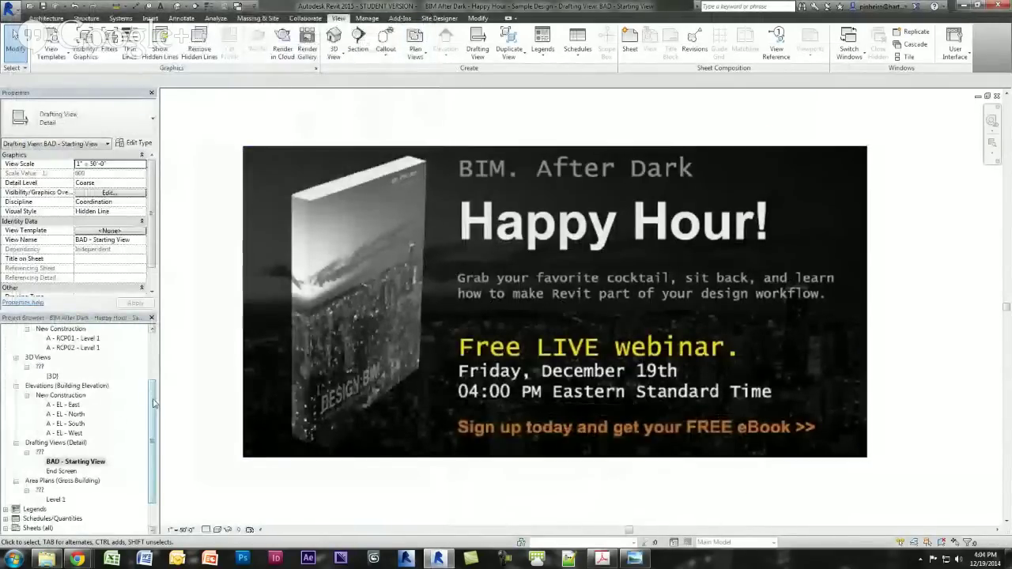
scroll(147, 365, "up", 3)
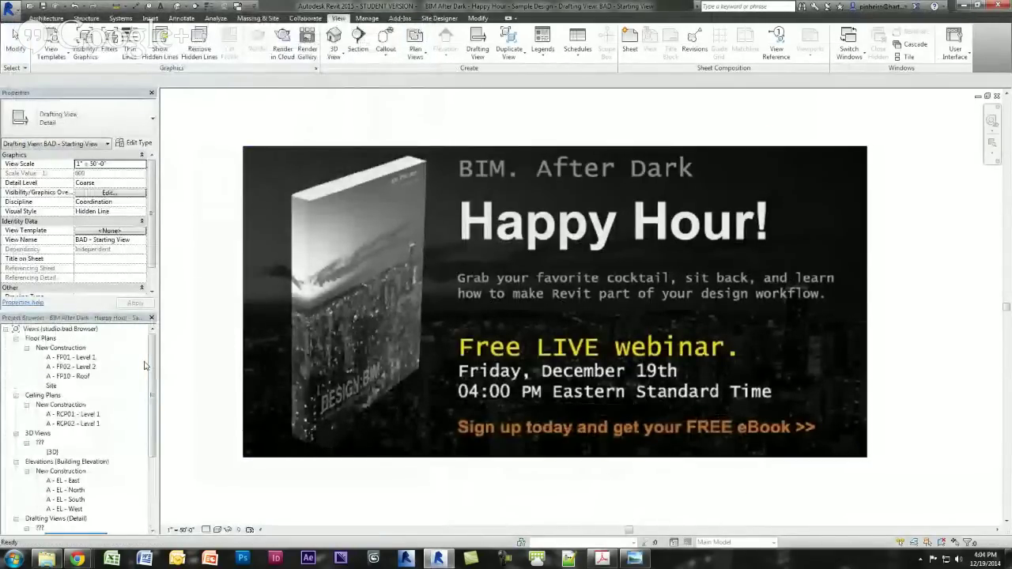
left_click(82, 358)
double_click(82, 360)
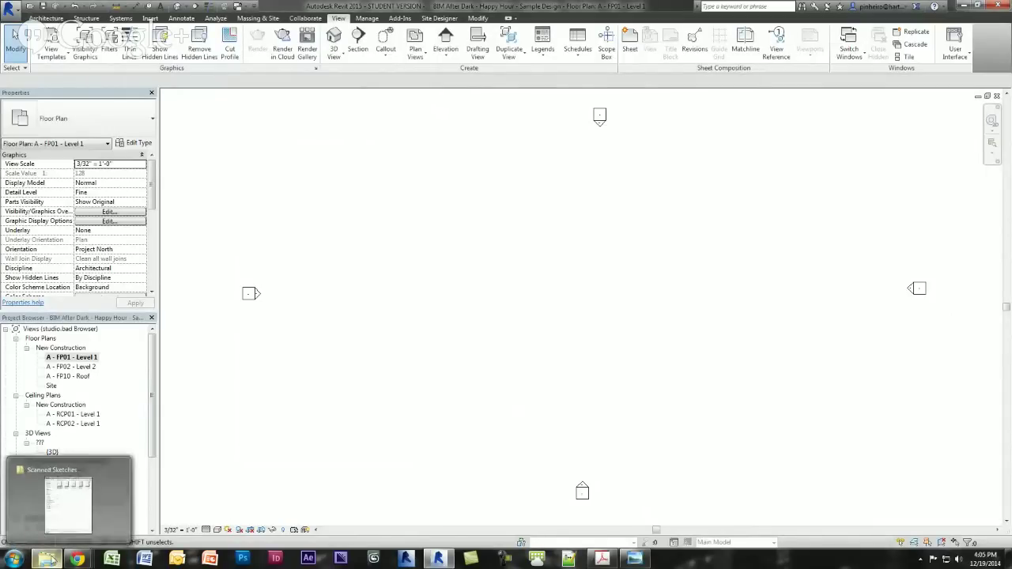
Open Happy Hour Sketch 2A in Windows Photo Viewer and advance through 2B to Sketch 3
left_click(59, 506)
right_click(138, 96)
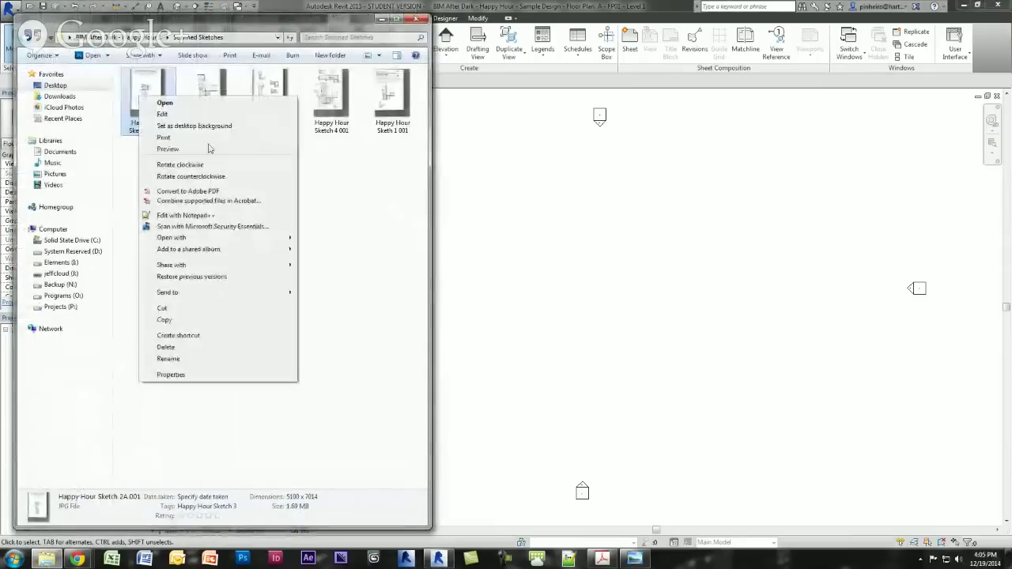
mouse_move(289, 238)
left_click(313, 294)
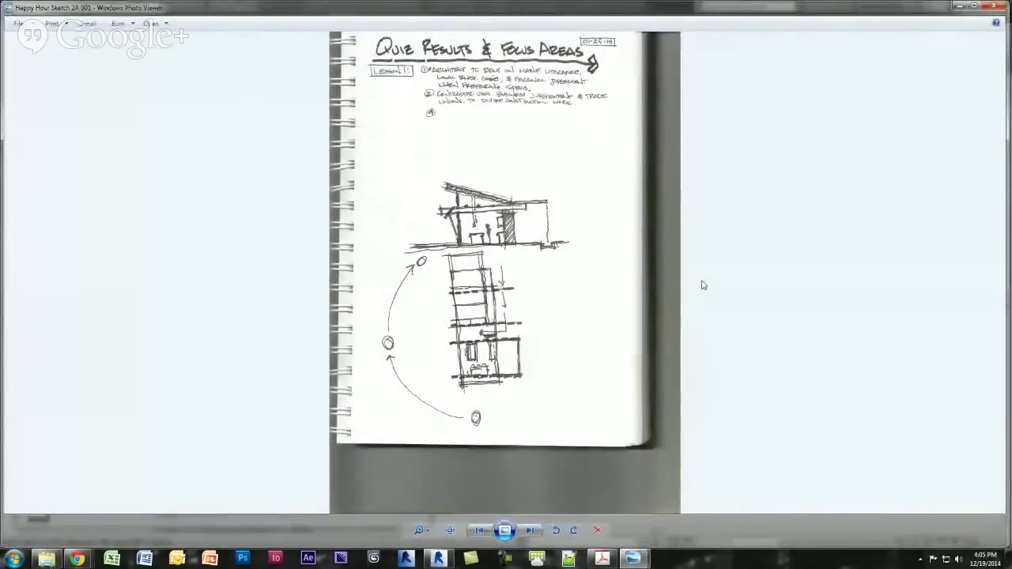
key("Right")
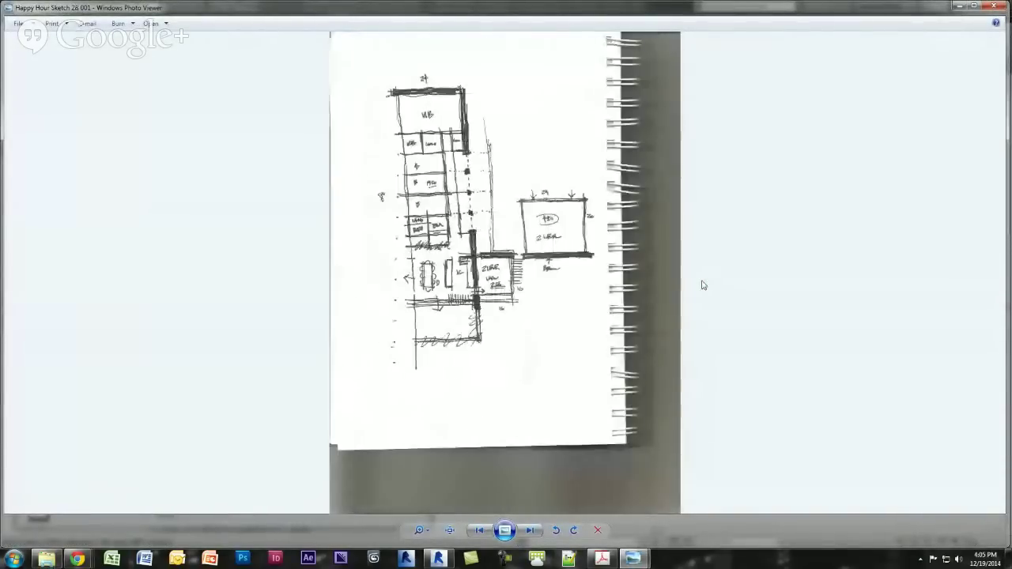
key("Right")
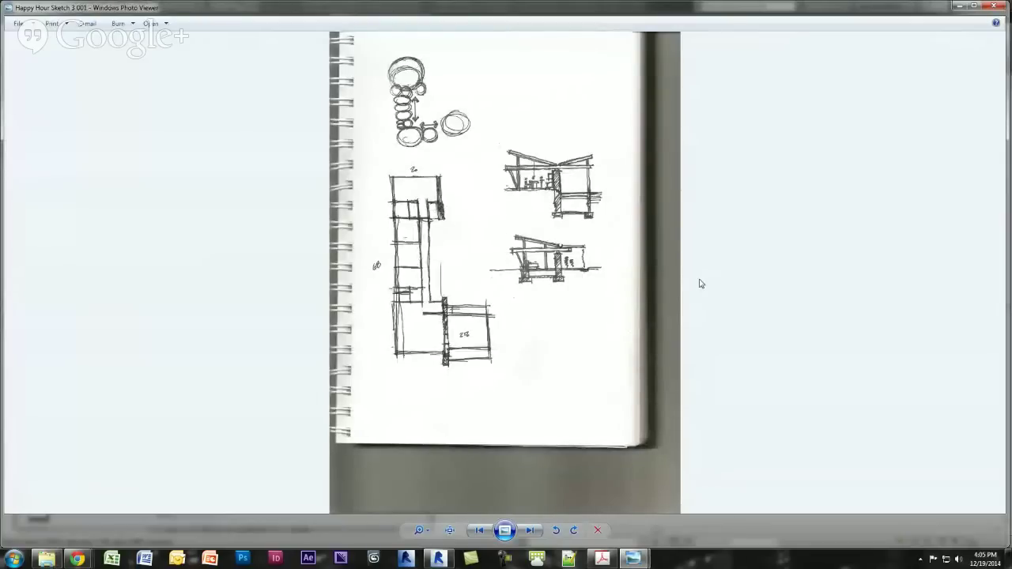
Zoom into Sketch 3, then move to Sketch 4 and pan its zoomed floor plan
scroll(641, 219, "up", 3)
scroll(610, 265, "up", 2)
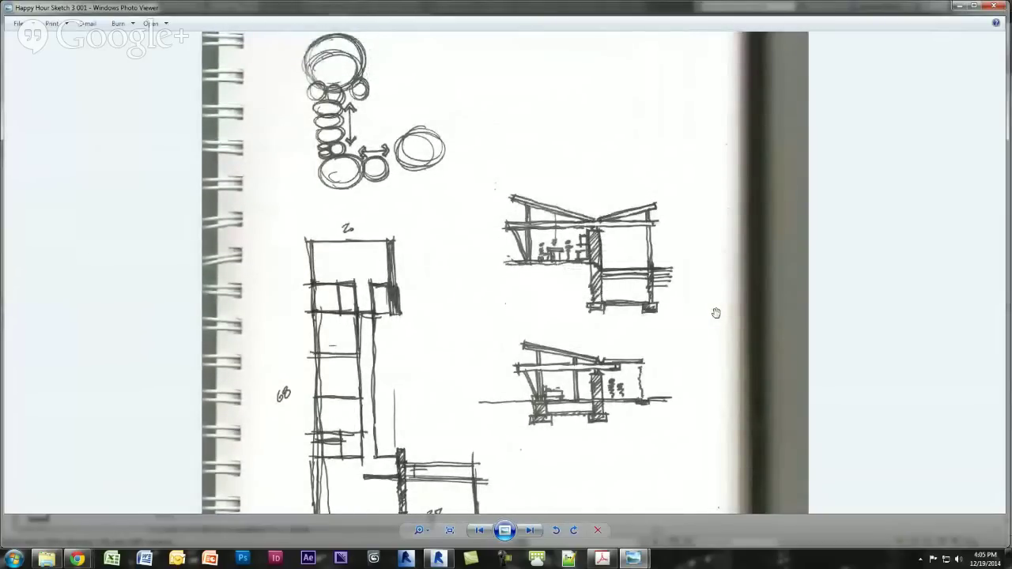
key("Right")
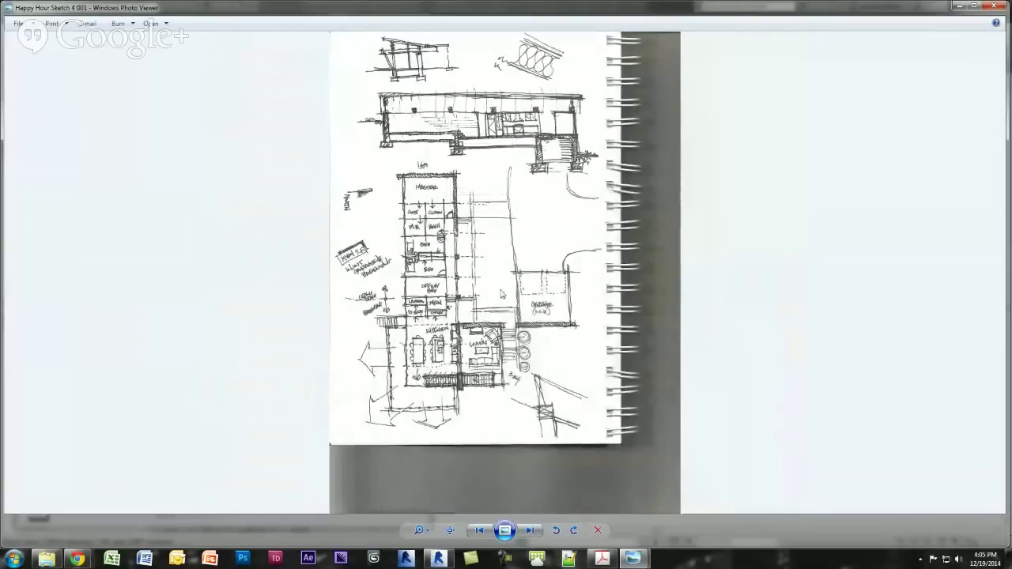
scroll(486, 334, "up", 3)
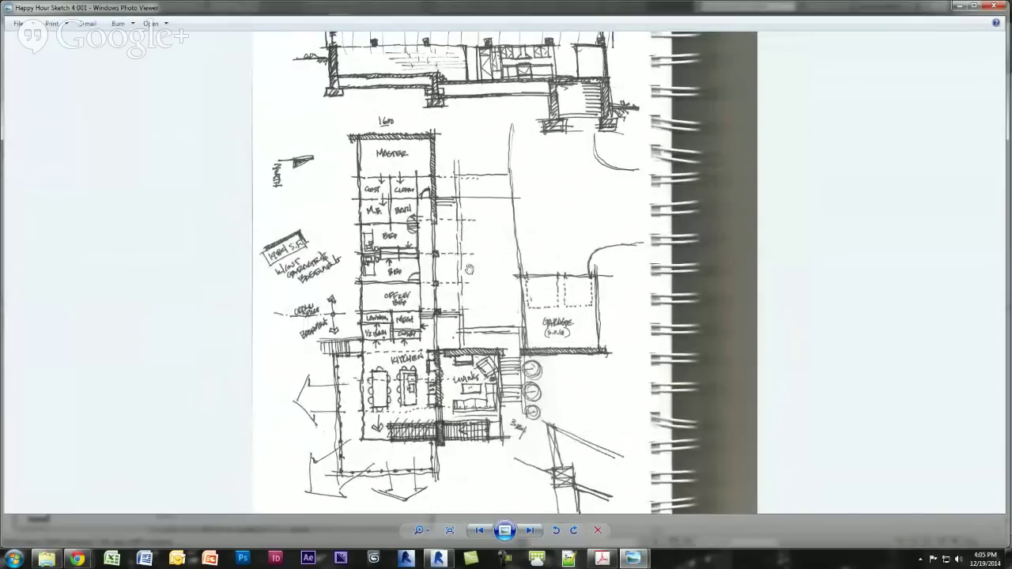
left_click_drag(496, 387, 498, 368)
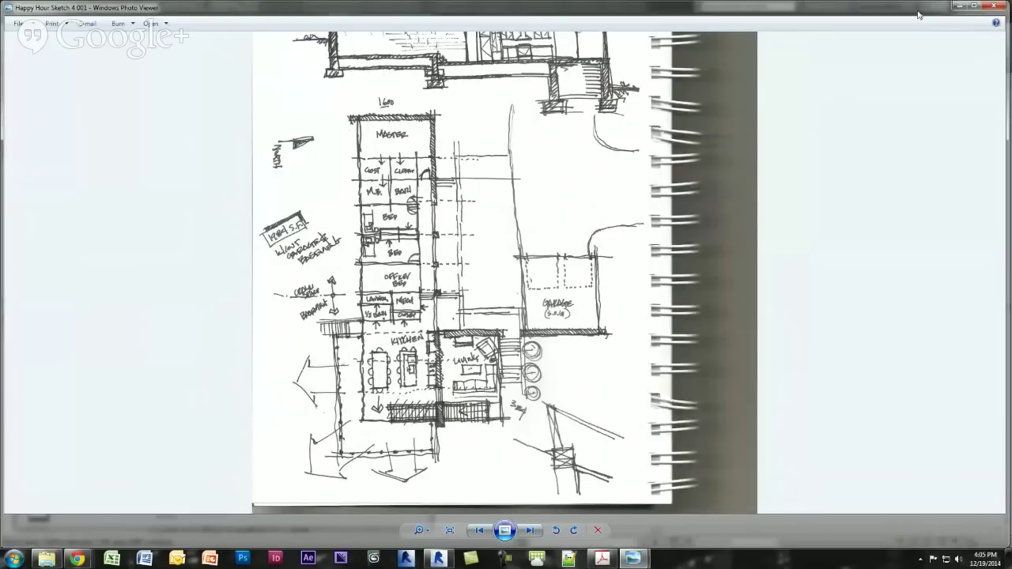
Drop Happy Hour Sketch 4 001 from Explorer into the Level 1 plan as a raster image
left_click(958, 5)
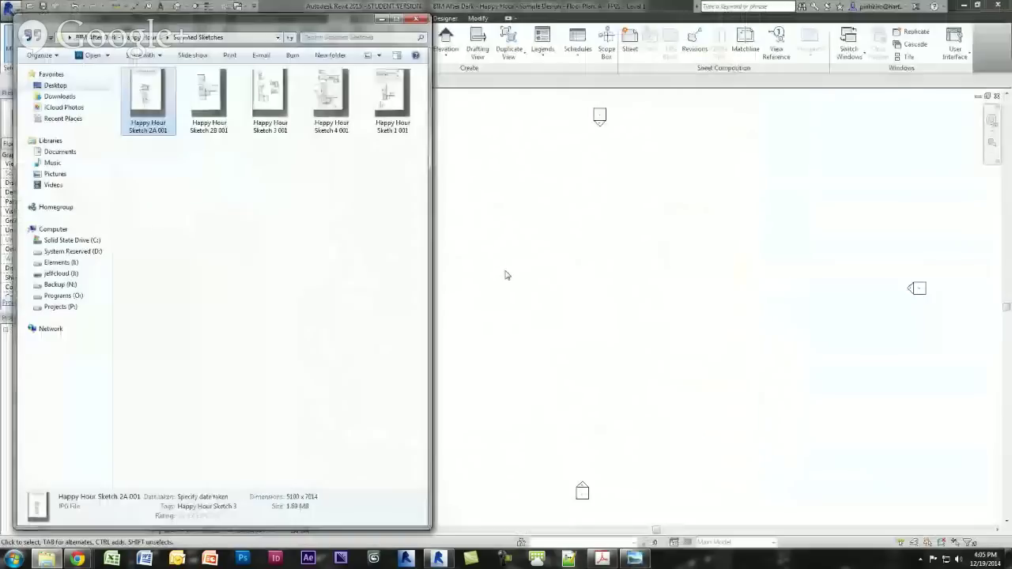
left_click(395, 151)
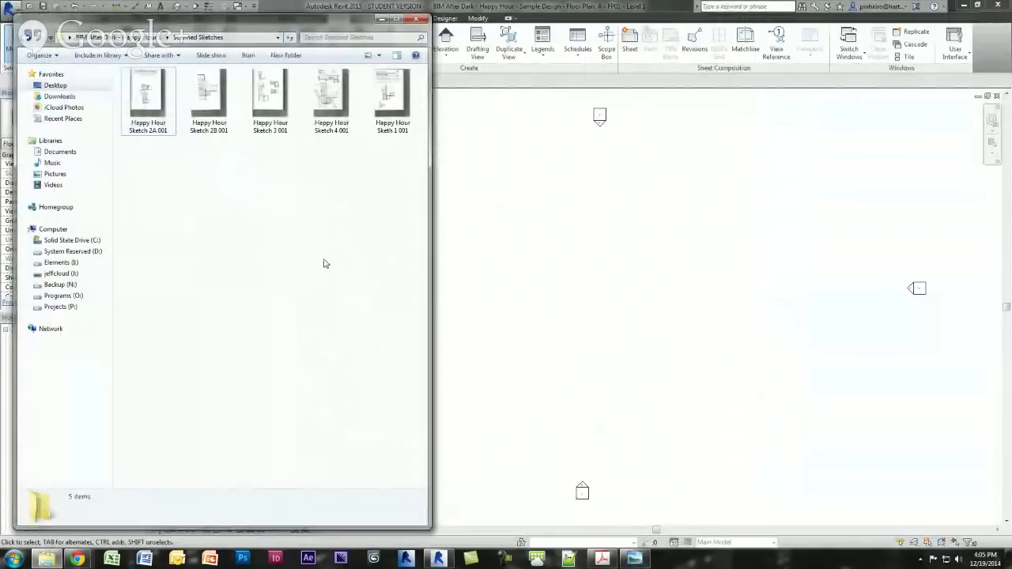
left_click(343, 128)
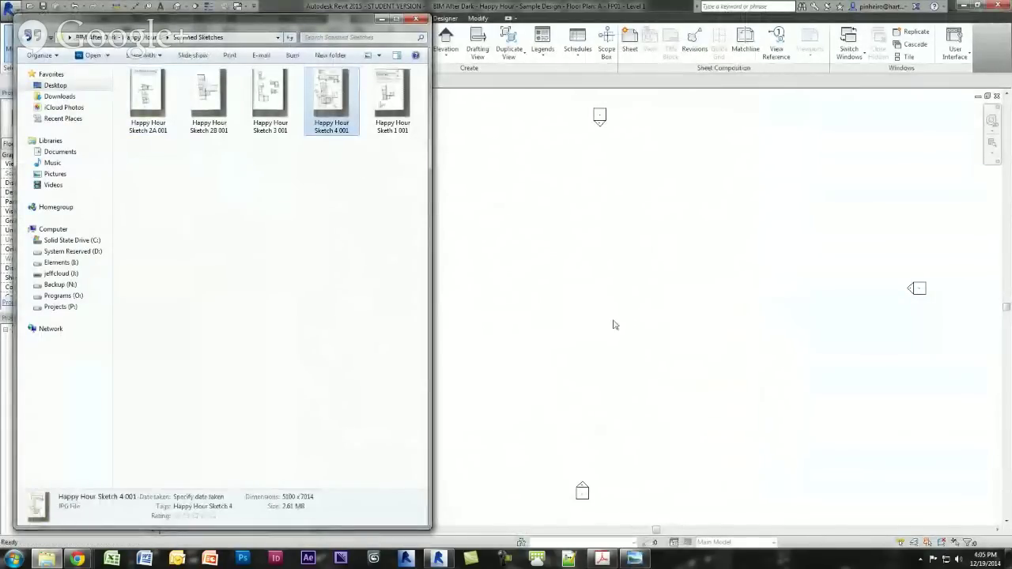
left_click(581, 289)
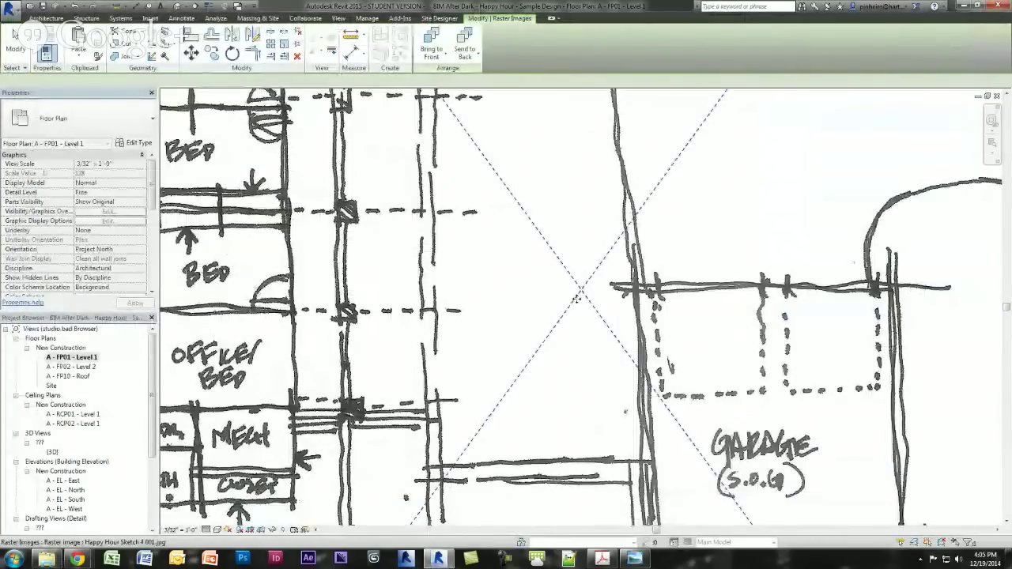
key("Escape")
Drag the placed sketch image down and to the right into position, then deselect it
scroll(581, 289, "down", 5)
left_click(578, 302)
scroll(578, 302, "up", 2)
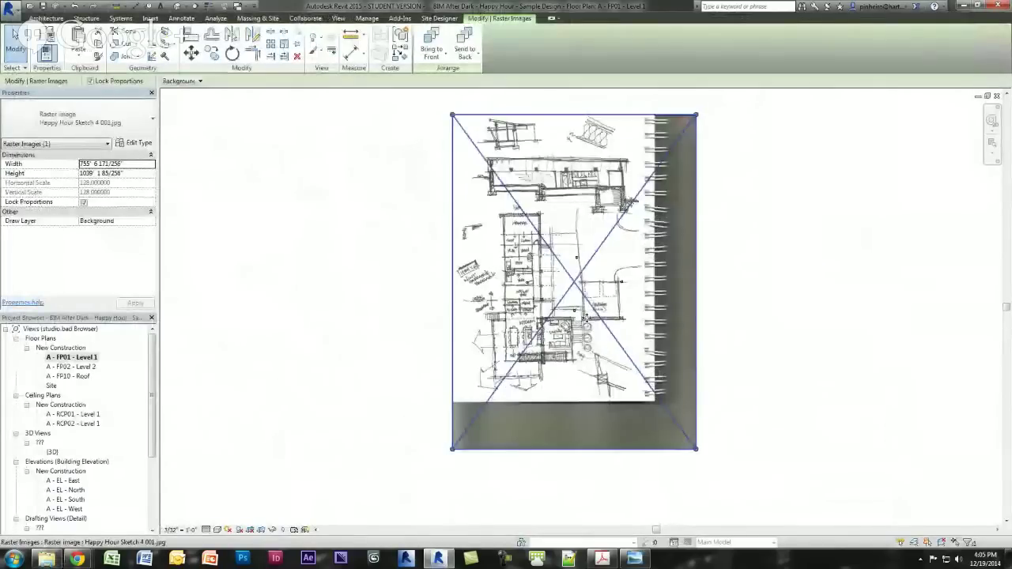
mouse_move(579, 309)
left_mouse_down()
mouse_move(768, 451)
mouse_move(764, 428)
mouse_move(606, 294)
mouse_move(604, 307)
left_mouse_up()
scroll(604, 307, "up", 2)
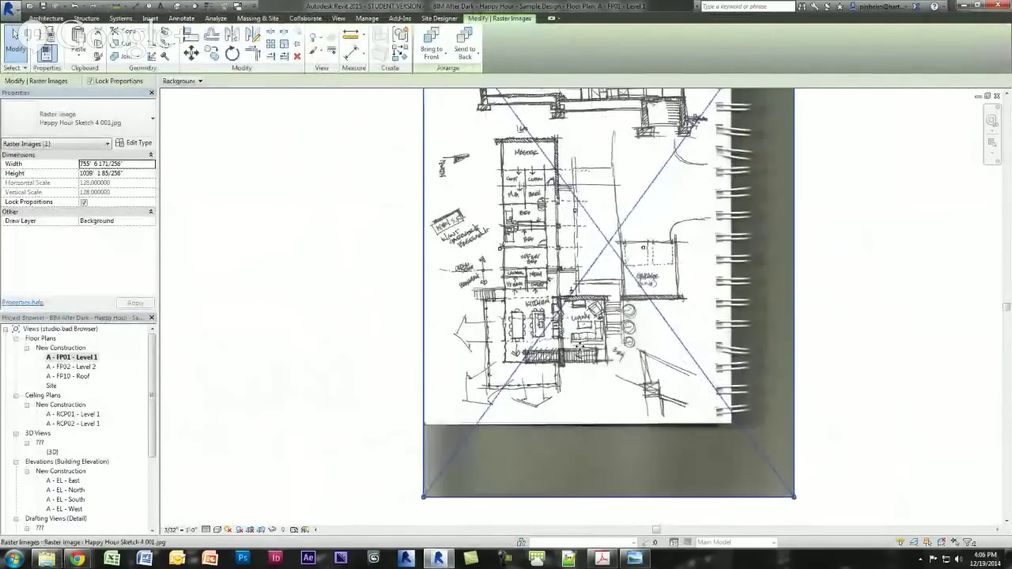
left_click(230, 363)
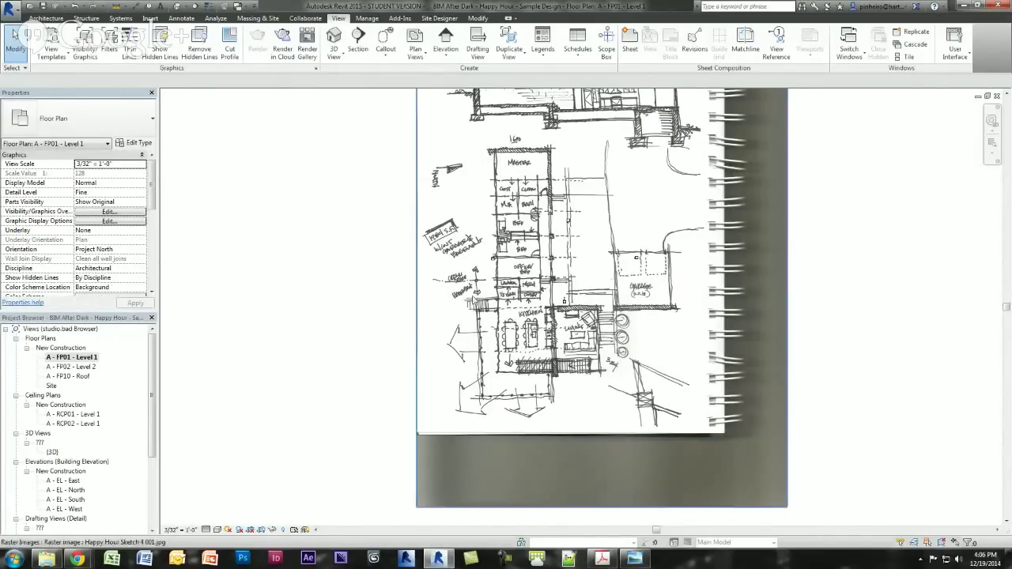
Select the Sketch 4 underlay, zoom in on the living room, and type RE to start Scale
left_click(557, 339)
scroll(556, 338, "up", 3)
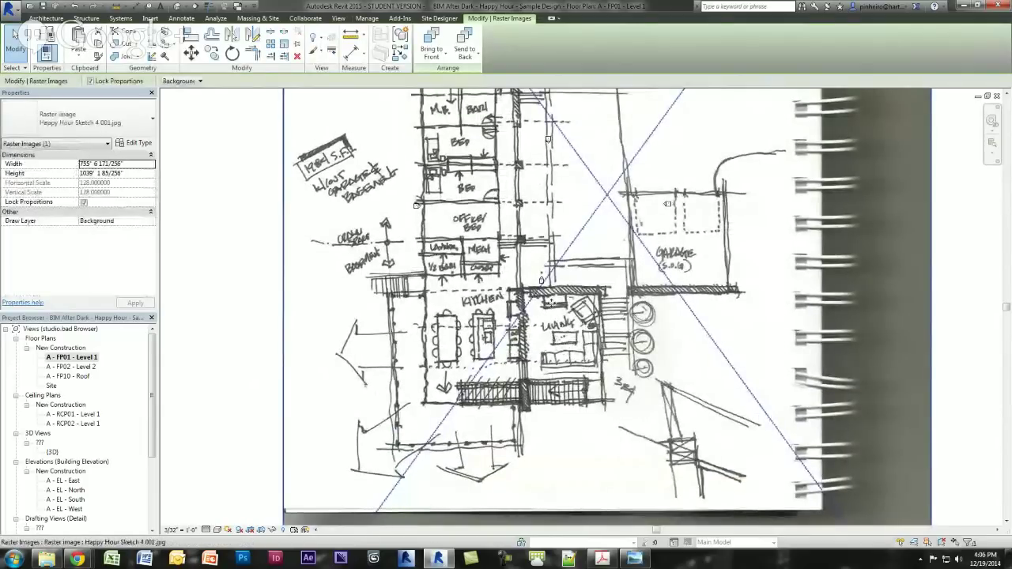
middle_click_drag(557, 338, 563, 388)
key("Escape")
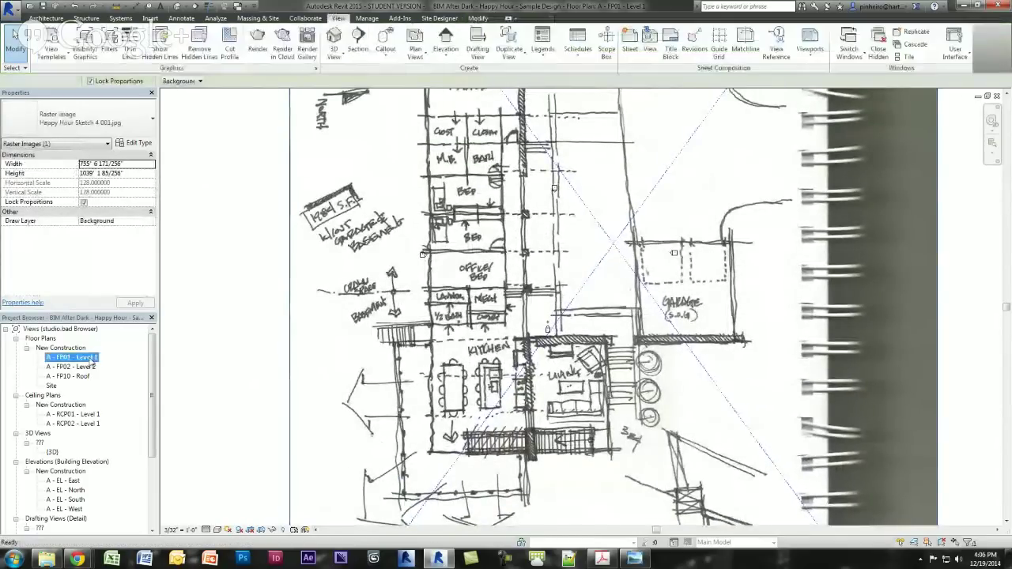
left_click(585, 382)
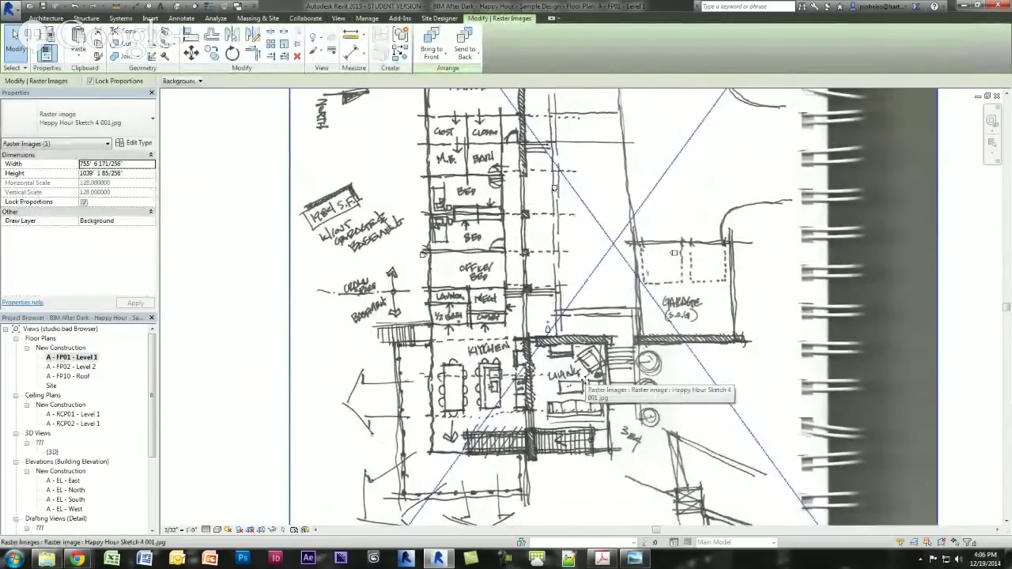
scroll(552, 387, "up", 5)
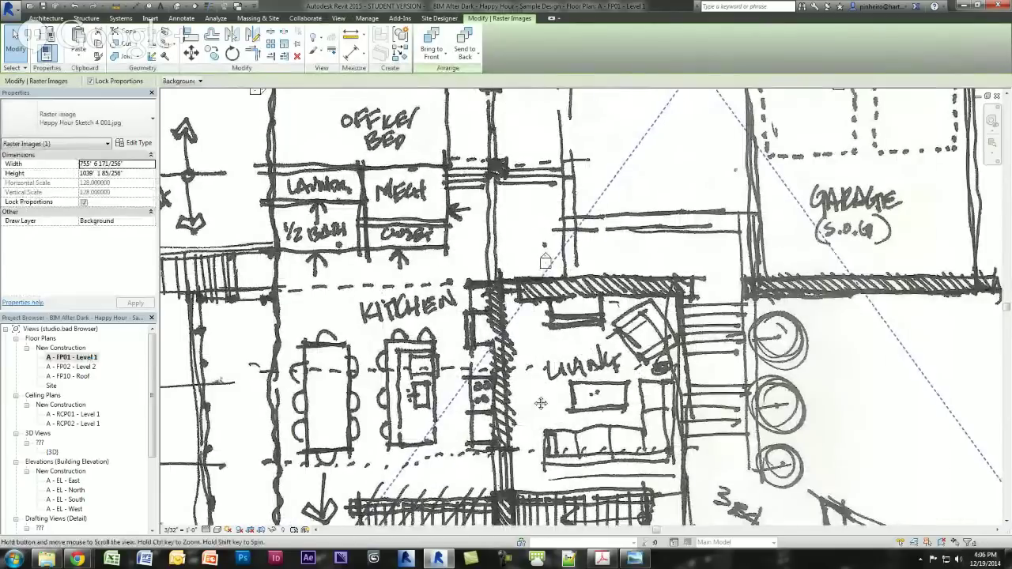
scroll(539, 403, "up", 5)
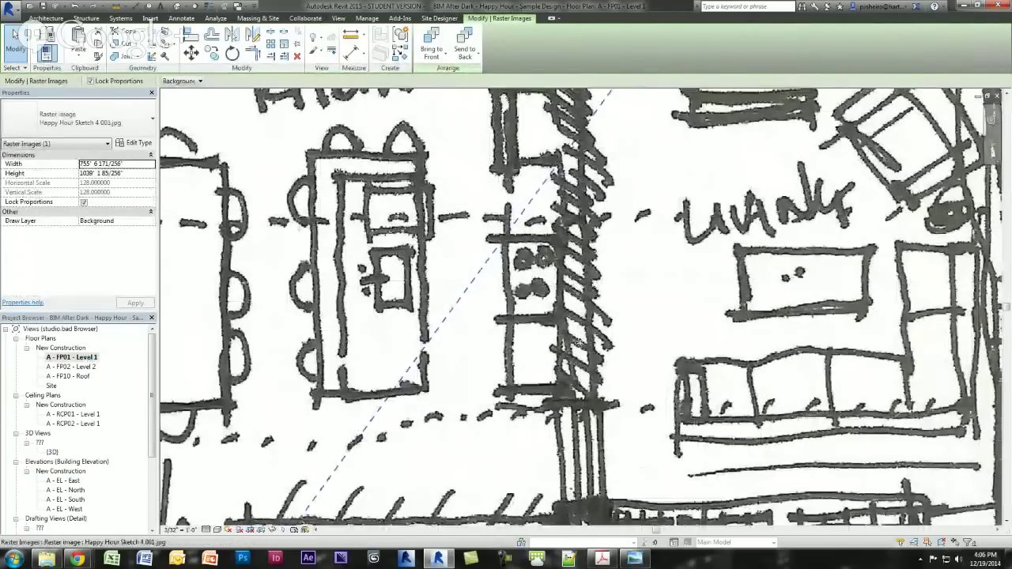
scroll(578, 342, "up", 2)
key("r")
key("e")
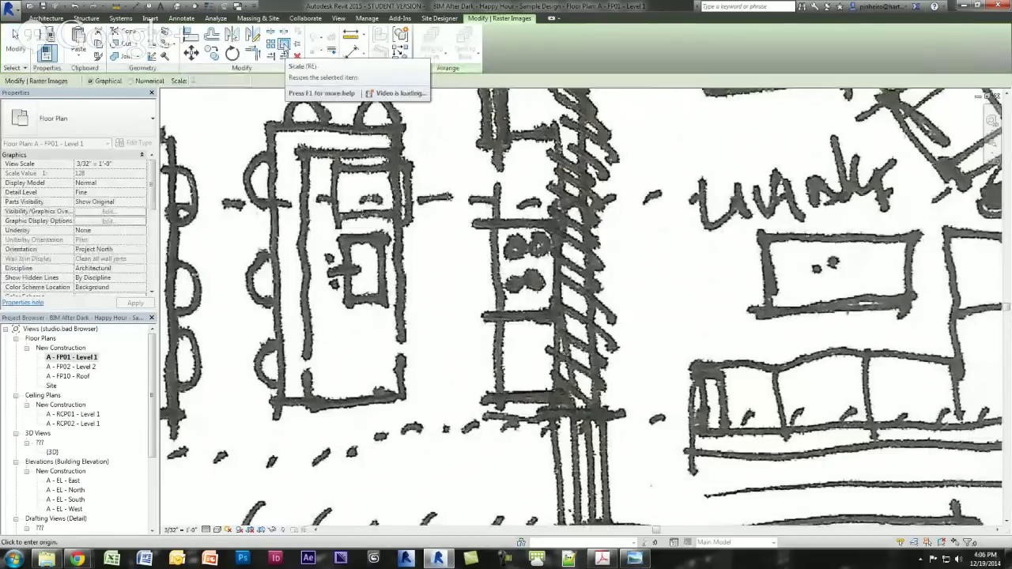
Scale the sketch to true size from two points along a known wall, giving about 137' by 188'
scroll(549, 375, "up", 2)
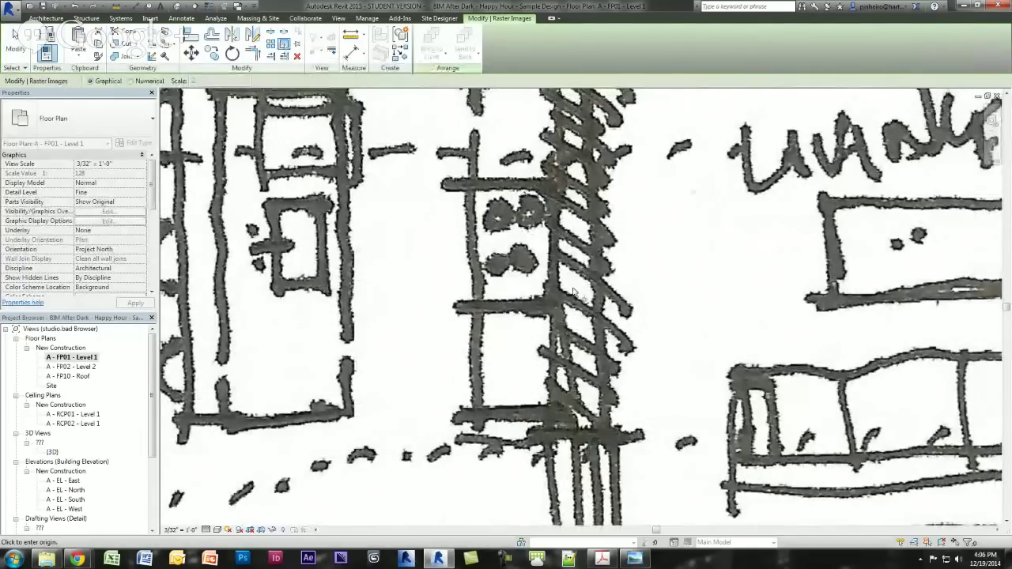
left_click(548, 353)
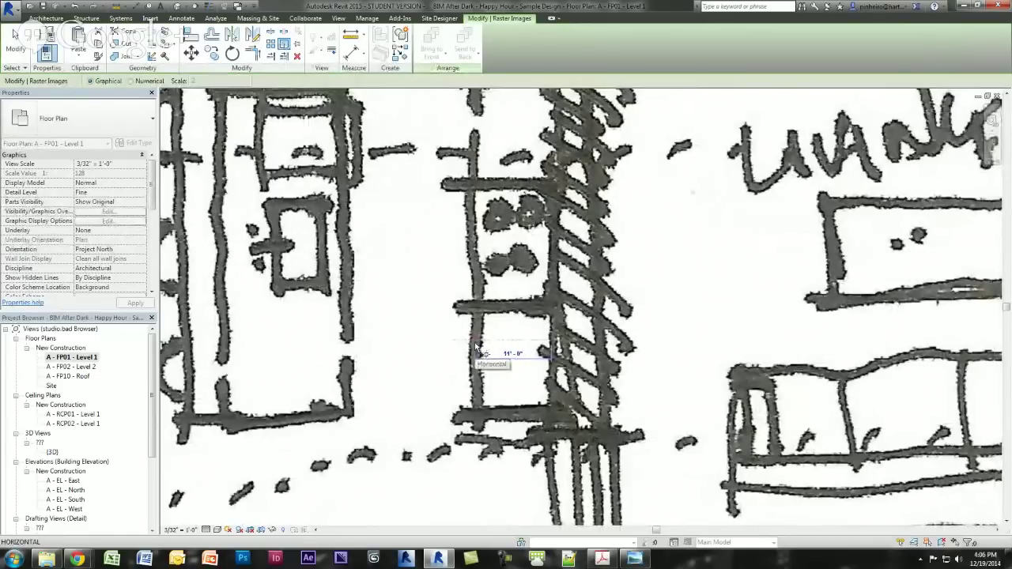
left_click(476, 348)
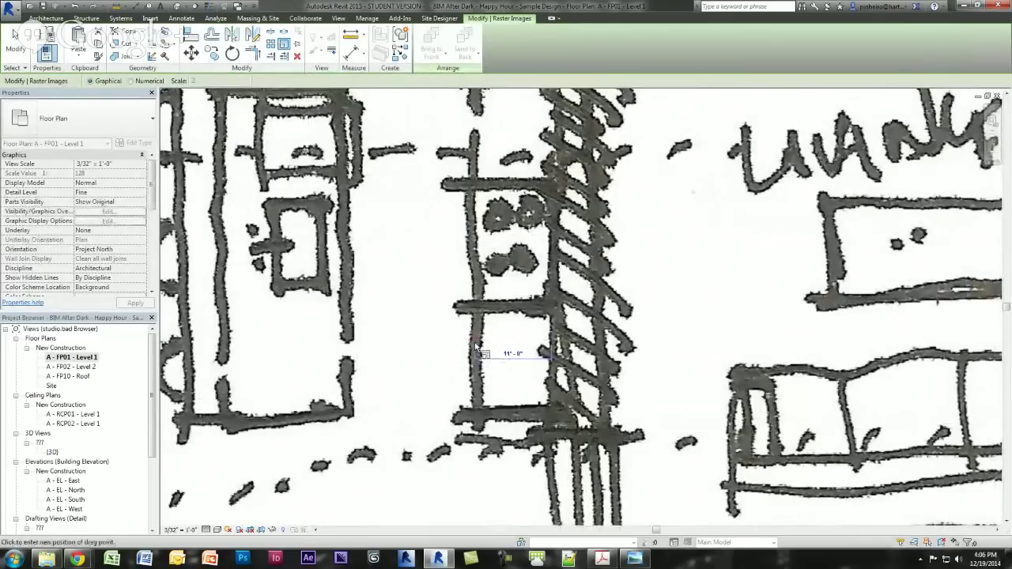
scroll(475, 348, "up", 2)
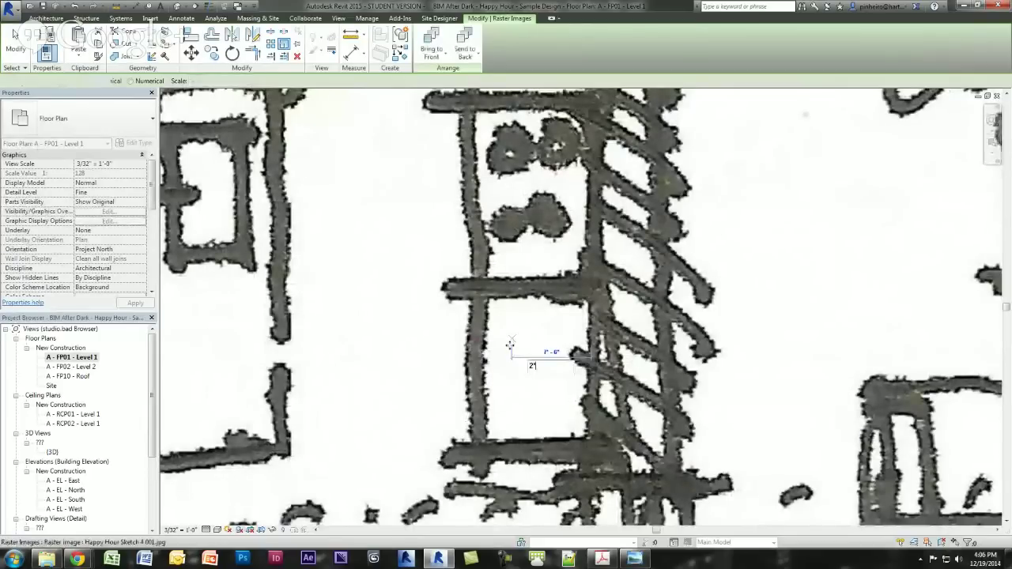
left_click(509, 344)
Move the rescaled sketch image up and right, then reselect it
scroll(509, 344, "down", 5)
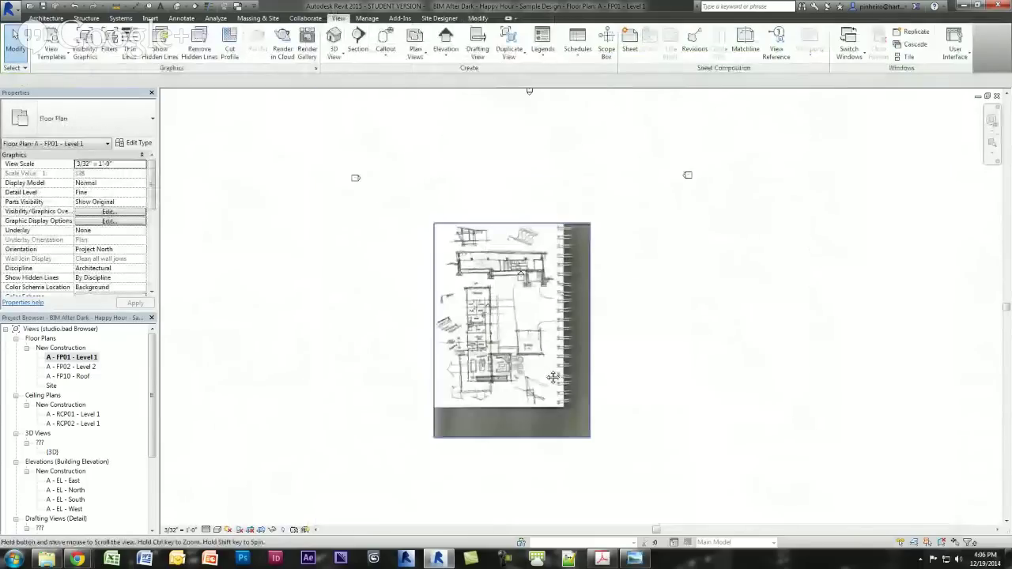
left_click_drag(548, 340, 583, 215)
middle_click_drag(588, 230, 540, 332)
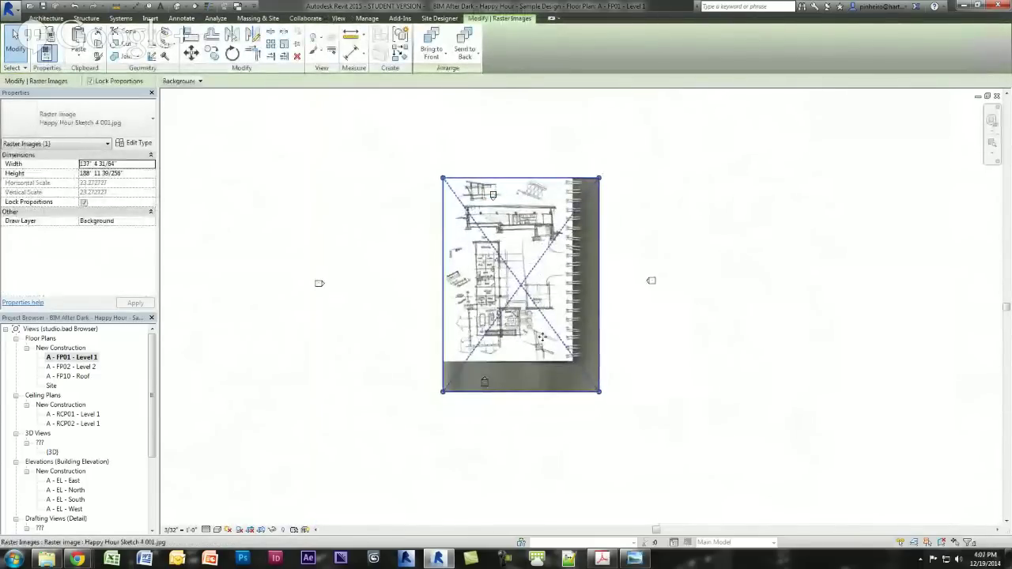
key("Escape")
scroll(510, 332, "up", 3)
left_click(442, 342)
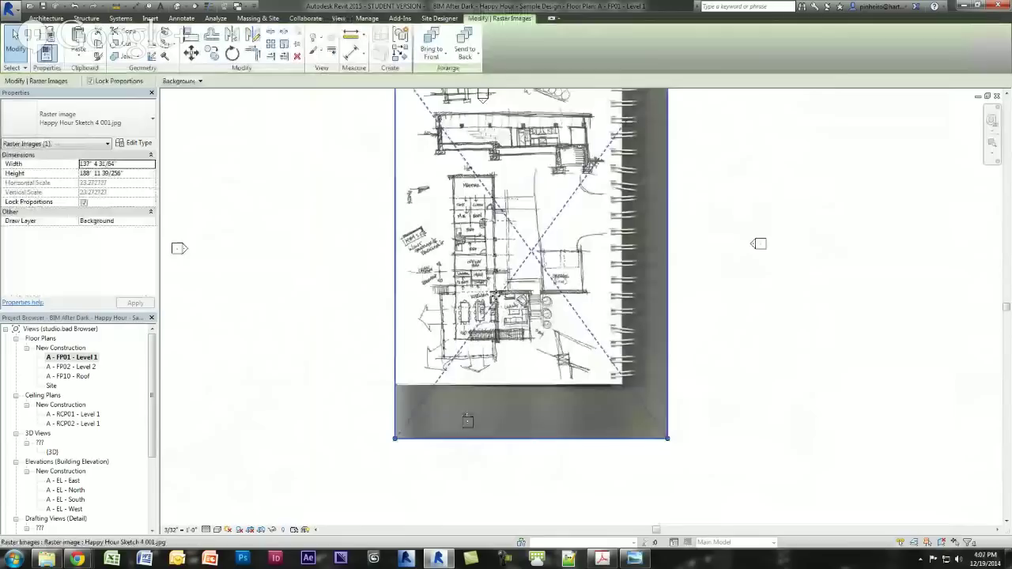
scroll(443, 342, "up", 3)
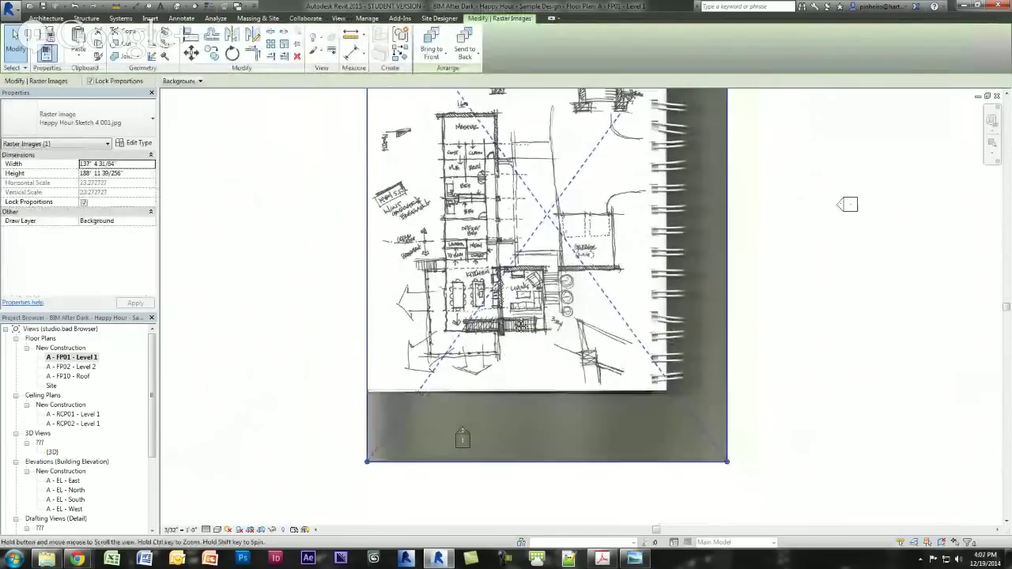
scroll(359, 168, "up", 4)
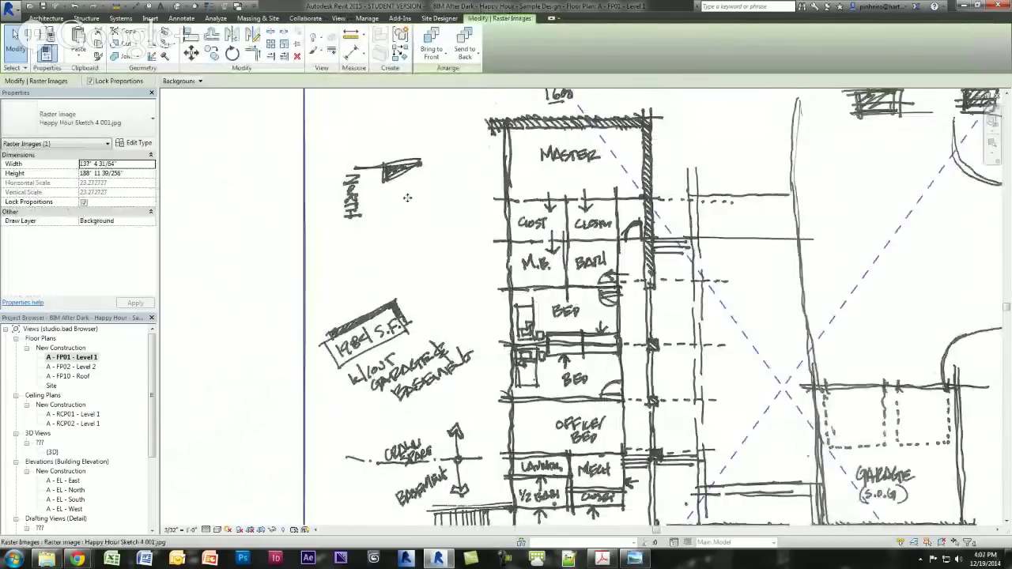
scroll(818, 255, "down", 5)
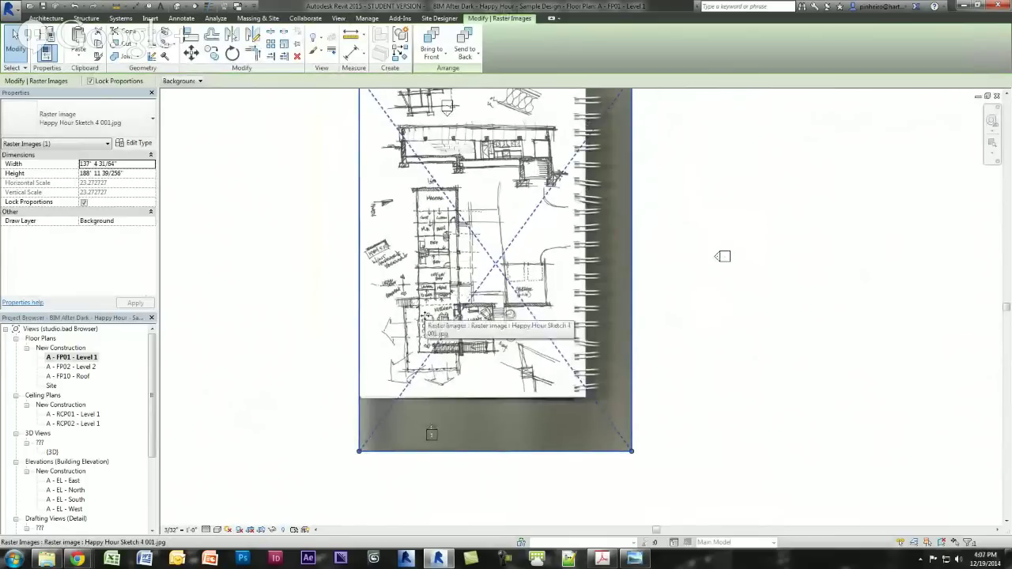
Rotate the sketch image about 90° into landscape orientation with RO
key("r")
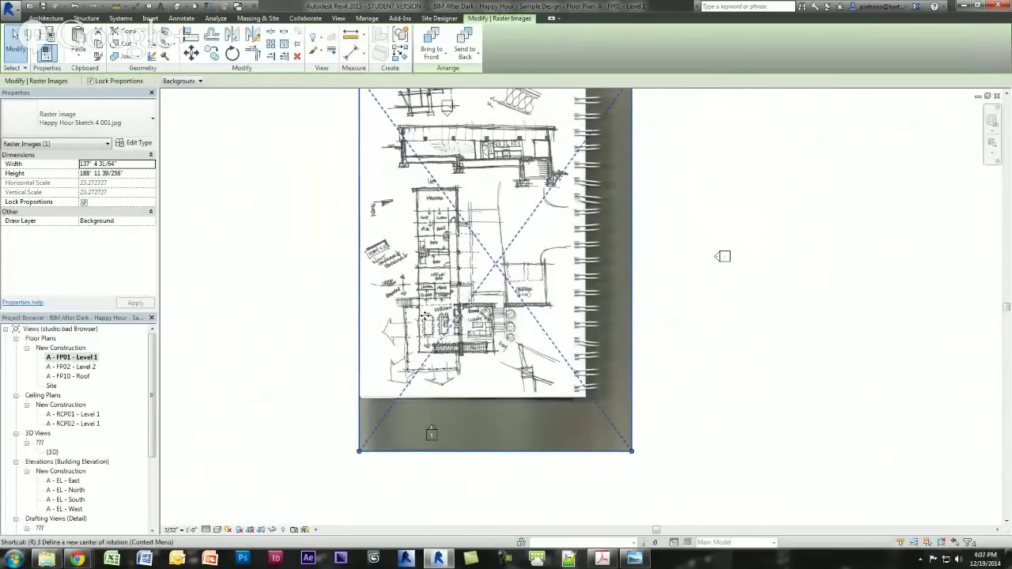
key("o")
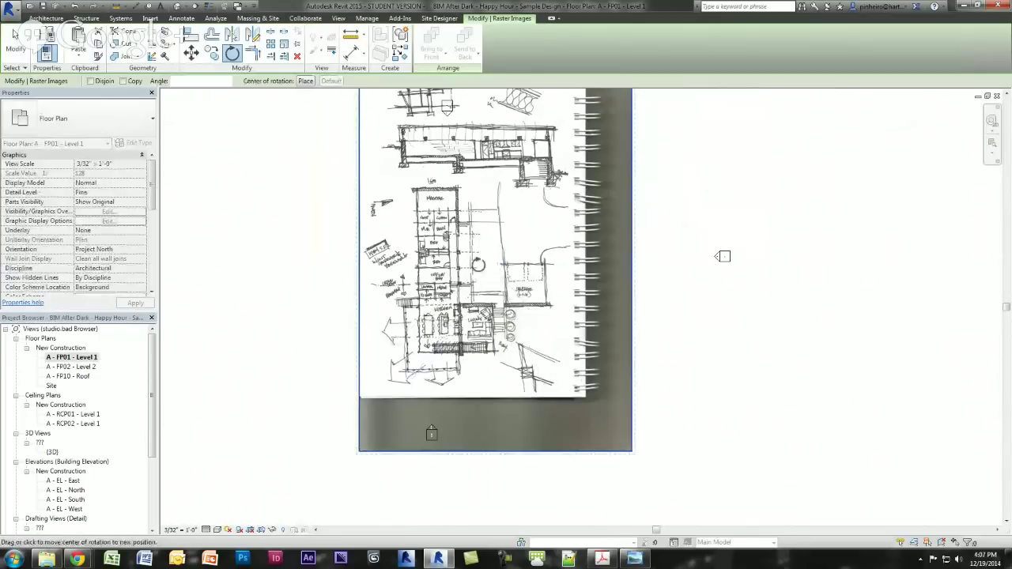
left_click(462, 231)
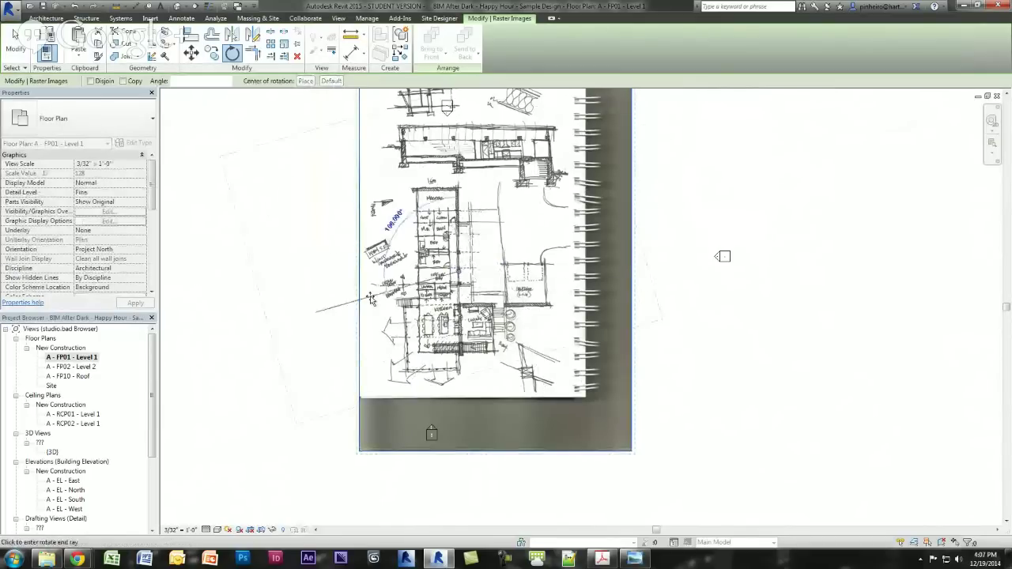
left_click(371, 286)
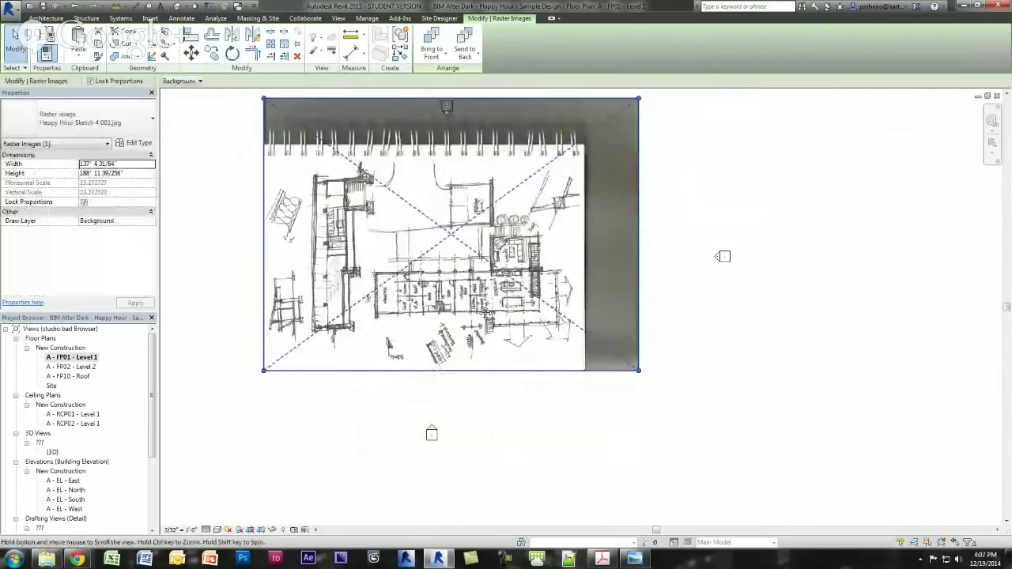
scroll(486, 312, "down", 2)
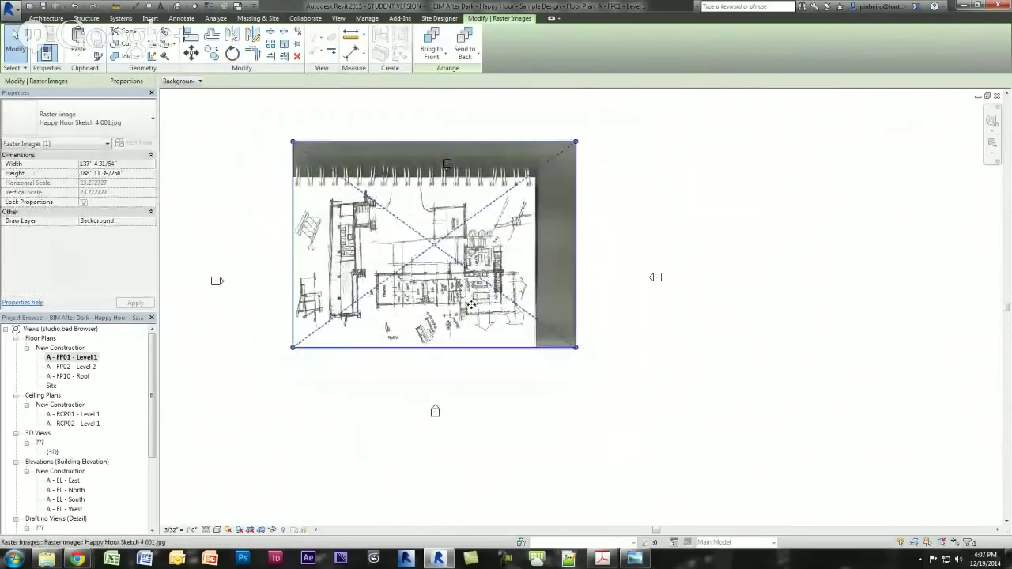
scroll(471, 304, "up", 5)
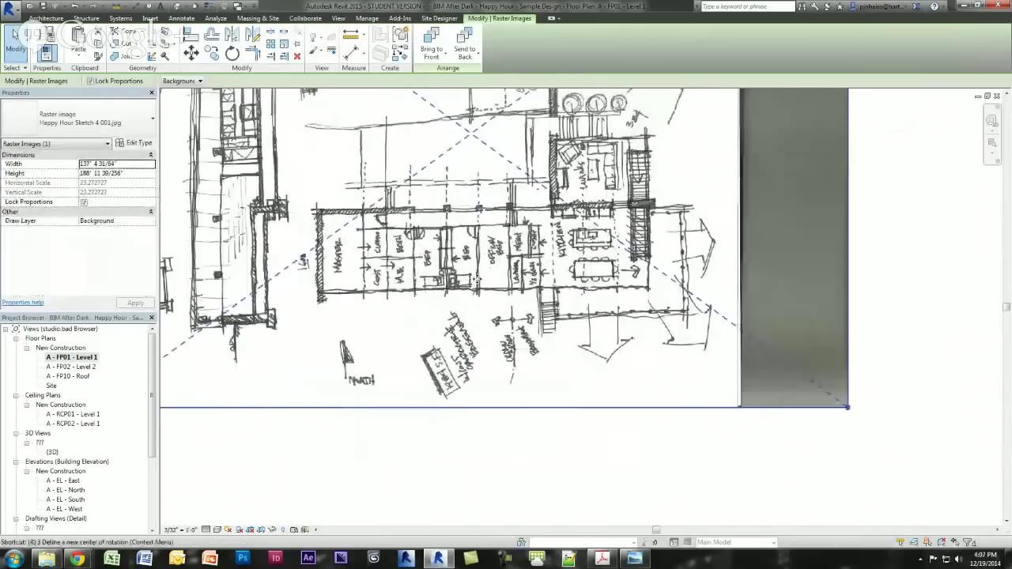
Restart Rotate and move the rotation centre to the hatched wall's corner
key("r")
key("o")
scroll(466, 175, "up", 2)
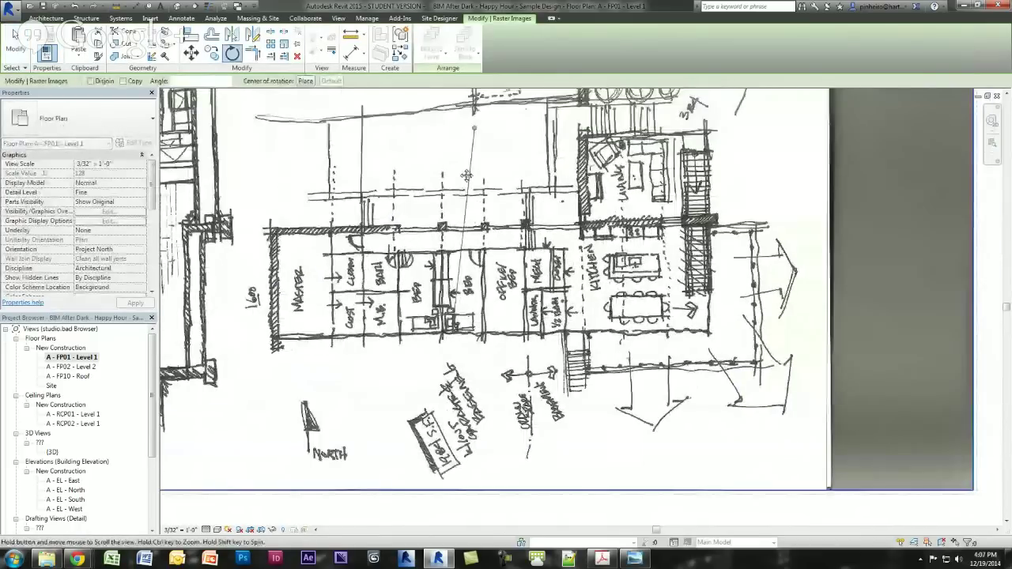
middle_click_drag(467, 175, 440, 252)
left_click_drag(454, 211, 246, 307)
scroll(316, 320, "up", 1)
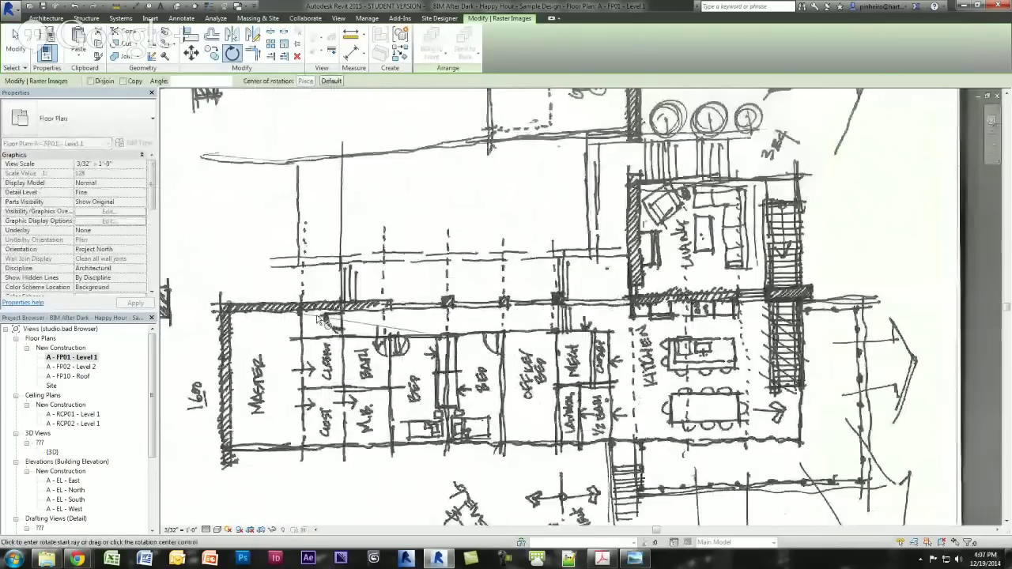
scroll(323, 320, "up", 2)
middle_click_drag(323, 320, 601, 293)
scroll(601, 292, "up", 1)
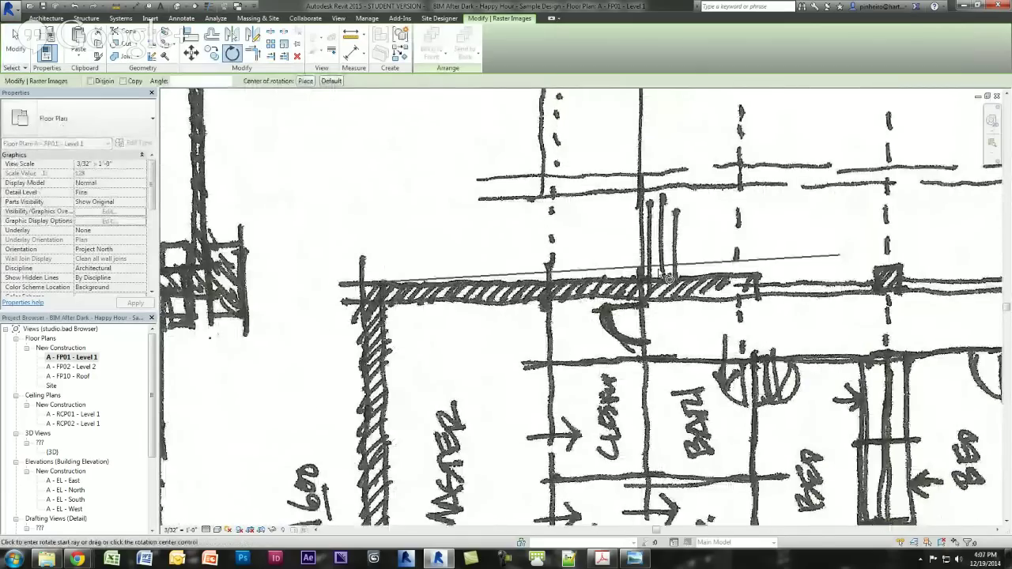
scroll(688, 282, "up", 2)
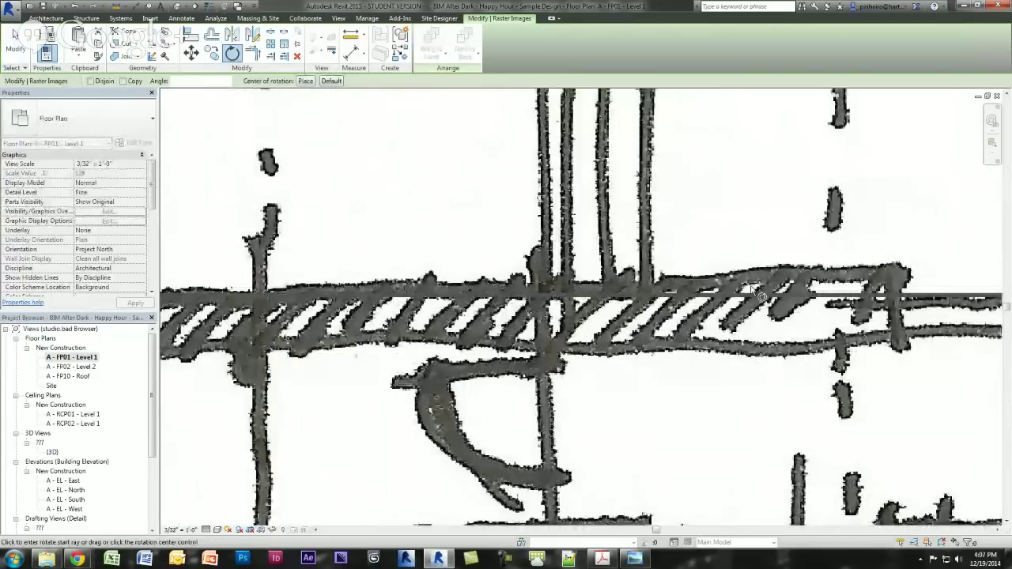
scroll(758, 294, "down", 5)
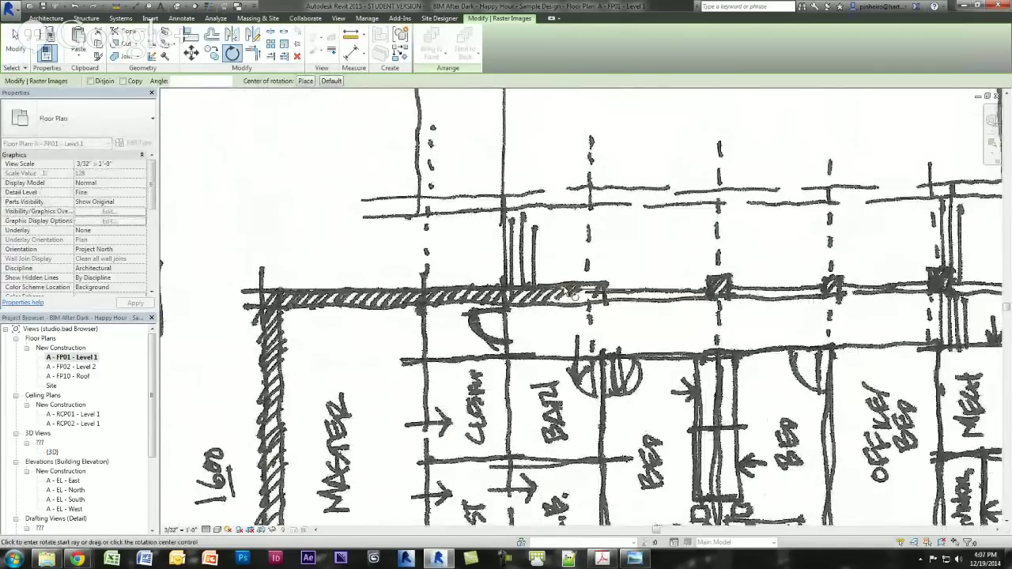
Turn the snap override off and rotate the sketch so the hatched top wall is horizontal
right_click(572, 294)
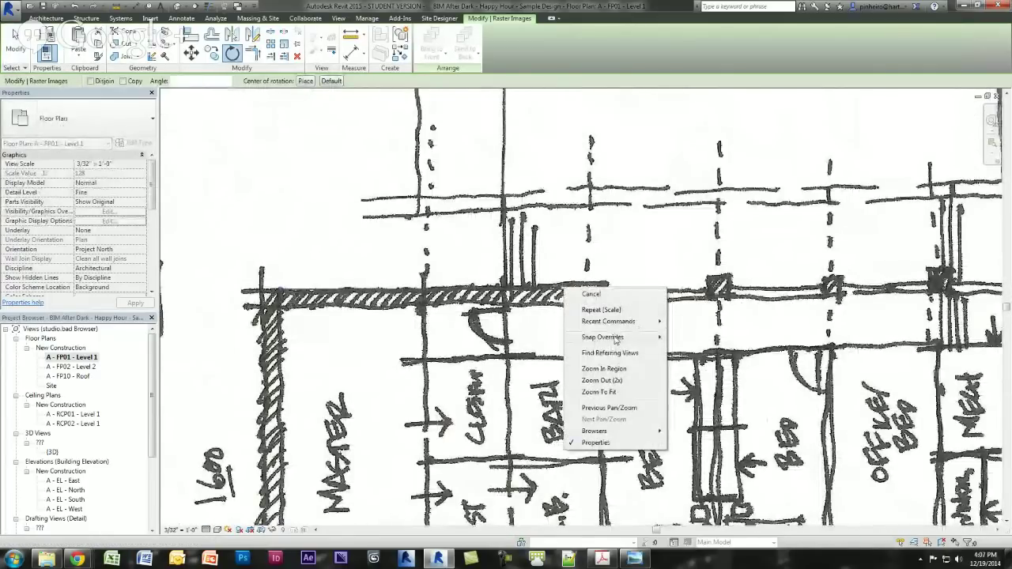
mouse_move(616, 339)
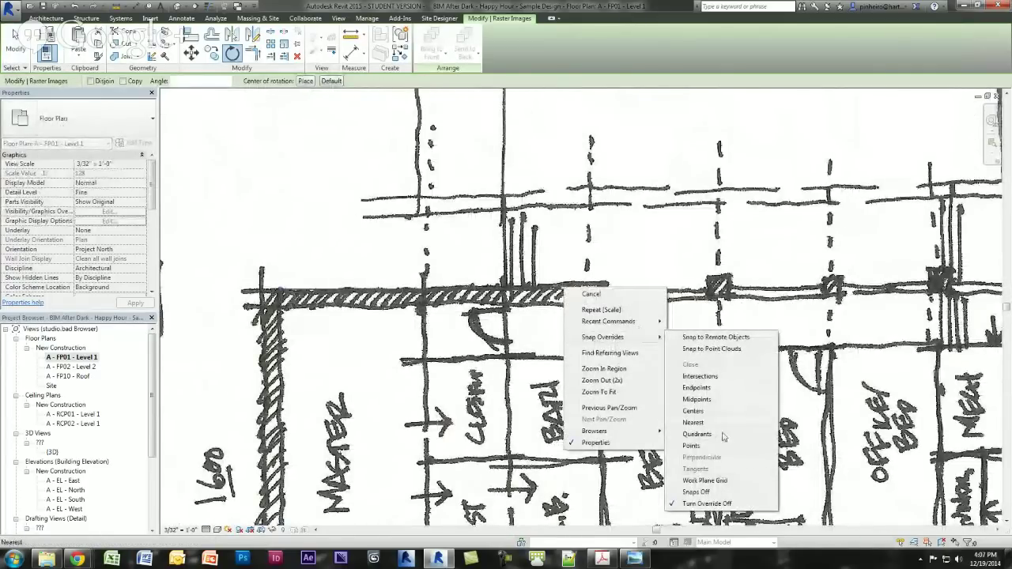
left_click(725, 502)
scroll(619, 294, "up", 2)
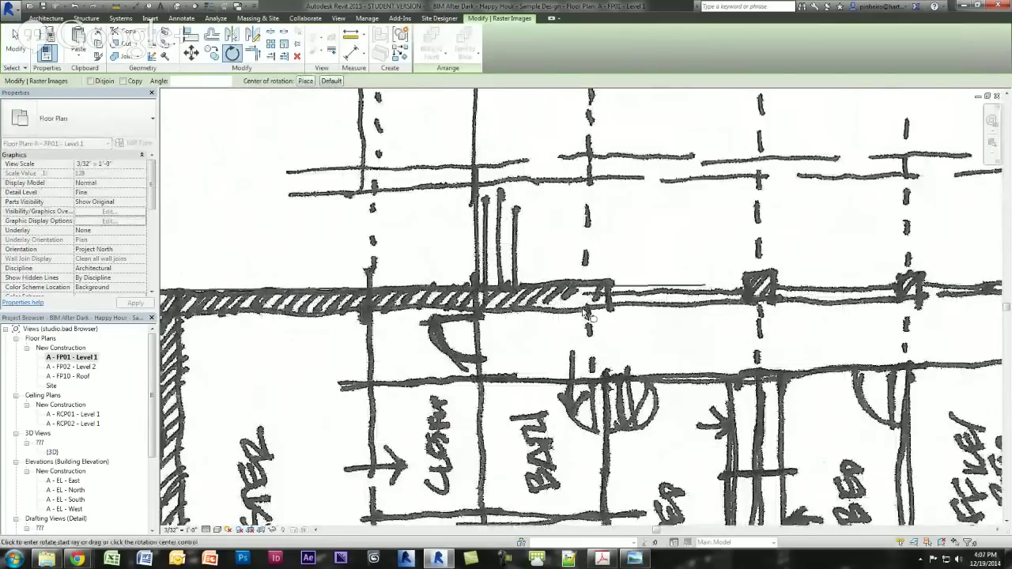
left_click(199, 286)
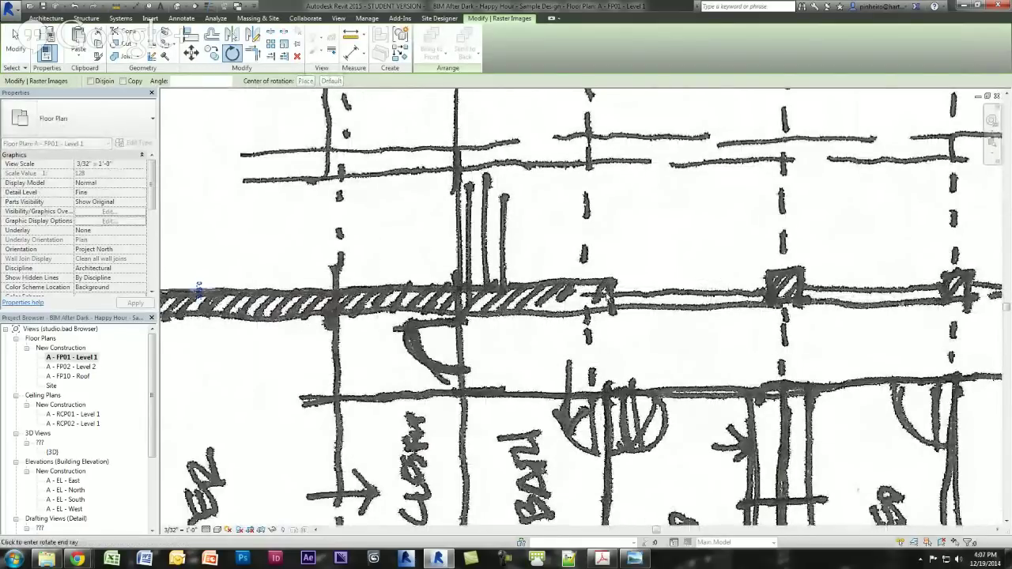
left_click(616, 294)
Nudge the rotated sketch image slightly to the right and deselect it
scroll(629, 302, "down", 2)
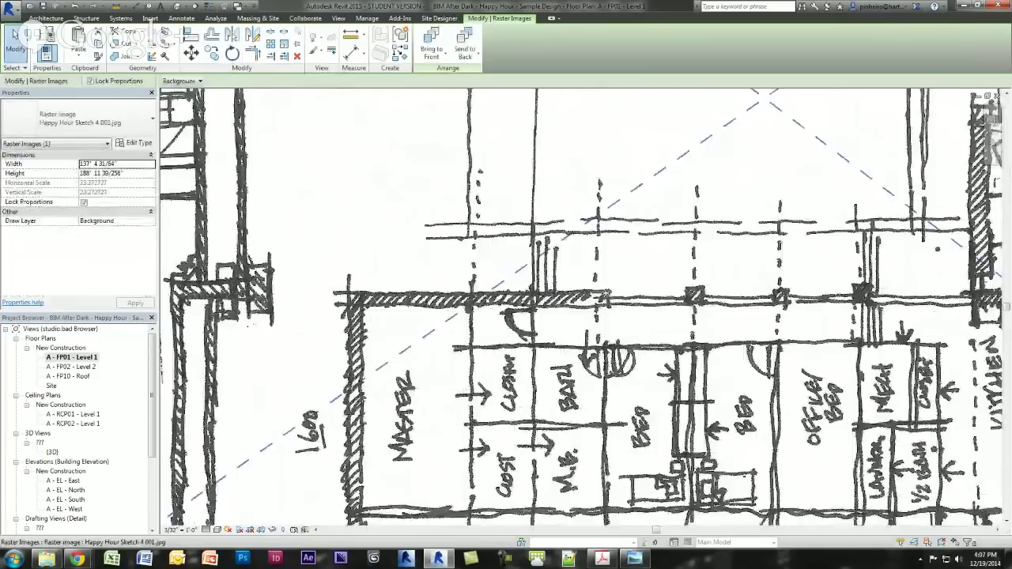
scroll(620, 297, "down", 3)
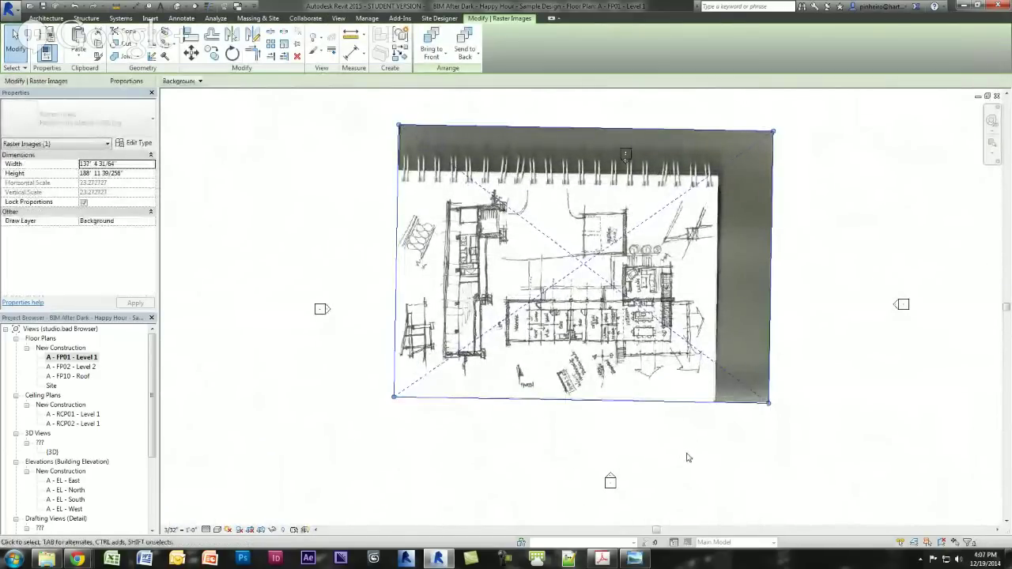
left_click_drag(661, 361, 674, 361)
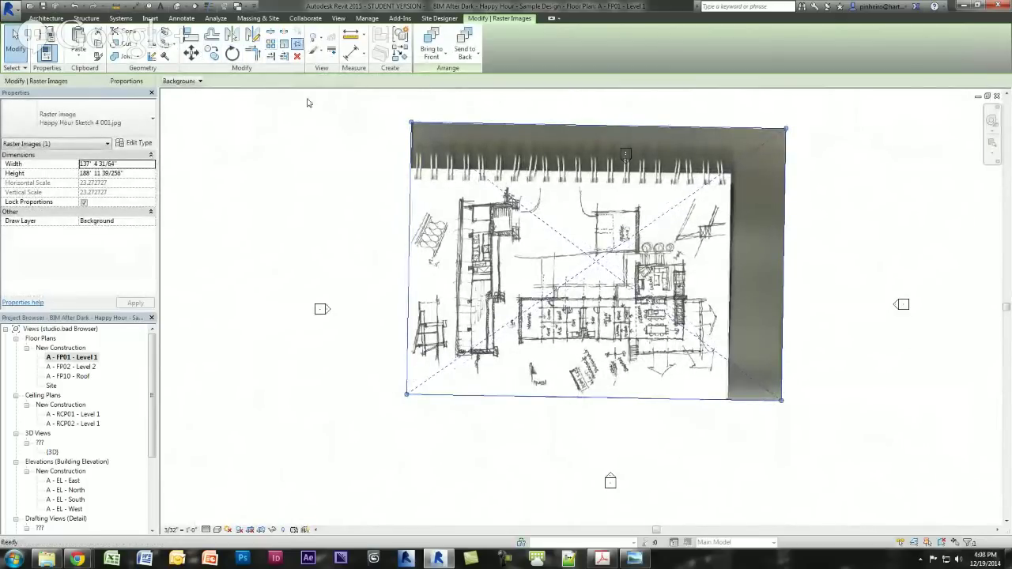
left_click(326, 177)
Zoom and pan around the whole hand-drawn plan to review its rooms and labels
scroll(624, 238, "up", 4)
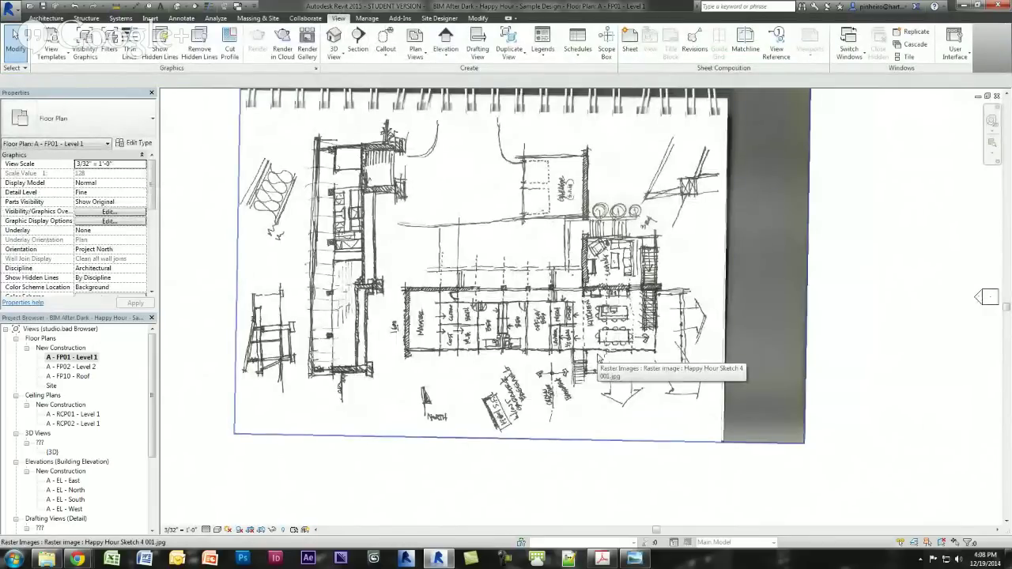
scroll(599, 358, "up", 3)
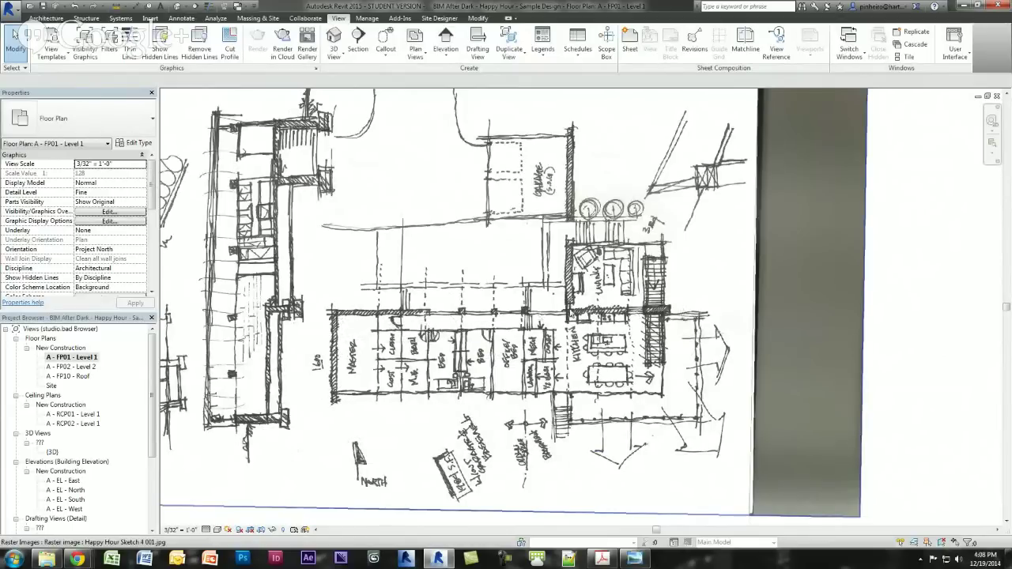
scroll(222, 436, "left", 3, "shift")
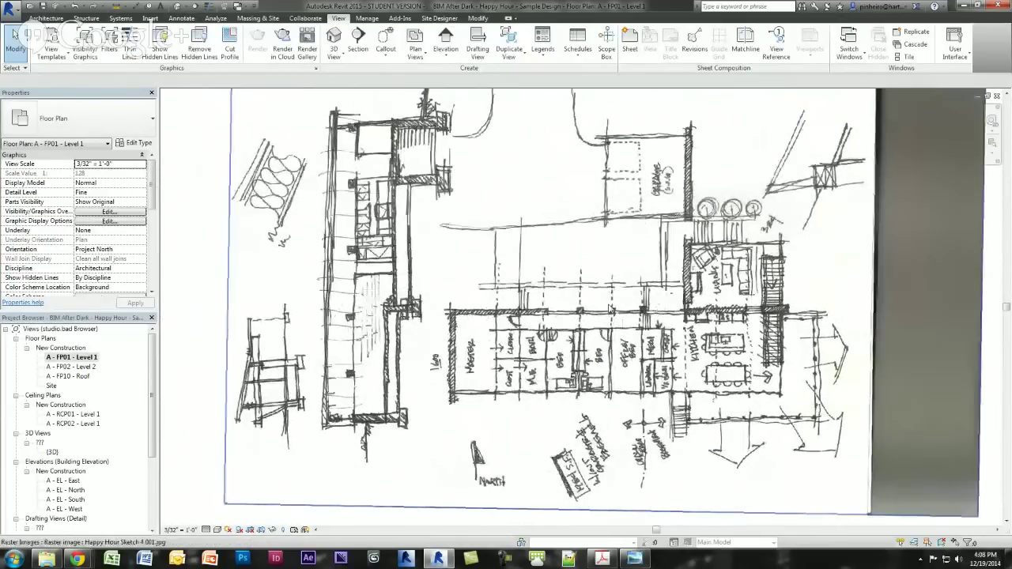
scroll(222, 436, "up", 2)
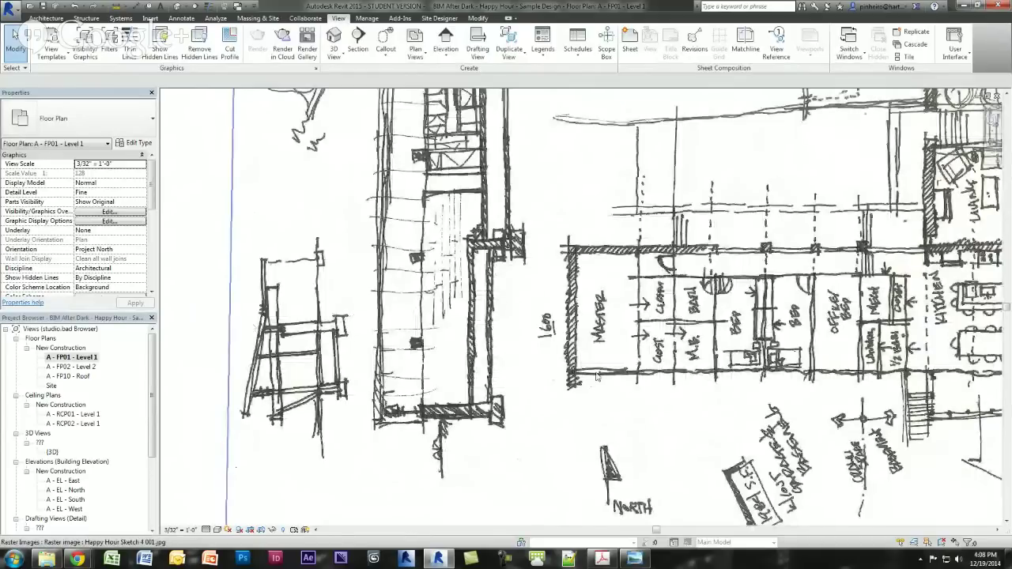
scroll(597, 378, "right", 4, "shift")
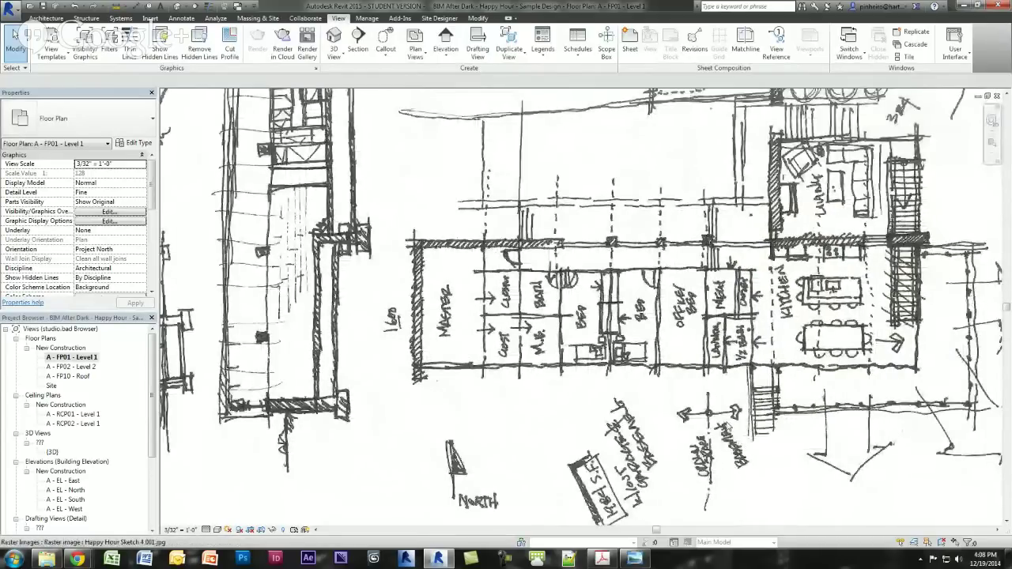
scroll(724, 406, "down", 2)
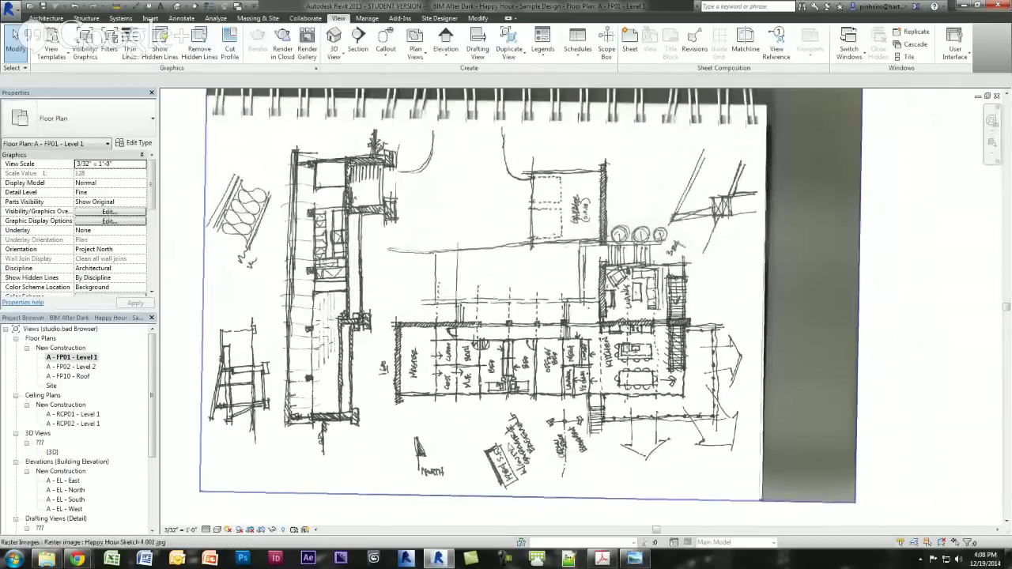
scroll(510, 447, "up", 1)
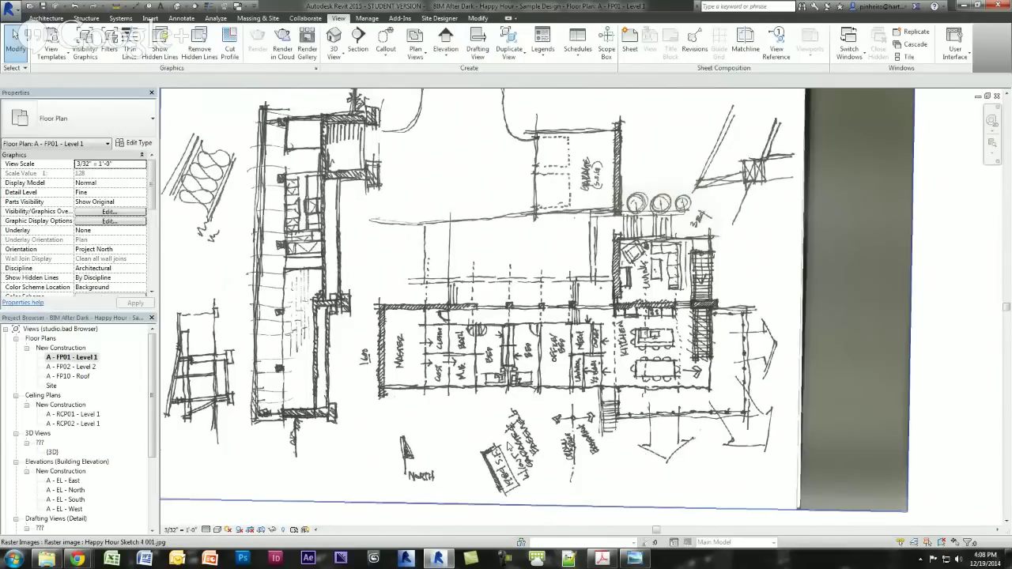
Start a Model In-Place component and save the project when prompted
left_click(45, 19)
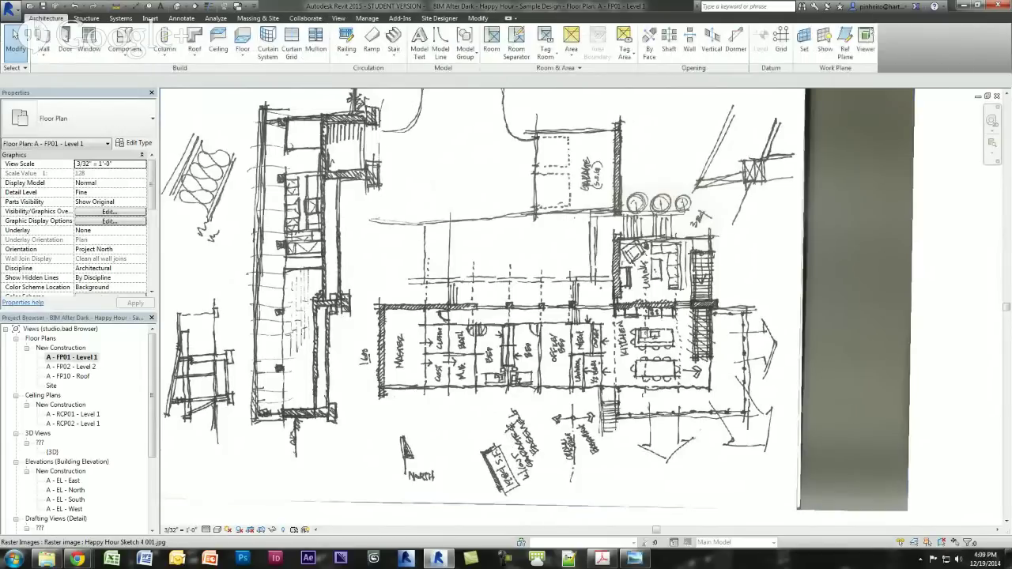
left_click(128, 61)
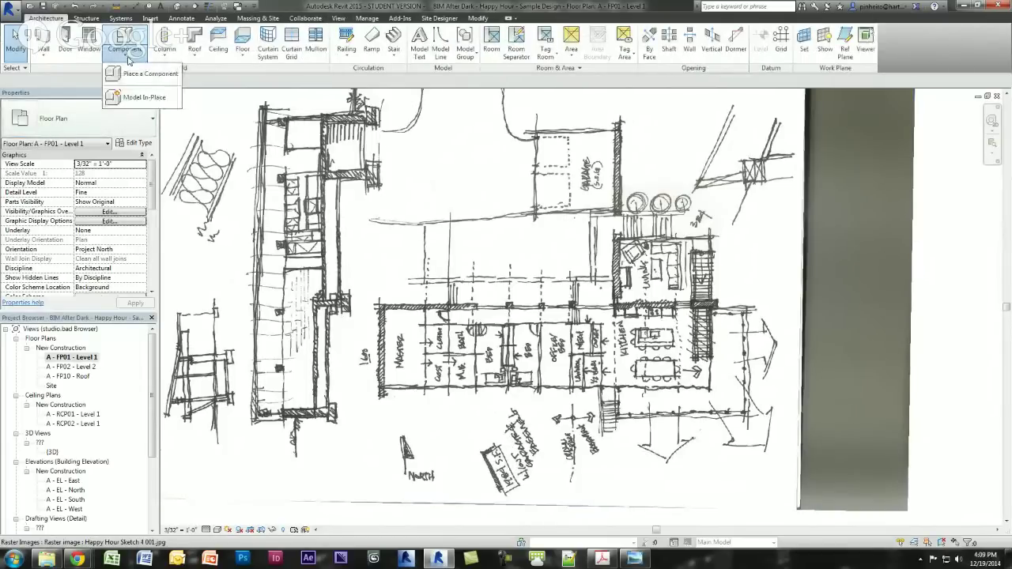
left_click(142, 98)
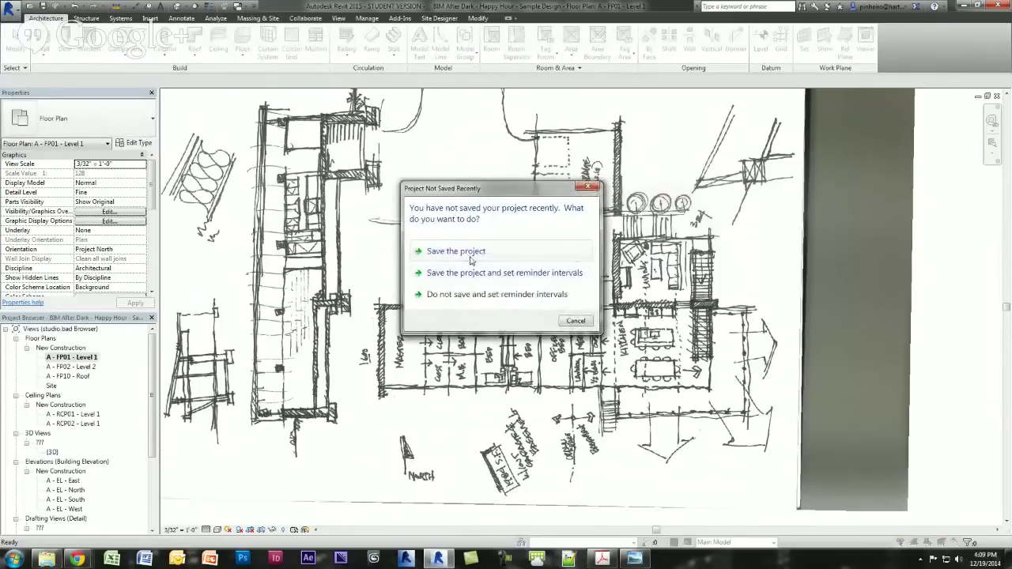
left_click(469, 254)
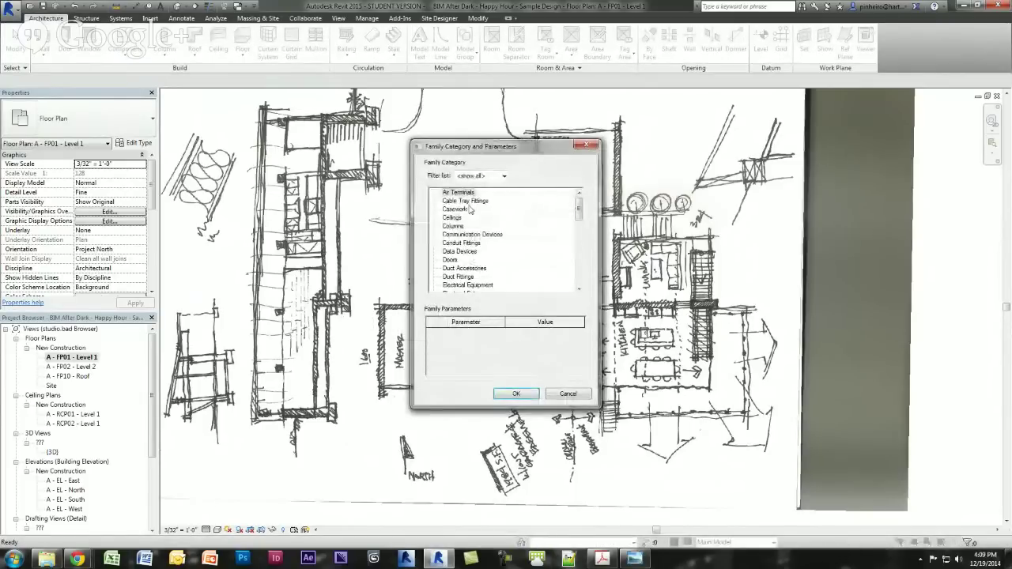
Choose the Generic Models category and name the in-place family Sketch Model
scroll(470, 211, "down", 5)
left_click(463, 235)
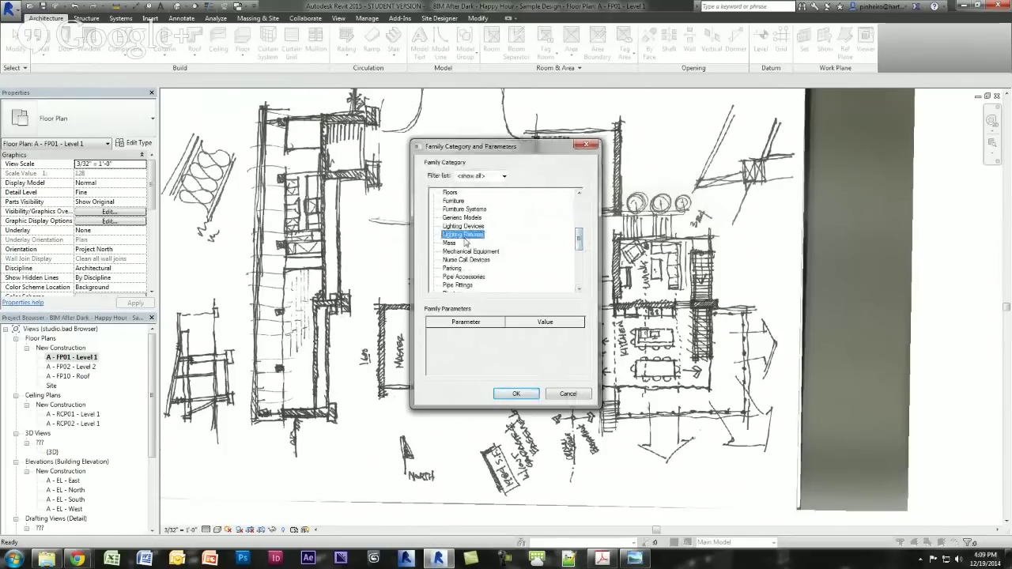
key("Up")
key("Up")
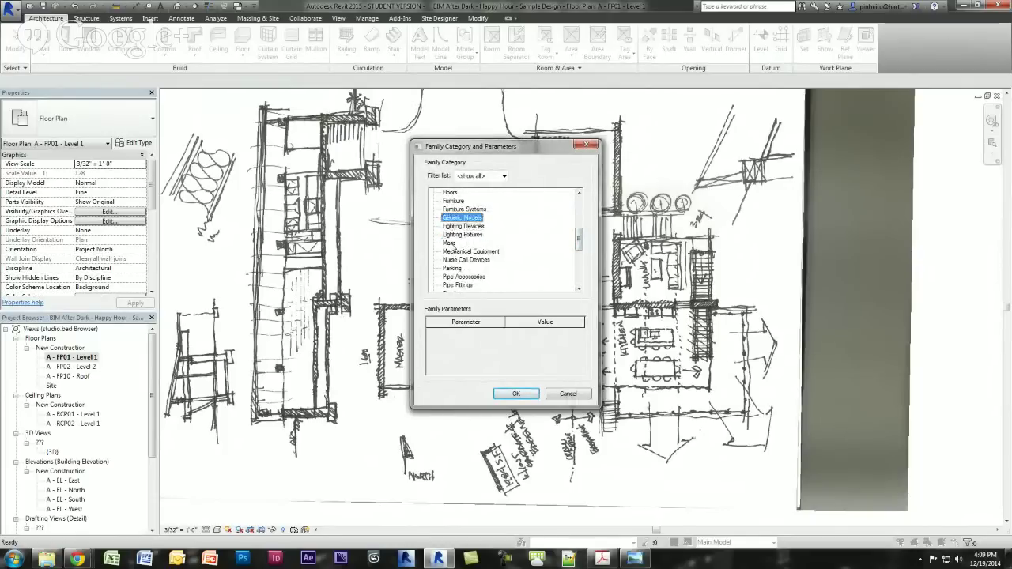
left_click(516, 395)
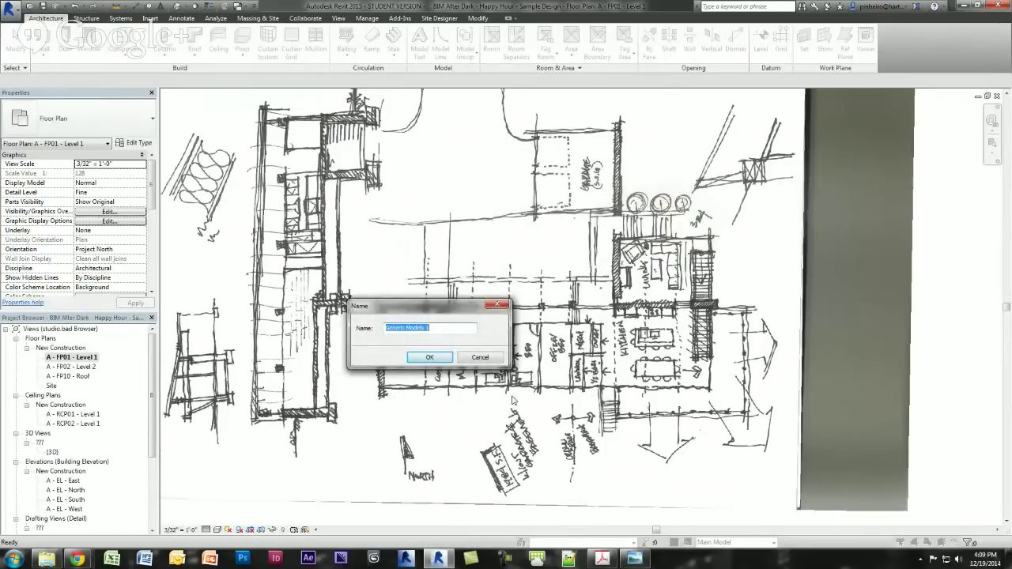
type("Mas")
key("BackSpace")
key("BackSpace")
key("BackSpace")
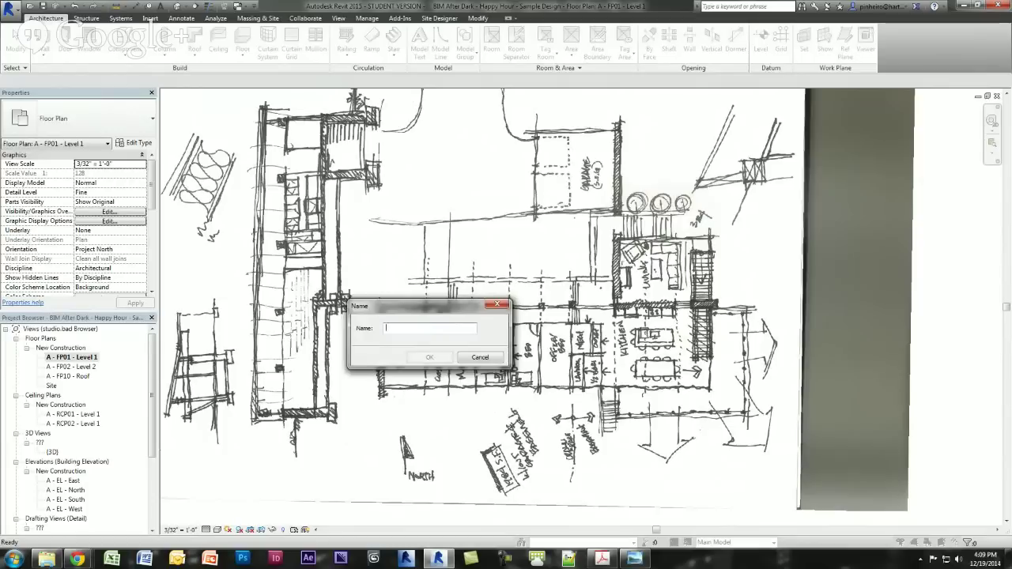
type("Sketch Model")
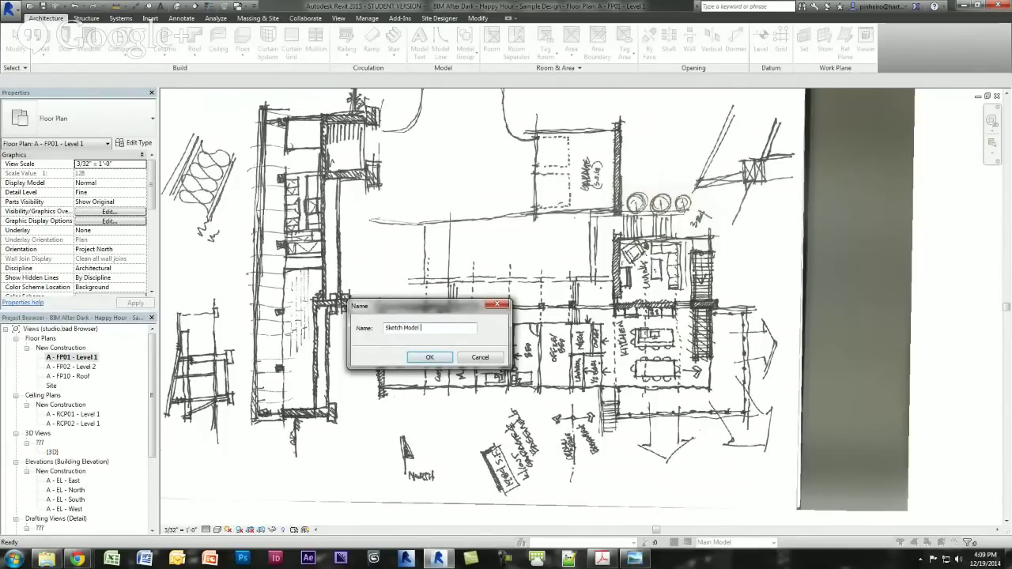
key("Return")
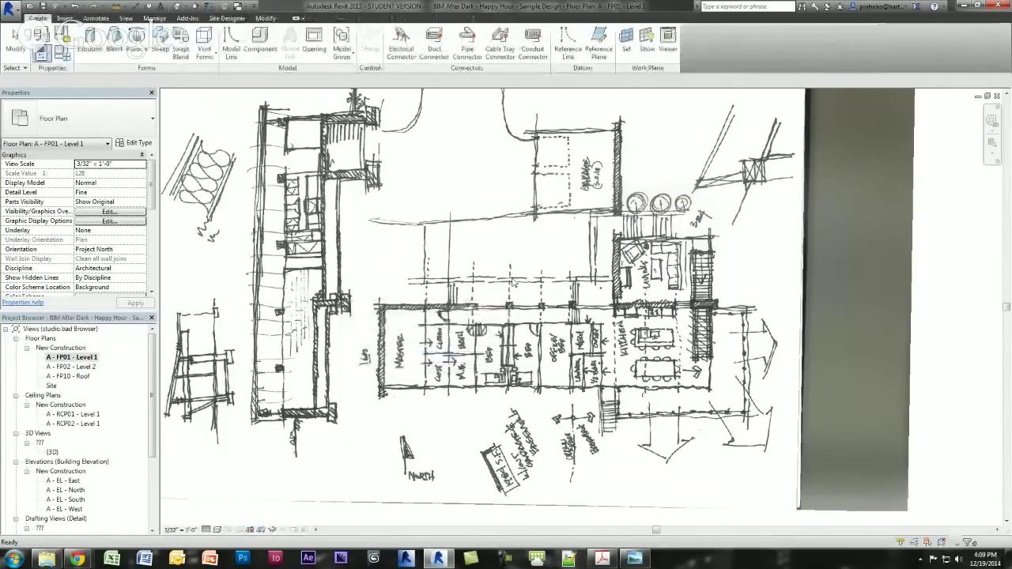
Frame the sketch's bedroom wing and start an Extrusion in Sketch Model
middle_click_drag(452, 372, 419, 340)
scroll(419, 340, "up", 1)
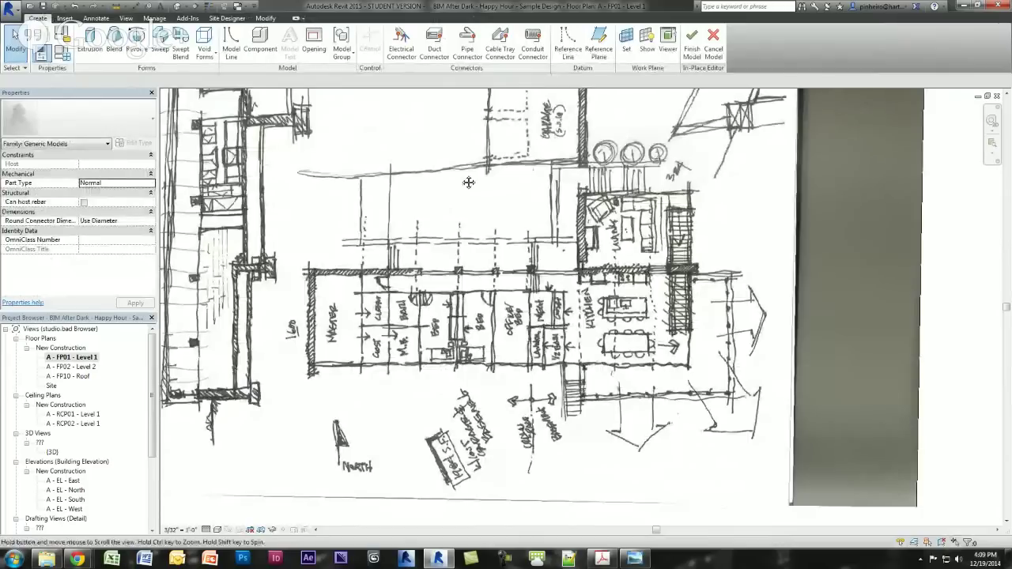
middle_click_drag(462, 177, 459, 181)
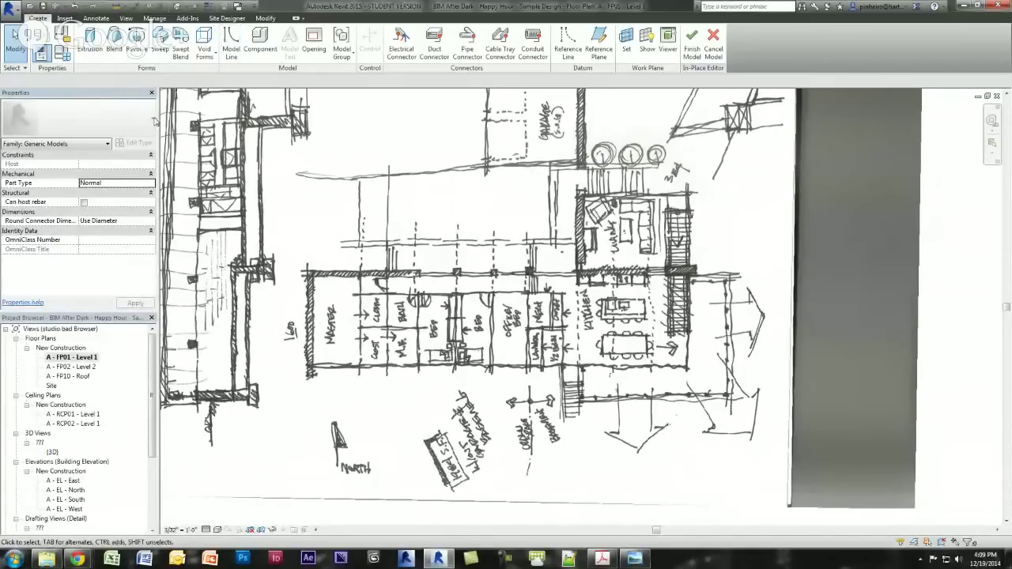
scroll(267, 170, "down", 1)
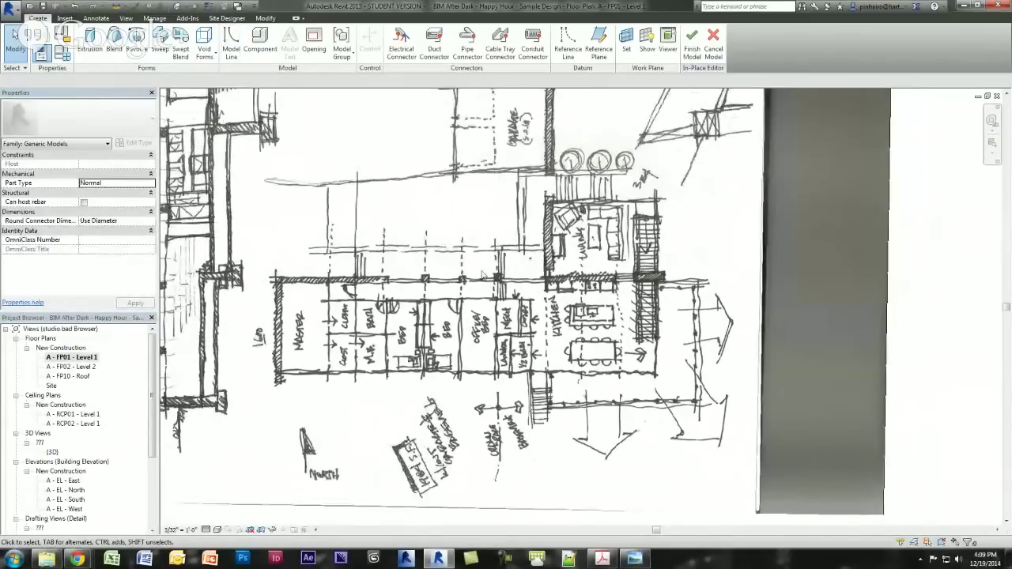
scroll(515, 321, "down", 3)
scroll(354, 264, "up", 3)
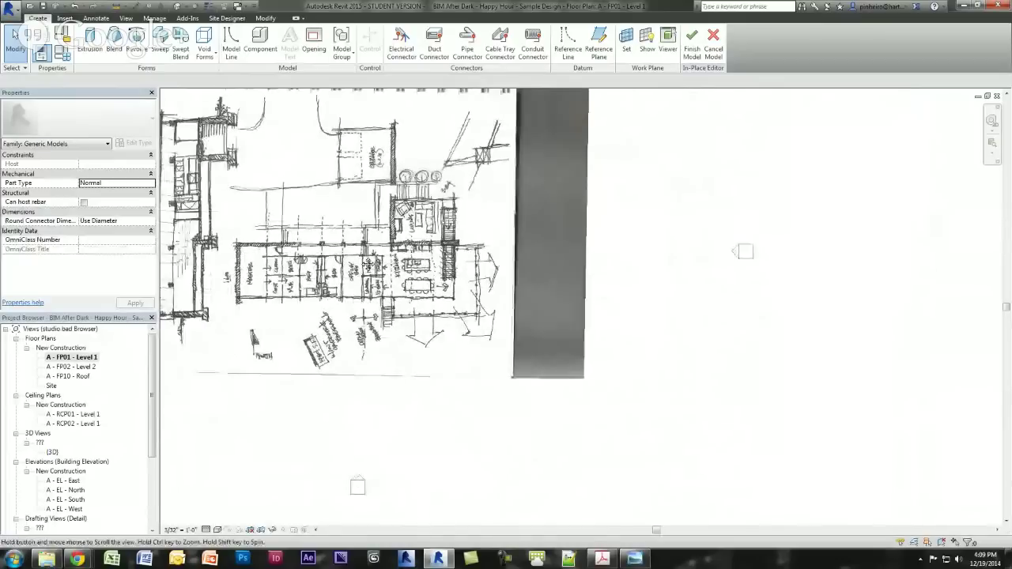
left_click(89, 40)
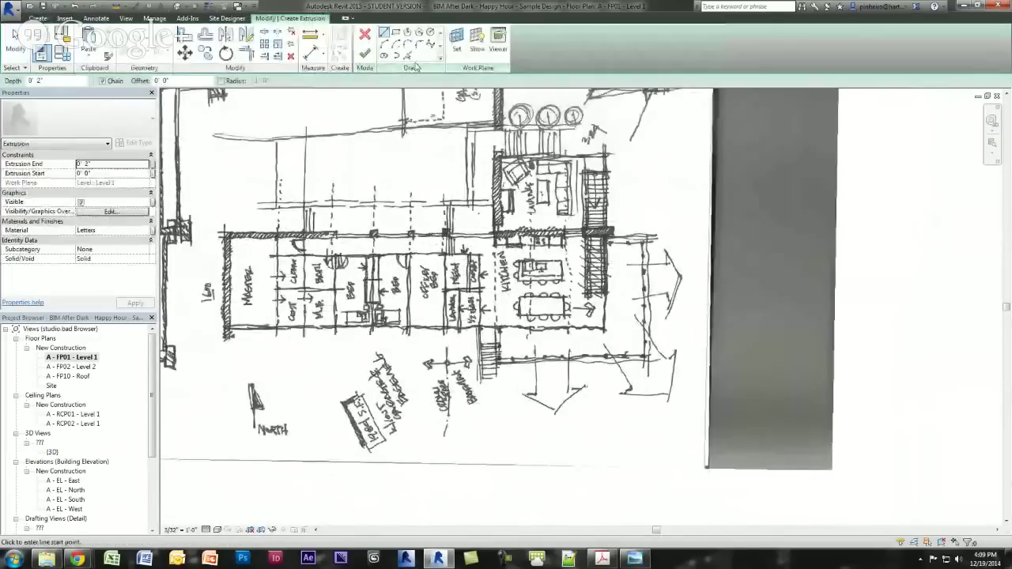
Trace the L-shaped outline along the left wall, top wall and master bedroom wall
left_click(225, 336)
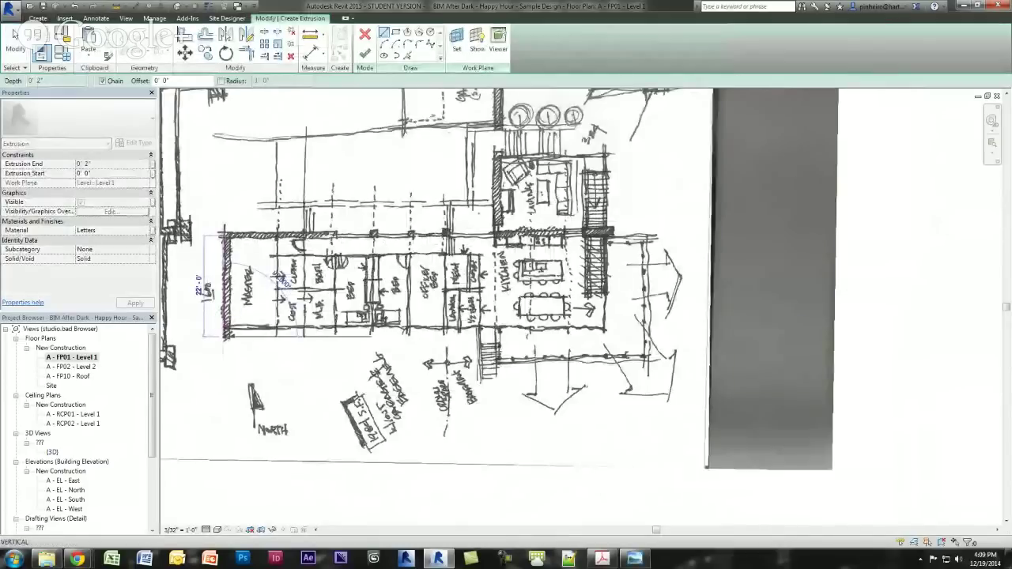
left_click(225, 235)
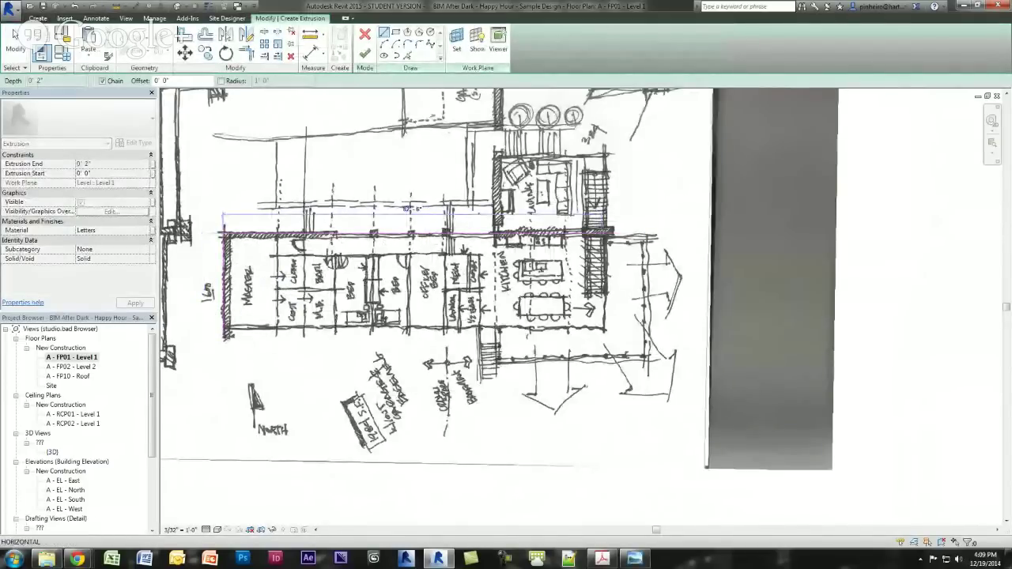
left_click(613, 235)
scroll(613, 235, "up", 2)
scroll(585, 261, "up", 2)
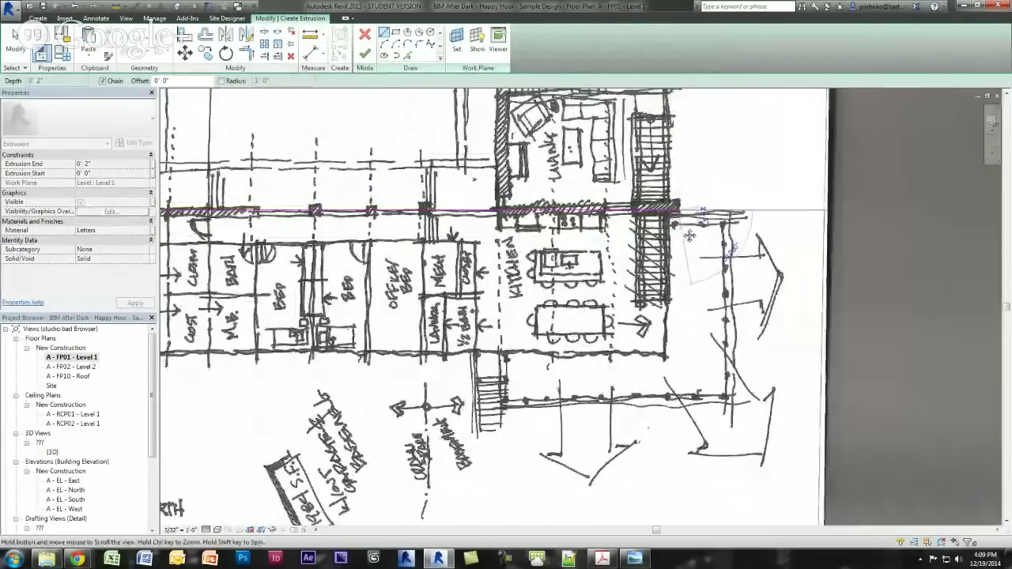
scroll(676, 233, "up", 2)
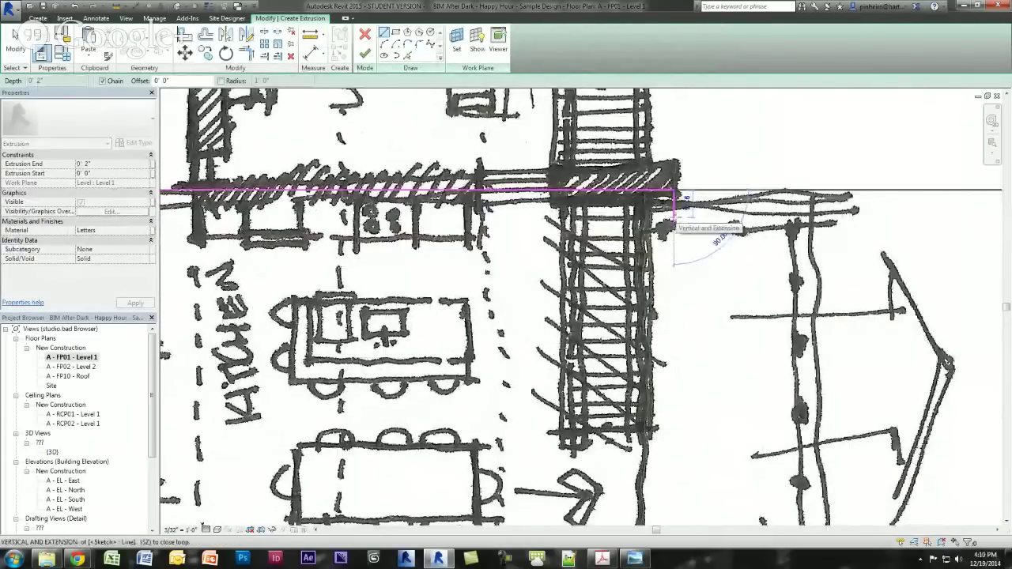
scroll(674, 215, "down", 3)
middle_click_drag(460, 228, 743, 230)
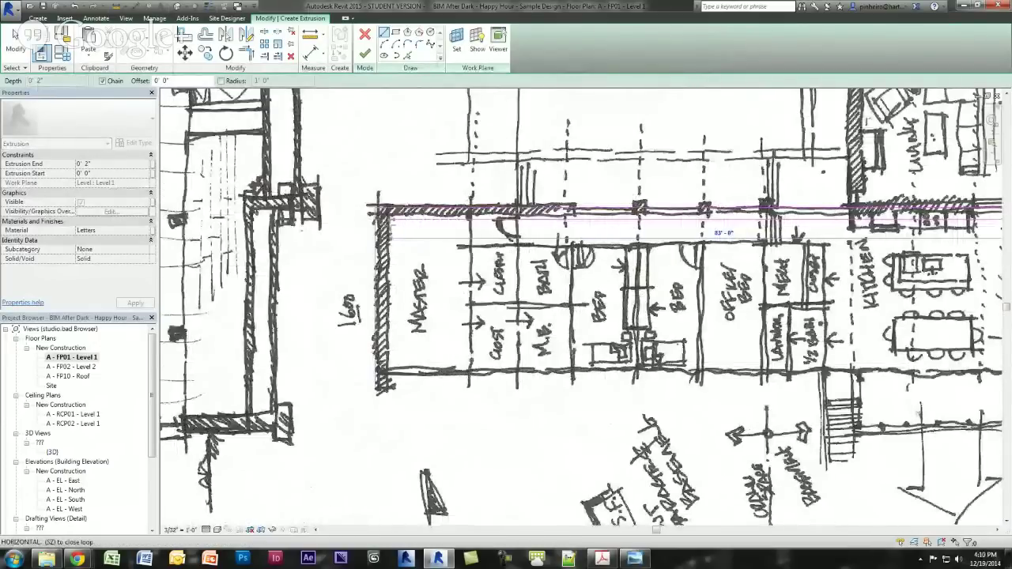
left_click(389, 383)
key("Escape")
key("Escape")
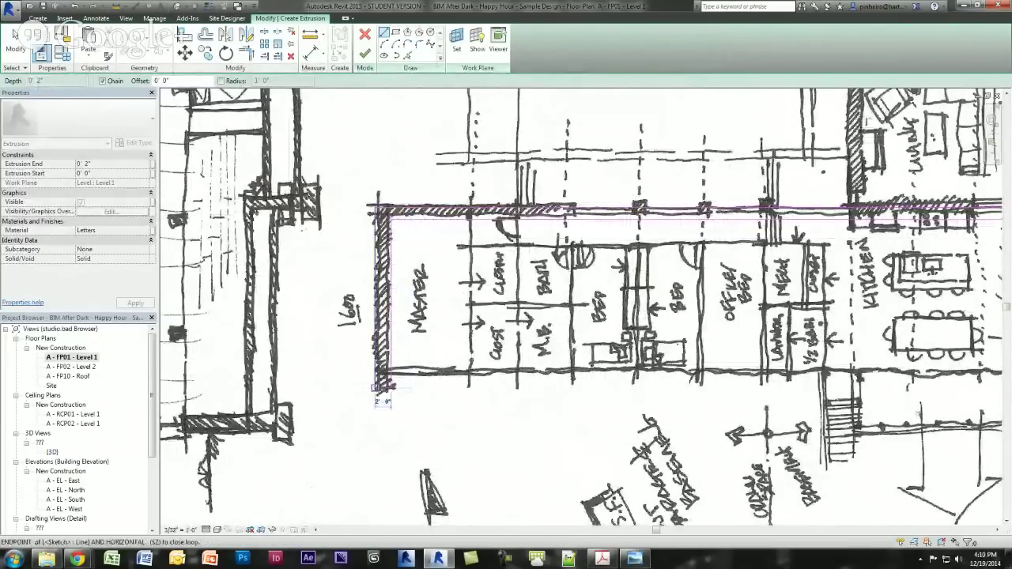
Set the Extrusion End to 10' 0" in Properties and check its material
scroll(237, 379, "down", 3)
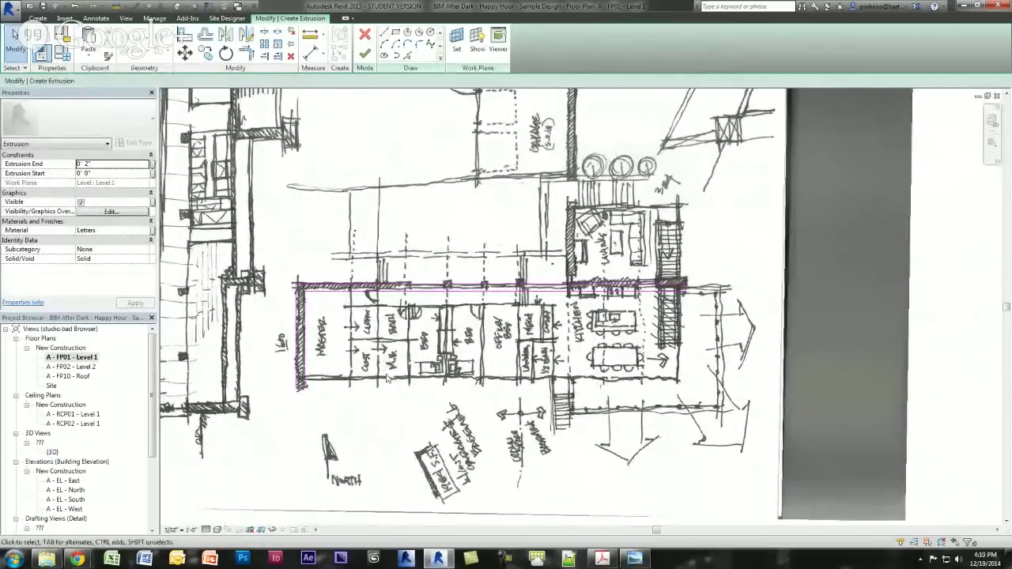
scroll(237, 372, "up", 1)
left_click(131, 163)
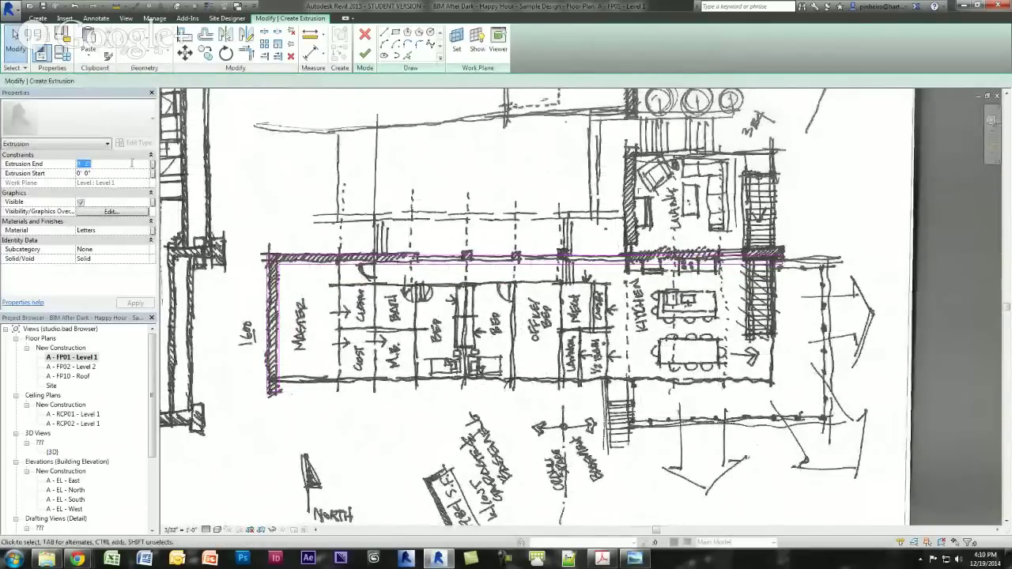
type("10")
key("Return")
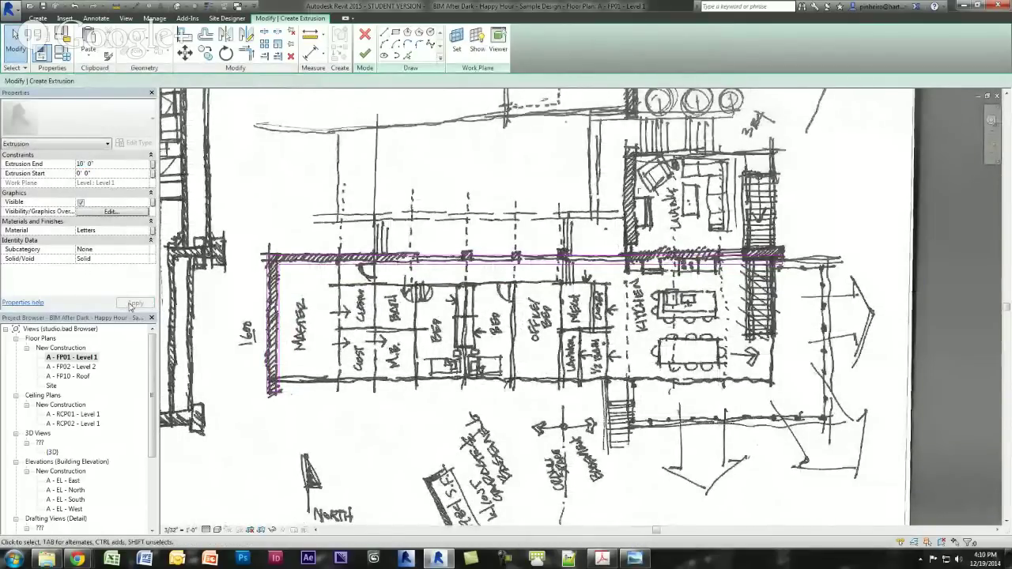
left_click(112, 230)
Finish the extrusion and orbit the L-shaped wall in the {3D} view
left_click(364, 54)
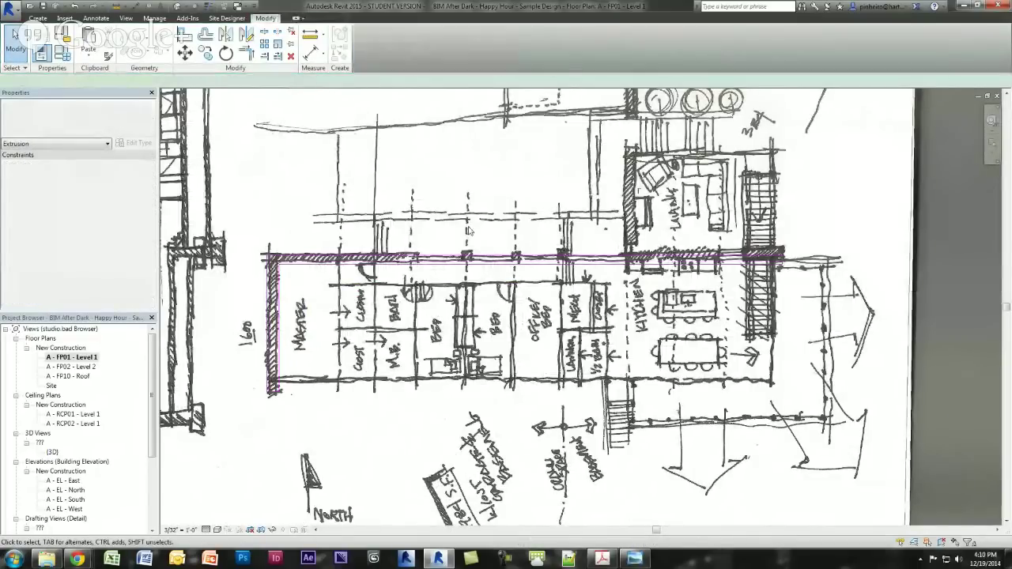
left_click(456, 201)
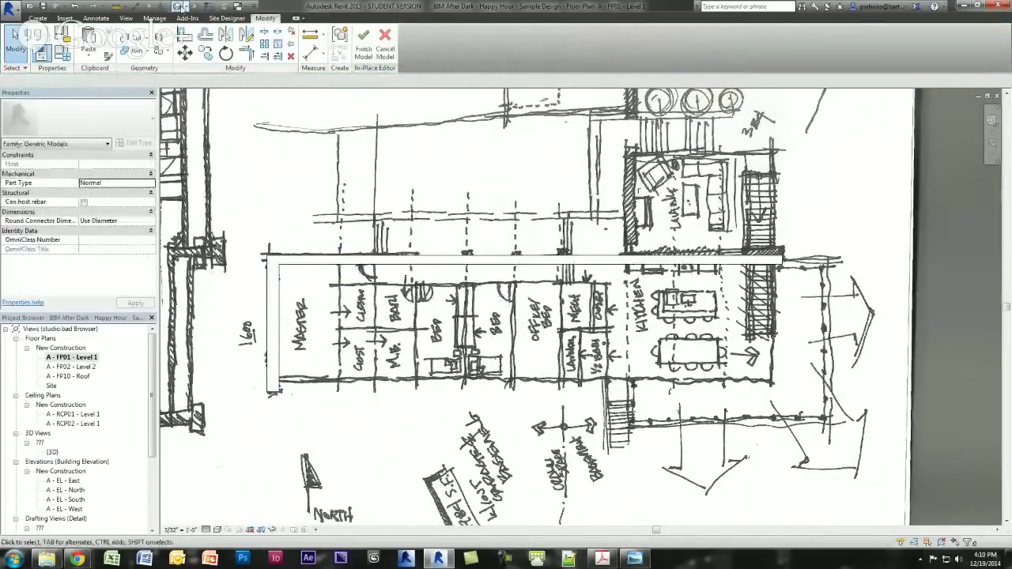
left_click(178, 6)
middle_click_drag(531, 339, 464, 397, "shift")
scroll(464, 398, "up", 2)
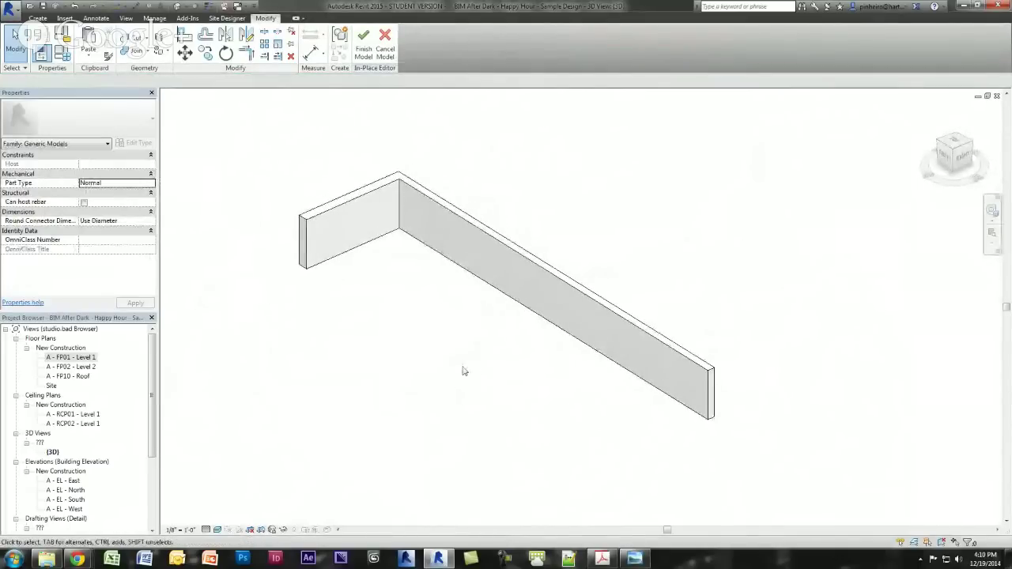
Return to the A - FP01 - Level 1 floor plan and reframe the whole sketch
double_click(69, 358)
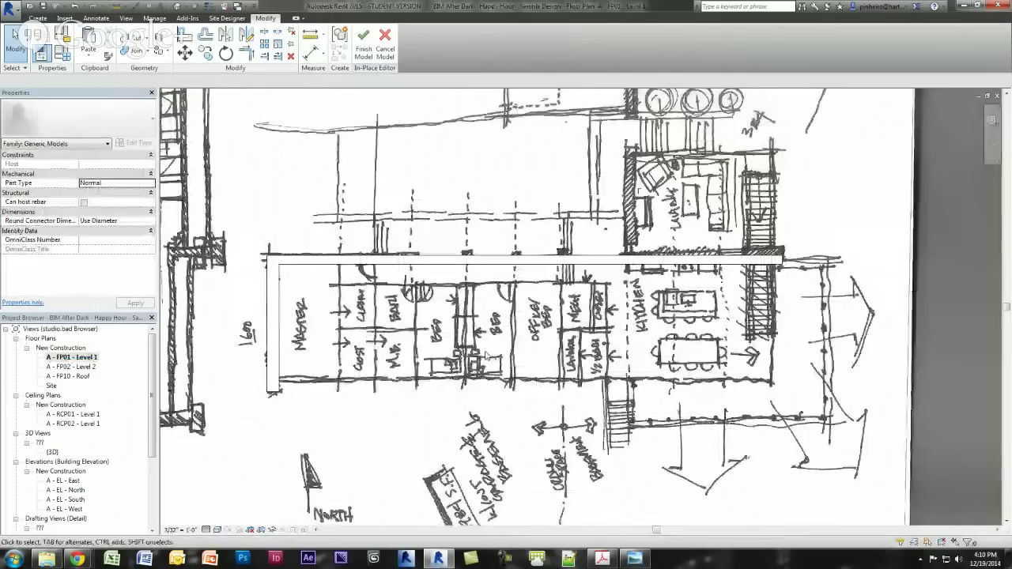
middle_click_drag(429, 357, 387, 372)
scroll(551, 378, "down", 3)
scroll(546, 372, "up", 2)
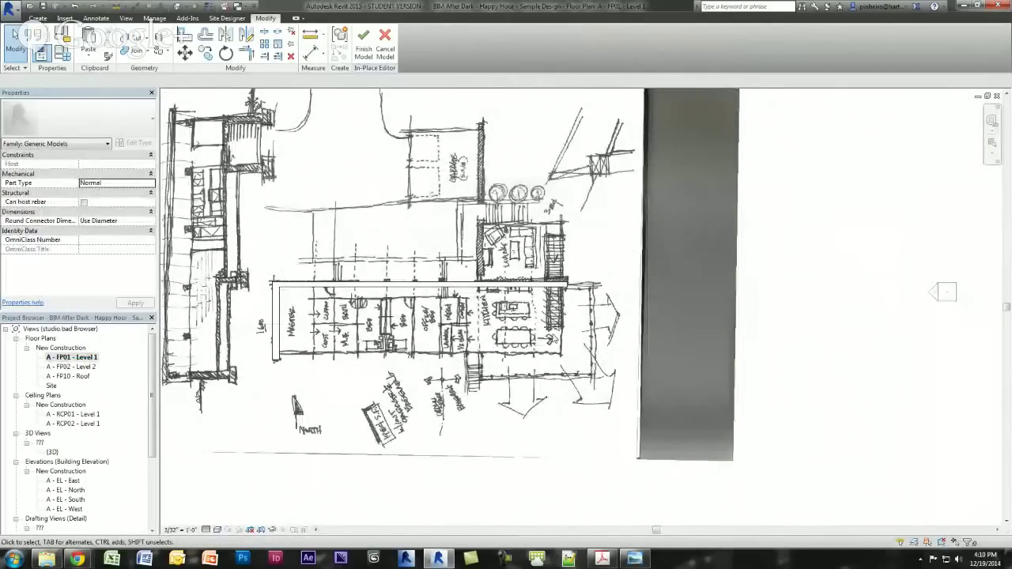
scroll(490, 355, "up", 1)
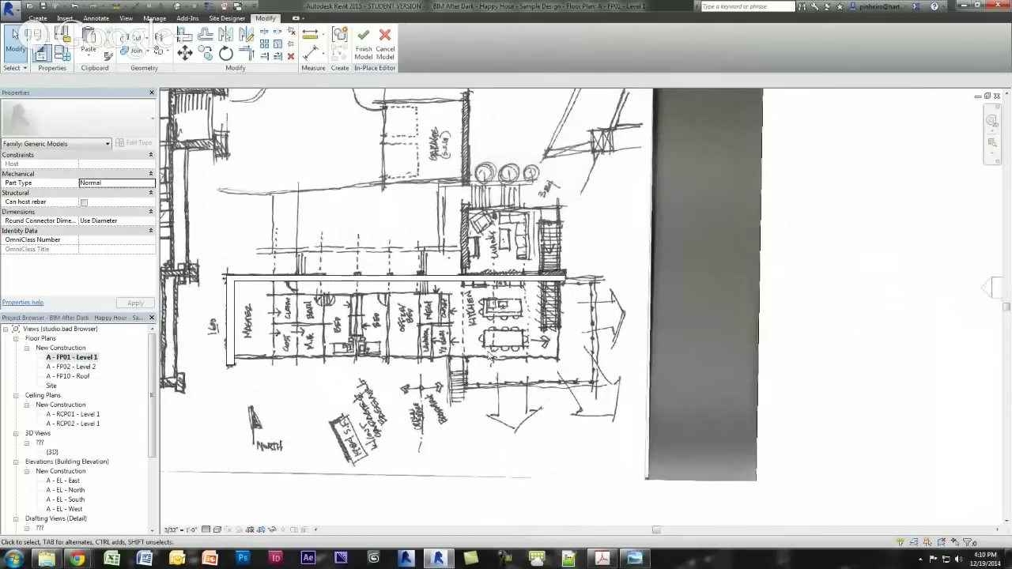
Draw a reference plane from the bottom-left wall corner to past the house's right end
key("p")
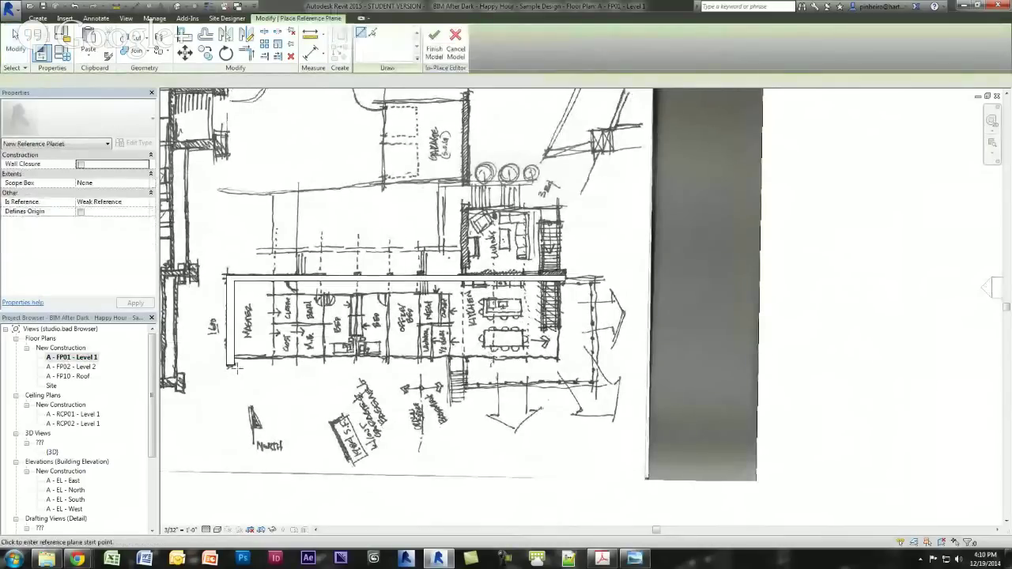
scroll(229, 364, "up", 2)
left_click(225, 361)
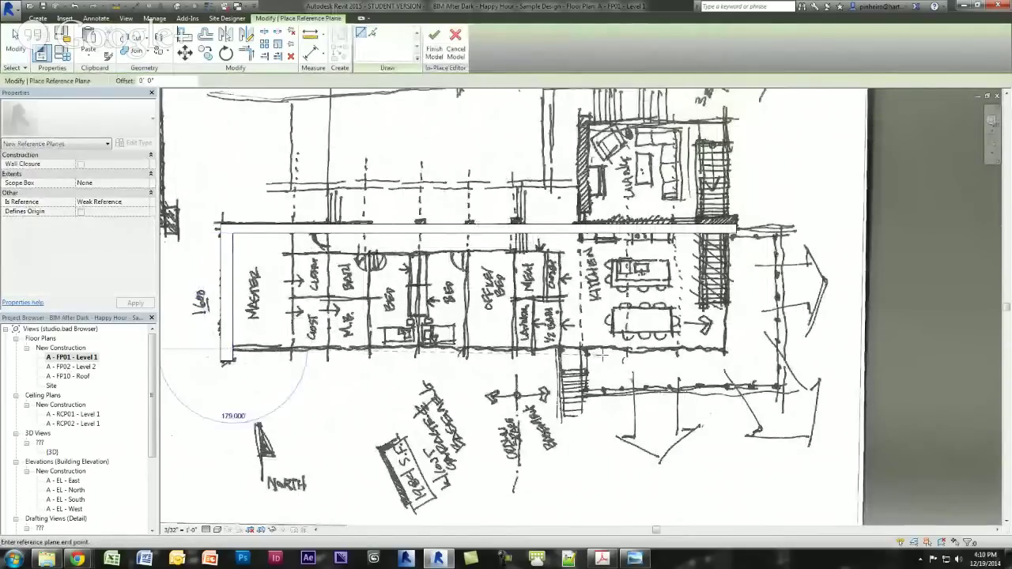
left_click(817, 347)
key("Escape")
key("Escape")
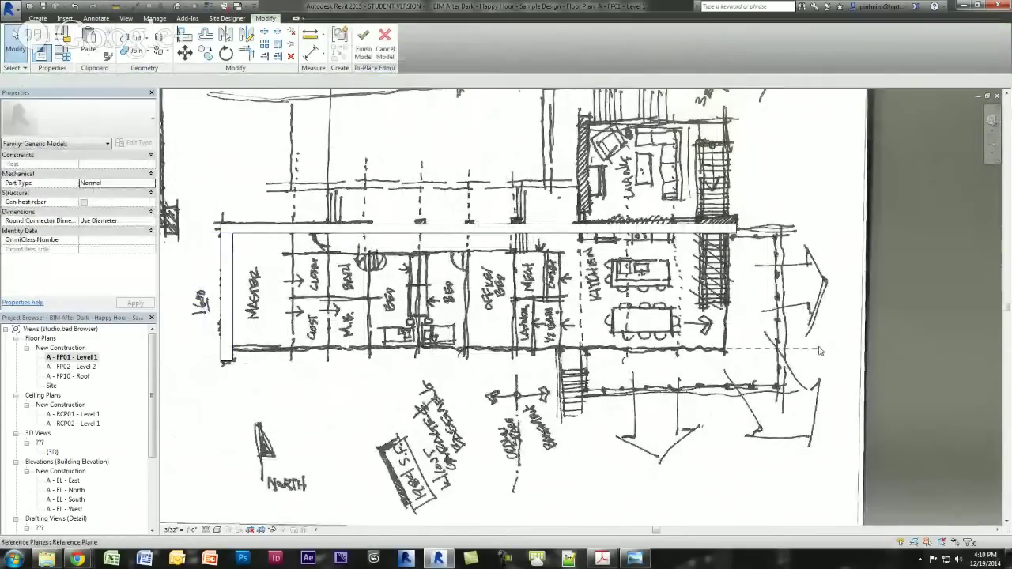
left_click(799, 355)
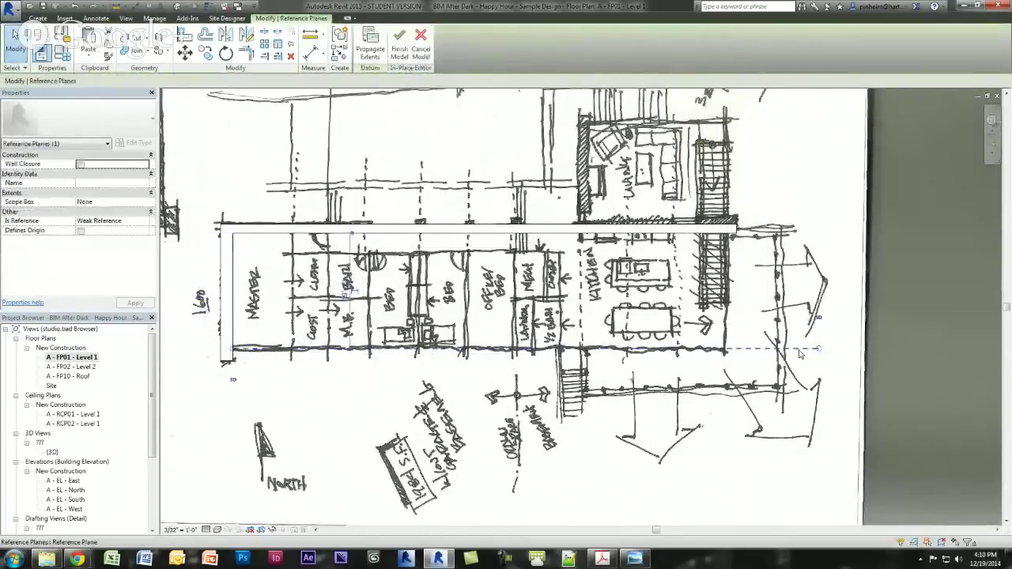
key("Escape")
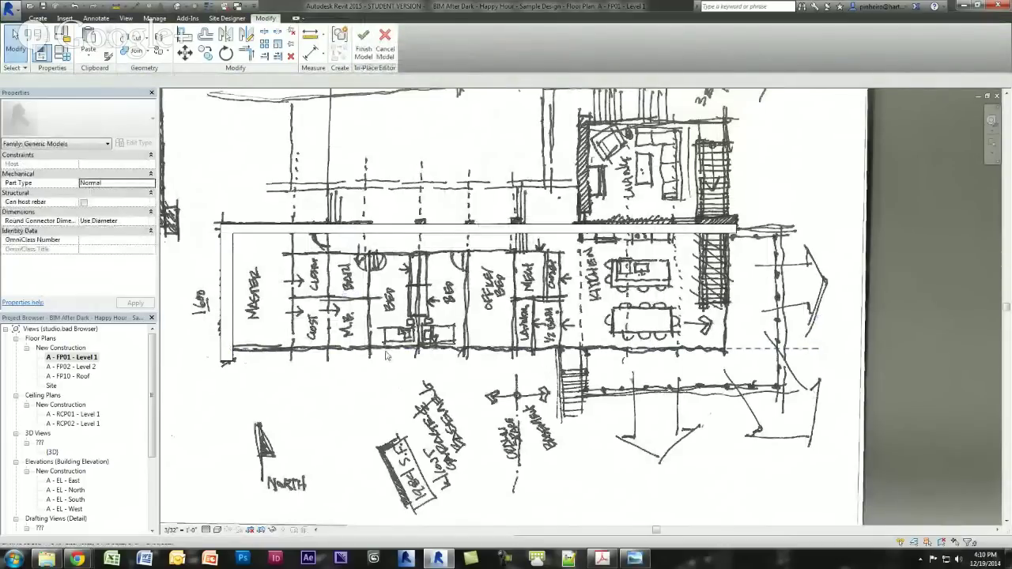
scroll(628, 359, "down", 1)
scroll(633, 390, "down", 1)
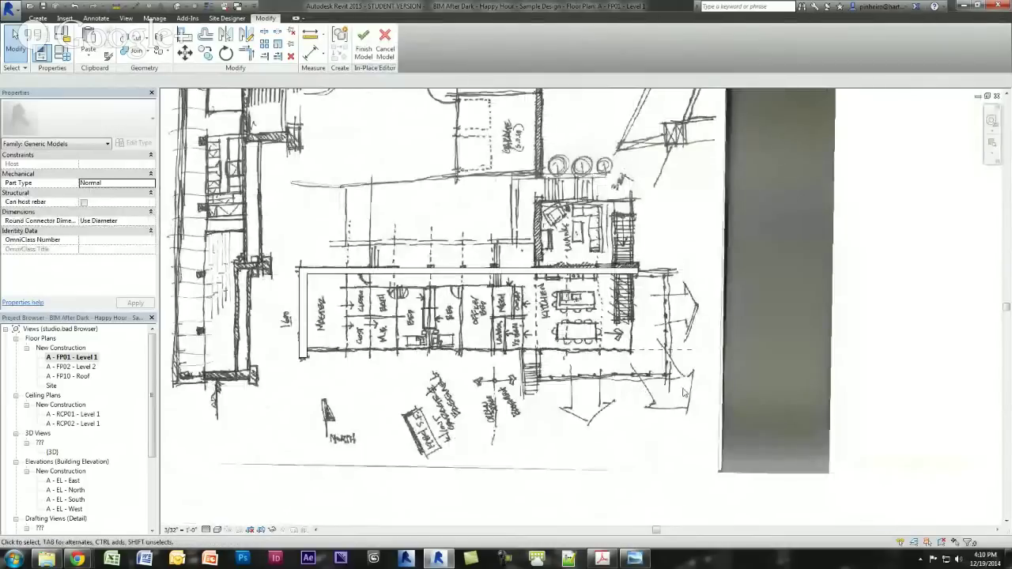
scroll(683, 392, "down", 1)
middle_click_drag(865, 306, 840, 305)
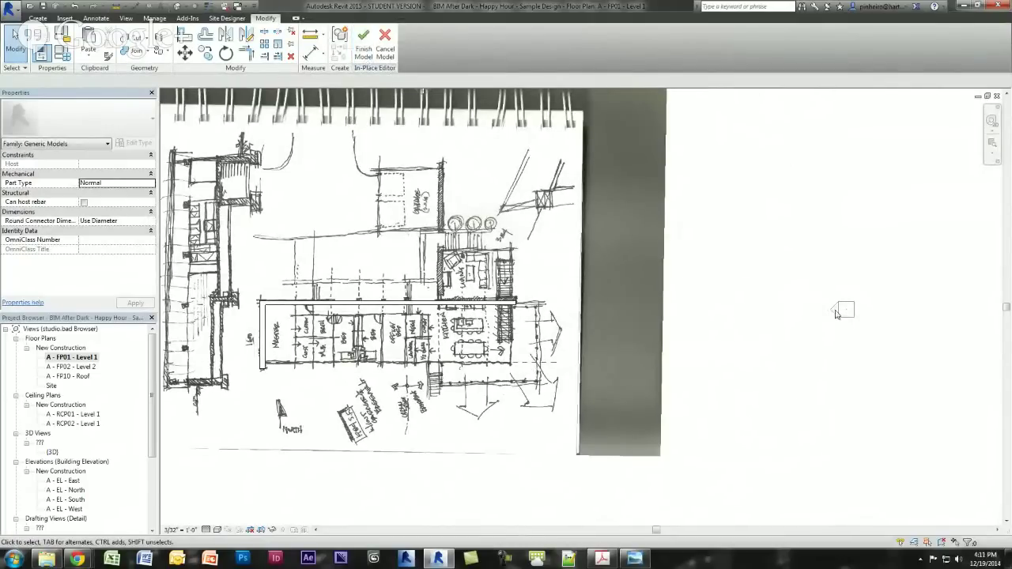
Open the A - EL - East elevation and select the wall extrusion to check it
double_click(63, 481)
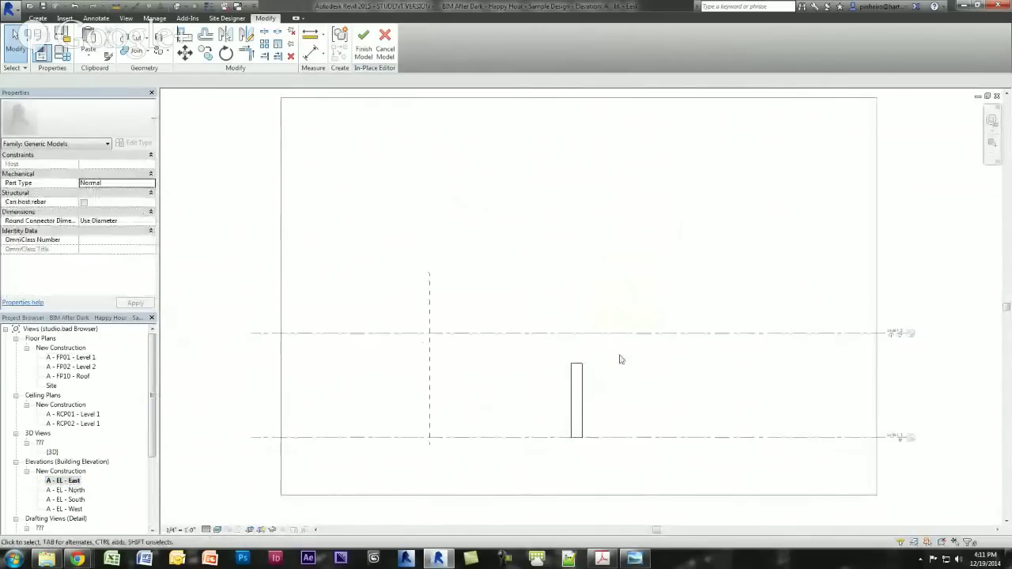
scroll(451, 445, "up", 3)
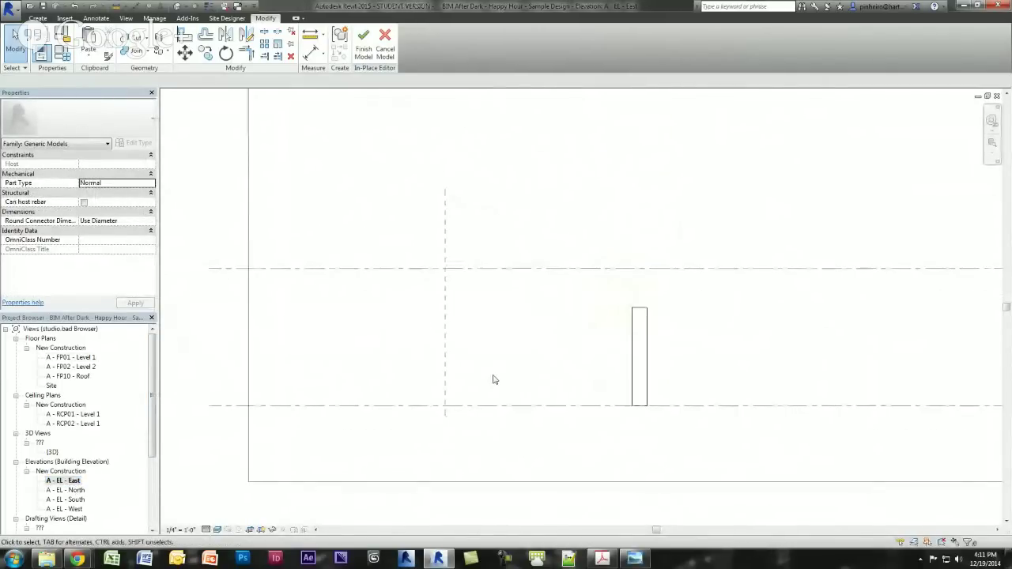
left_click_drag(660, 380, 386, 326)
left_click(587, 361)
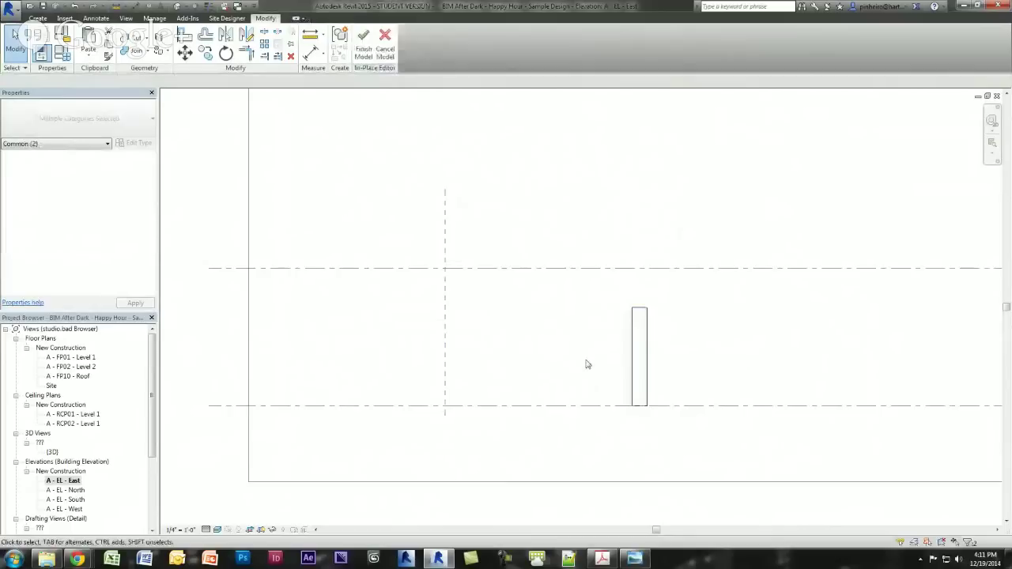
left_click(641, 335)
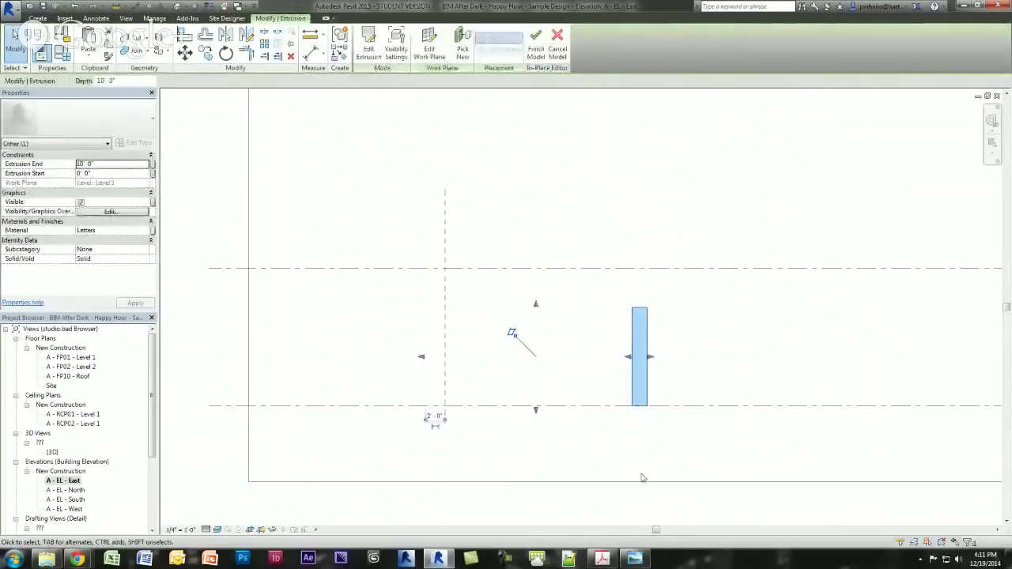
left_click(605, 463)
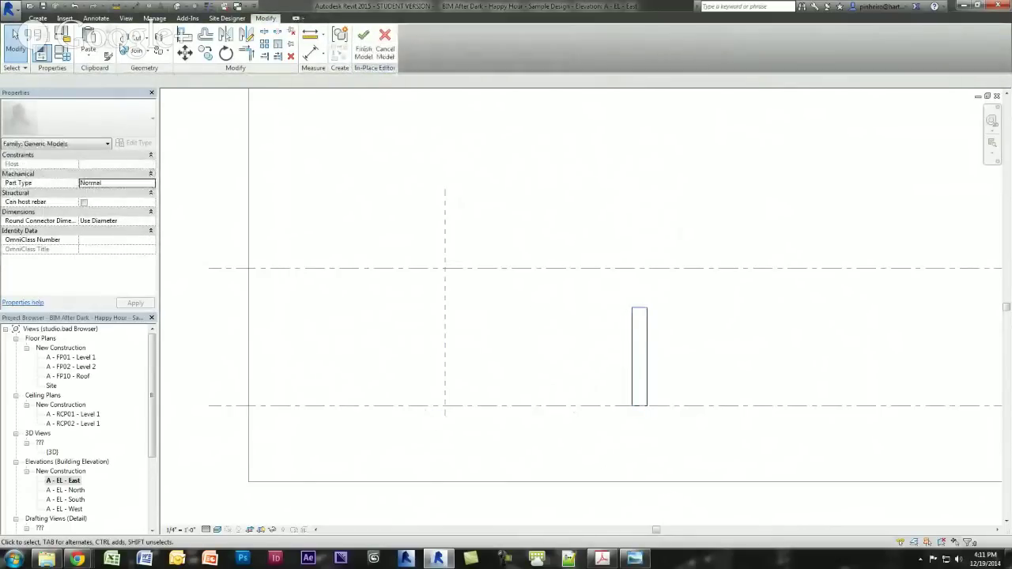
left_click(38, 17)
Start a new extrusion with a 17' 6" base line and 11' 6" vertical side, then show the hand sketches
left_click(89, 44)
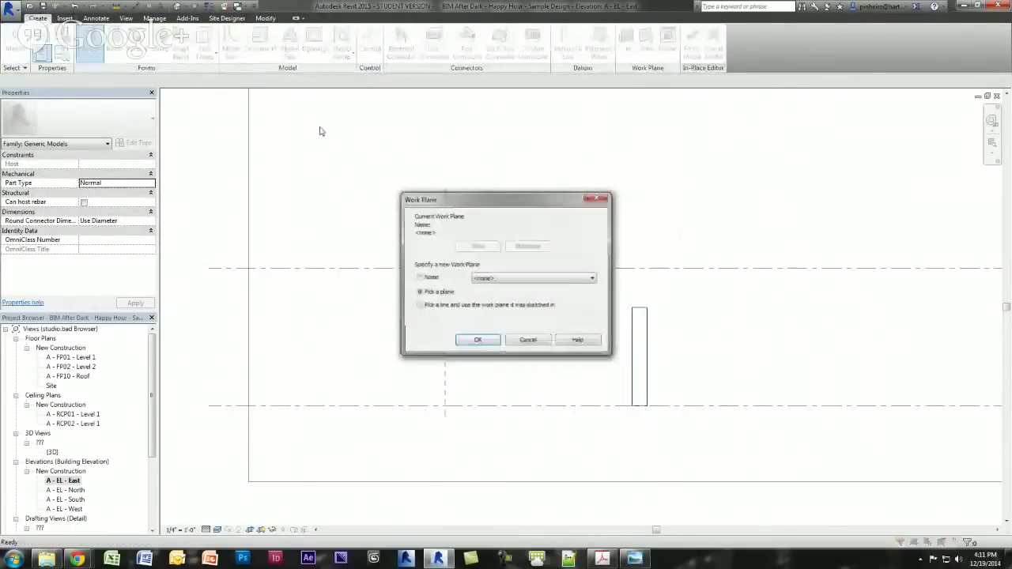
left_click(477, 339)
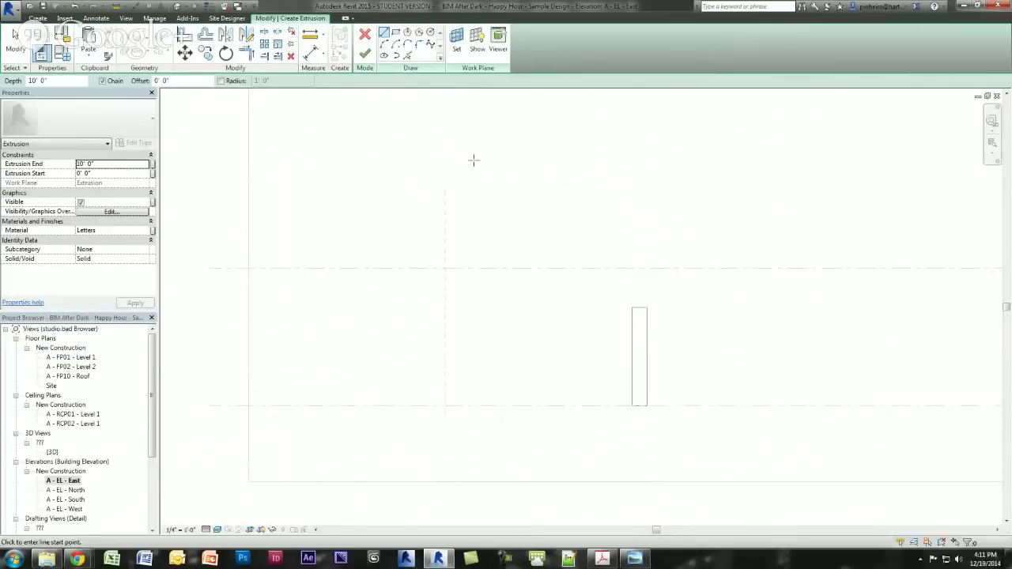
left_click(632, 406)
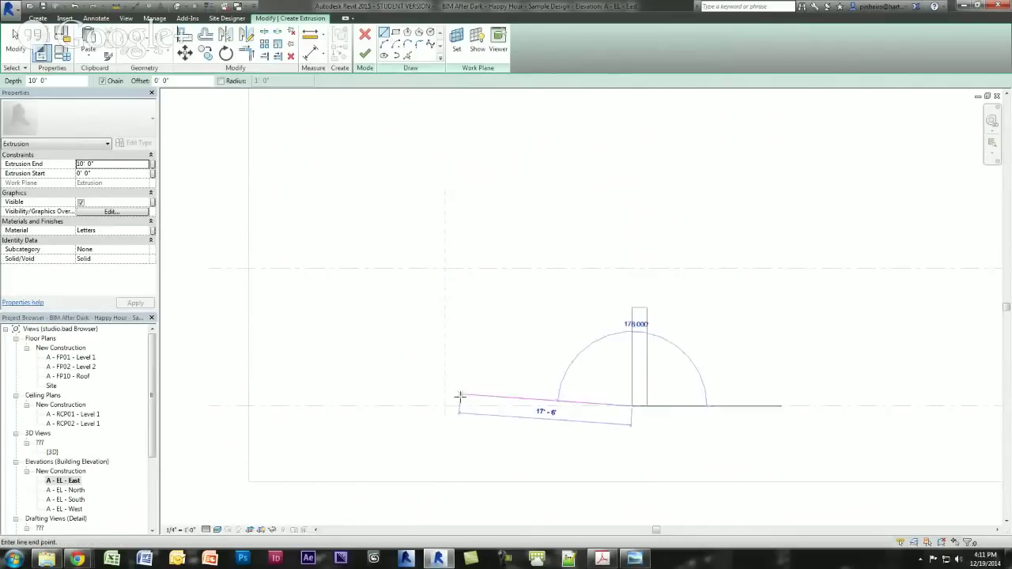
left_click(445, 406)
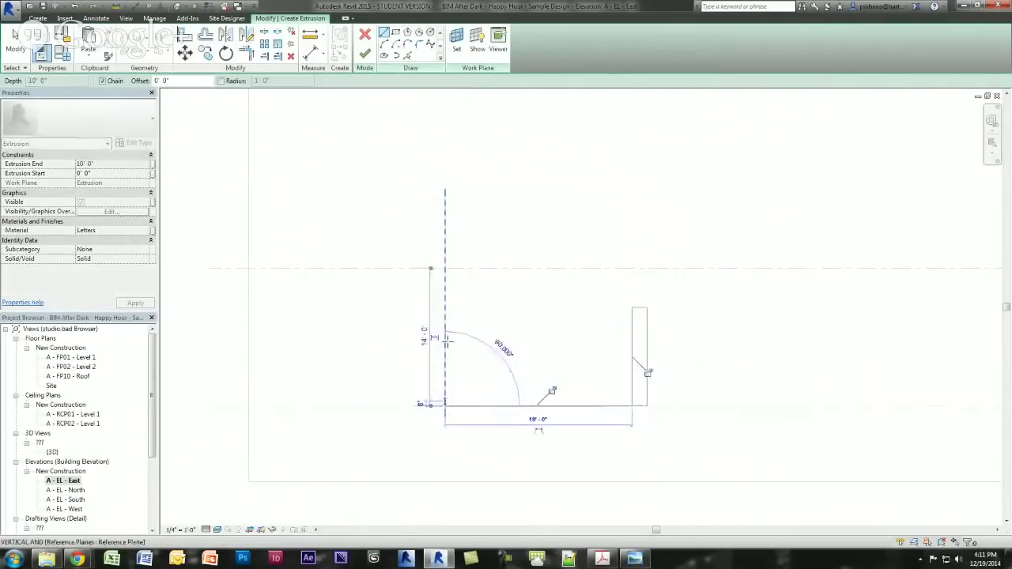
left_click(445, 293)
key("Escape")
key("Escape")
left_click(637, 558)
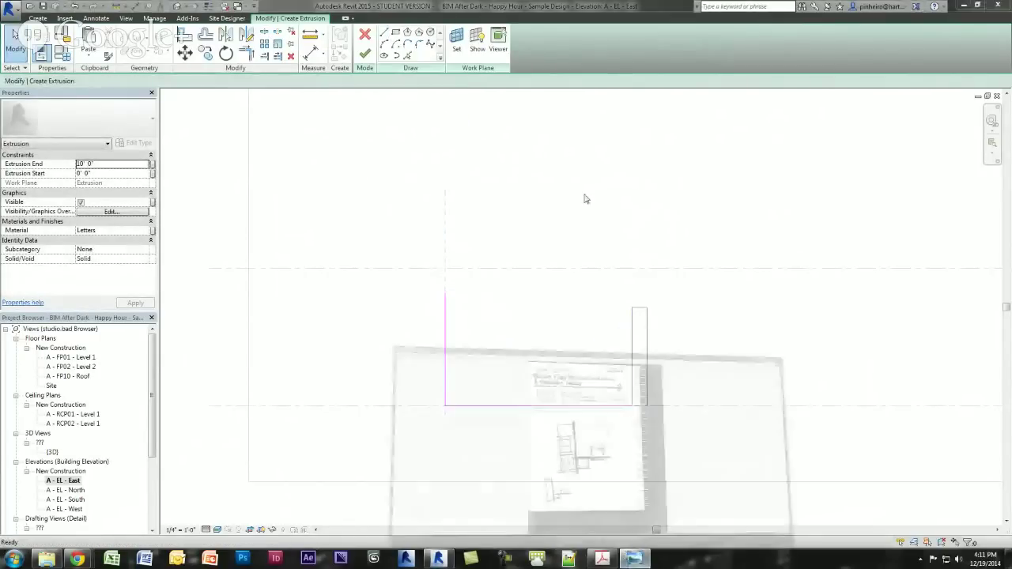
Zoom into the sloped-roof section on the next sketch page, then minimize Photo Viewer
left_click(530, 529)
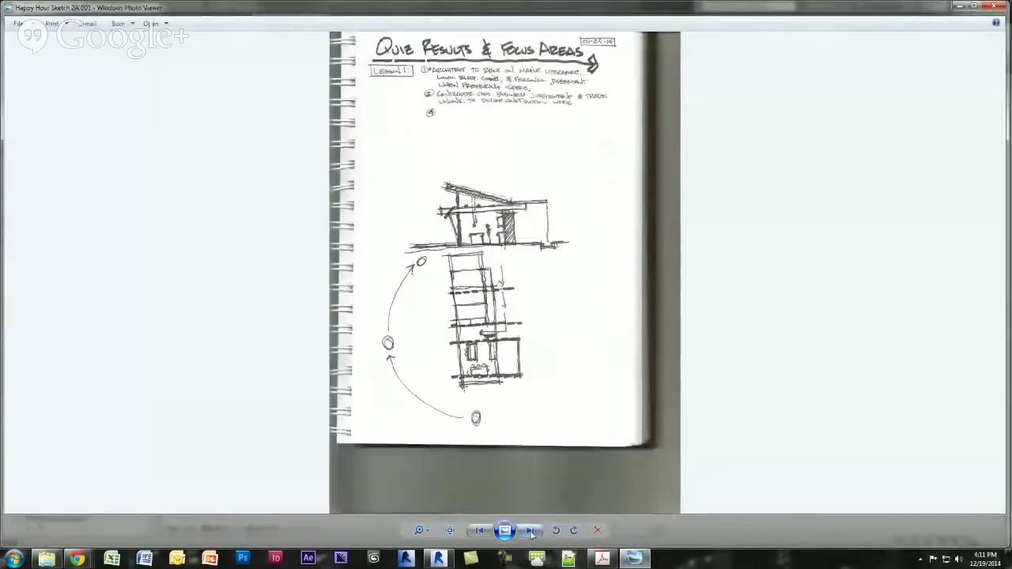
scroll(502, 202, "up", 5)
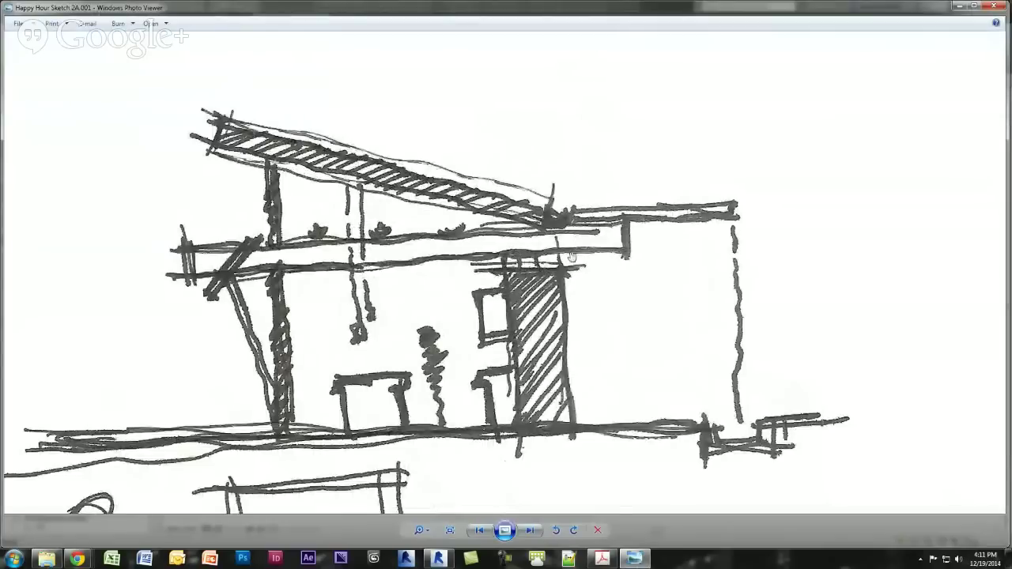
left_click(957, 6)
Draw the 11' right side and the sloping top line closing the extrusion outline
left_click(384, 34)
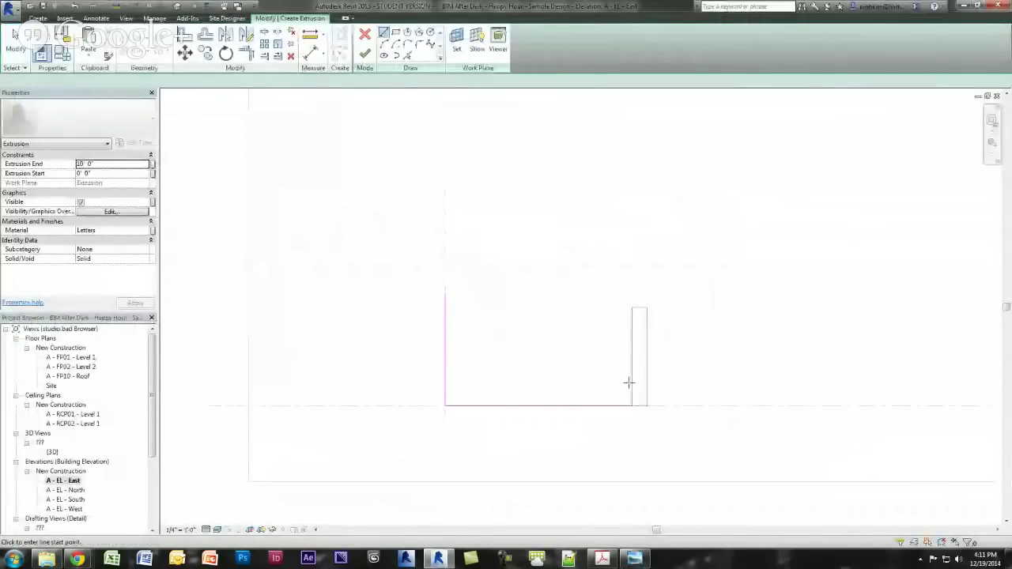
left_click(639, 405)
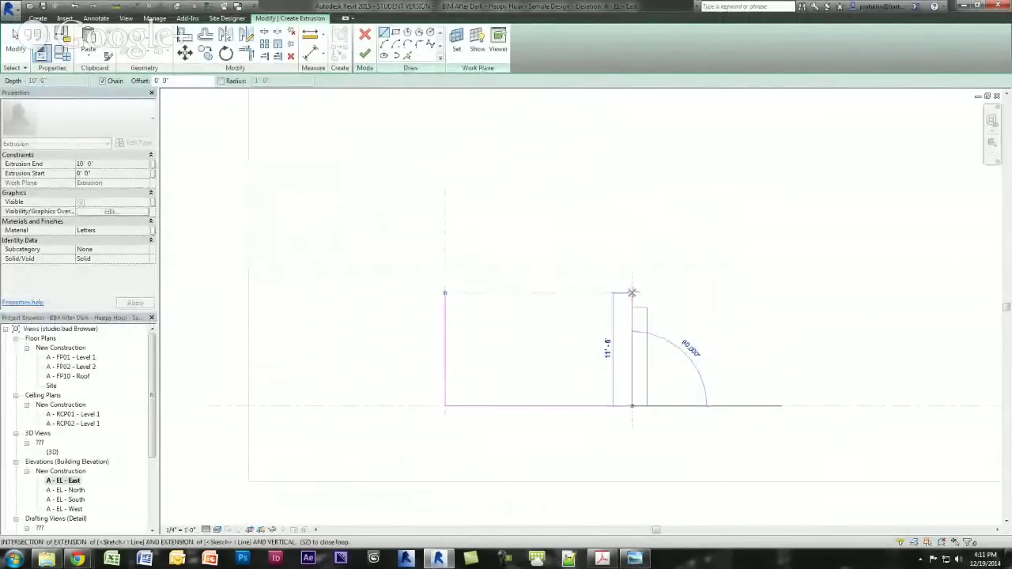
left_click(631, 287)
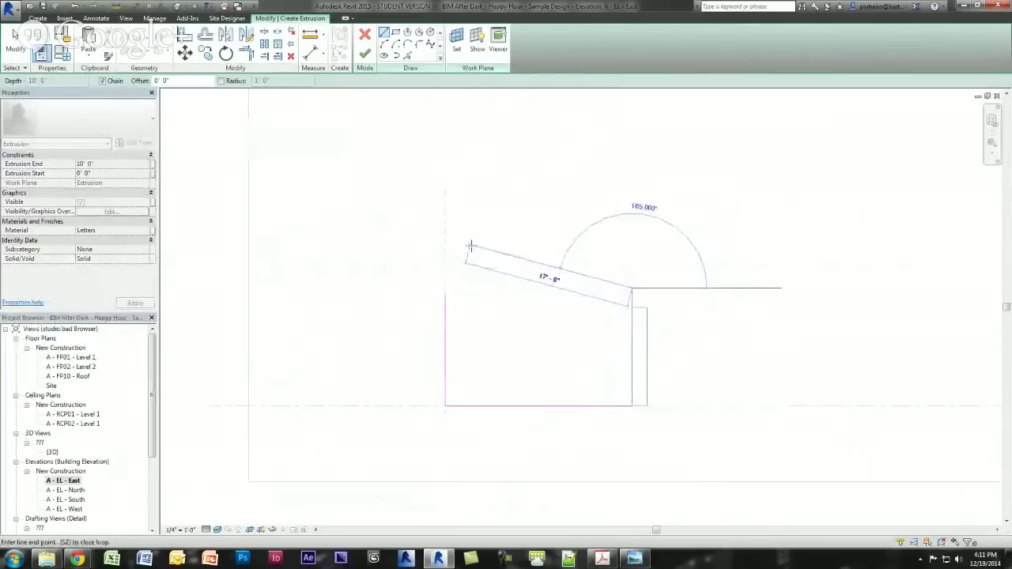
left_click(445, 231)
key("Escape")
key("Escape")
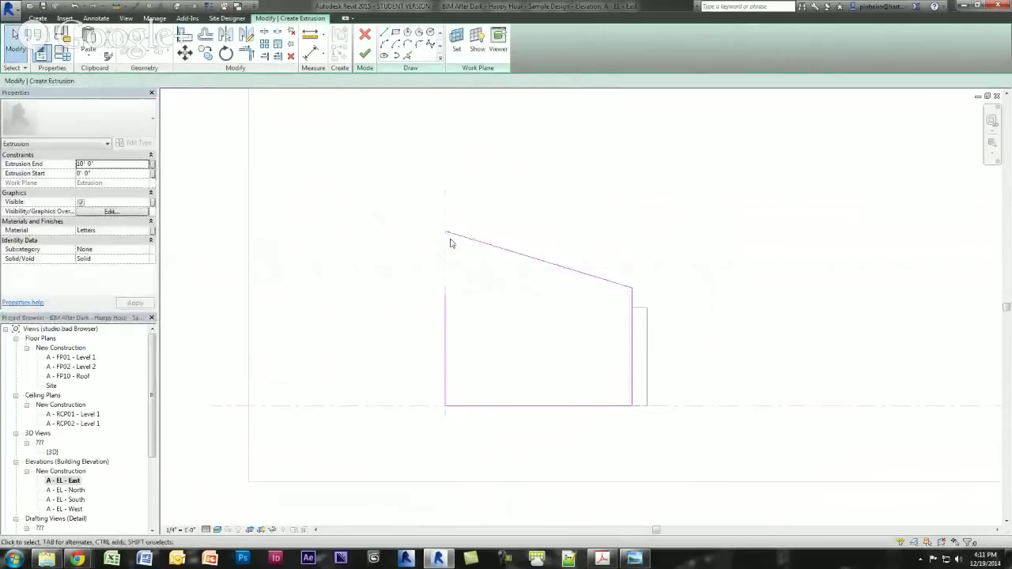
Inspect the sloping top line and shrink the sketch viewer to a smaller window
scroll(494, 375, "down", 2)
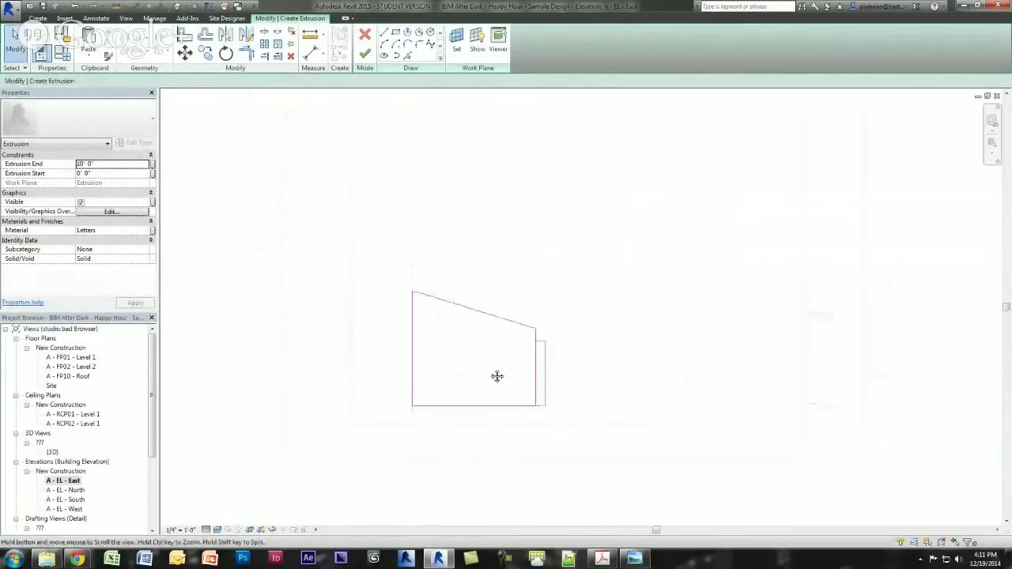
scroll(485, 375, "up", 2)
left_click(380, 274)
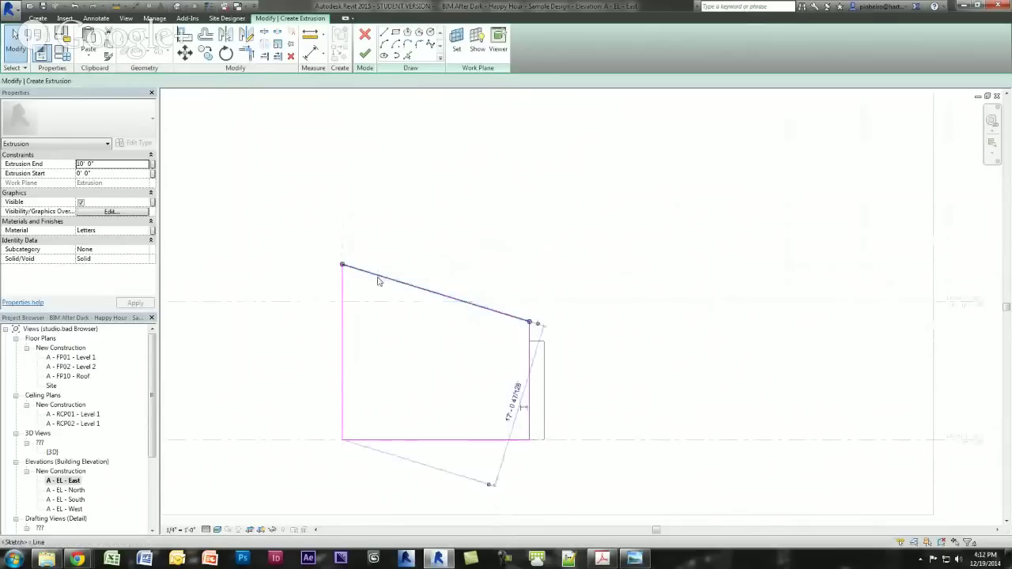
left_click(422, 332)
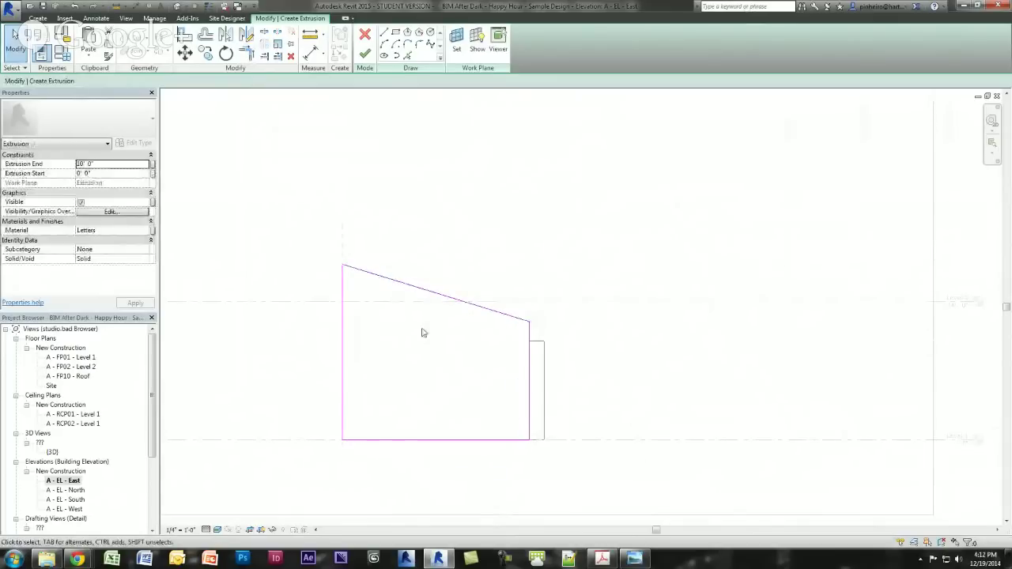
left_click(634, 559)
mouse_move(741, 5)
left_mouse_down()
mouse_move(740, 80)
mouse_move(689, 64)
left_mouse_up()
left_click(634, 559)
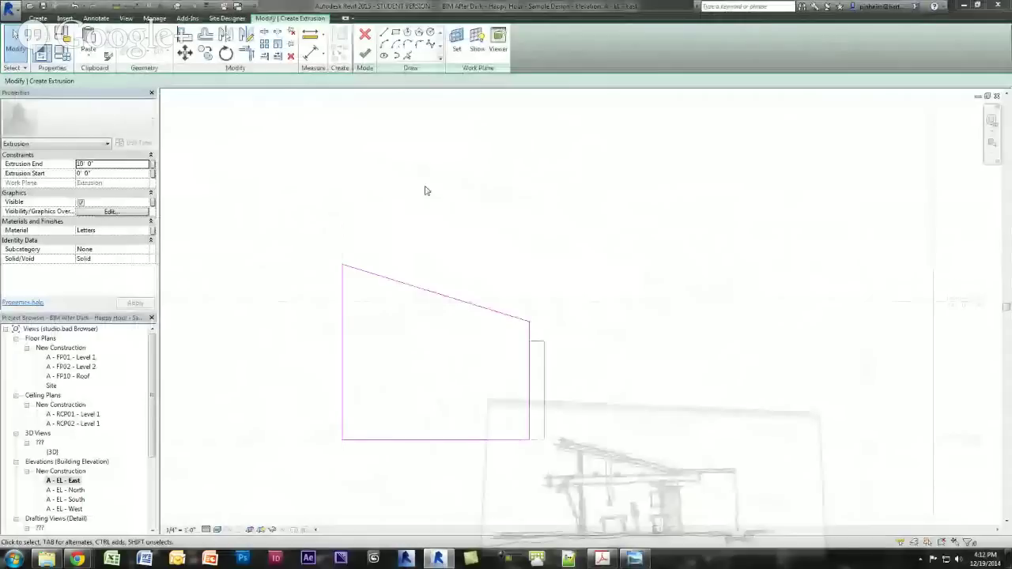
Lower the sloping line's top-left endpoint and finish the sketch as a solid extrusion
left_click(362, 272)
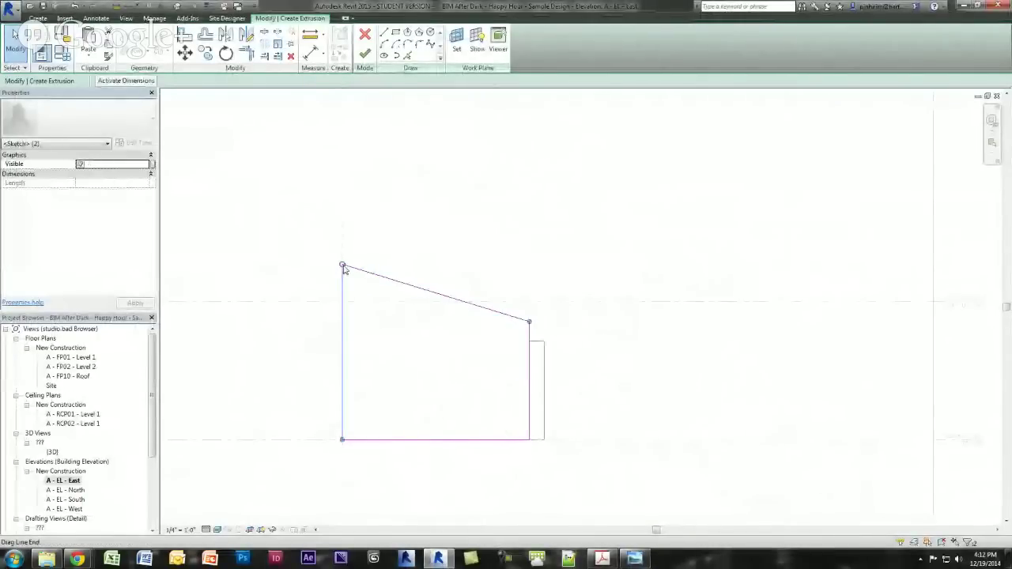
left_click_drag(343, 262, 344, 279)
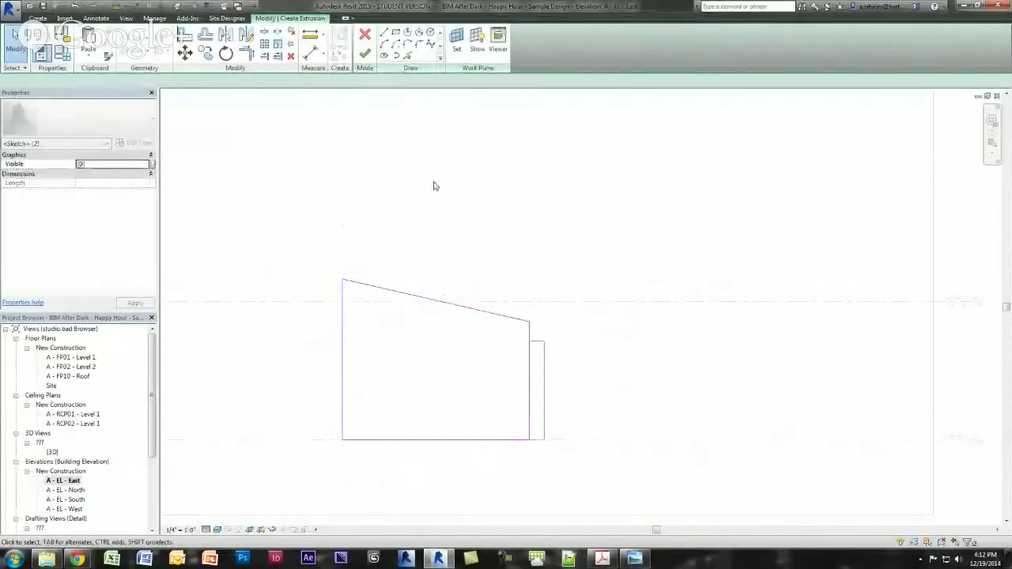
left_click(365, 54)
left_click(481, 216)
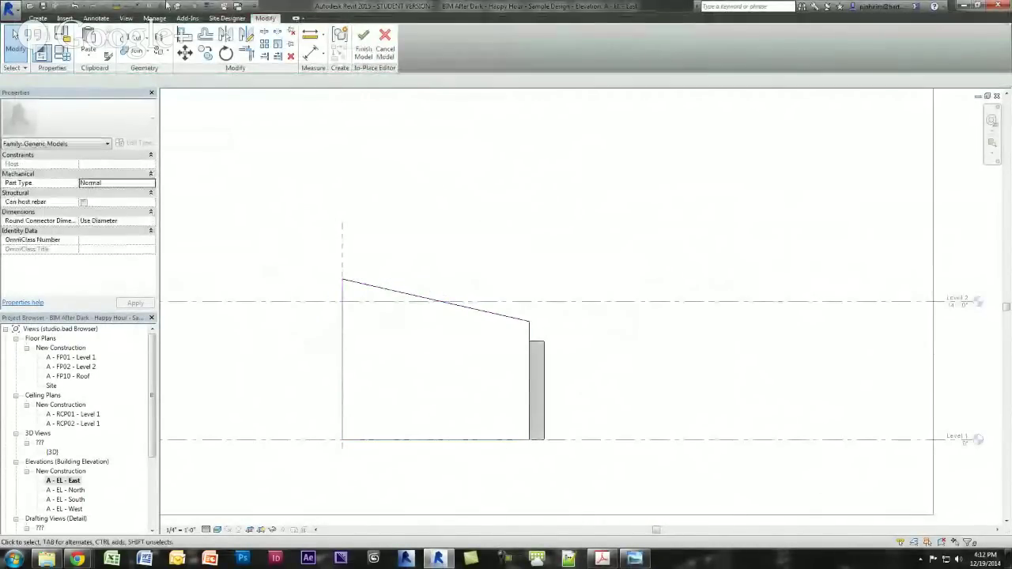
In Default 3D View, stretch the sloped-roof box to 93' along the wall, start at -83' 0"
left_click(177, 6)
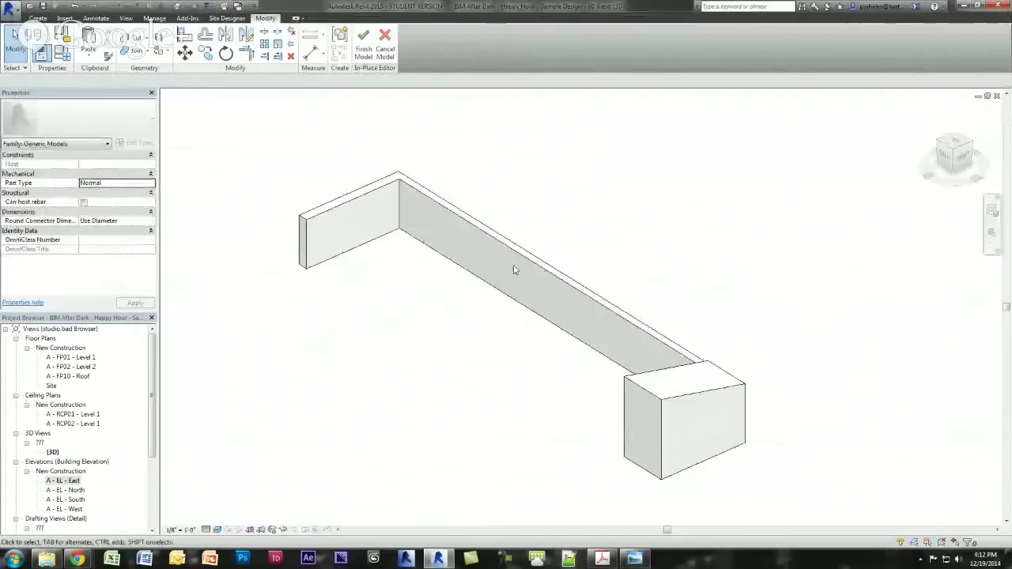
left_click(627, 378)
middle_click_drag(779, 410, 751, 441, "shift")
scroll(751, 441, "up", 3)
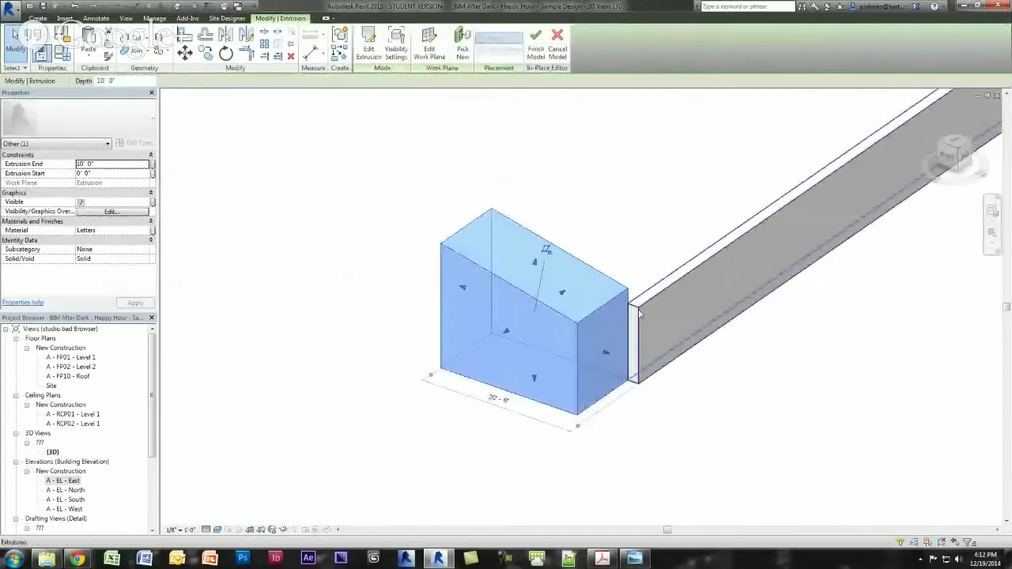
scroll(641, 319, "down", 2)
key("Escape")
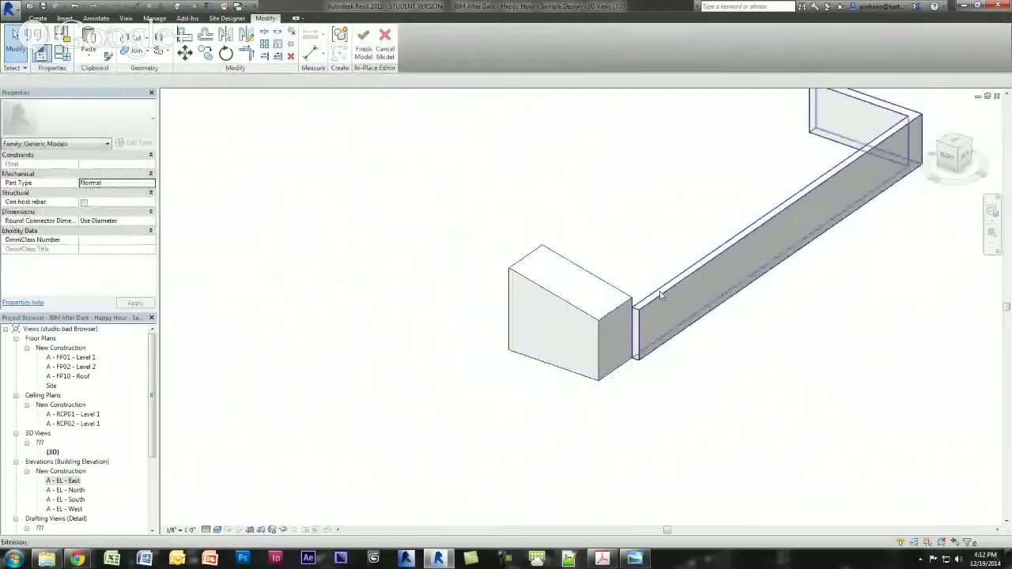
left_click(599, 350)
middle_click_drag(543, 385, 830, 522, "shift")
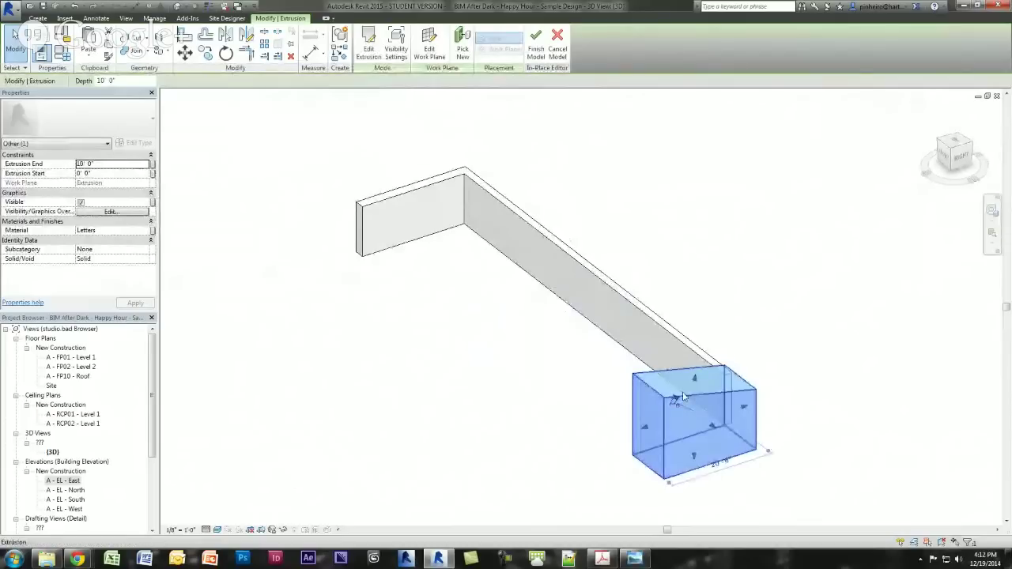
scroll(678, 400, "up", 3)
scroll(673, 404, "down", 3)
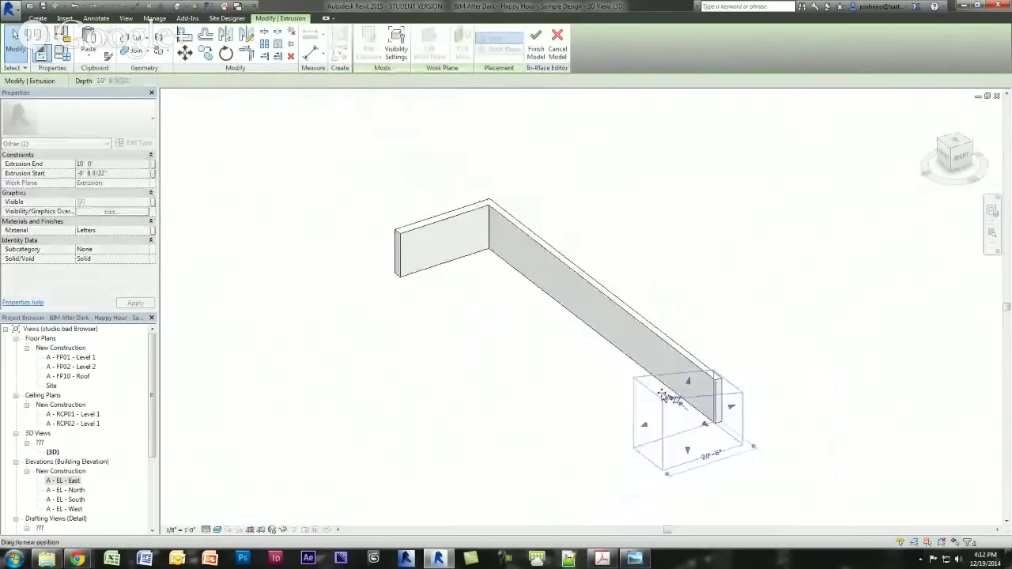
left_click_drag(674, 404, 434, 247)
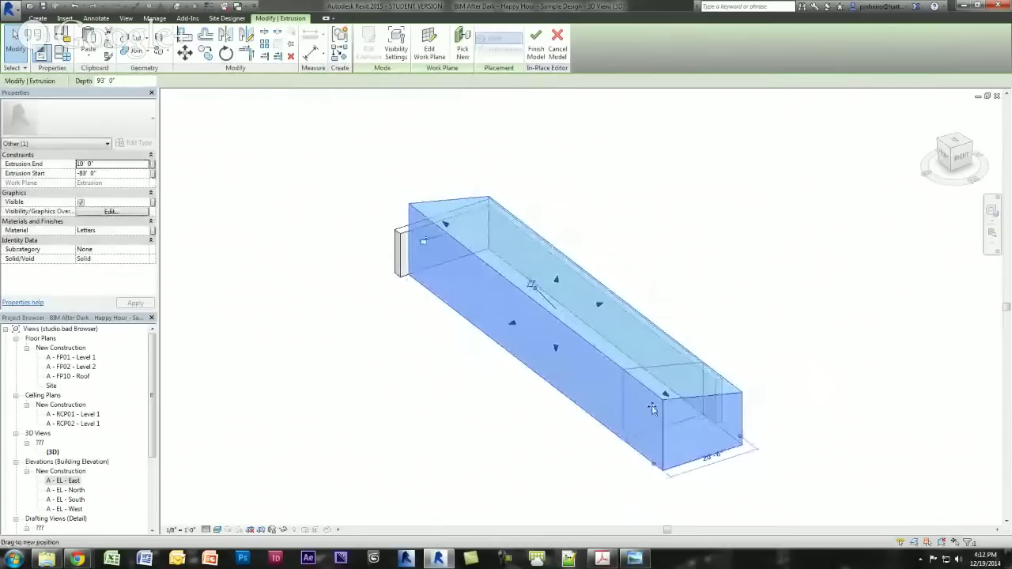
left_click(520, 448)
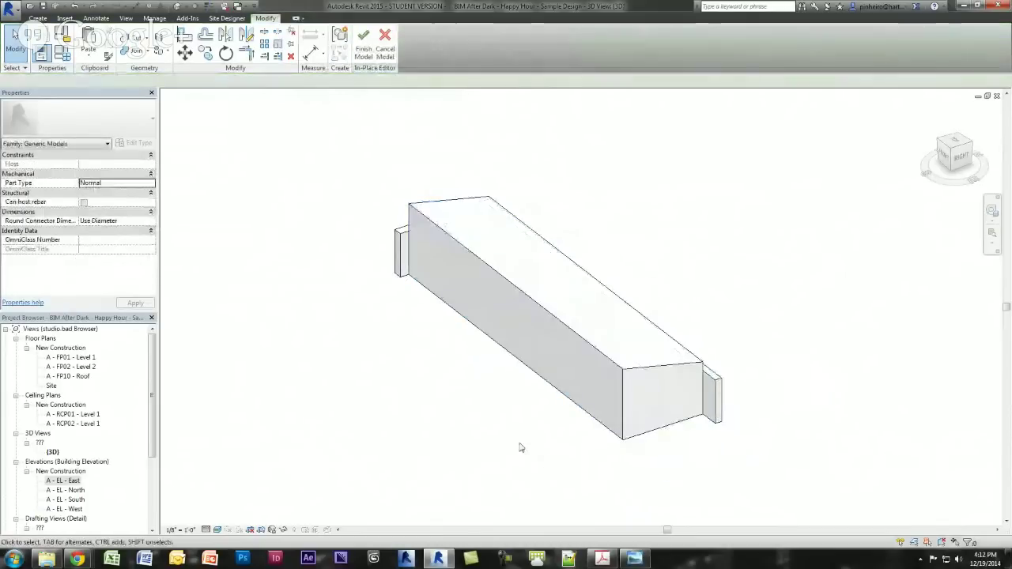
On the A - FP01 - Level 1 plan, drag the extrusion's end to the sketched building edge
double_click(70, 358)
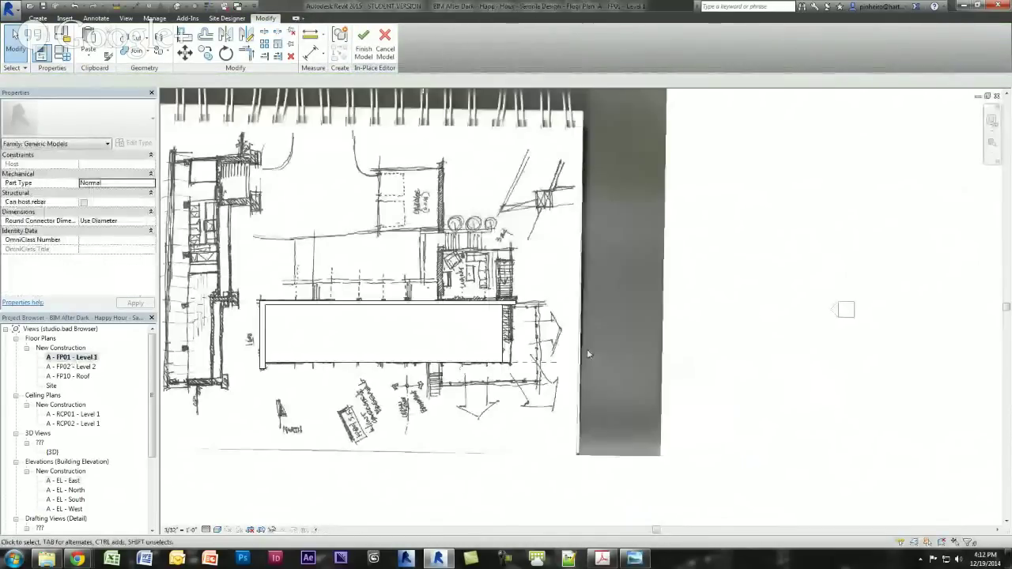
scroll(611, 336, "up", 3)
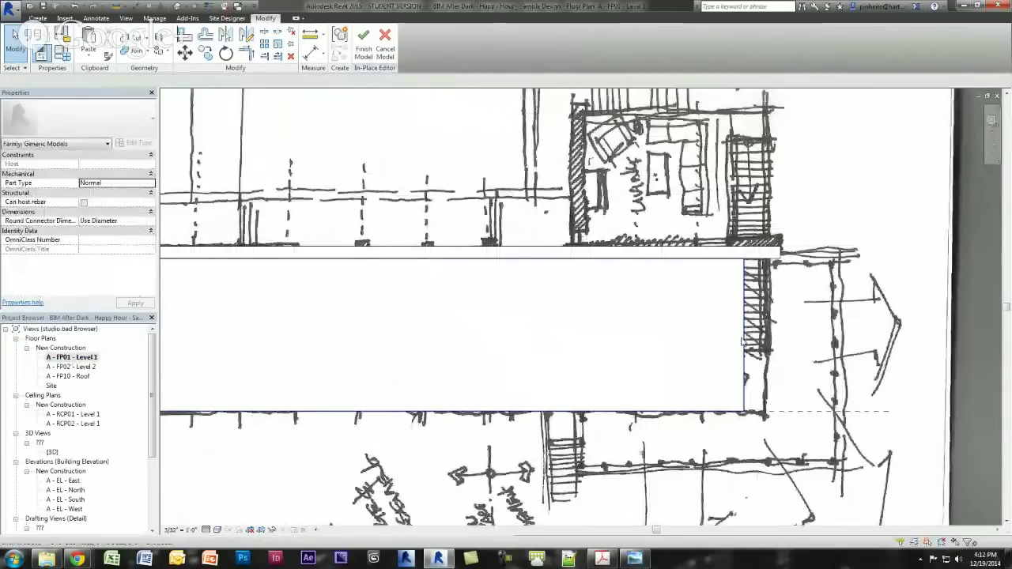
left_click(739, 344)
left_click_drag(747, 329, 767, 329)
left_click(801, 349)
scroll(789, 380, "down", 4)
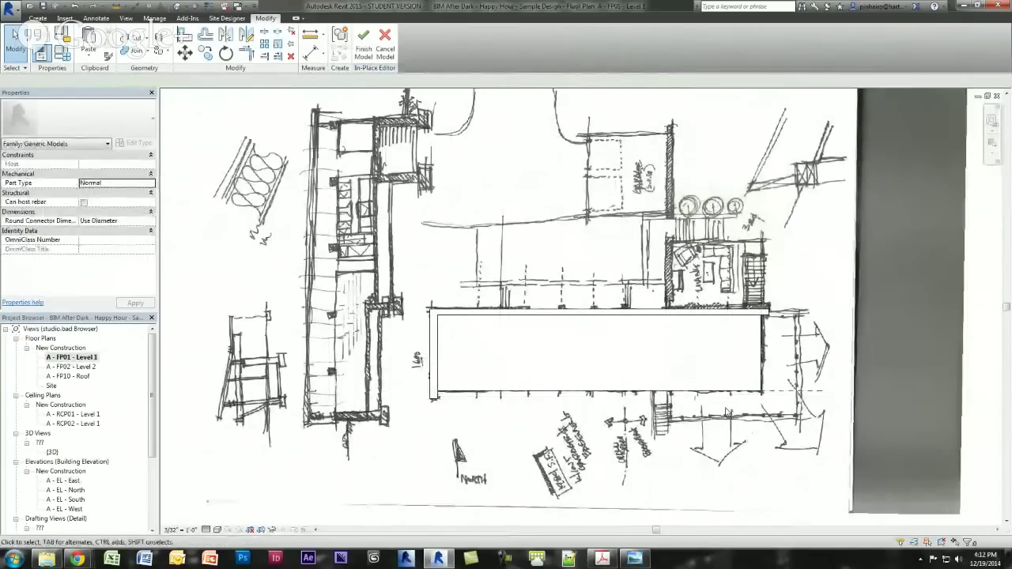
Check the box in 3D, then reselect the extrusion back on the Level 1 plan
left_click(159, 7)
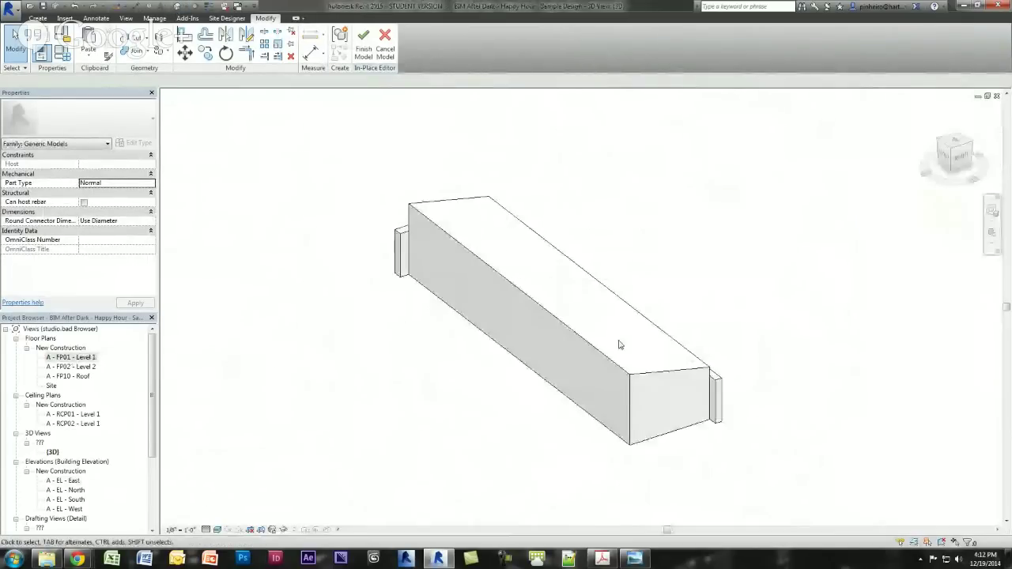
middle_click_drag(728, 421, 743, 353, "shift")
double_click(71, 357)
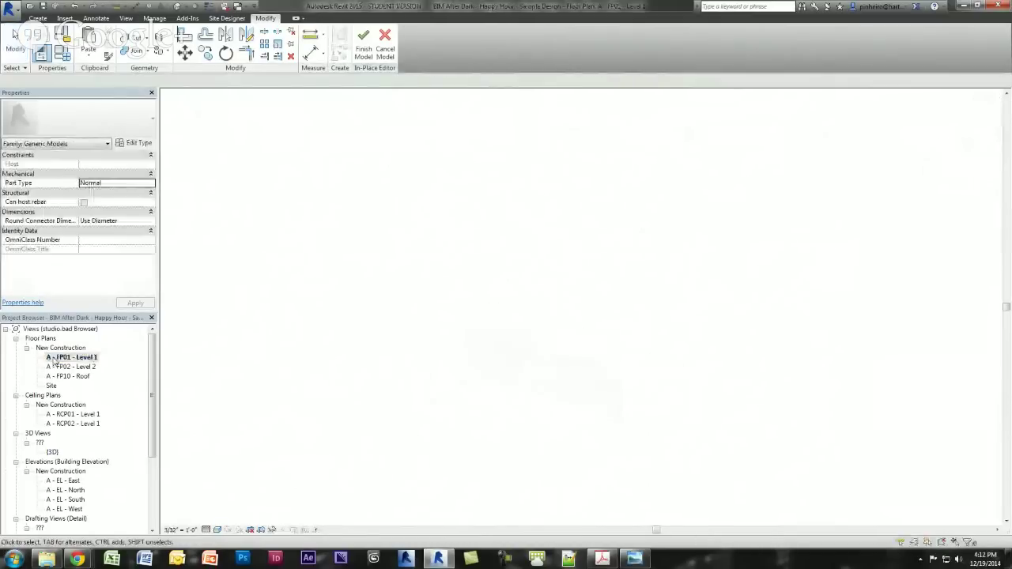
scroll(667, 358, "up", 4)
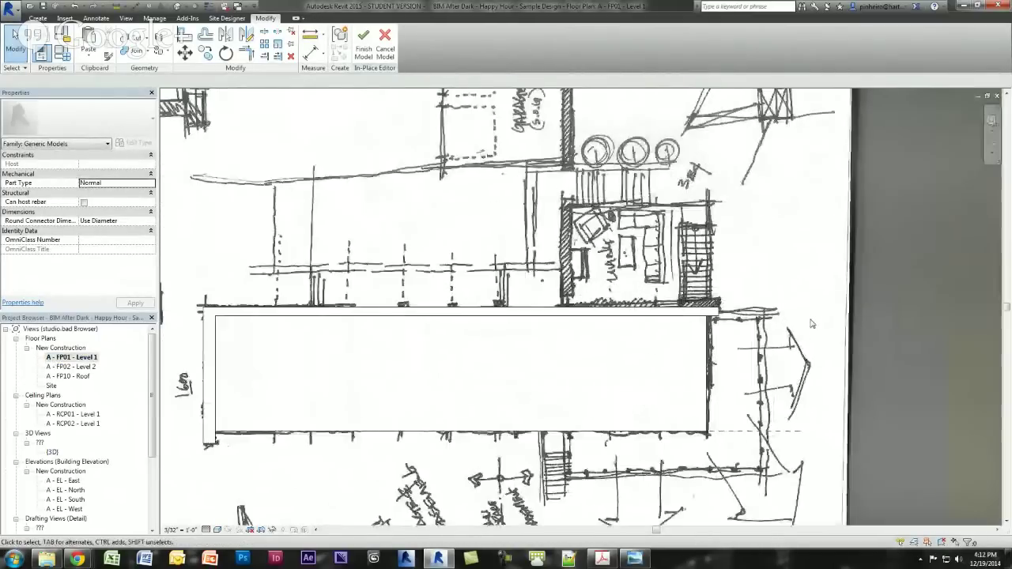
middle_click_drag(582, 346, 554, 382)
left_click(407, 391)
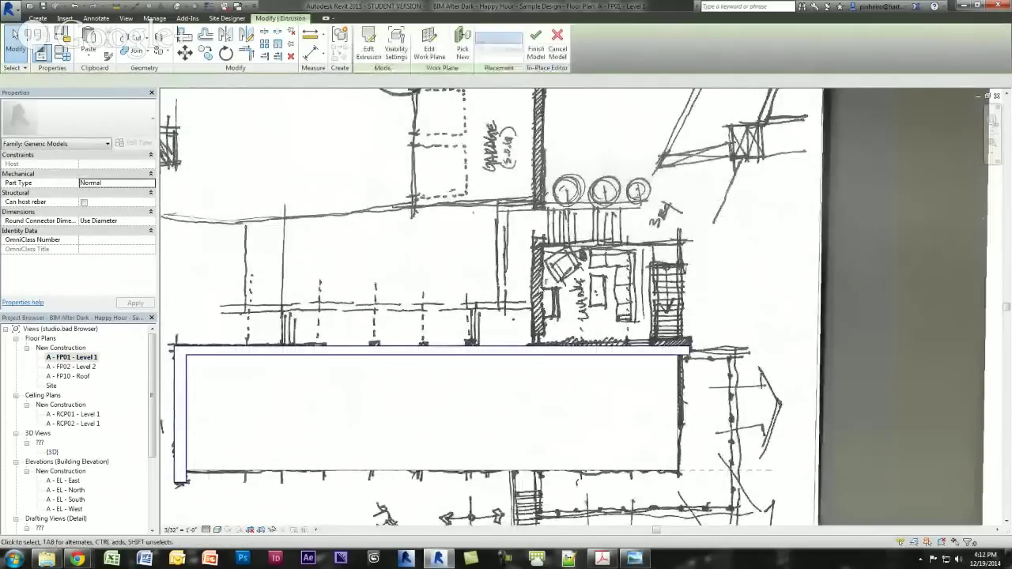
middle_click_drag(407, 390, 397, 483)
scroll(413, 469, "down", 1)
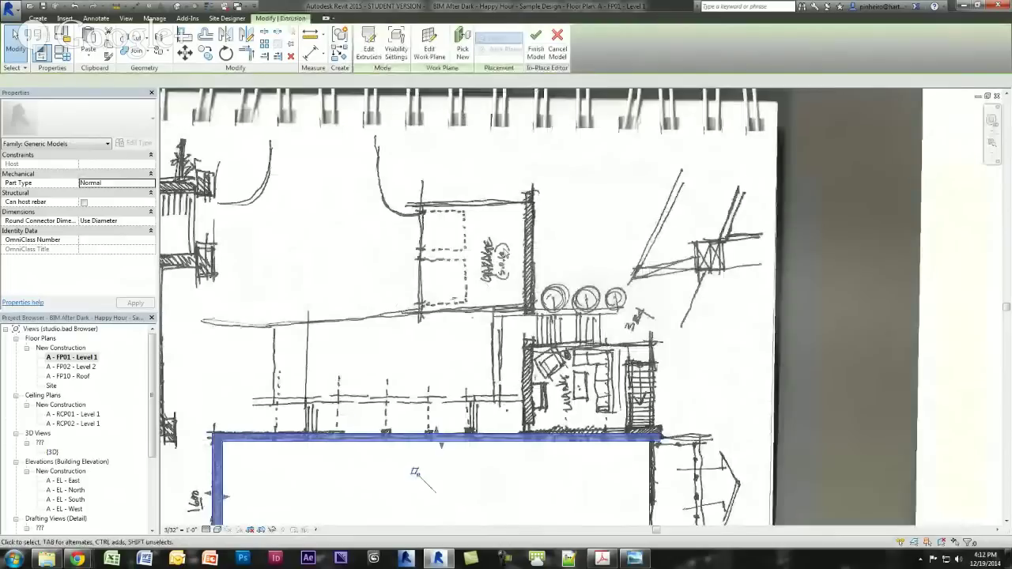
Finish the bottom wall's rectangle sketch into a 10' 0" wall extrusion
double_click(414, 472)
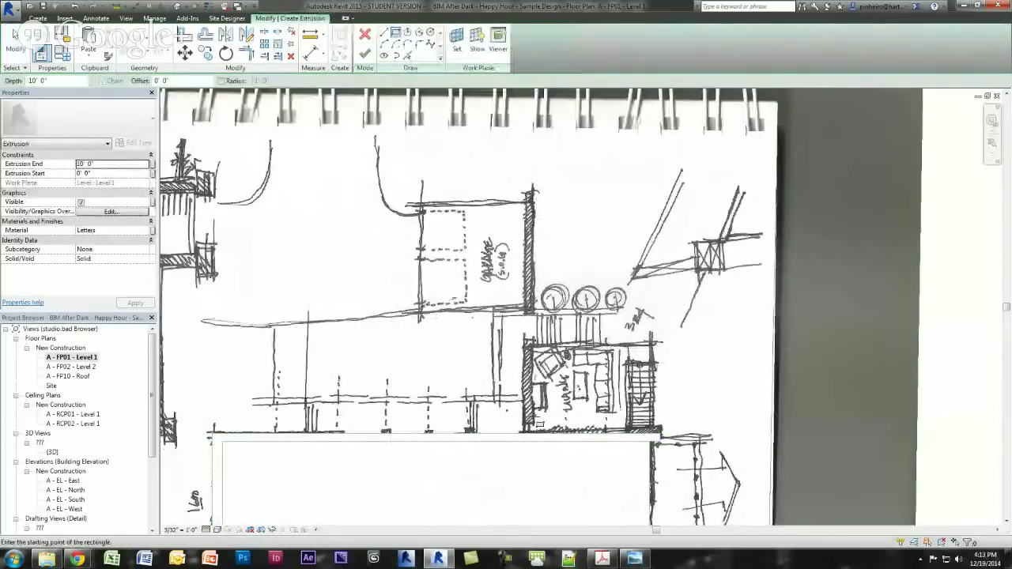
scroll(540, 425, "up", 2)
key("Escape")
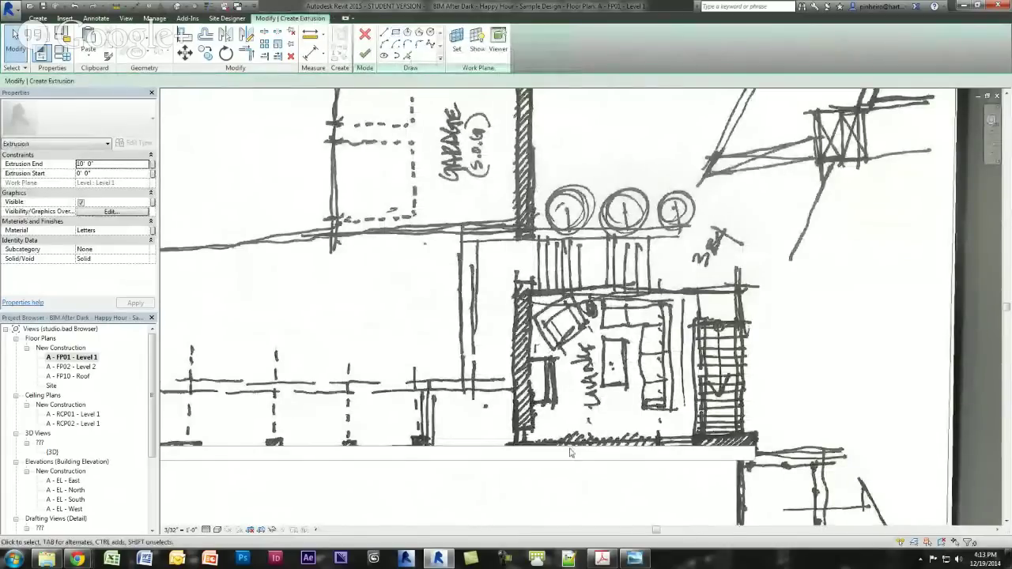
left_click(364, 53)
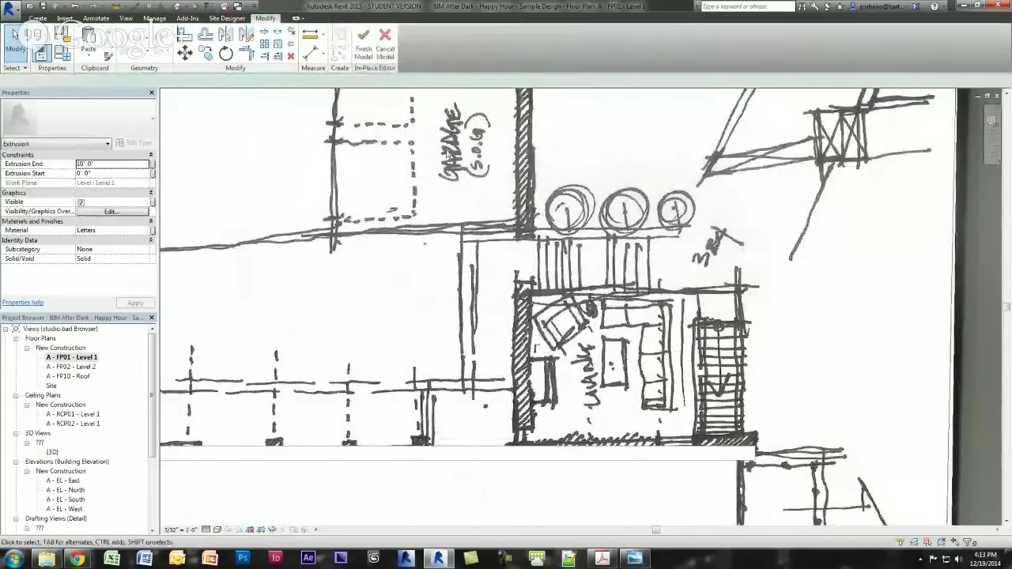
scroll(637, 443, "down", 2)
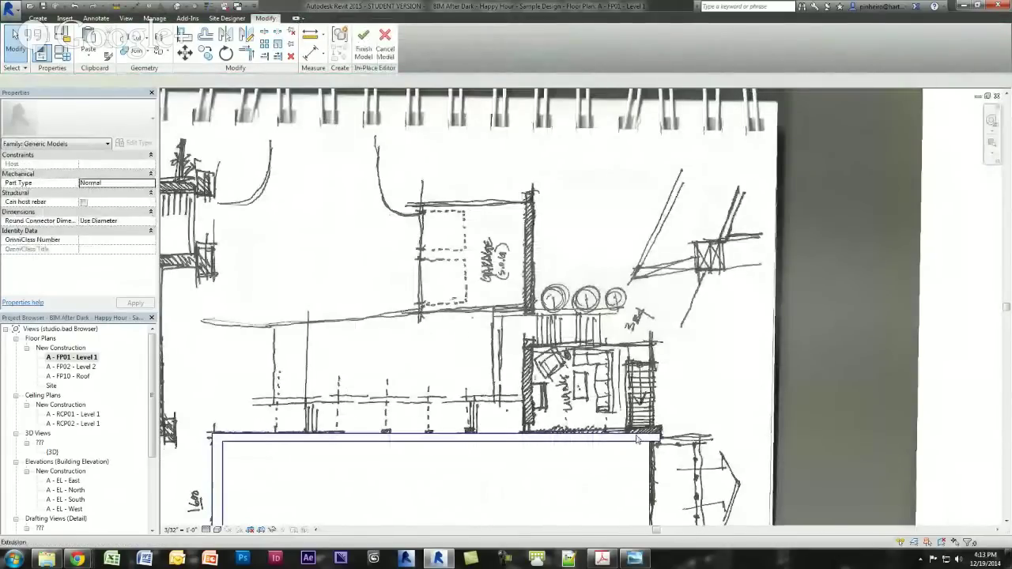
Use Create Similar to sketch a rectangle along the hatched vertical wall
left_click(637, 441)
scroll(581, 404, "up", 2)
middle_click_drag(590, 404, 584, 400)
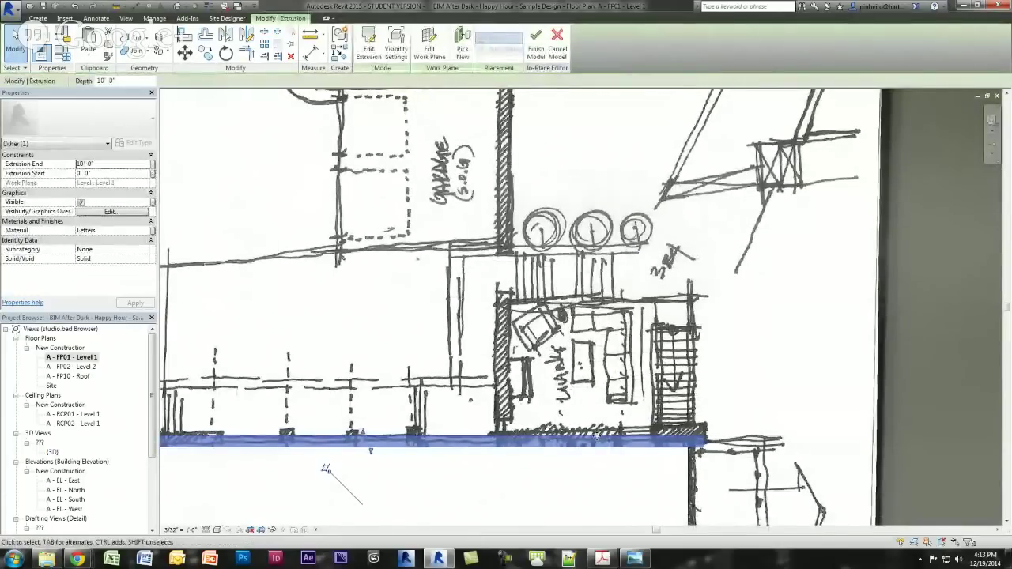
right_click(586, 216)
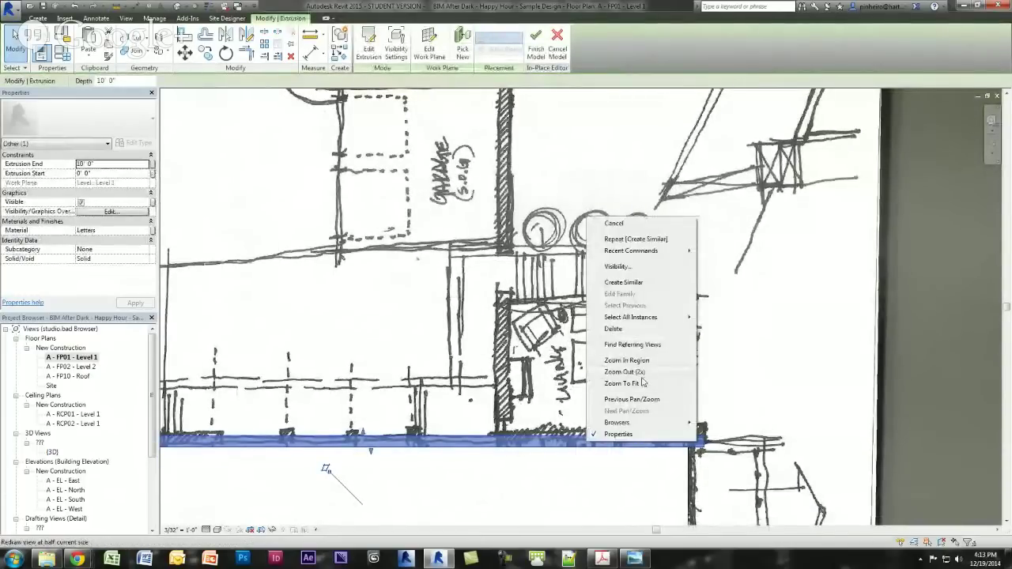
left_click(624, 282)
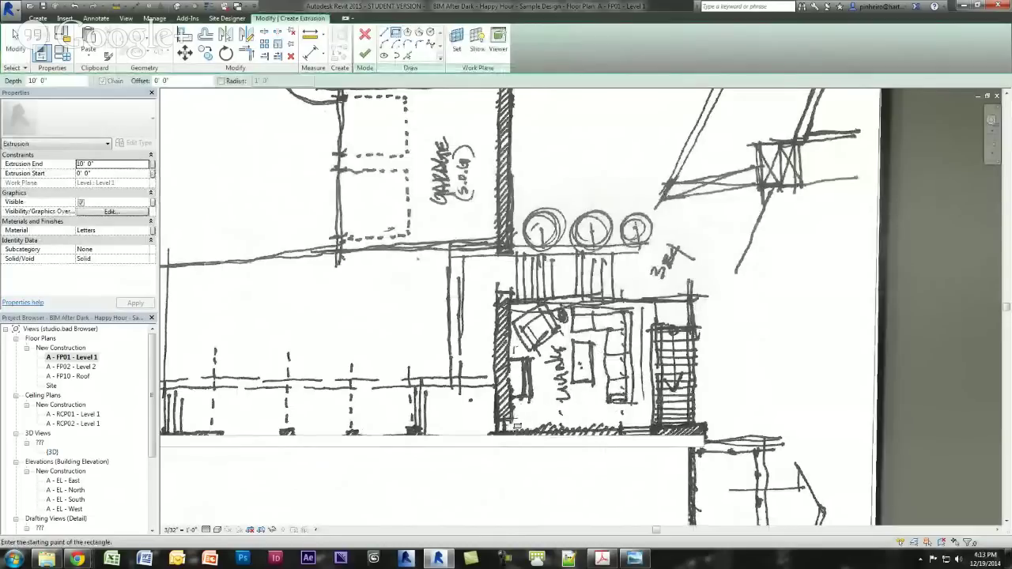
left_click(498, 434)
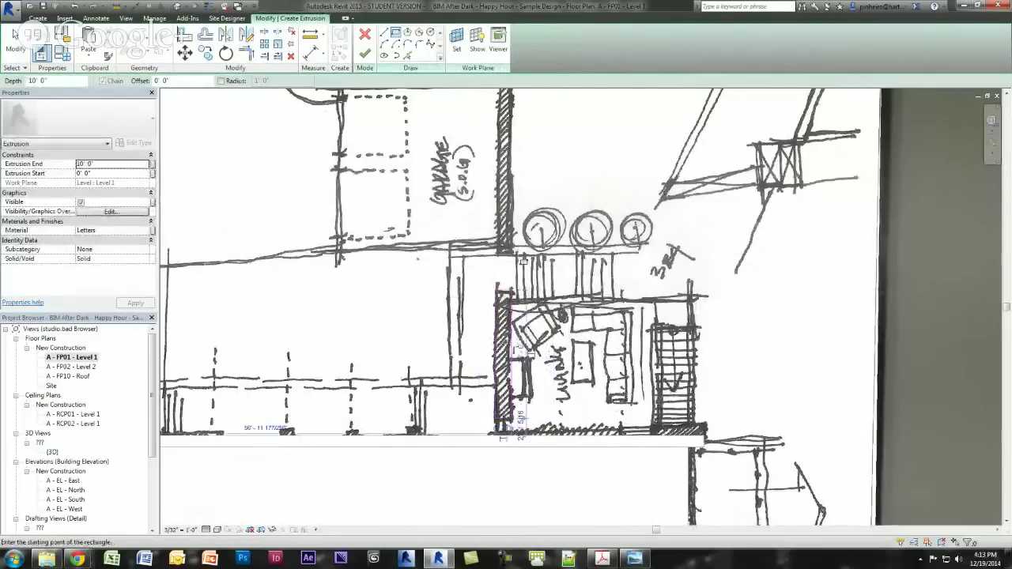
left_click(14, 35)
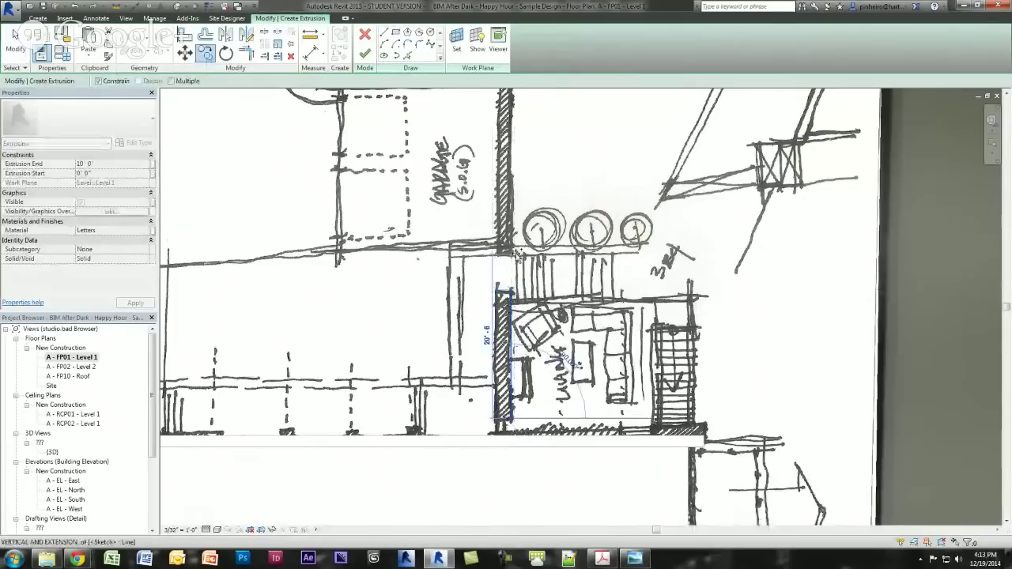
left_click(544, 237)
Finish the hatched-wall extrusion and orbit the 3D view to see the new walls
middle_click_drag(544, 237, 517, 392)
left_click(478, 237)
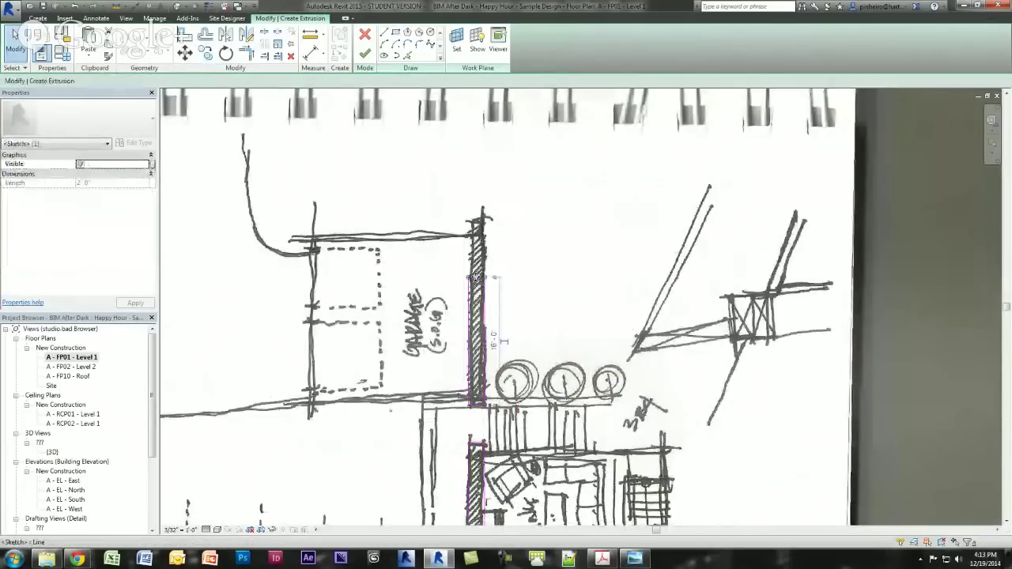
left_click(549, 245)
left_click(365, 54)
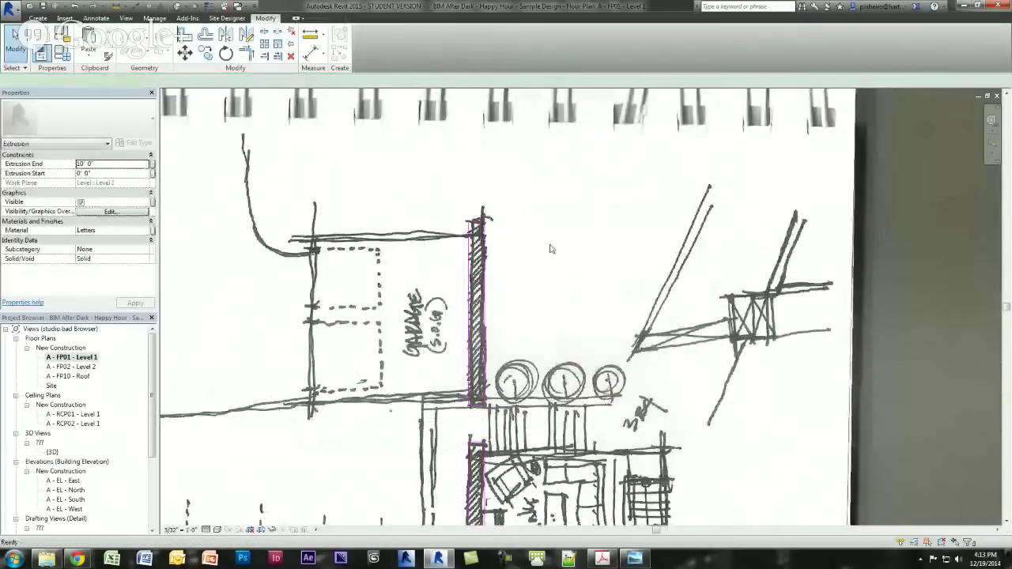
left_click(183, 7)
middle_click_drag(425, 179, 664, 417, "shift")
Return to the A - FP01 - Level 1 plan, pan it, and bring up the elevation sketch
scroll(582, 388, "up", 3)
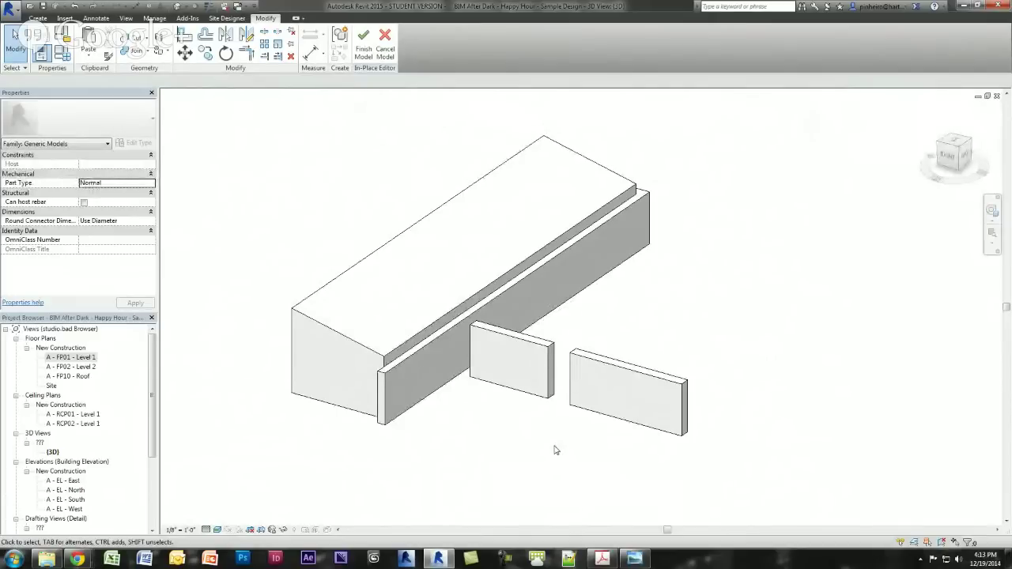
double_click(89, 360)
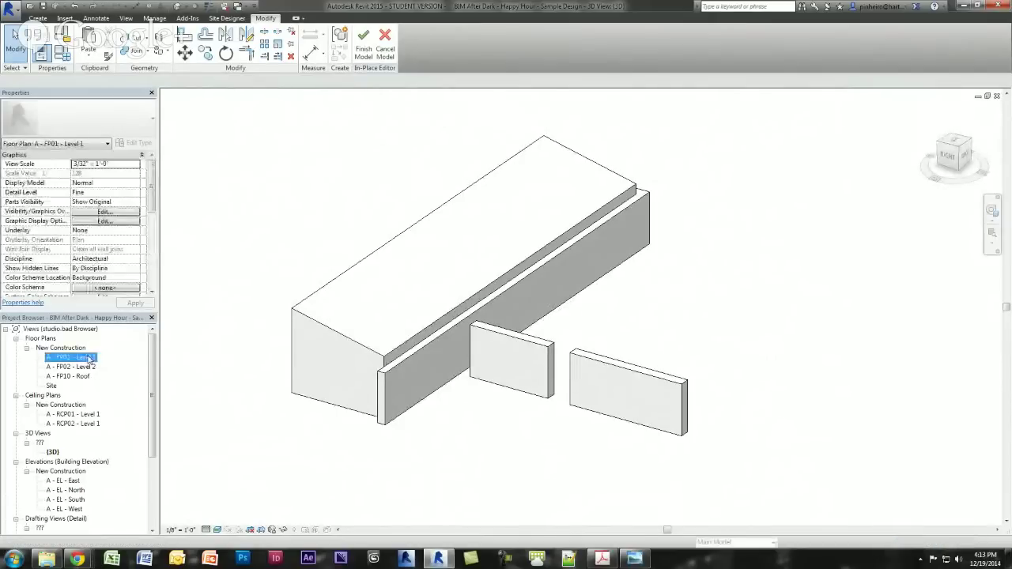
mouse_move(664, 348)
middle_mouse_down()
mouse_move(662, 267)
mouse_move(587, 260)
middle_mouse_up()
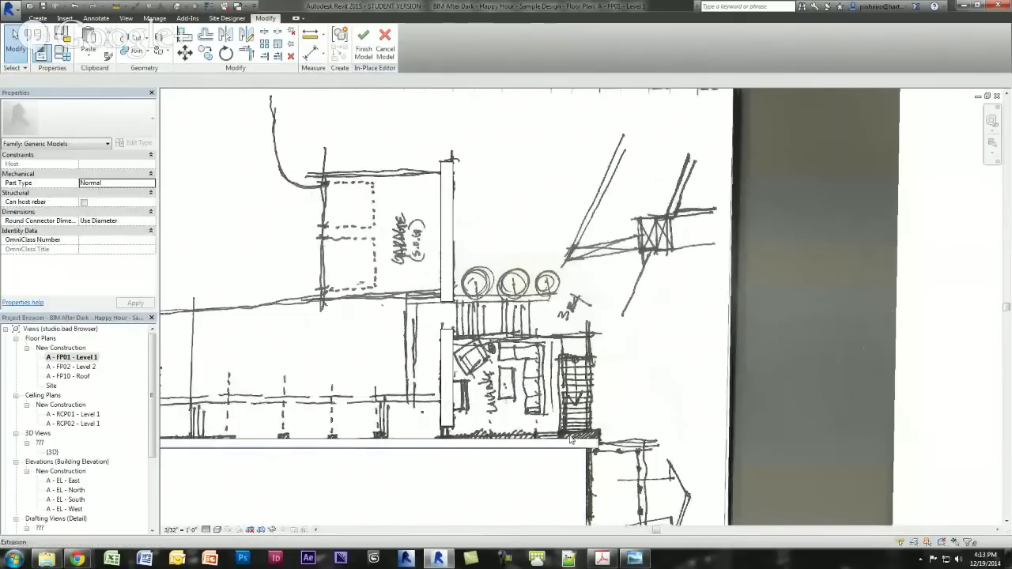
left_click(626, 560)
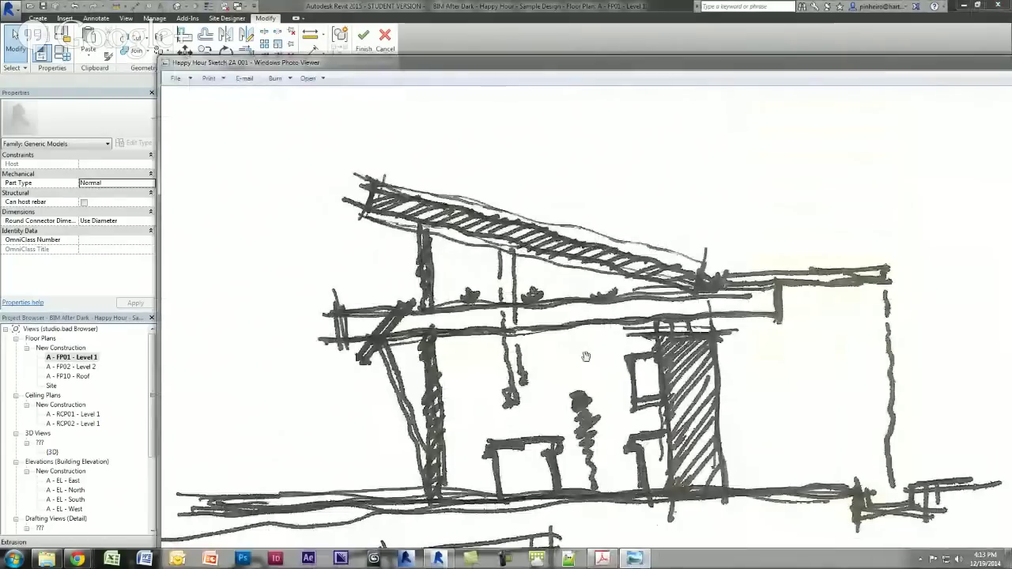
Maximize Photo Viewer, page through to Happy Hour Sketch 3 001's butterfly-roof sections, then minimize
double_click(721, 68)
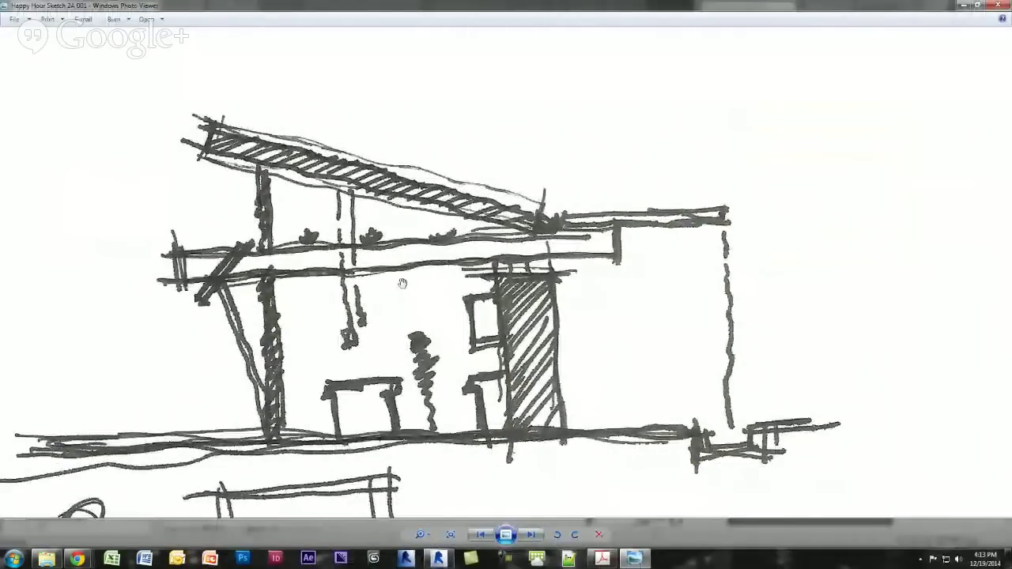
scroll(609, 293, "down", 5)
key("Right")
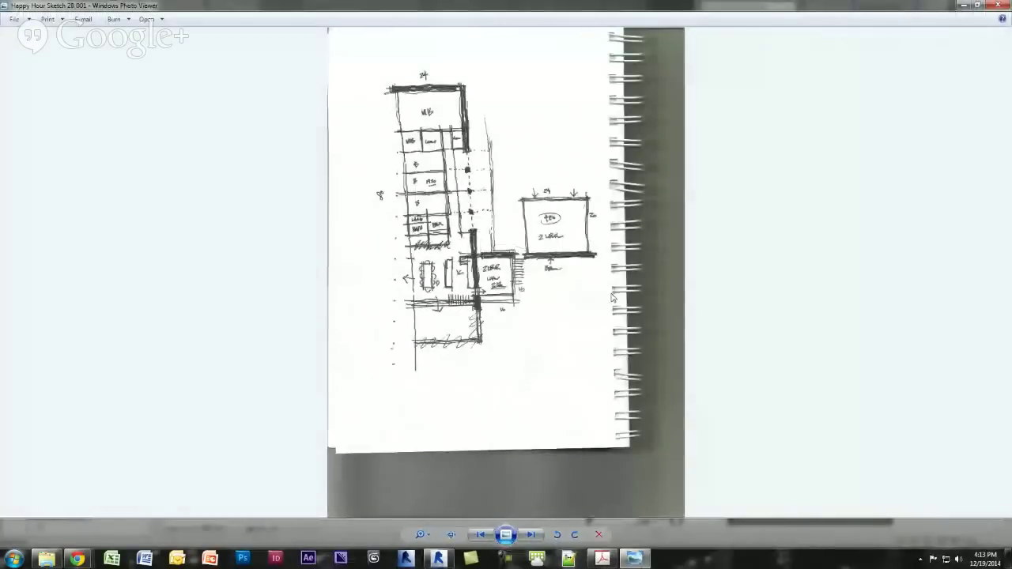
key("Right")
scroll(574, 251, "up", 5)
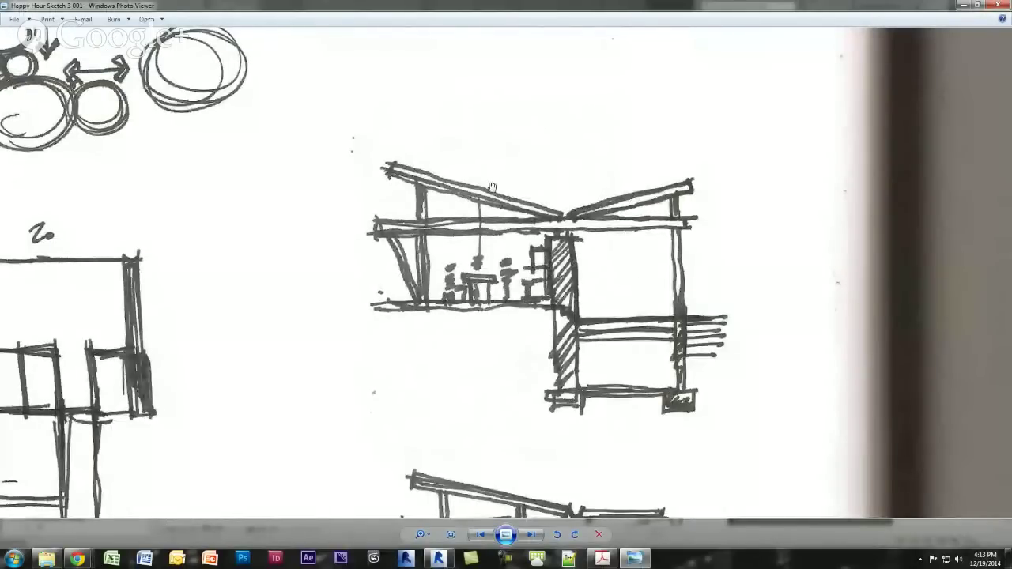
scroll(630, 322, "down", 5)
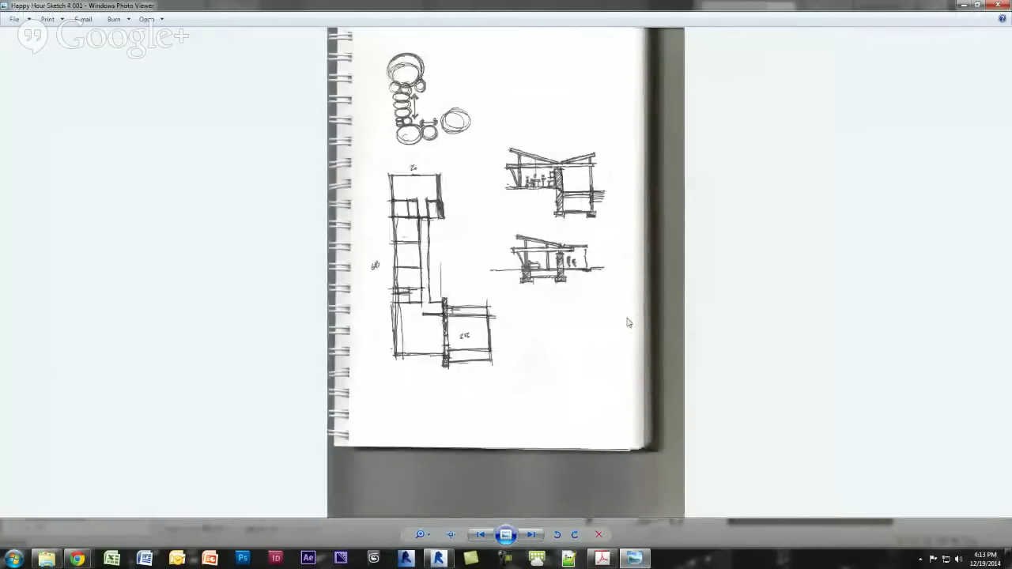
key("Right")
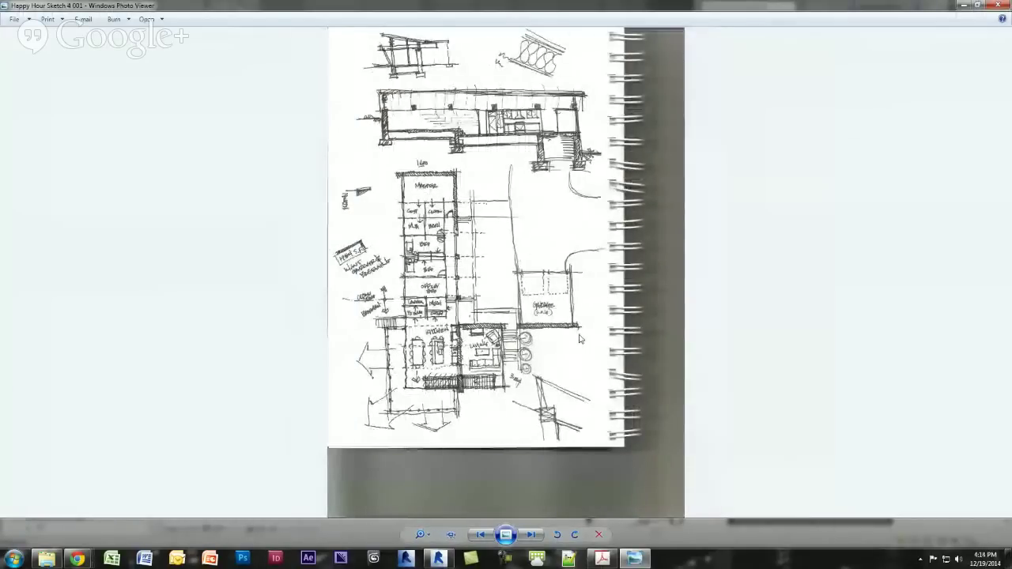
left_click(962, 6)
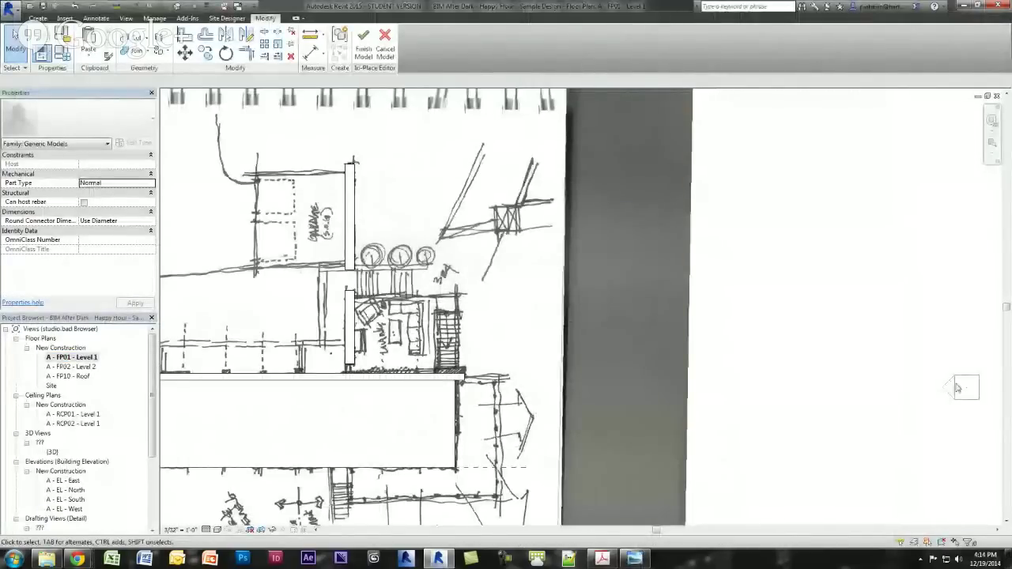
In the A - EL - East elevation, pick the wall face as a new extrusion's work plane
double_click(71, 482)
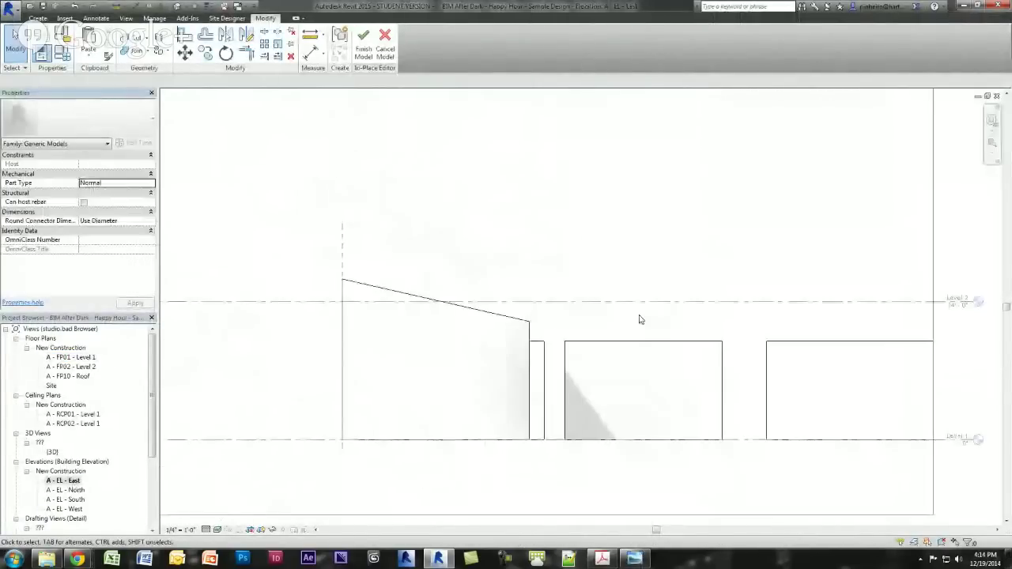
scroll(639, 318, "down", 2)
middle_click_drag(640, 318, 457, 337)
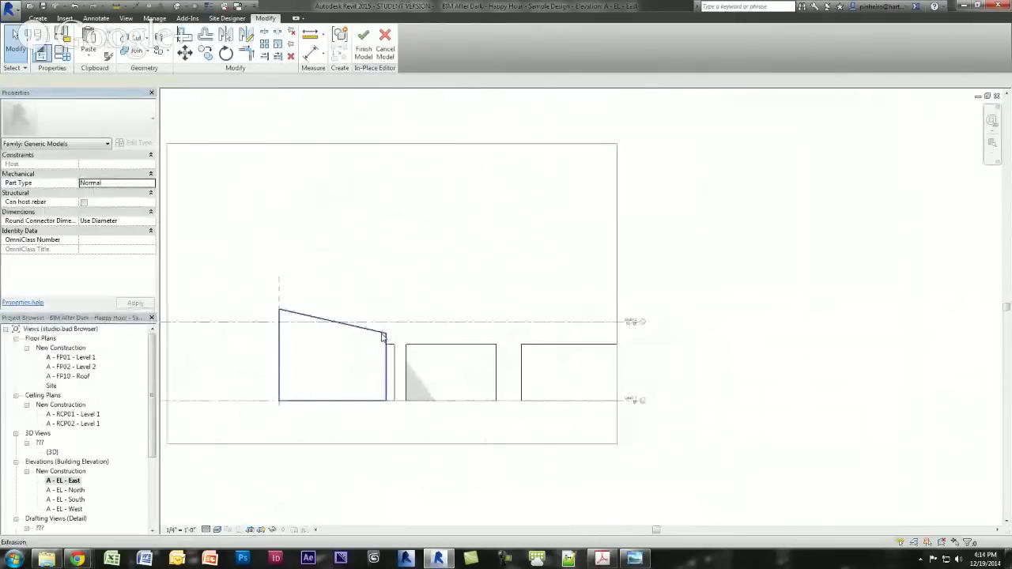
left_click(385, 340)
scroll(425, 389, "up", 1)
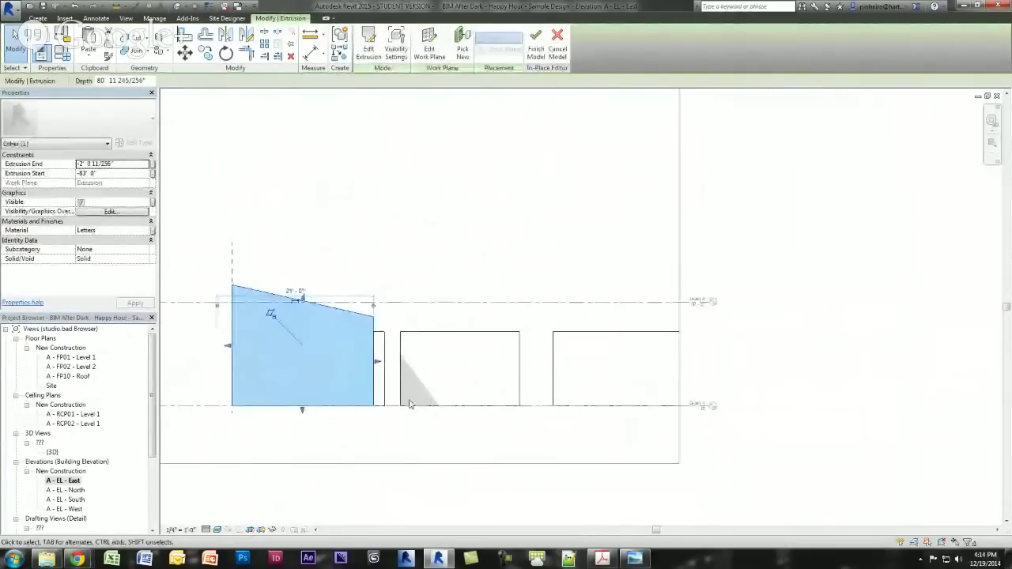
double_click(409, 403)
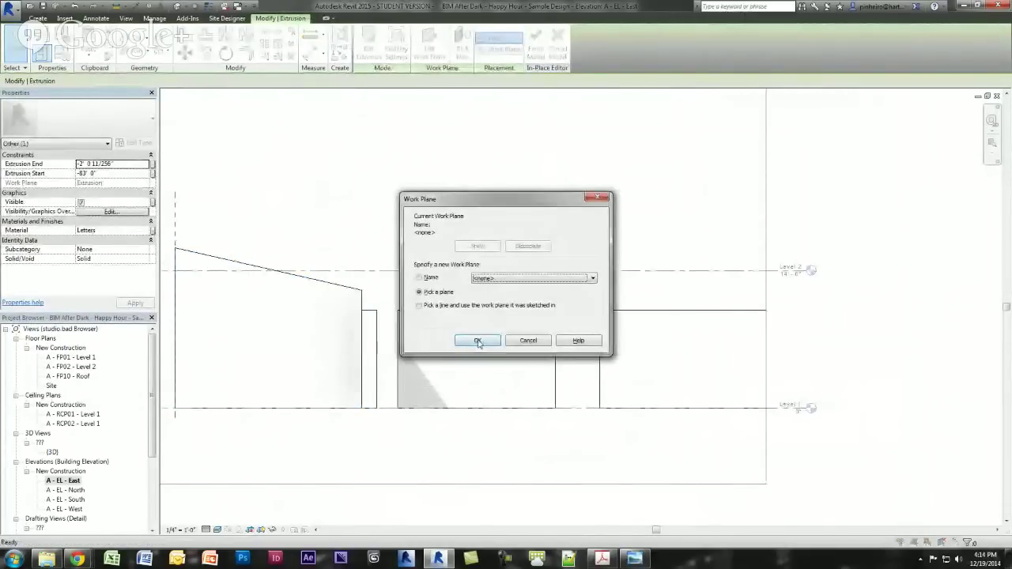
left_click(477, 341)
left_click(462, 313)
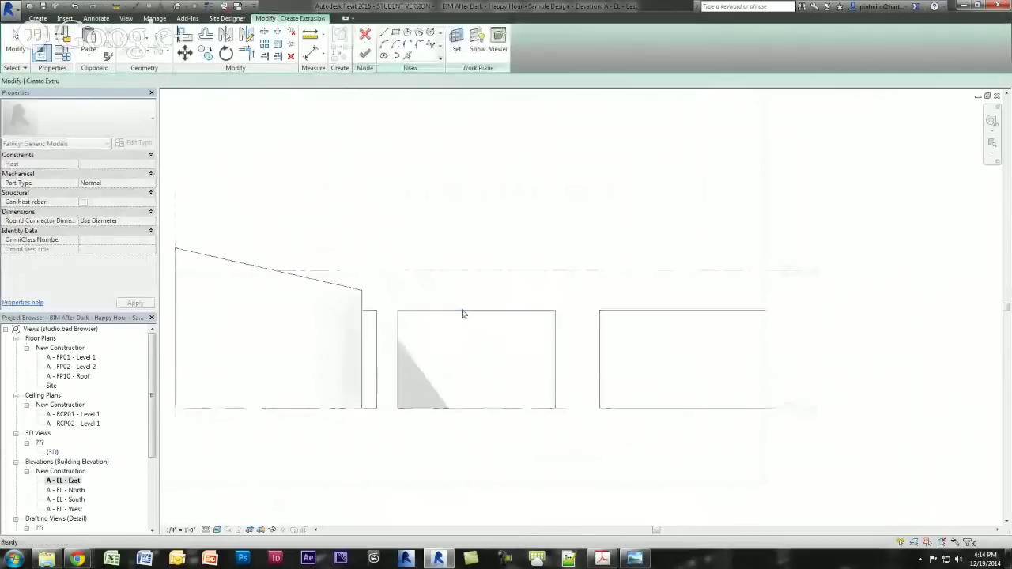
Sketch a 12'-0" vertical line and a second vertical up to Level 2, then open the Level 1 plan
left_click(376, 408)
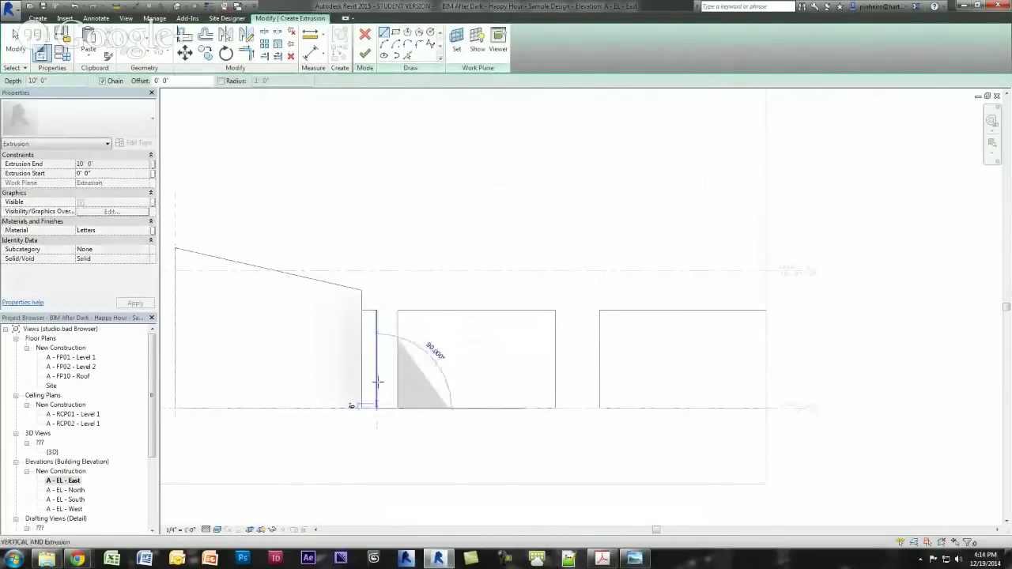
left_click(377, 291)
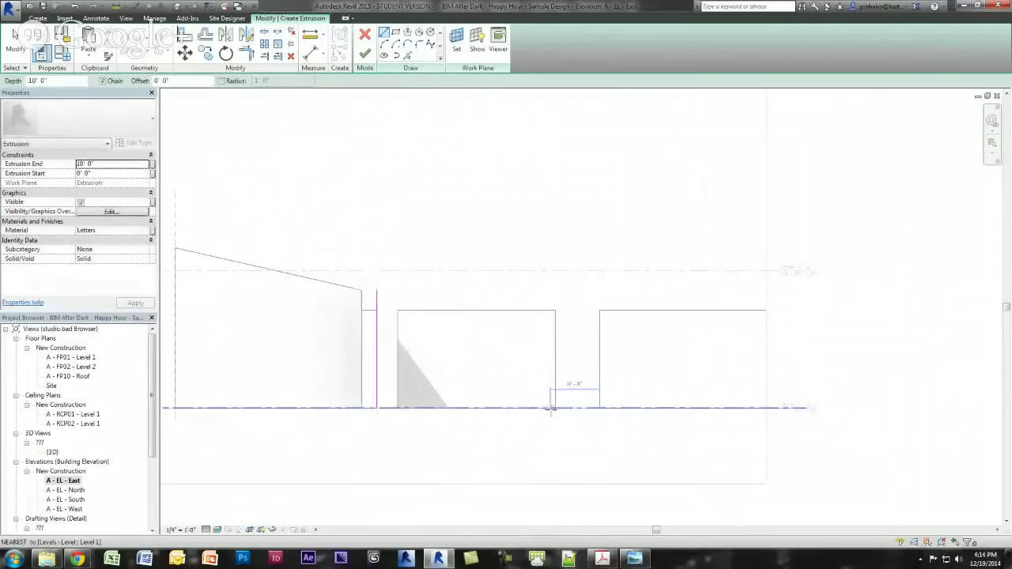
left_click(533, 407)
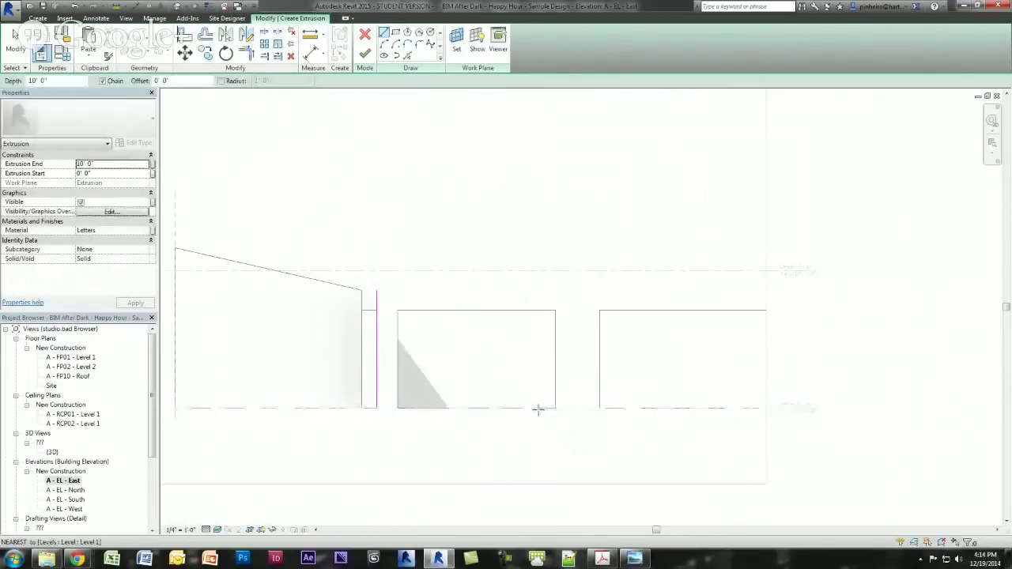
left_click(539, 408)
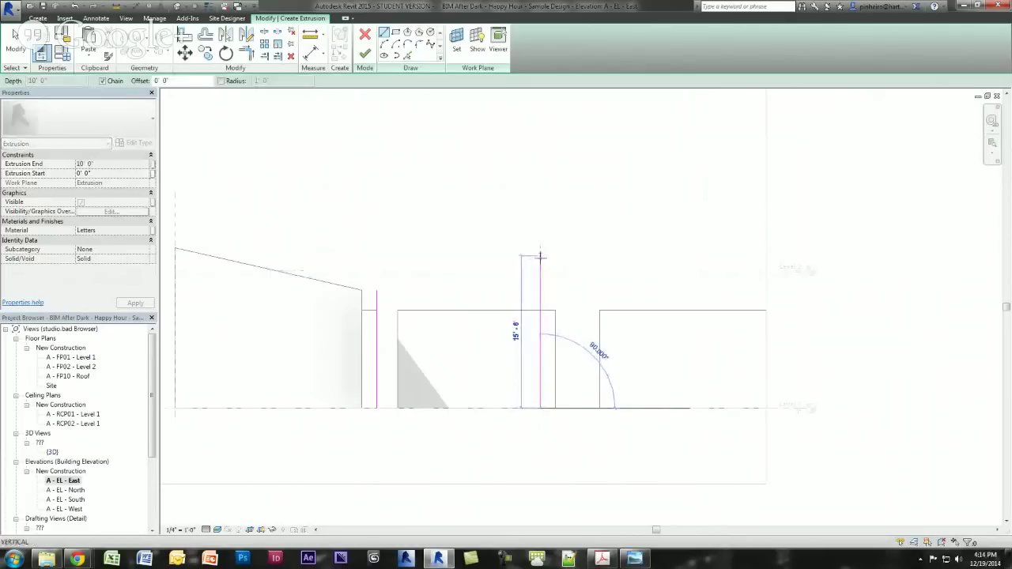
left_click(540, 257)
key("Escape")
key("Escape")
double_click(70, 357)
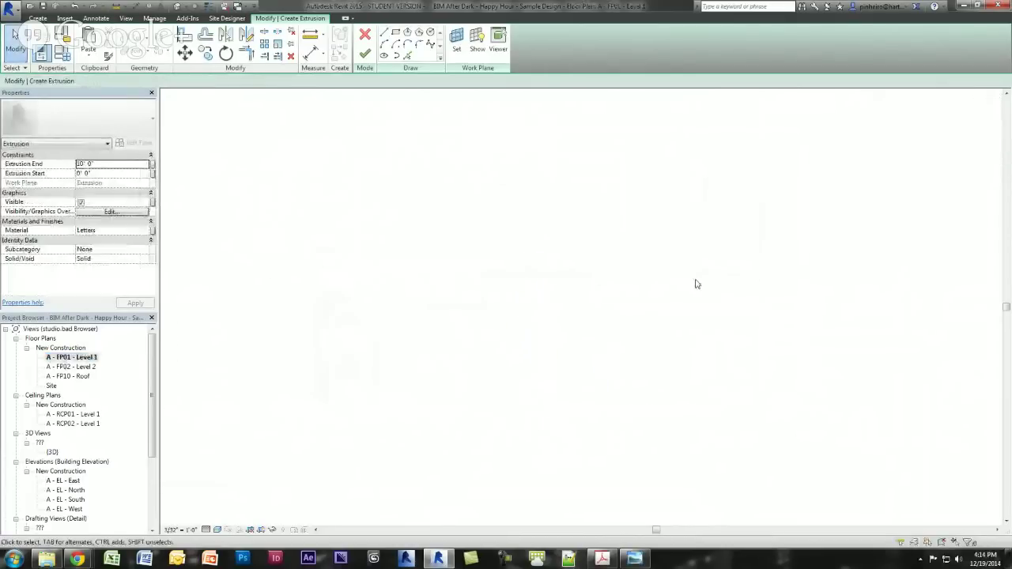
Place a reference plane (RP) on the sketched living-room wall line in the Level 1 plan
scroll(366, 306, "up", 3)
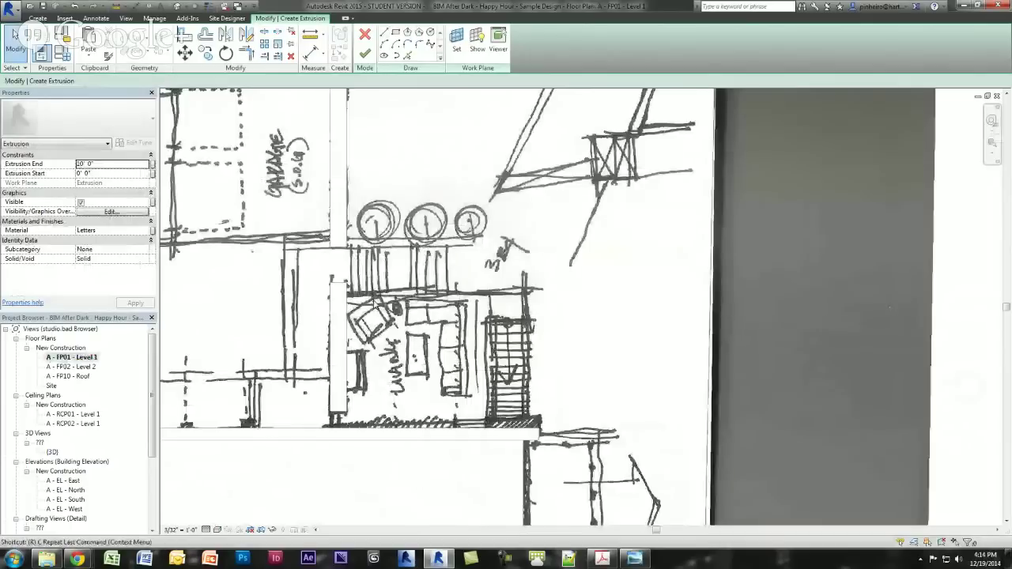
key("r")
key("p")
left_click(540, 294)
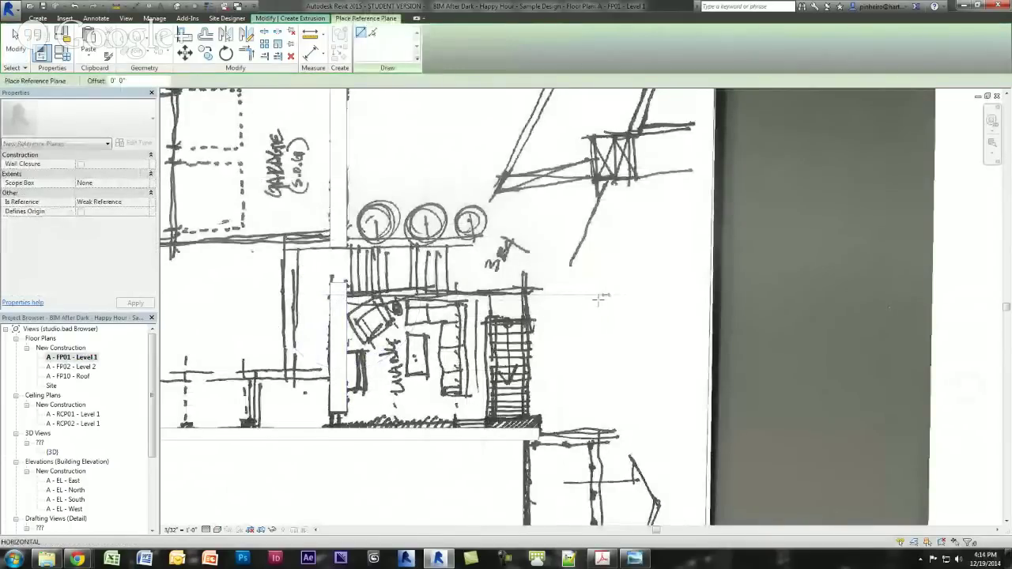
key("Escape")
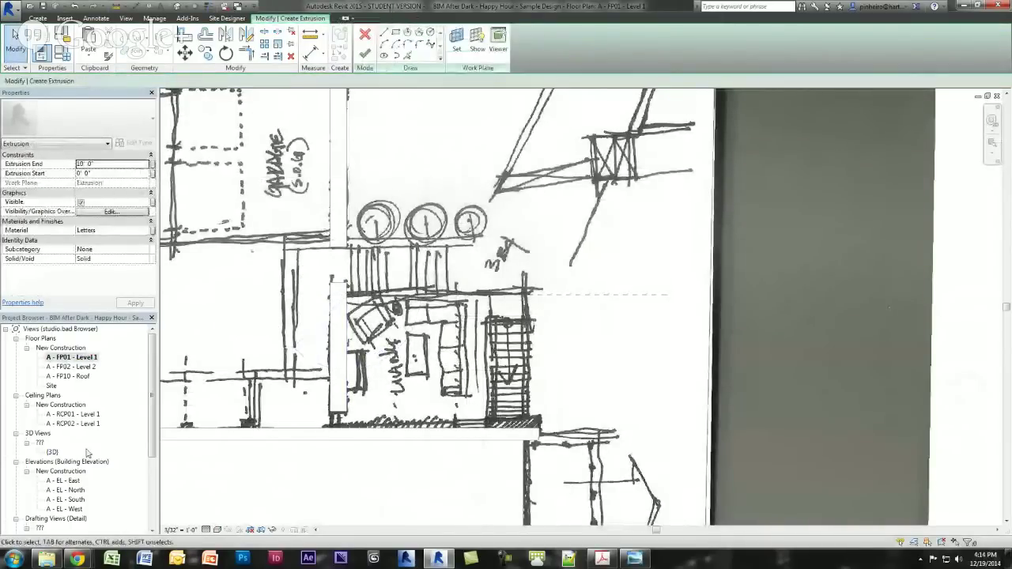
Check the reference plane in the East elevation and select the vertical sketch line
double_click(73, 482)
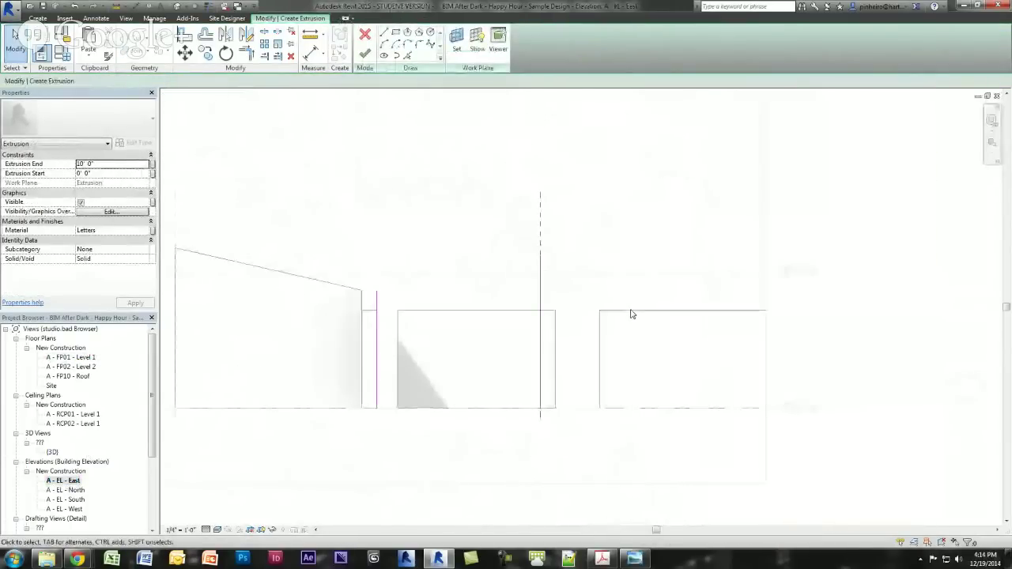
left_click(540, 297)
scroll(541, 296, "up", 2)
key("Escape")
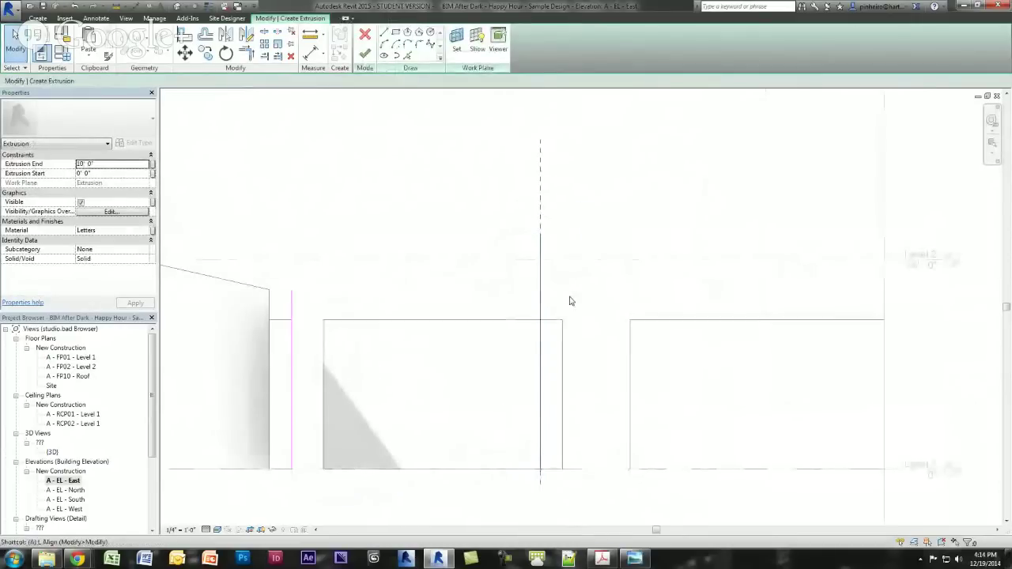
key("a")
key("l")
key("Escape")
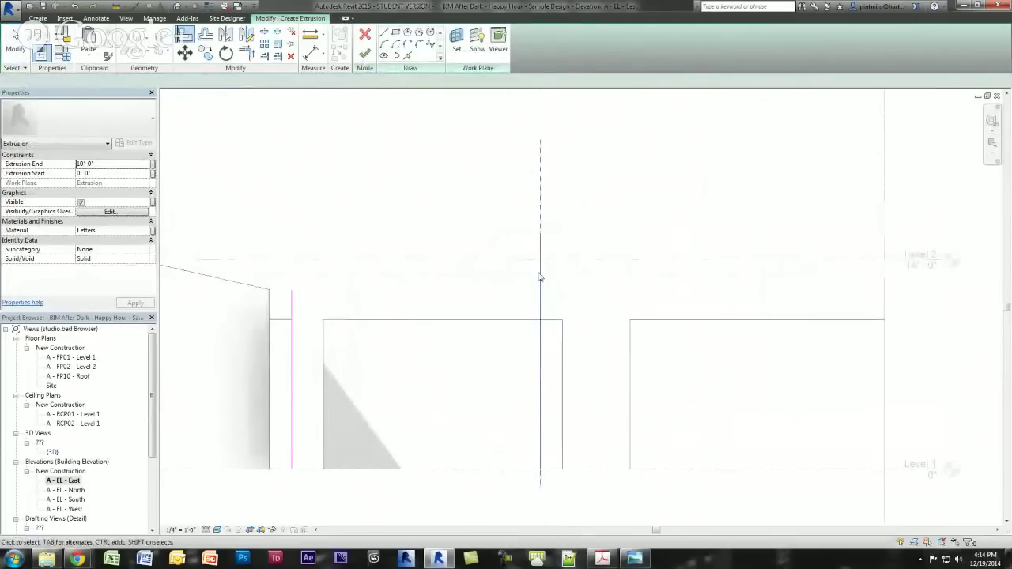
left_click(291, 299)
middle_click_drag(385, 201, 413, 203)
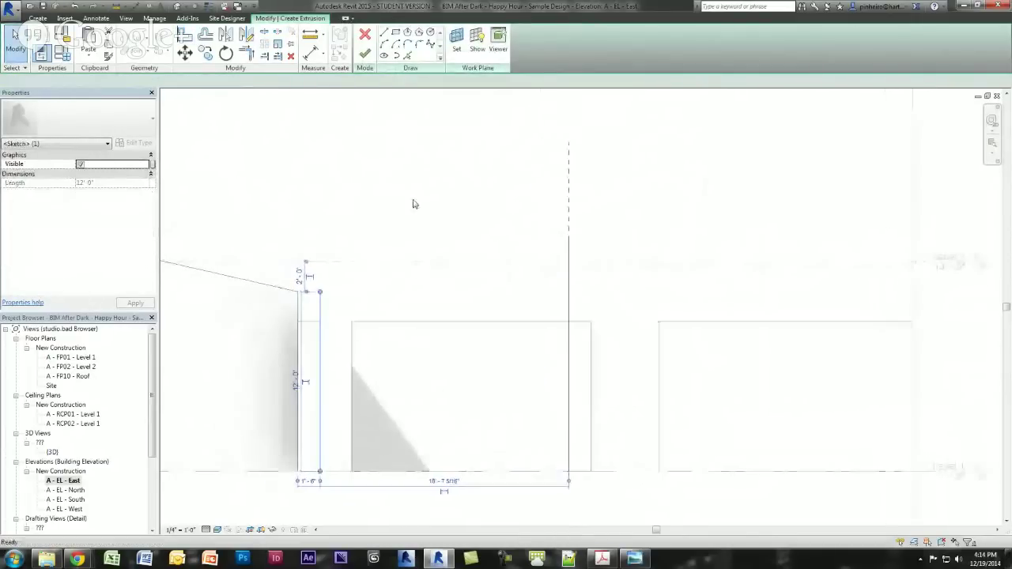
Draw the sloped roof line to the reference plane and the base line closing the outline
key("l")
key("i")
left_click(321, 291)
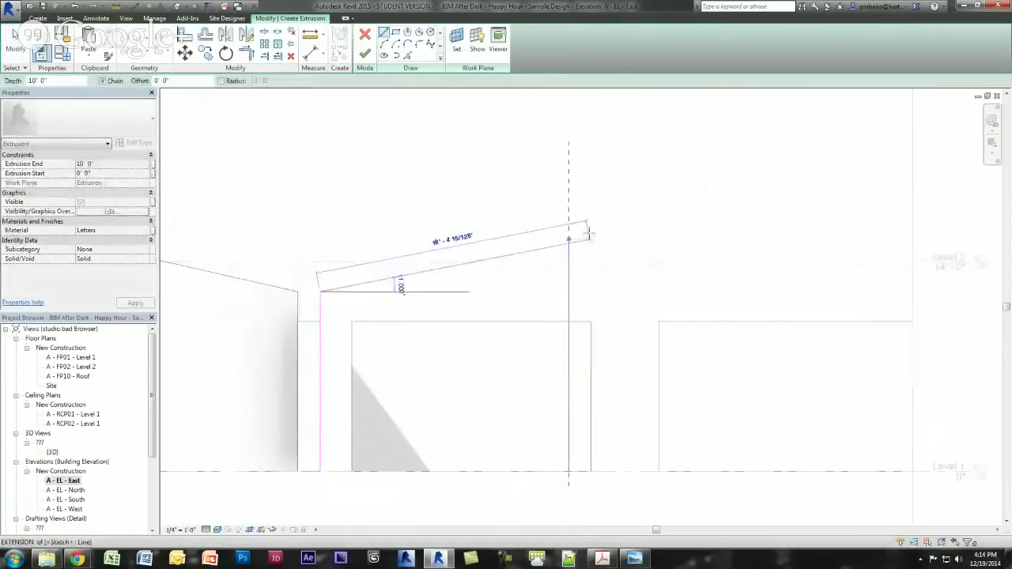
left_click(569, 238)
scroll(569, 238, "down", 3)
key("Escape")
key("Escape")
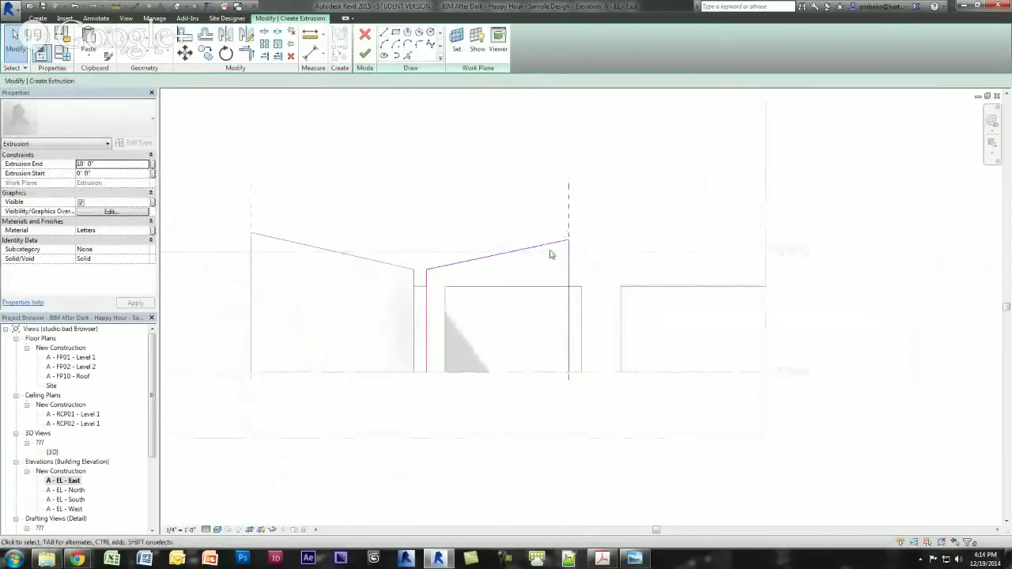
left_click(383, 33)
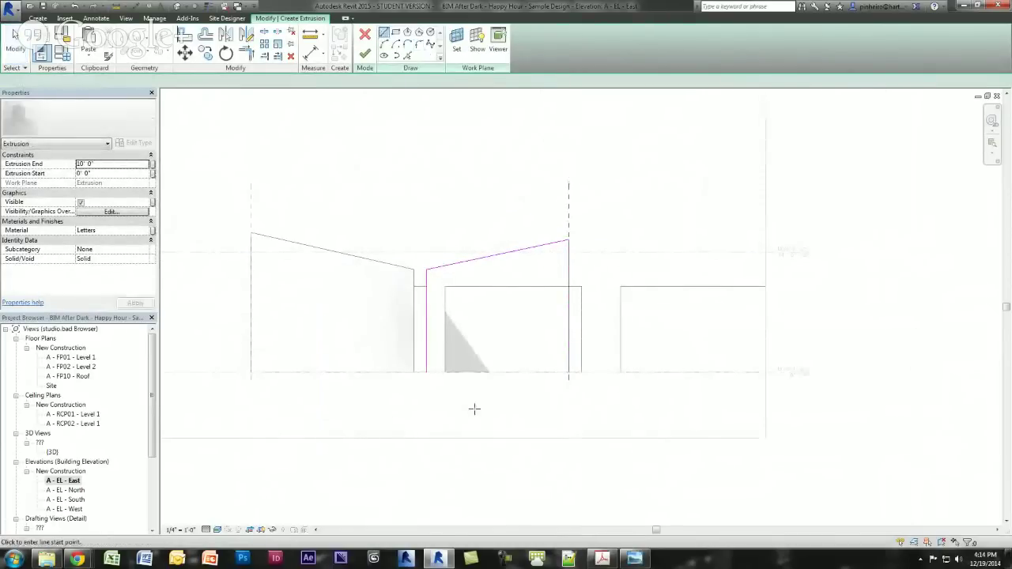
left_click(426, 372)
left_click(569, 371)
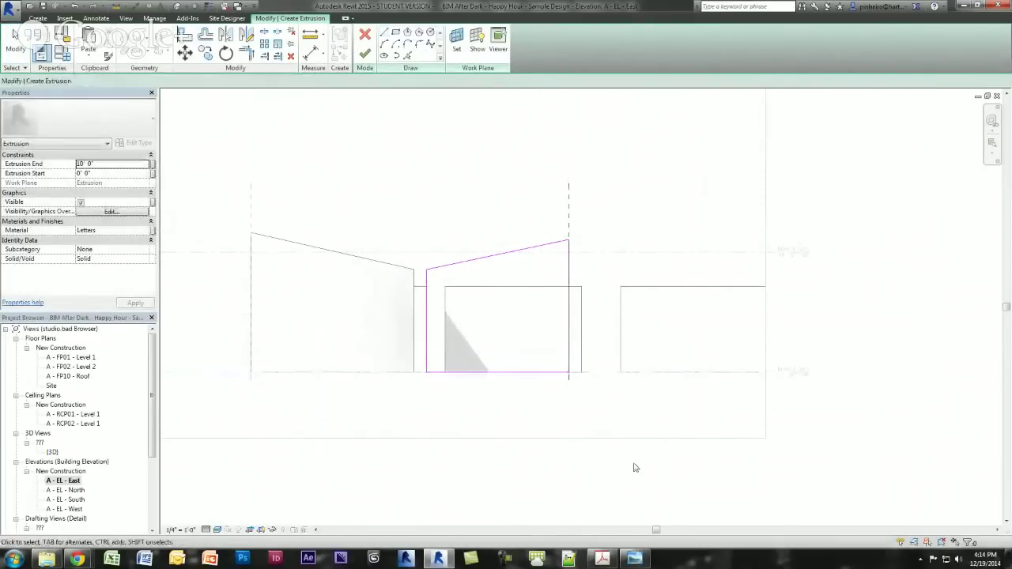
View the zoomed butterfly-roof section of Happy Hour Sketch 3 001 in Photo Viewer
left_click(635, 558)
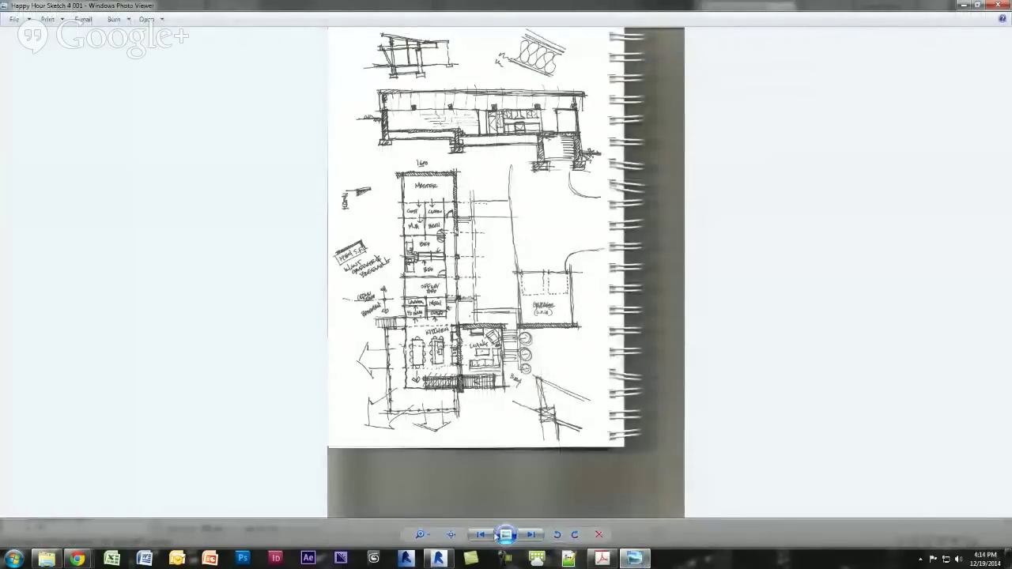
left_click(484, 535)
scroll(587, 196, "up", 5)
left_click_drag(657, 203, 524, 272)
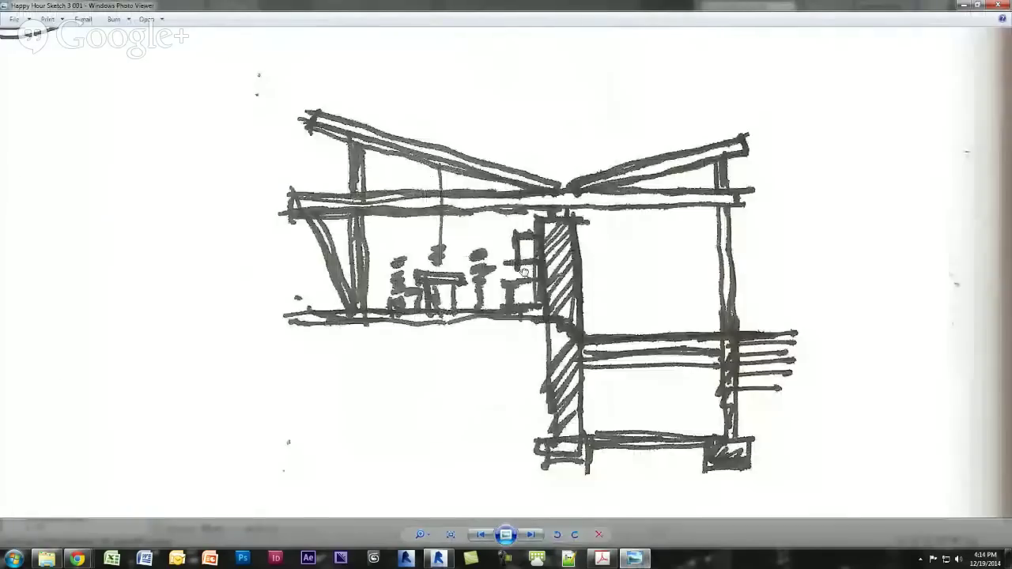
Drag the right vertical sketch line's top endpoint down to the Level 2 line
left_click(963, 5)
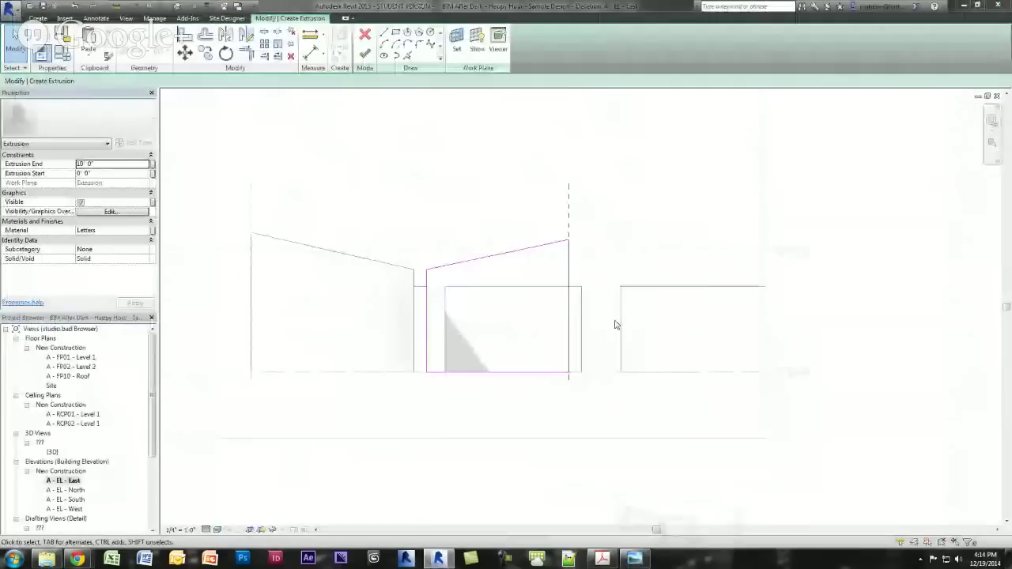
scroll(615, 323, "up", 3)
left_click(601, 285)
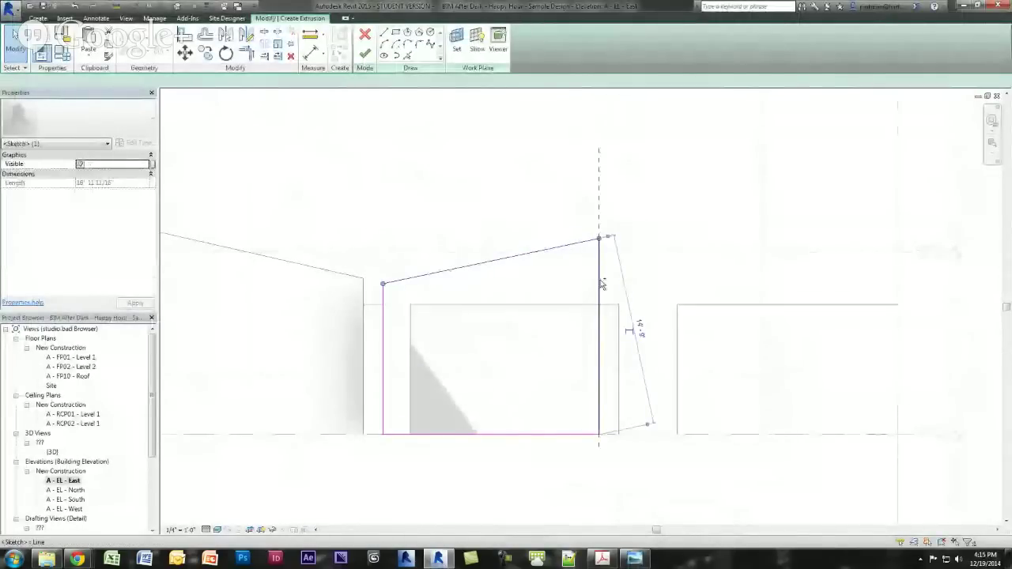
key("Escape")
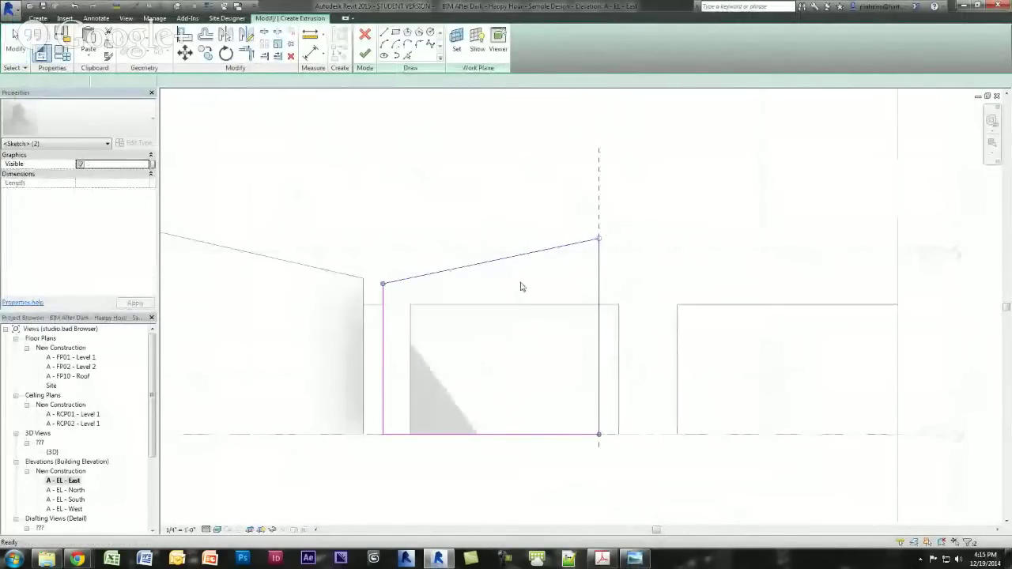
left_click(520, 287)
left_click(600, 265)
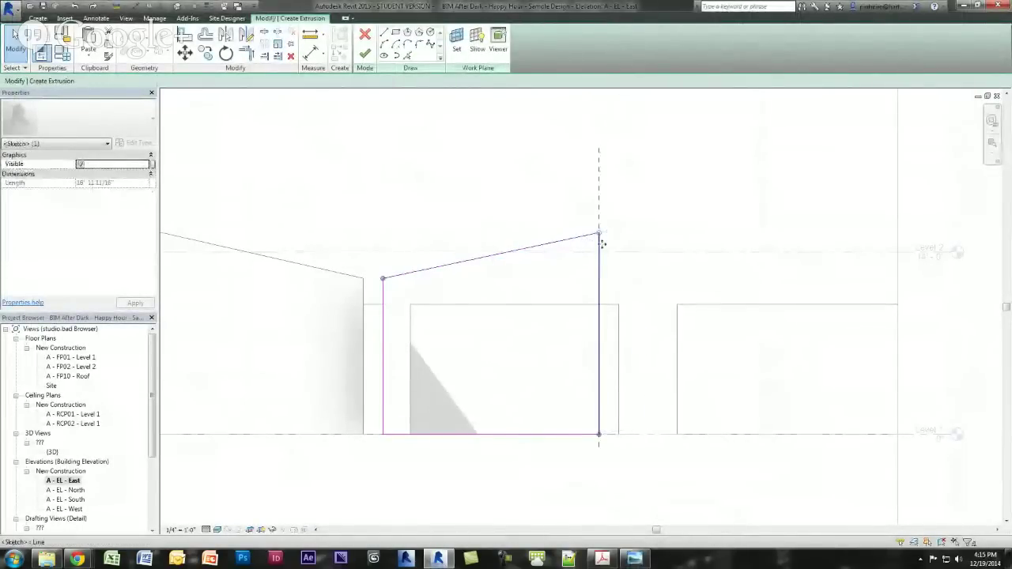
left_click_drag(600, 235, 598, 253)
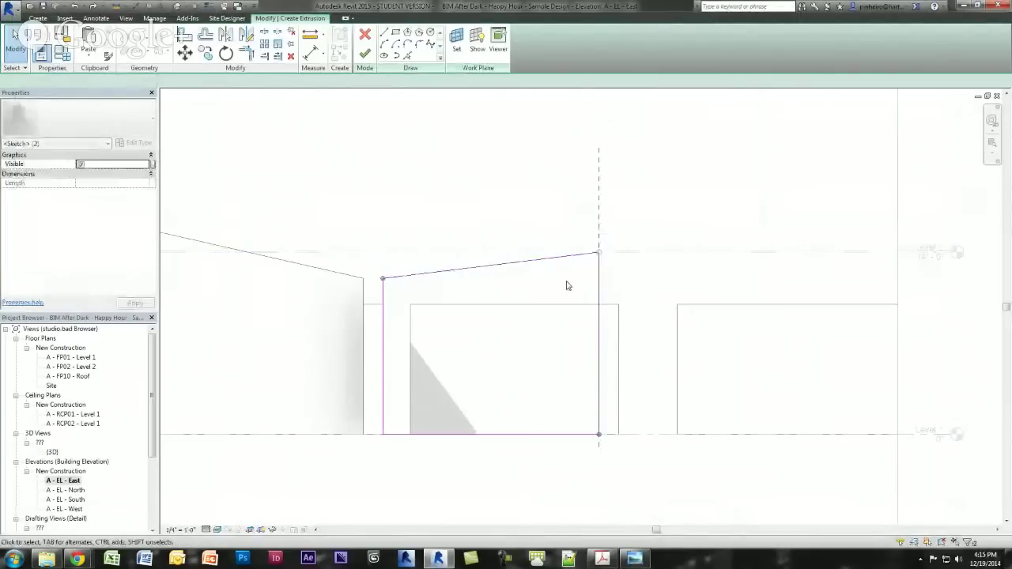
Finish Edit Mode to create the second extrusion beside the first sloped mass
scroll(566, 286, "down", 1)
scroll(565, 289, "up", 1)
scroll(564, 293, "down", 1)
left_click(592, 286)
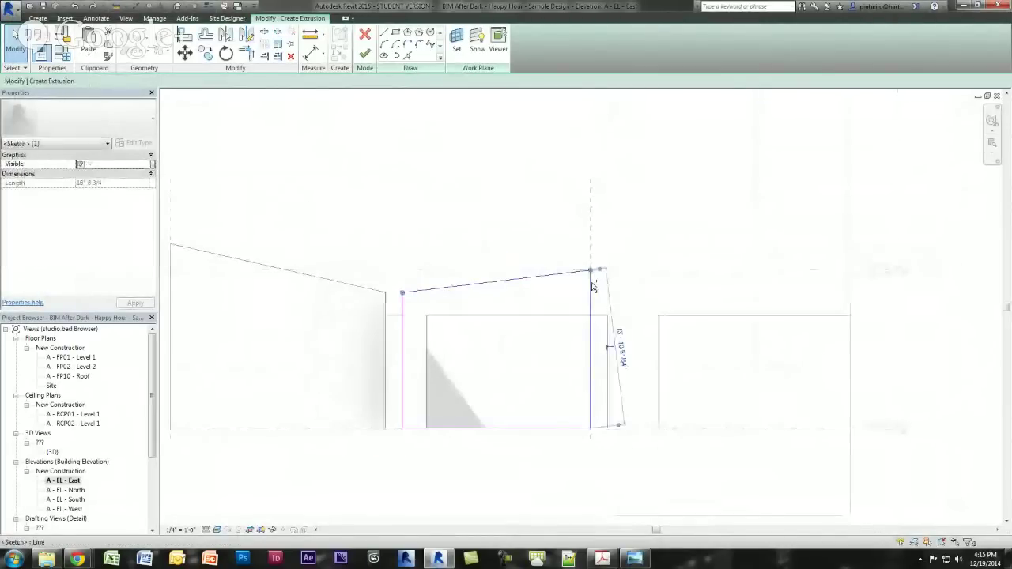
key("Escape")
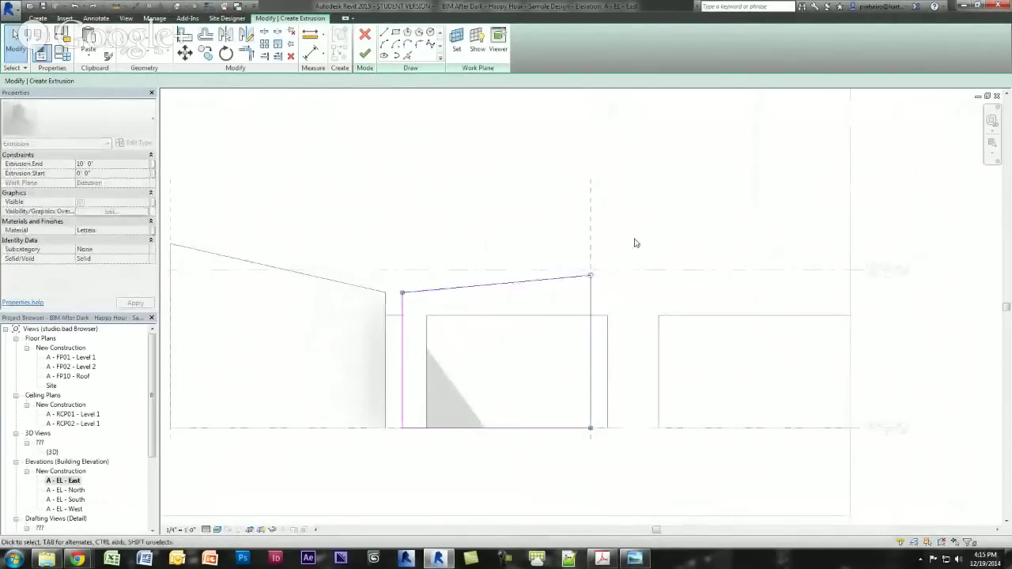
scroll(624, 221, "down", 1)
left_click(366, 51)
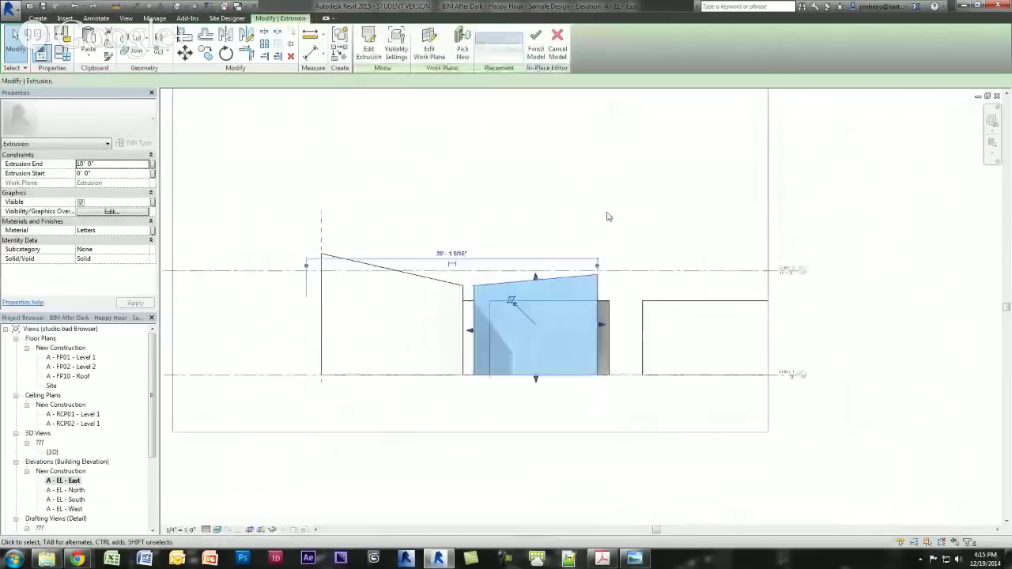
Stretch the new box extrusion in the Level 1 plan to about 21' 6" across the living area
left_click(177, 6)
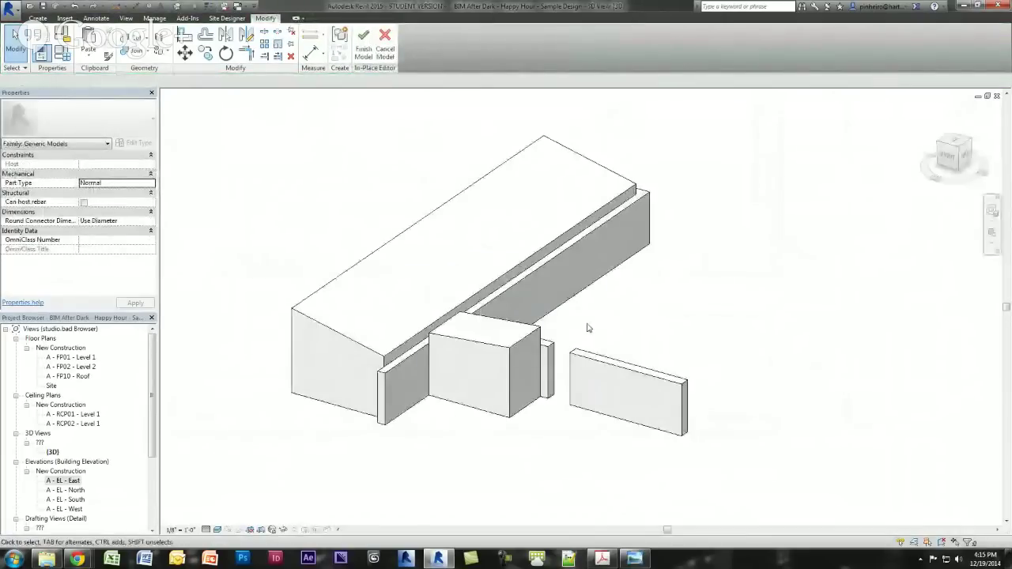
left_click(483, 348)
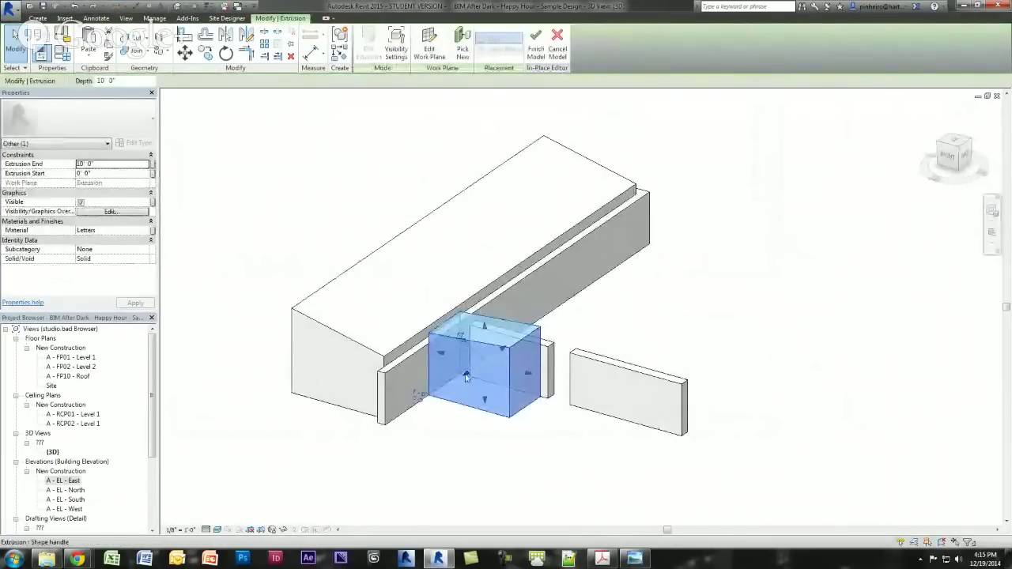
double_click(79, 358)
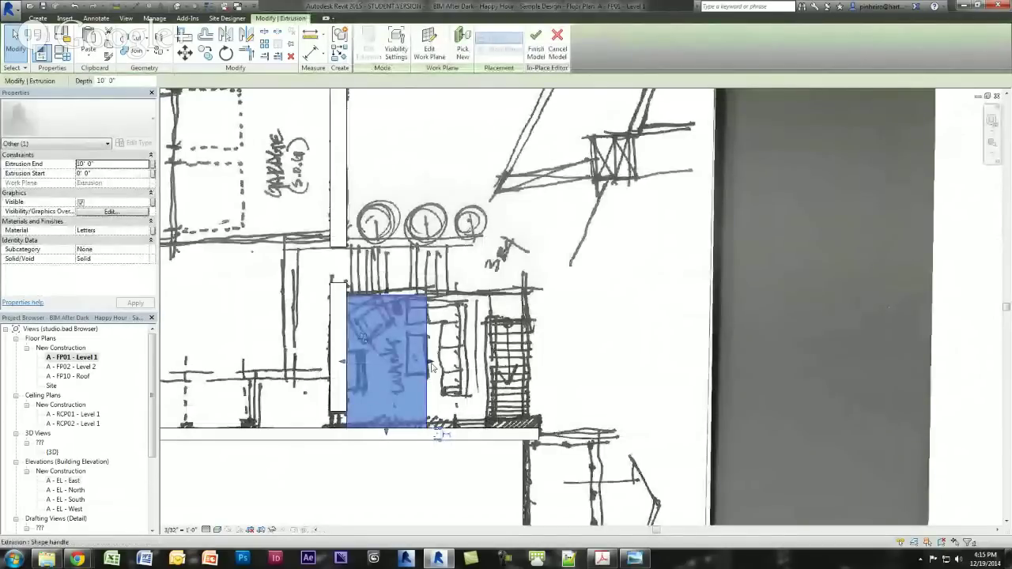
left_click_drag(431, 363, 523, 373)
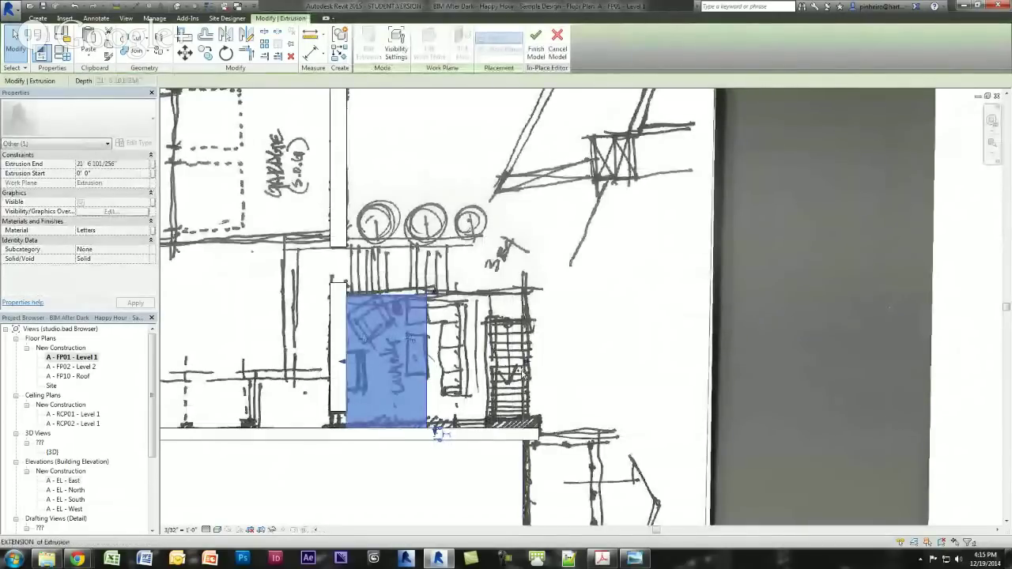
left_click(592, 355)
scroll(592, 360, "down", 2)
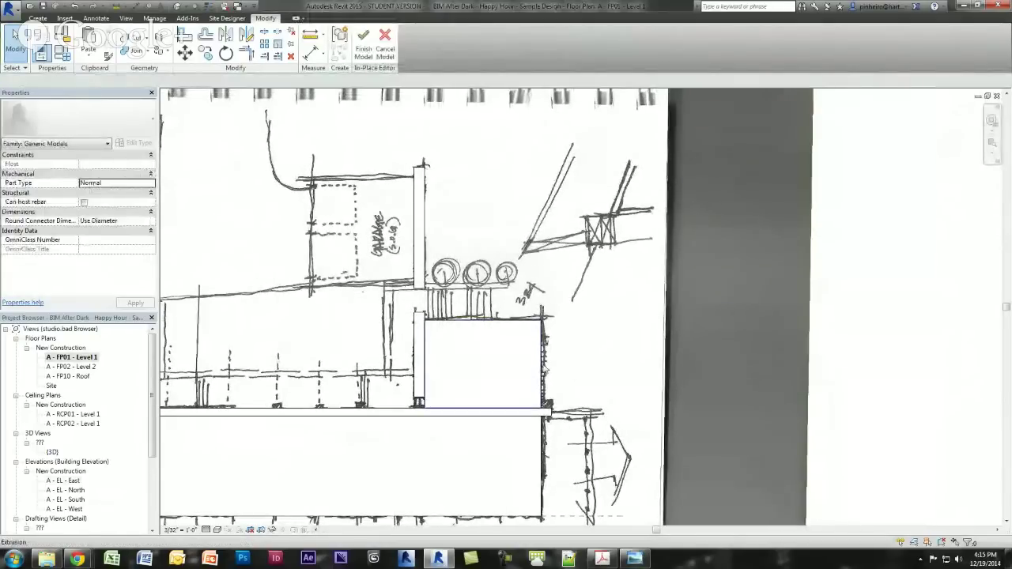
Orbit the 3D view to inspect the second box mass from frontal and oblique angles
left_click(207, 5)
middle_click_drag(667, 247, 703, 411, "shift")
left_click(592, 395)
middle_click_drag(592, 395, 652, 463, "shift")
left_click(644, 460)
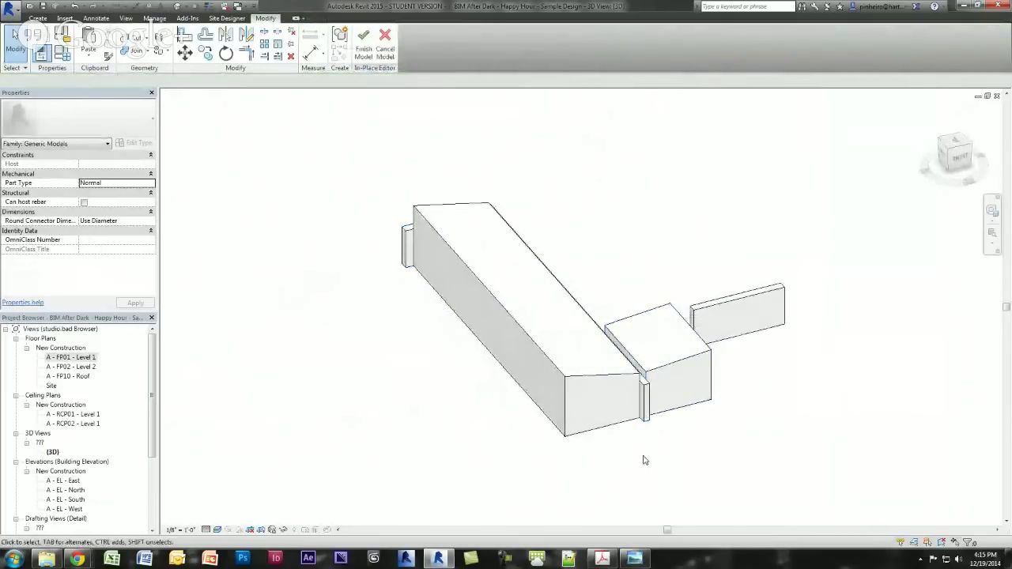
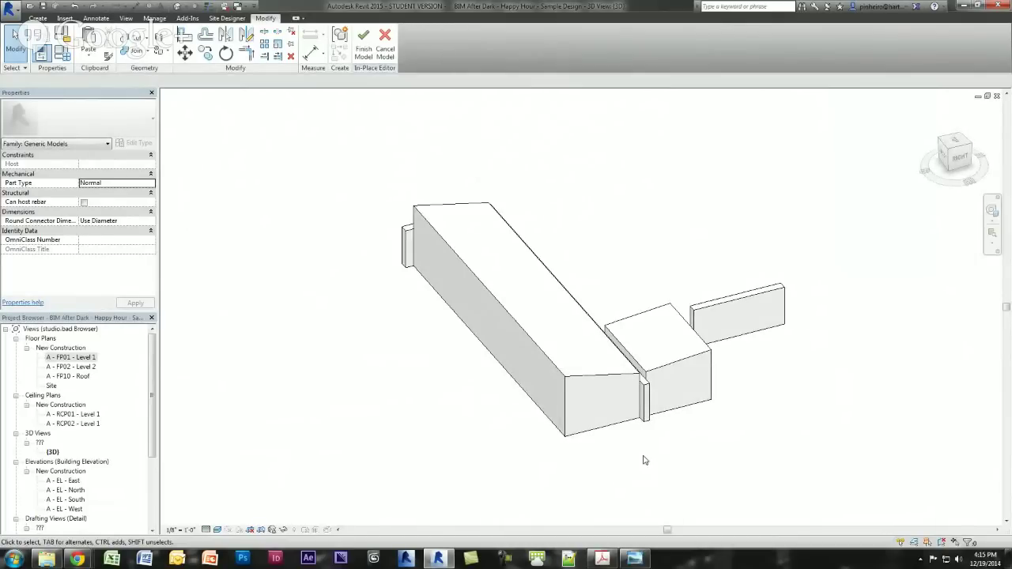
In the Level 1 plan, copy the box volume upward with CO
left_click(678, 369)
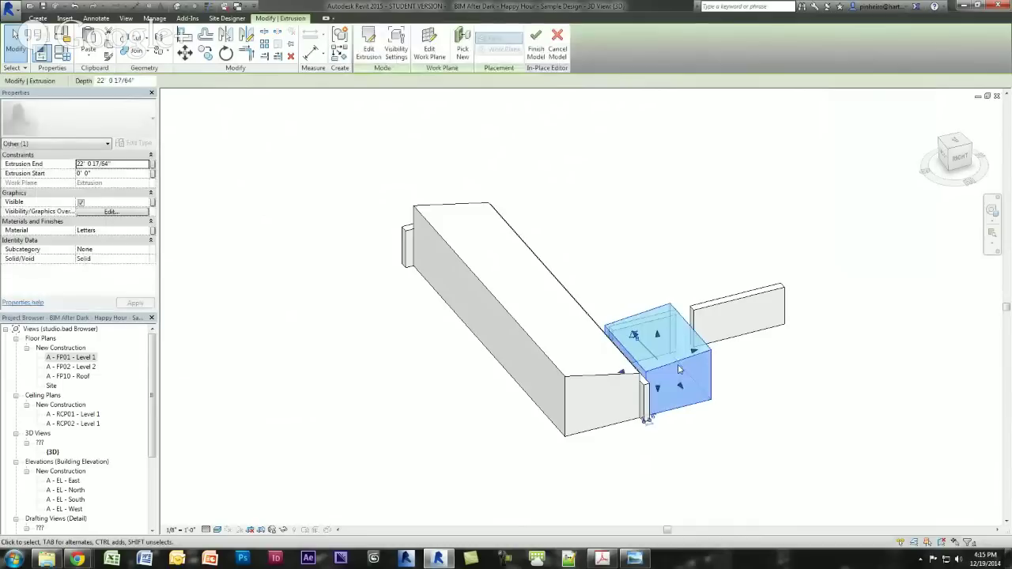
middle_click_drag(713, 393, 556, 404, "shift")
key("Escape")
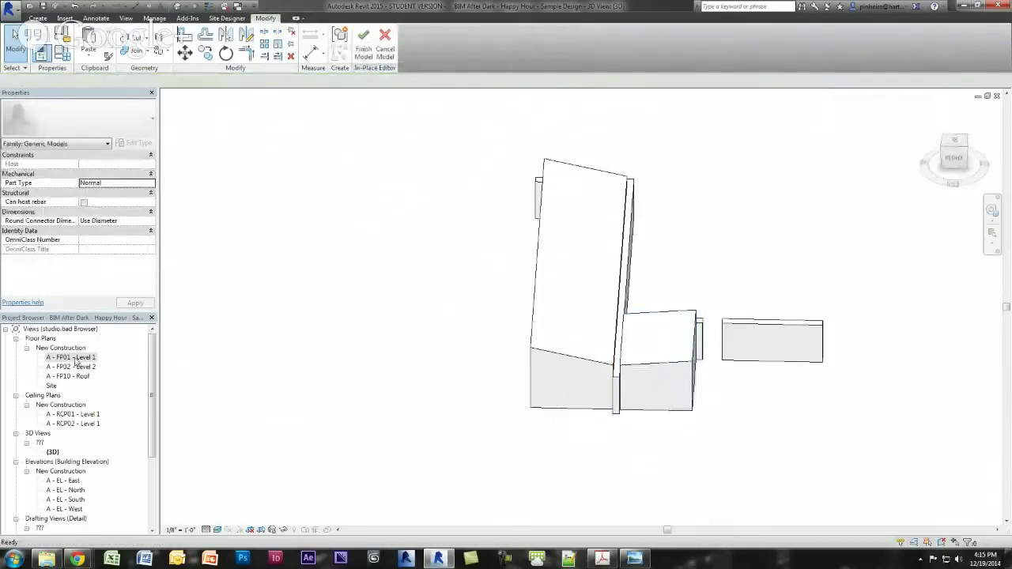
double_click(72, 357)
left_click(546, 364)
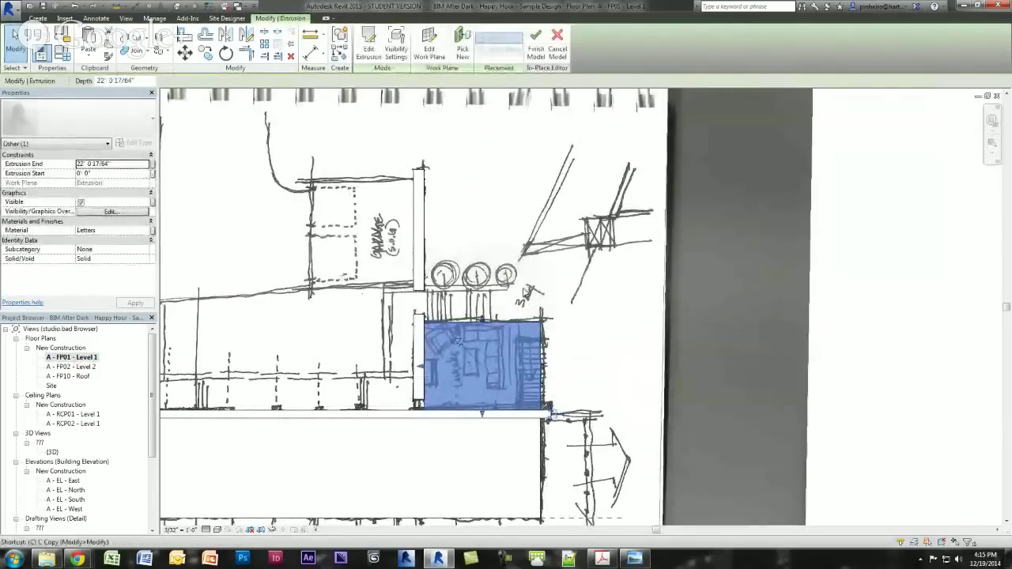
key("c")
key("o")
left_click(447, 407)
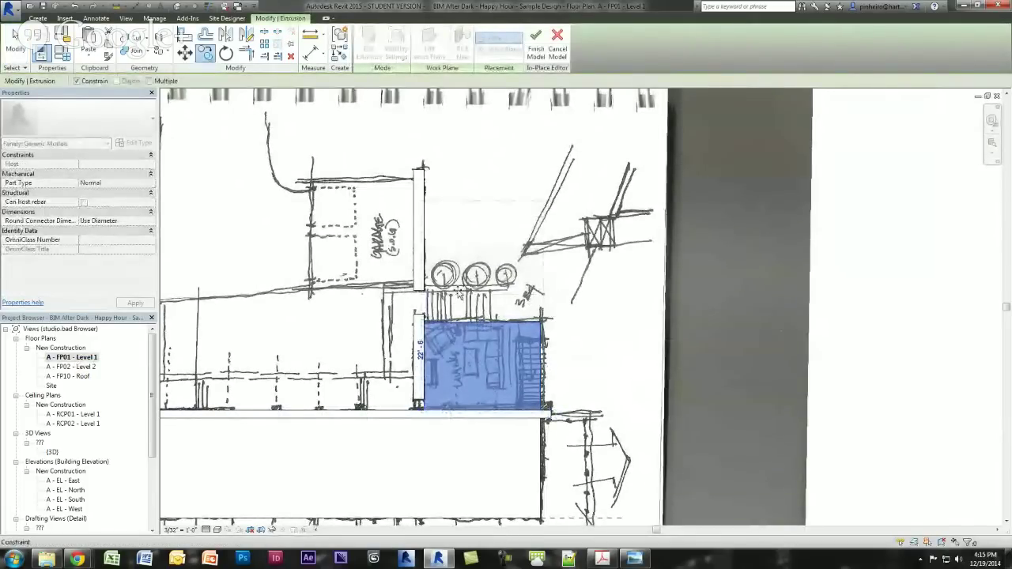
left_click(446, 283)
Stretch the copied box's left, right and top faces to the garage outline
scroll(487, 293, "up", 1)
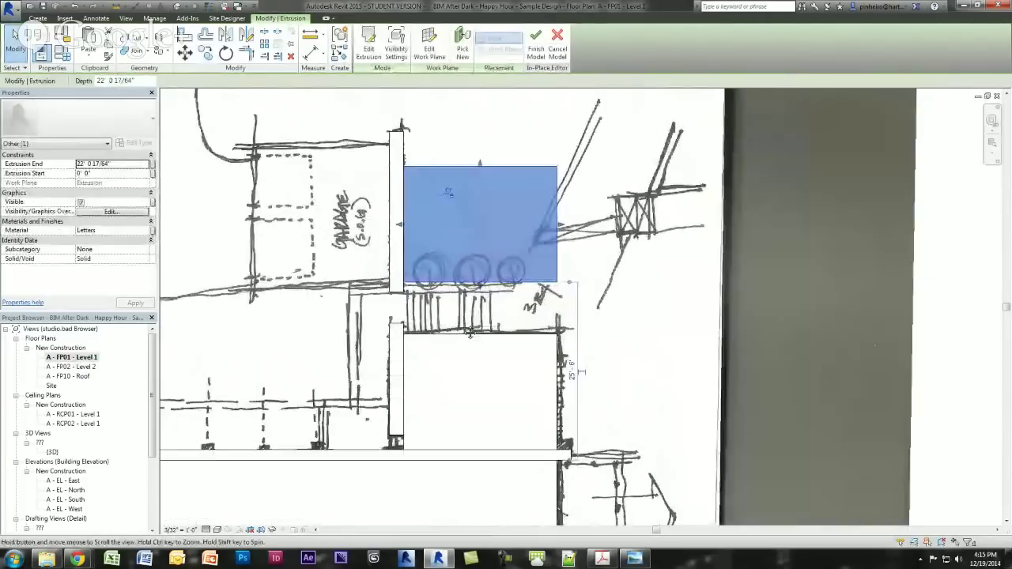
middle_click_drag(487, 293, 463, 329)
scroll(452, 286, "up", 2)
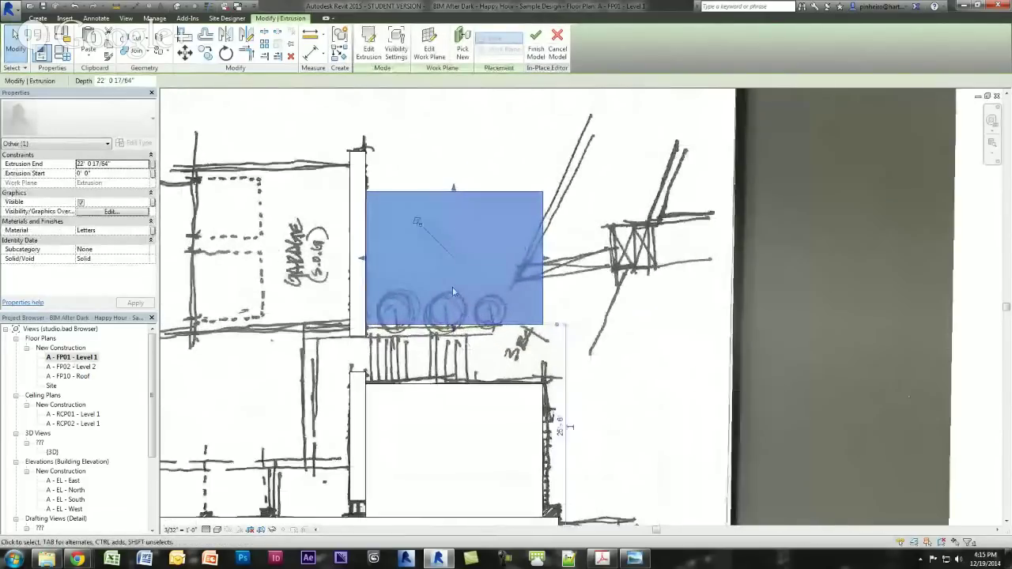
middle_click_drag(324, 282, 350, 287)
left_click_drag(350, 287, 233, 286)
left_click_drag(463, 289, 395, 289)
left_click_drag(326, 208, 324, 180)
left_click(538, 301)
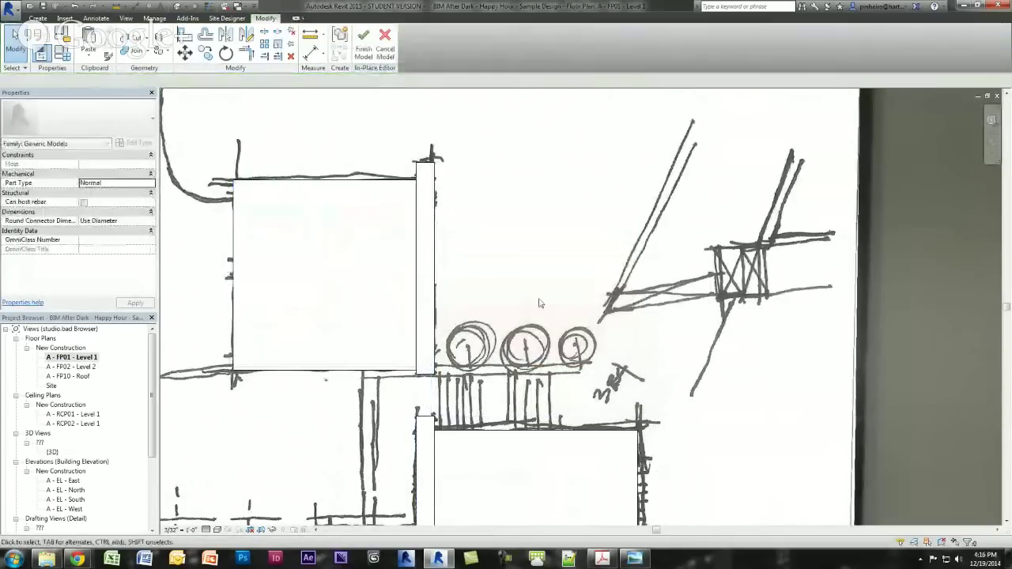
Check the volumes in 3D, finish the in-place model, and bring up the section sketch
left_click(203, 6)
middle_click_drag(823, 400, 759, 404, "shift")
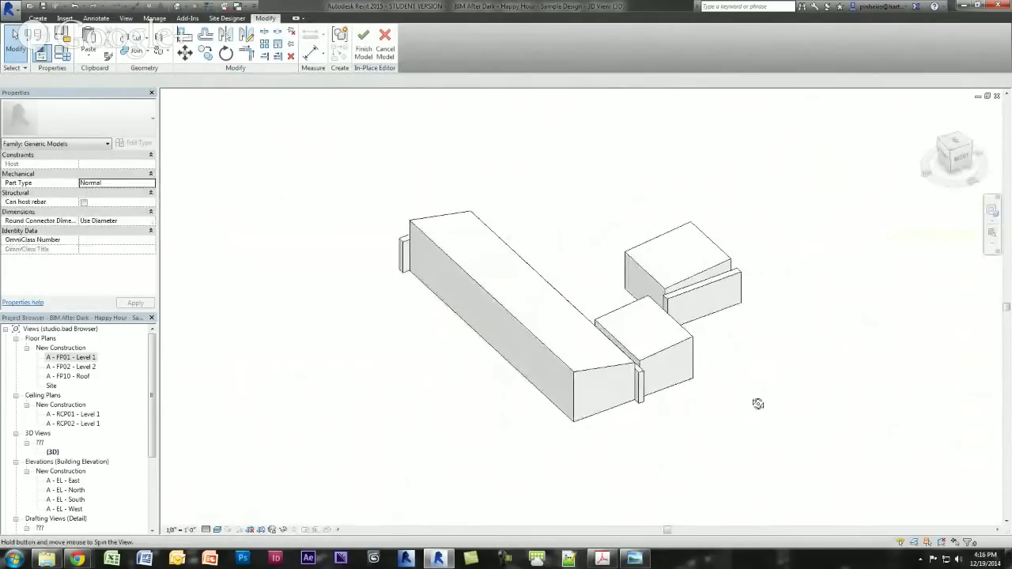
scroll(550, 239, "up", 3)
middle_click_drag(549, 233, 443, 228)
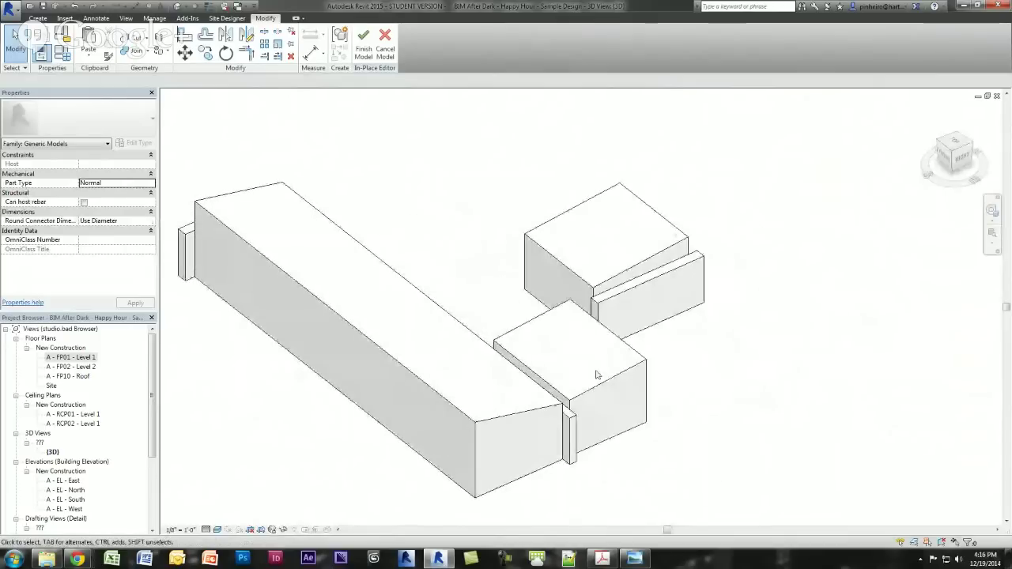
scroll(479, 269, "down", 2)
middle_click_drag(476, 267, 445, 190, "shift")
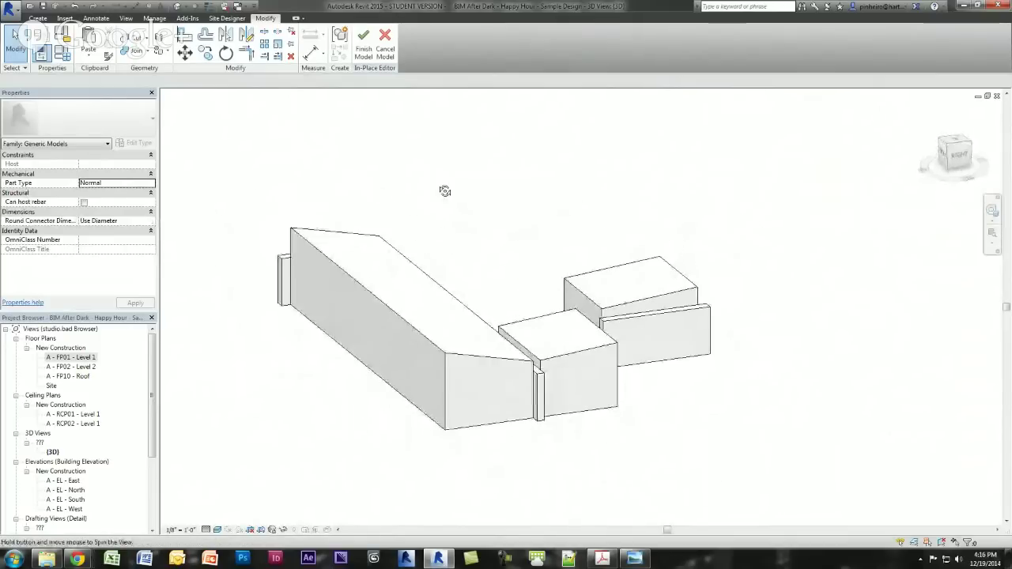
left_click(364, 44)
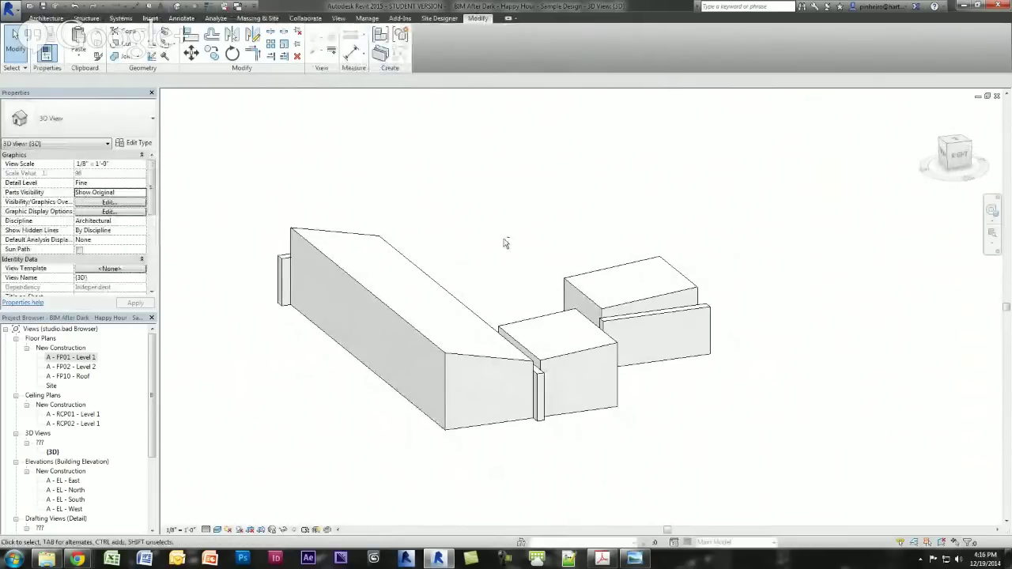
middle_click_drag(506, 237, 525, 270, "shift")
left_click(634, 559)
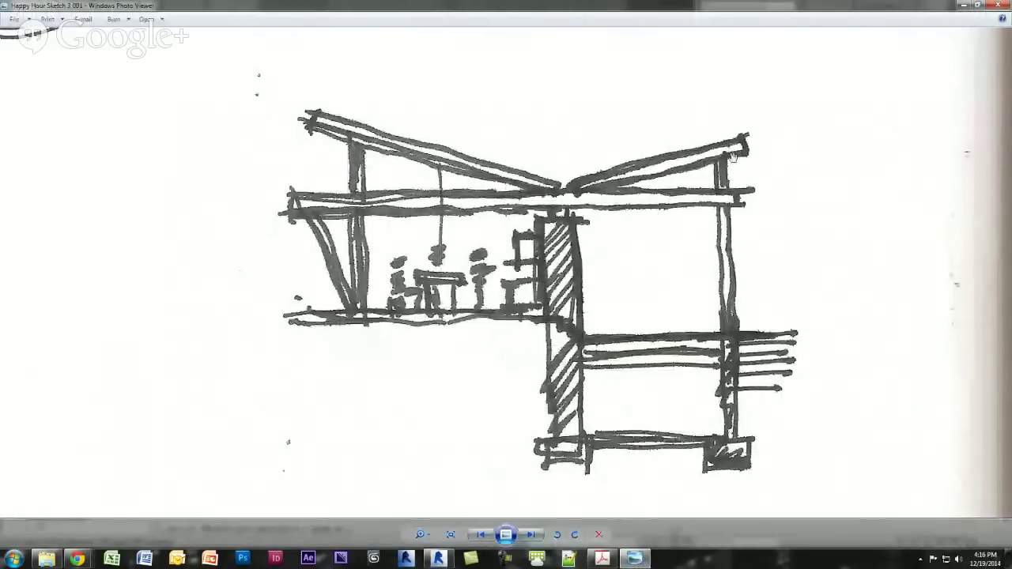
Flip between the section sketch and the floor-plan sketch in Photo Viewer
left_click(963, 6)
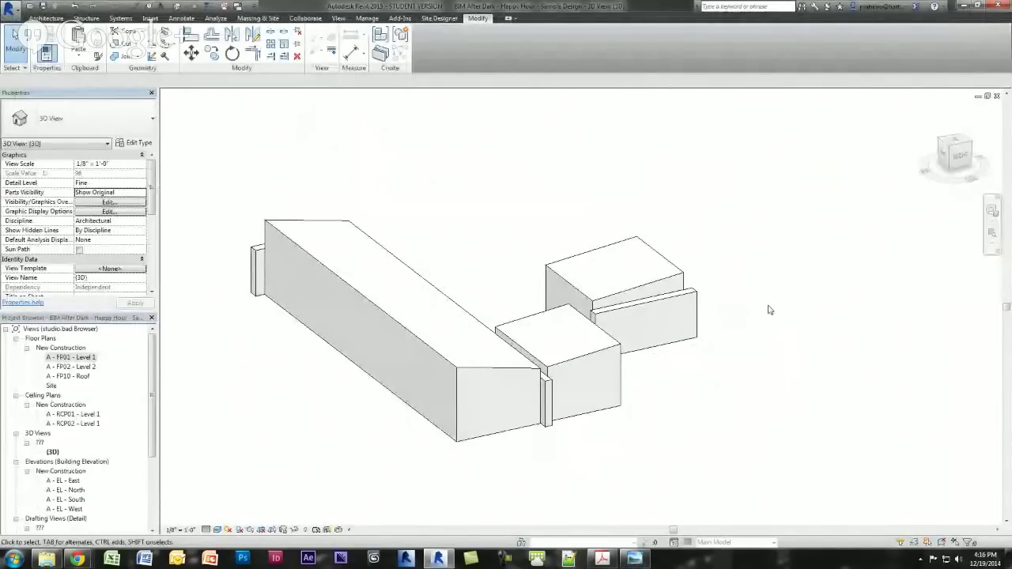
left_click(649, 562)
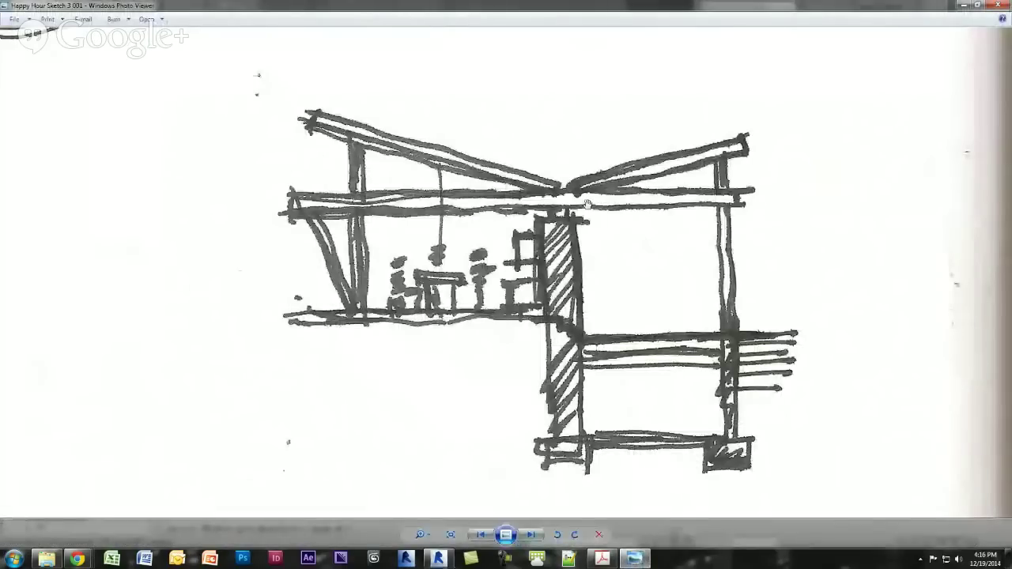
scroll(587, 204, "down", 5)
key("Right")
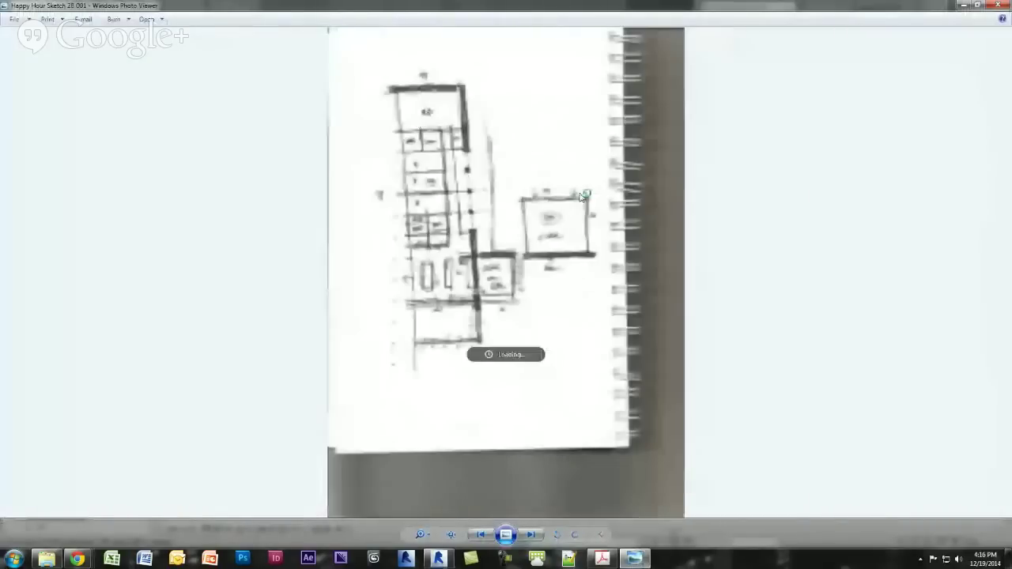
key("Left")
key("Right")
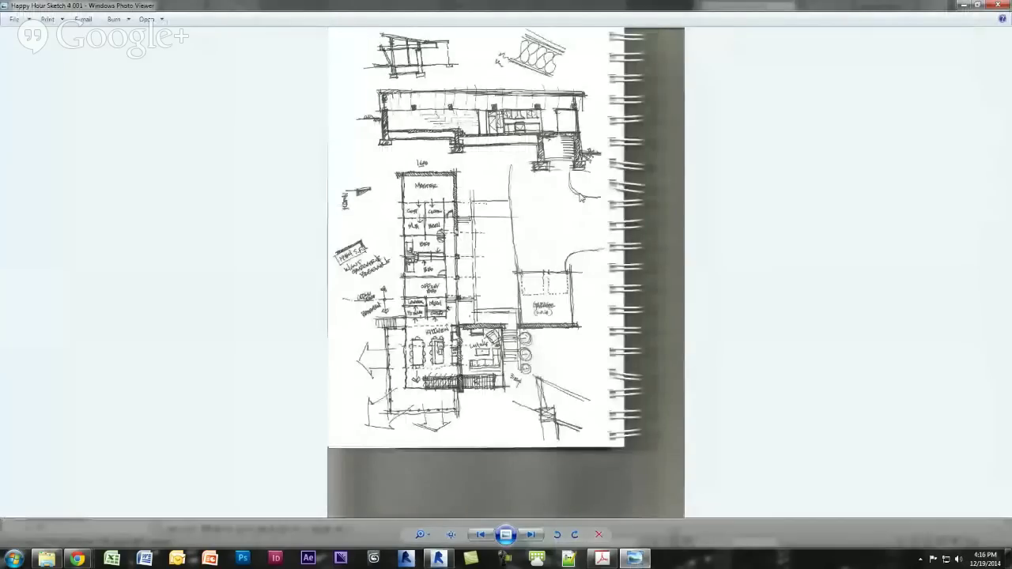
Zoom and pan over the section drawing, then minimize Photo Viewer
scroll(556, 143, "up", 3)
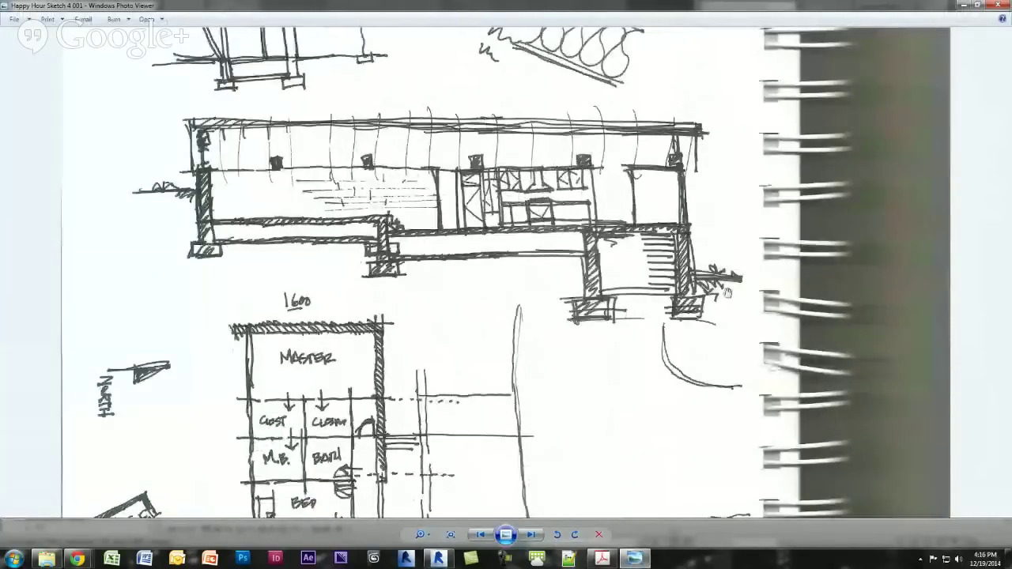
scroll(578, 344, "down", 3)
scroll(576, 480, "up", 3)
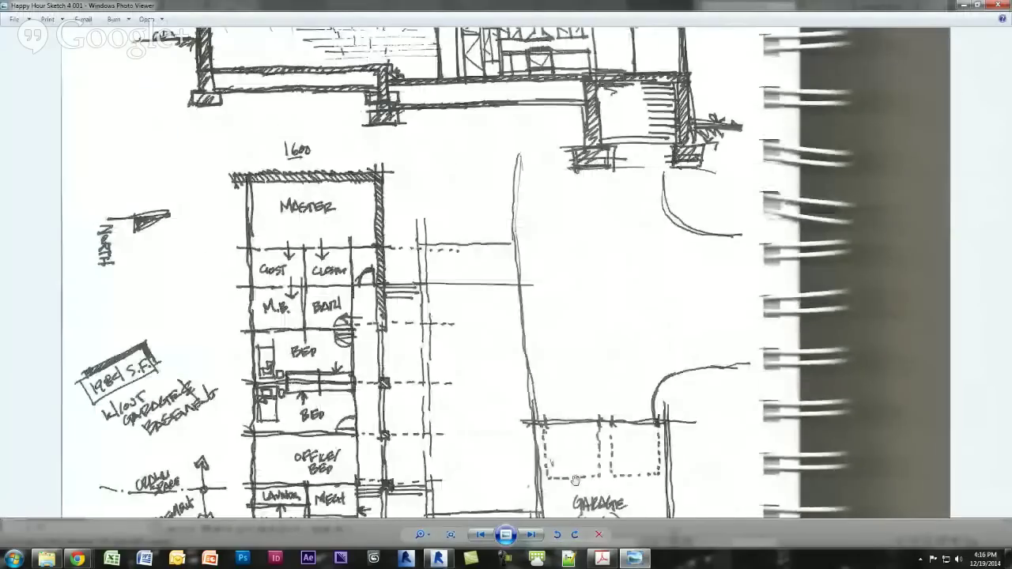
left_click_drag(575, 252, 575, 441)
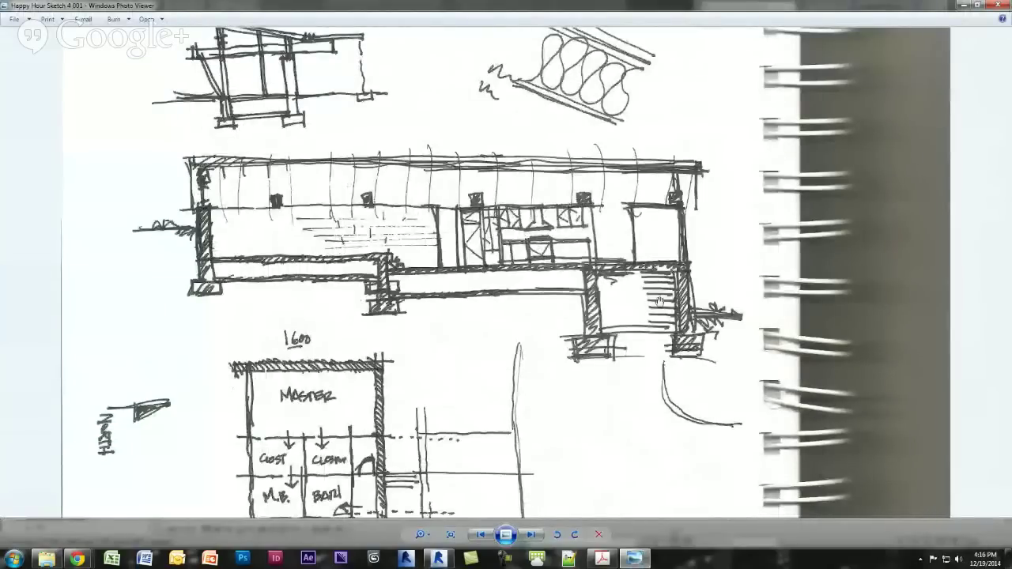
scroll(598, 289, "down", 3)
scroll(456, 449, "up", 2)
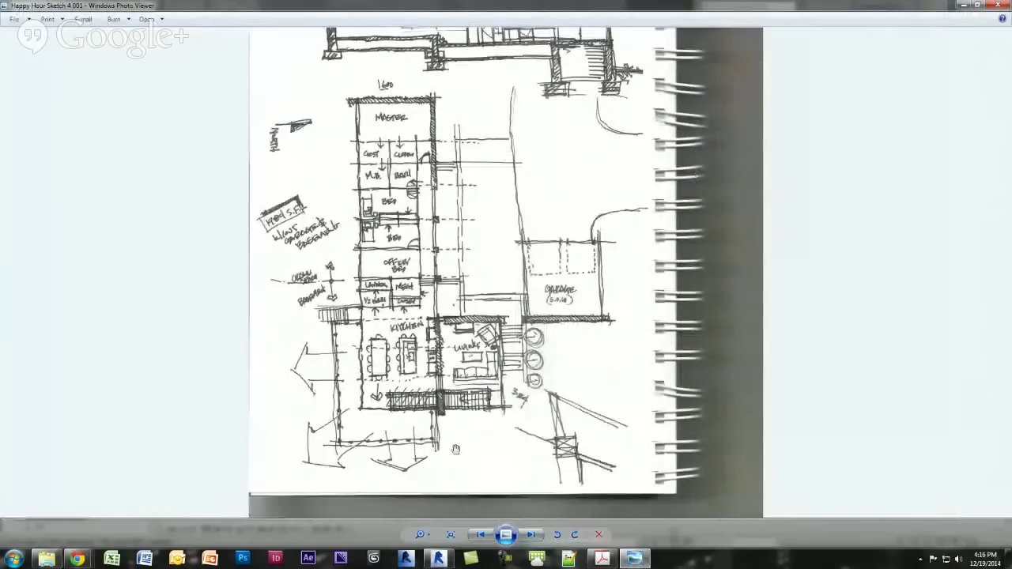
left_click_drag(510, 404, 514, 488)
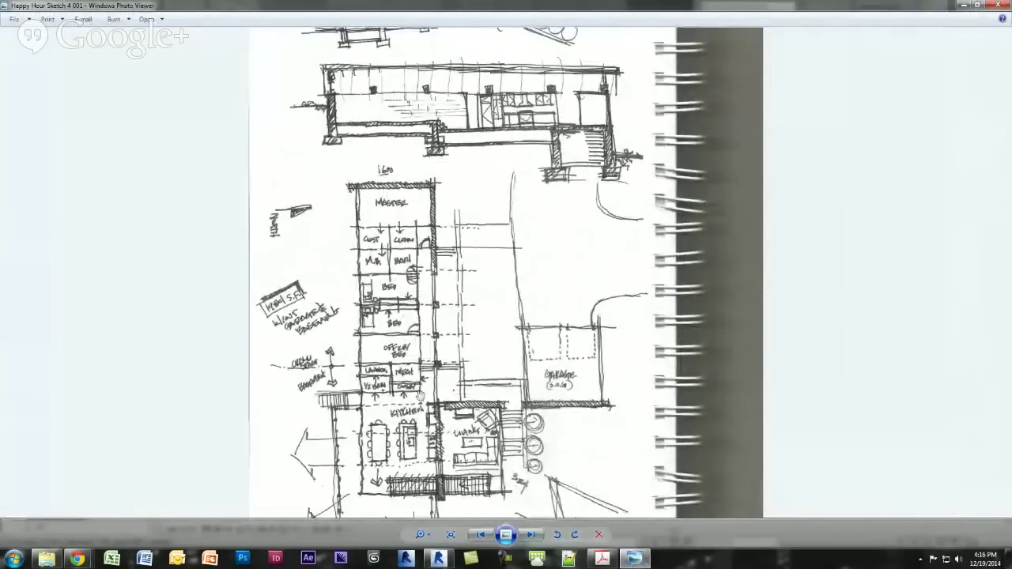
scroll(606, 354, "down", 1)
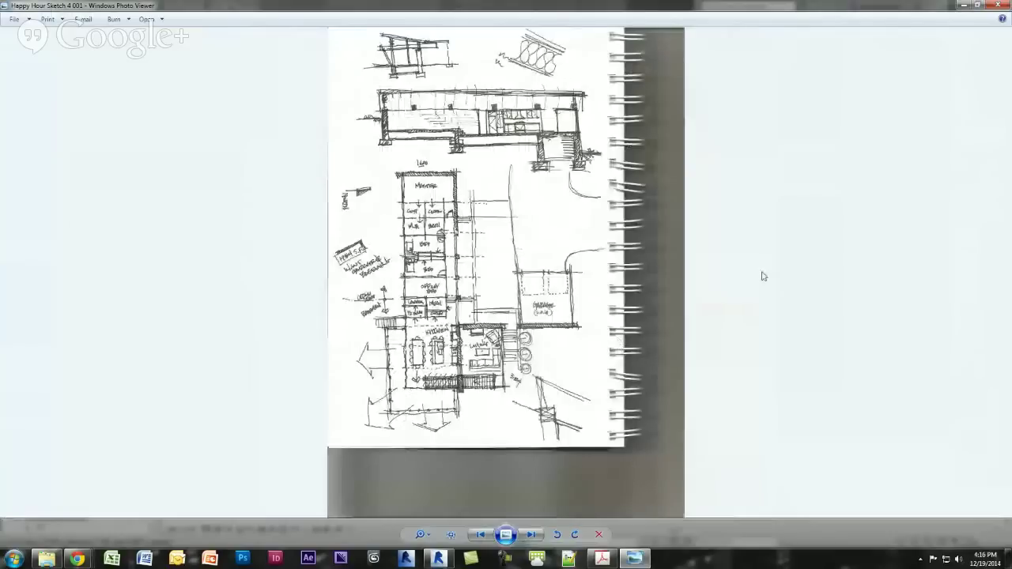
left_click(965, 5)
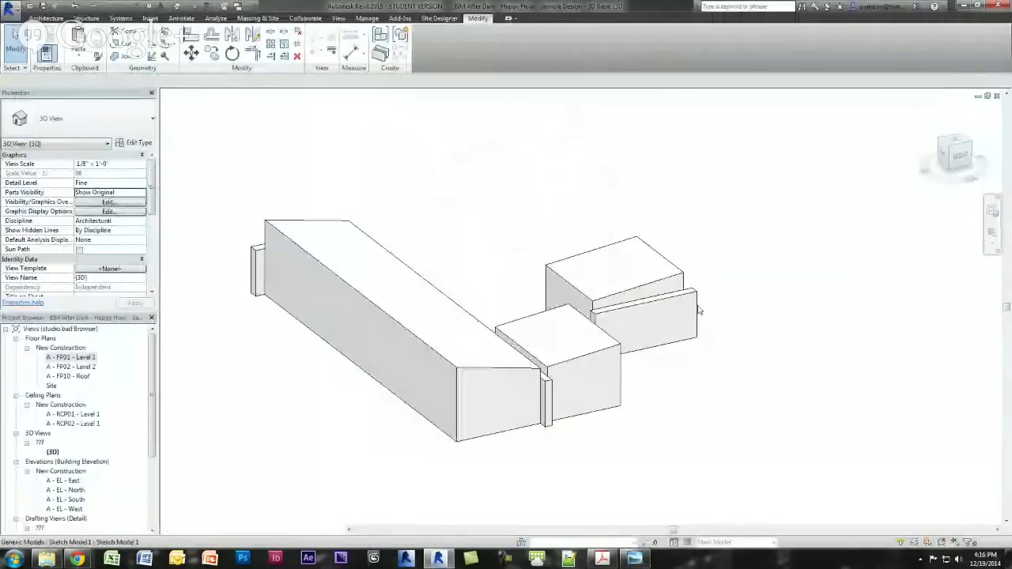
Open the Site plan and delete the selected property line
scroll(498, 261, "down", 1)
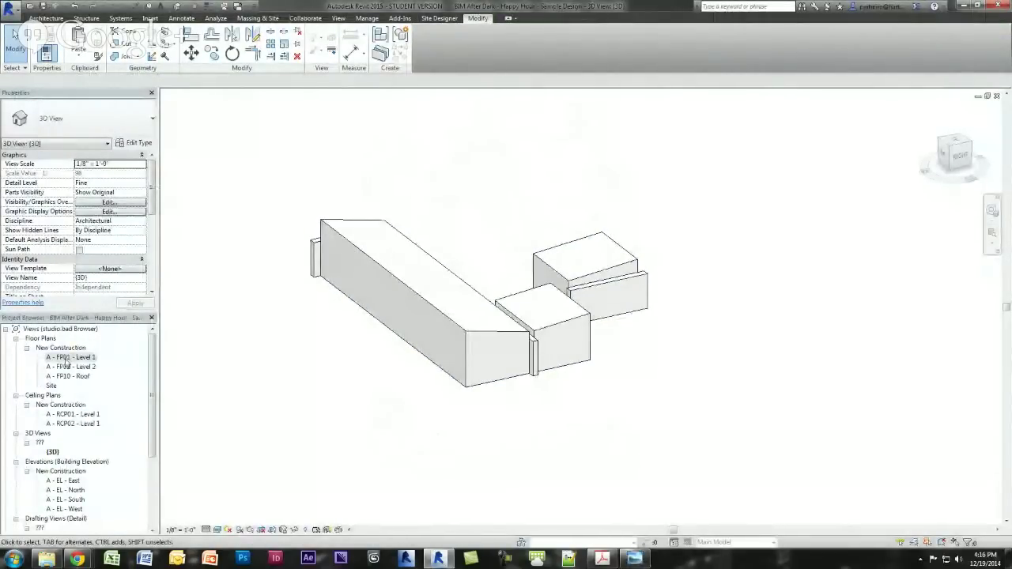
double_click(52, 386)
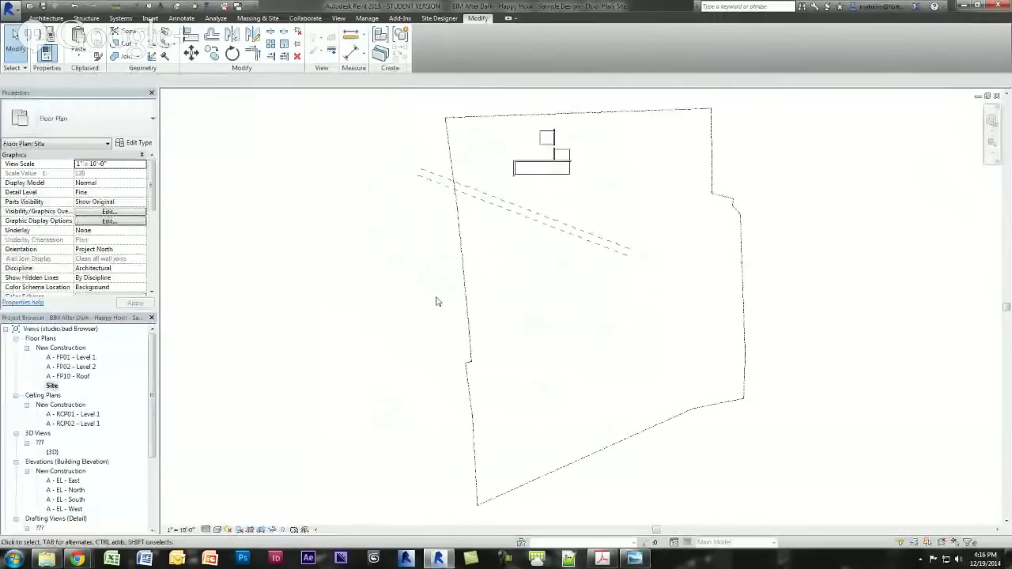
scroll(457, 267, "up", 1)
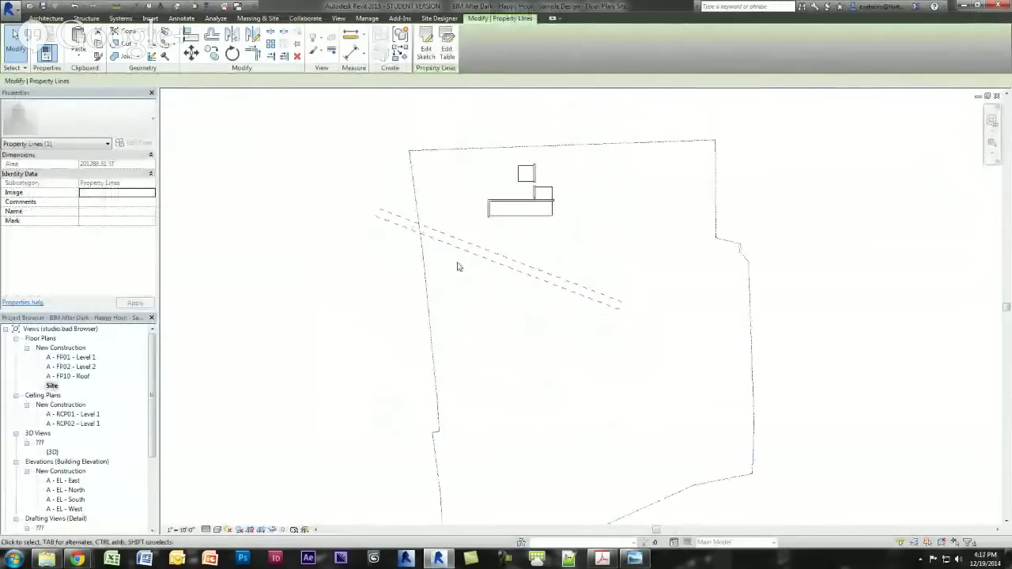
key("Delete")
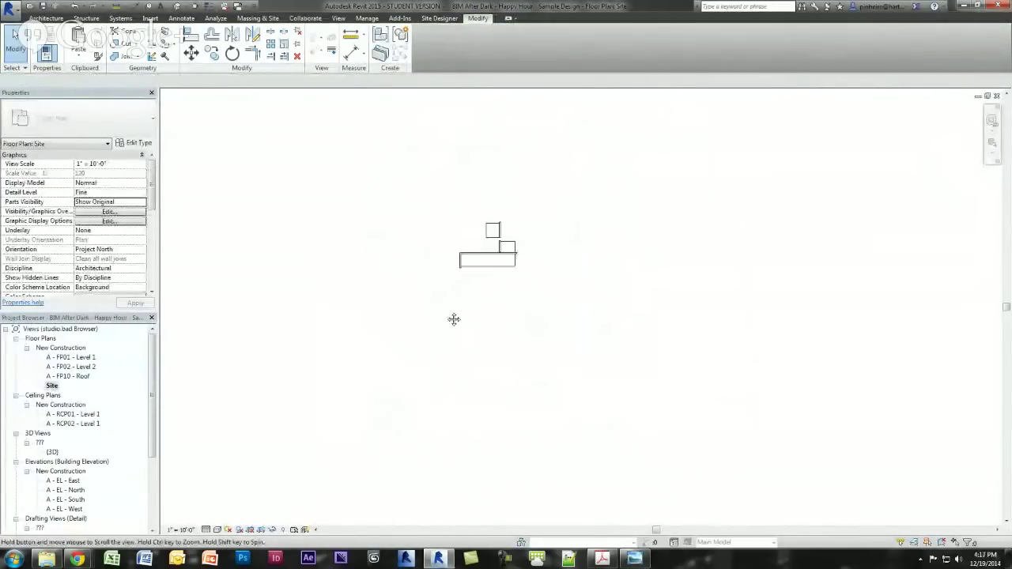
Start a toposurface from Massing & Site and place five points along the site's left edge
scroll(464, 220, "up", 3)
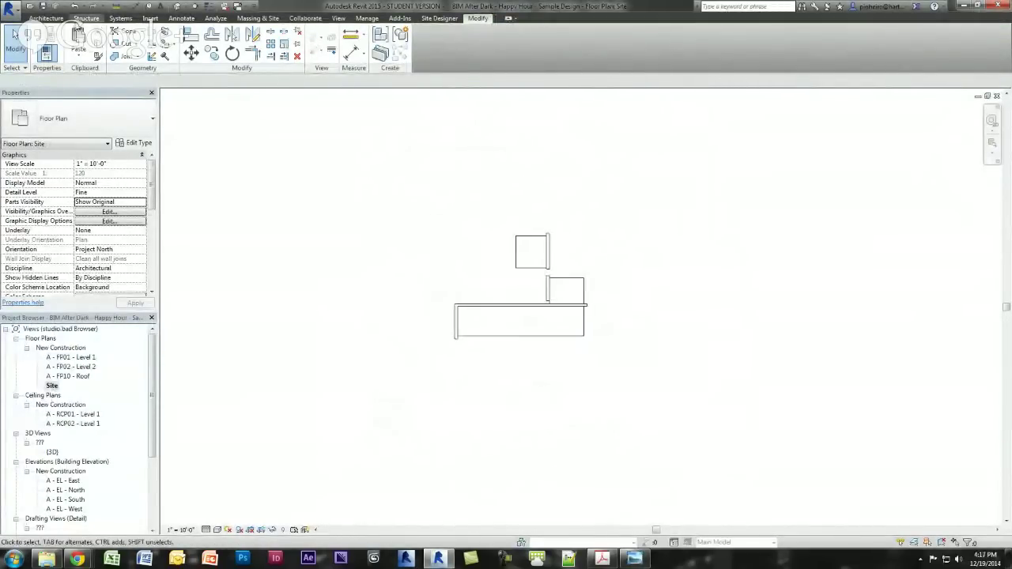
left_click(46, 18)
left_click(258, 17)
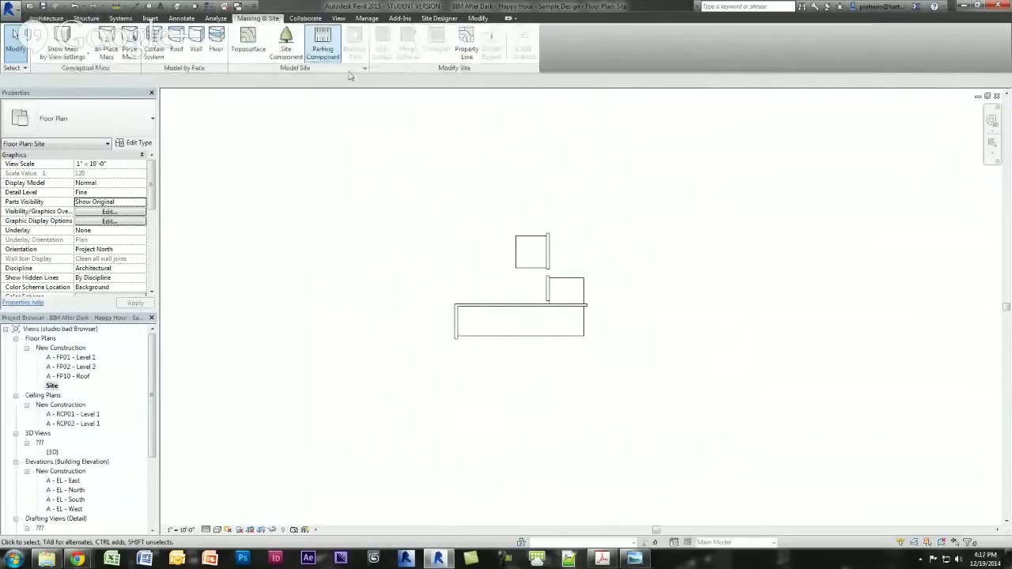
left_click(249, 41)
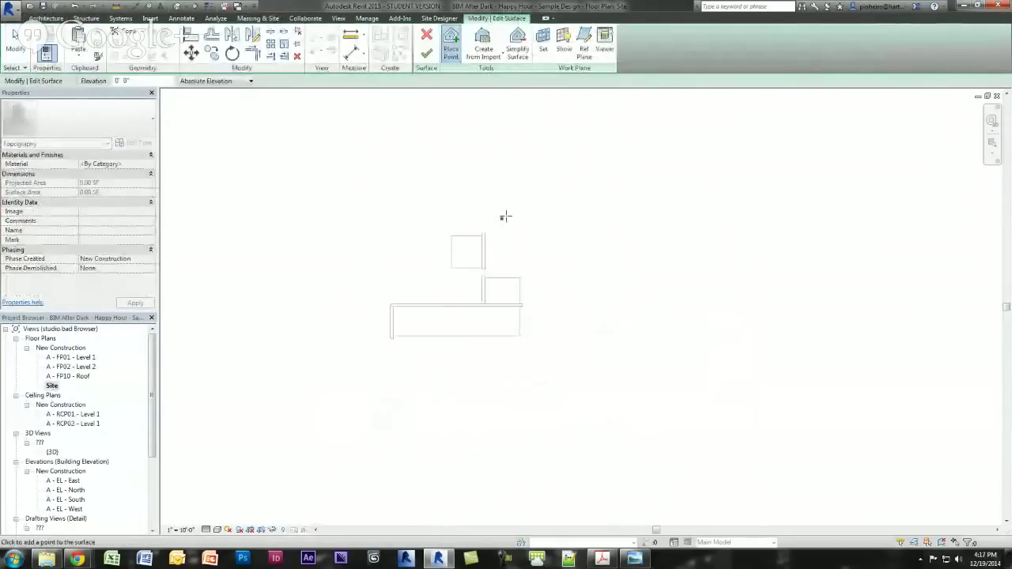
scroll(312, 178, "down", 2)
middle_click_drag(311, 179, 441, 187)
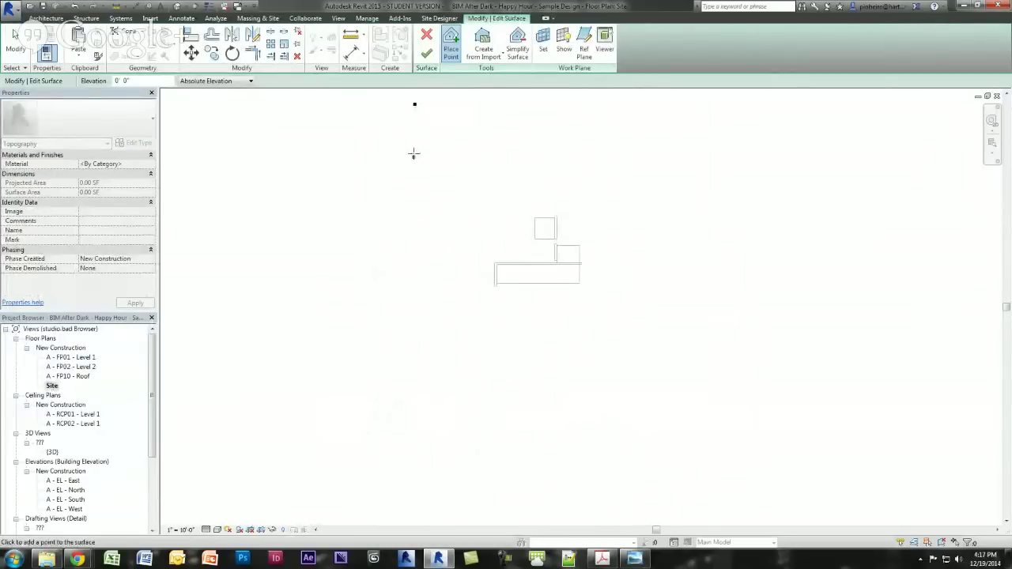
left_click(413, 161)
left_click(415, 235)
left_click(401, 334)
left_click(407, 409)
left_click(404, 466)
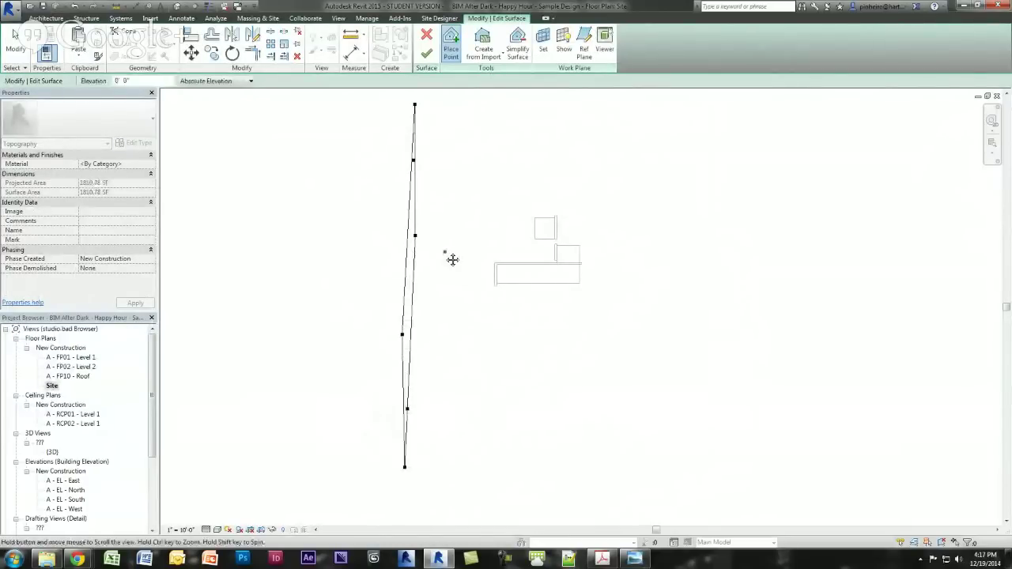
Place six topography points down the right side of the building
middle_click_drag(452, 259, 439, 250)
middle_click_drag(570, 264, 519, 264)
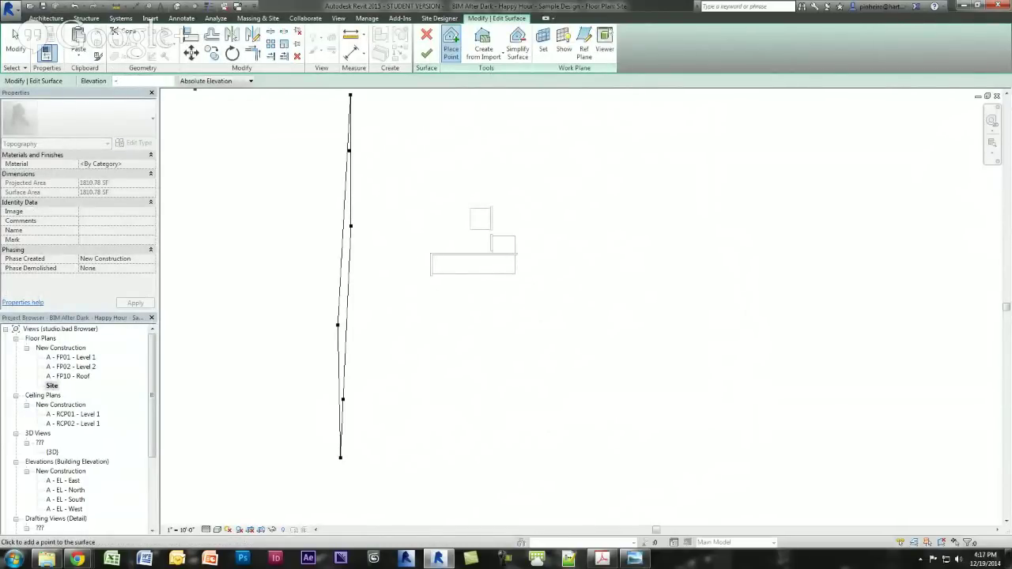
left_click(521, 100)
left_click(532, 217)
left_click(535, 297)
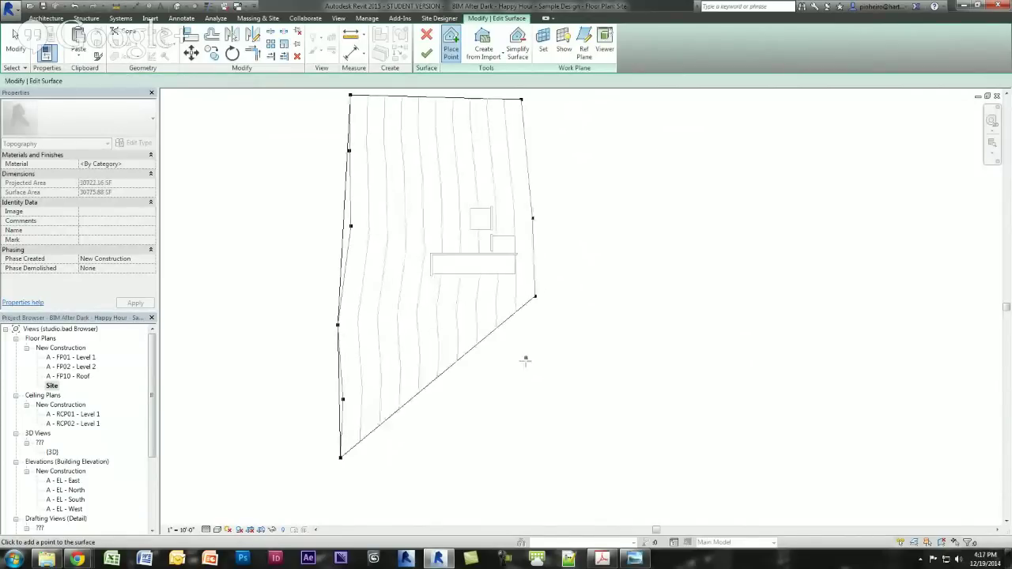
left_click(526, 366)
left_click(521, 445)
left_click(521, 472)
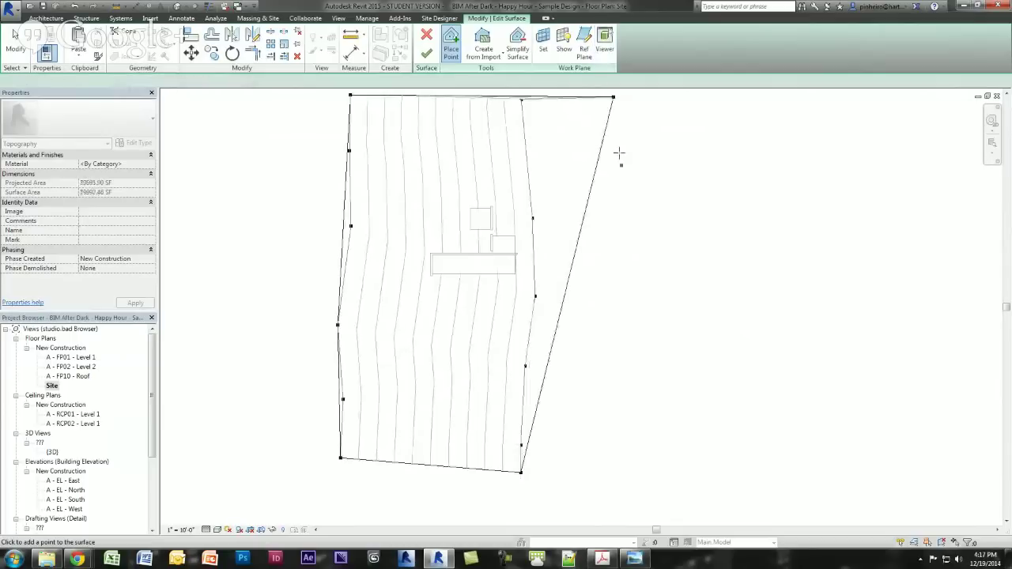
Extend the surface rightward with four points, then three points along the new edge
left_click(628, 219)
left_click(630, 375)
left_click(630, 437)
left_click(633, 459)
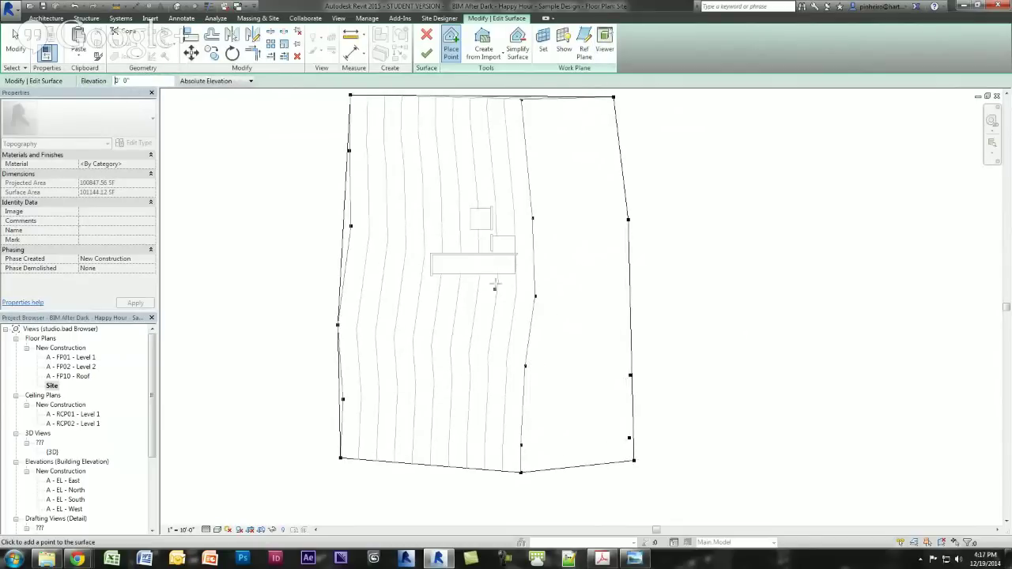
left_click(423, 100)
left_click(423, 186)
left_click(428, 249)
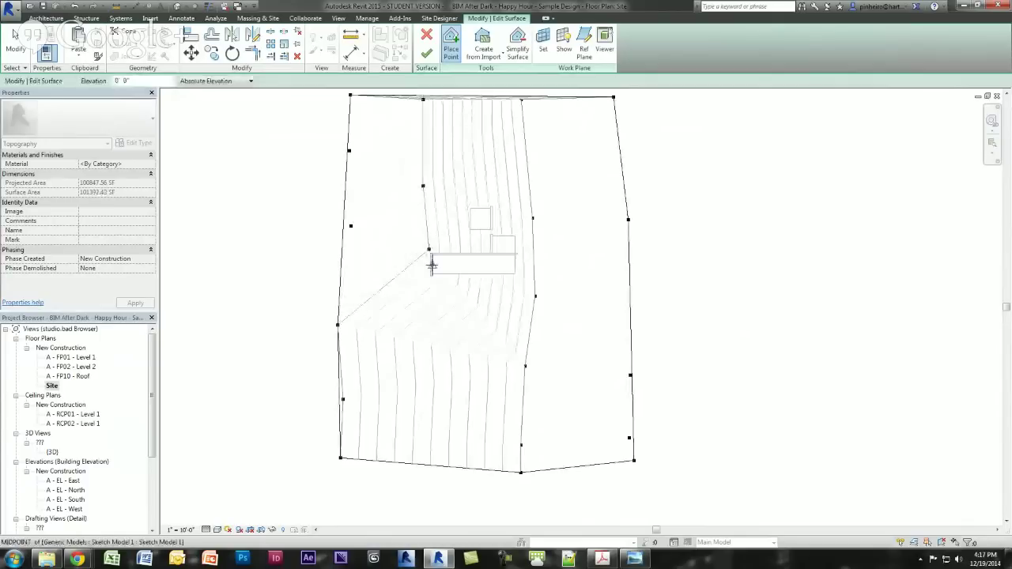
Add four interior points to reshape contours, finish the surface, and view it in {3D}
left_click(425, 317)
left_click(423, 354)
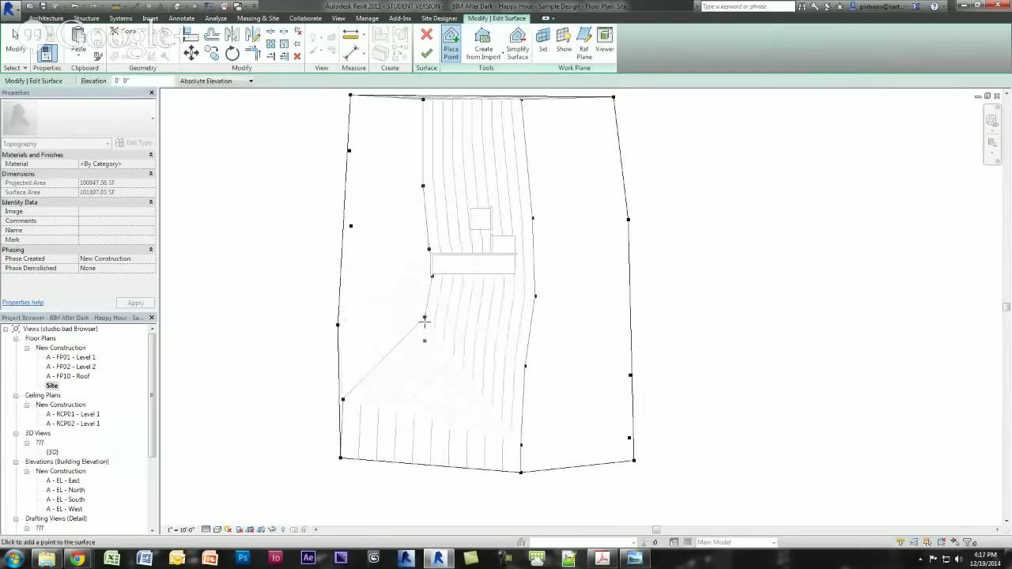
left_click(422, 427)
left_click(412, 475)
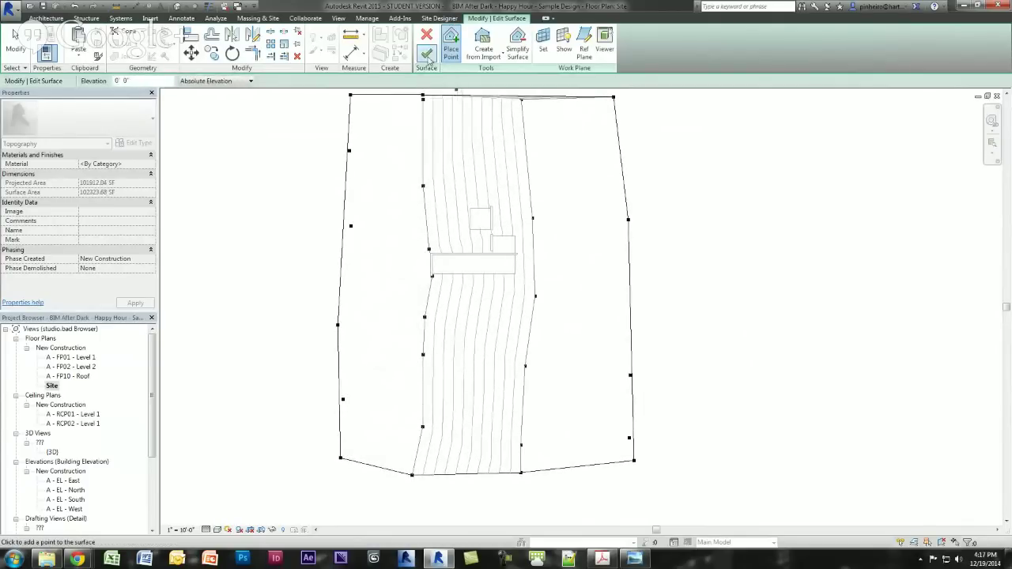
left_click(426, 53)
left_click(179, 6)
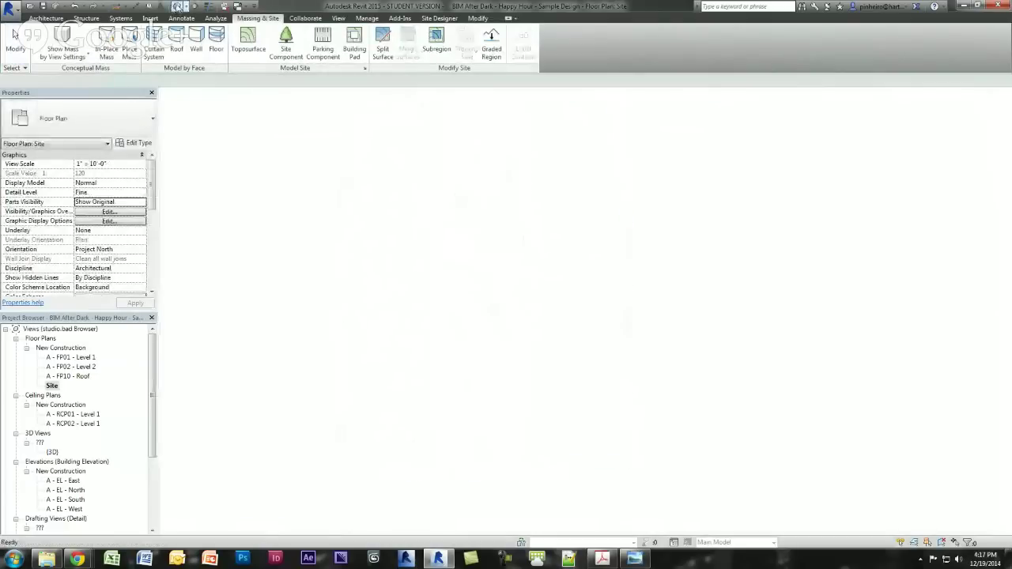
scroll(678, 214, "down", 1)
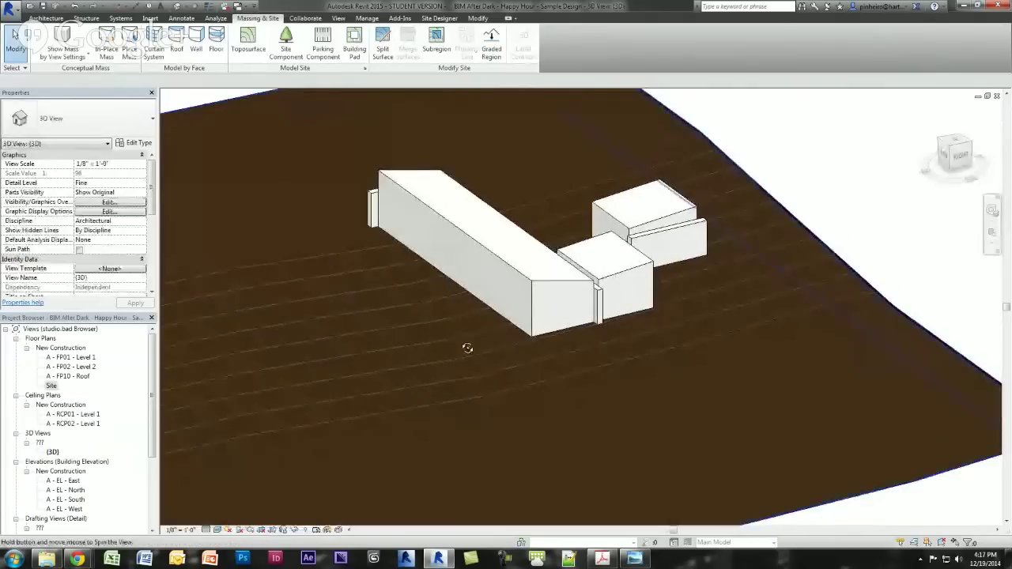
Orbit the terrain and edit the Sketch Model in place
scroll(506, 350, "down", 3)
middle_click_drag(506, 350, 528, 369, "shift")
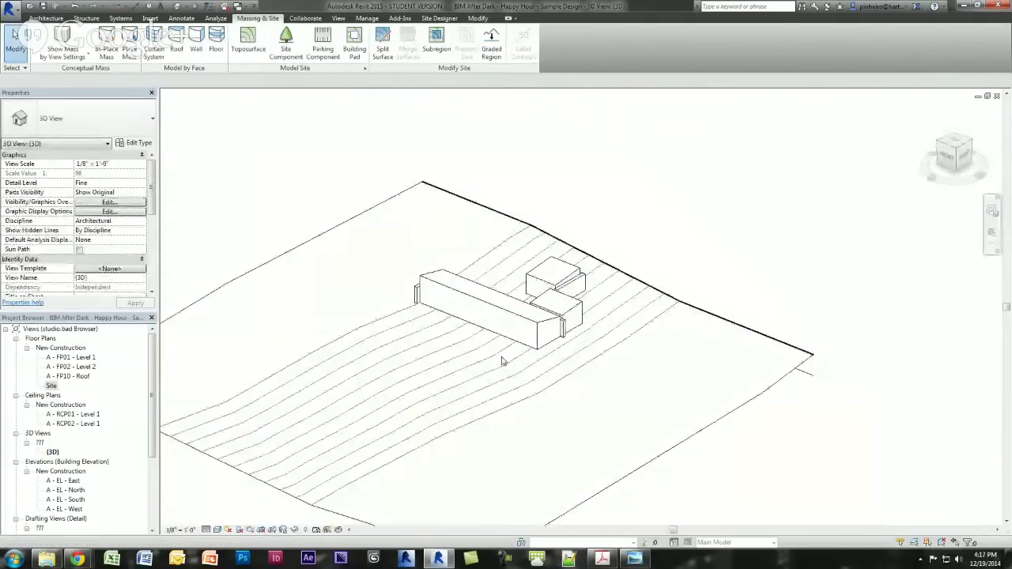
scroll(619, 362, "up", 2)
mouse_move(618, 363)
middle_mouse_down("shift")
mouse_move(628, 276)
mouse_move(718, 220)
mouse_move(763, 135)
mouse_move(666, 196)
middle_mouse_up("shift")
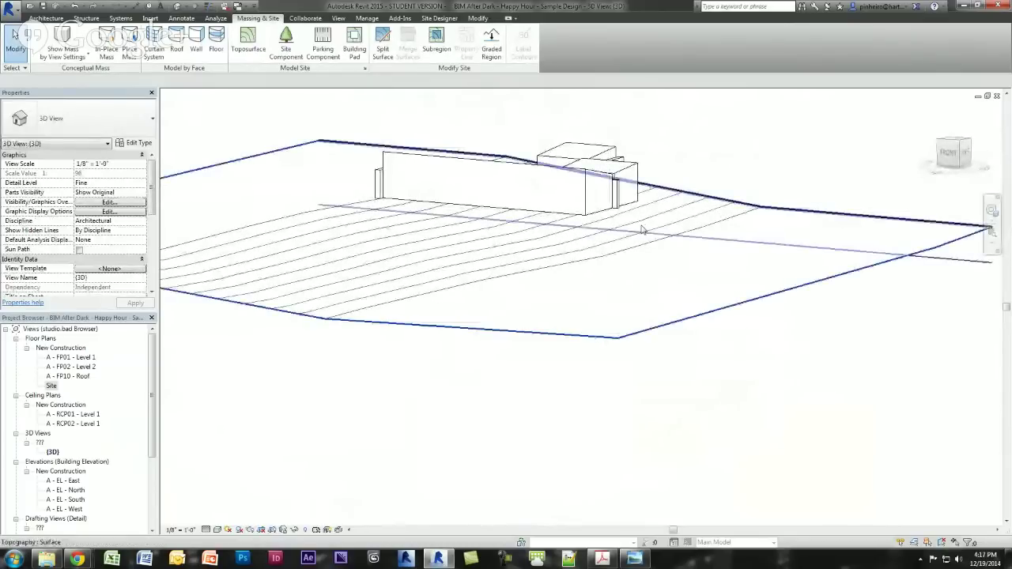
mouse_move(642, 230)
middle_mouse_down("shift")
mouse_move(633, 253)
mouse_move(594, 193)
middle_mouse_up("shift")
left_click(589, 200)
scroll(601, 203, "up", 3)
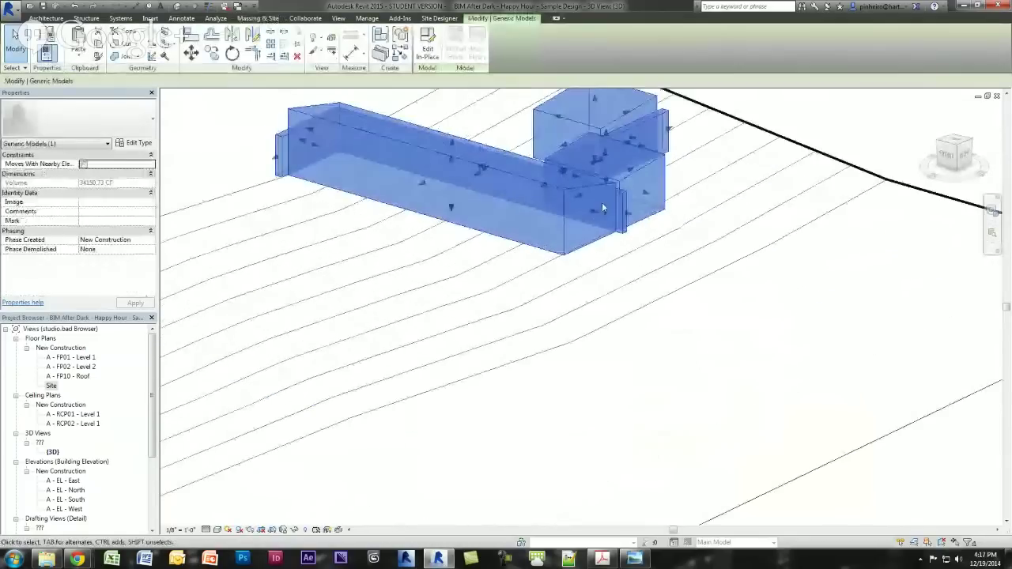
double_click(455, 213)
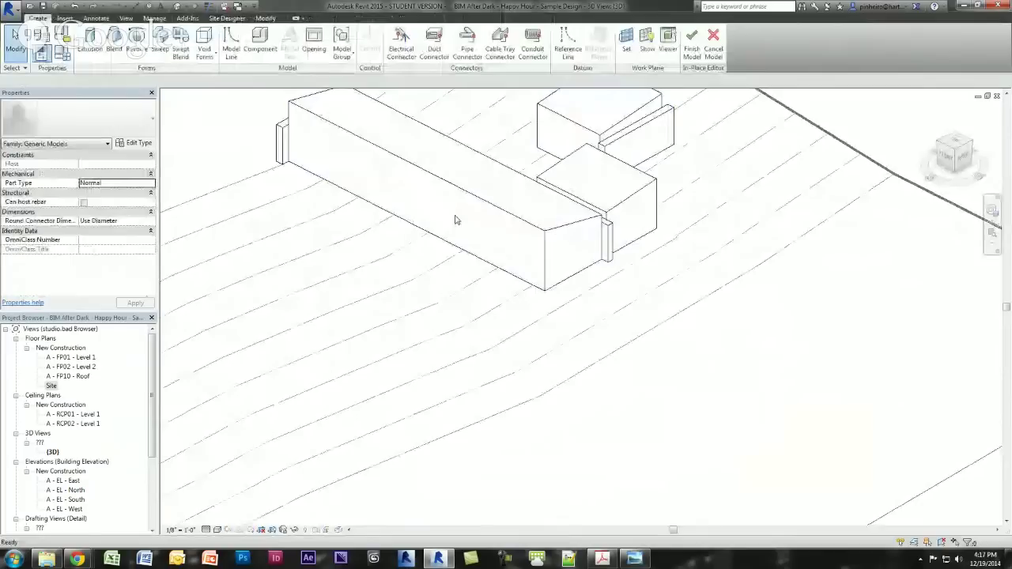
scroll(447, 237, "up", 1)
Drag the long extrusion down into the terrain and inspect the small box
left_click(487, 262)
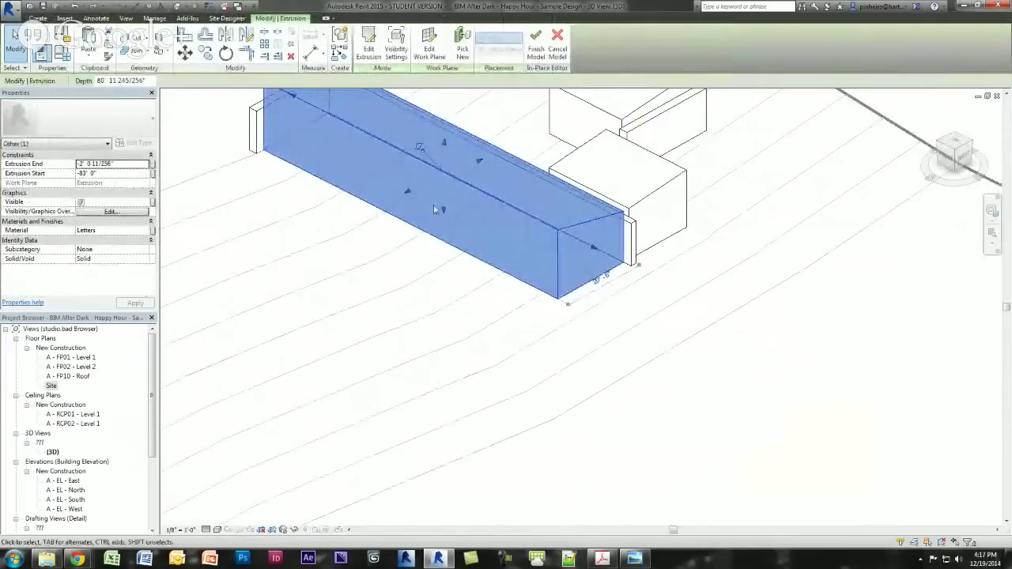
left_click_drag(443, 208, 431, 264)
left_click(638, 228)
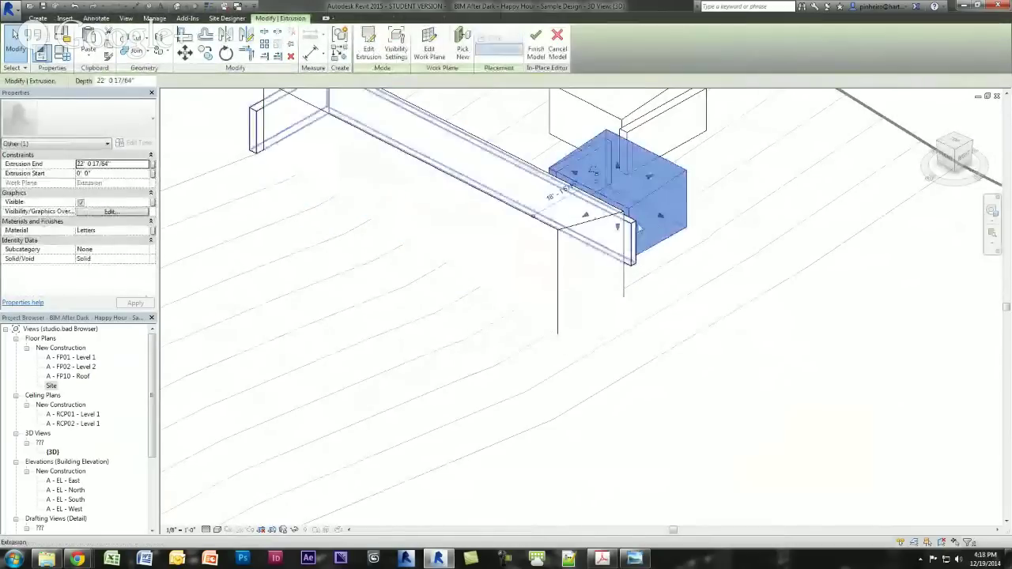
middle_click_drag(638, 229, 458, 251, "shift")
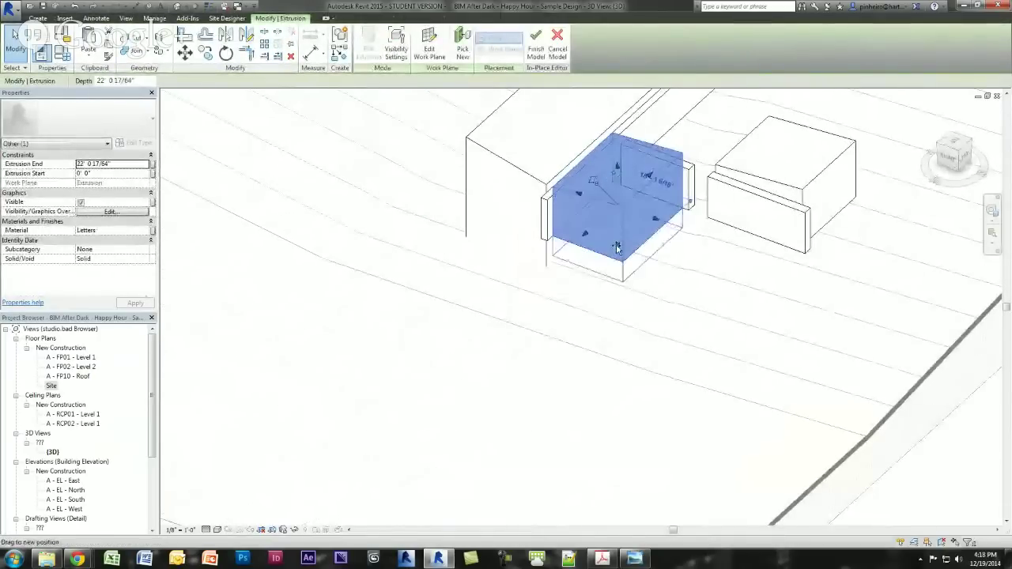
left_click(531, 347)
middle_click_drag(488, 339, 608, 251, "shift")
Check the long extrusion below grade and finish the sketch model
left_click(595, 251)
scroll(589, 255, "up", 2)
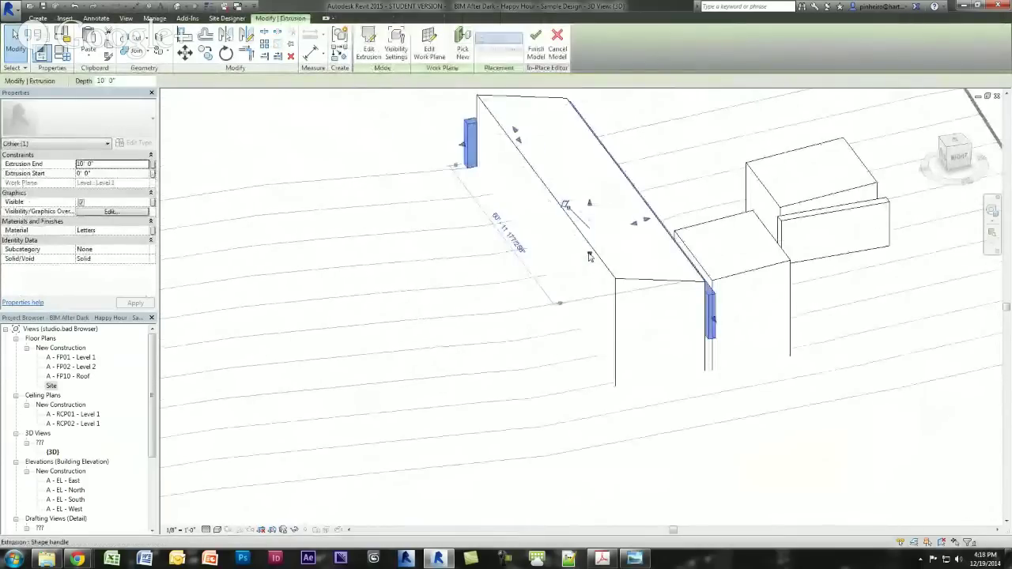
left_click(601, 314)
scroll(601, 314, "down", 1)
scroll(601, 314, "down", 2)
middle_click_drag(616, 327, 620, 238, "shift")
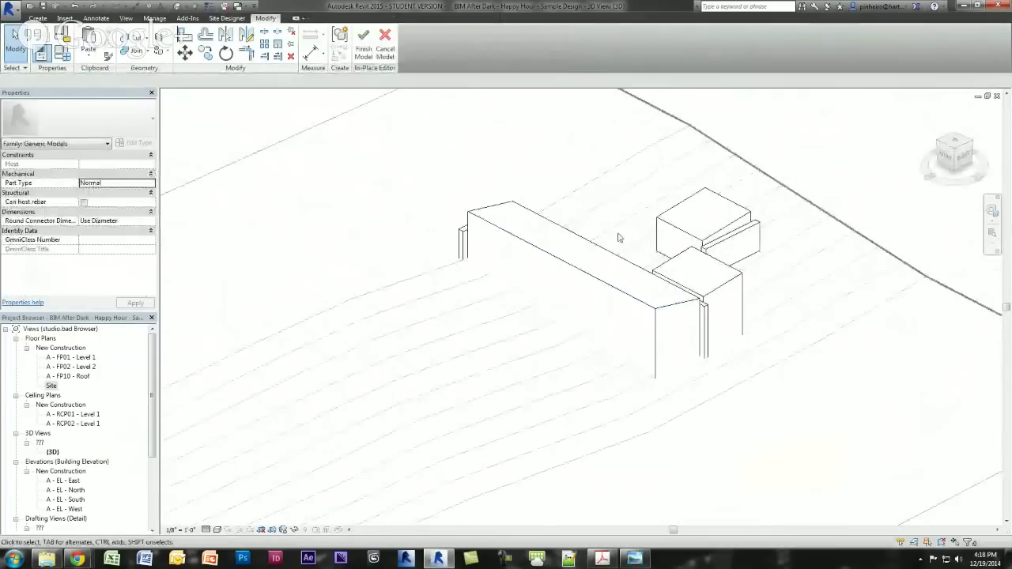
left_click(370, 54)
middle_click_drag(711, 308, 704, 362, "shift")
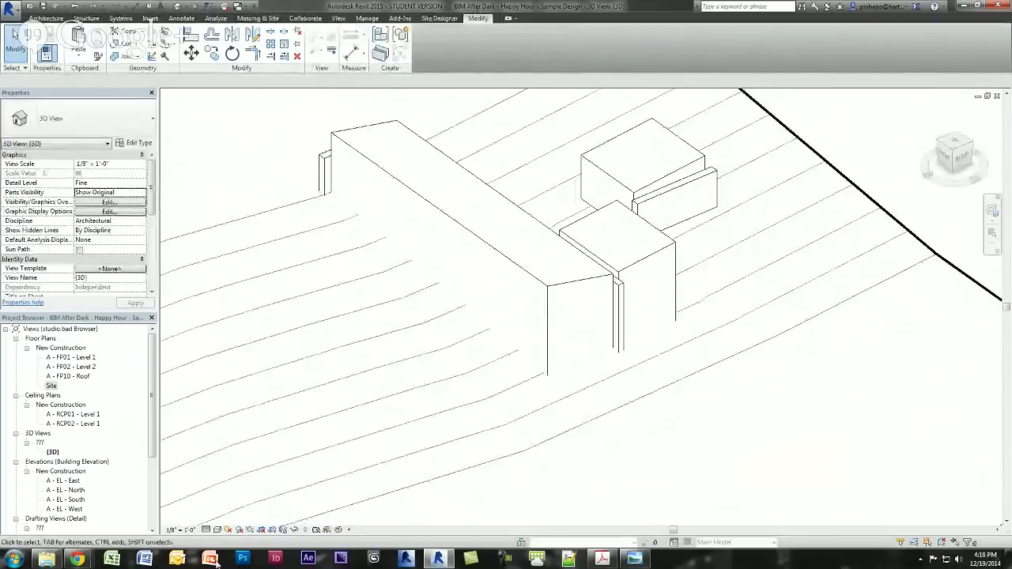
Turn on cast and ambient shadows with anti-aliasing; set sun 70, ambient light 50, shadows 20
left_click(216, 530)
left_click(261, 449)
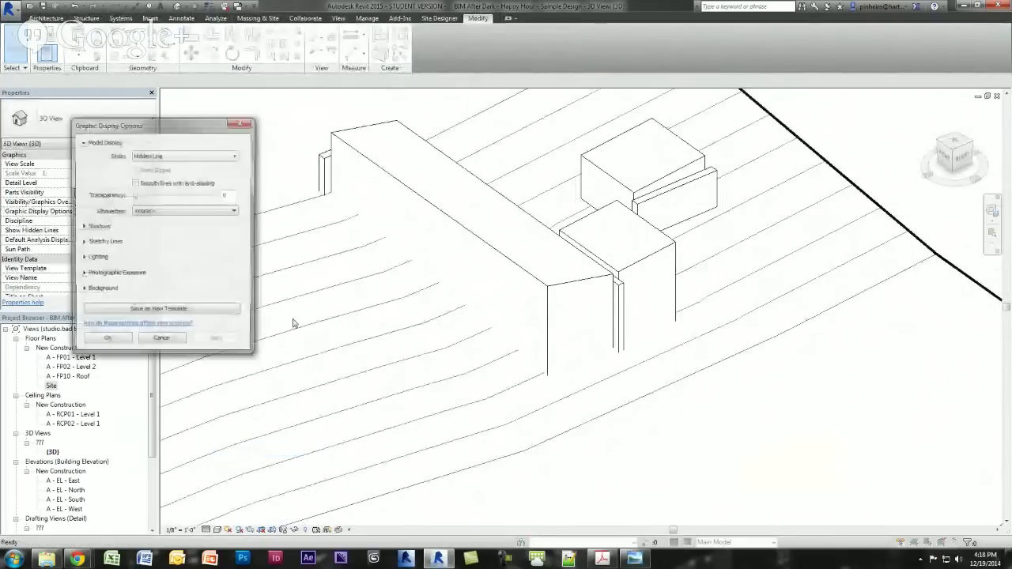
left_click(83, 227)
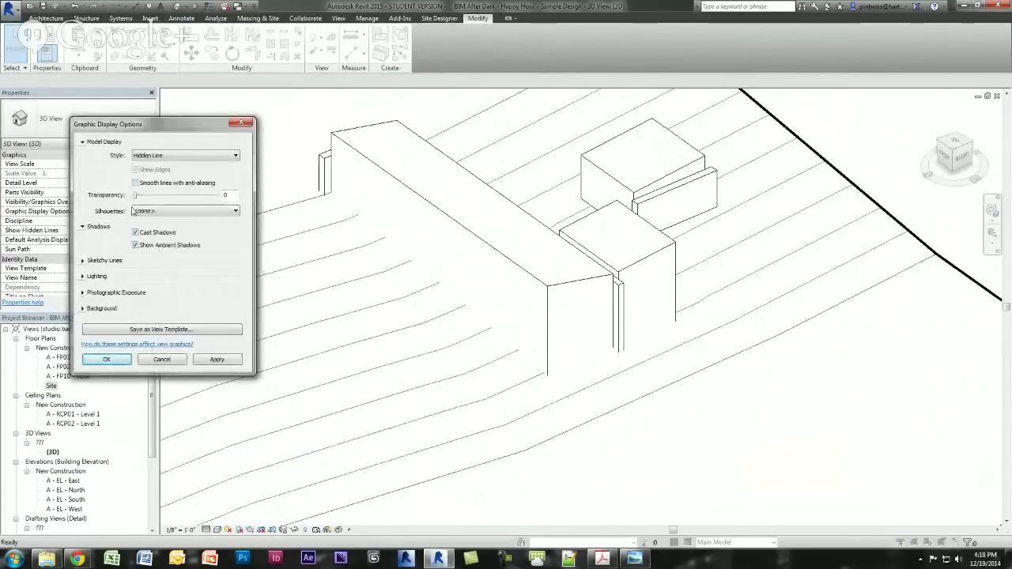
left_click(83, 276)
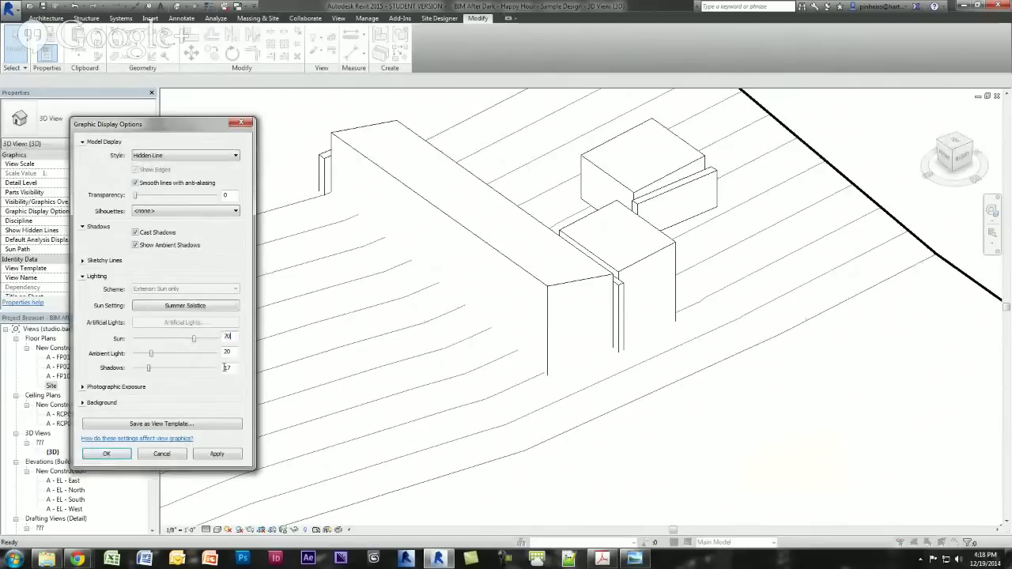
left_click(217, 454)
key("Return")
middle_click_drag(575, 422, 650, 455, "shift")
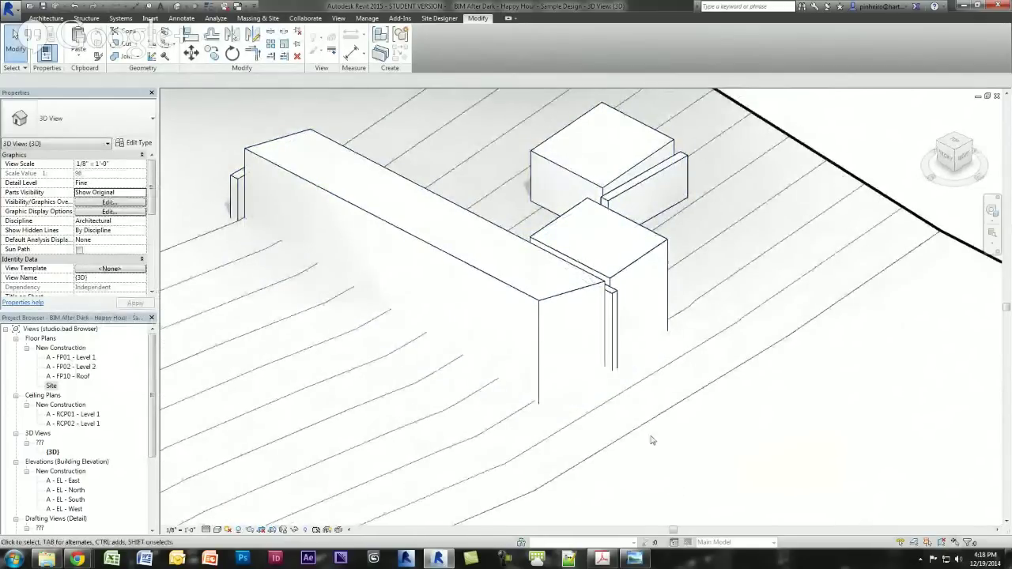
scroll(651, 440, "down", 3)
scroll(641, 272, "up", 1)
left_click(608, 271)
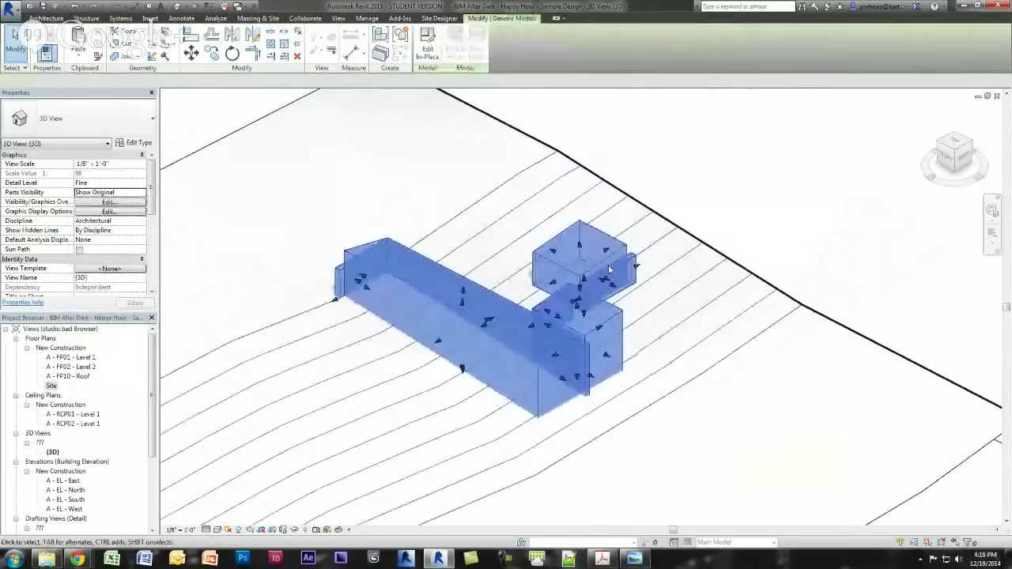
middle_click_drag(609, 271, 598, 380, "shift")
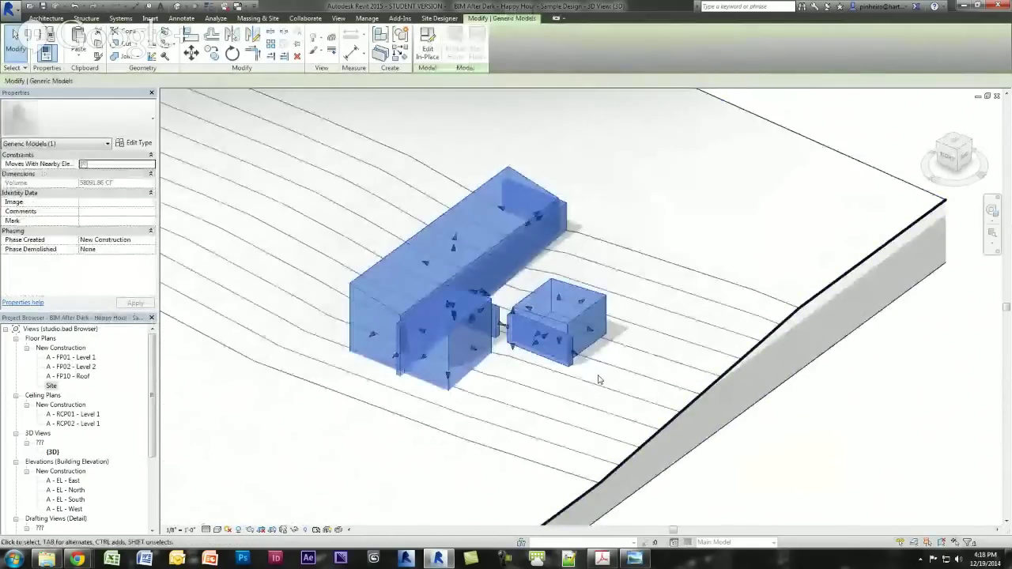
scroll(598, 380, "up", 2)
double_click(518, 353)
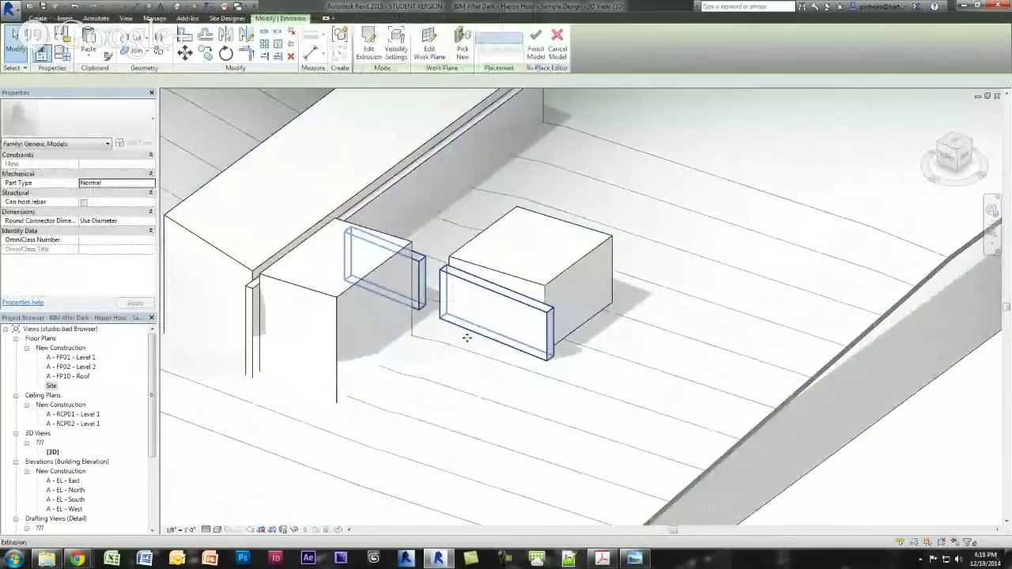
left_click(514, 352)
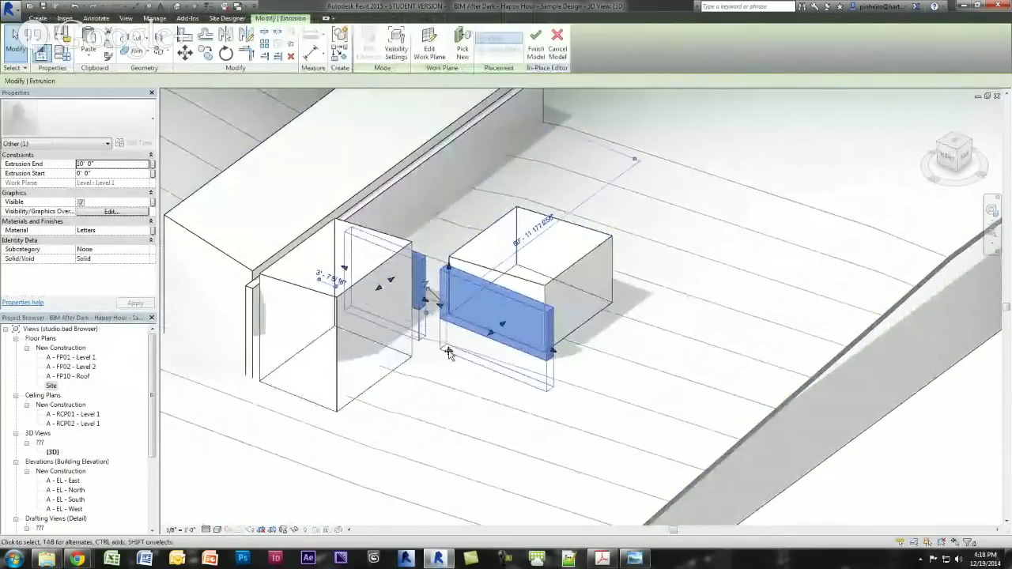
left_click(502, 340)
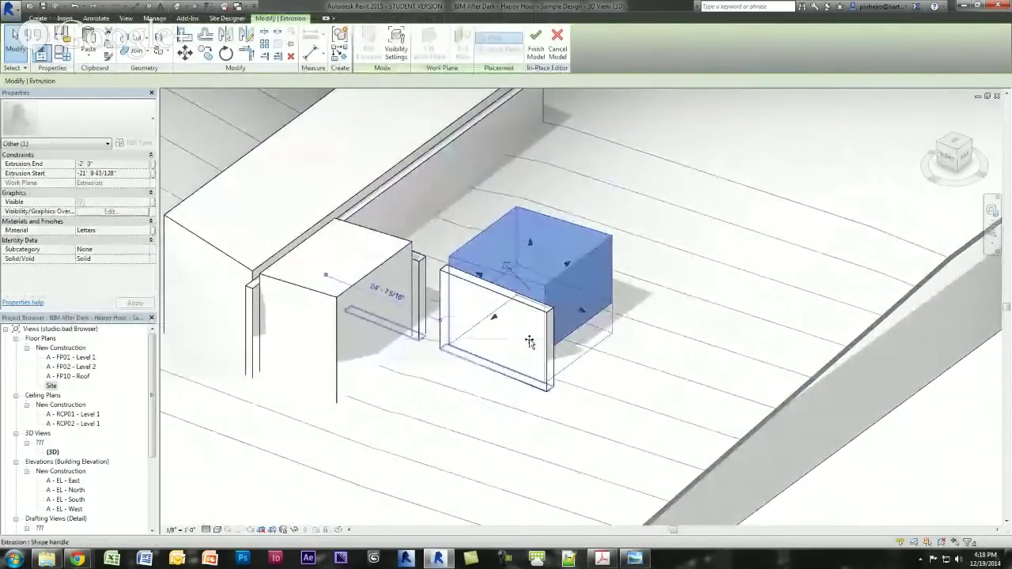
key("Escape")
middle_click_drag(530, 342, 601, 396, "shift")
scroll(601, 395, "down", 4)
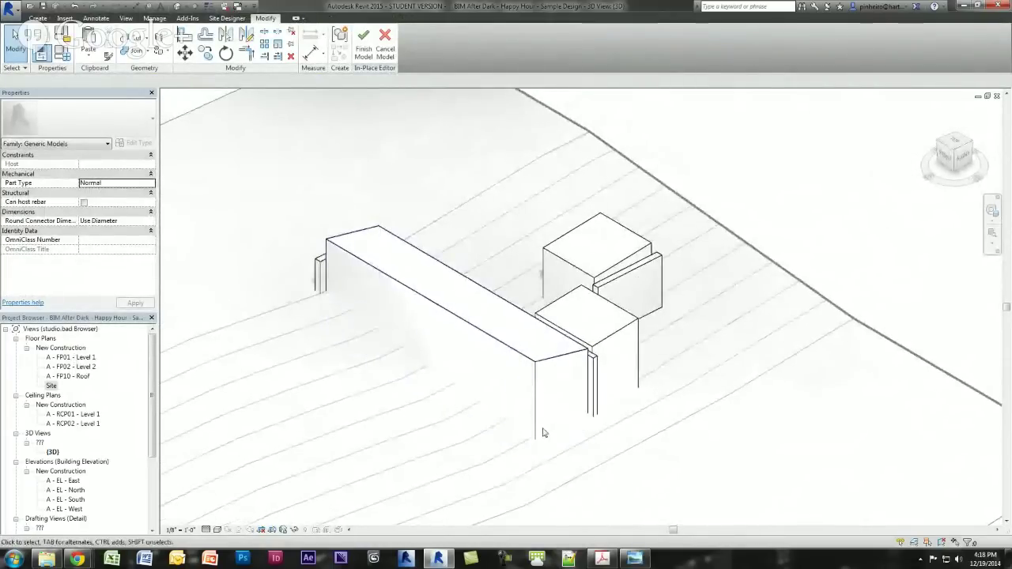
middle_click_drag(542, 429, 567, 426, "shift")
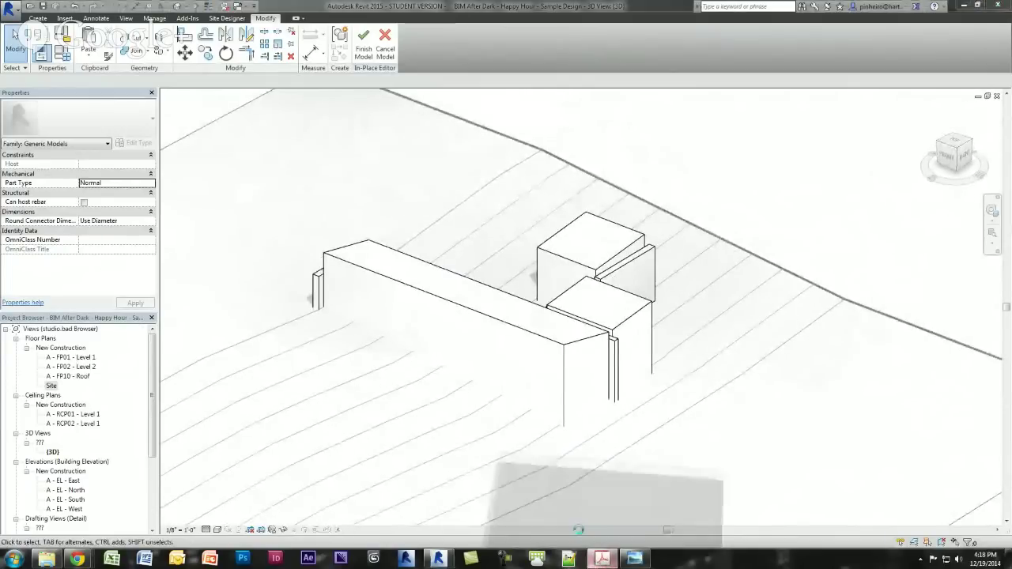
left_click(599, 559)
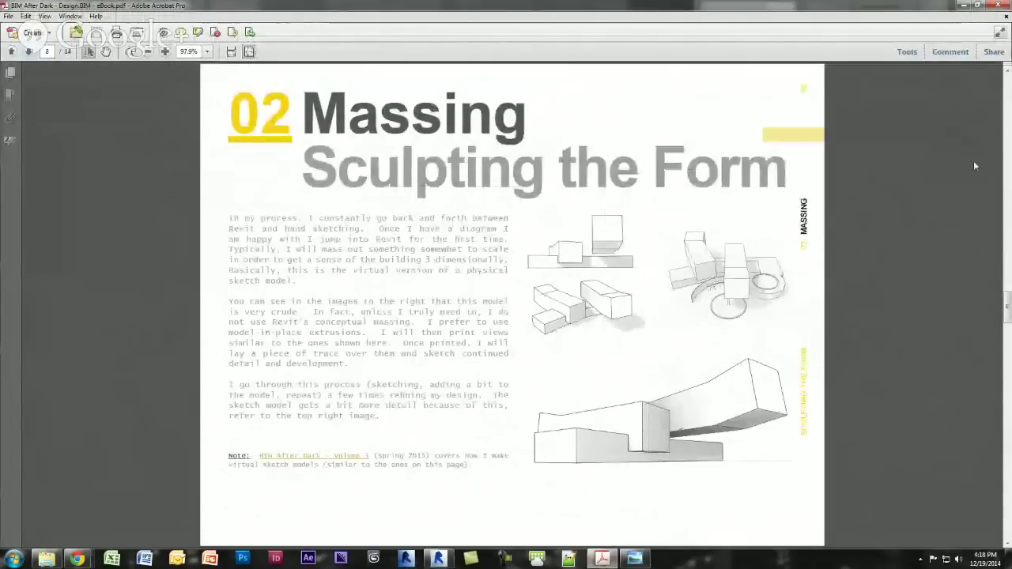
left_click(962, 5)
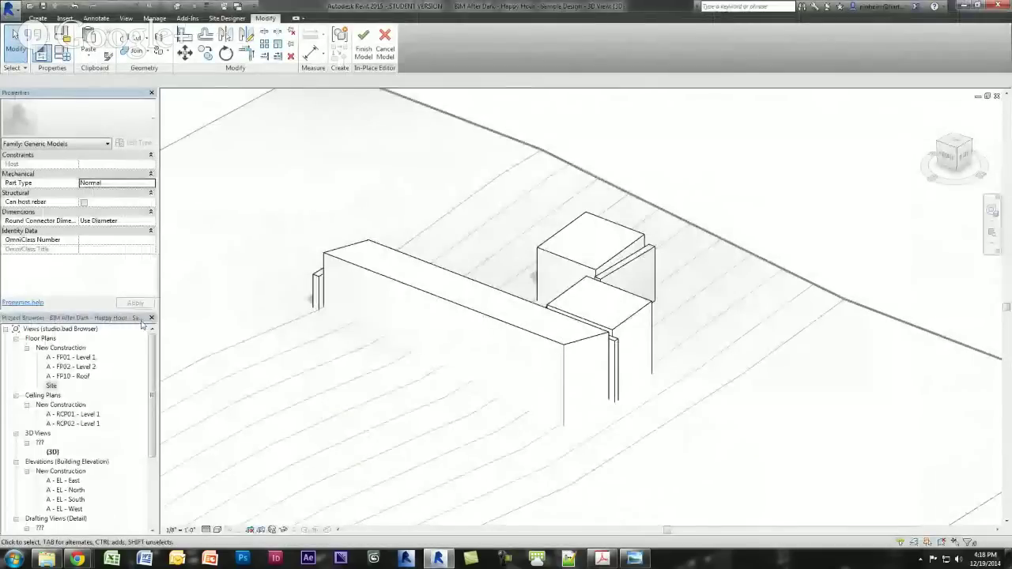
In the A - FP01 - Level 1 plan, finish the in-place massing model
double_click(70, 357)
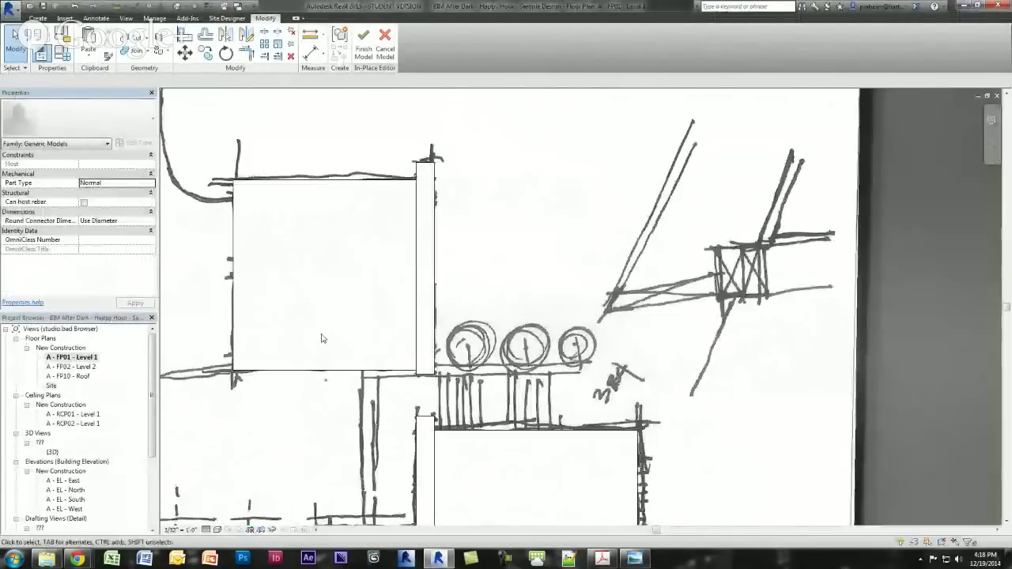
scroll(365, 340, "down", 10)
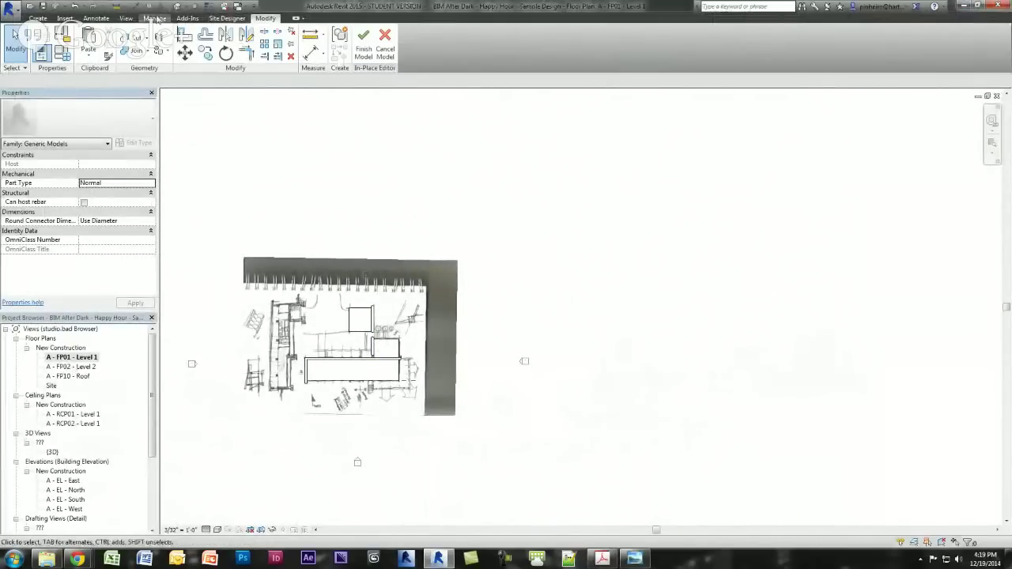
left_click(124, 19)
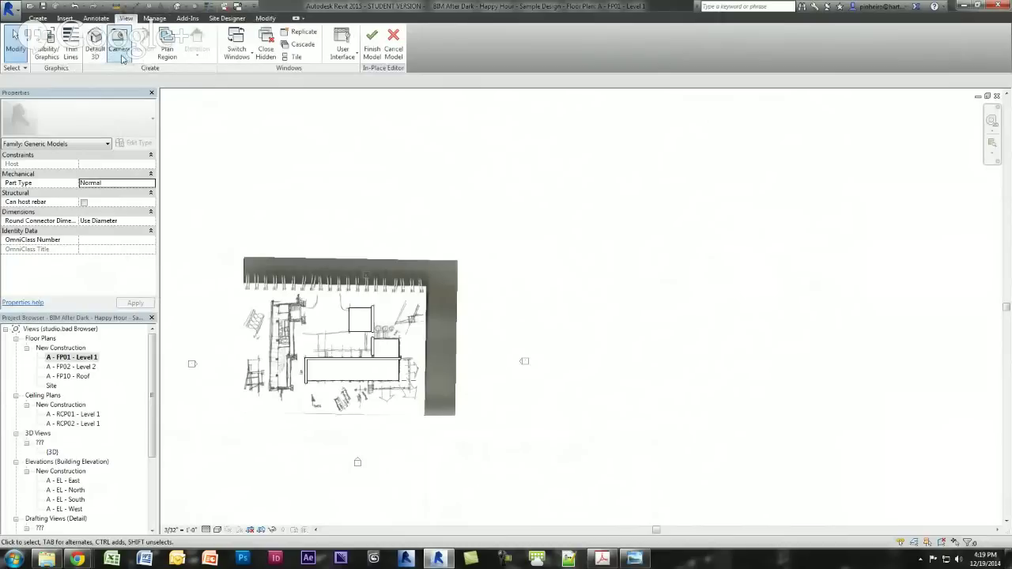
left_click(372, 39)
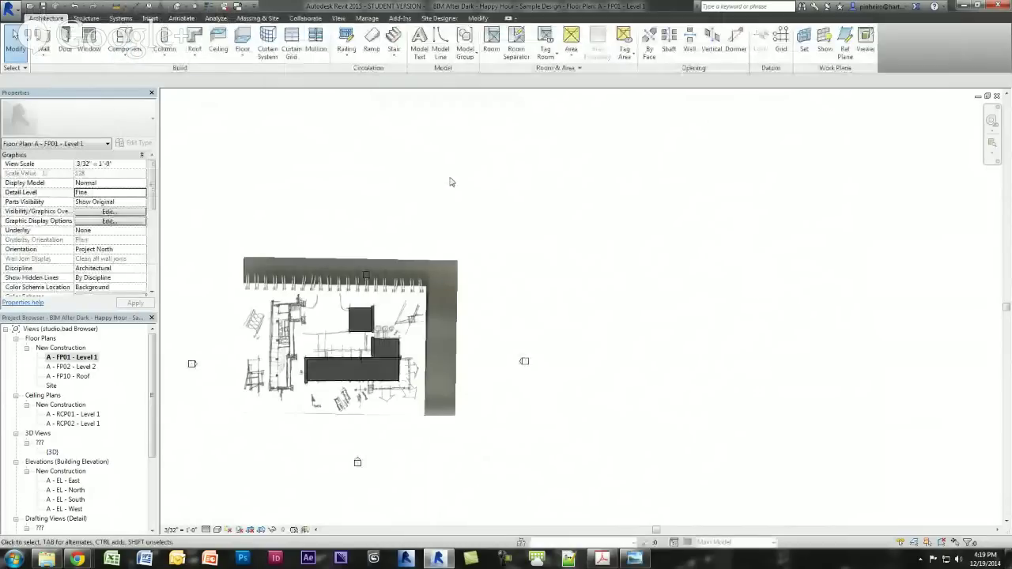
Place a camera below-right of the sketch aimed at the house, creating 3D View 1
left_click(337, 18)
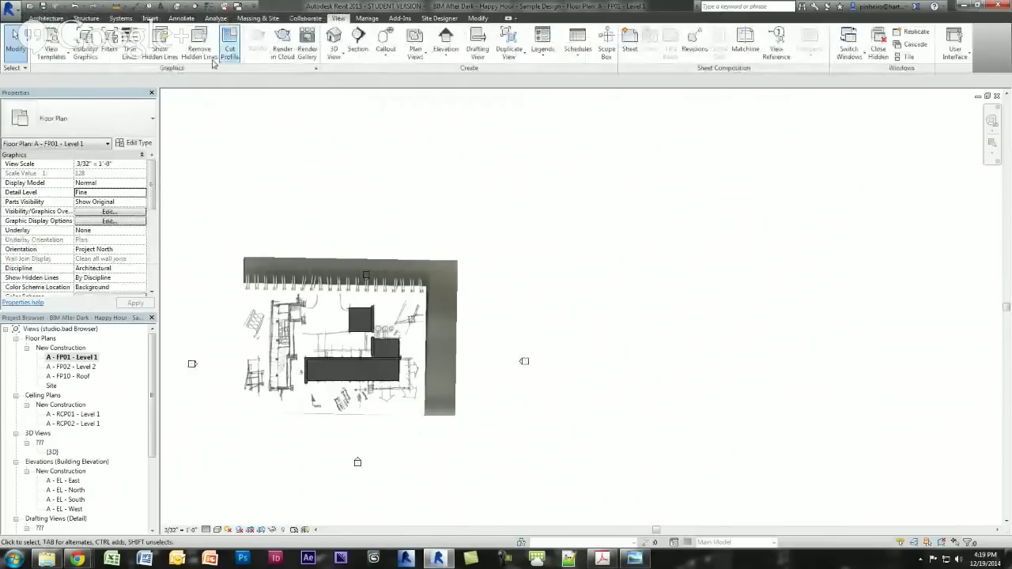
left_click(333, 59)
left_click(356, 100)
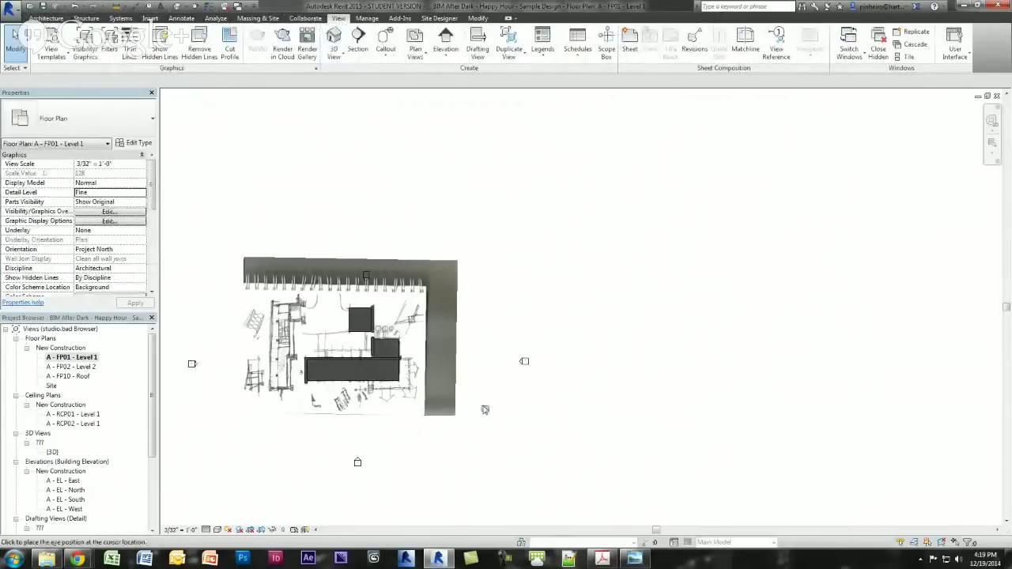
left_click(503, 434)
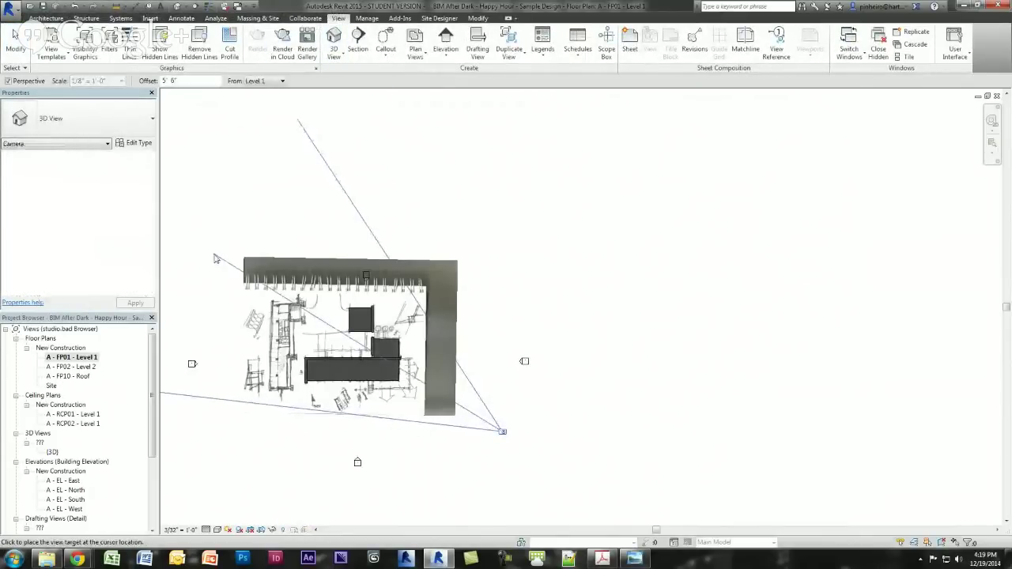
left_click(296, 117)
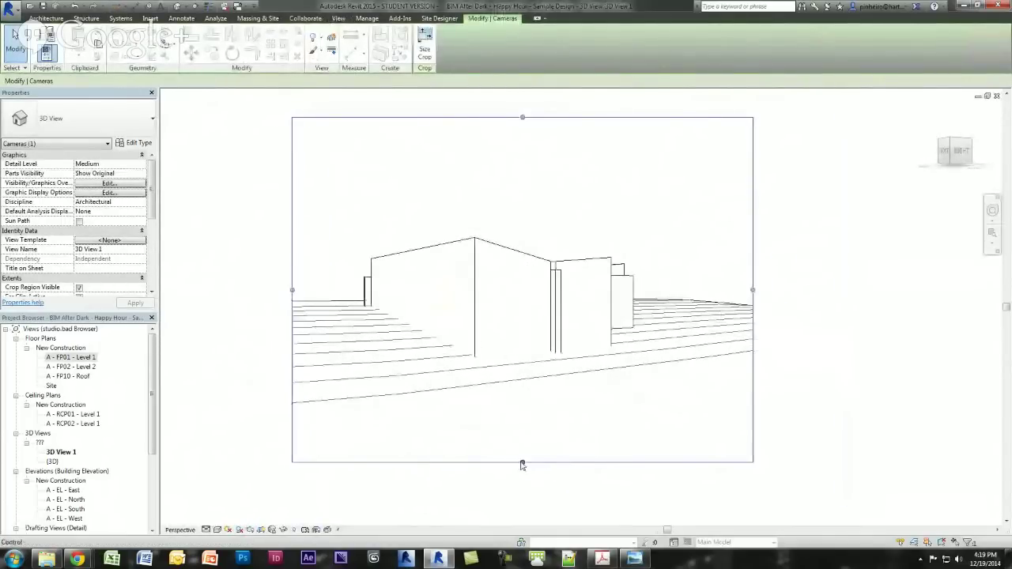
Shorten the camera frame and apply a view template to 3D View 1
left_click_drag(522, 463, 522, 437)
left_click(61, 452)
right_click(72, 451)
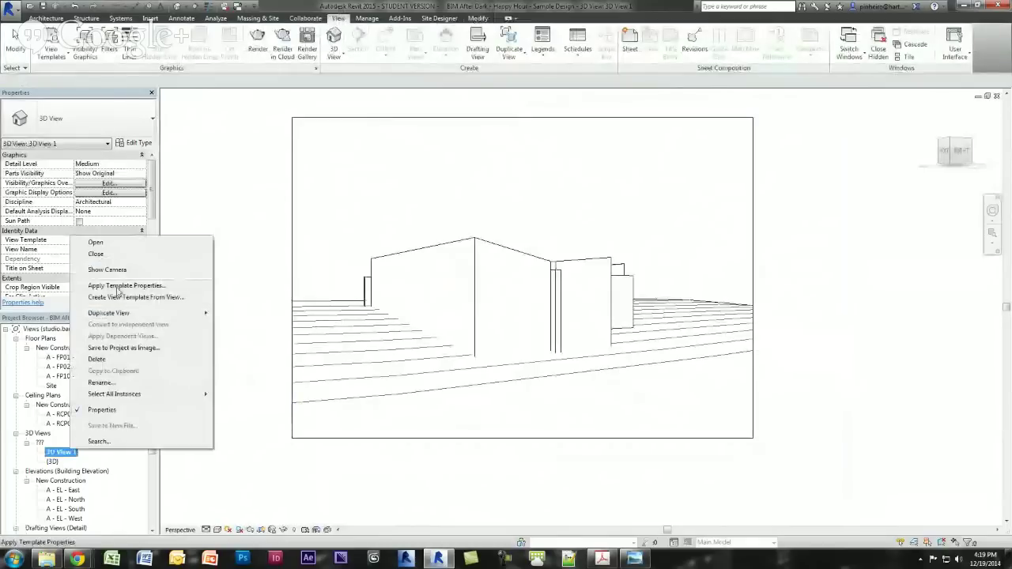
left_click(125, 286)
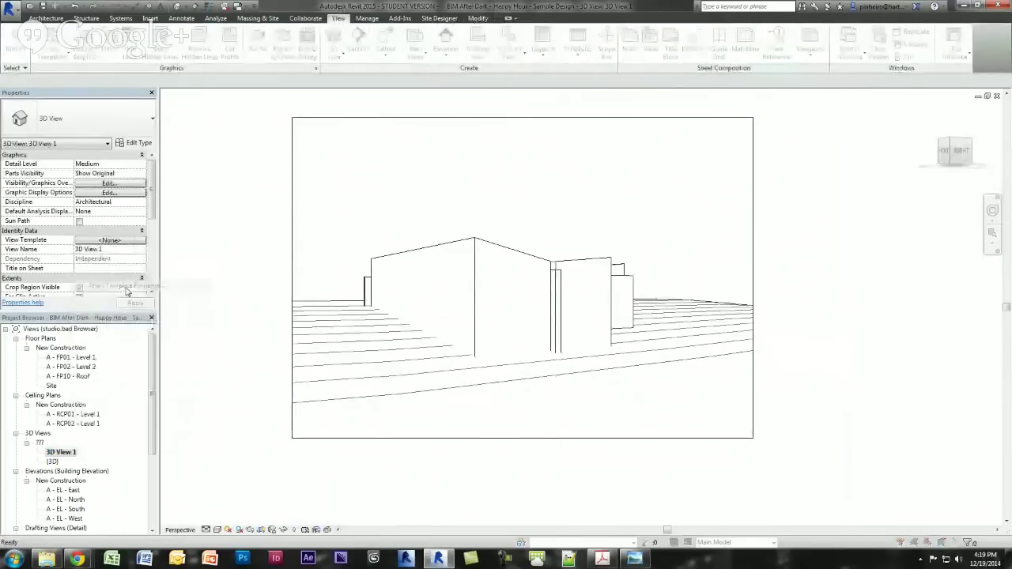
left_click(378, 270)
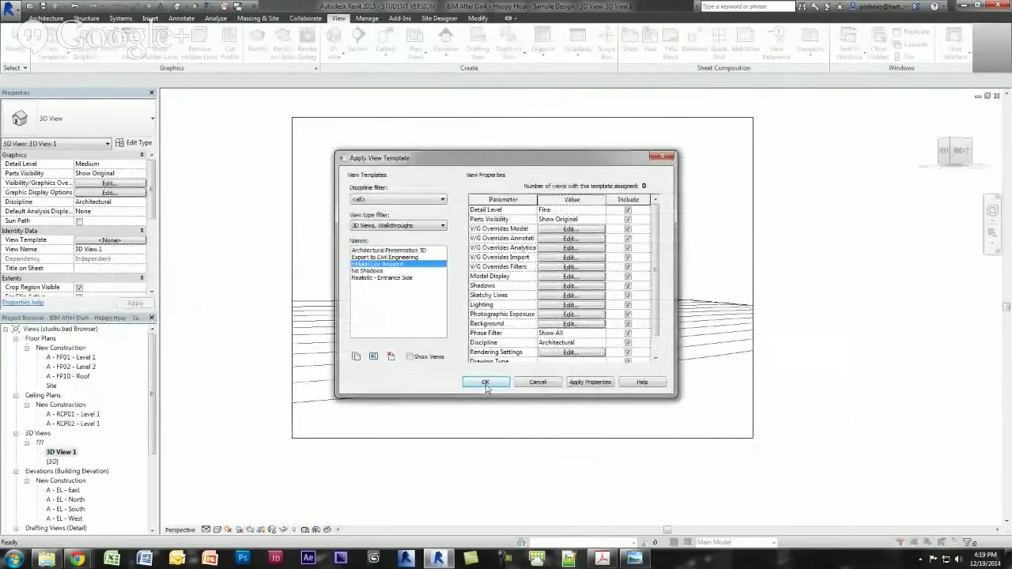
left_click(486, 382)
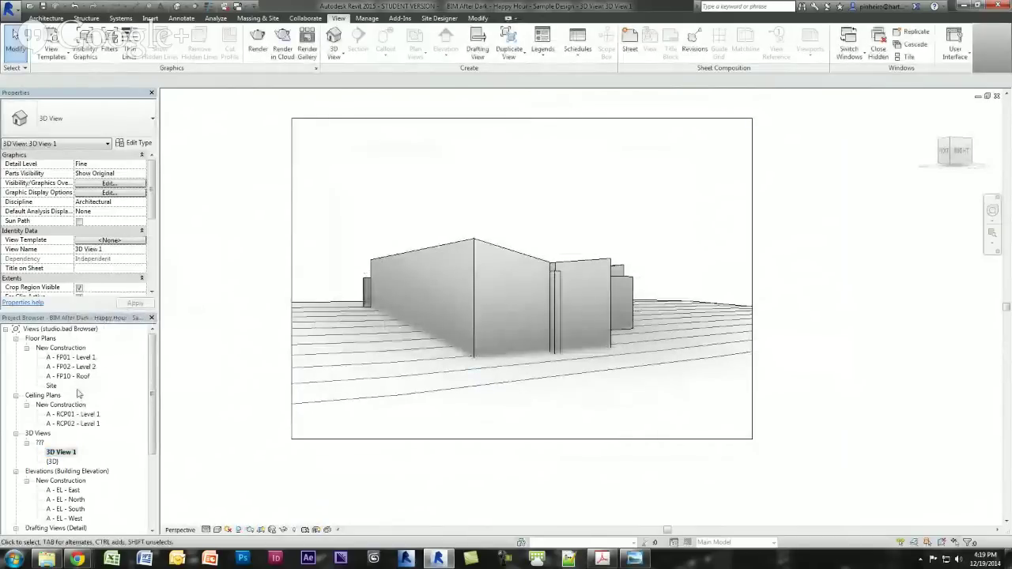
Place a second camera from Level 1, creating 3D View 2, and apply the template
double_click(79, 357)
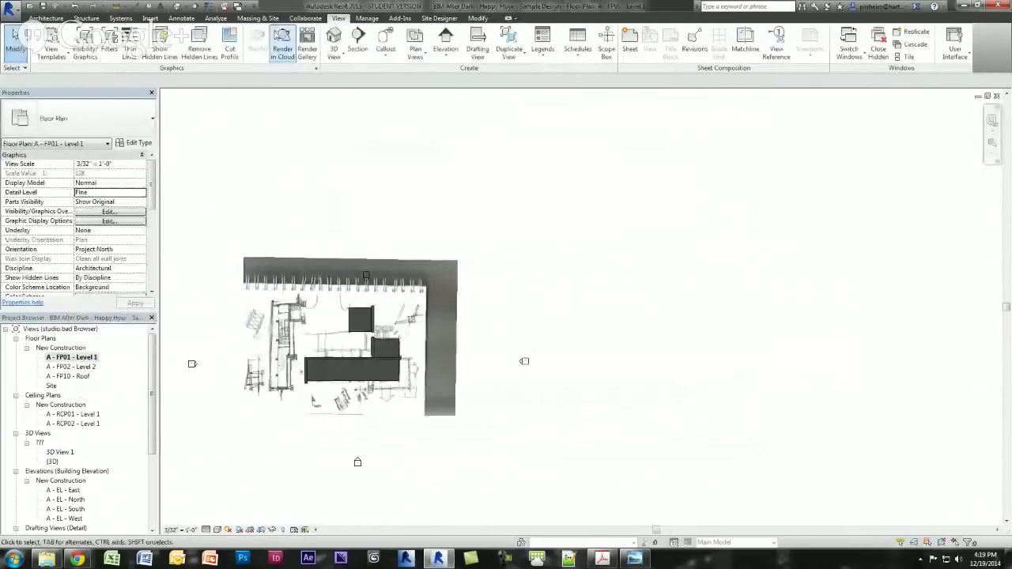
left_click(348, 55)
left_click(356, 100)
left_click(514, 257)
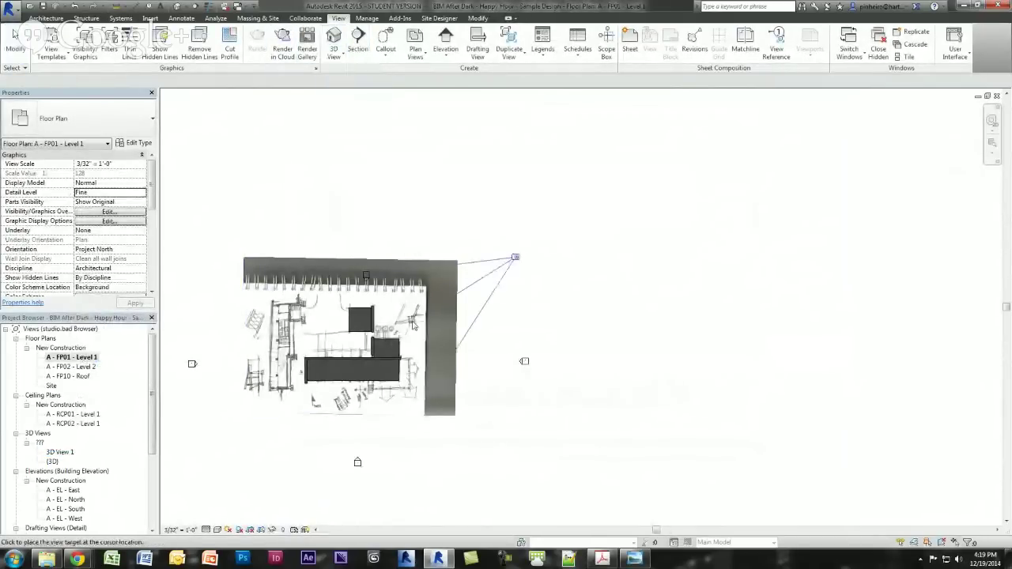
left_click(162, 449)
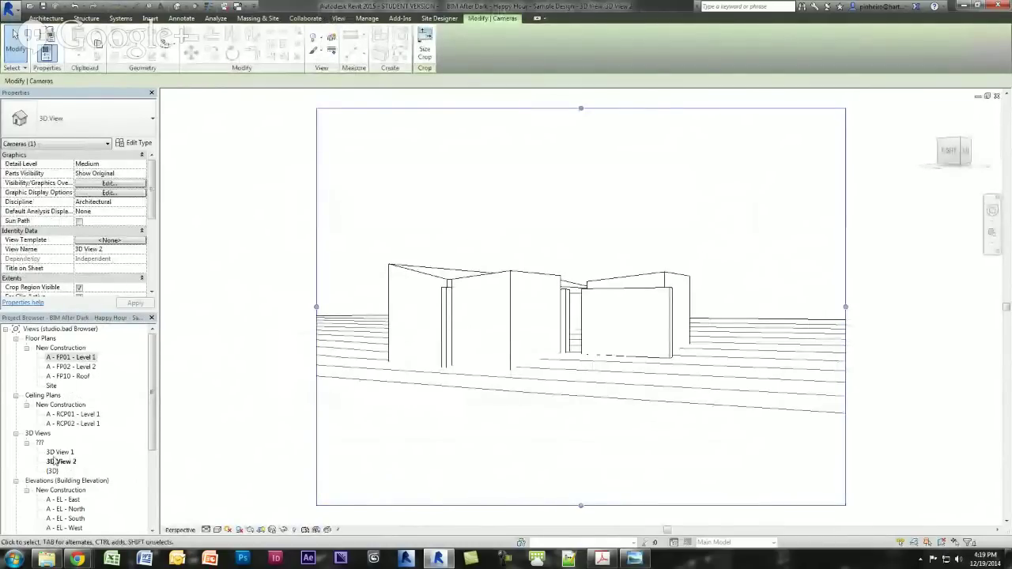
right_click(53, 461)
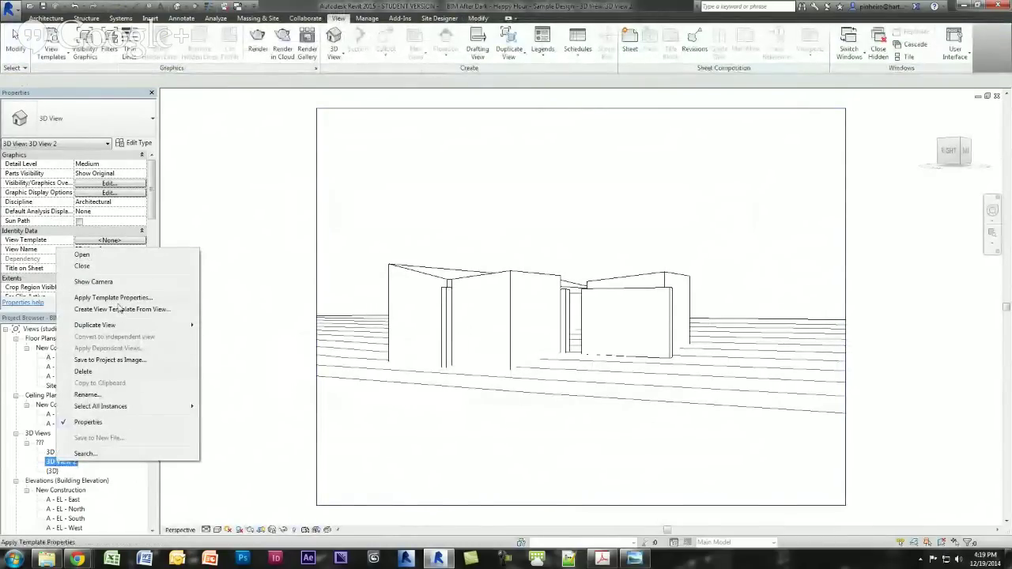
left_click(115, 299)
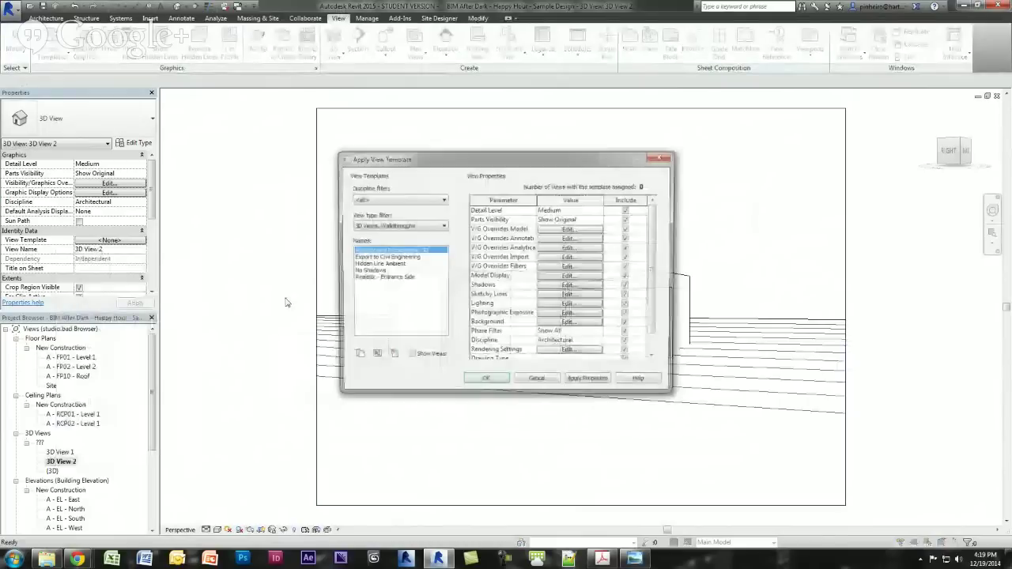
left_click(484, 382)
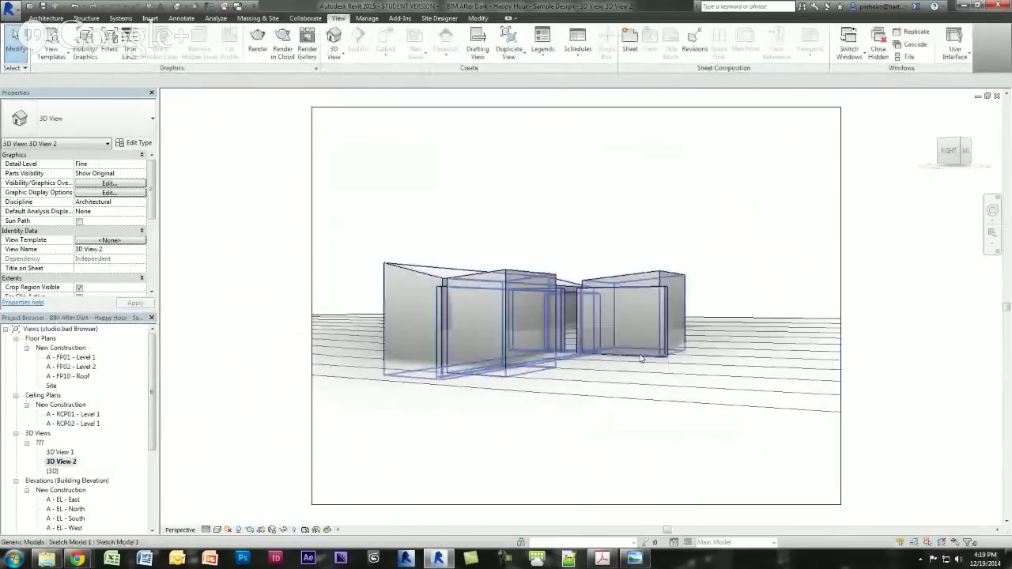
Orbit the default 3D view in close around the house massing model
middle_click_drag(641, 360, 538, 313, "shift")
left_click(176, 6)
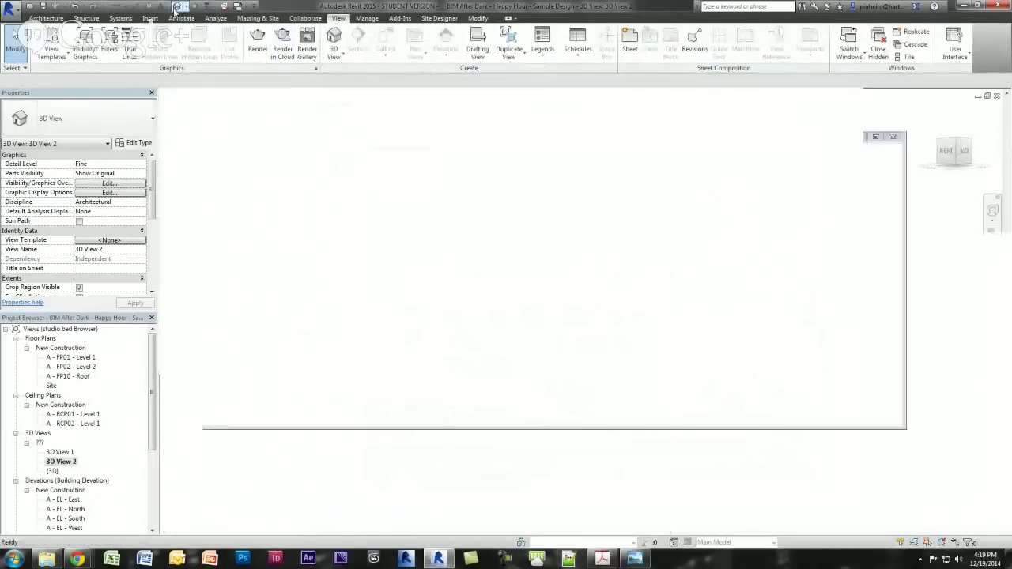
left_click(618, 331)
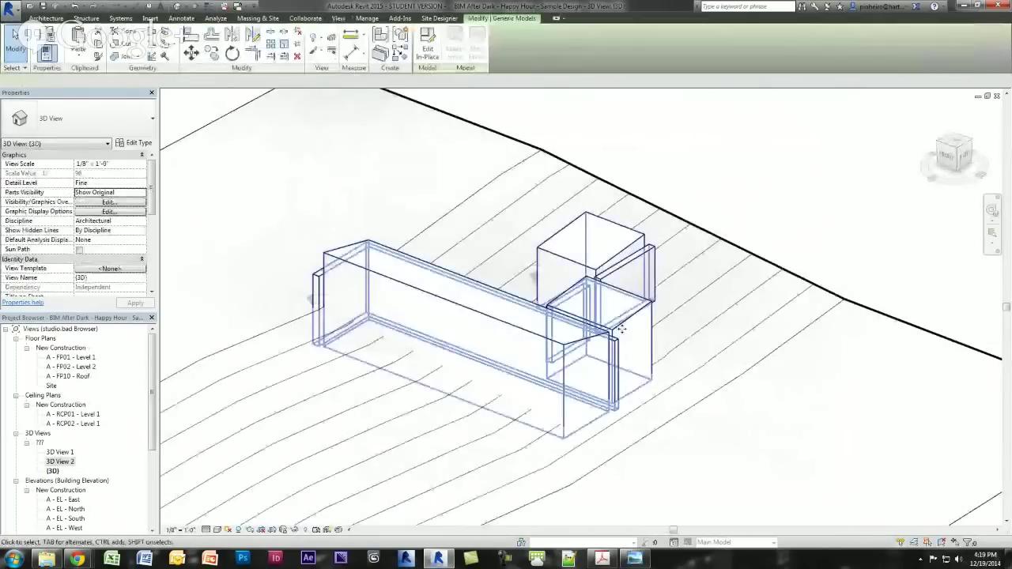
middle_click_drag(621, 330, 626, 402, "shift")
left_click(411, 101)
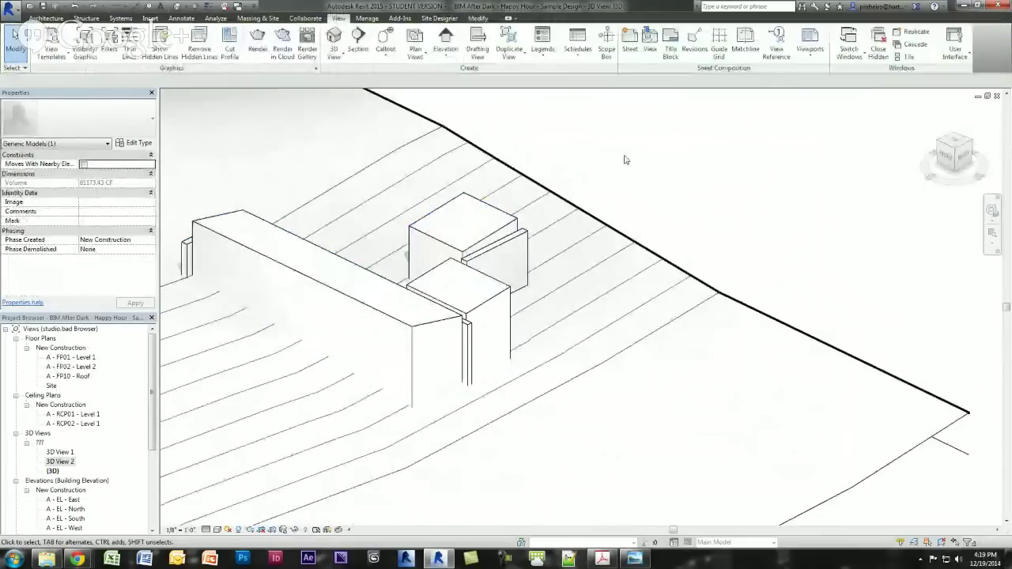
middle_click_drag(411, 100, 518, 191, "shift")
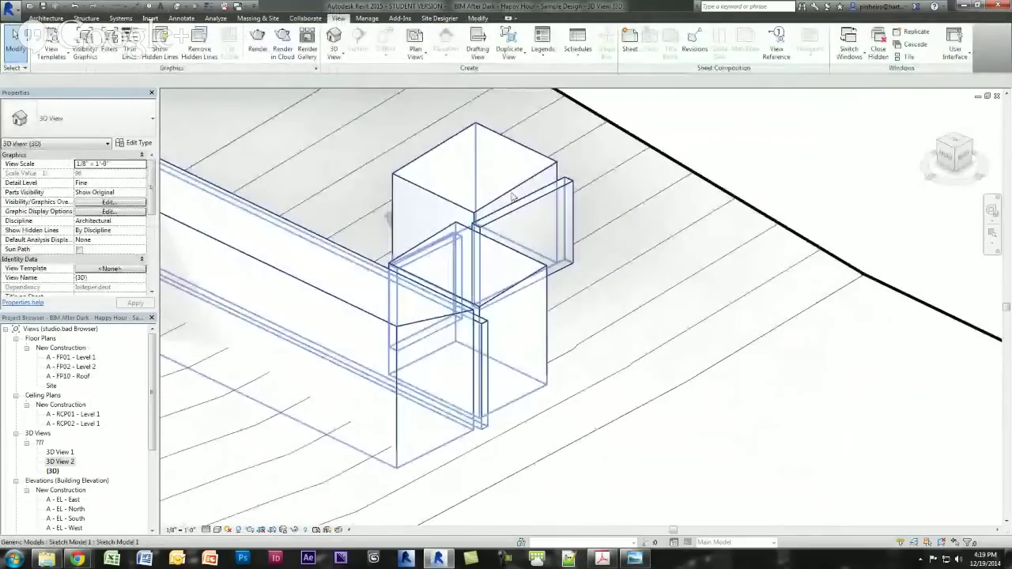
scroll(741, 188, "down", 3)
left_click(457, 245)
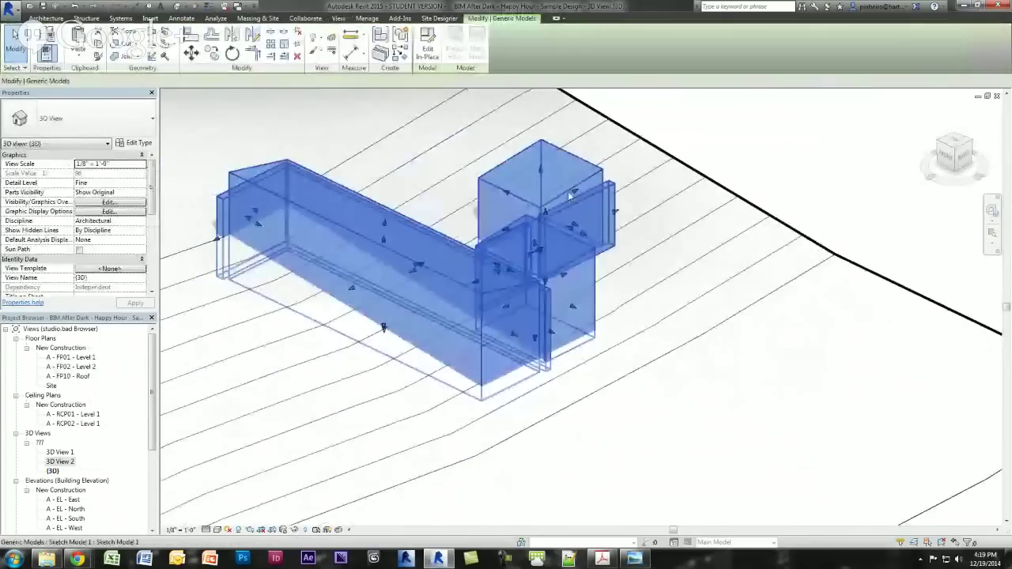
left_click(210, 112)
Create design option set 'Option Set 1' with Option 1 and a second Option 2
left_click(364, 19)
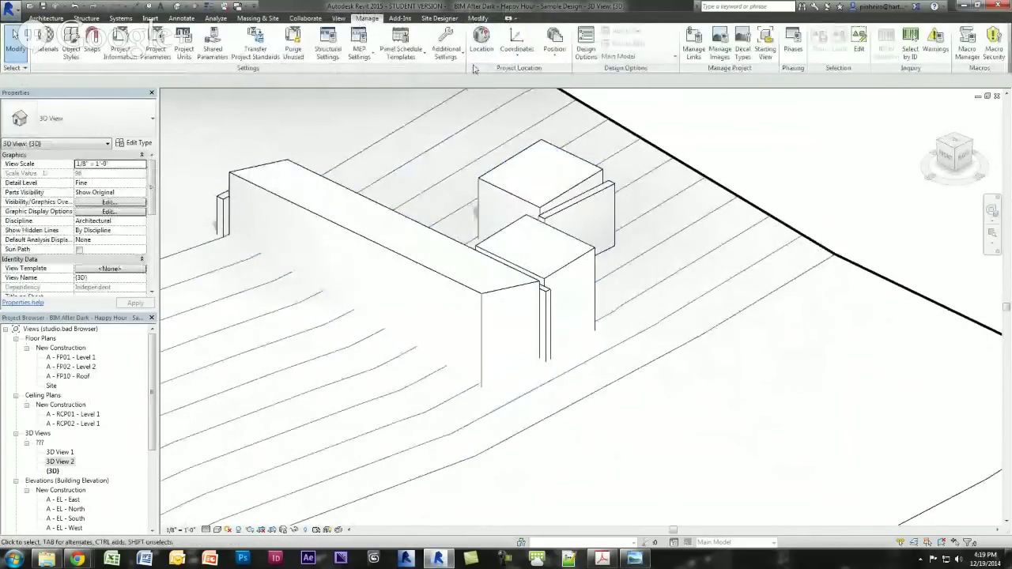
left_click(586, 43)
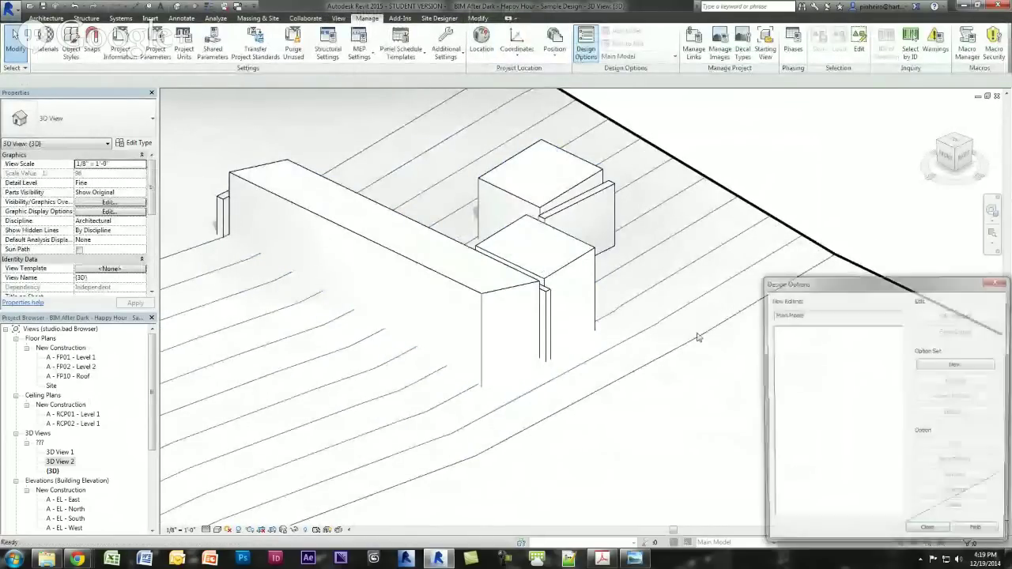
left_click_drag(893, 280, 854, 250)
left_click(914, 329)
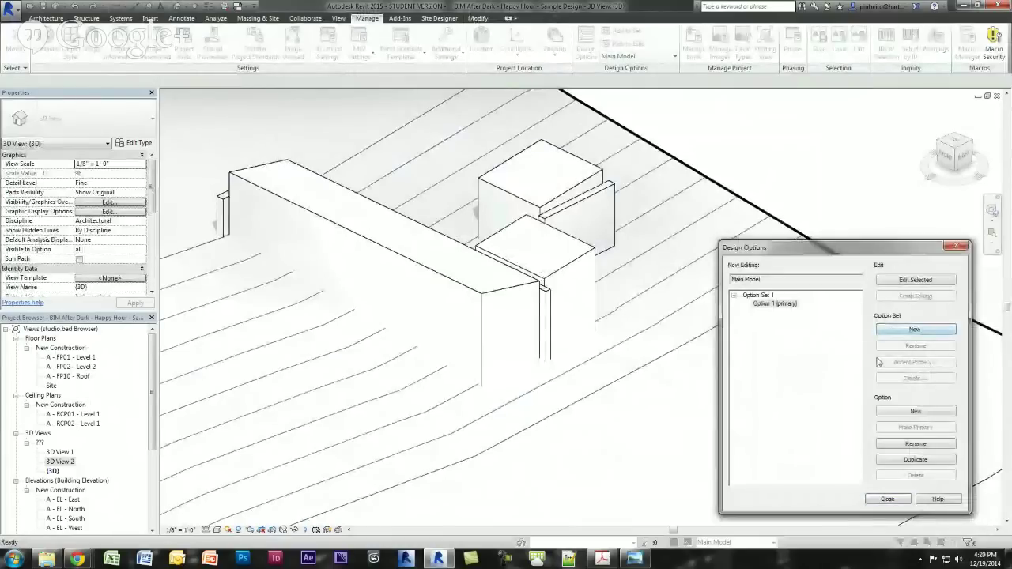
left_click(919, 411)
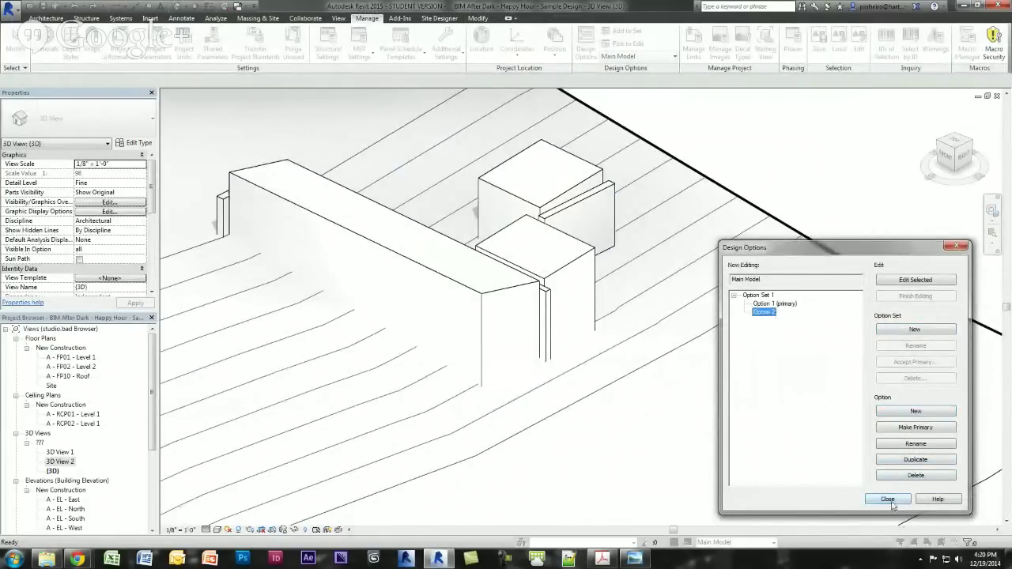
left_click(889, 501)
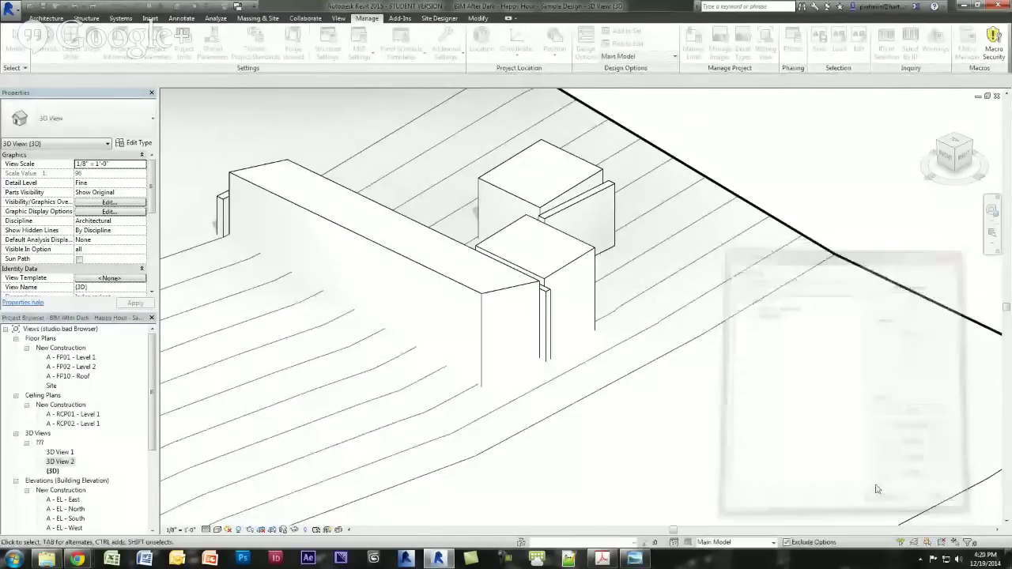
Add the house massing model to both Option 1 and Option 2
left_click(587, 204)
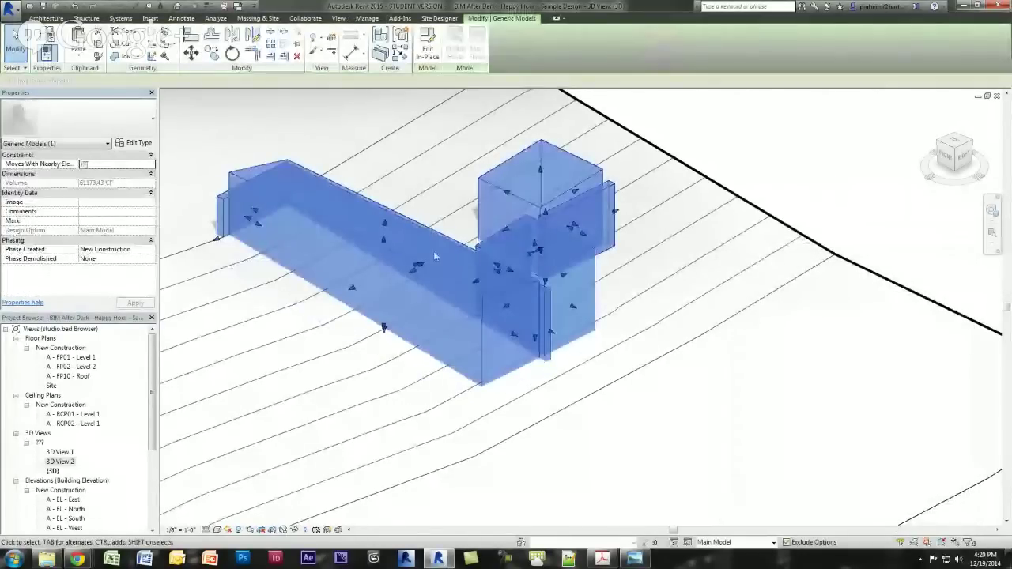
left_click(367, 18)
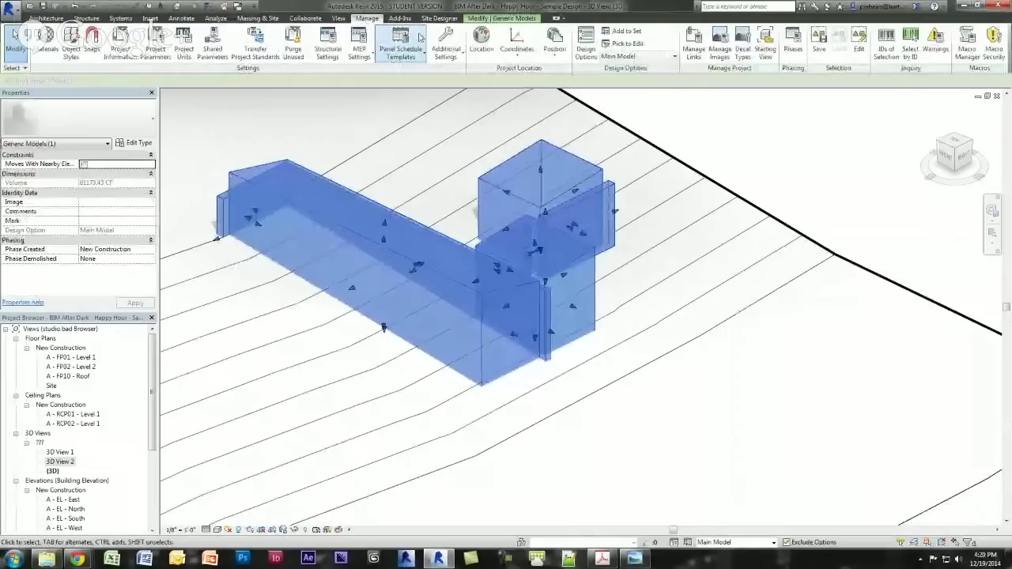
left_click(626, 31)
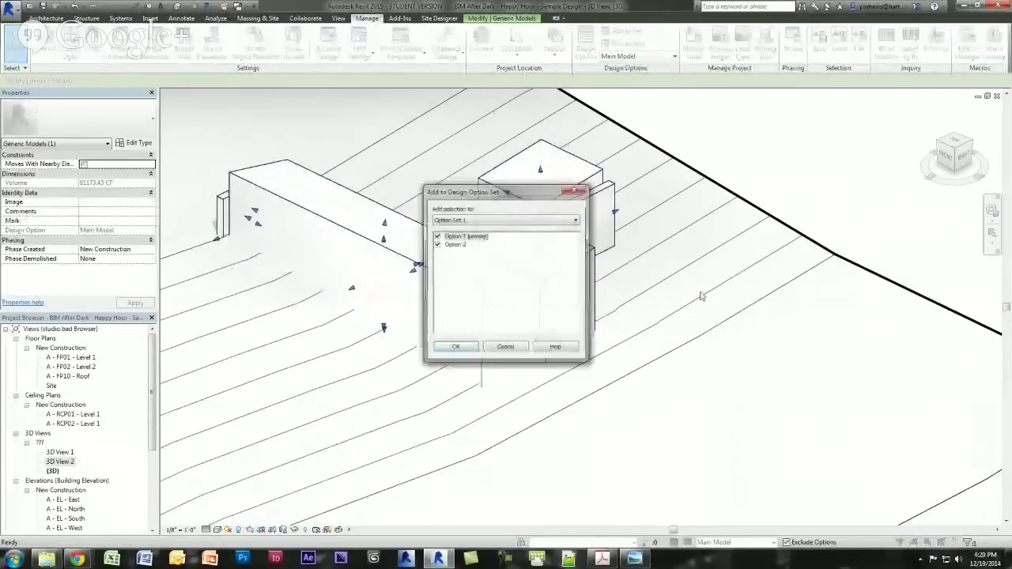
left_click(455, 348)
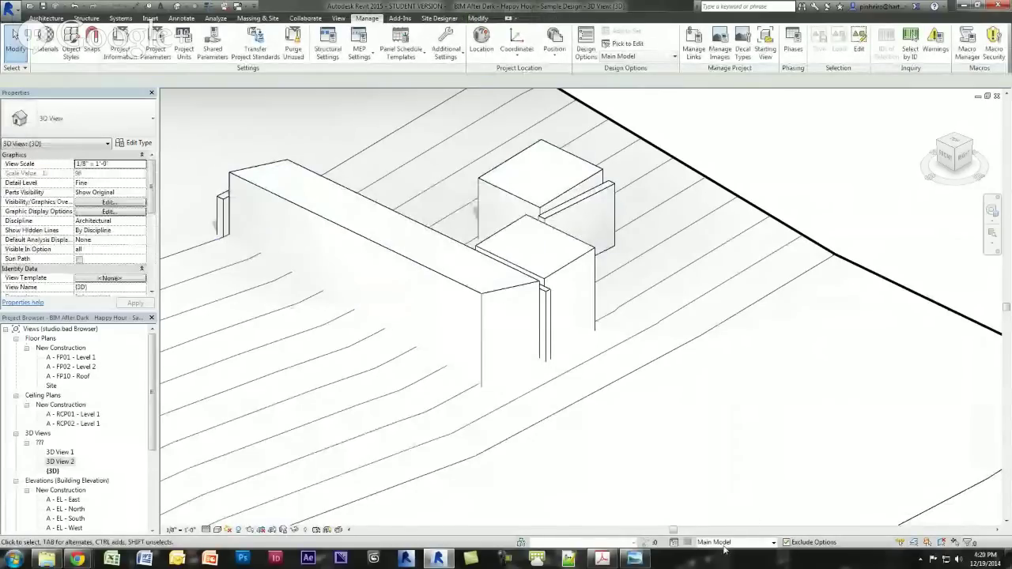
Make Option 2 active and open the massing model to edit the rear box extrusion
left_click(723, 544)
left_click(711, 536)
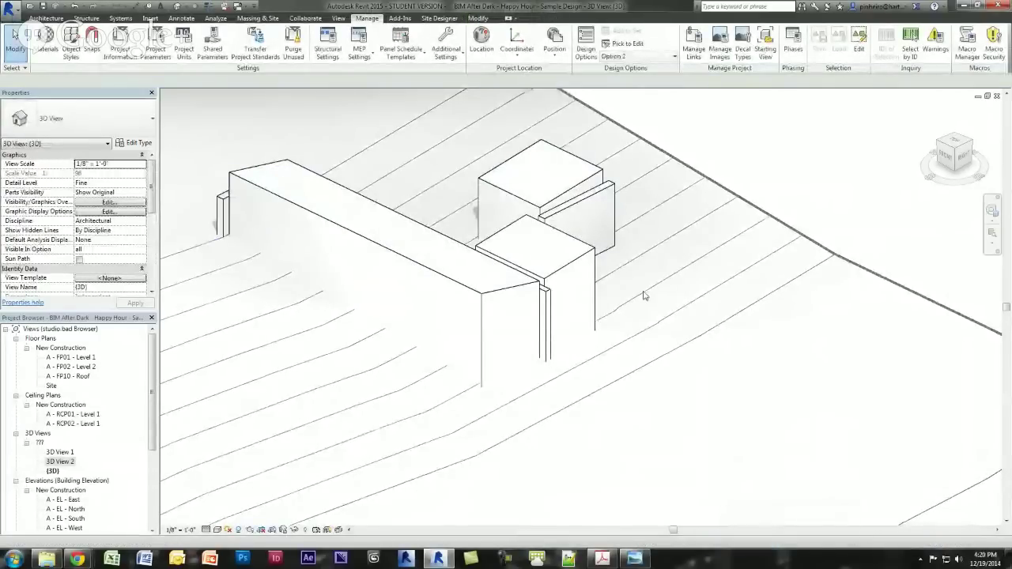
double_click(594, 264)
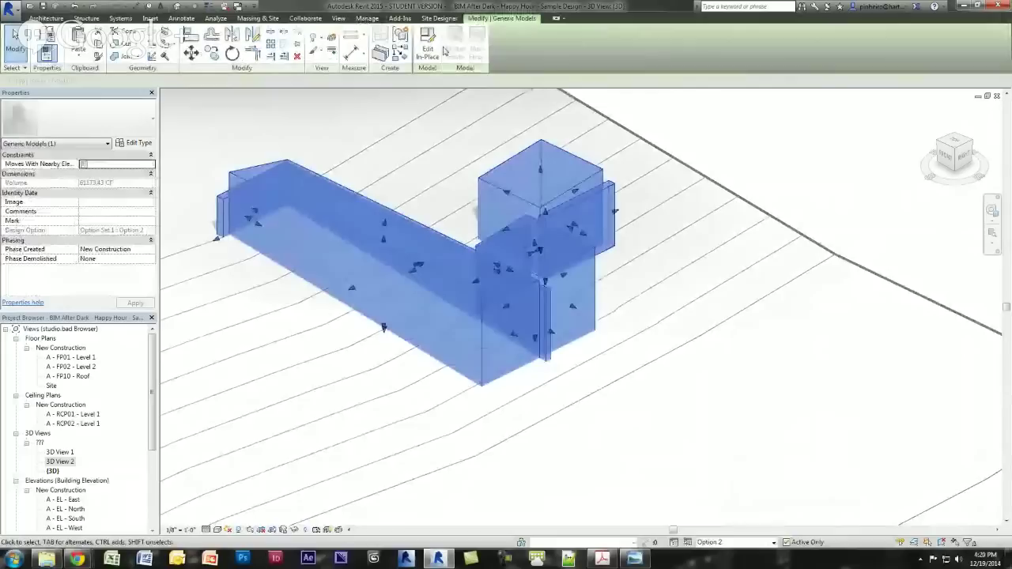
left_click(574, 204)
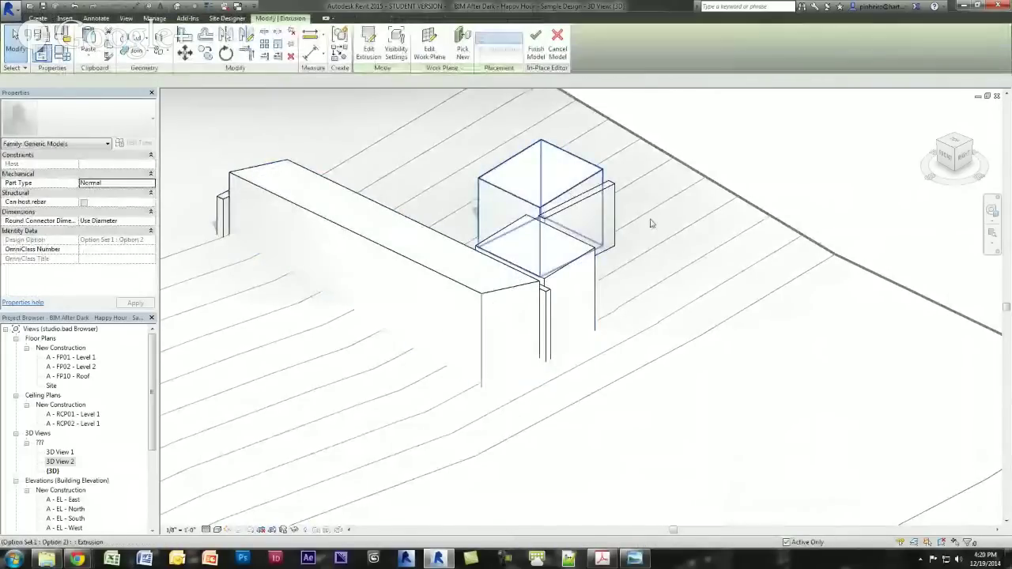
scroll(538, 230, "up", 3)
middle_click_drag(538, 230, 536, 231, "shift")
mouse_move(538, 173)
middle_mouse_down("shift")
mouse_move(570, 221)
mouse_move(717, 290)
mouse_move(616, 380)
mouse_move(679, 176)
mouse_move(633, 206)
middle_mouse_up("shift")
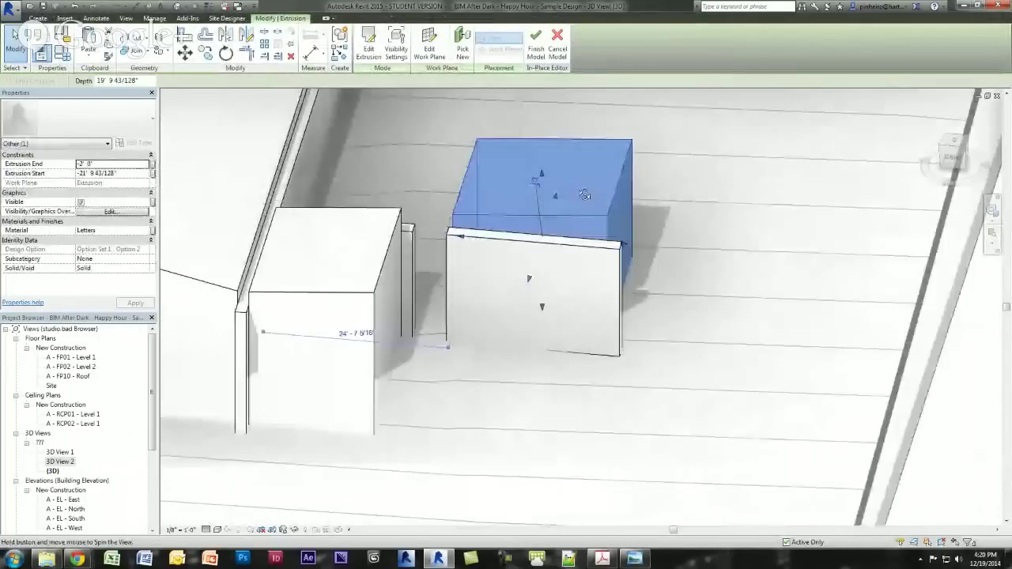
Raise the profile's top-left end to slope the top, and trim the corner with TR
left_click(369, 43)
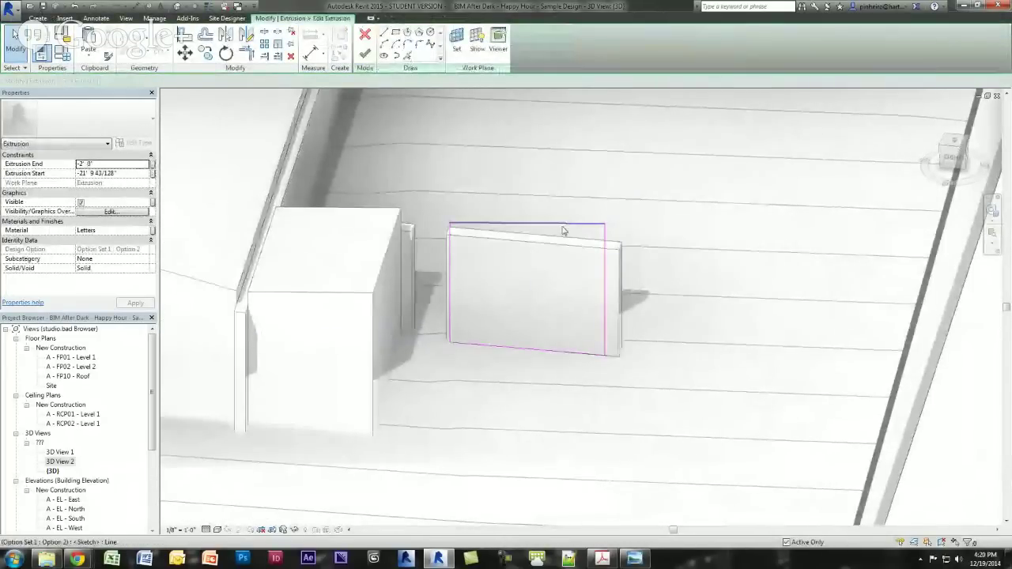
left_click(459, 227)
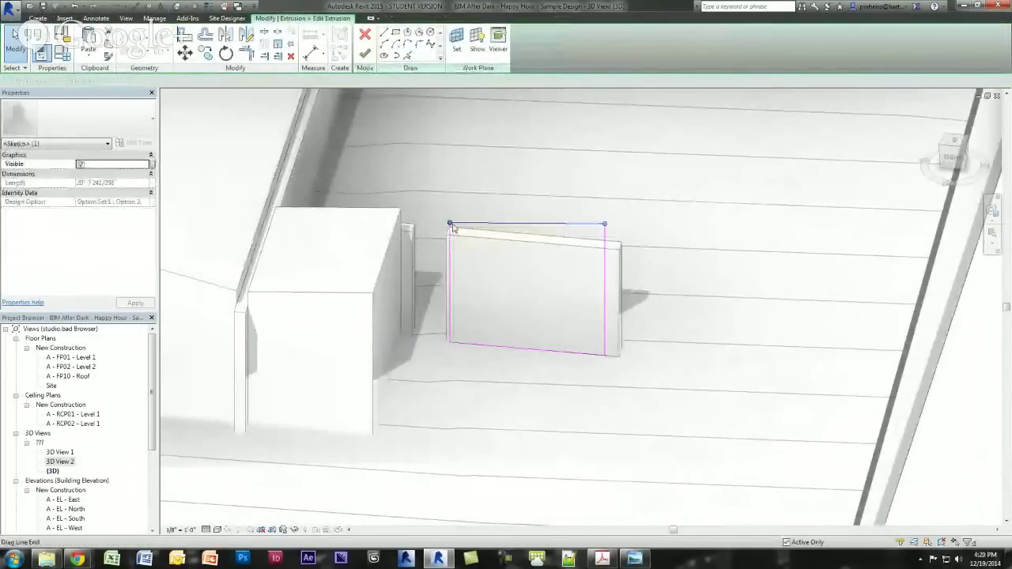
left_click_drag(459, 227, 450, 177)
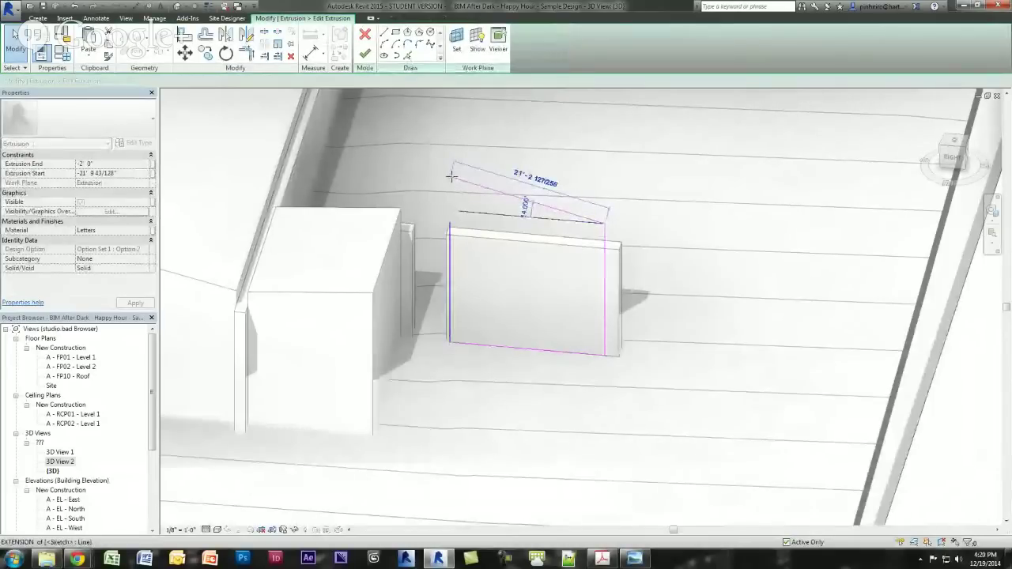
key("Escape")
key("t")
key("r")
left_click(524, 194)
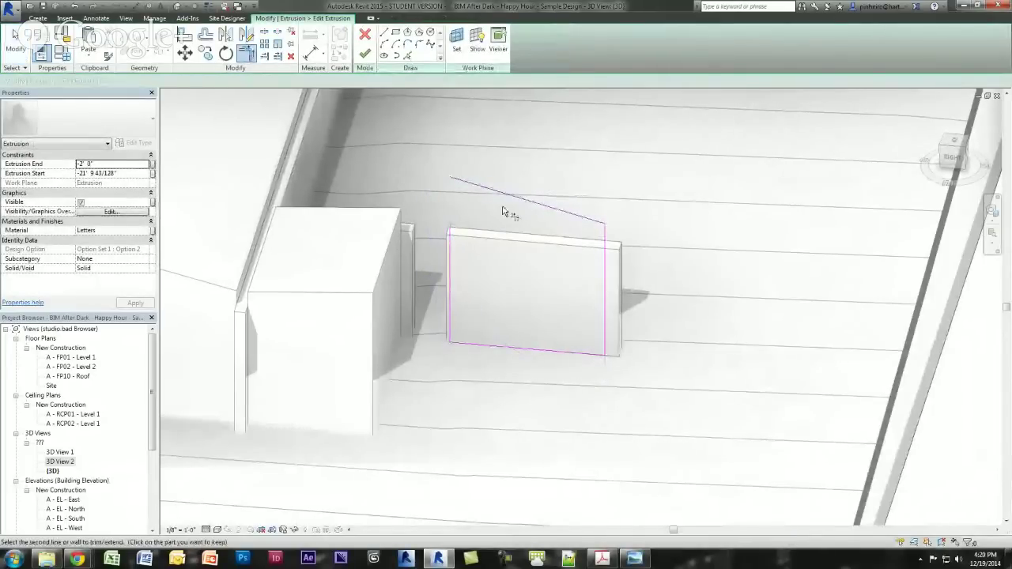
left_click(451, 243)
key("Escape")
left_click(365, 53)
Check the newly sloped rear box and finish the in-place massing model
left_click(693, 240)
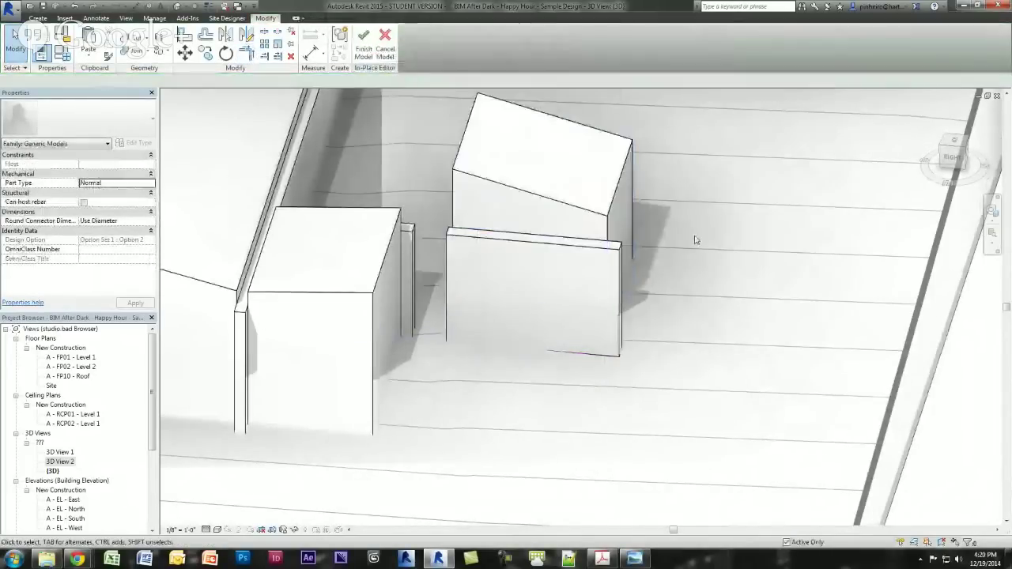
middle_click_drag(693, 240, 500, 77, "shift")
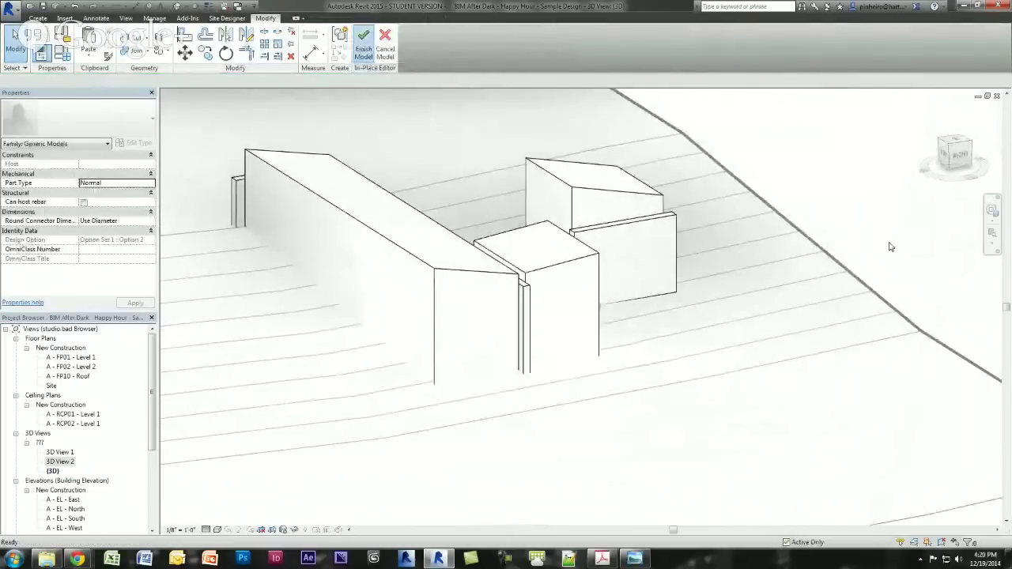
left_click(363, 44)
middle_click_drag(761, 184, 744, 227)
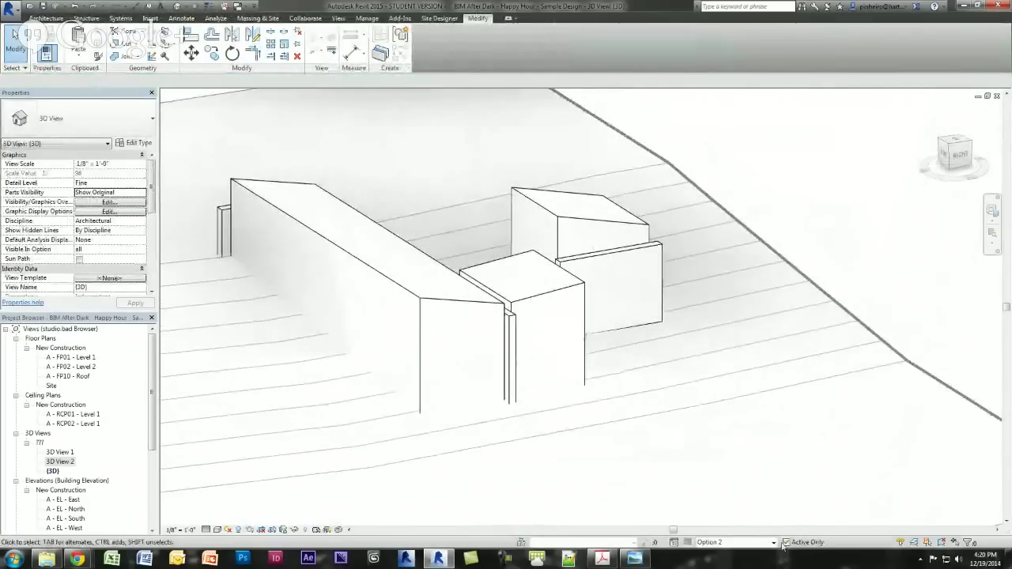
Open 3D View 1 and 3D View 2, comparing the Option 1 (primary) and Option 2 roofs
double_click(61, 452)
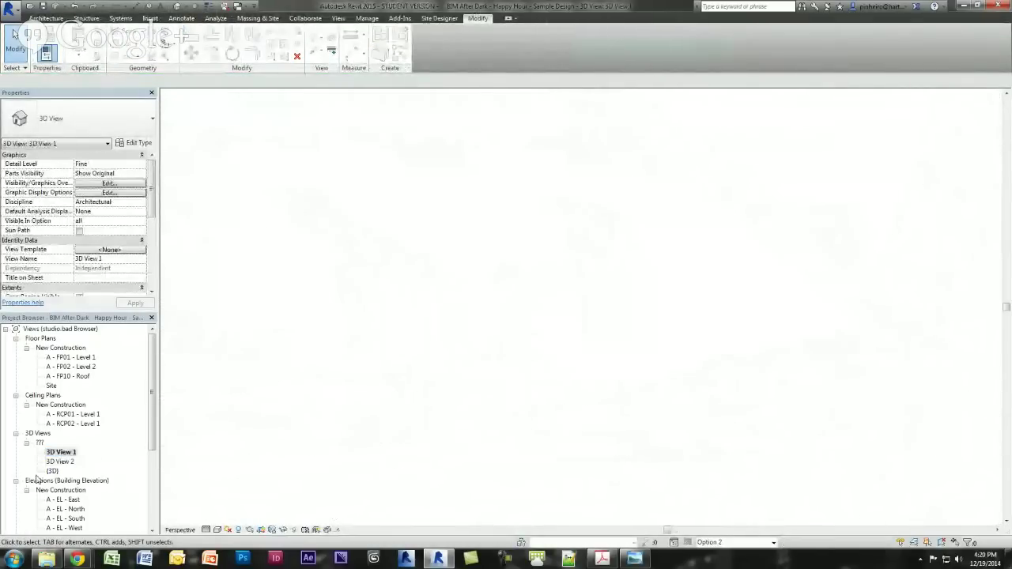
double_click(60, 462)
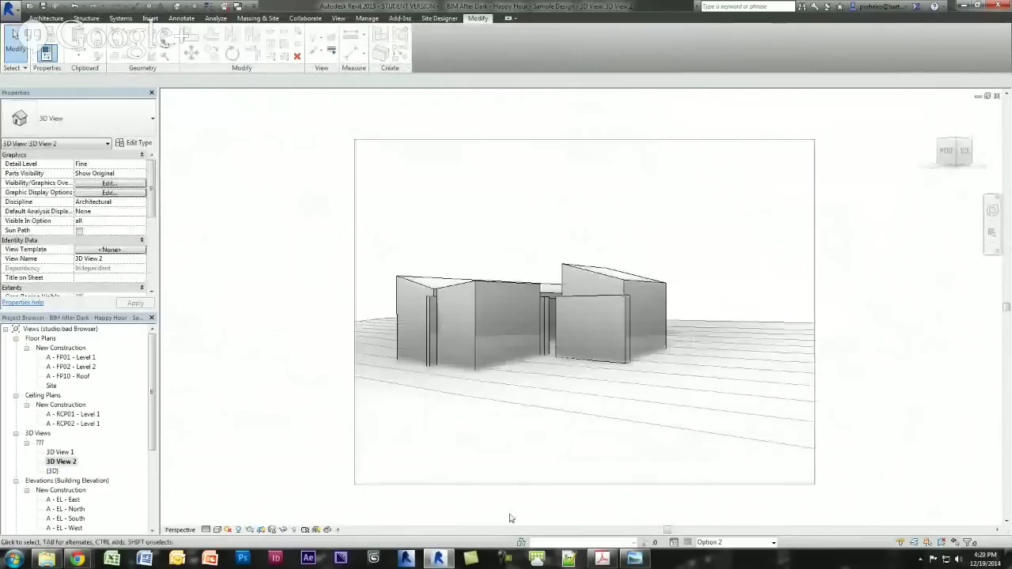
left_click(703, 543)
left_click(723, 535)
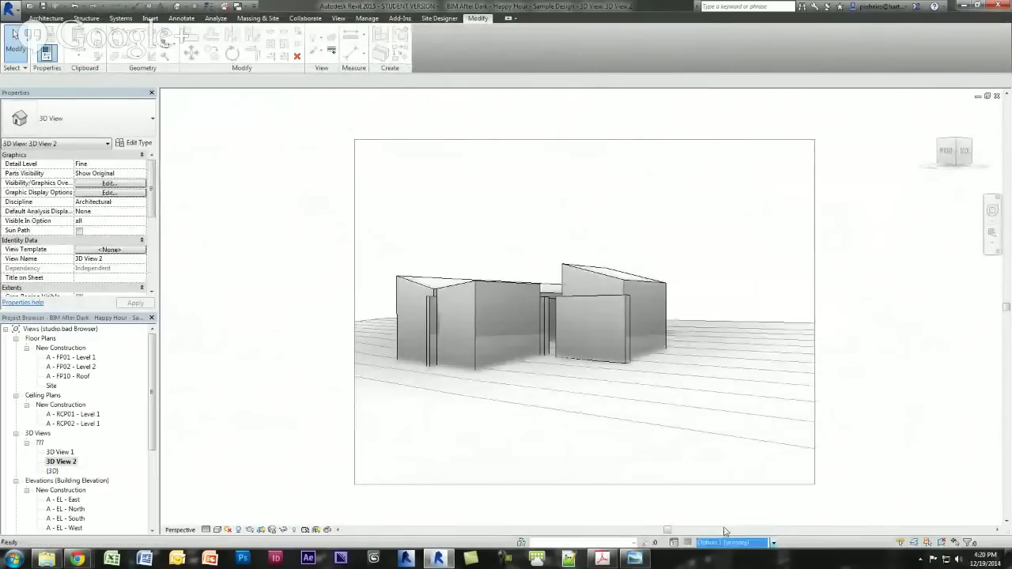
left_click(728, 543)
left_click(721, 532)
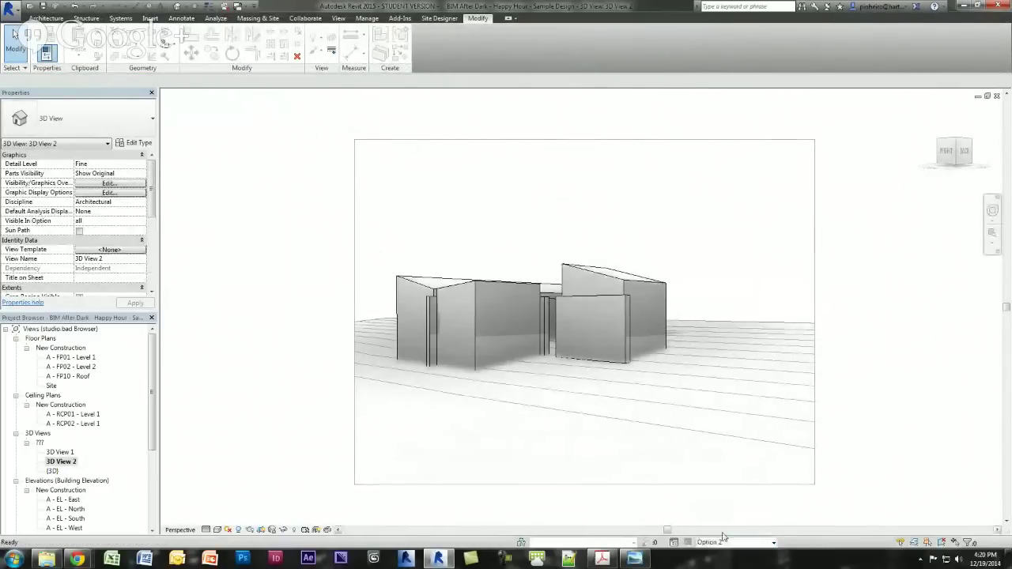
left_click(721, 543)
left_click(721, 524)
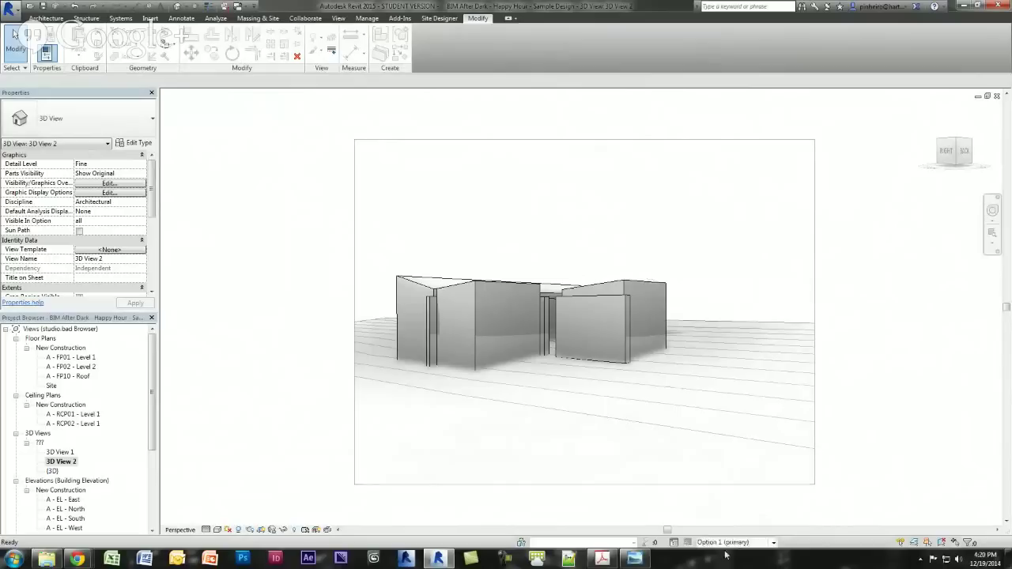
left_click(721, 542)
left_click(716, 532)
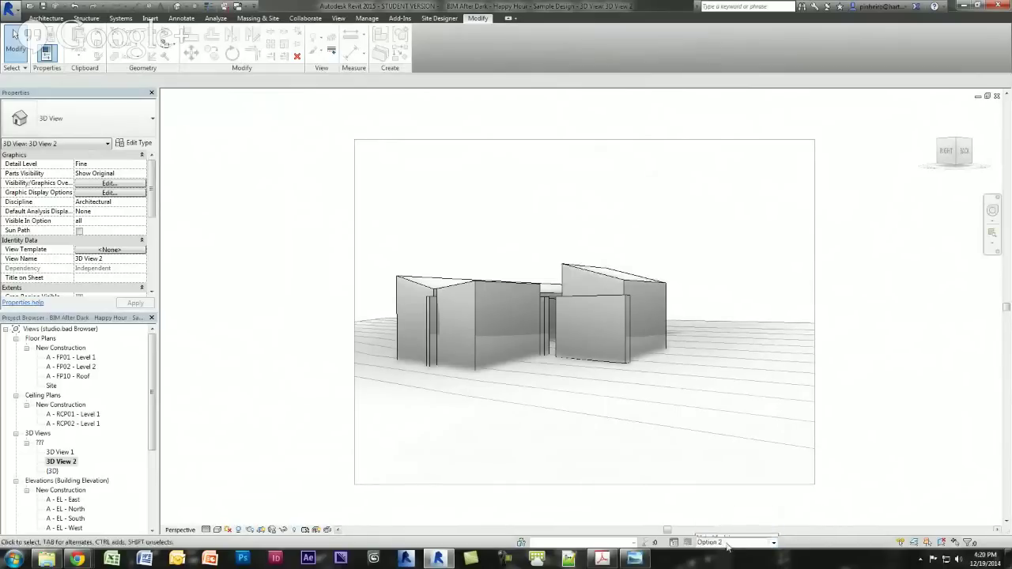
Compare the options again, finishing on Option 1 (primary), and open the Design Options manager
left_click(726, 543)
left_click(720, 524)
left_click(724, 543)
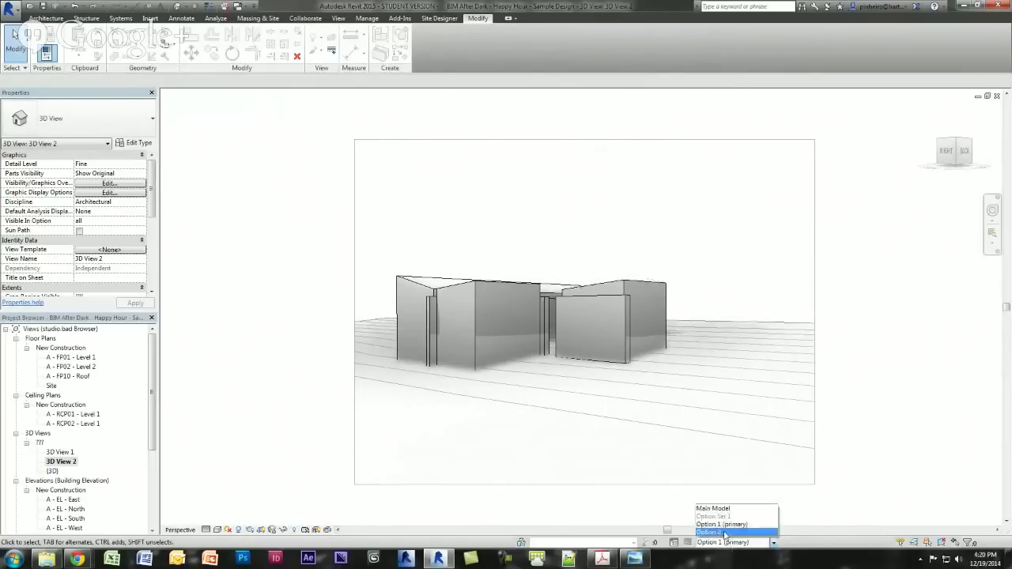
left_click(721, 524)
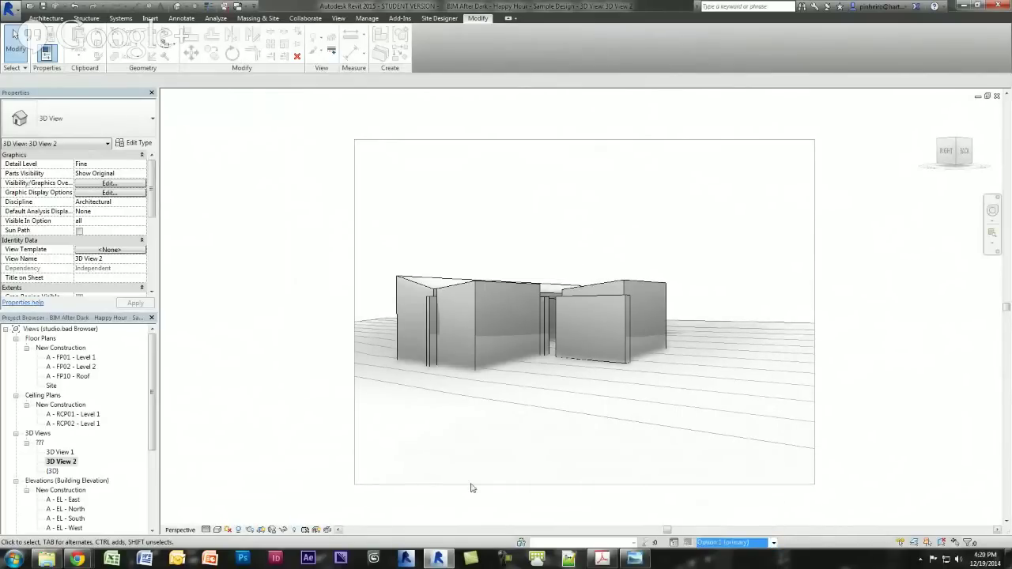
left_click(702, 542)
left_click(717, 528)
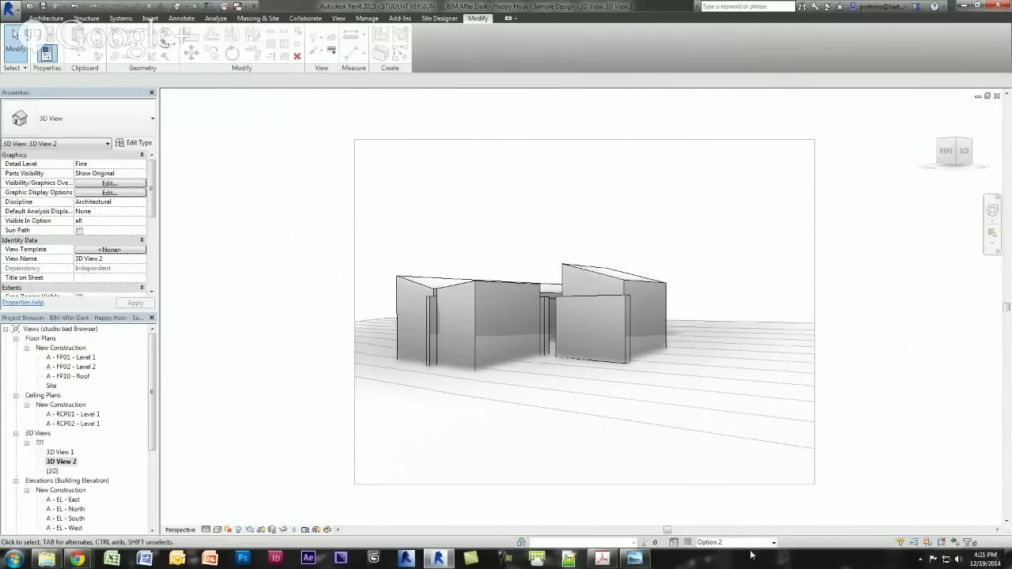
left_click(727, 542)
left_click(724, 524)
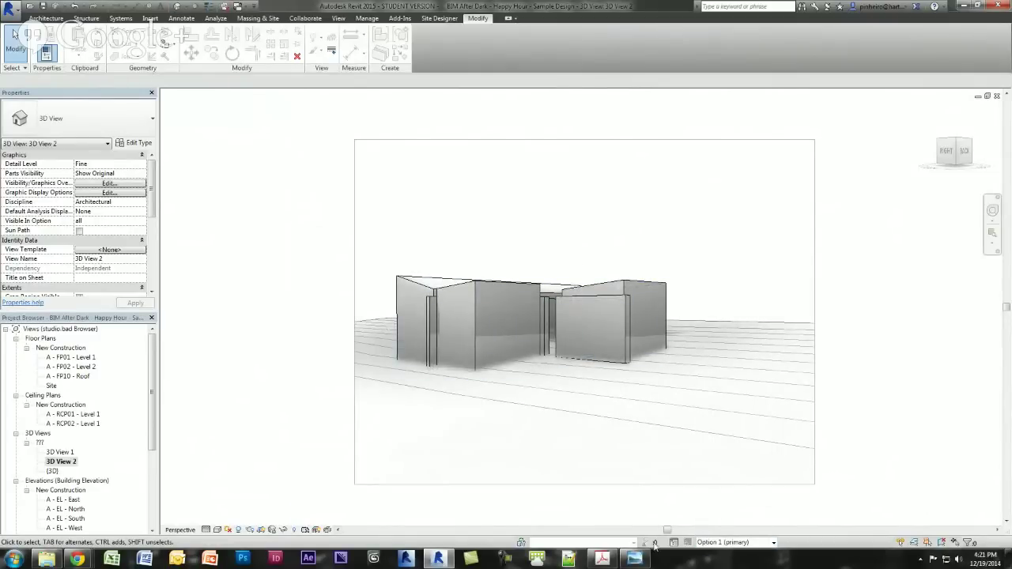
left_click(366, 18)
left_click(586, 43)
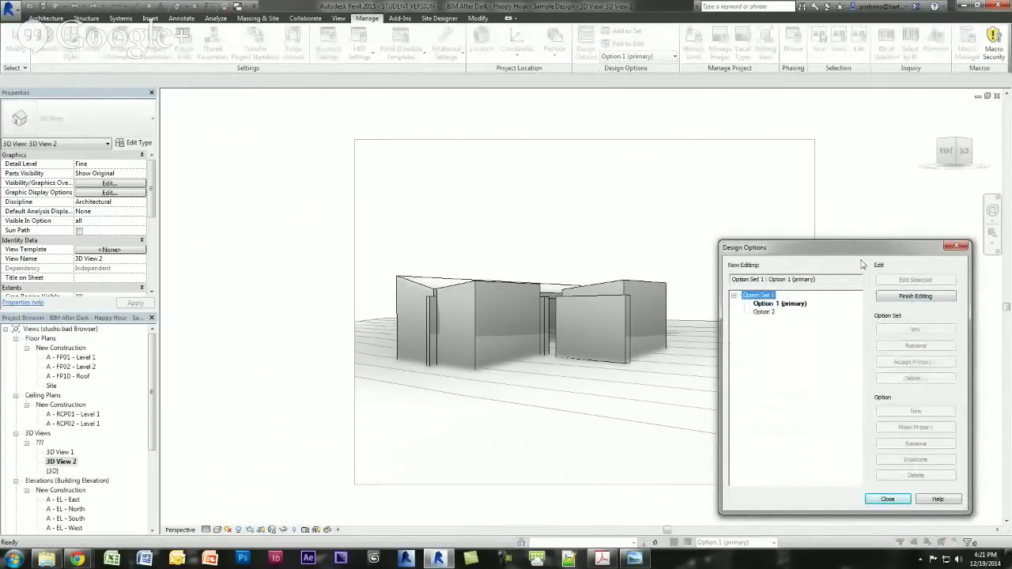
Accept Option 1 as the primary design, deleting the option set and Option 2
left_click_drag(855, 248, 835, 230)
left_click(898, 280)
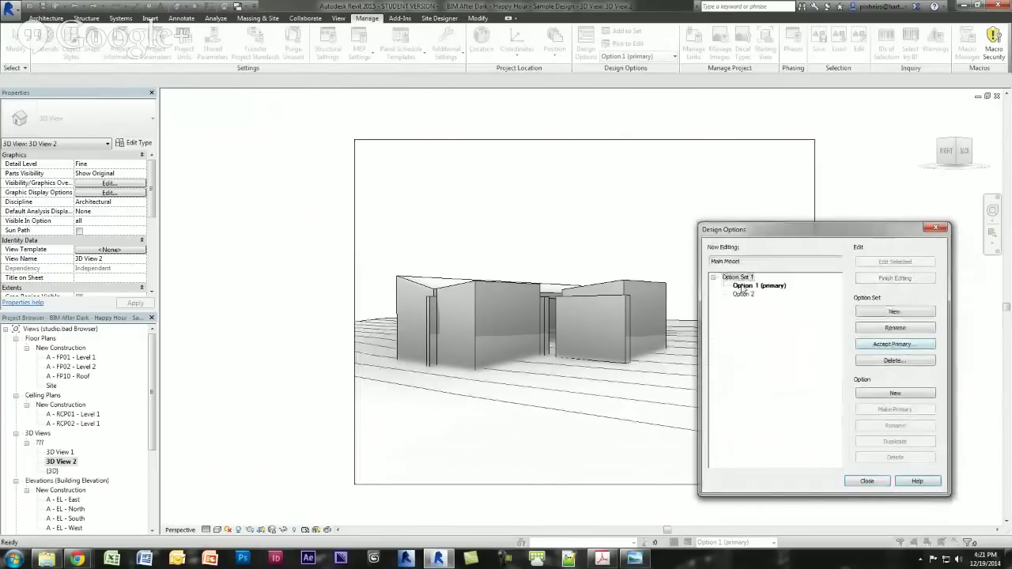
left_click(896, 346)
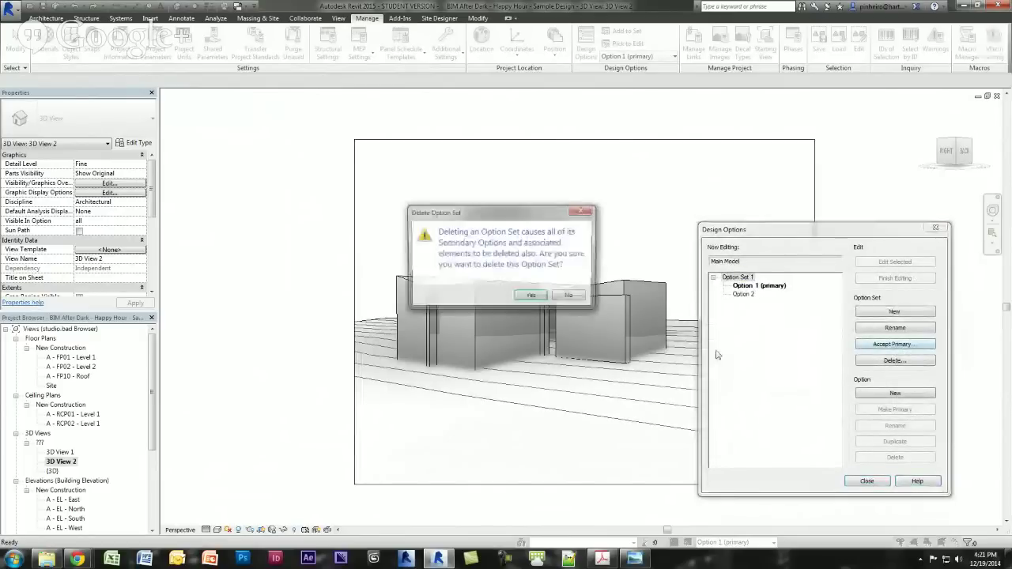
left_click(535, 302)
left_click(862, 481)
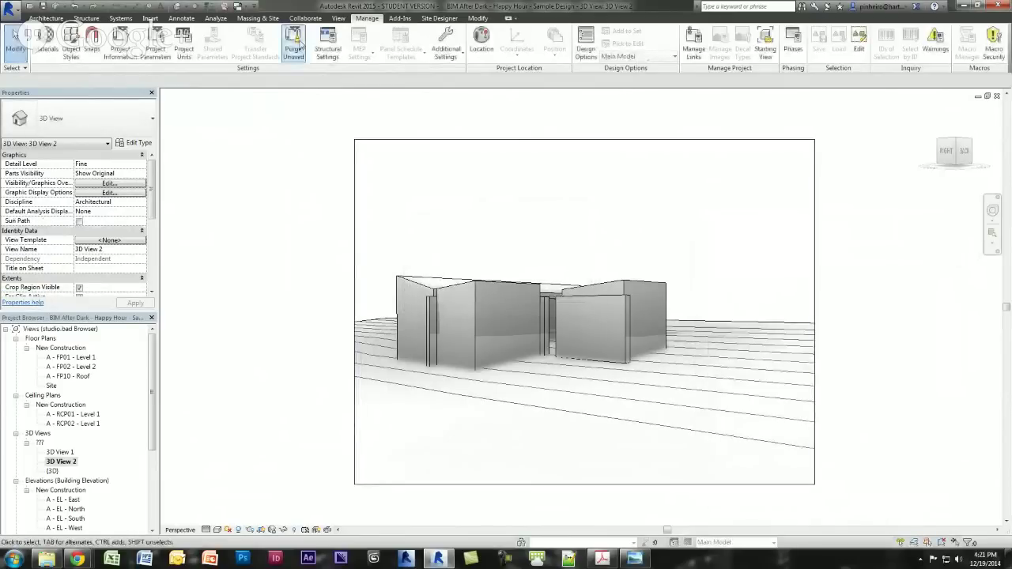
Check the result in the default 3D view, then switch to the eBook in Acrobat
left_click(182, 5)
middle_click_drag(554, 387, 537, 430, "shift")
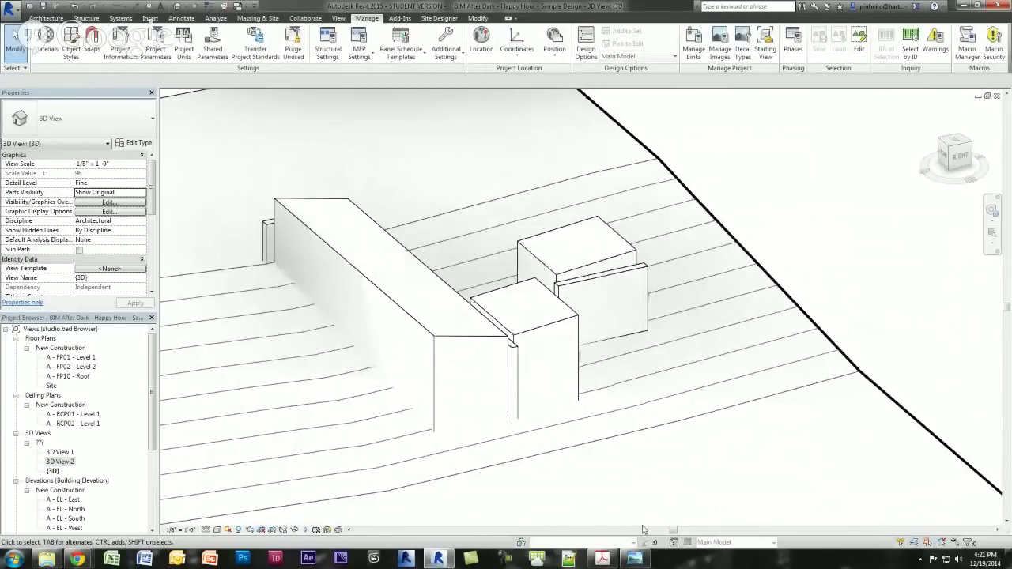
left_click(603, 560)
Advance the eBook to page 10, '03 Development: Skinning the Form'
left_click(574, 377)
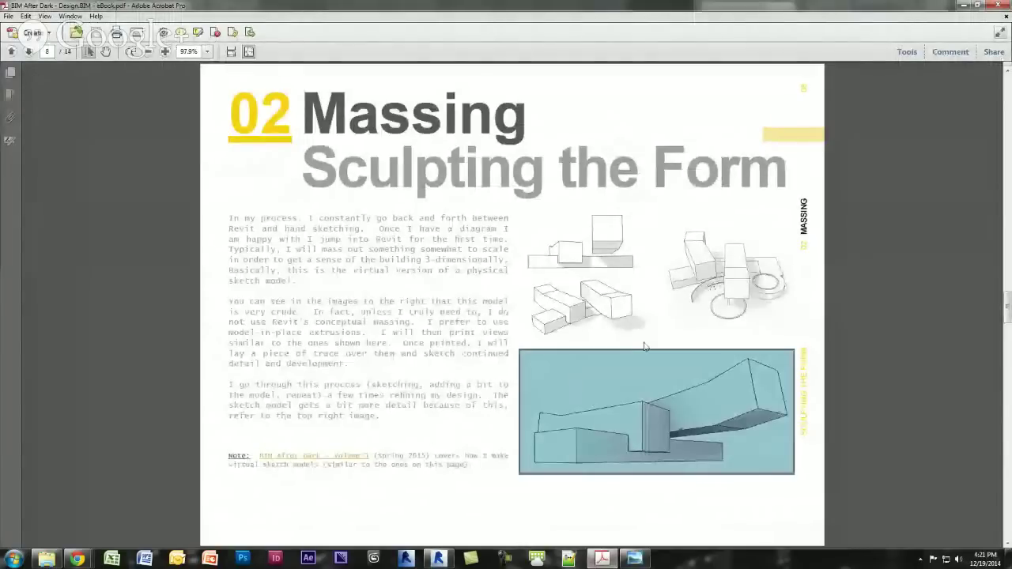
scroll(868, 341, "down", 3)
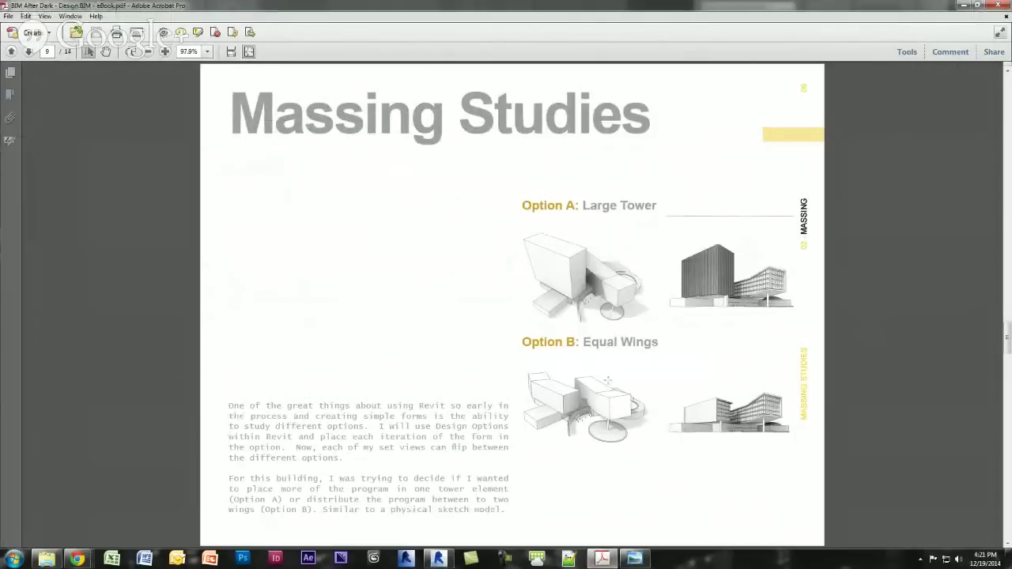
scroll(607, 381, "down", 2)
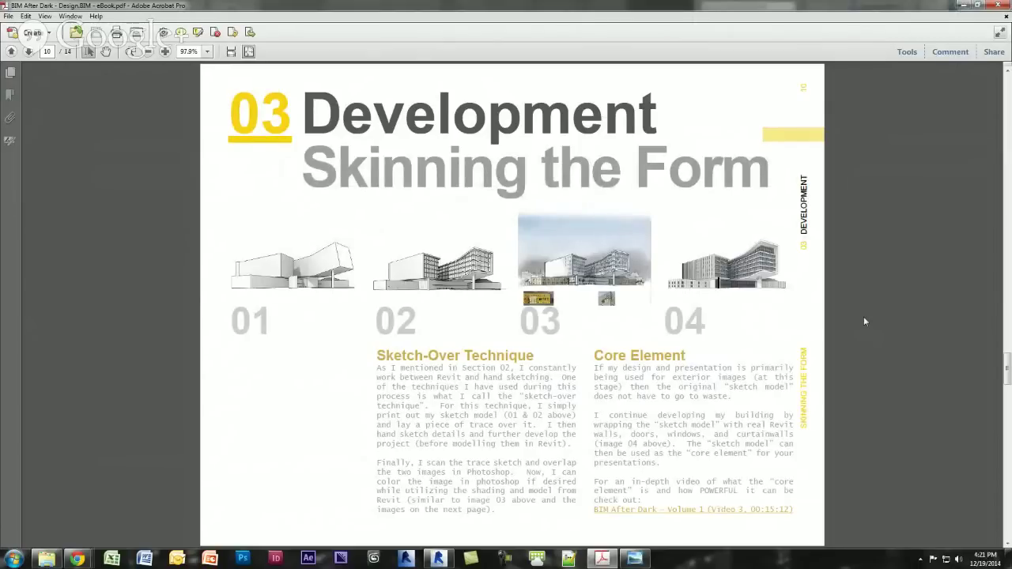
left_click(963, 6)
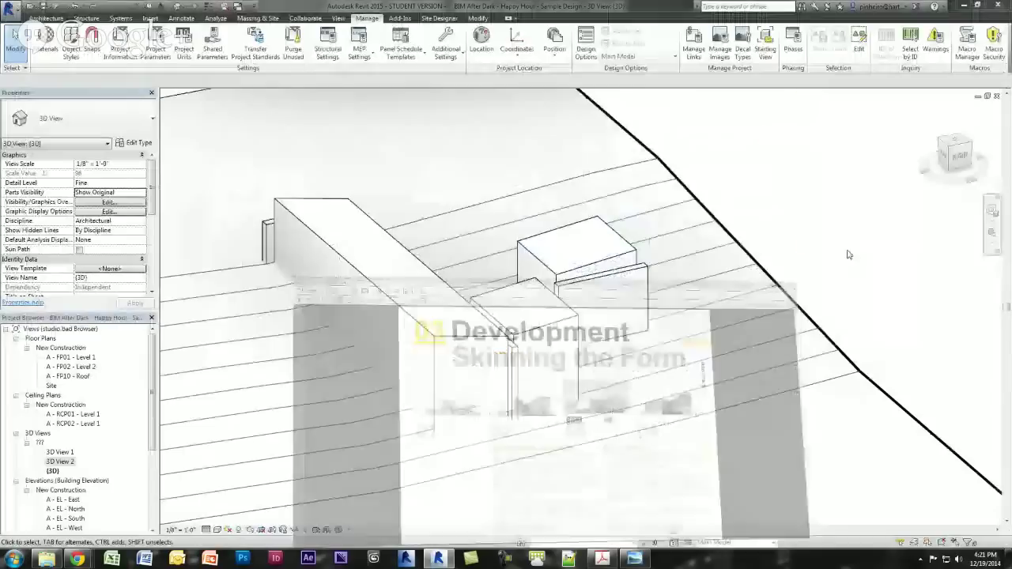
scroll(598, 408, "up", 3)
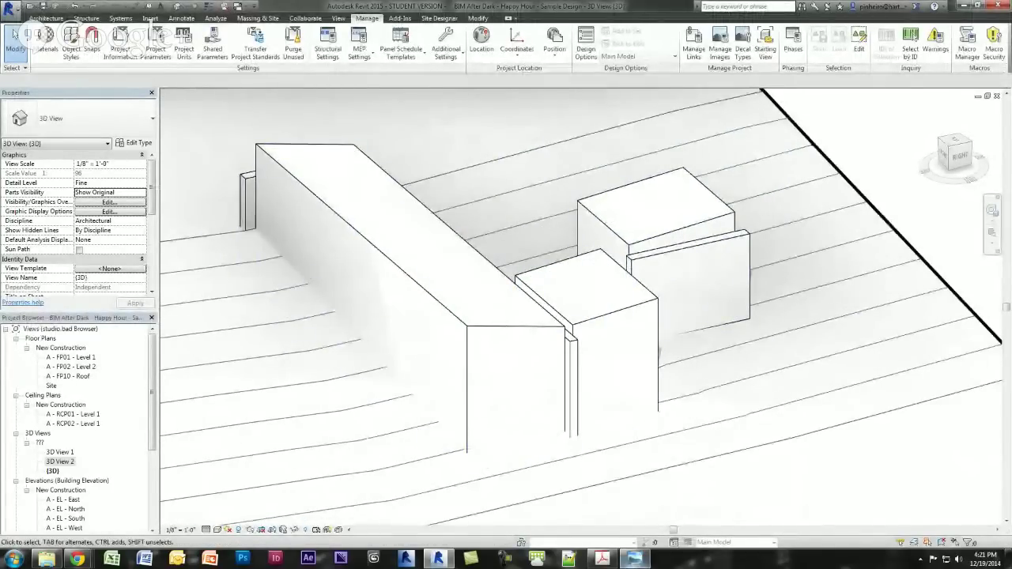
left_click(634, 558)
scroll(591, 367, "up", 1)
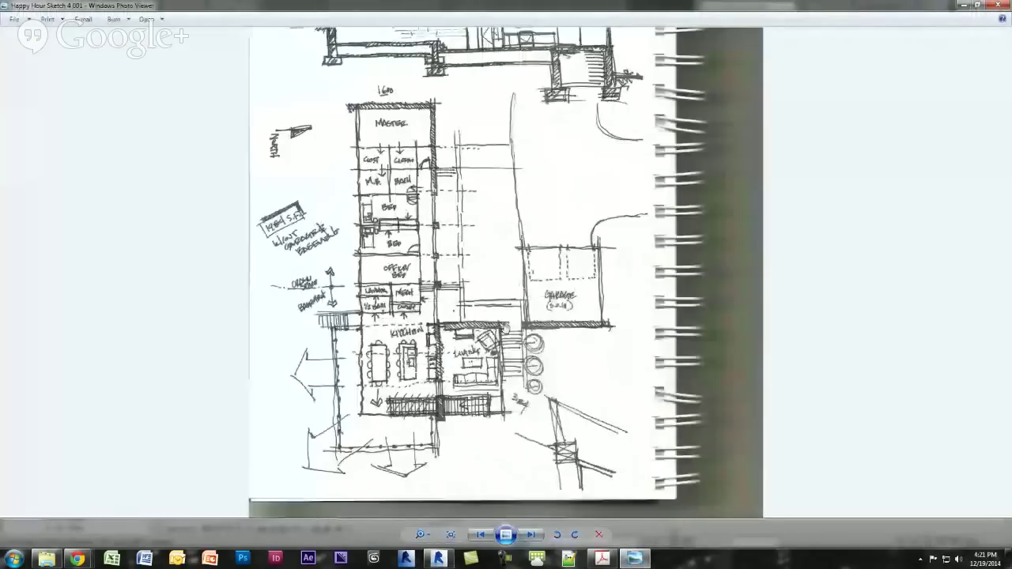
scroll(538, 332, "down", 1)
scroll(487, 269, "up", 1)
scroll(498, 290, "down", 1)
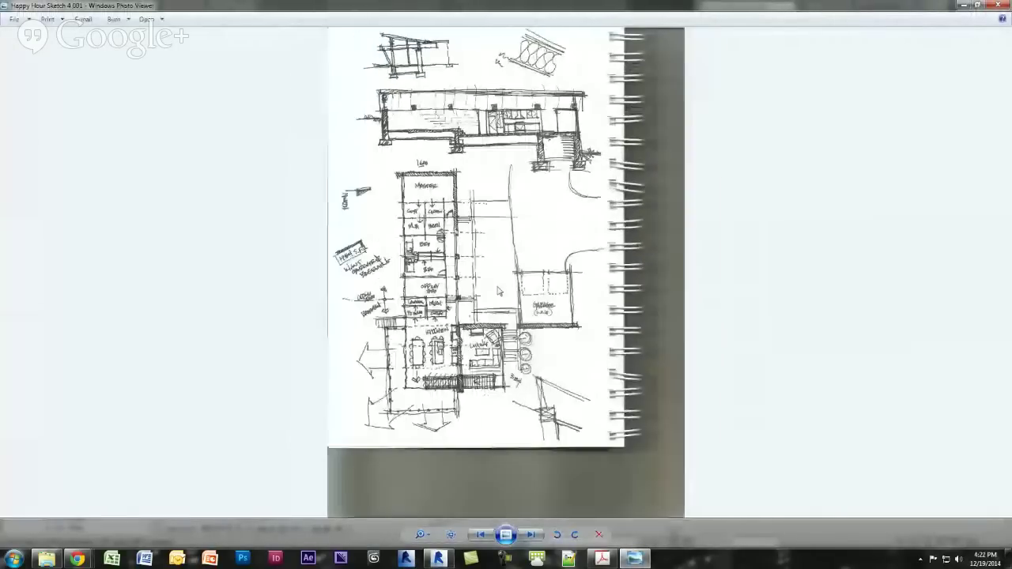
key("Left")
key("Left")
key("Left")
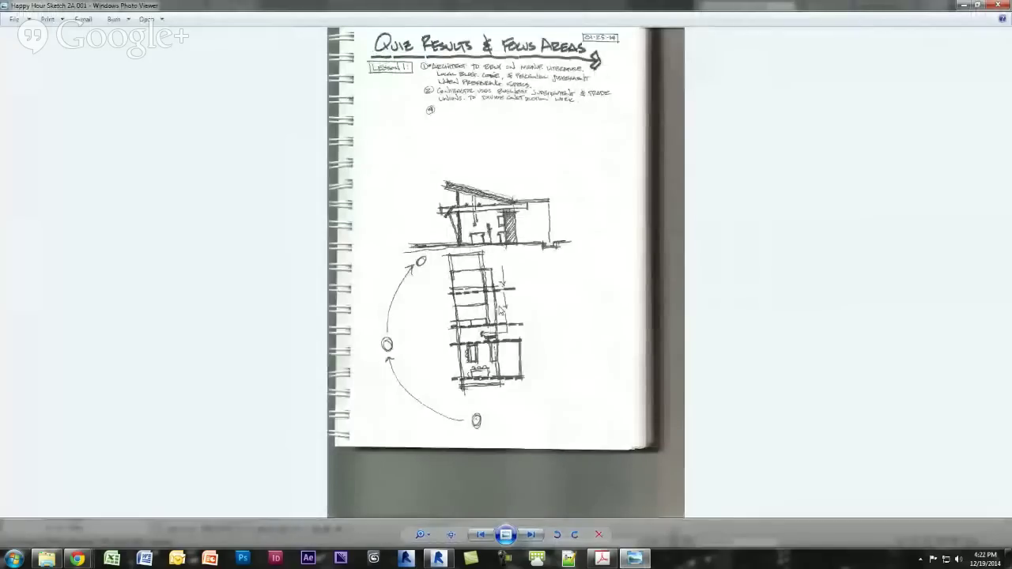
key("Right")
scroll(500, 311, "up", 3)
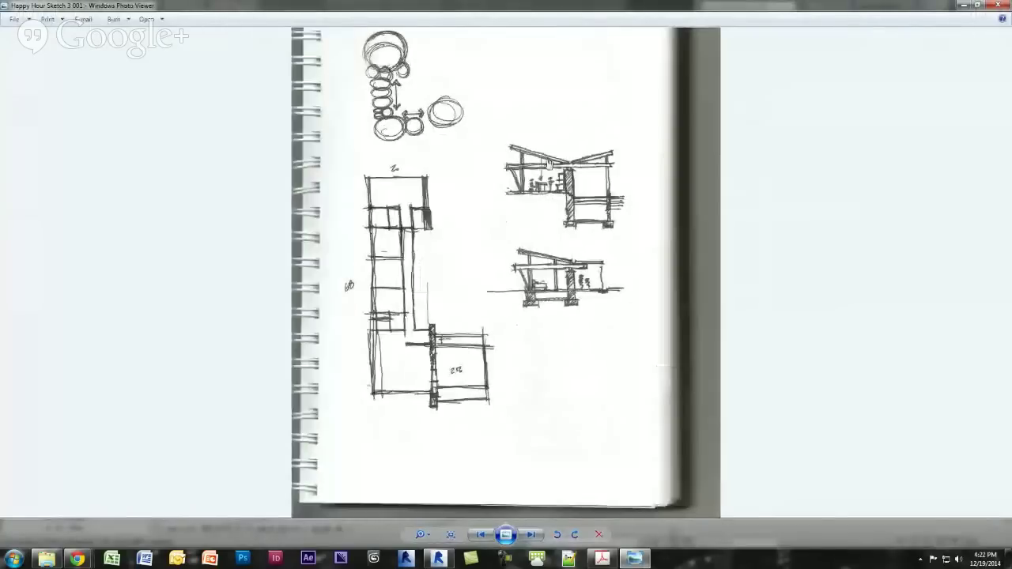
Open the A - FP01 - Level 1 plan and start a wall using the Large Wall 2 type
left_click(961, 5)
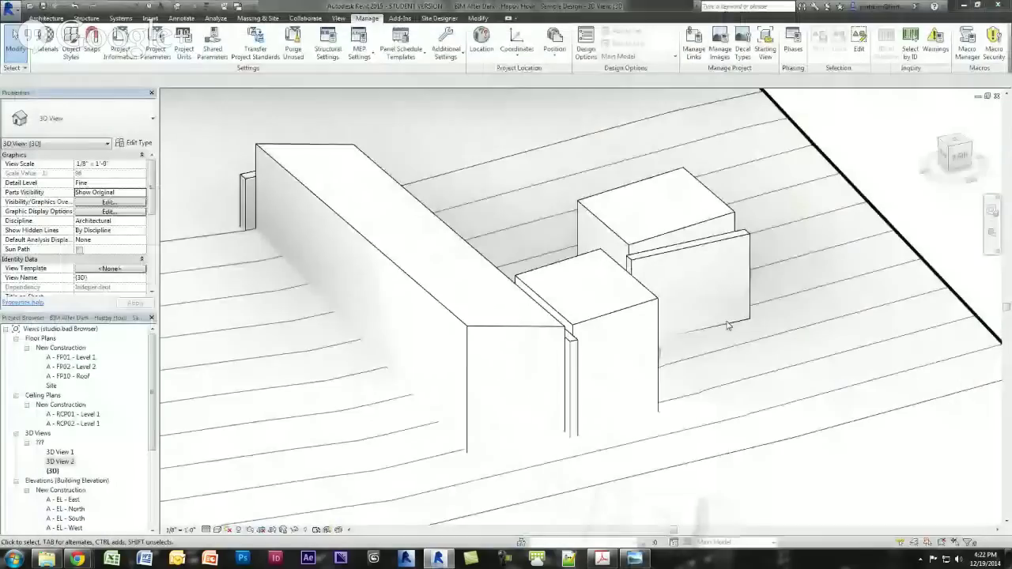
double_click(88, 358)
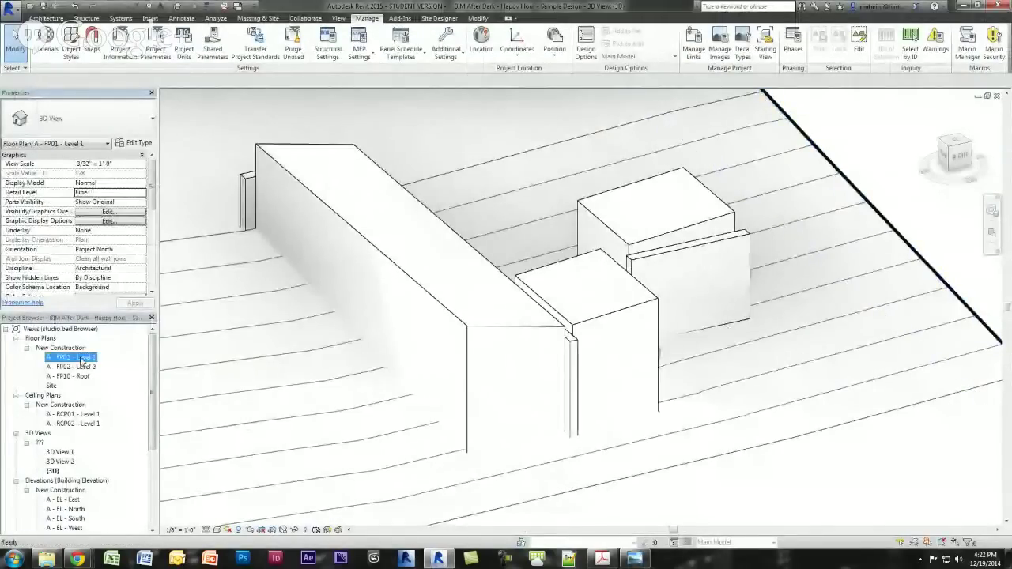
scroll(359, 338, "up", 4)
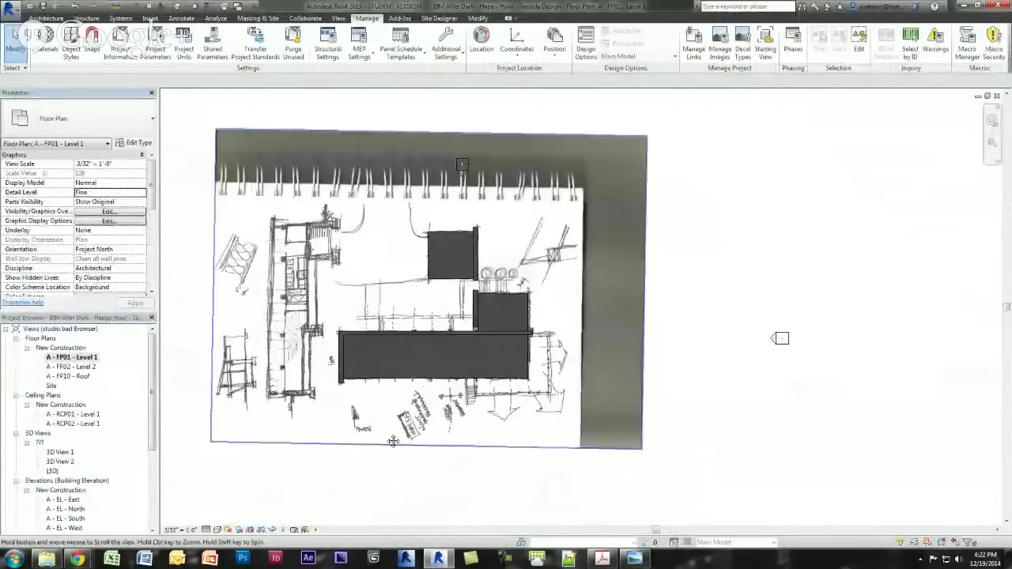
left_click(48, 18)
left_click(46, 38)
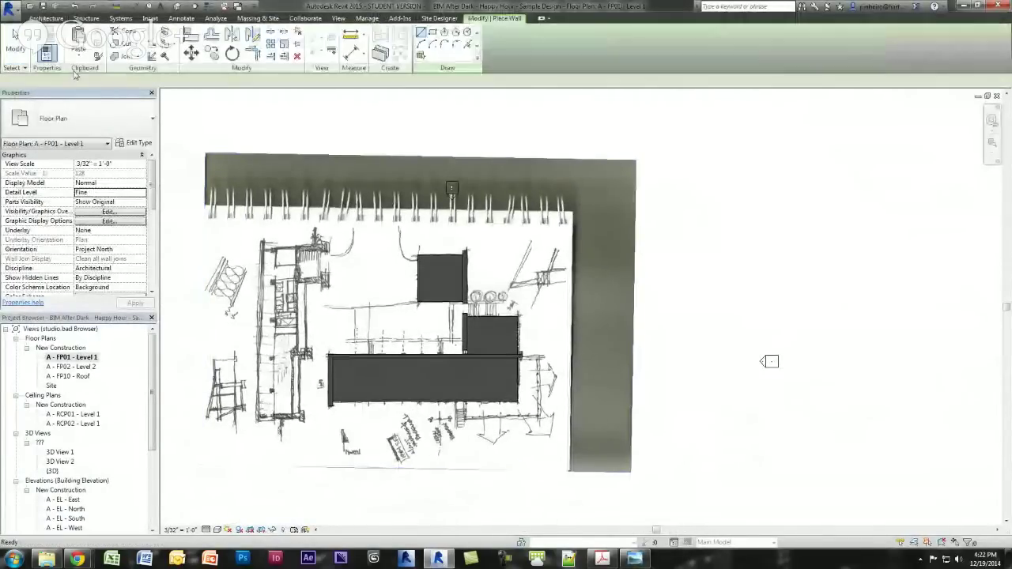
scroll(328, 378, "up", 3)
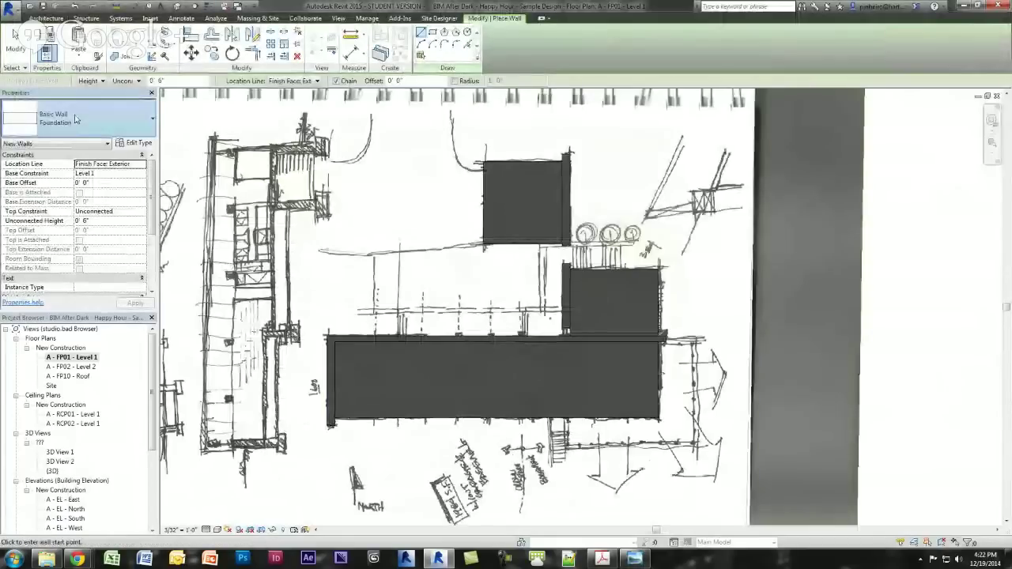
left_click(76, 119)
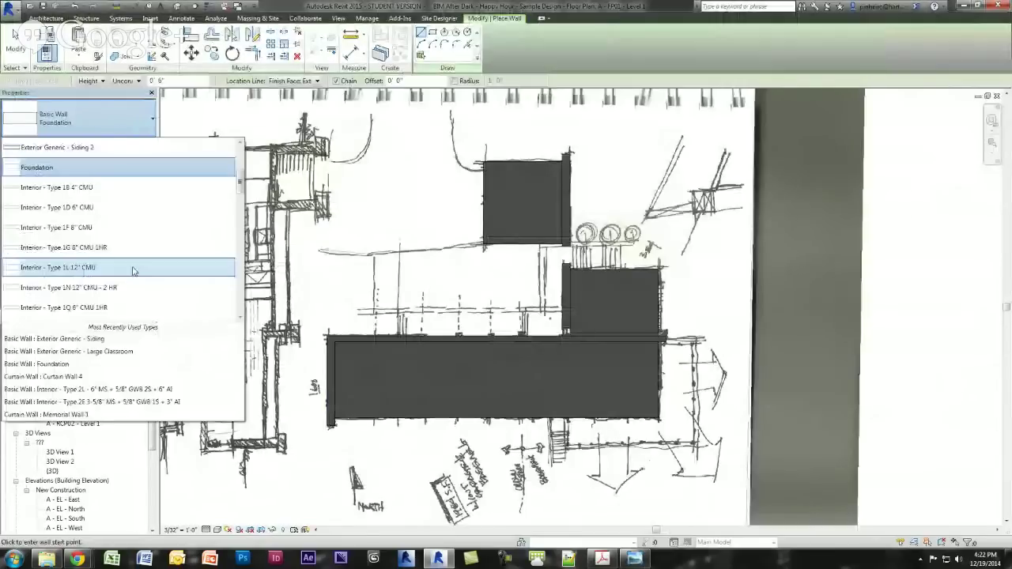
scroll(199, 269, "down", 2)
scroll(242, 226, "down", 5)
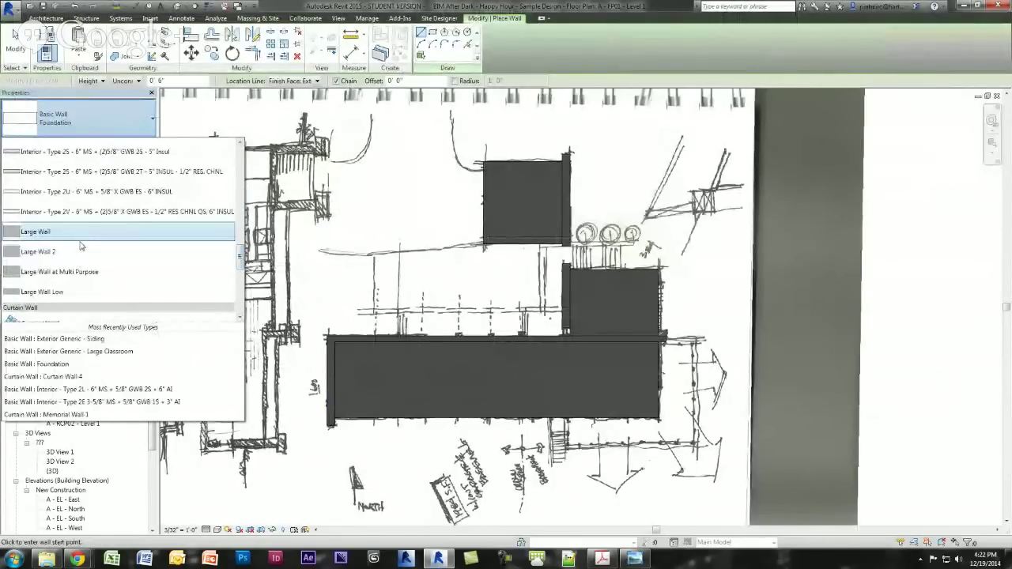
left_click(47, 252)
scroll(346, 433, "up", 1)
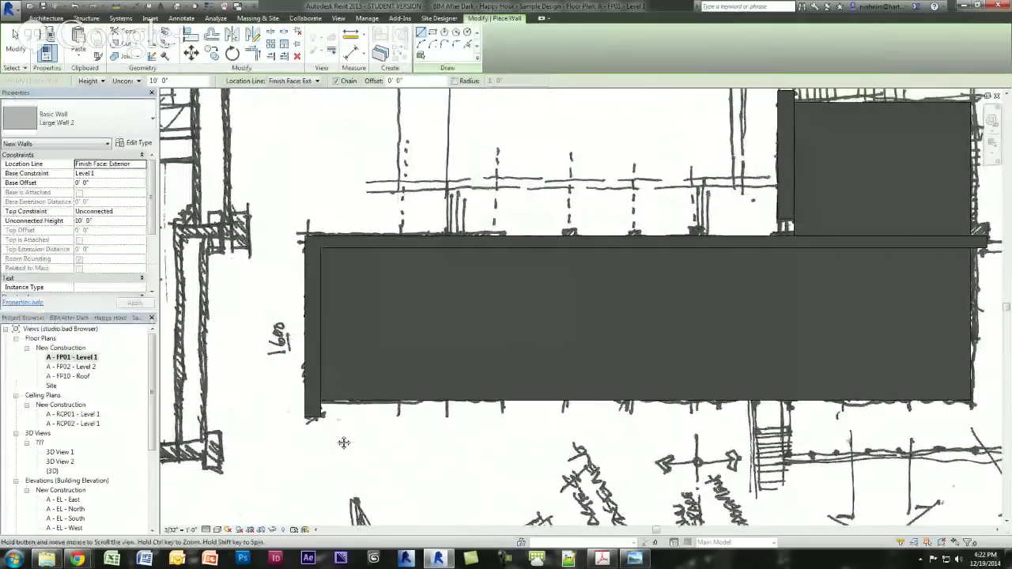
scroll(346, 433, "up", 1)
scroll(291, 413, "up", 1)
Trace walls along the long block's left edge, its 86'-8" top edge, and the column's edge
left_click(279, 409)
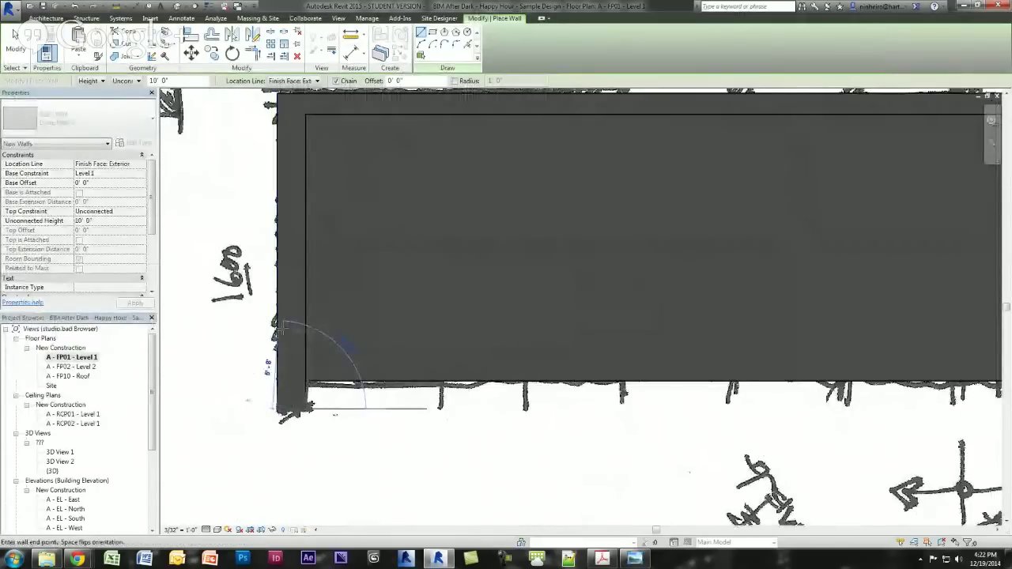
middle_click_drag(276, 111, 248, 290)
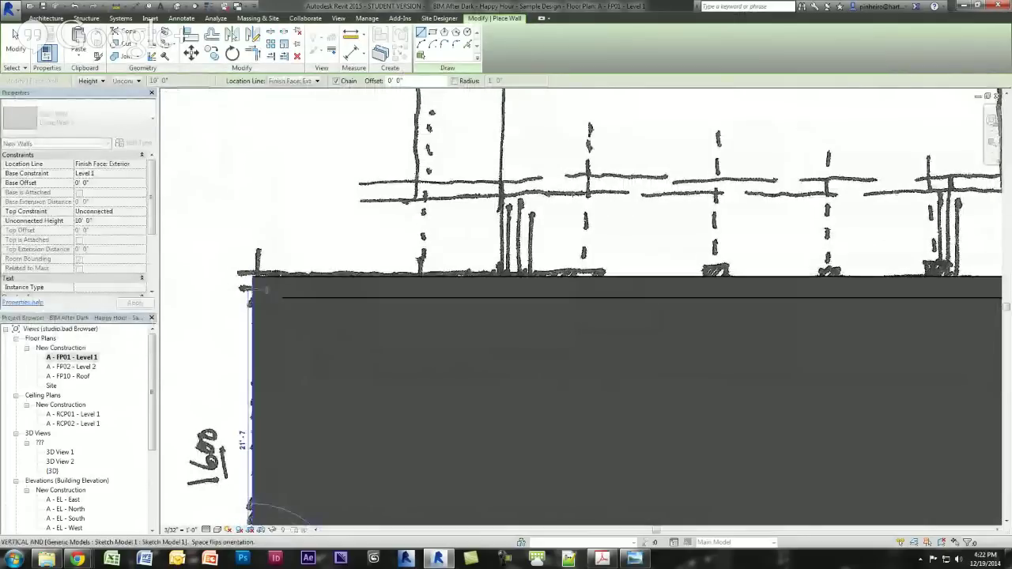
left_click(255, 275)
middle_click_drag(972, 277, 554, 277)
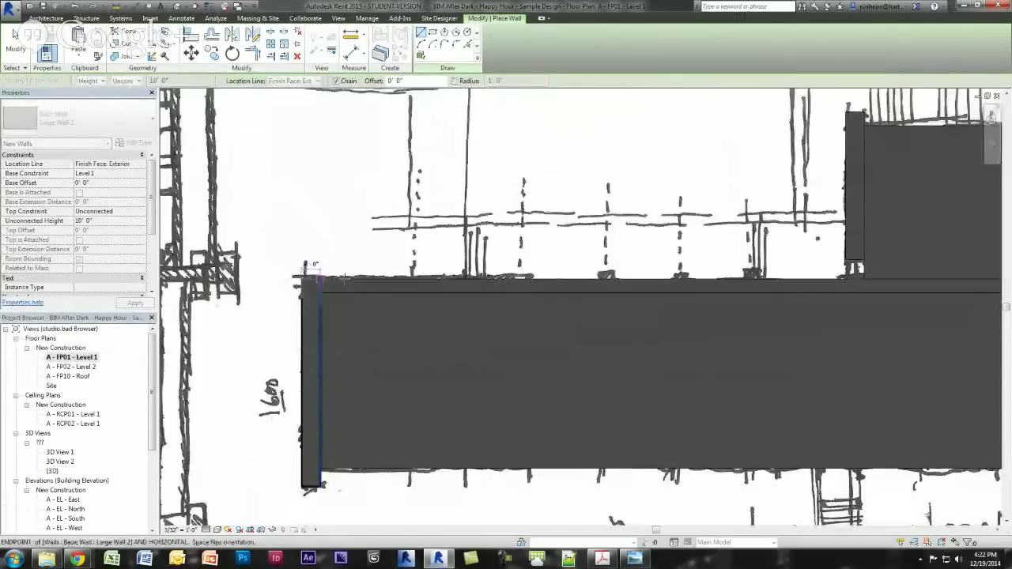
middle_click_drag(980, 277, 529, 276)
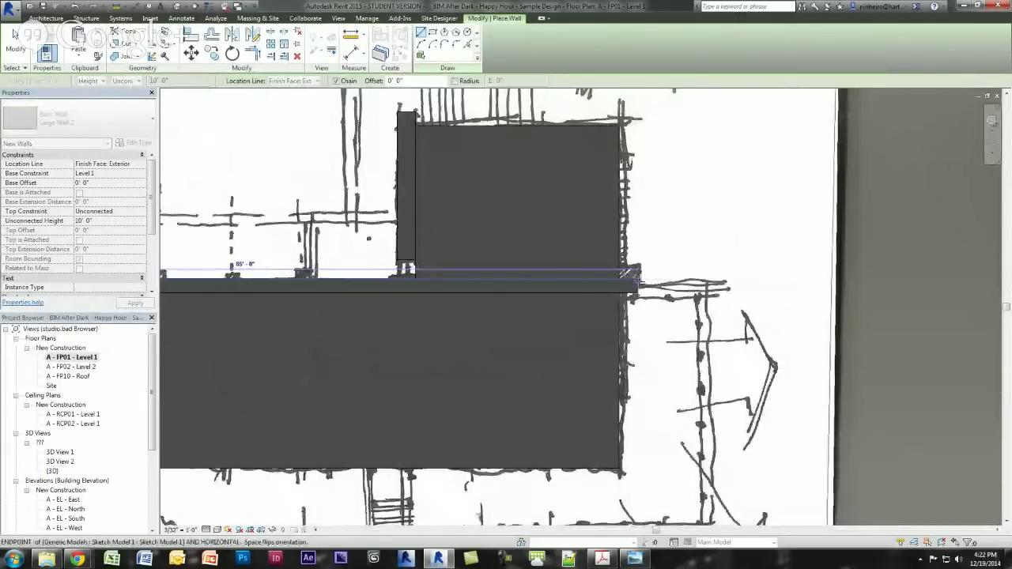
left_click(624, 274)
middle_click_drag(424, 182, 401, 326)
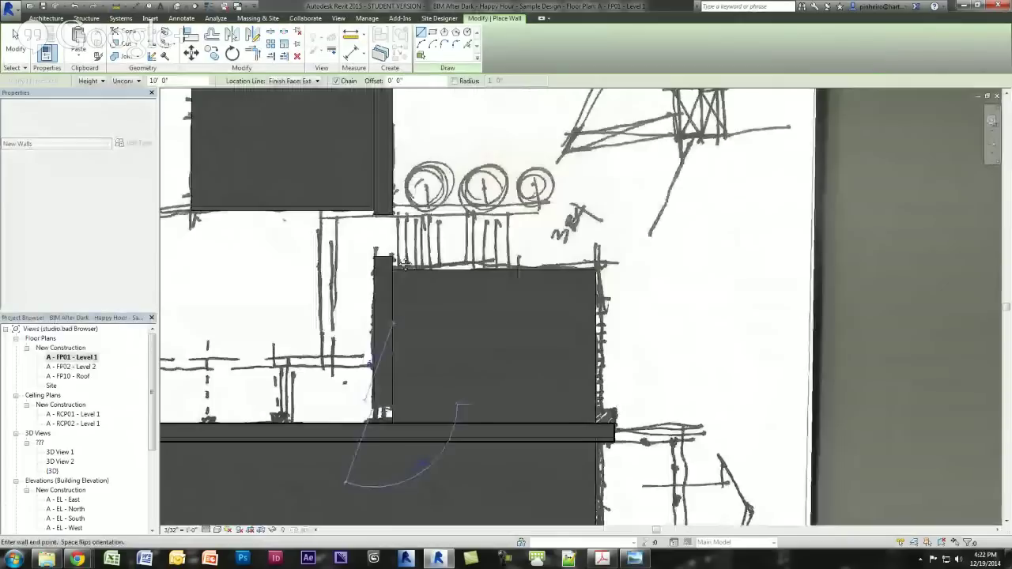
key("Escape")
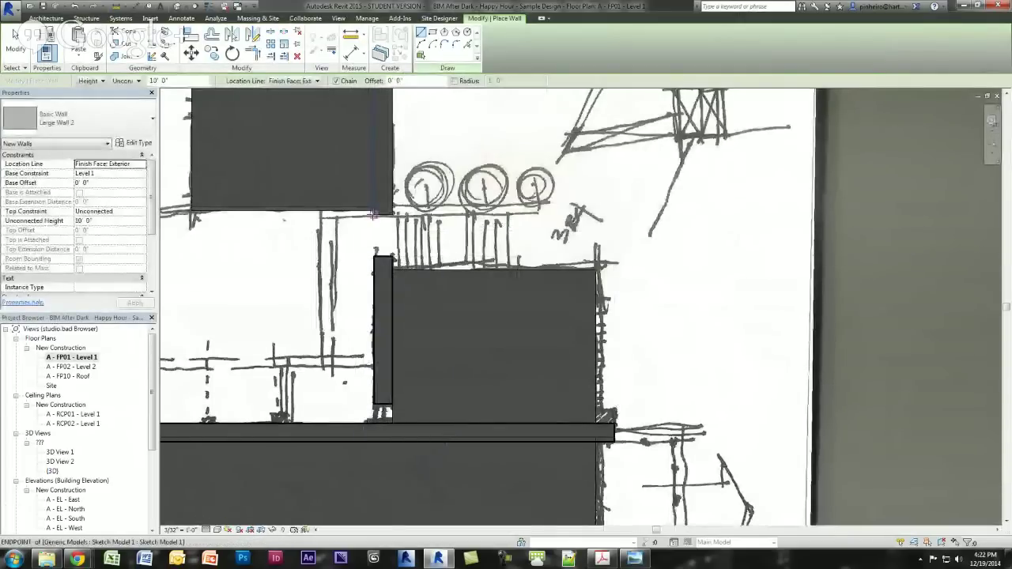
middle_click_drag(376, 214, 340, 435)
left_click(341, 434)
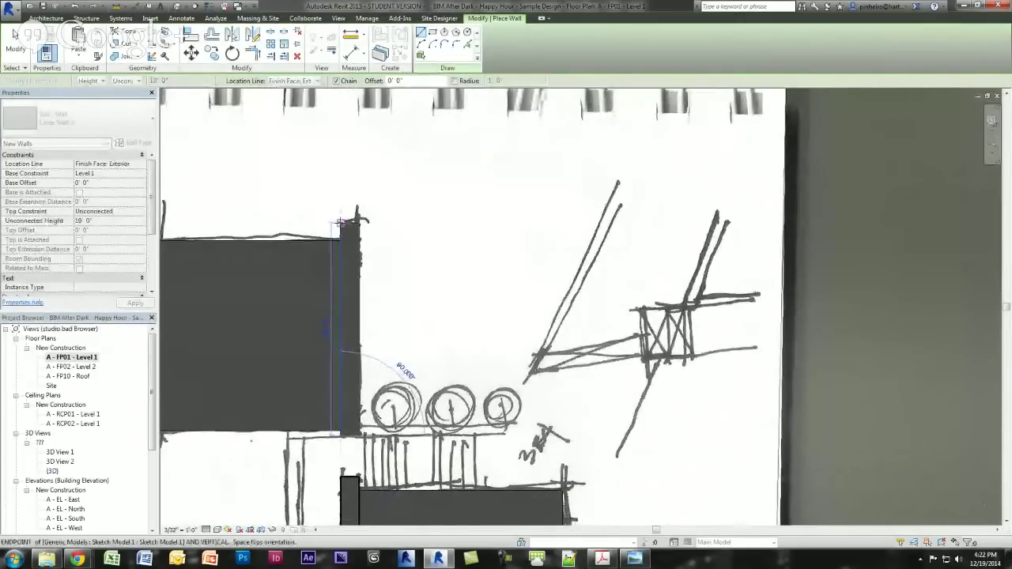
left_click(342, 228)
key("Escape")
key("Escape")
scroll(389, 253, "down", 3)
Select and orbit around the new Large Wall 2 walls in the default 3D view
left_click(179, 7)
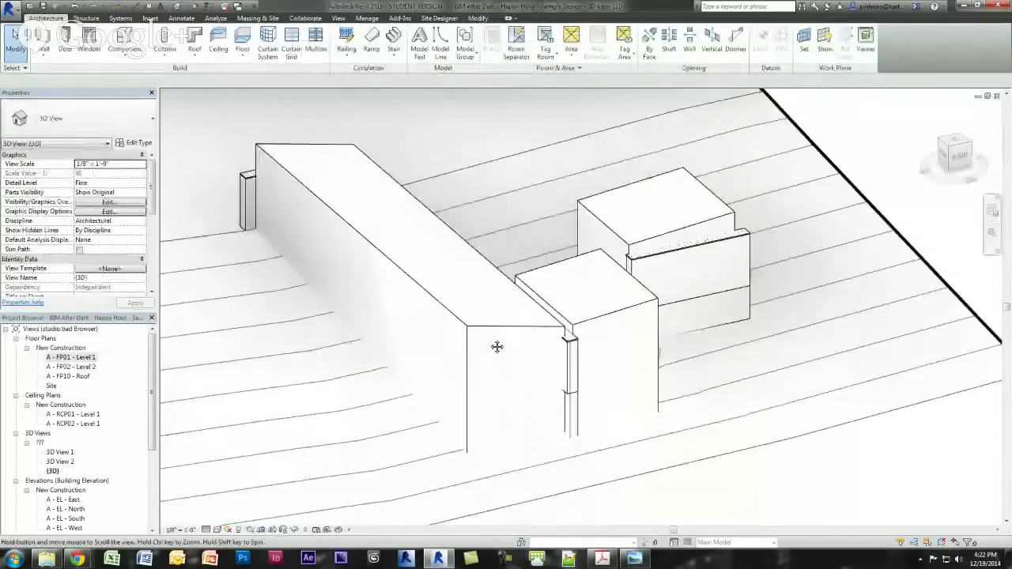
left_click(570, 391)
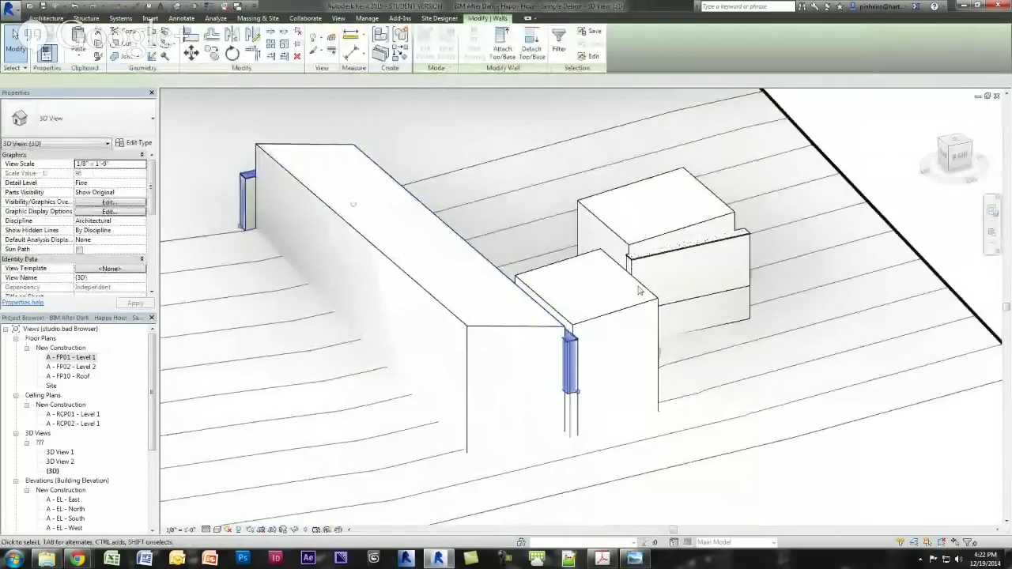
left_click(666, 312, "ctrl")
left_click(667, 322, "ctrl")
middle_click_drag(667, 323, 690, 383, "shift")
left_click(690, 384)
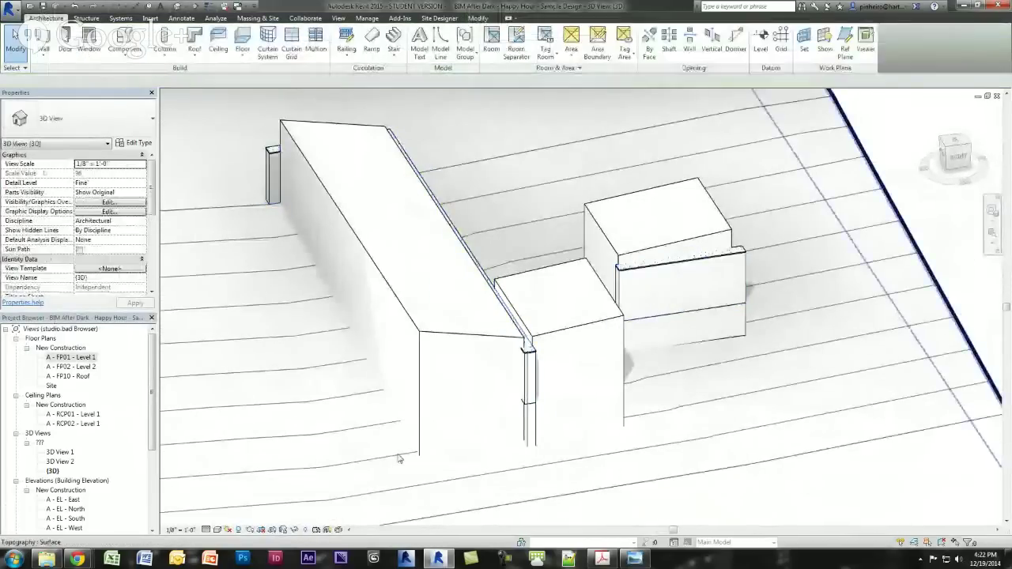
scroll(537, 411, "up", 3)
left_click(569, 370)
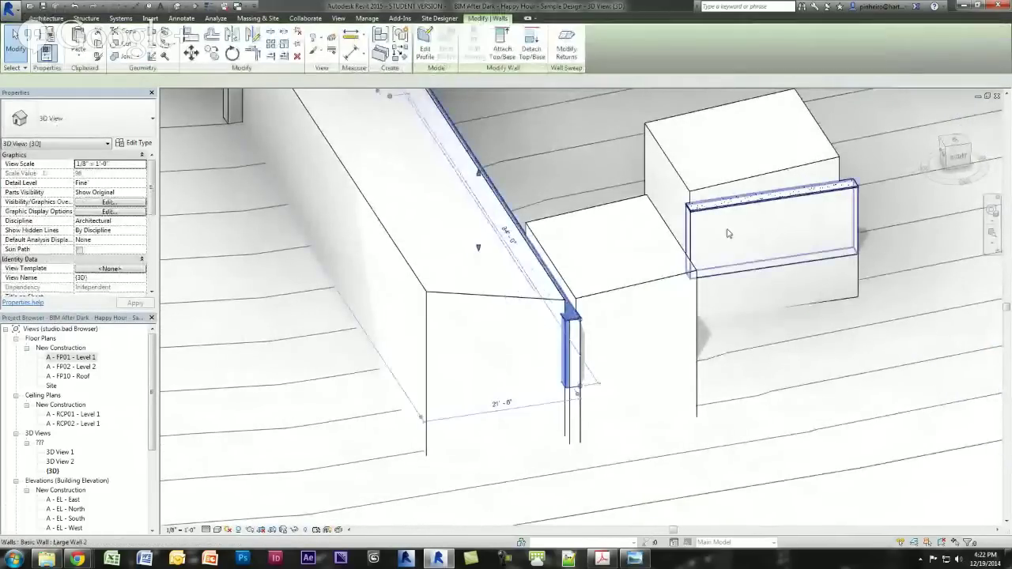
left_click(708, 215)
right_click(707, 214)
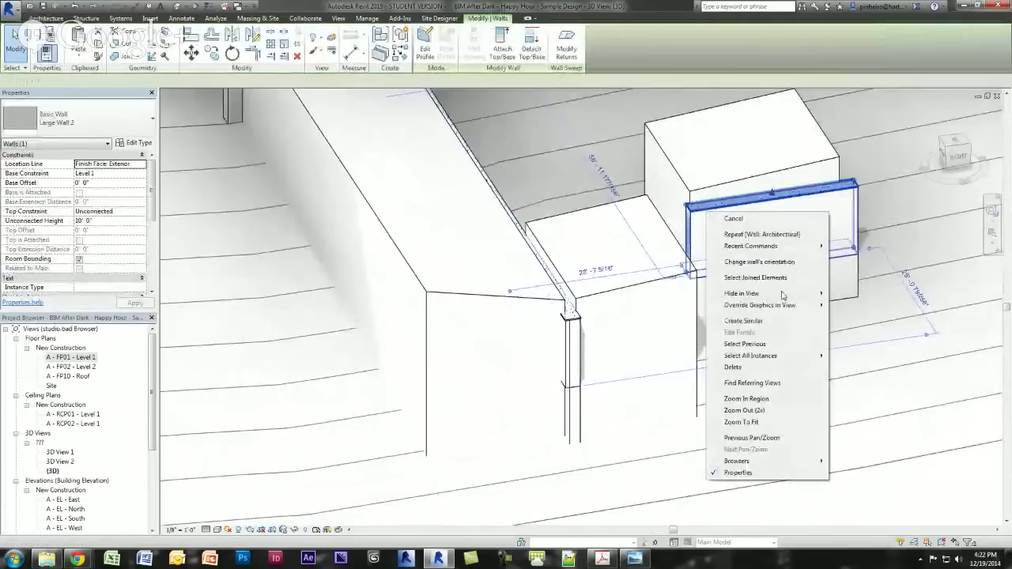
key("Escape")
Open the A - RCP01 - Level 1 plan, then A - FP01 - Level 1, then A - EL - East
left_click(27, 348)
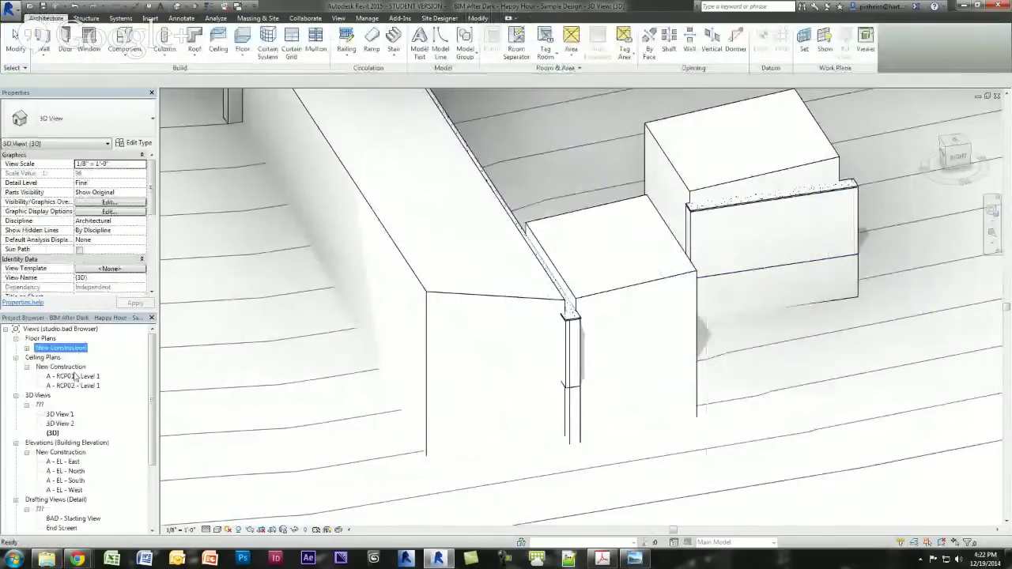
left_click(74, 377)
double_click(73, 377)
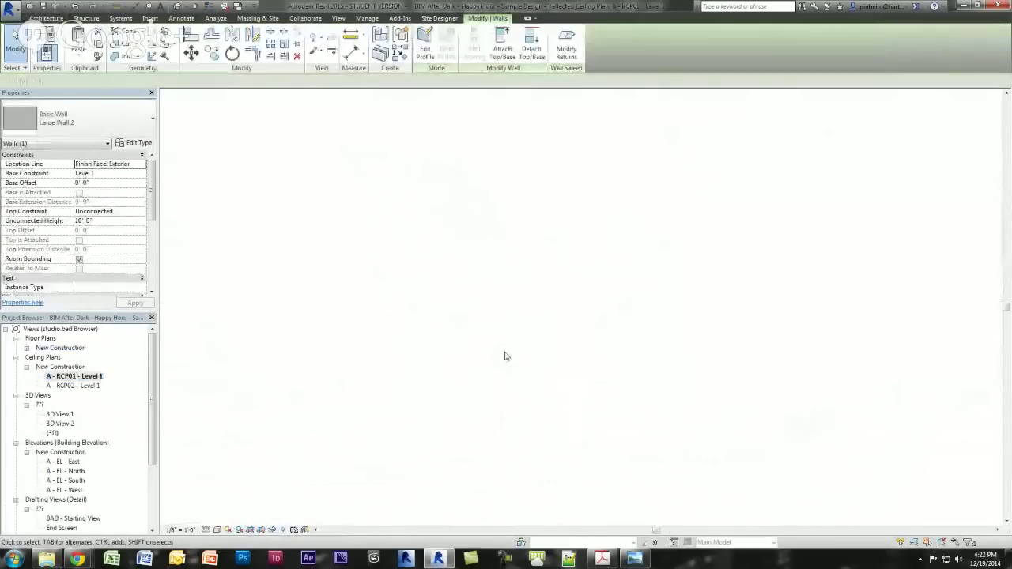
left_click(27, 348)
double_click(71, 357)
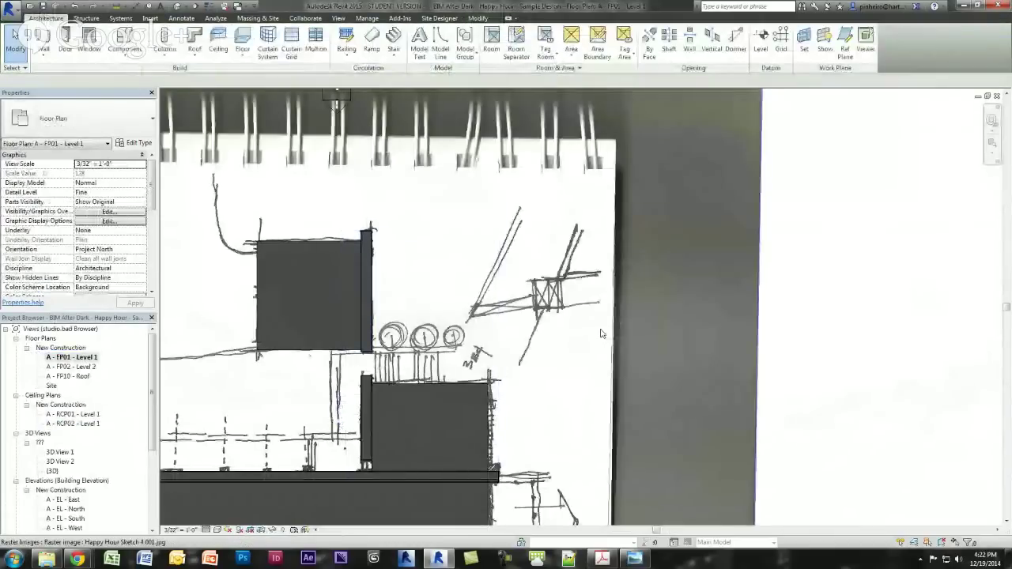
scroll(601, 334, "down", 6)
double_click(685, 378)
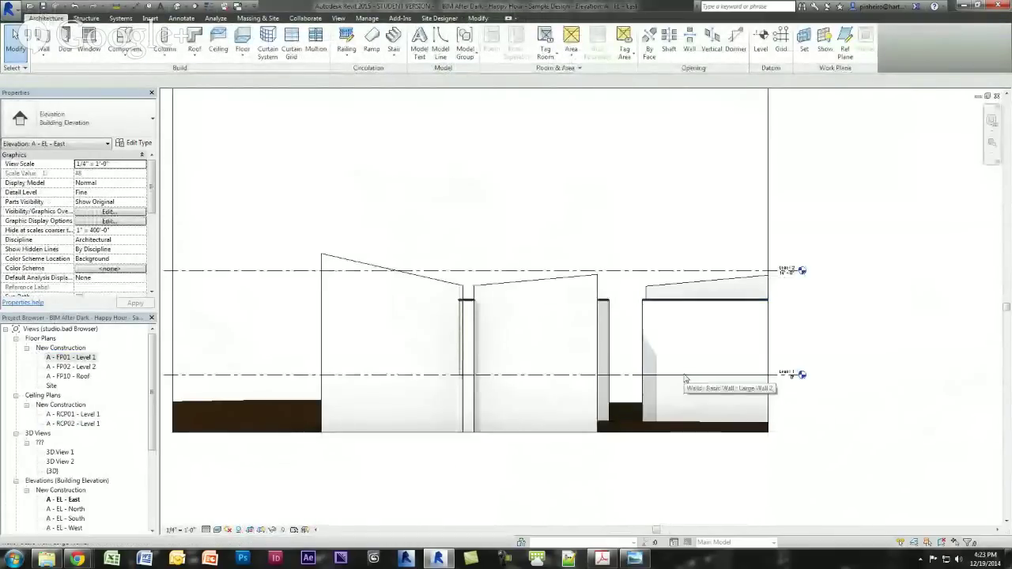
Extend the elevation's crop boundary down below the ground
scroll(637, 456, "down", 3)
left_click(616, 413)
middle_click_drag(610, 454, 593, 377)
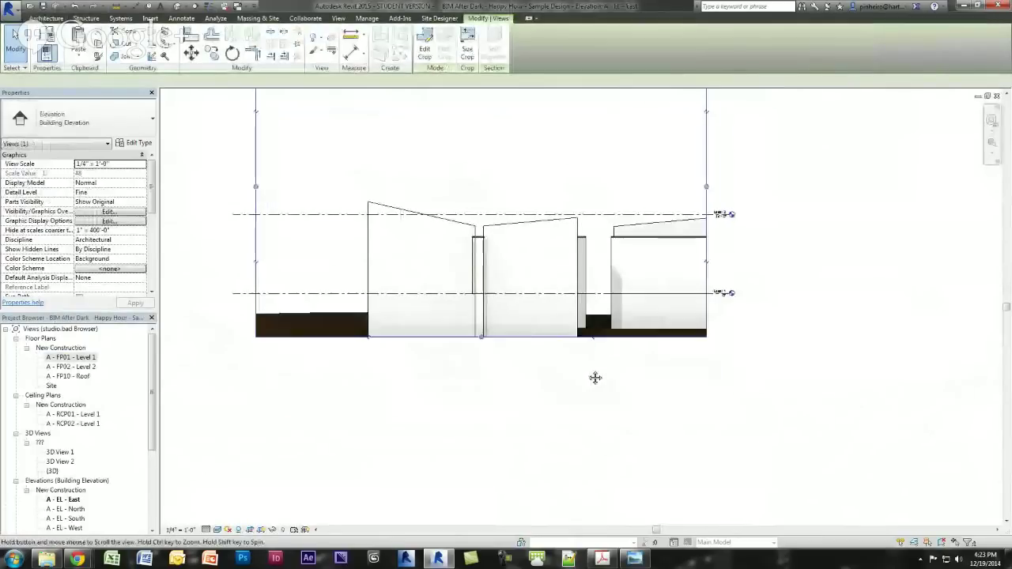
key("Escape")
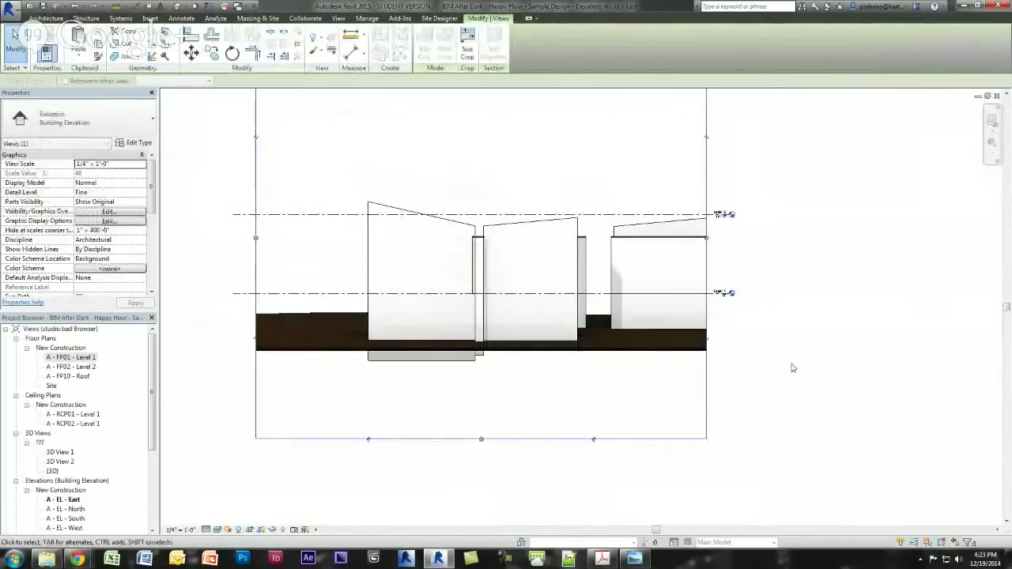
Draw a new level line at -10' 0" below Level 1, stretched across the elevation
left_click(722, 294)
scroll(723, 292, "up", 3)
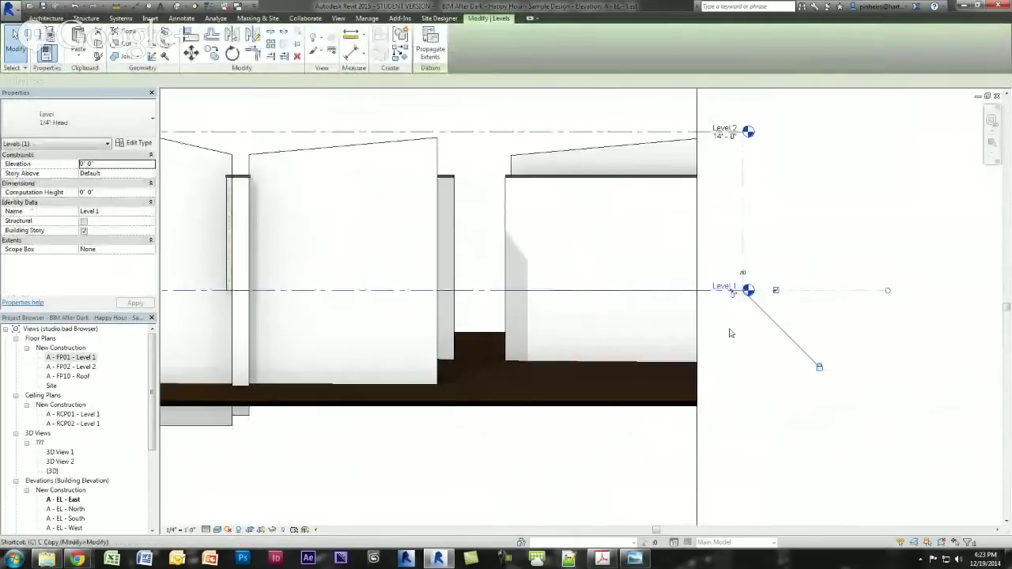
key("l")
key("l")
left_click(425, 403)
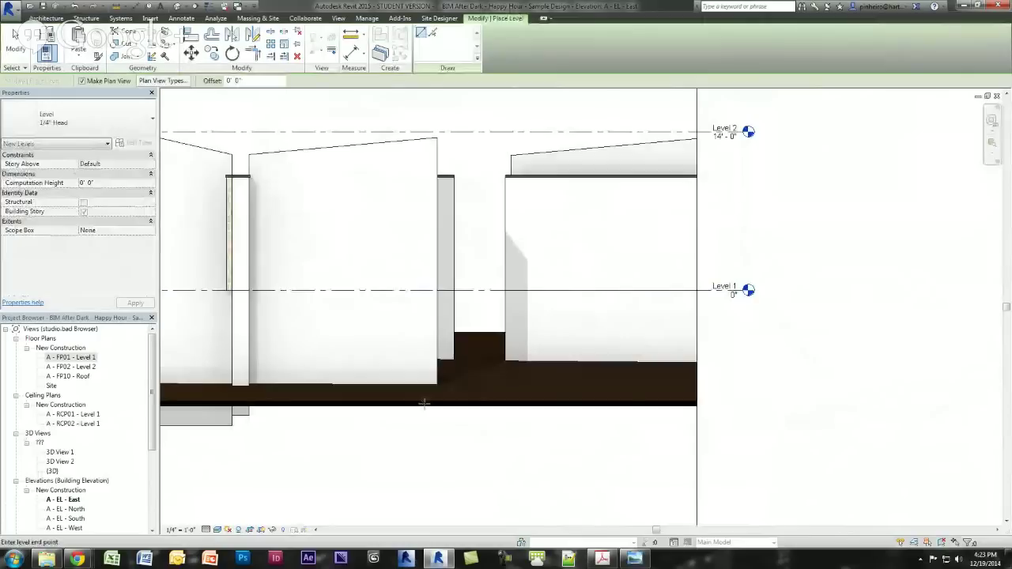
scroll(711, 404, "down", 3)
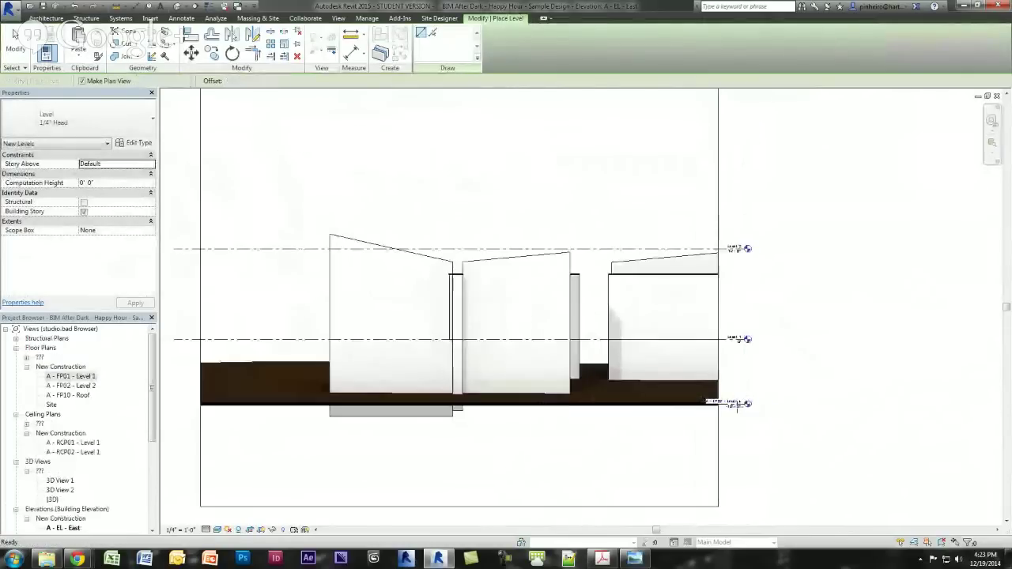
left_click(716, 405)
key("Escape")
left_click_drag(569, 410, 269, 405)
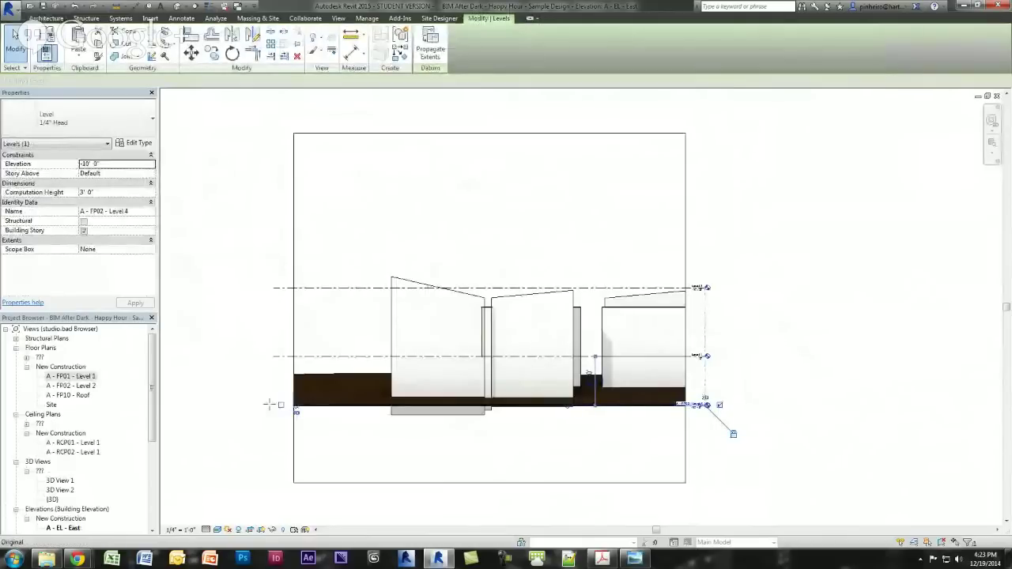
left_click(533, 454)
Rename the new level to 'Lower Level'
scroll(688, 445, "up", 2)
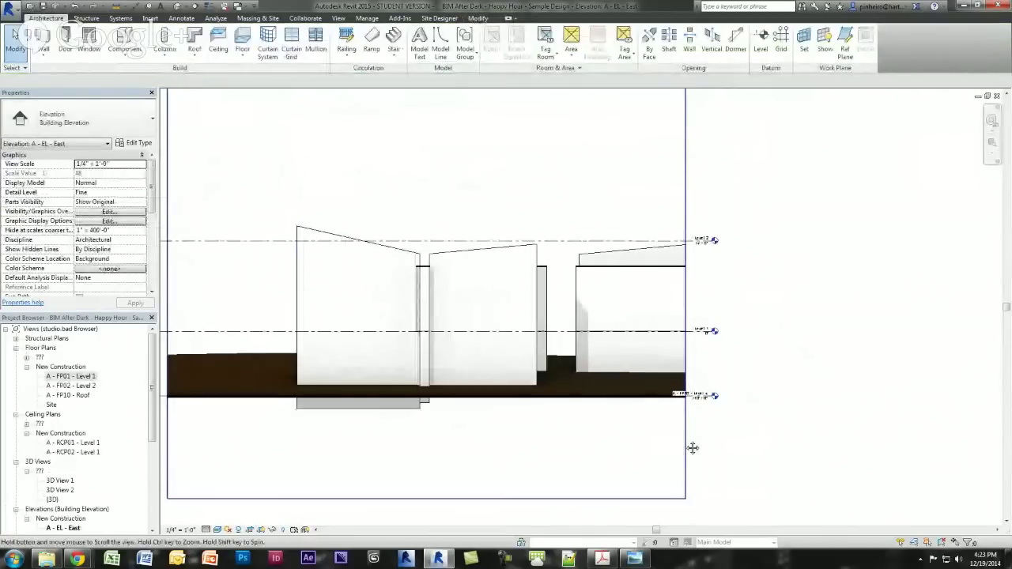
scroll(686, 445, "up", 1)
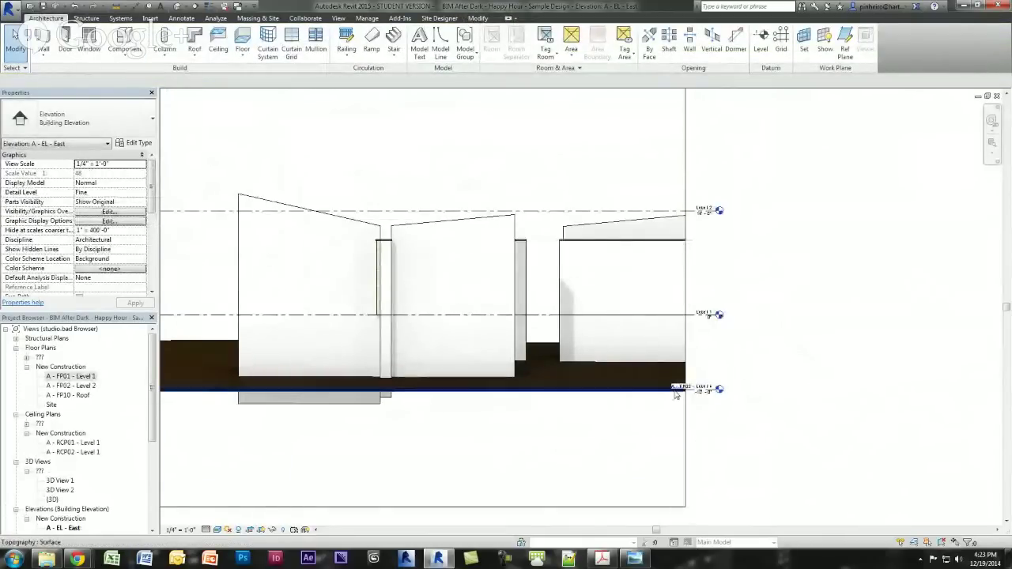
left_click(699, 387)
left_click(699, 384)
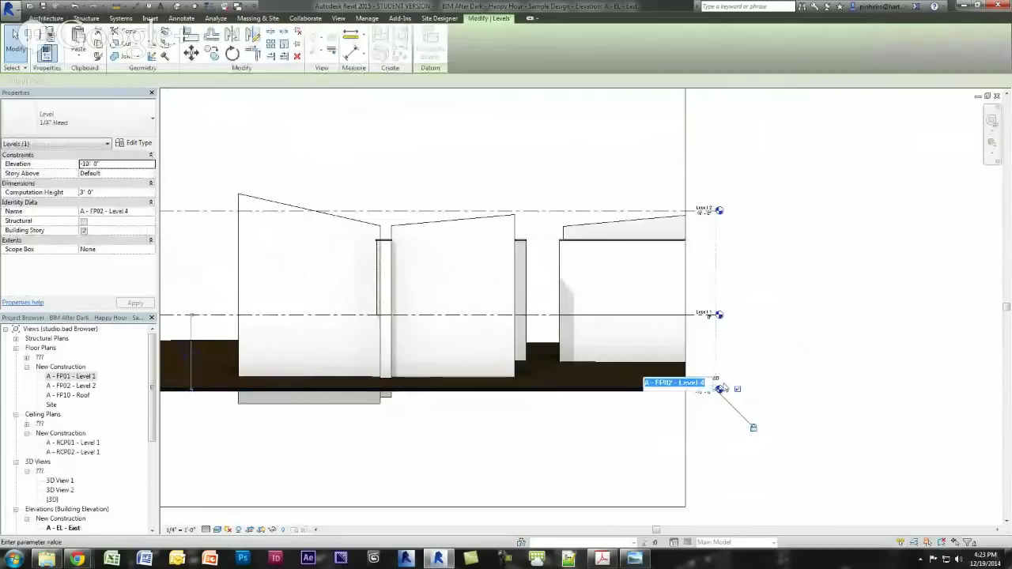
type("Lo")
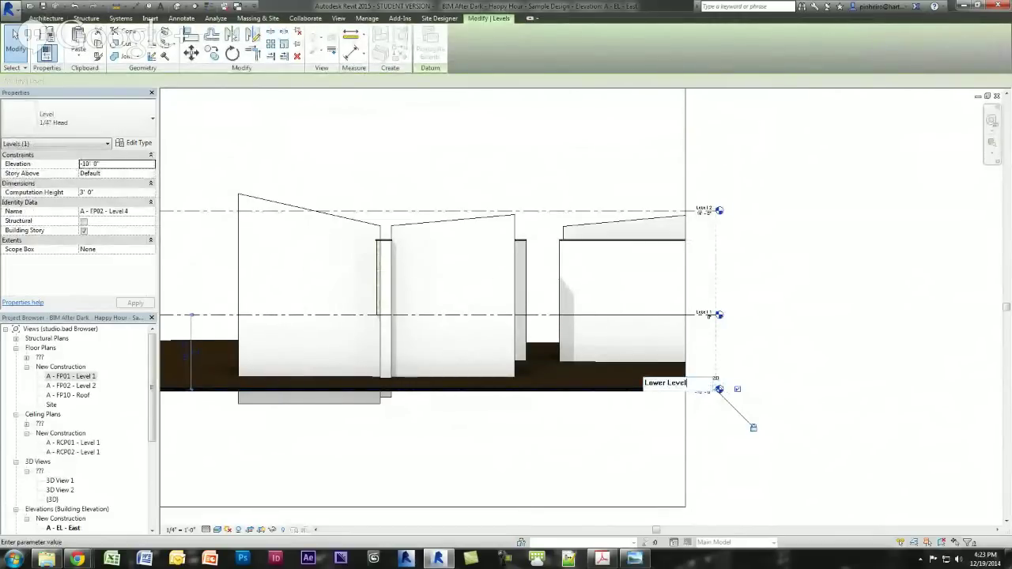
type("wer Level")
key("Return")
left_click(530, 286)
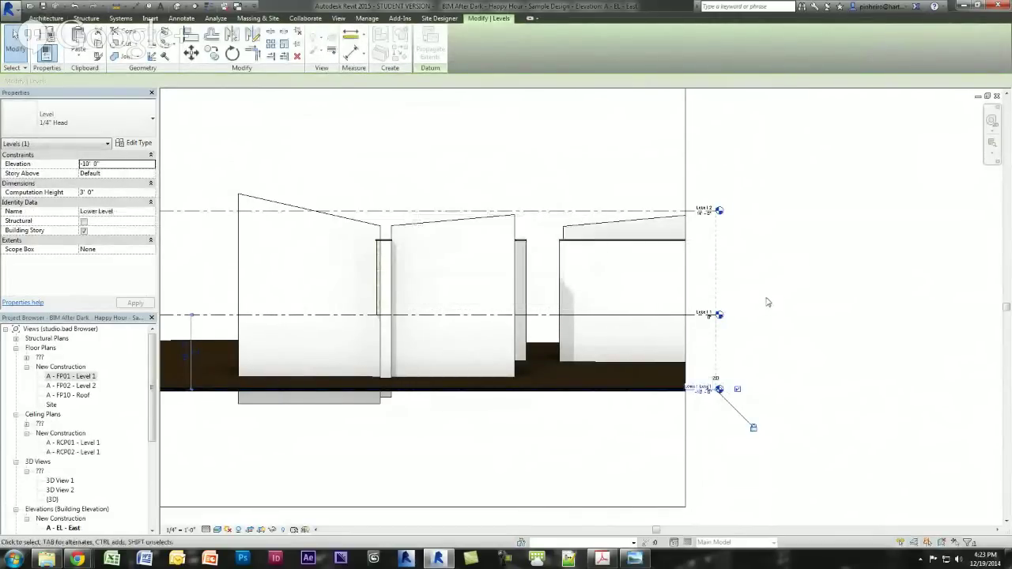
key("Escape")
Select the long wall chain, another wall and the small wall between the boxes in 3D
left_click(180, 6)
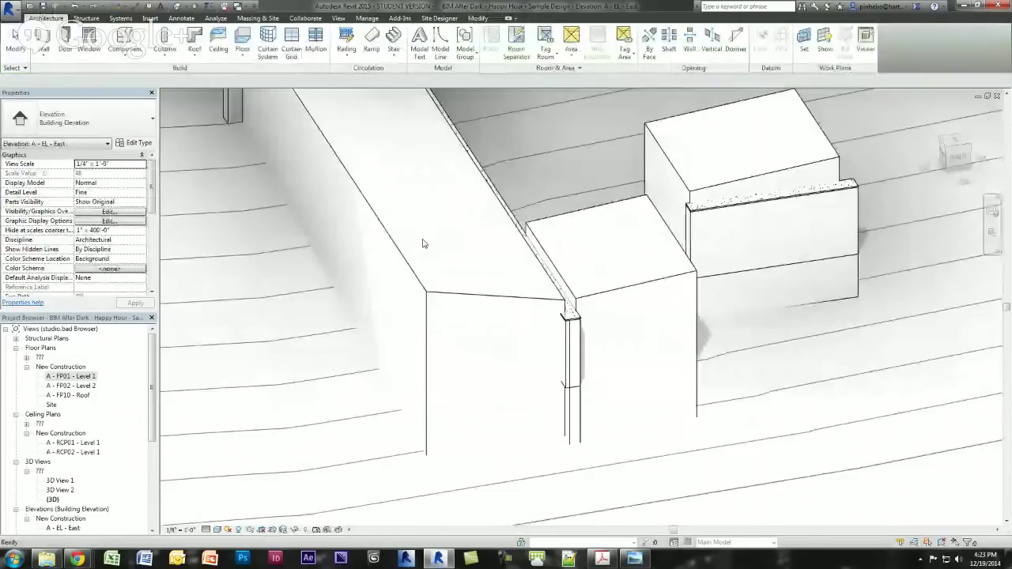
left_click(582, 320)
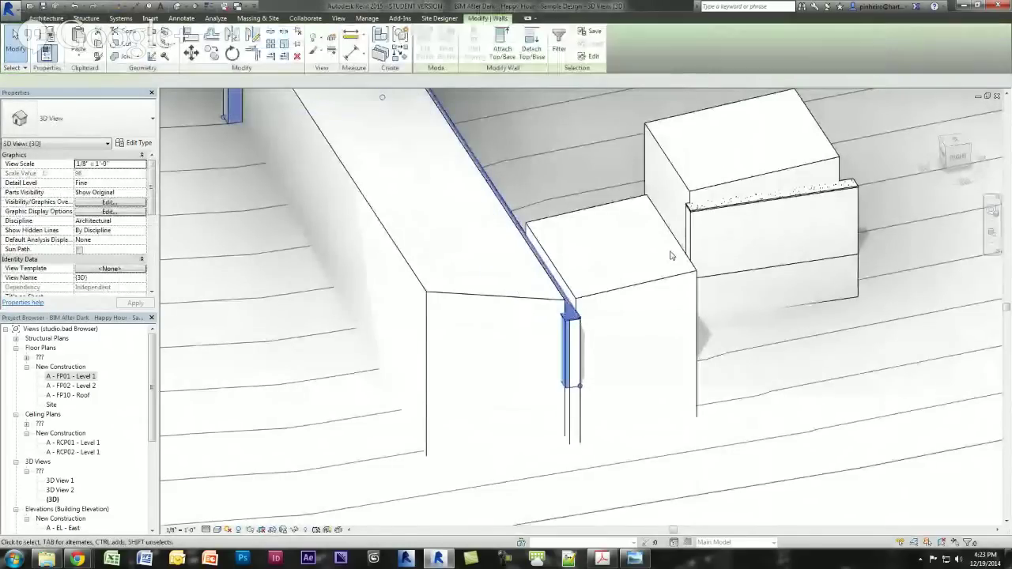
left_click(692, 237, "ctrl")
middle_click_drag(692, 237, 456, 311, "shift")
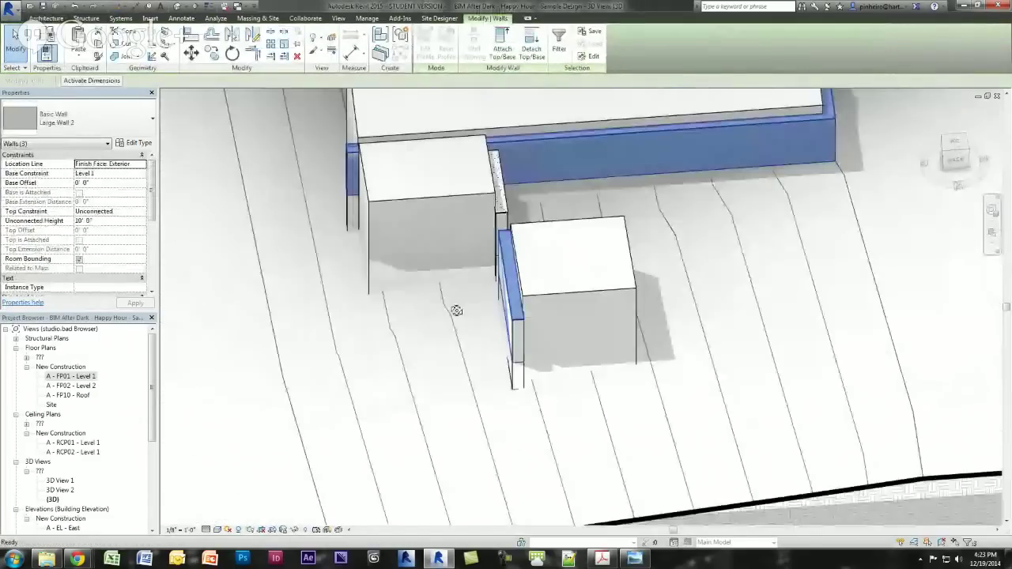
left_click(503, 211, "ctrl")
middle_click_drag(503, 212, 443, 237, "shift")
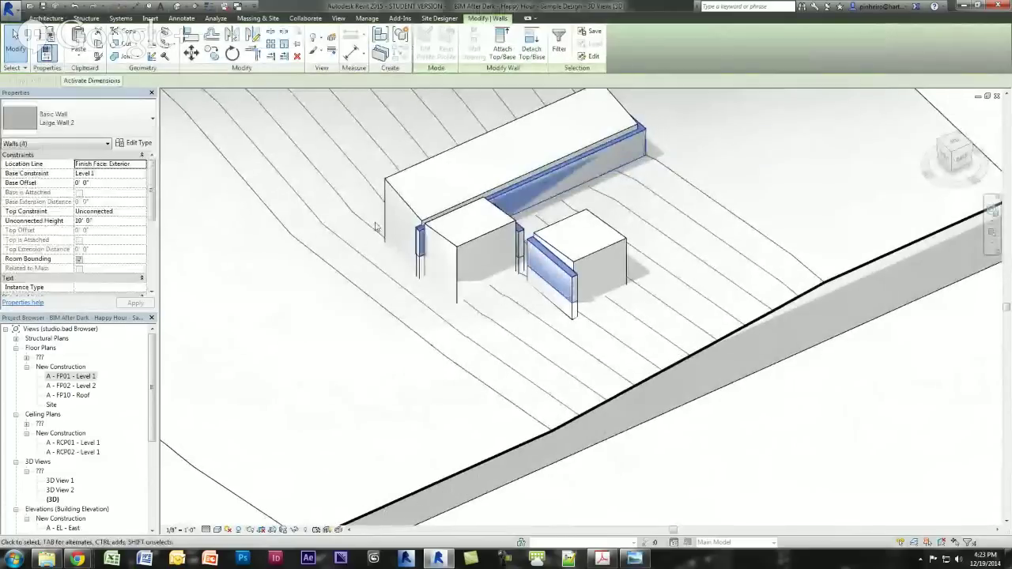
Set the walls' base to Lower Level and top to Level 1 with a 10' 0" offset
left_click(143, 176)
left_click(143, 175)
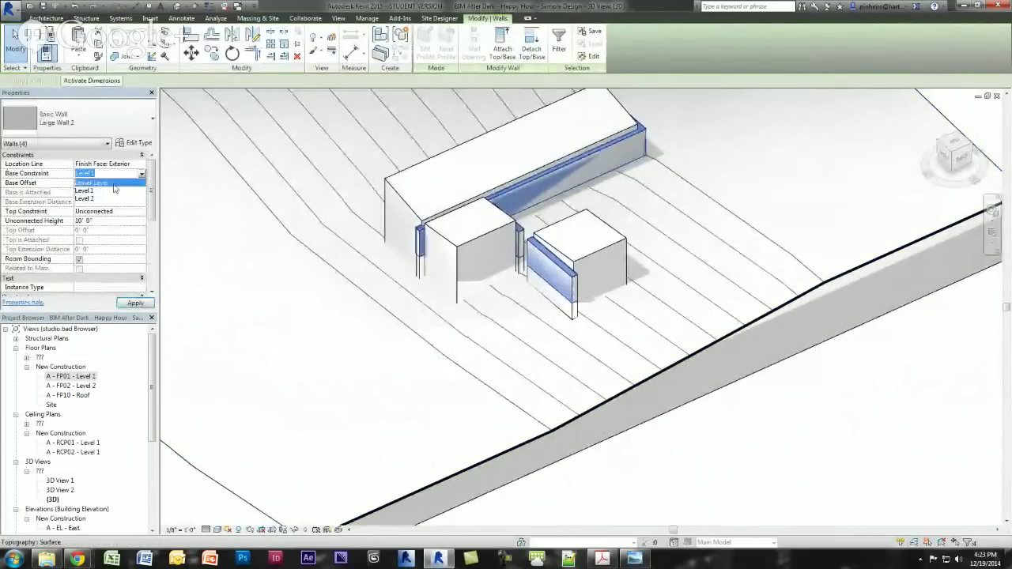
left_click(103, 192)
left_click(135, 302)
left_click(143, 212)
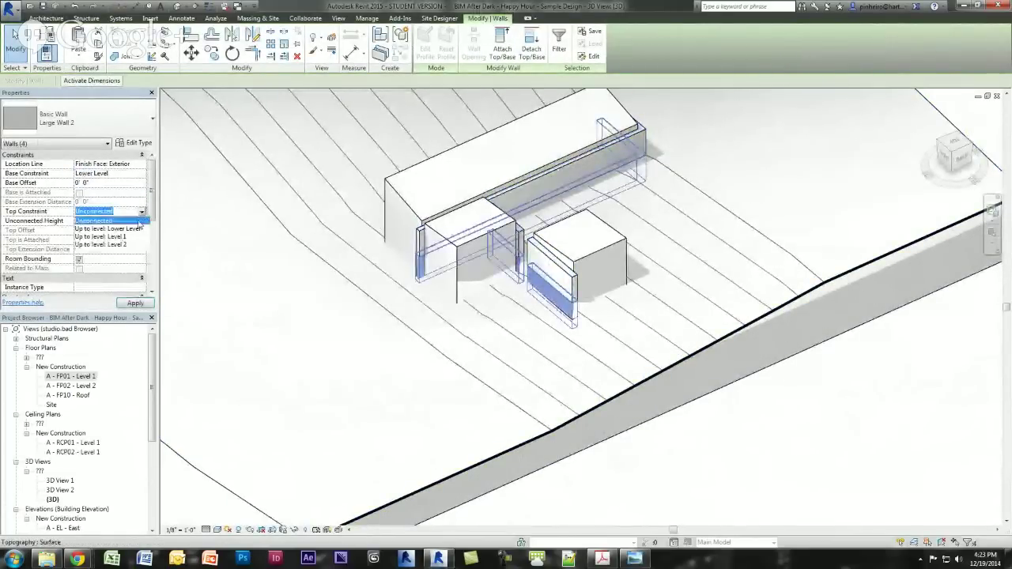
left_click(101, 236)
left_click(135, 303)
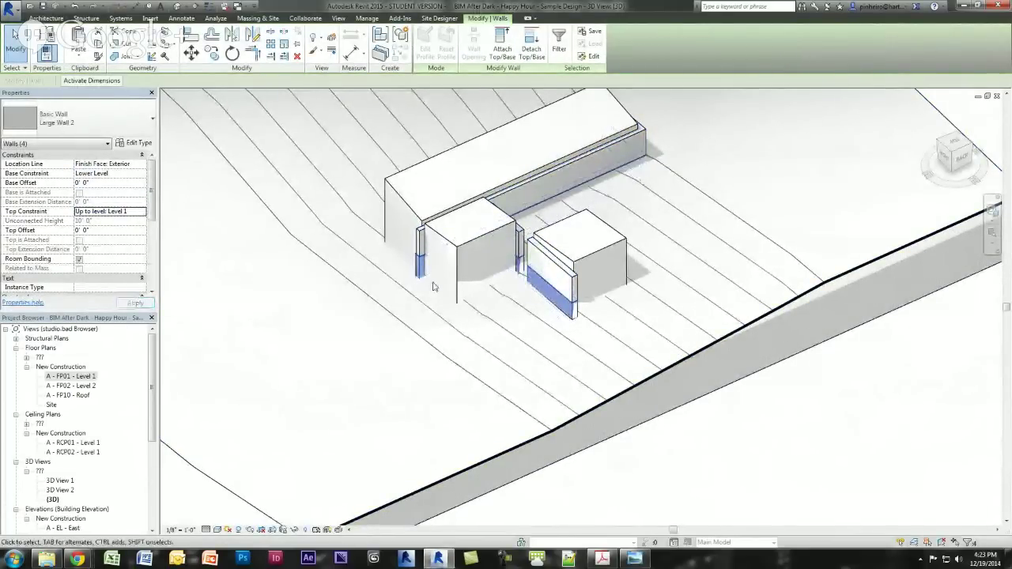
scroll(434, 286, "up", 3)
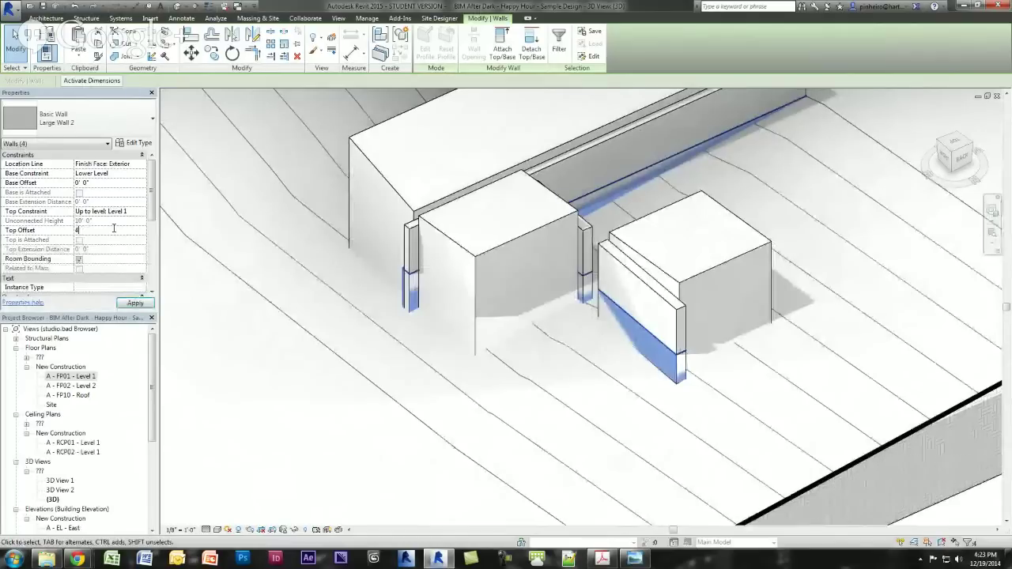
left_click(129, 307)
Inspect the walls in 3D, then open the A - FP01 - Level 1 floor plan
key("Escape")
middle_click_drag(332, 380, 562, 390, "shift")
scroll(562, 390, "up", 3)
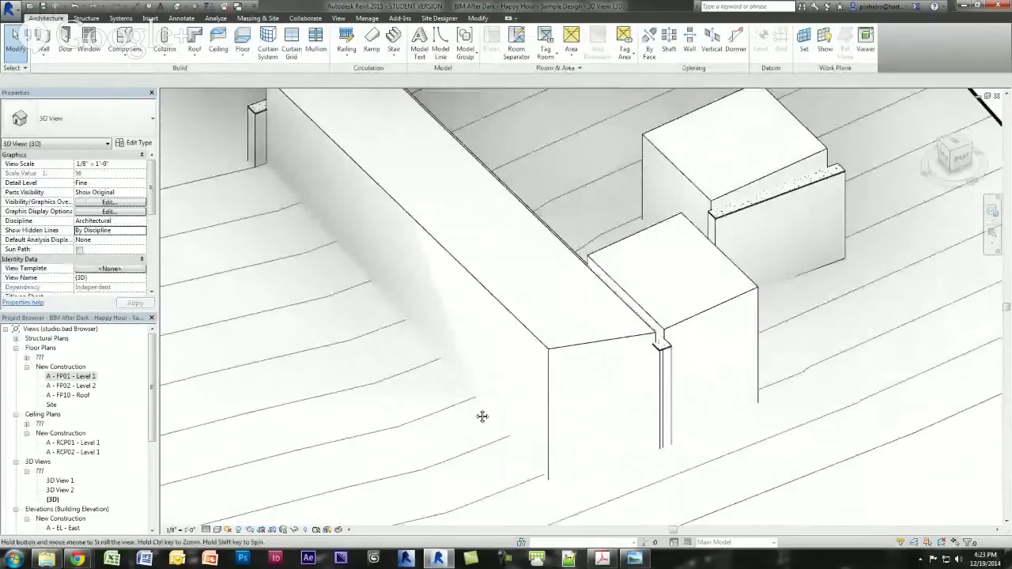
double_click(79, 378)
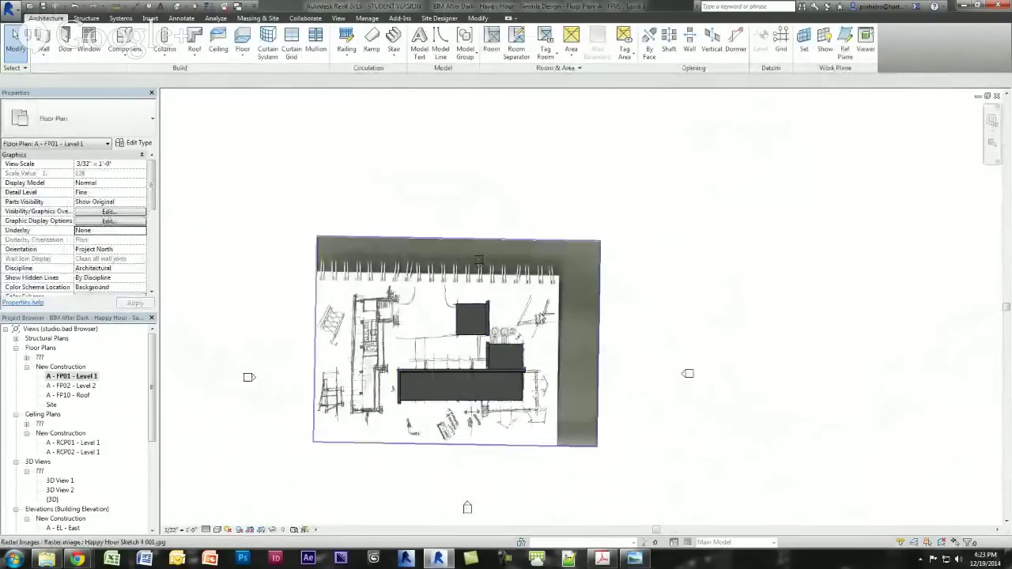
Start a new floor slab using the Generic - 12" floor type
scroll(485, 388, "up", 5)
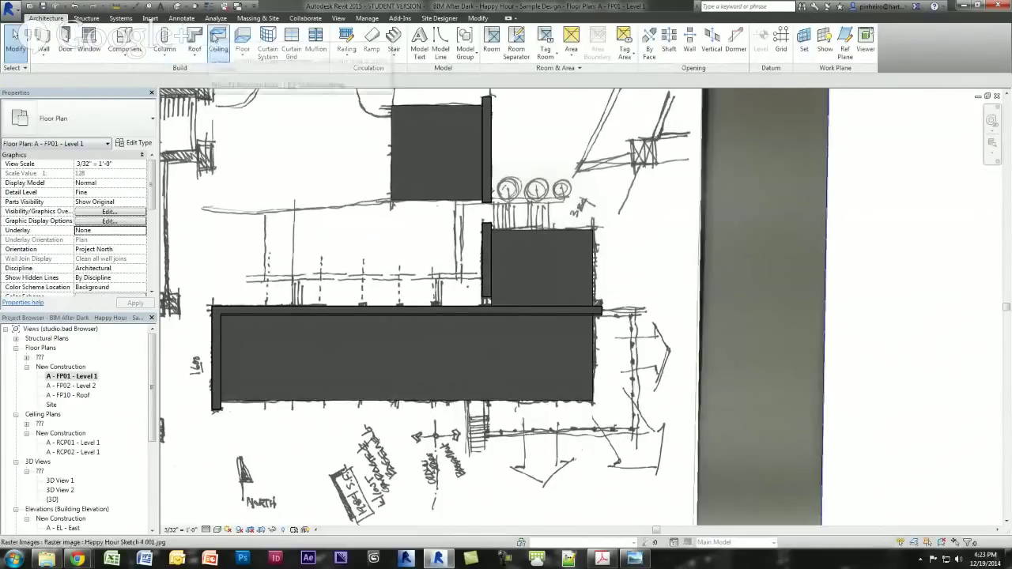
left_click(242, 39)
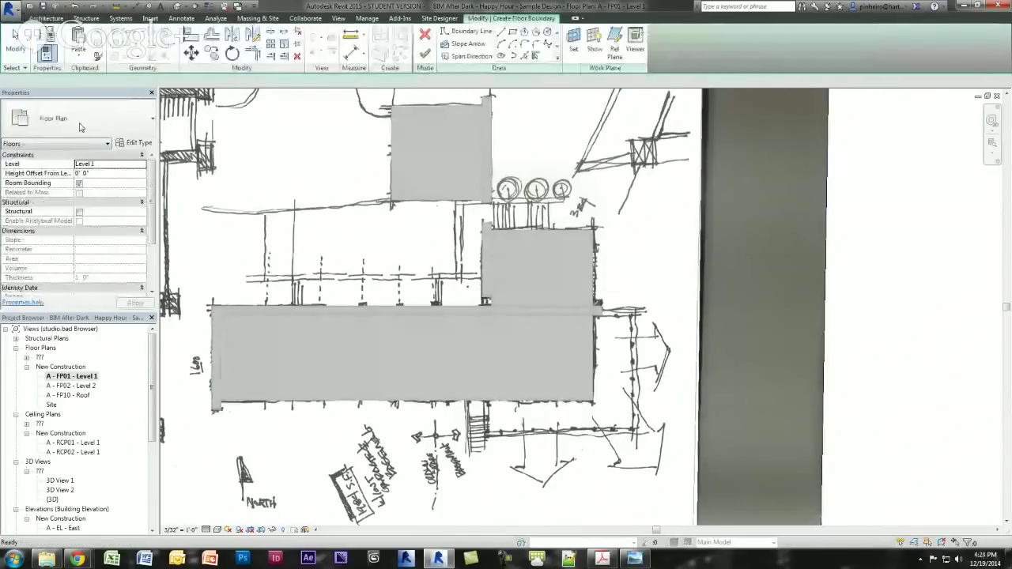
left_click(79, 125)
left_click(141, 114)
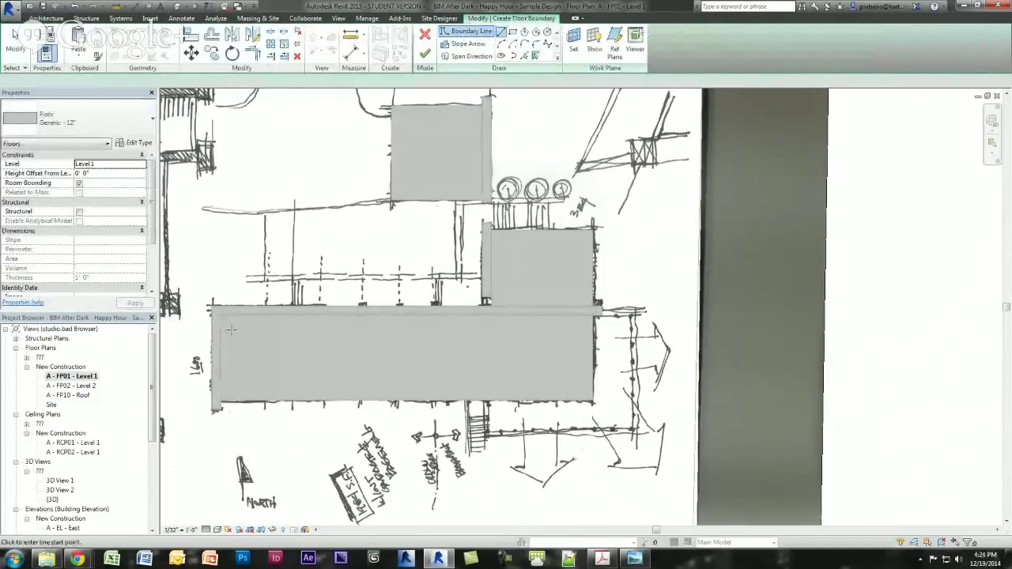
Sketch the floor boundary along the walls with a short step, finish it, and answer the wall-attachment prompt
left_click(212, 315)
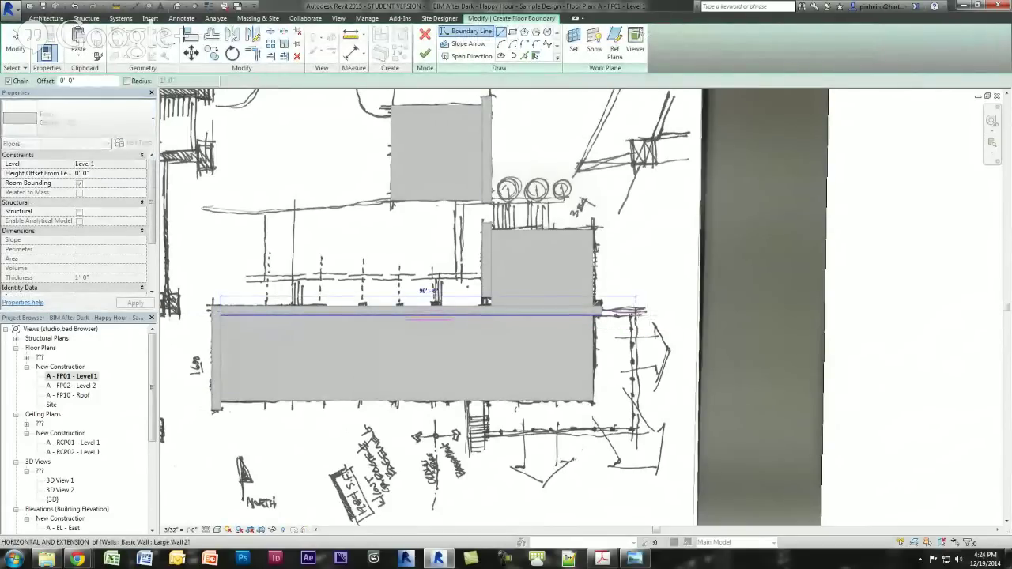
left_click(633, 315)
left_click(637, 431)
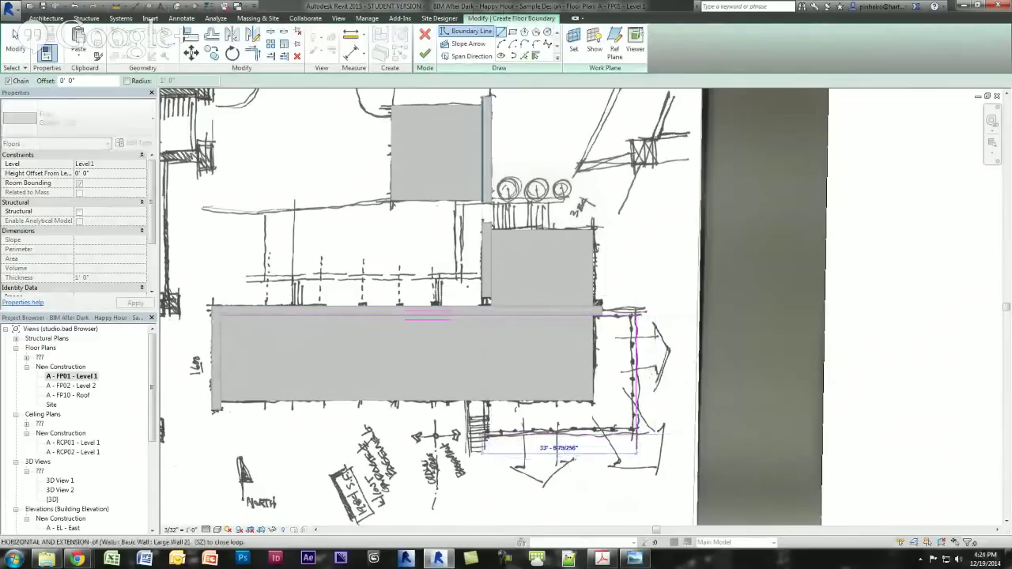
left_click(485, 431)
left_click(486, 402)
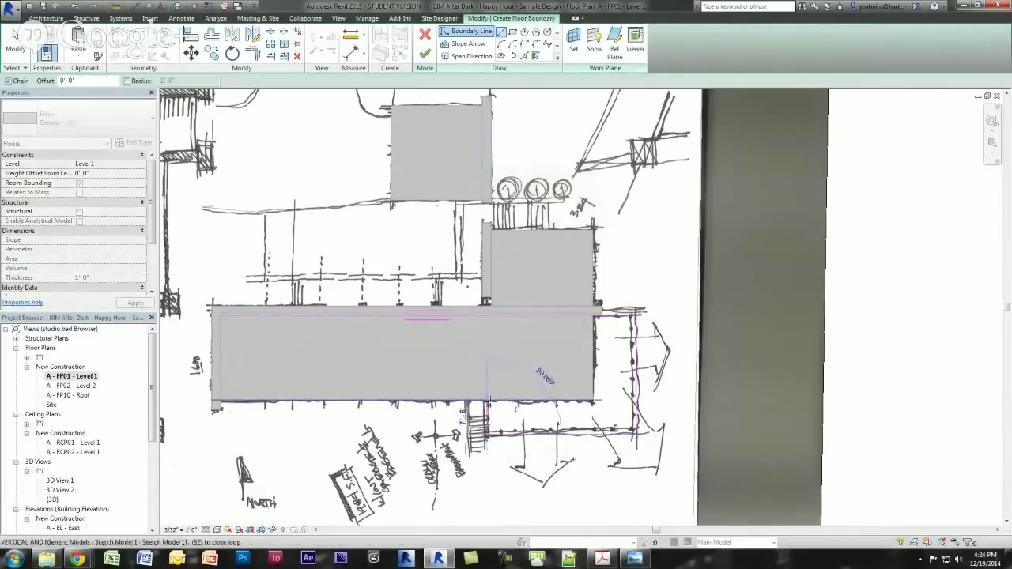
left_click(220, 401)
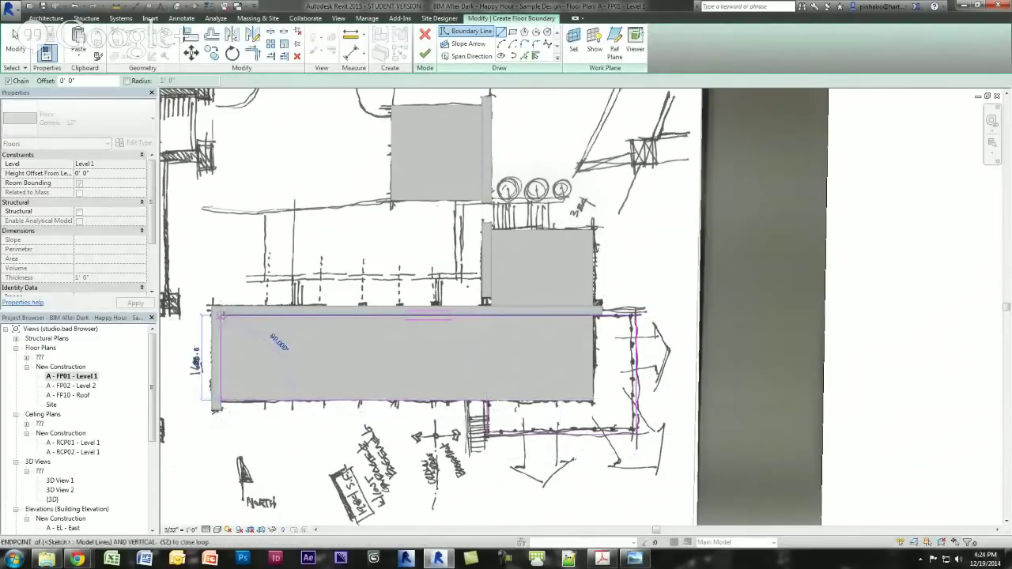
key("Escape")
key("Escape")
left_click(425, 54)
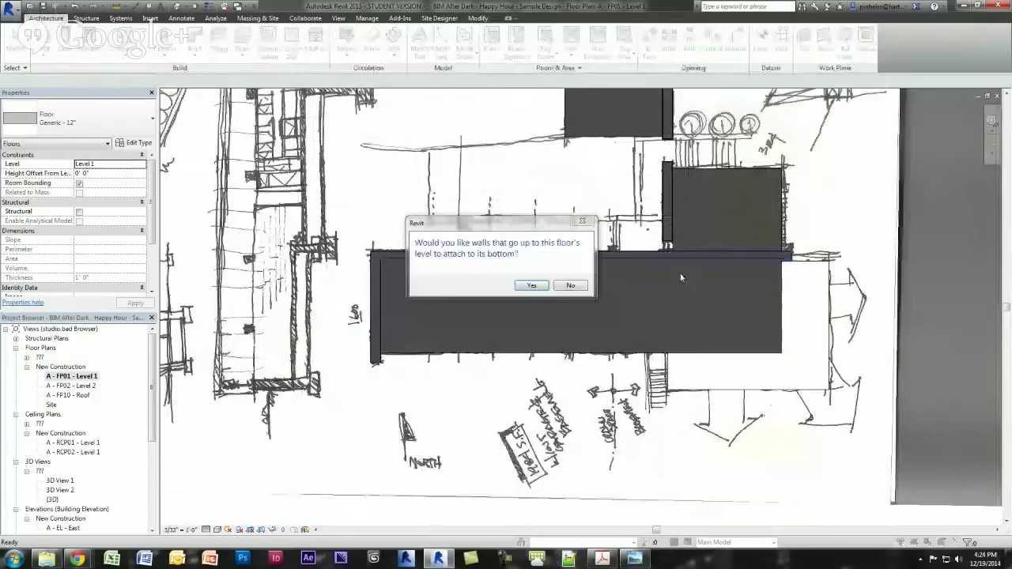
left_click(577, 287)
key("Escape")
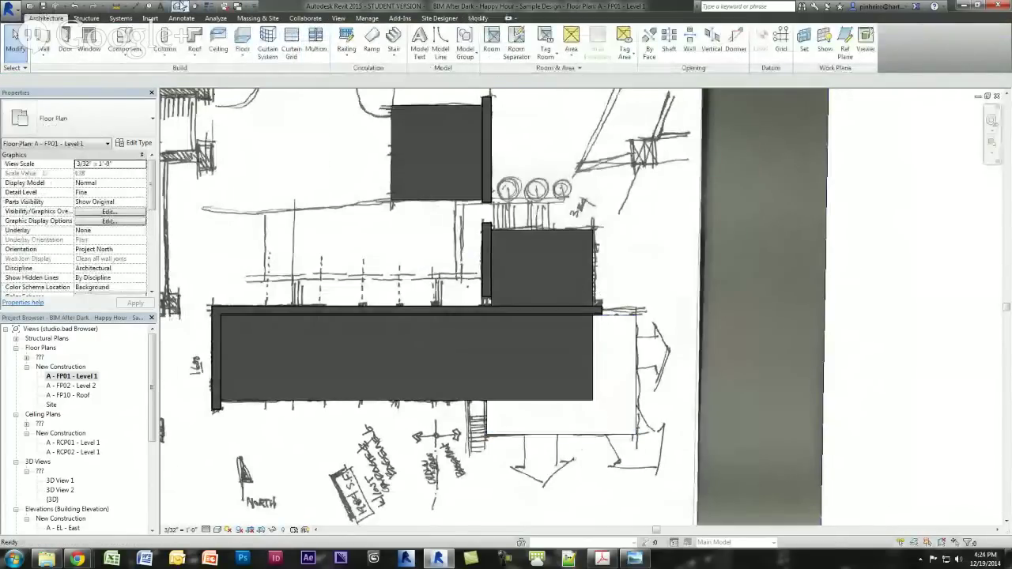
Check the new floor in 3D, then return to the A - FP01 - Level 1 floor plan
left_click(180, 6)
scroll(613, 379, "down", 3)
middle_click_drag(617, 406, 759, 439, "shift")
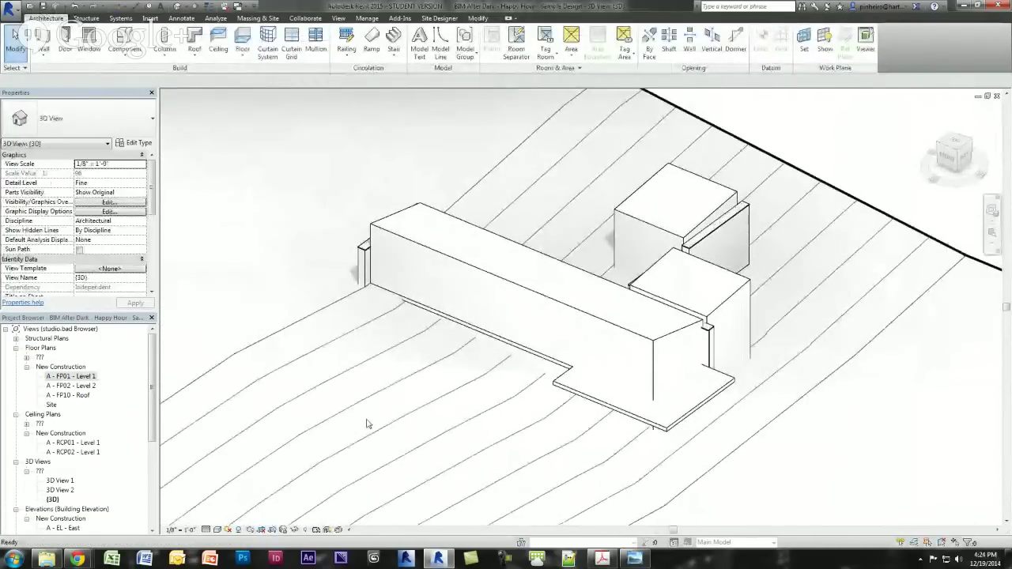
left_click(661, 345)
key("Escape")
scroll(792, 365, "up", 2)
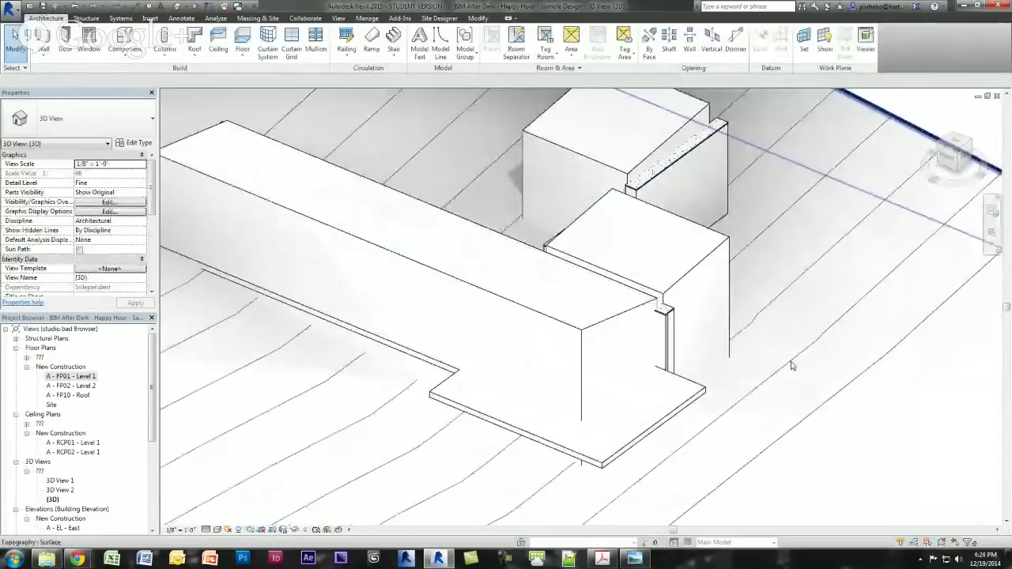
double_click(62, 377)
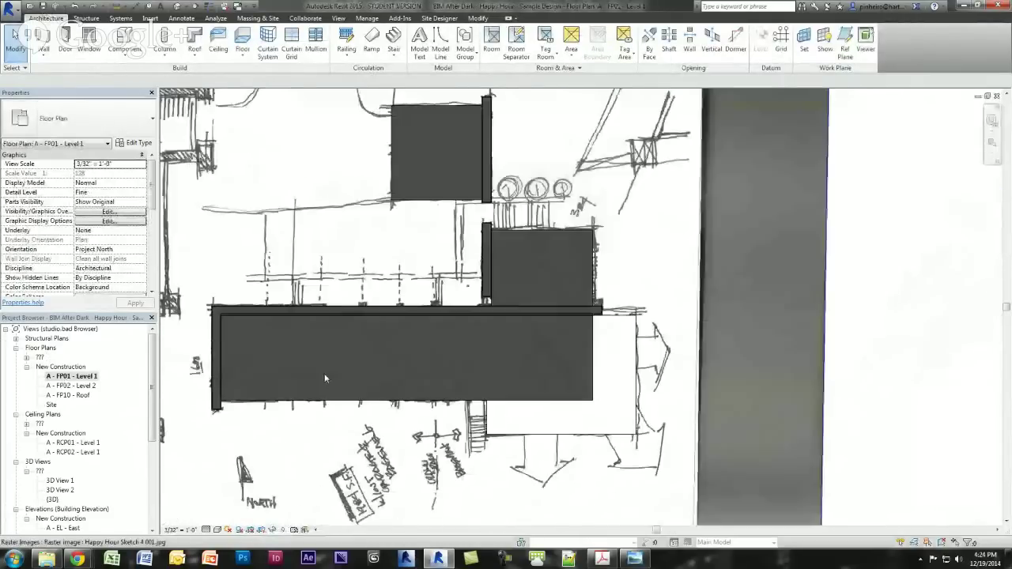
scroll(283, 364, "up", 1)
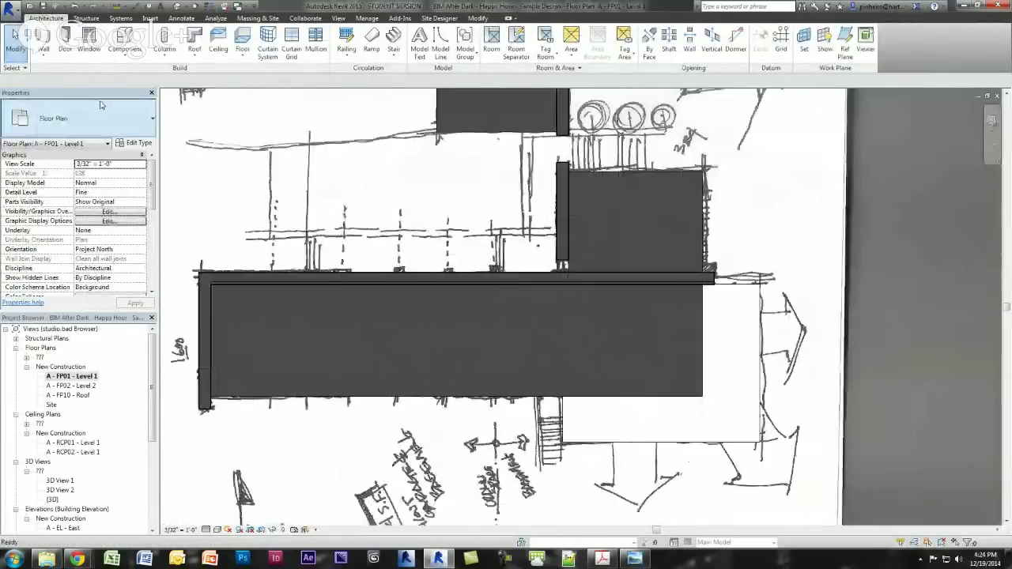
Zoom into the Happy Hour sketch's lower roof section in Photo Viewer, then minimize the viewer
left_click(635, 560)
scroll(553, 162, "up", 2)
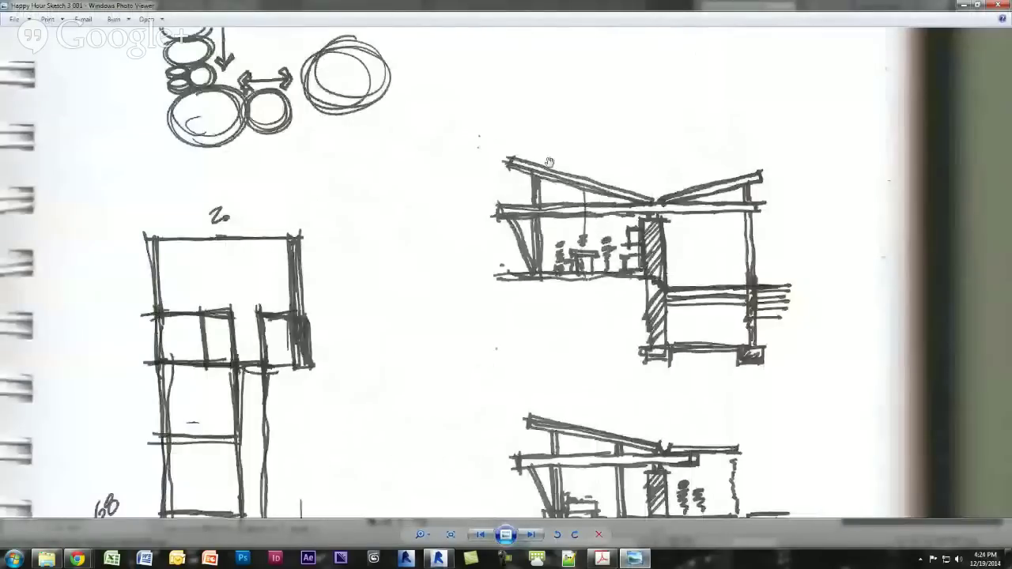
left_click_drag(697, 275, 661, 218)
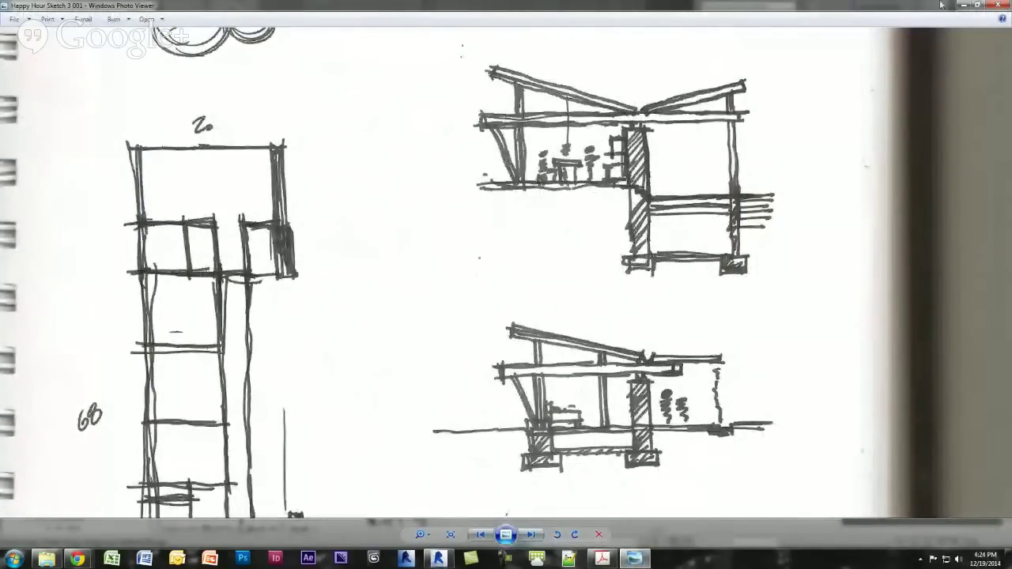
left_click(975, 5)
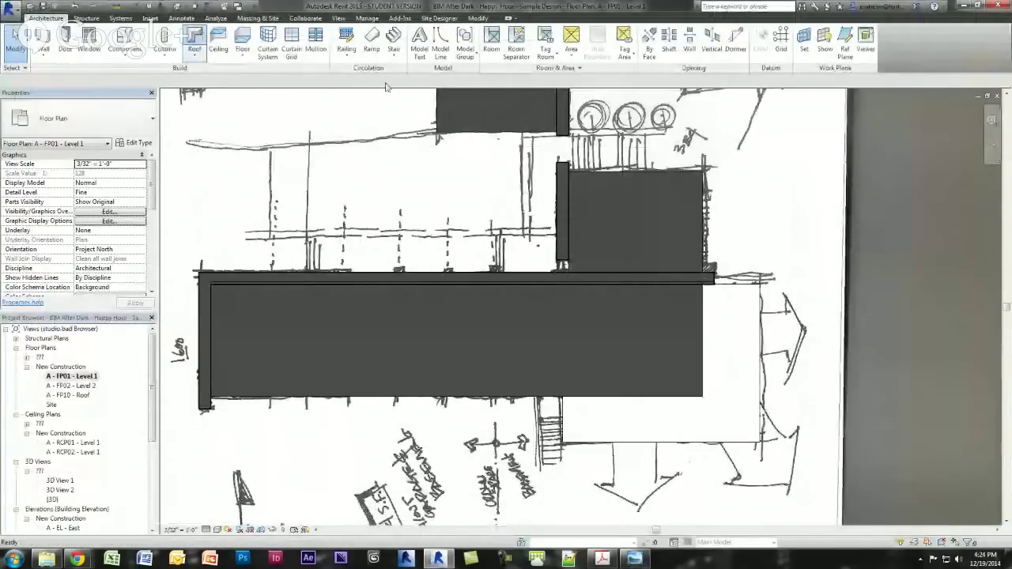
Sketch a rectangular roof footprint over the long main volume and check its top edge's slope
left_click(221, 286)
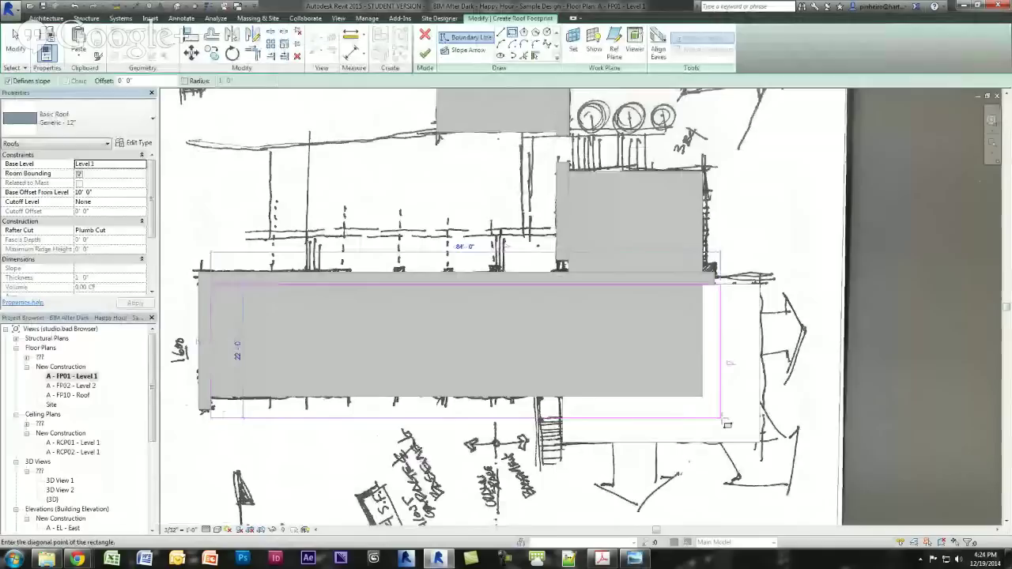
left_click(724, 424)
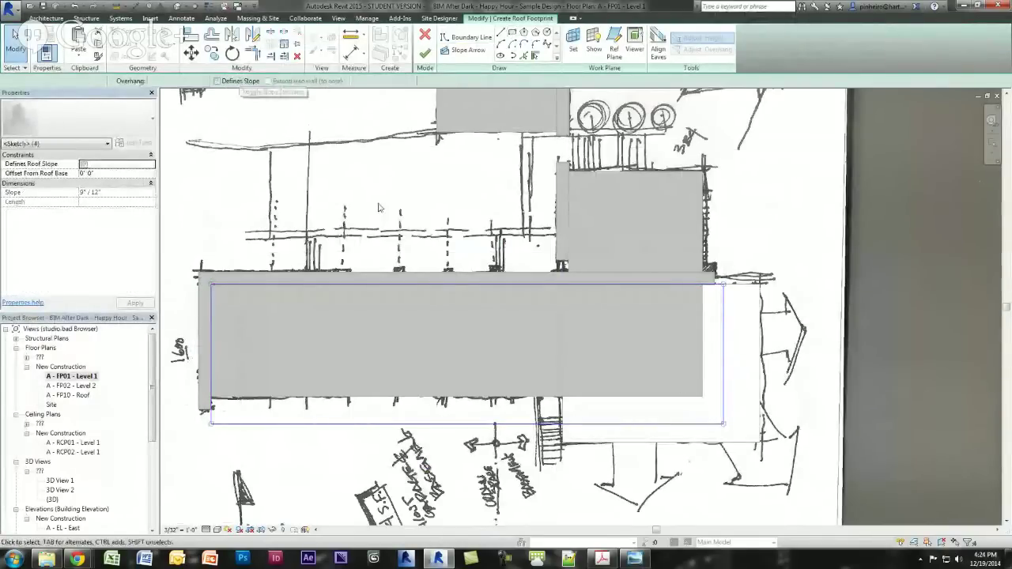
key("Escape")
left_click(402, 288)
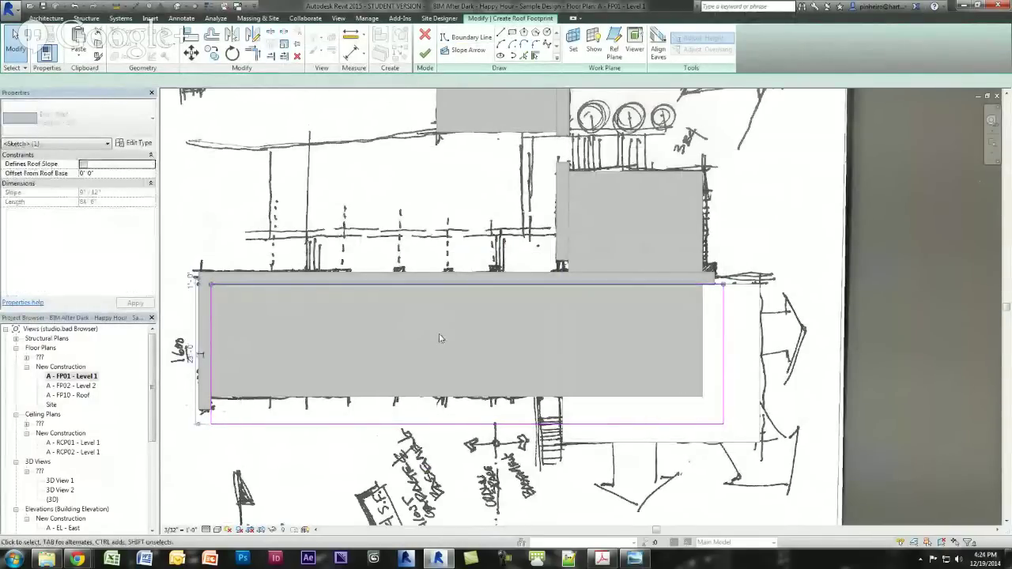
middle_click_drag(380, 348, 409, 341)
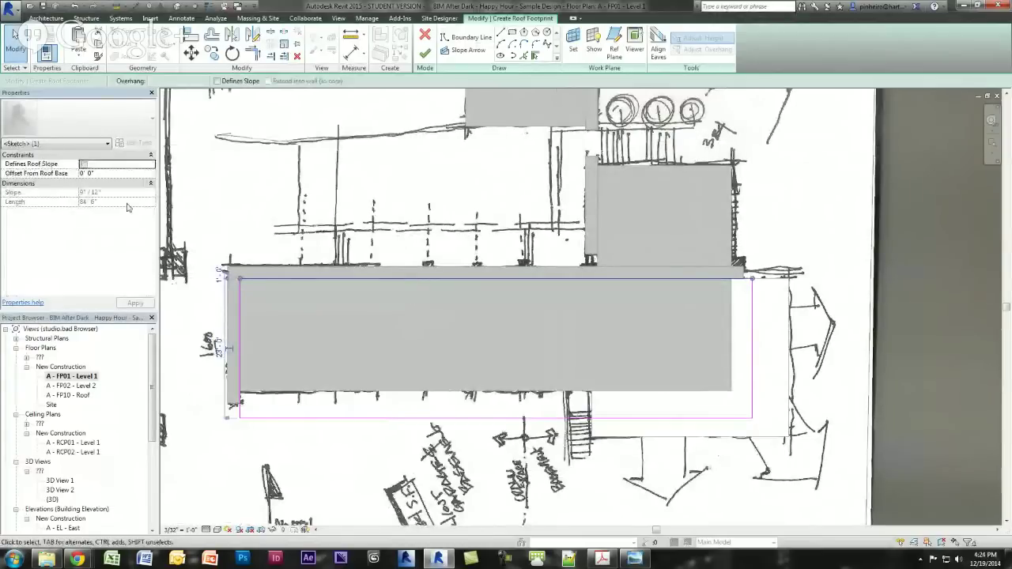
left_click(464, 348)
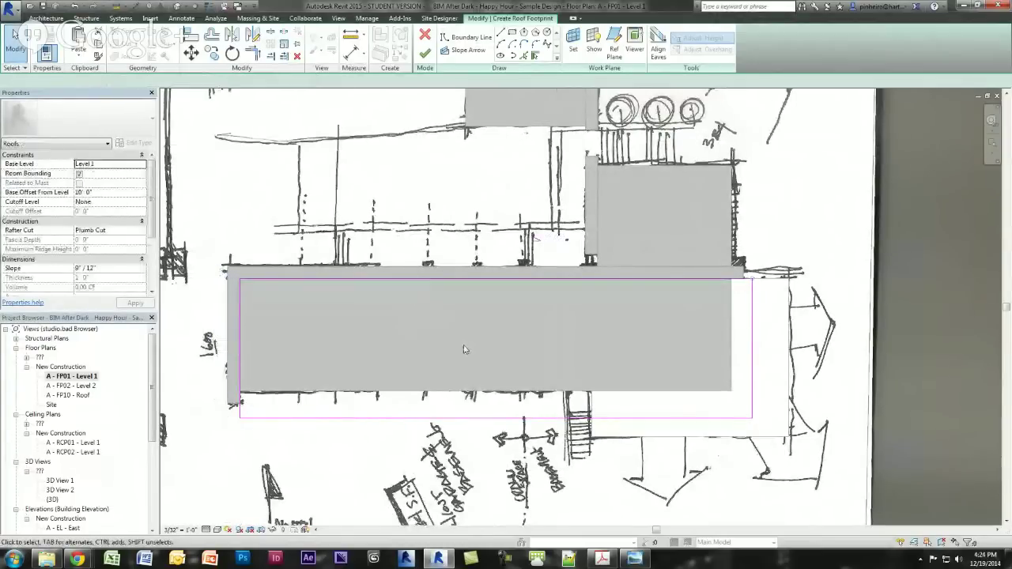
Set the roof's base offset, choose Generic - 12" - Standing Seam, and finish the roof
left_click(103, 192)
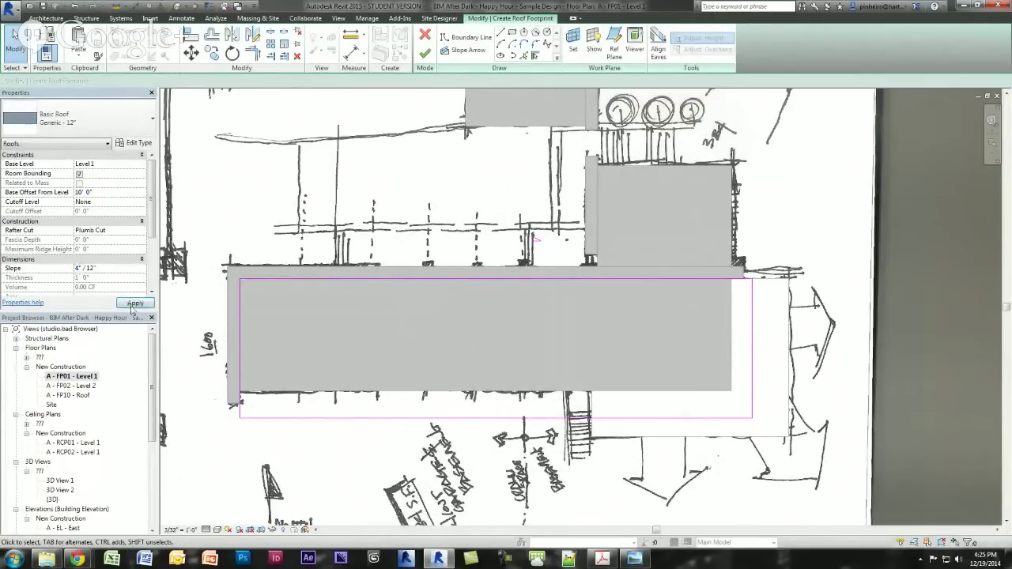
left_click(87, 119)
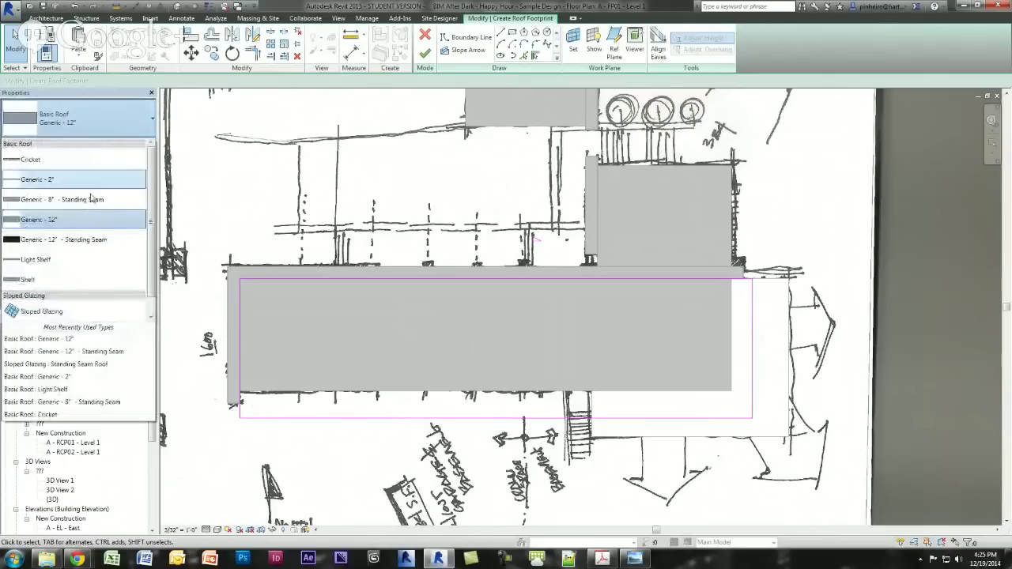
left_click(98, 241)
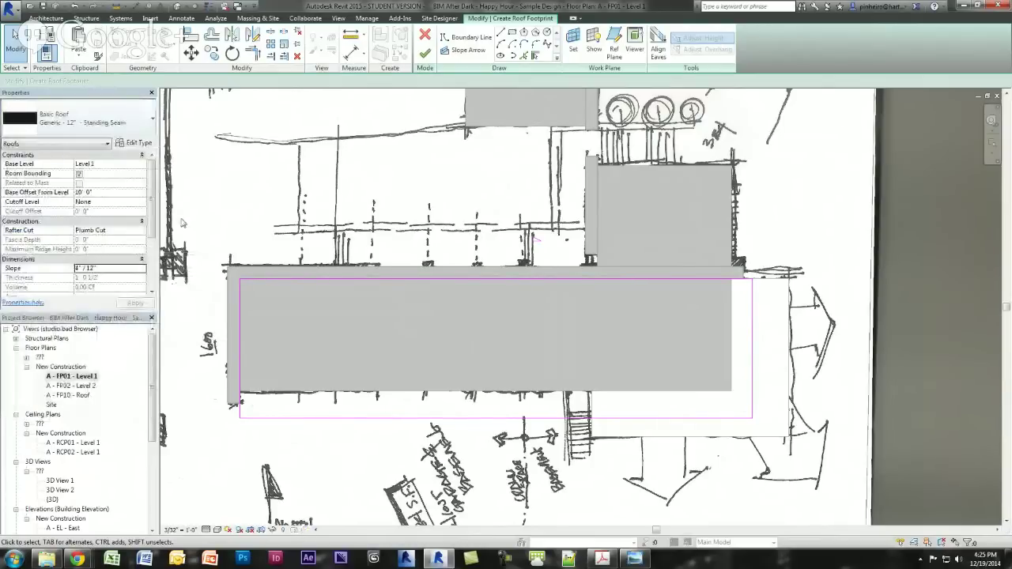
left_click(425, 52)
Inspect the new roof in 3D, then open the A - EL - East elevation
left_click(356, 332)
left_click(182, 6)
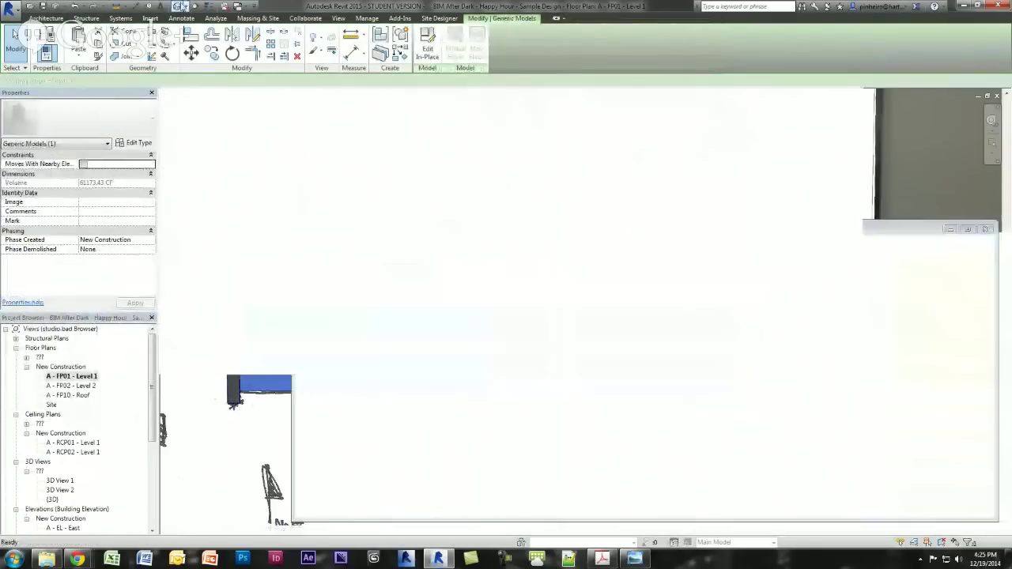
middle_click_drag(561, 342, 431, 328, "shift")
left_click(435, 269)
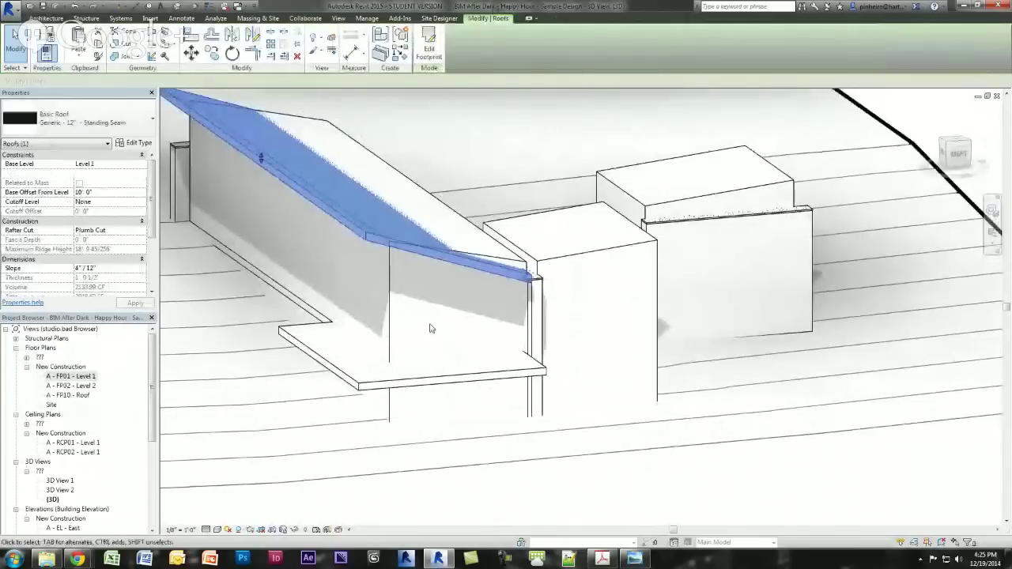
key("Escape")
key("ctrl+Tab")
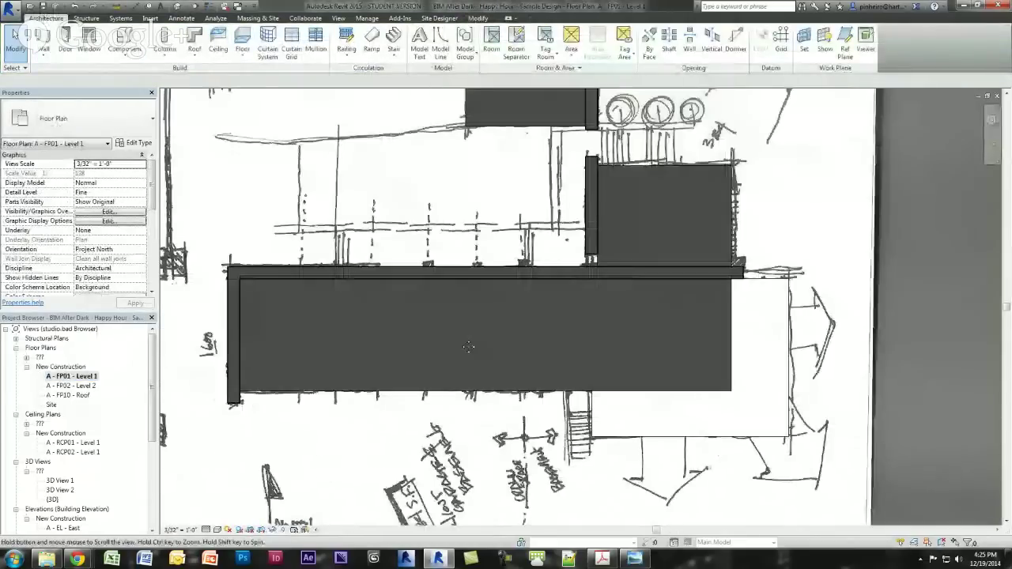
scroll(462, 343, "down", 5)
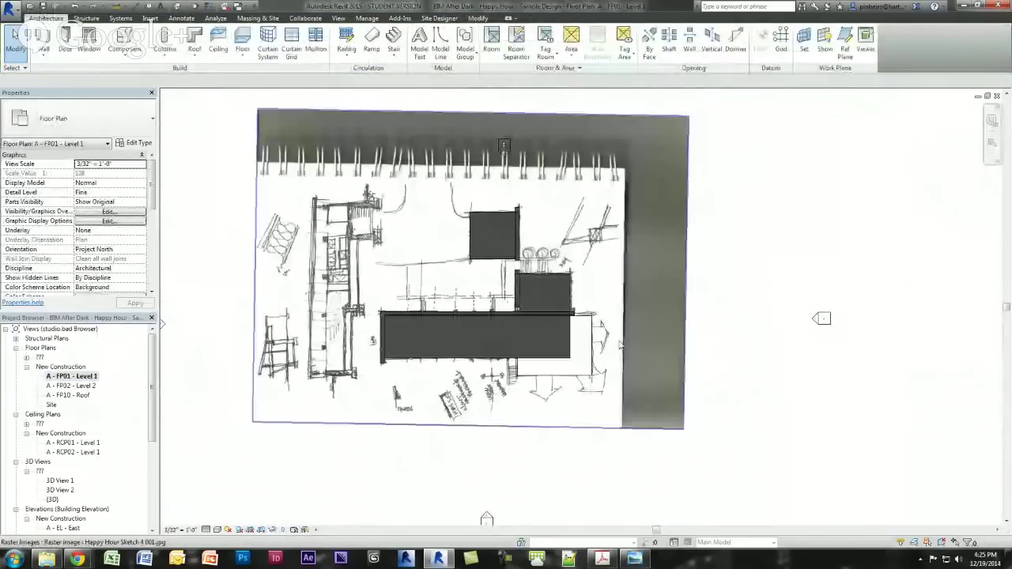
double_click(819, 320)
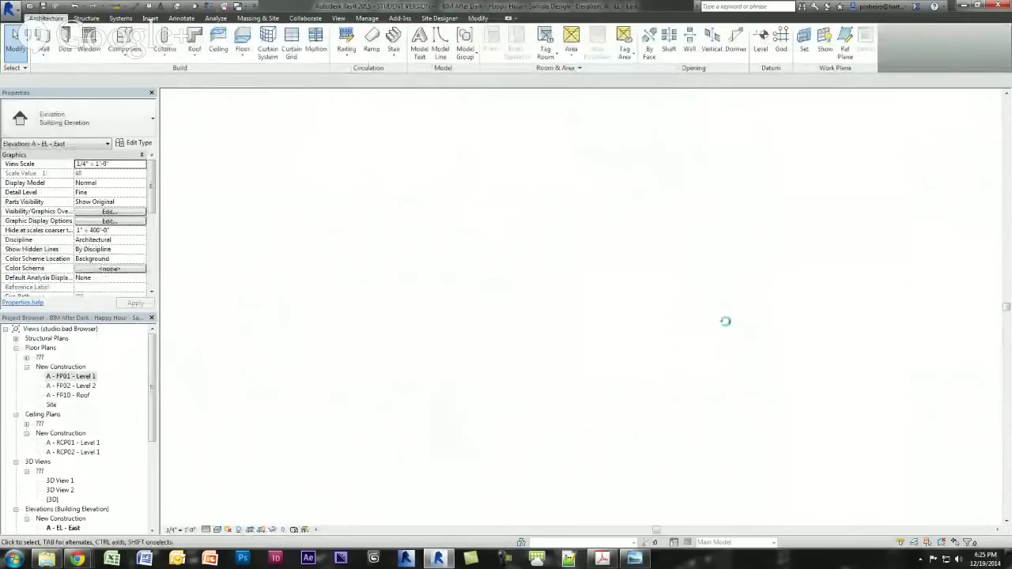
Move the roof with MV so its low corner sits at the wall intersection
scroll(420, 261, "up", 5)
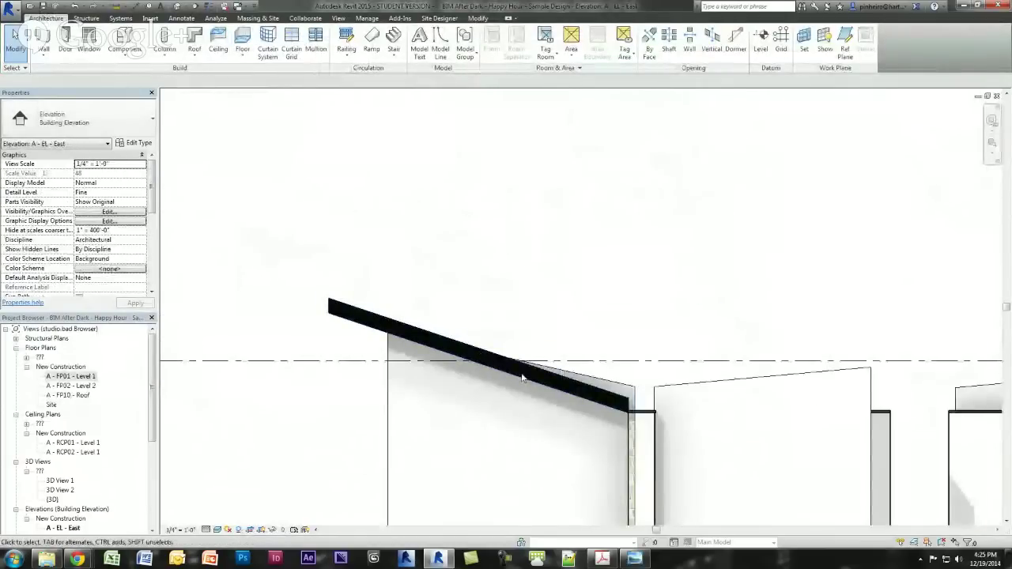
left_click(522, 378)
middle_click_drag(522, 378, 497, 335)
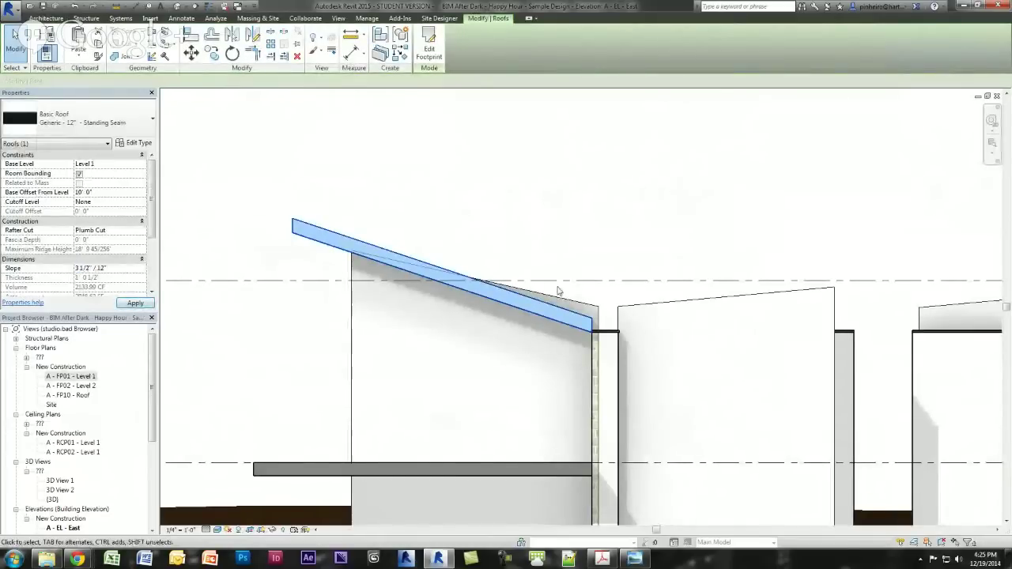
scroll(593, 332, "up", 3)
key("m")
key("v")
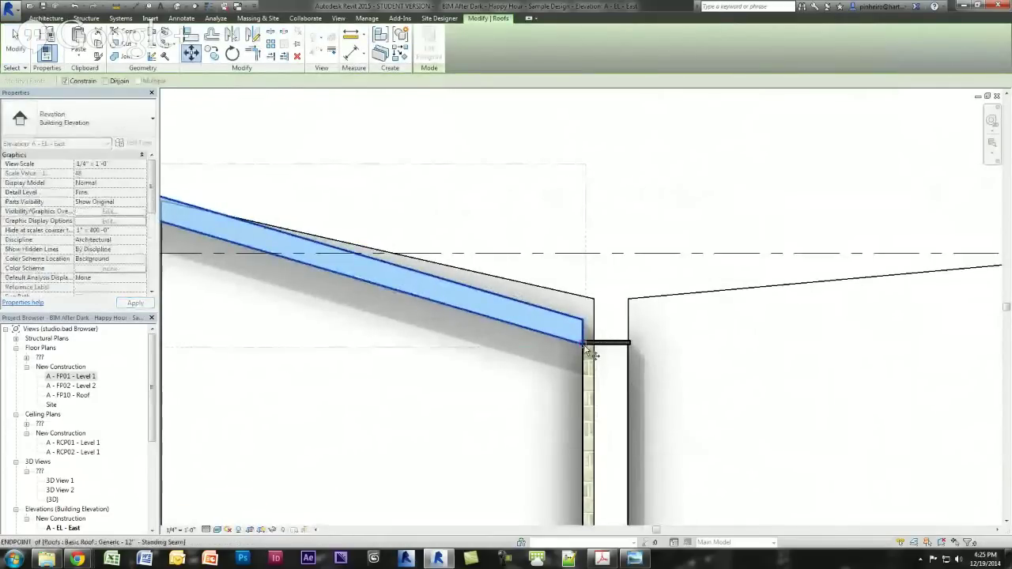
left_click(589, 354)
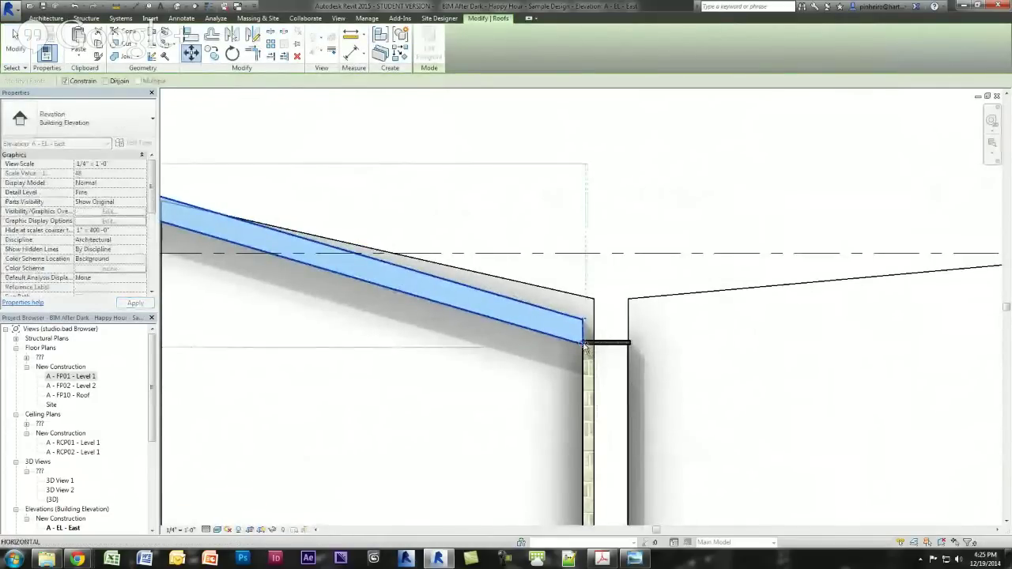
left_click(582, 297)
key("Escape")
Check the raised roof in 3D, then return to the A - EL - East elevation
scroll(600, 227, "down", 3)
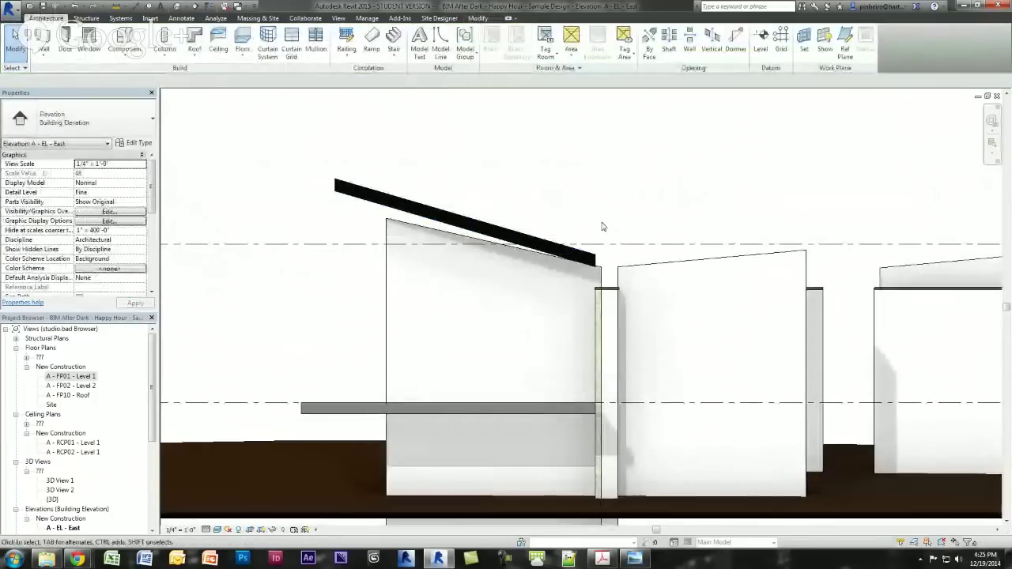
scroll(601, 227, "down", 1)
left_click(486, 248)
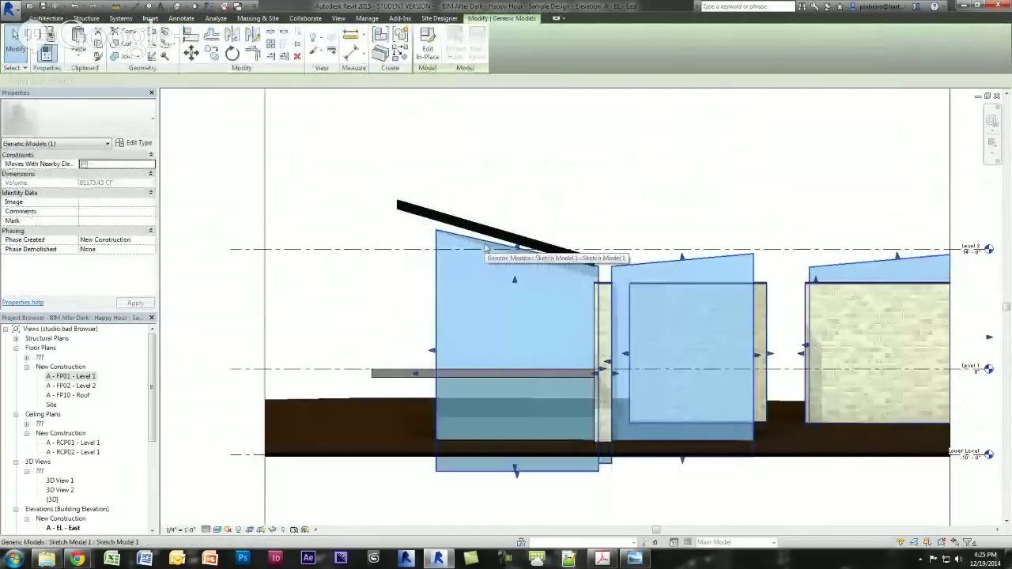
left_click(488, 212)
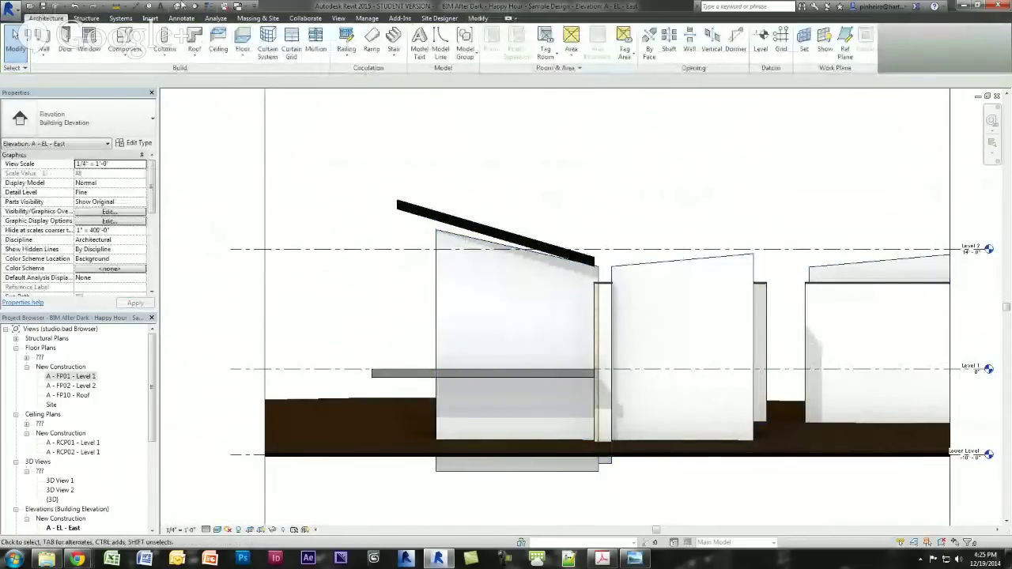
left_click(175, 6)
middle_click_drag(576, 427, 488, 430, "shift")
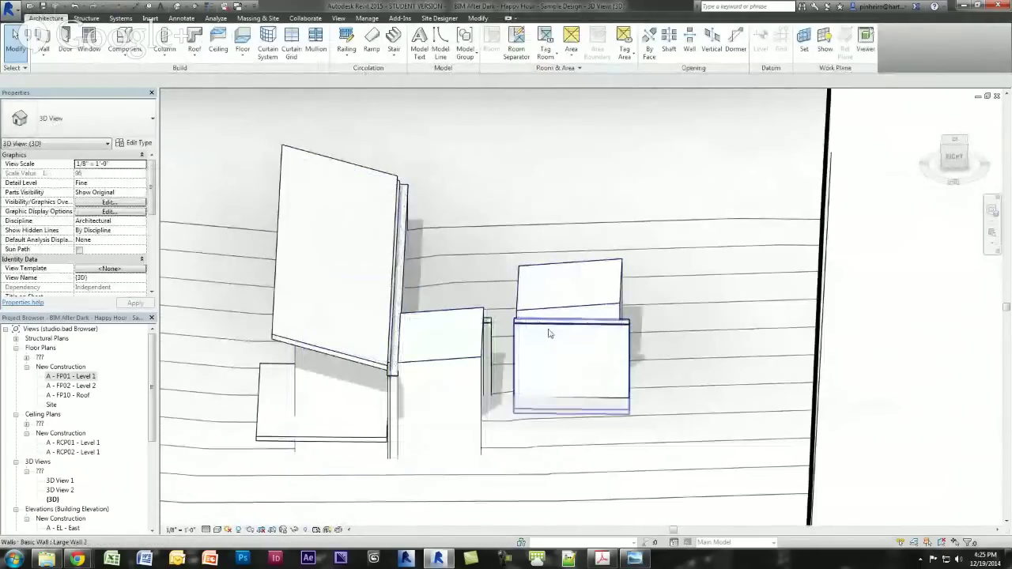
double_click(71, 377)
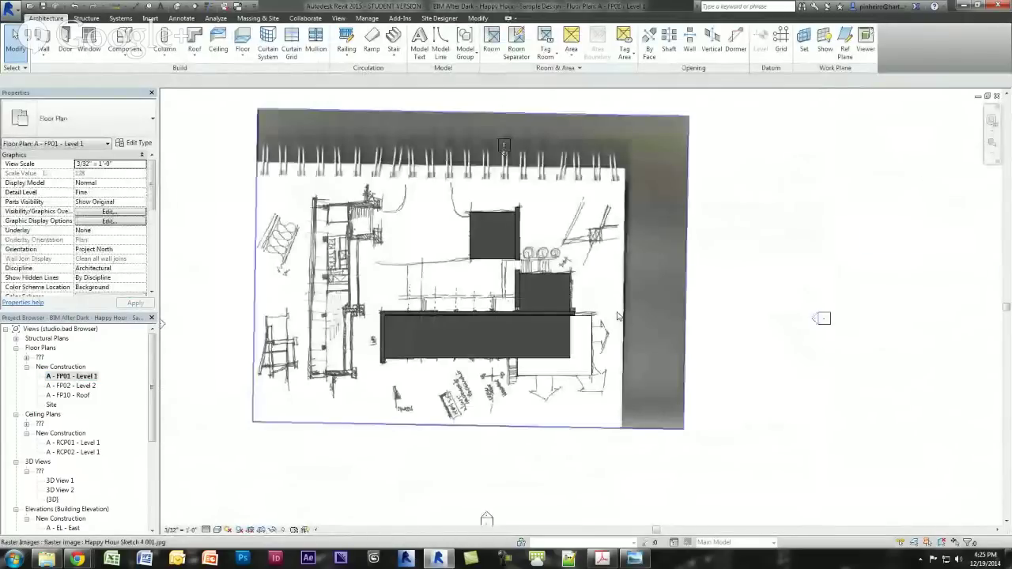
double_click(819, 319)
Mirror the roof rightward across a vertical axis drawn from the wall top
left_click(590, 255)
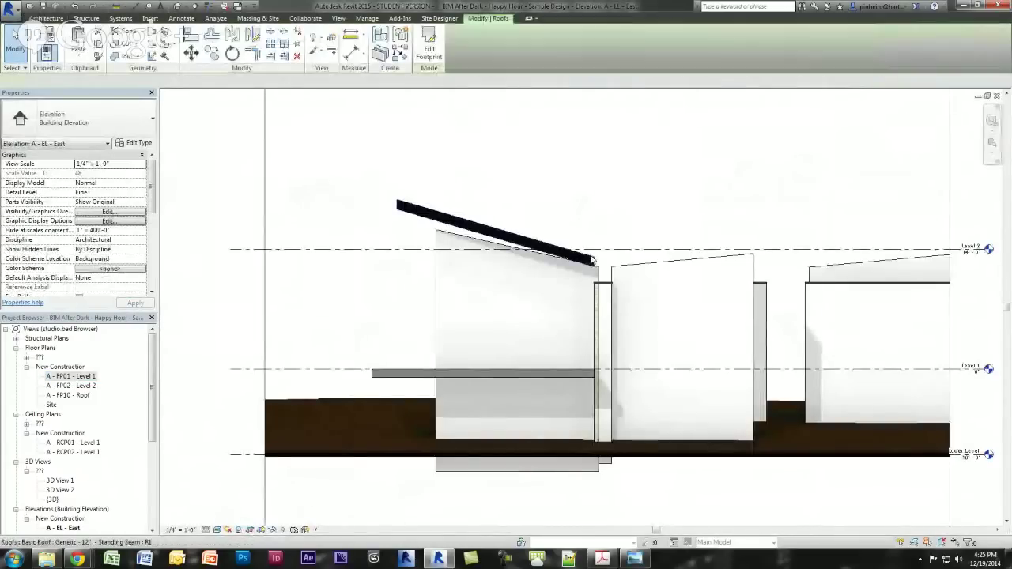
scroll(581, 276, "up", 4)
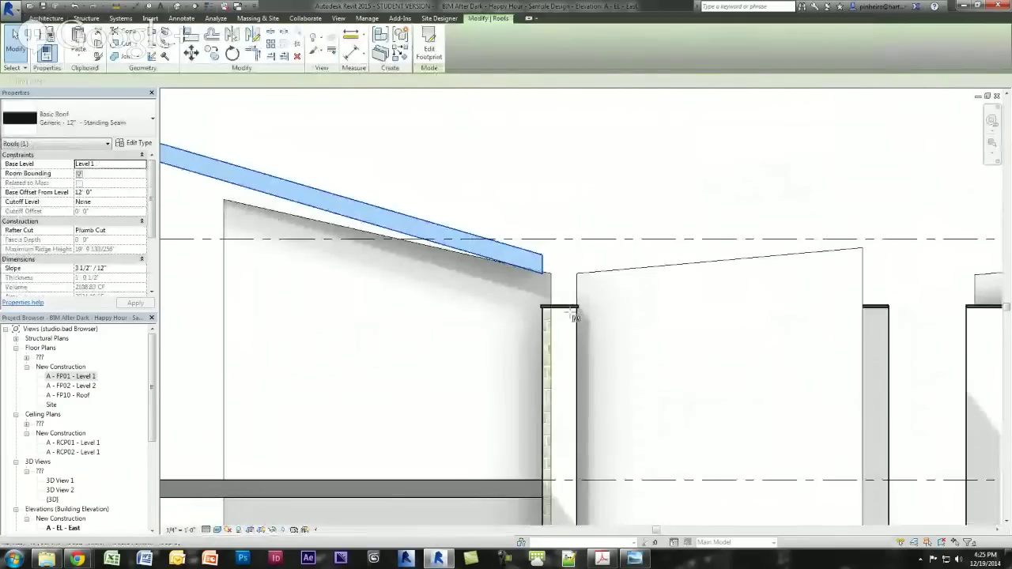
key("d")
key("m")
left_click(563, 307)
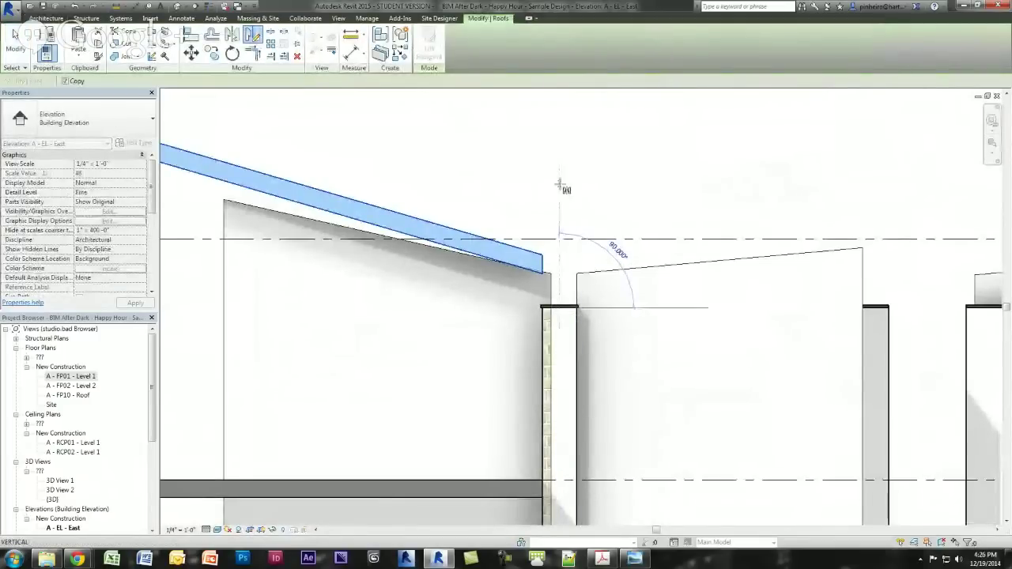
left_click(560, 184)
middle_click_drag(561, 187, 544, 285)
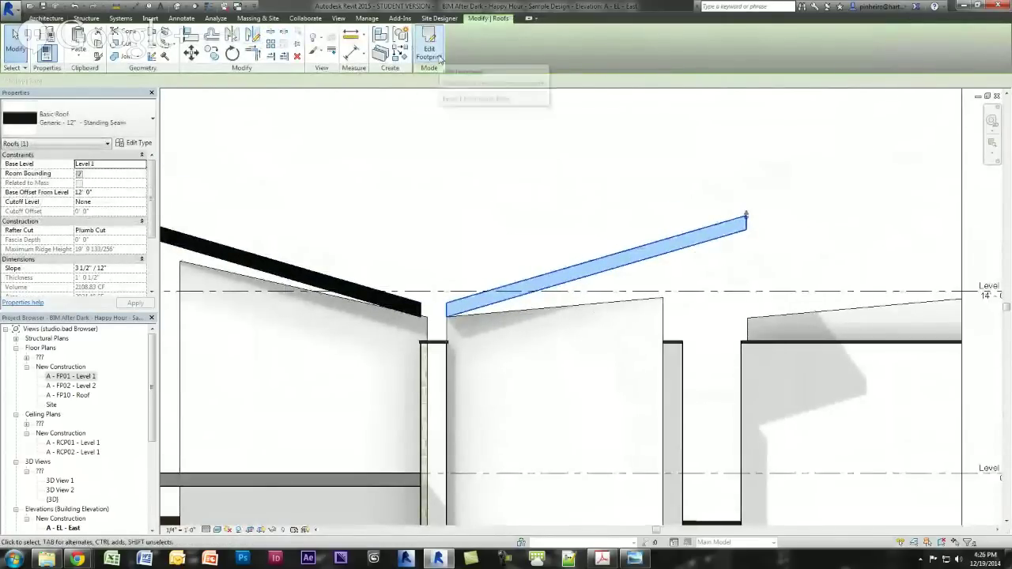
Edit the mirrored roof's footprint on Level 1, moving its left and top edges to the smaller block
left_click(437, 62)
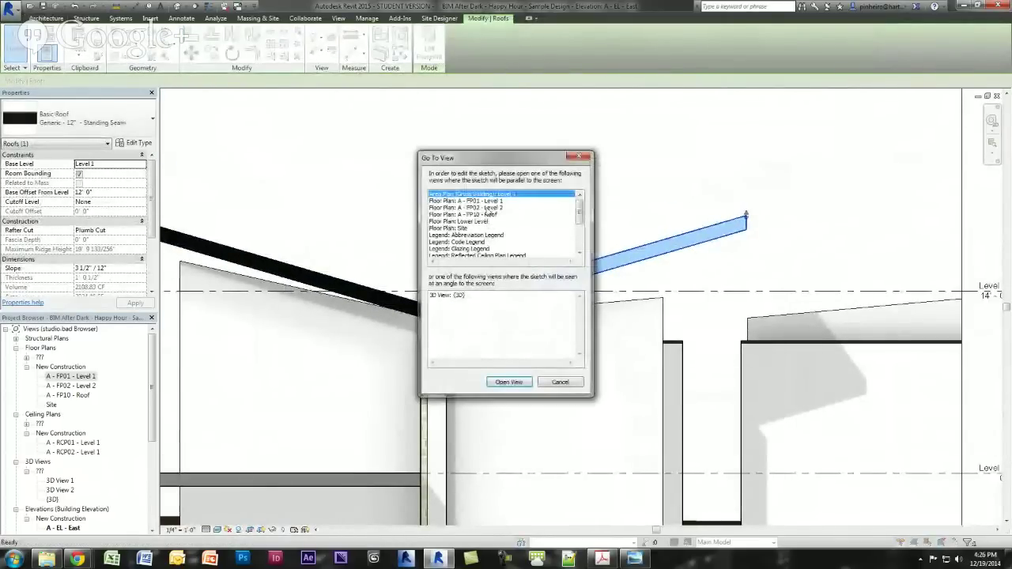
left_click(486, 202)
left_click(510, 383)
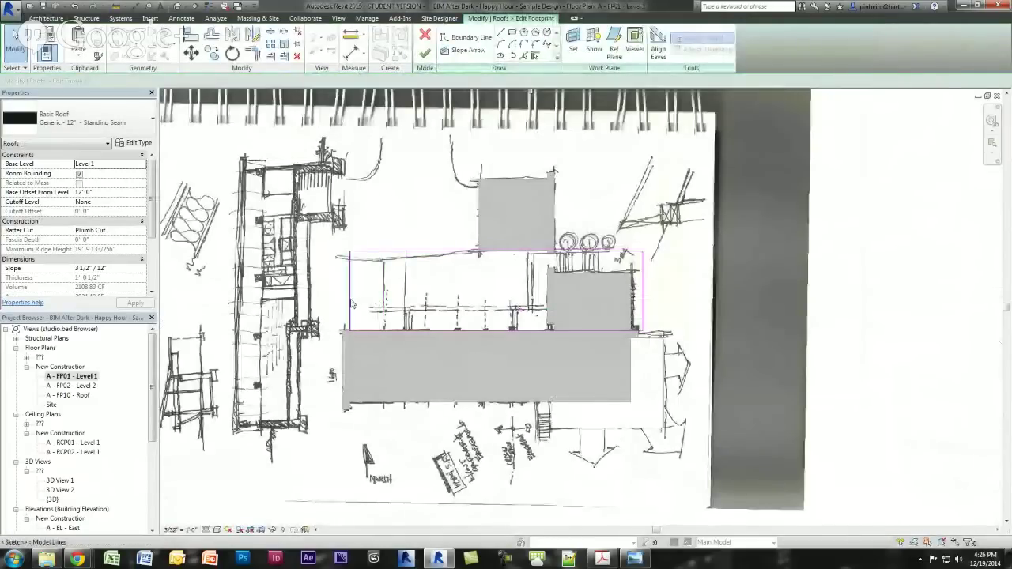
left_click(350, 304)
left_click_drag(350, 304, 556, 306)
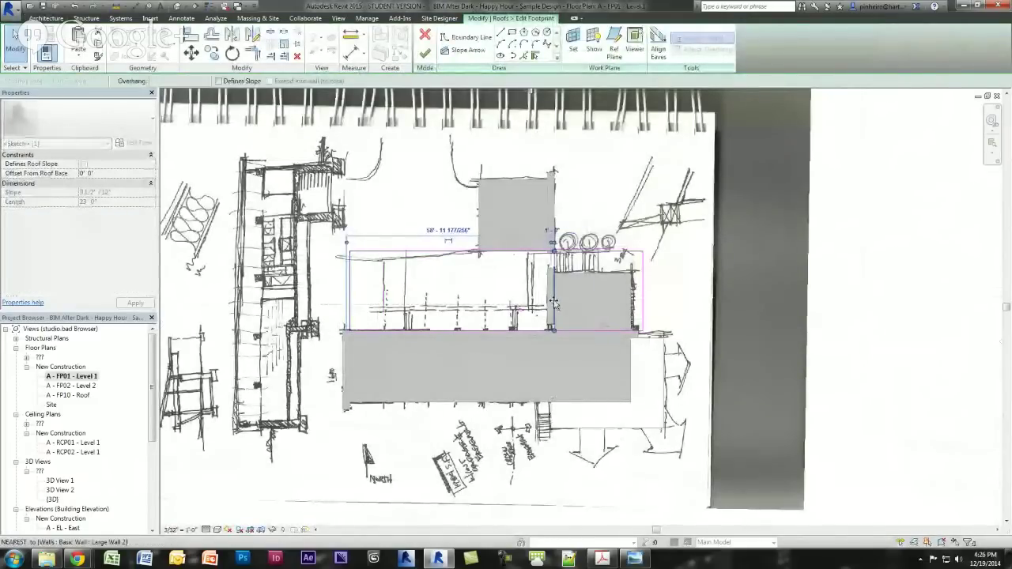
scroll(633, 298, "up", 3)
left_click(574, 207)
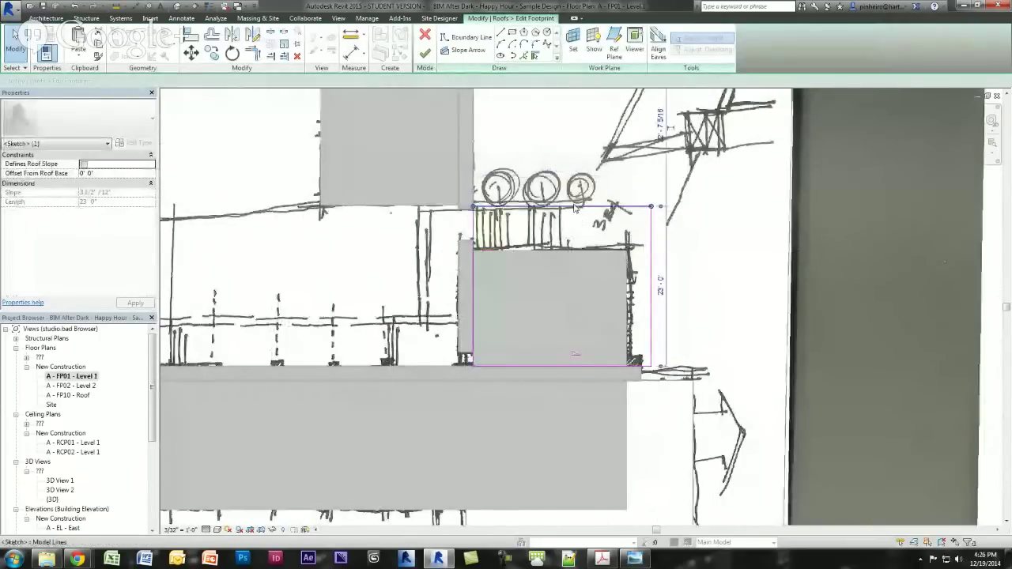
left_click_drag(574, 207, 575, 229)
key("Escape")
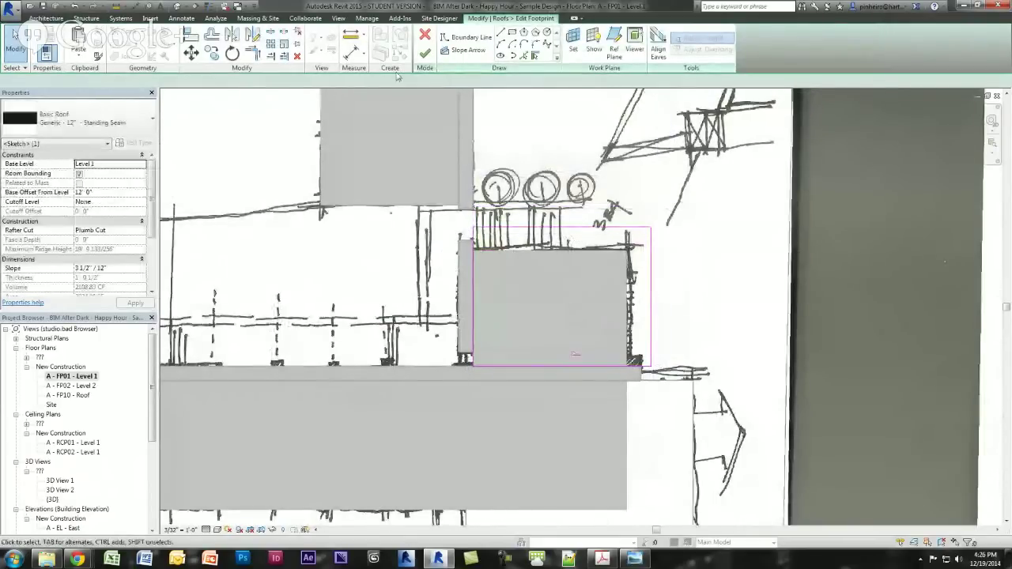
left_click(425, 53)
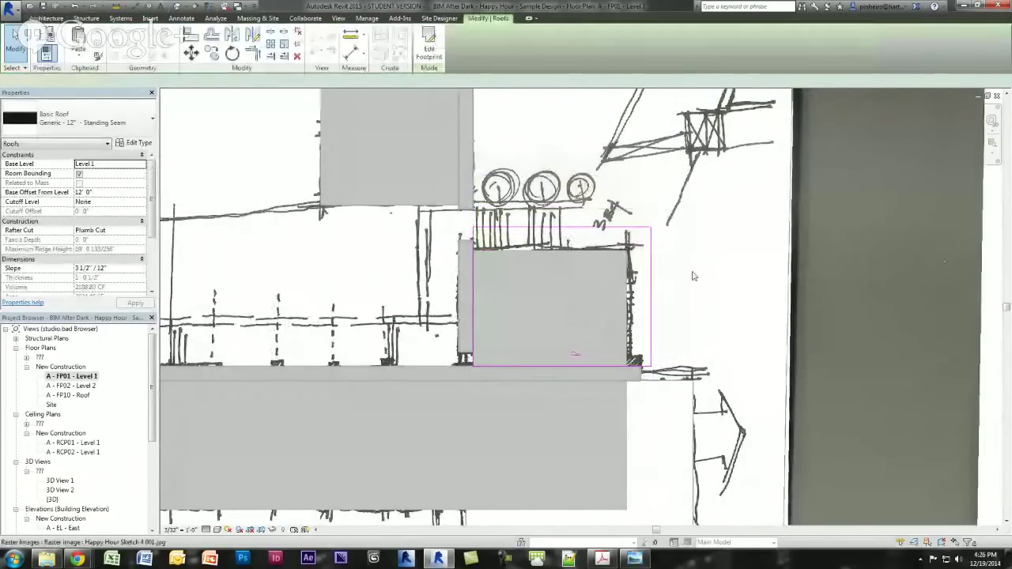
left_click(599, 282)
Inspect the small new roof in 3D, then open the A - FP10 - Roof plan
left_click(175, 5)
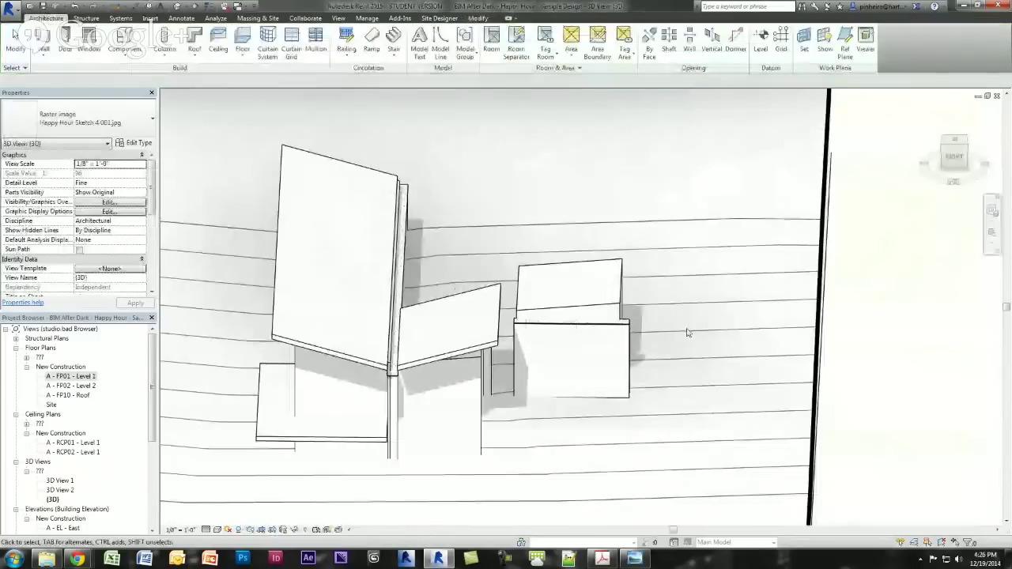
middle_click_drag(687, 335, 788, 316, "shift")
scroll(545, 324, "up", 3)
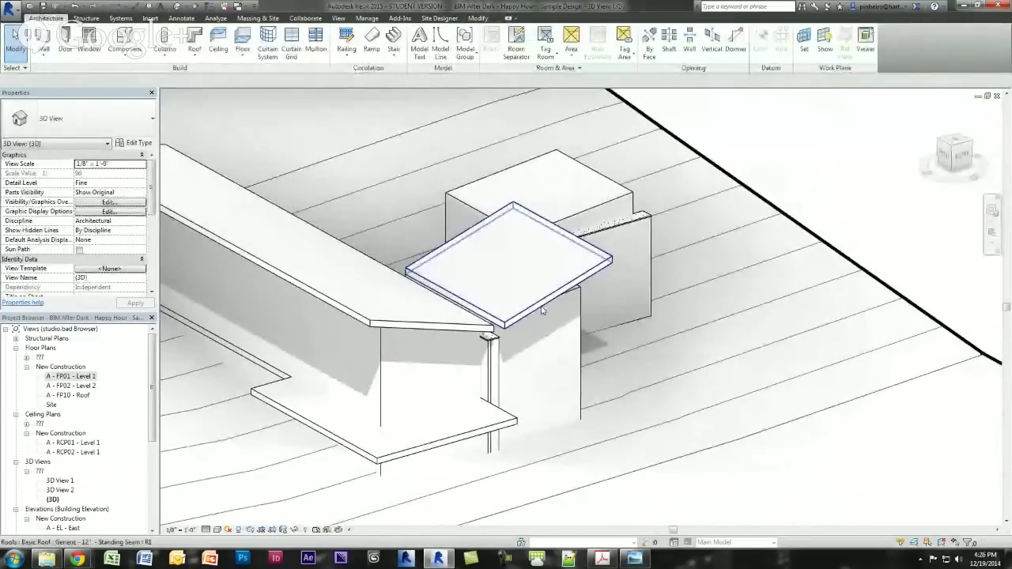
left_click(541, 311)
middle_click_drag(653, 349, 643, 361)
double_click(48, 377)
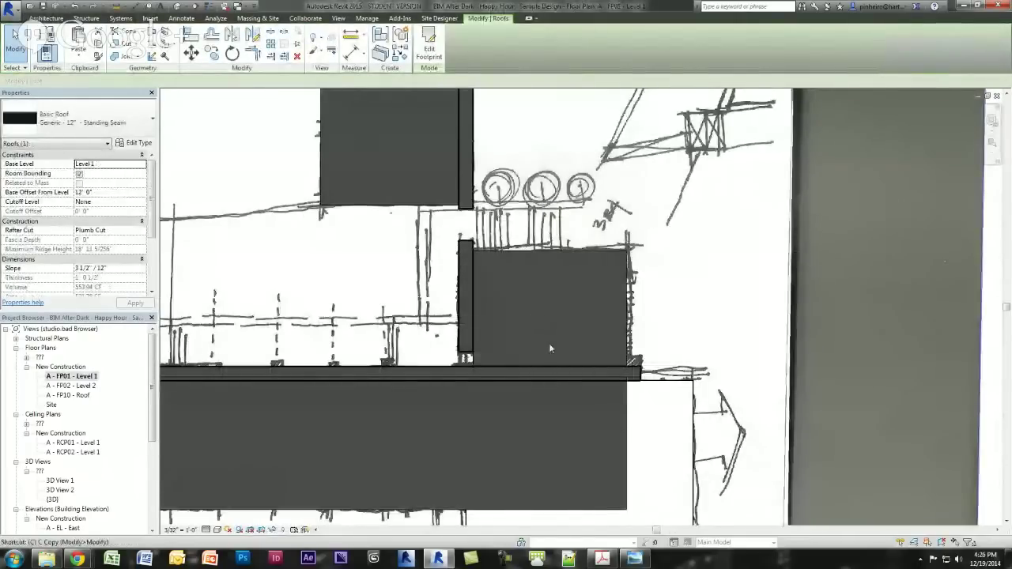
double_click(68, 395)
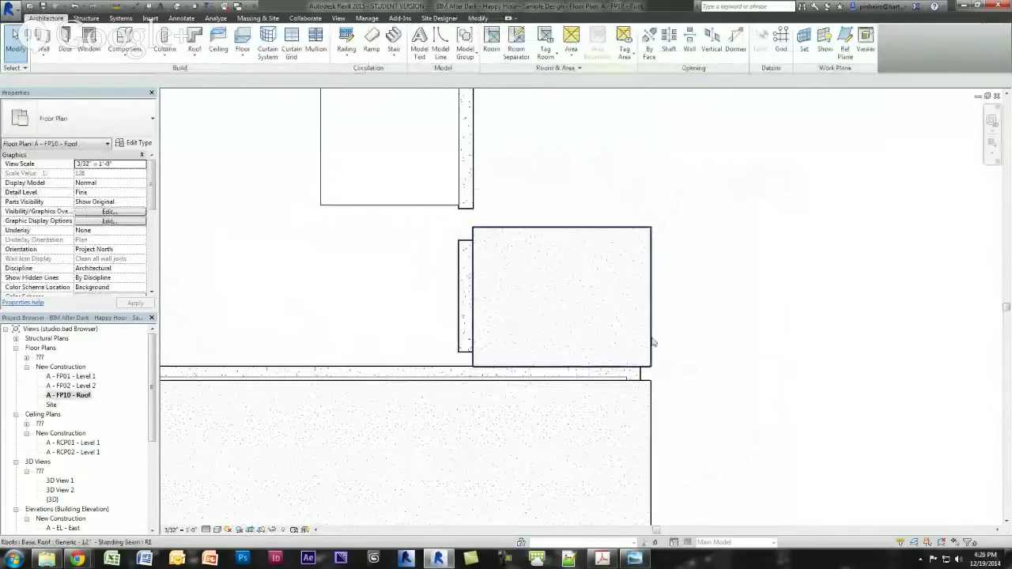
Copy the small roof with CO onto the upper wall corner
left_click(651, 344)
key("c")
key("o")
left_click(651, 366)
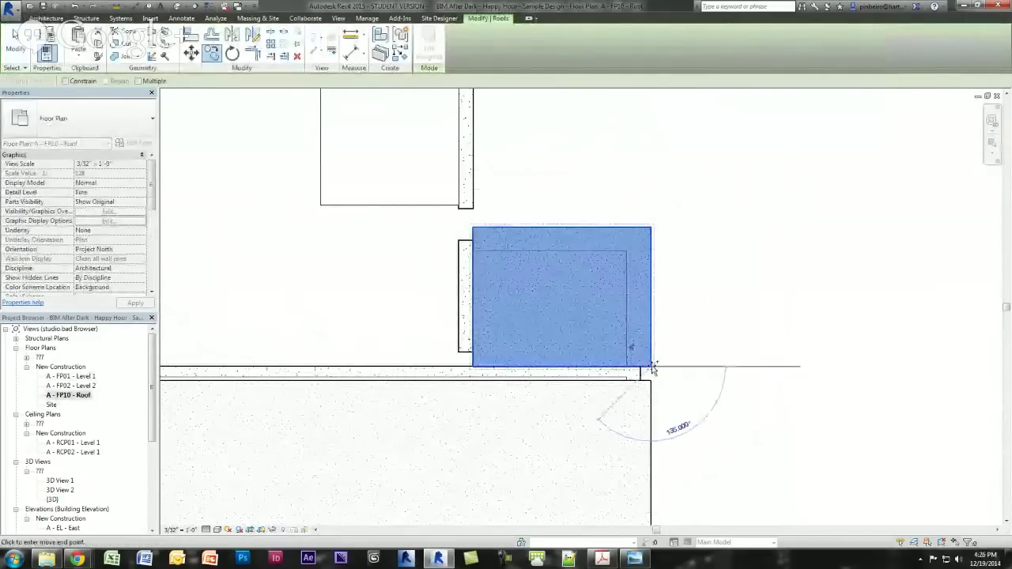
left_click(458, 205)
key("Escape")
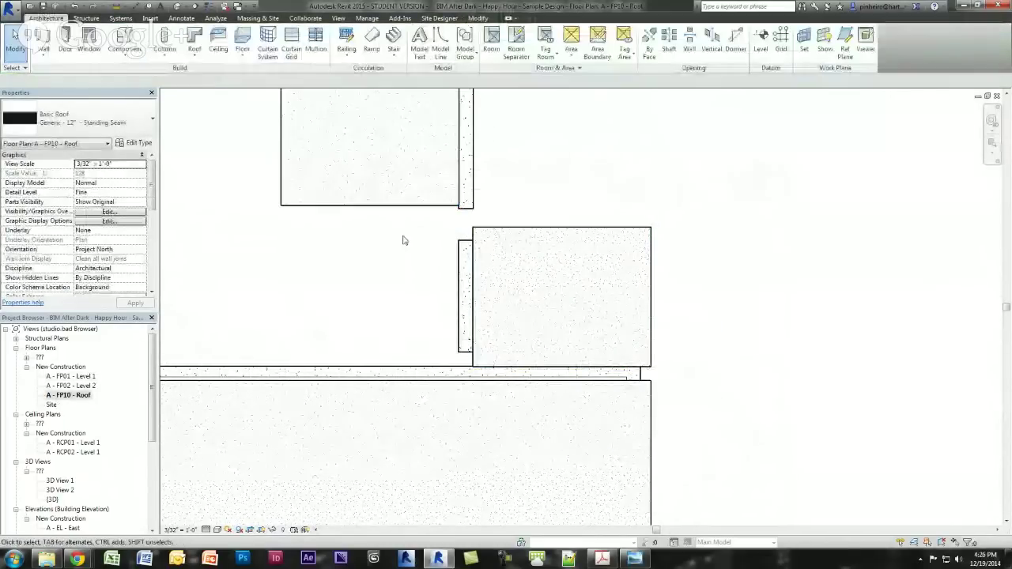
scroll(402, 240, "down", 2)
middle_click_drag(403, 240, 400, 271)
Extend the copied roof's footprint top edge over the upper block and check it in 3D
left_click(373, 167)
scroll(369, 140, "up", 2)
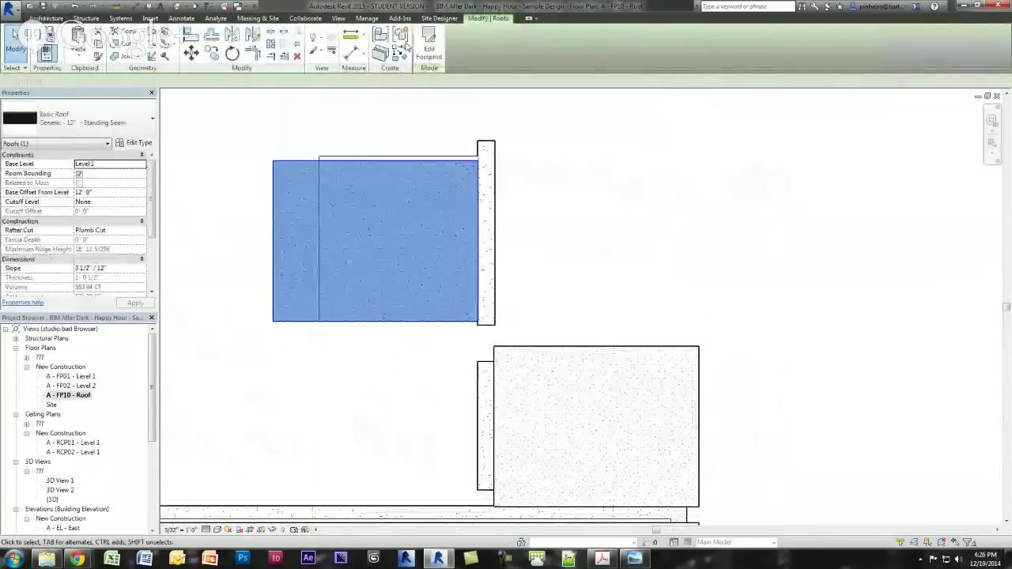
double_click(394, 165)
left_click(395, 162)
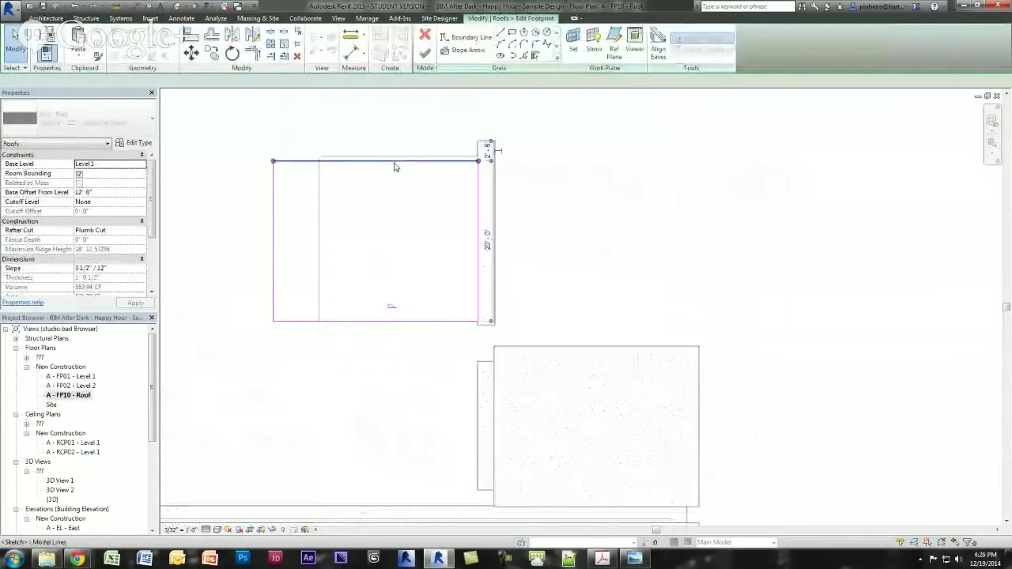
left_click_drag(395, 162, 402, 117)
left_click(529, 151)
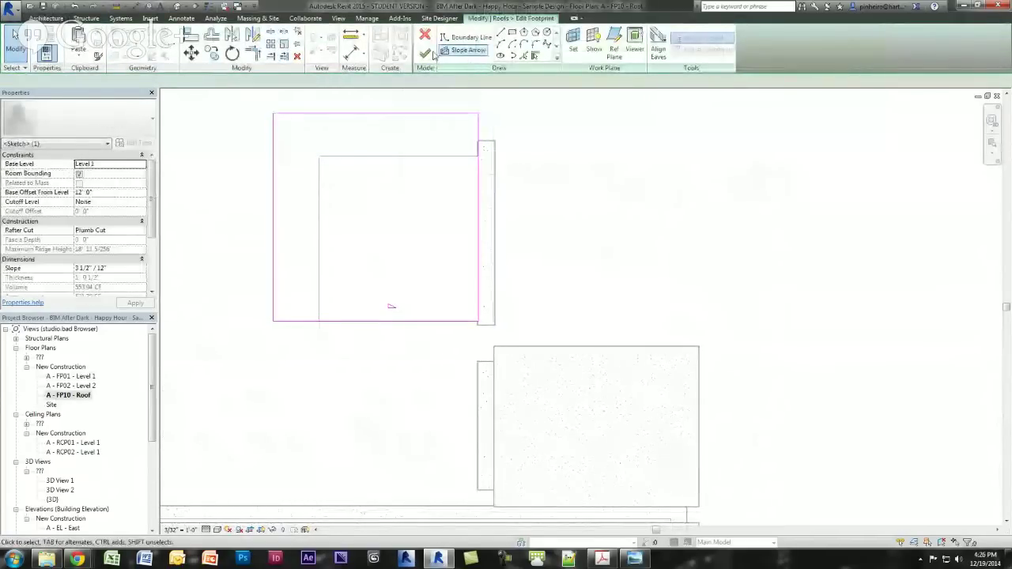
left_click(424, 52)
left_click(534, 165)
scroll(534, 164, "down", 2)
left_click(177, 6)
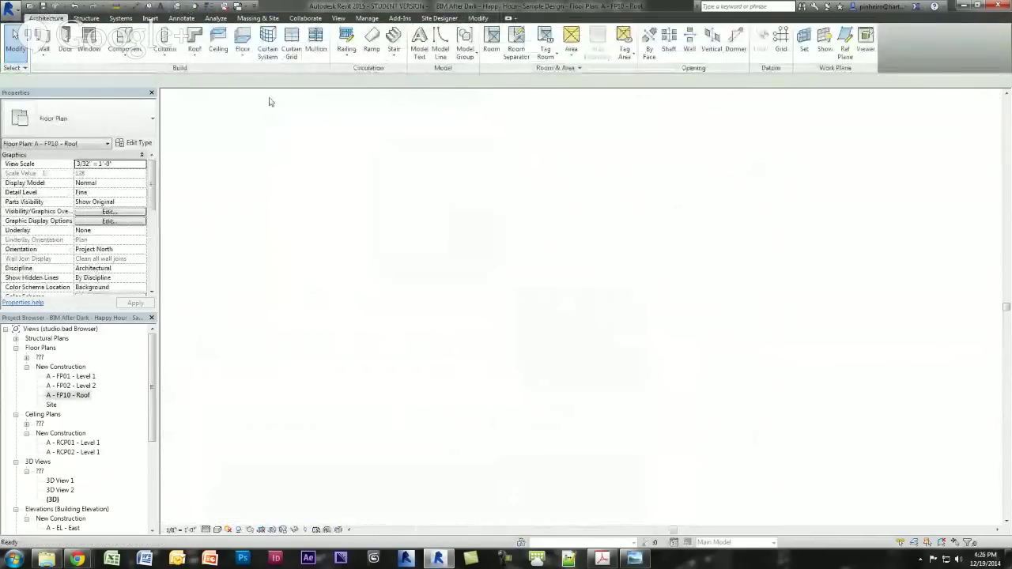
middle_click_drag(553, 237, 601, 285, "shift")
key("ctrl+Tab")
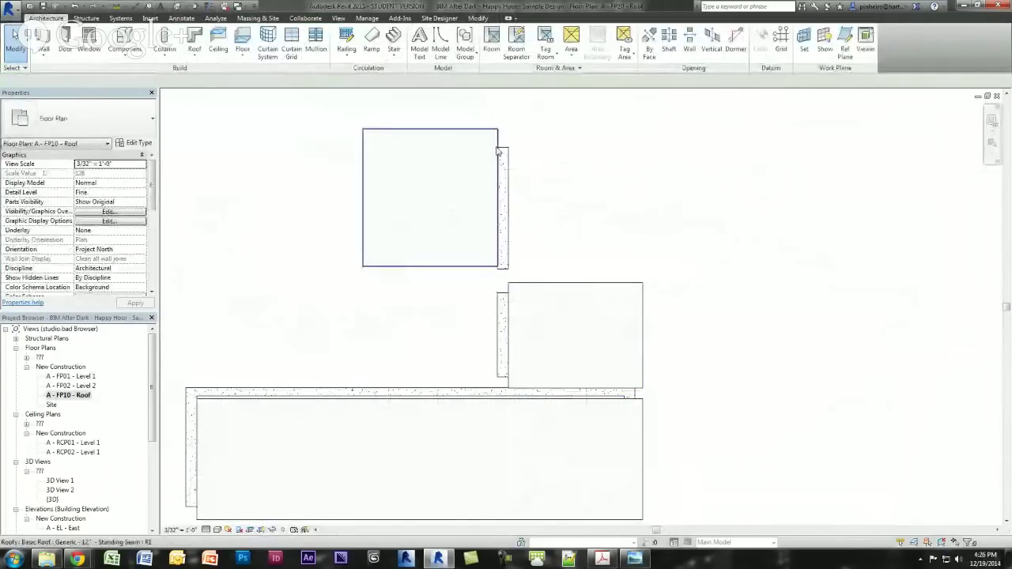
Narrow the upper-left roof's footprint to 23' 0" wide and finish the edit
left_click(440, 131)
left_click(430, 45)
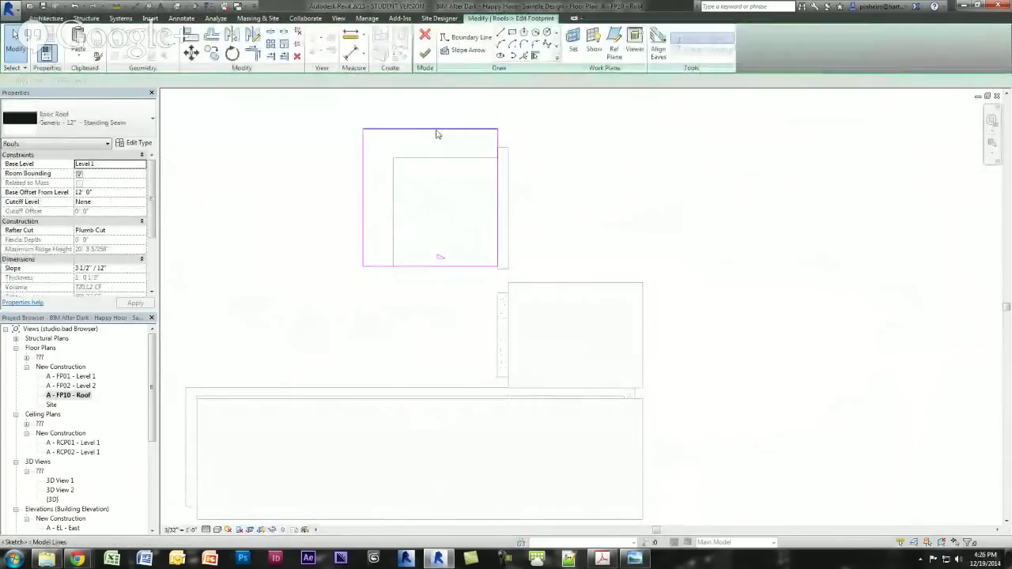
left_click(446, 145)
left_click(363, 207)
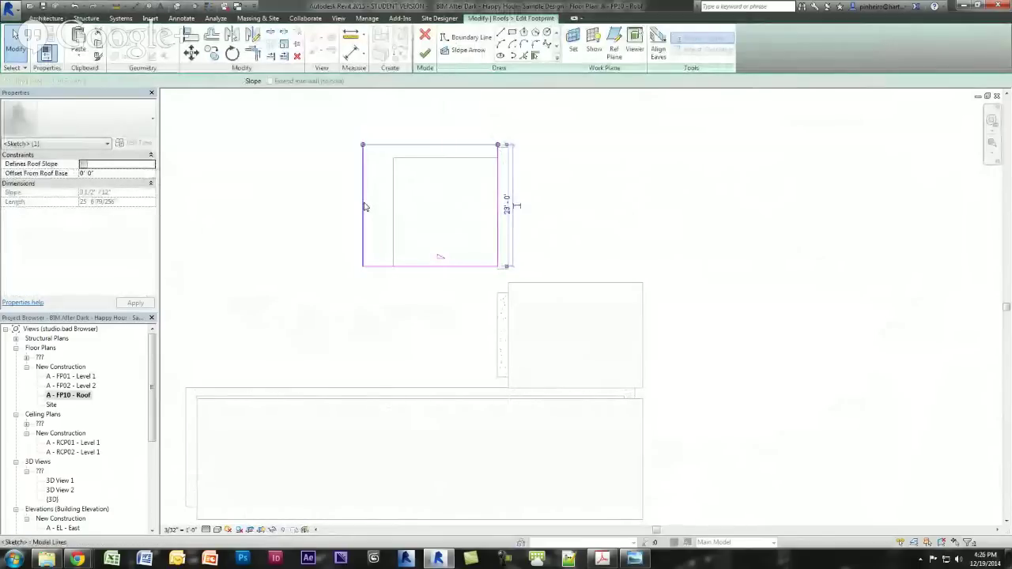
left_click_drag(363, 208, 380, 211)
left_click(447, 215)
scroll(482, 120, "up", 2)
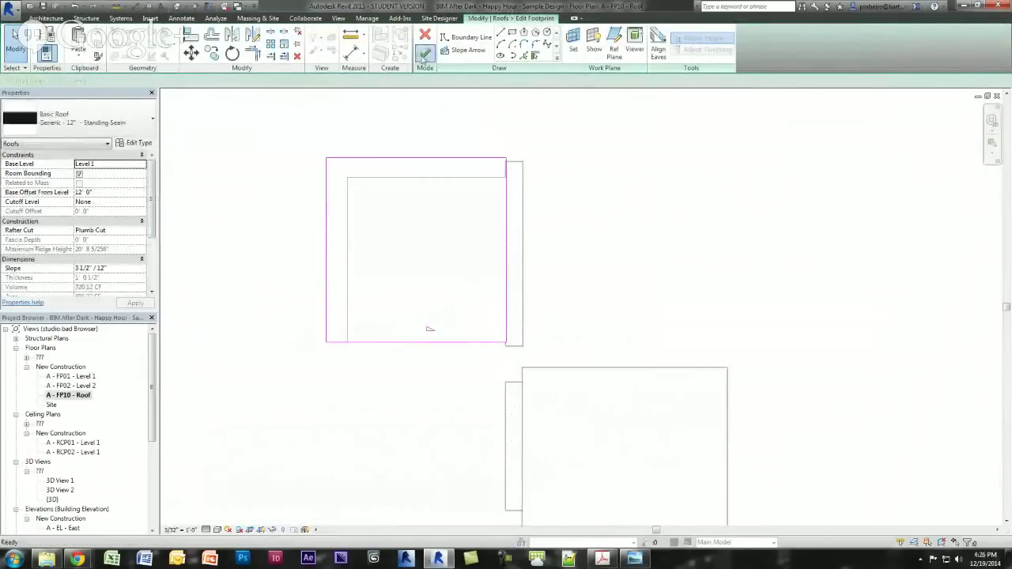
left_click(425, 54)
Open the default 3D view and orbit around the three sloped roofs to inspect them
left_click(175, 6)
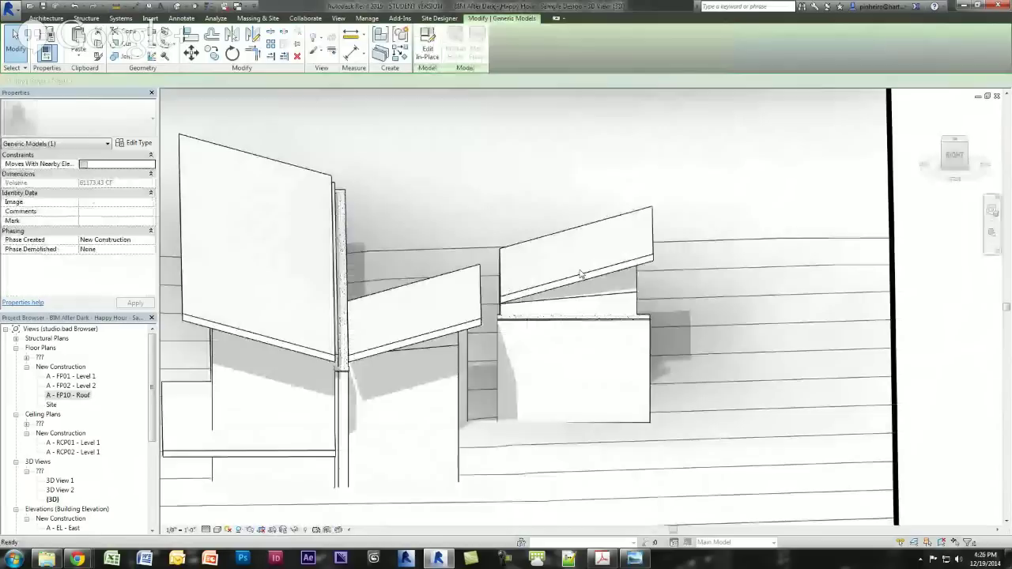
middle_click_drag(505, 316, 529, 331, "shift")
middle_click_drag(451, 304, 589, 374, "shift")
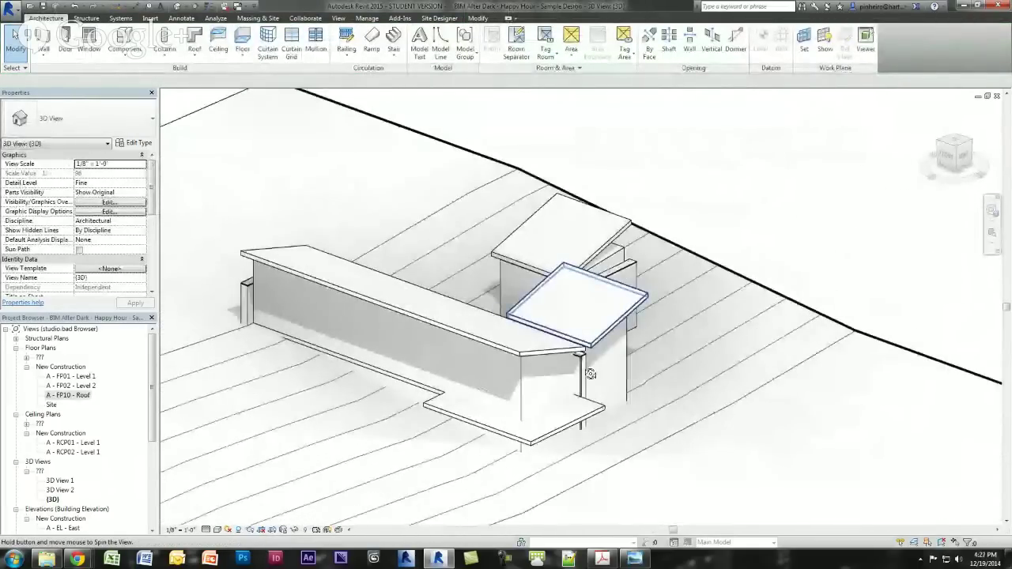
scroll(590, 374, "up", 2)
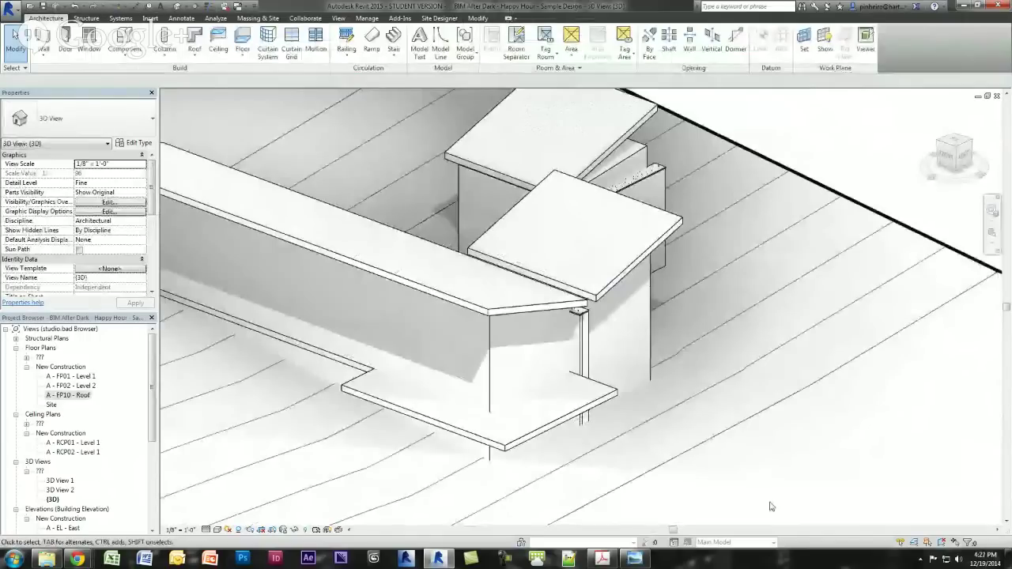
Go back to the A - FP01 - Level 1 plan and check the masses over the sketch
double_click(75, 377)
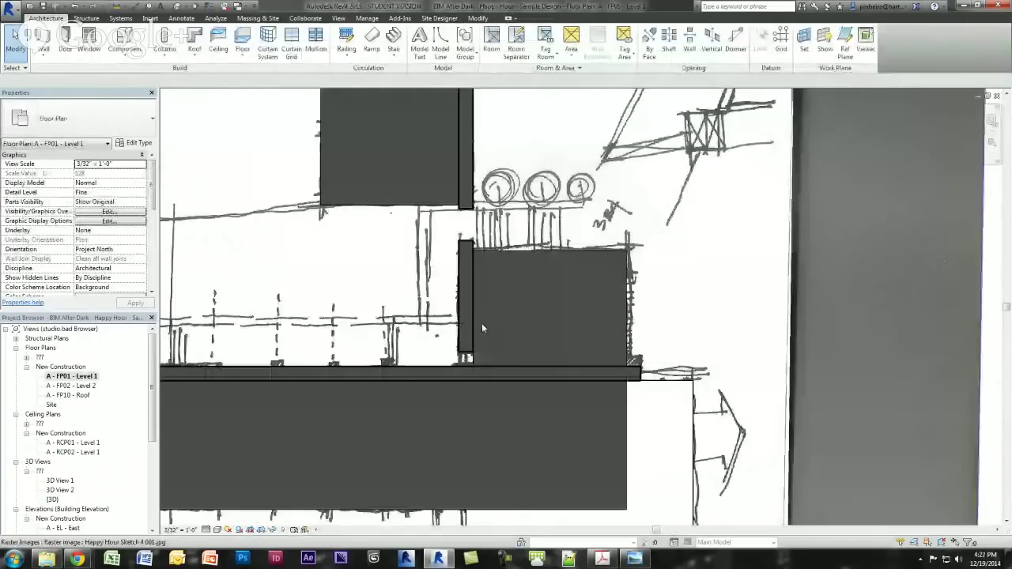
scroll(481, 322, "down", 2)
left_click(655, 356)
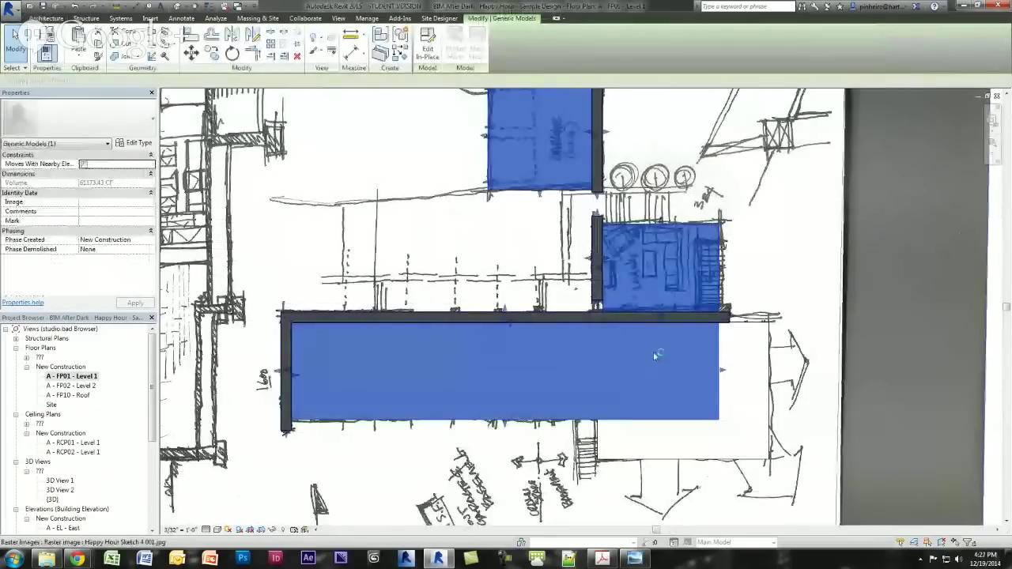
key("Escape")
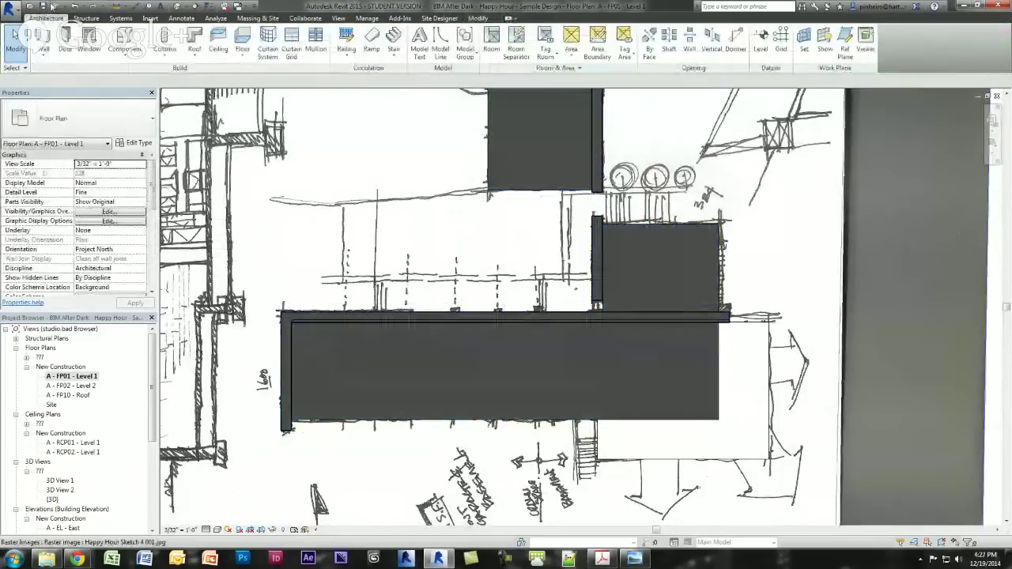
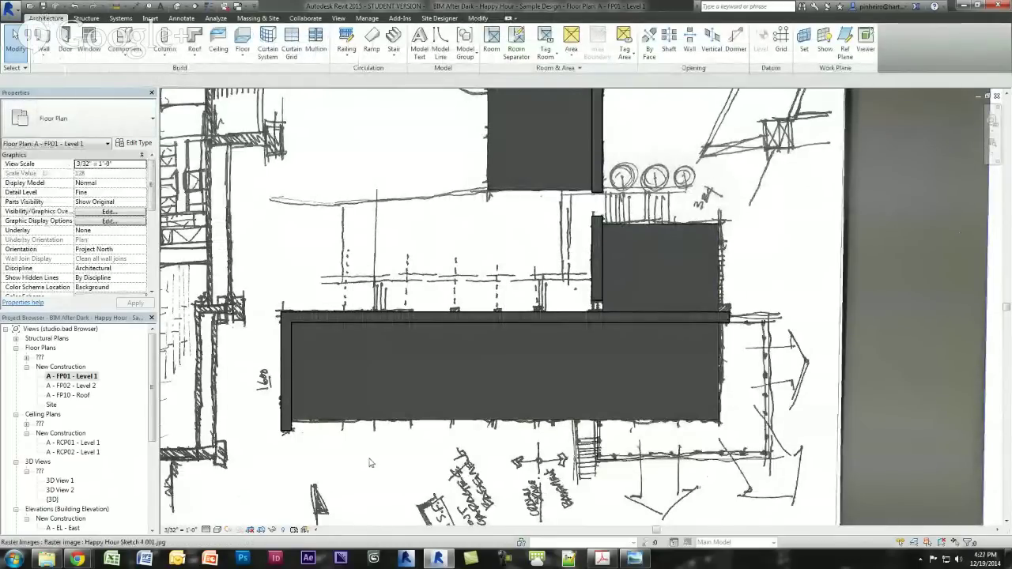
Select the dark generic model blocks and view their category overrides, closing without changes
left_click(350, 425)
left_click(291, 427)
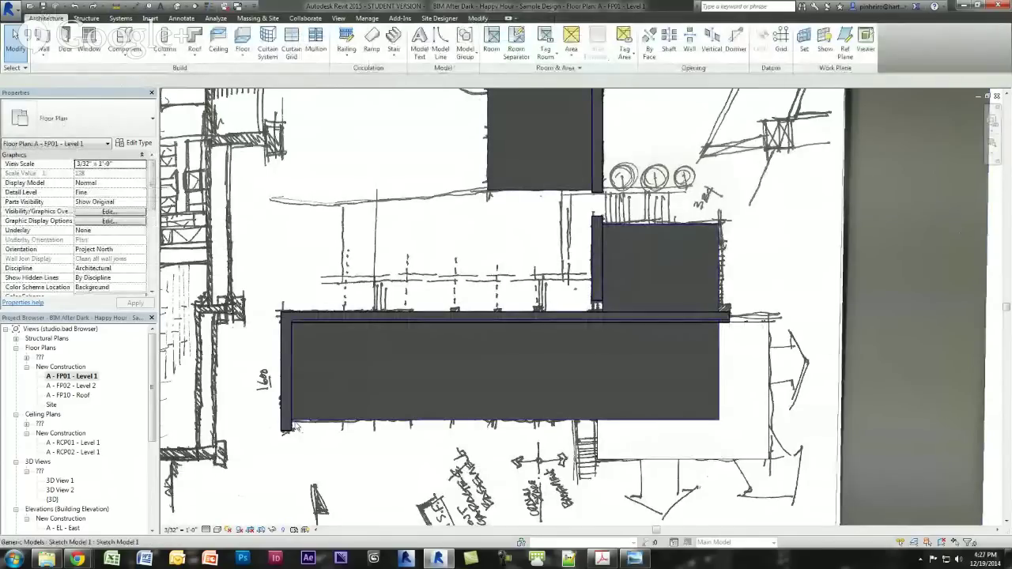
right_click(291, 427)
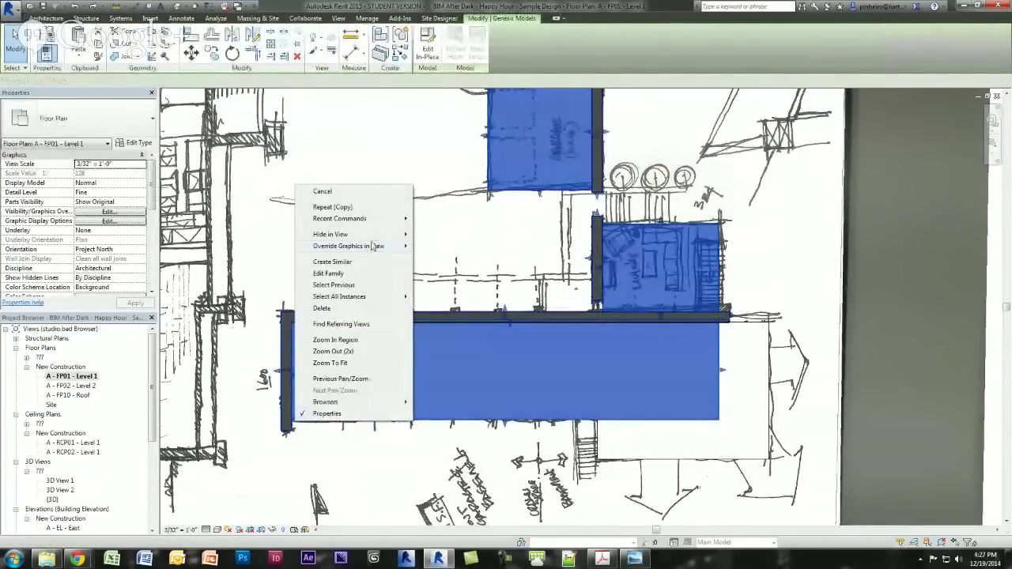
mouse_move(374, 245)
left_click(449, 257)
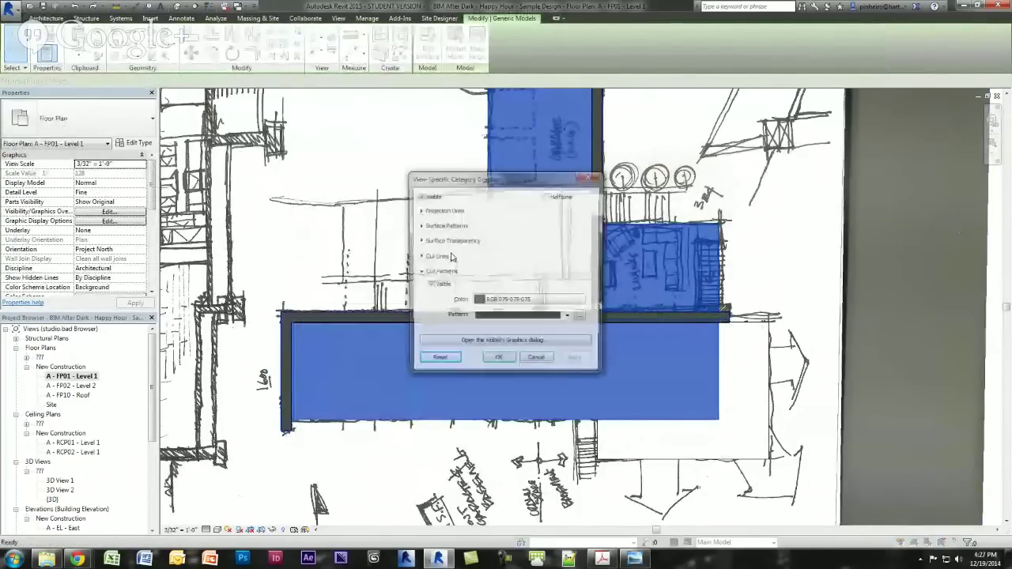
left_click(537, 362)
right_click(417, 169)
key("Escape")
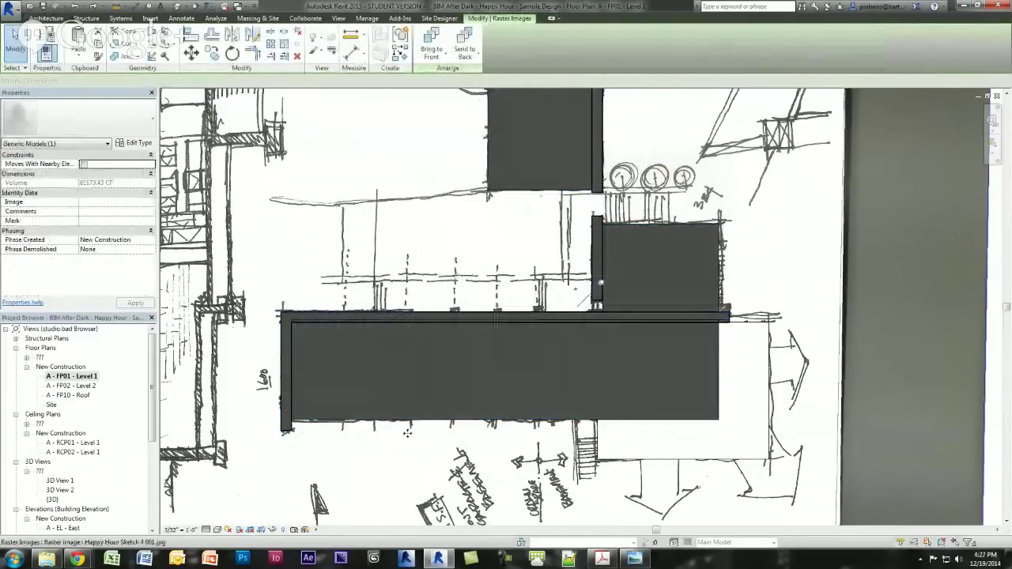
key("Escape")
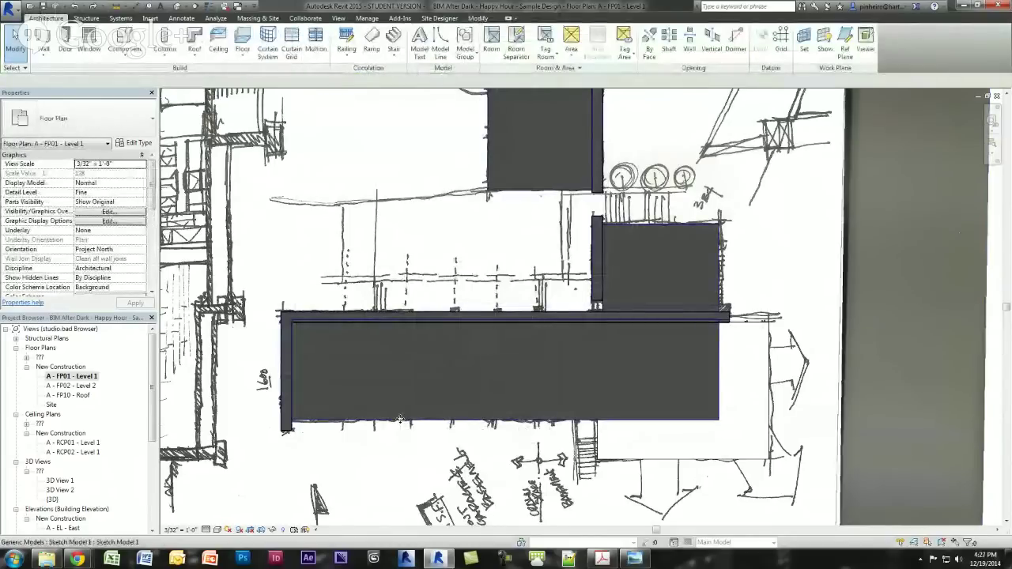
Override the blocks' graphics by element with Surface Transparency 99
right_click(400, 419)
mouse_move(490, 245)
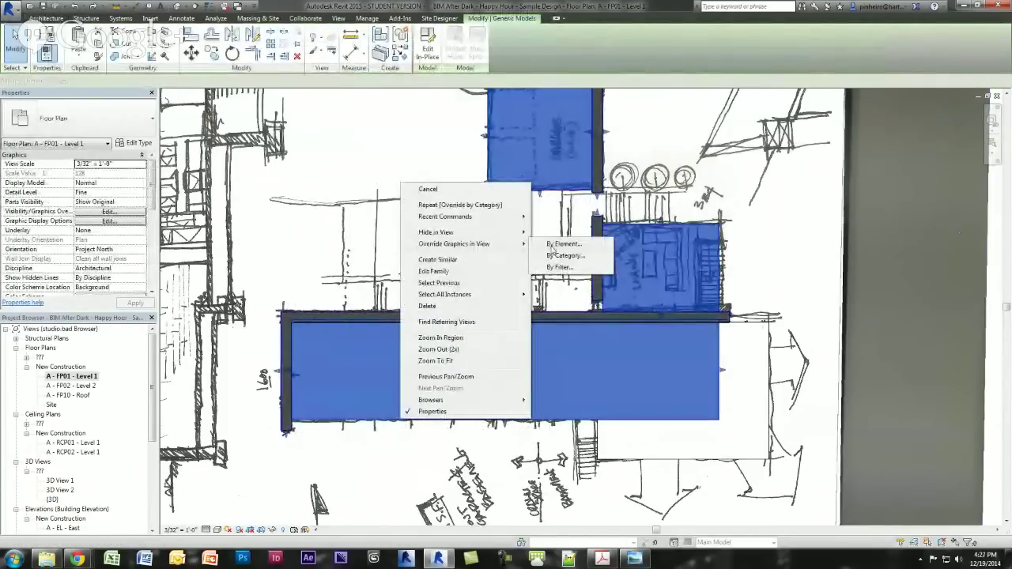
left_click(554, 242)
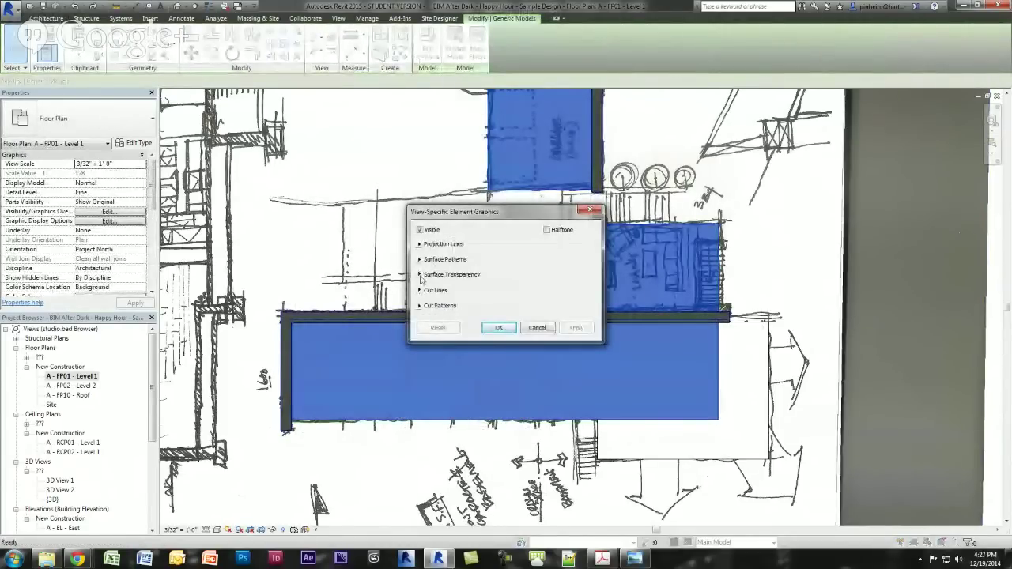
left_click(420, 274)
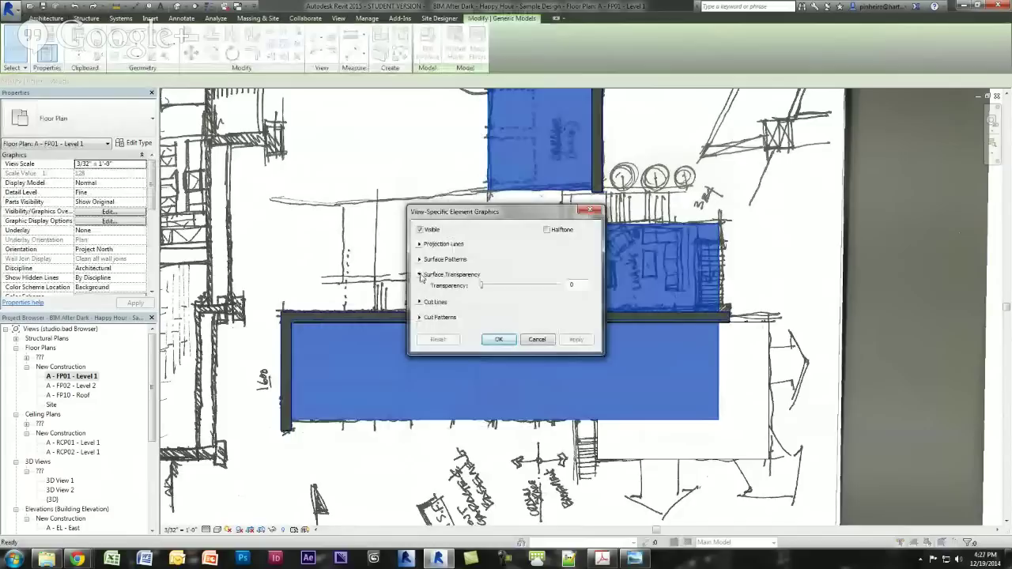
left_click(419, 317)
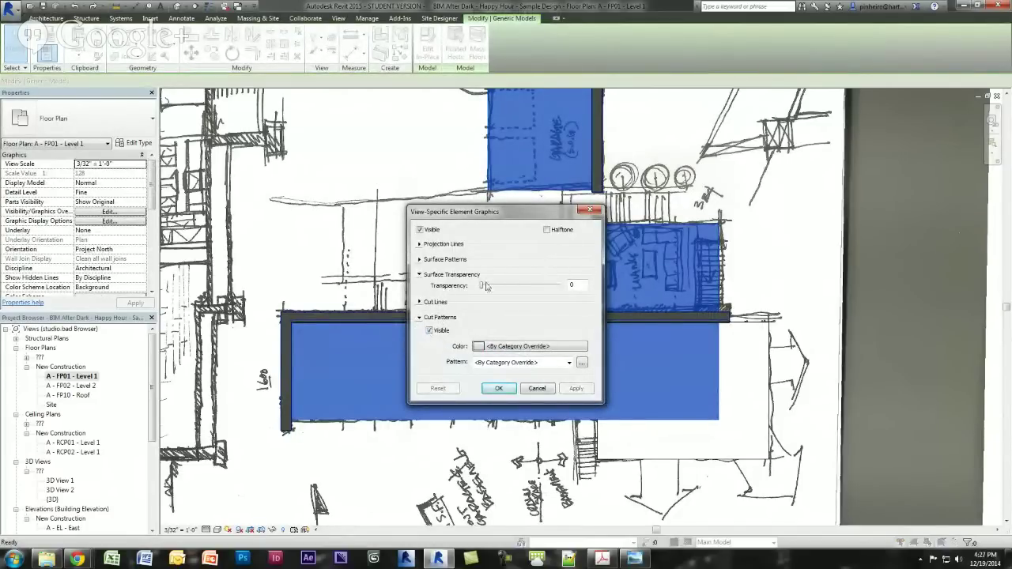
left_click(576, 389)
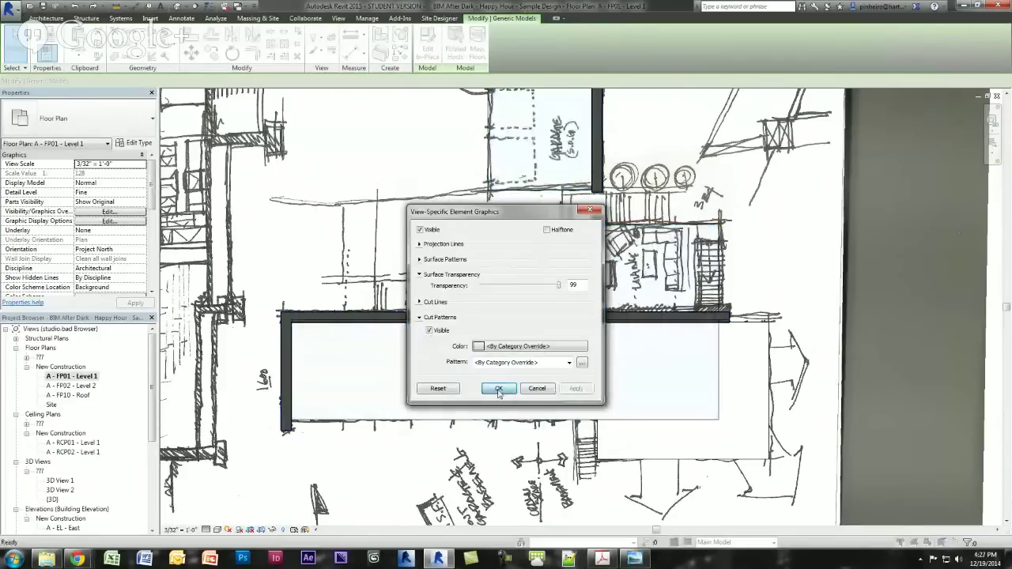
left_click(499, 388)
key("Escape")
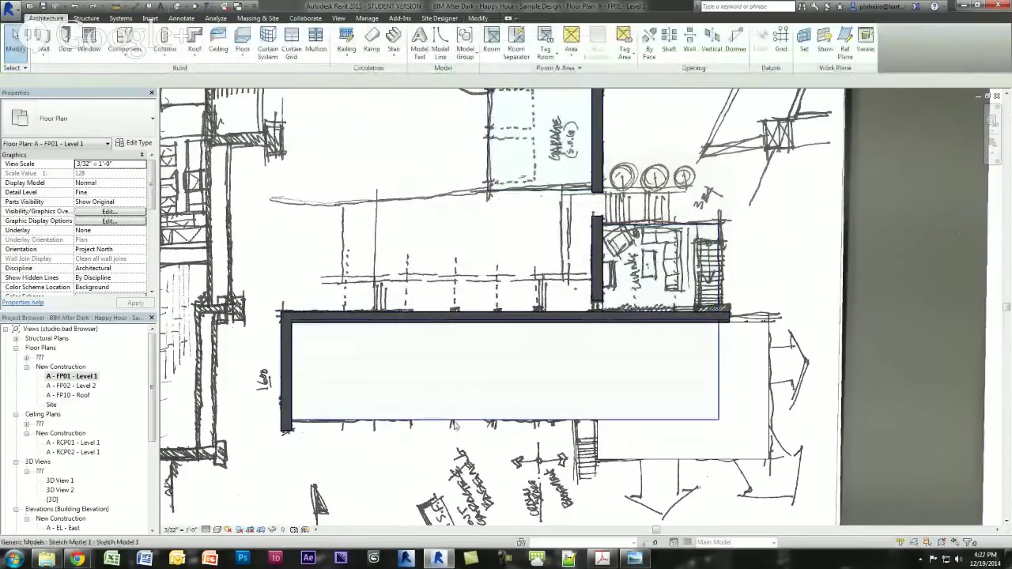
Recheck the blocks' element and category graphic overrides, leaving both unchanged
left_click(458, 425)
right_click(457, 423)
left_click(605, 246)
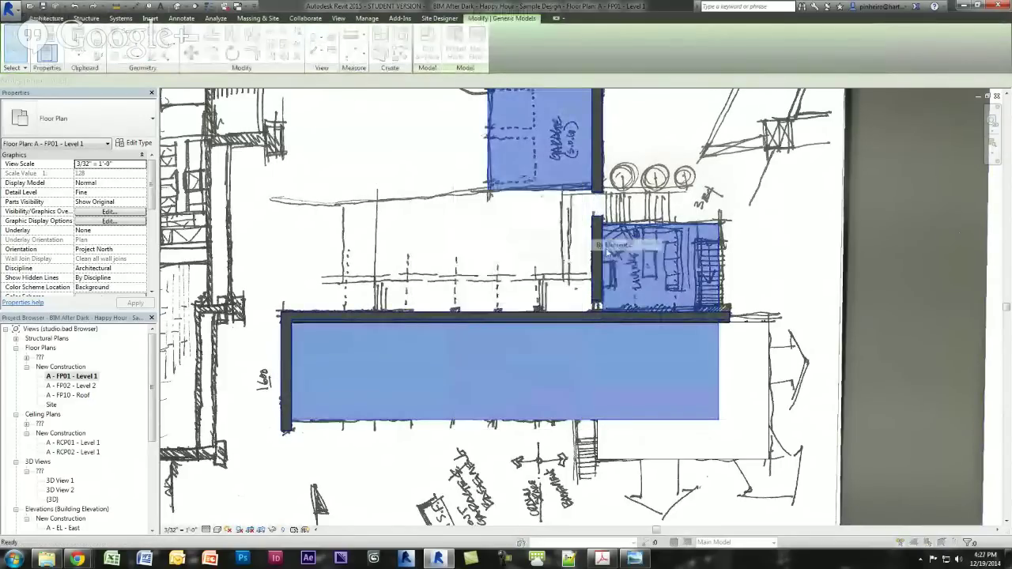
left_click(535, 334)
right_click(494, 180)
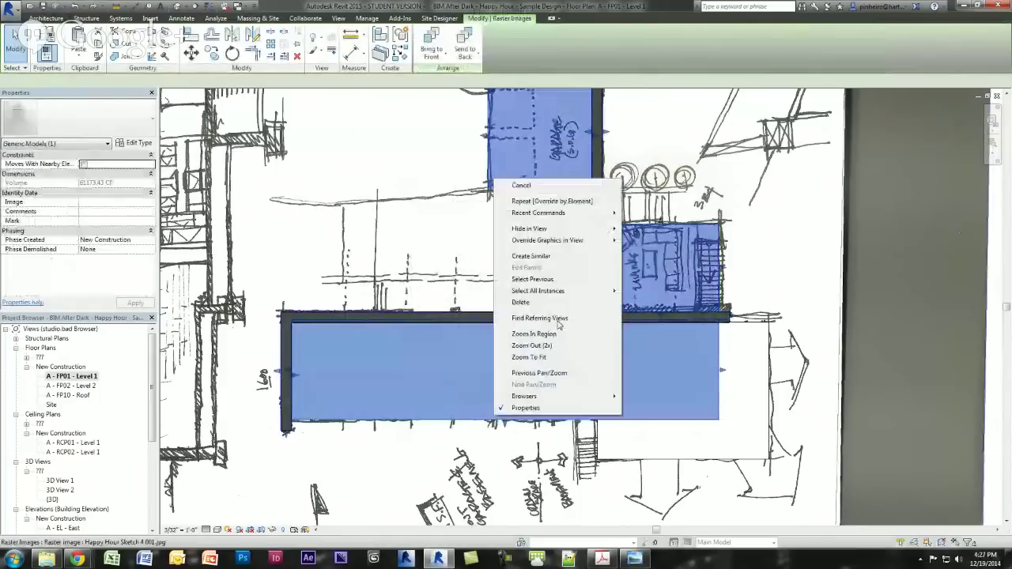
mouse_move(563, 242)
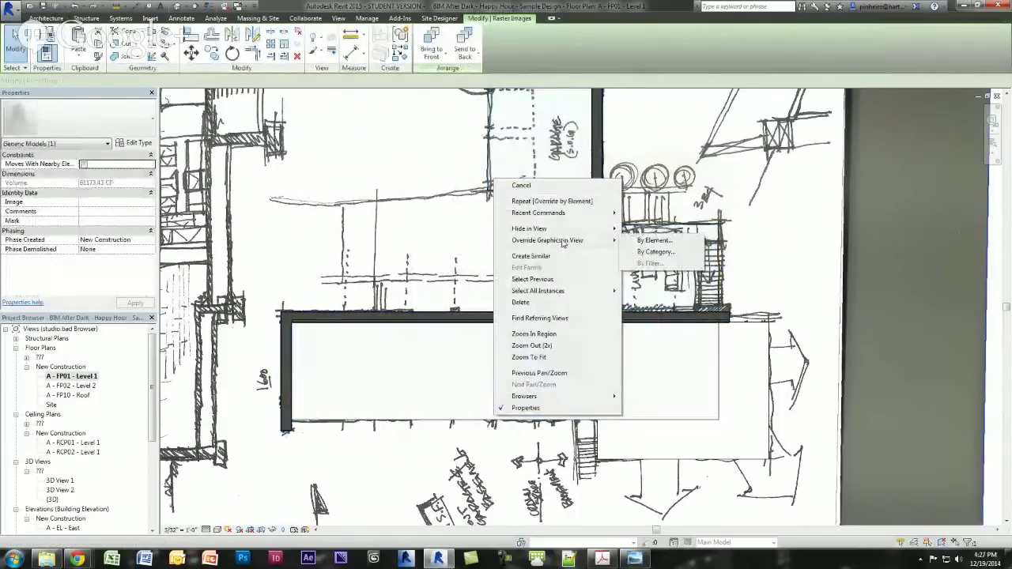
left_click(653, 252)
left_click(536, 294)
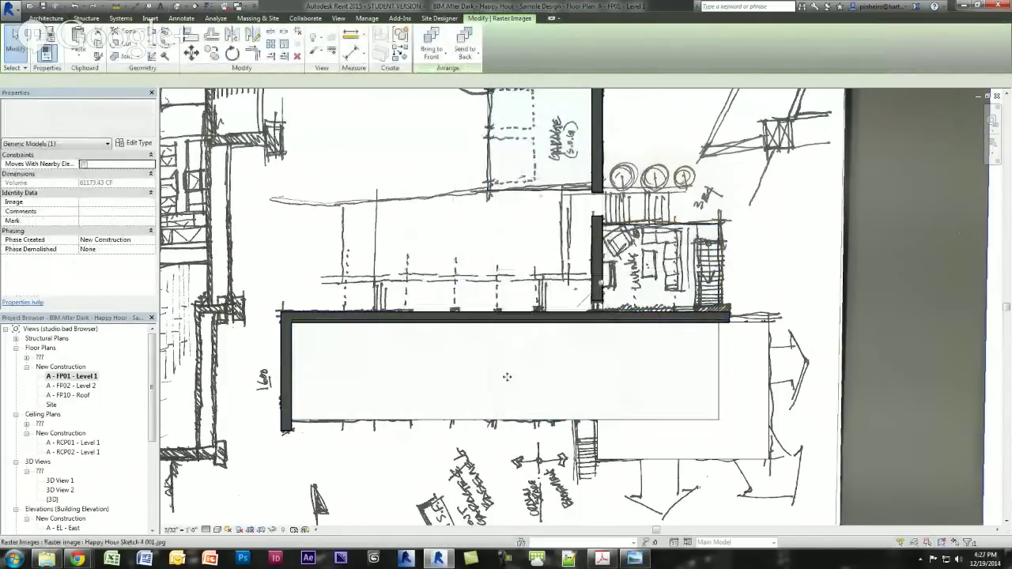
Hide the Generic Models cut fill pattern in this view's Visibility/Graphics settings
key("Escape")
key("v")
key("v")
left_click(318, 290)
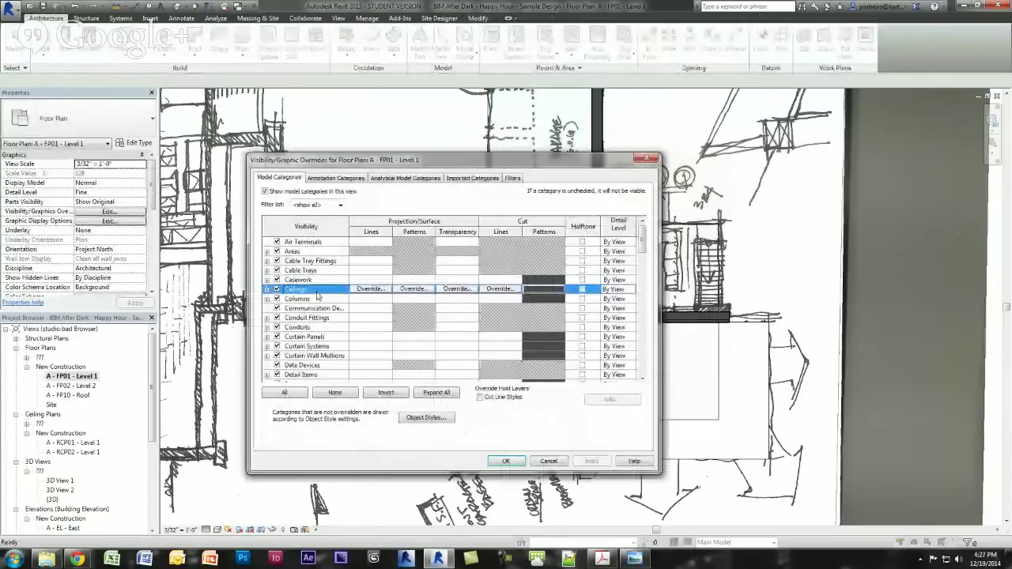
key("g")
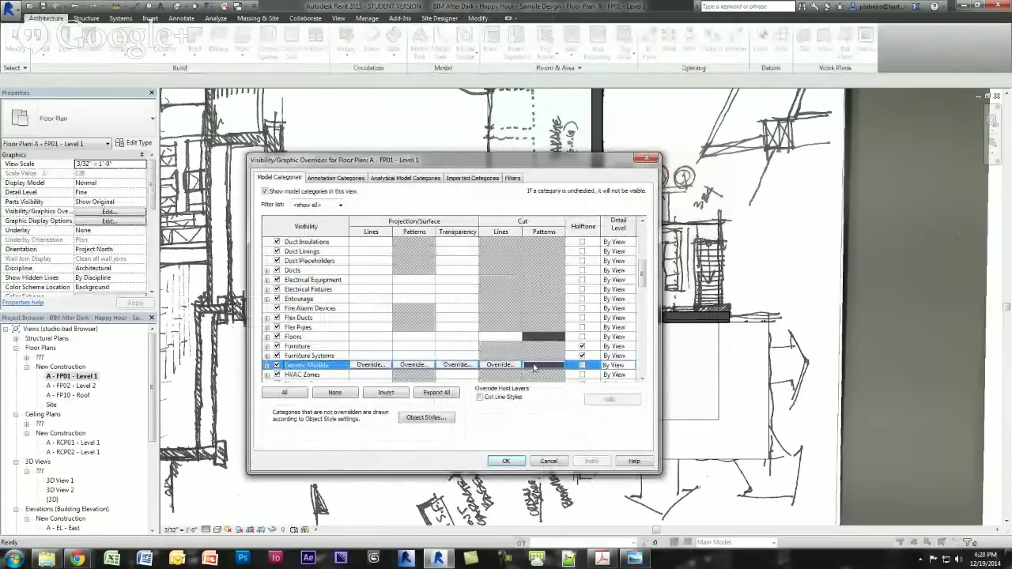
left_click(412, 364)
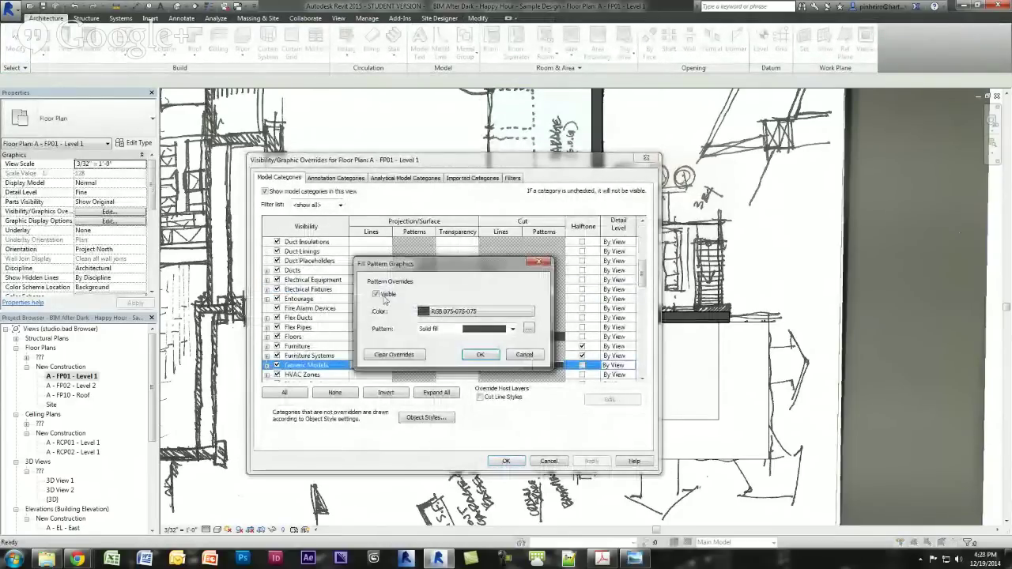
left_click(480, 354)
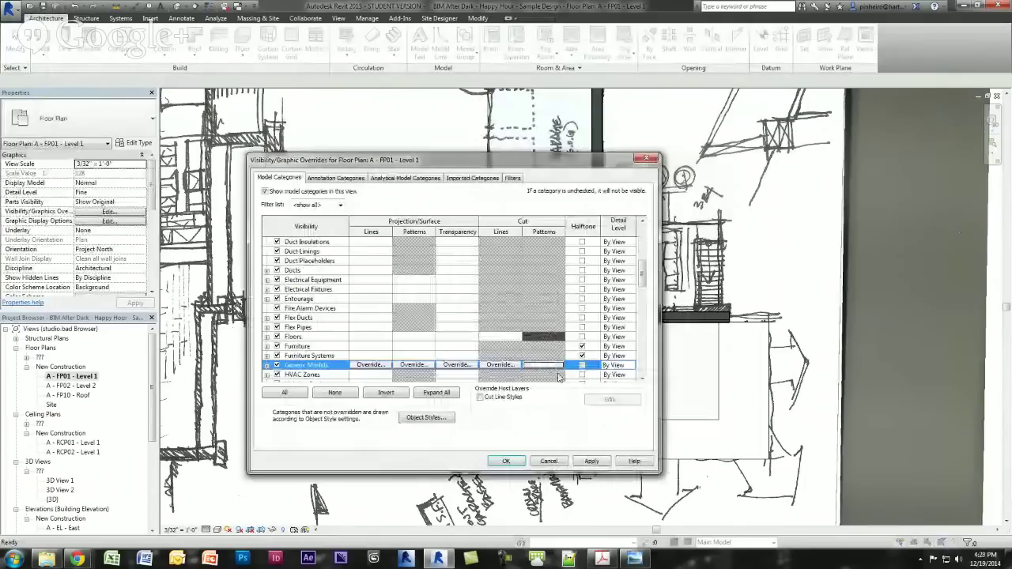
left_click(456, 365)
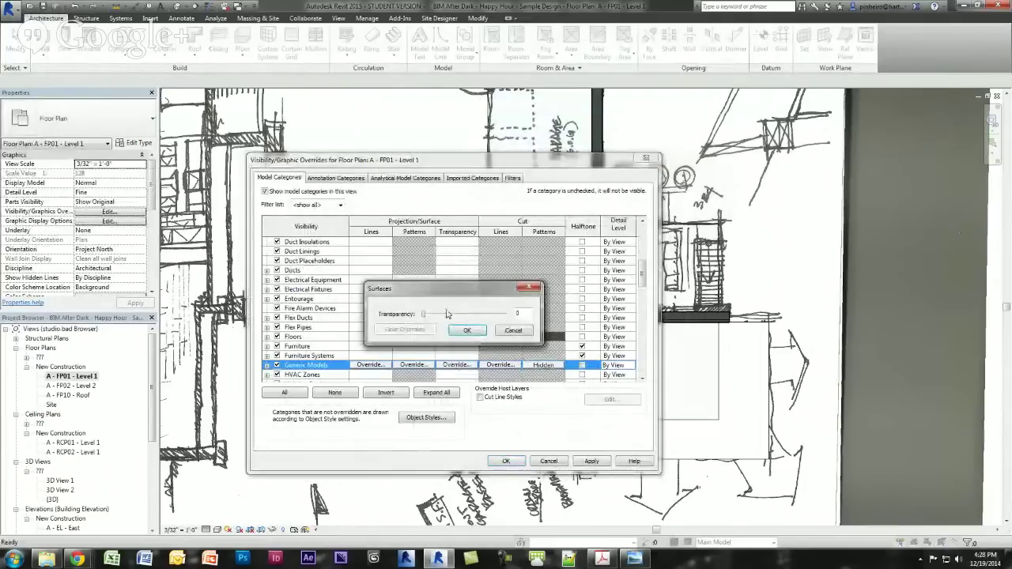
left_click(466, 331)
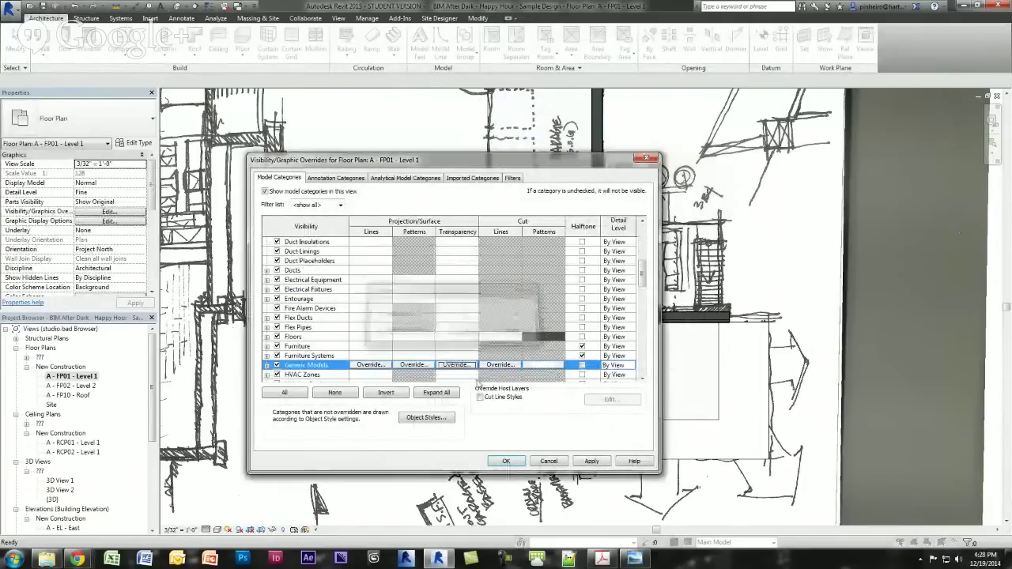
left_click(506, 460)
Pan the plan and check the now-transparent blocks over the sketch
left_click(491, 444)
middle_click_drag(491, 444, 368, 415)
key("Escape")
left_click(506, 384)
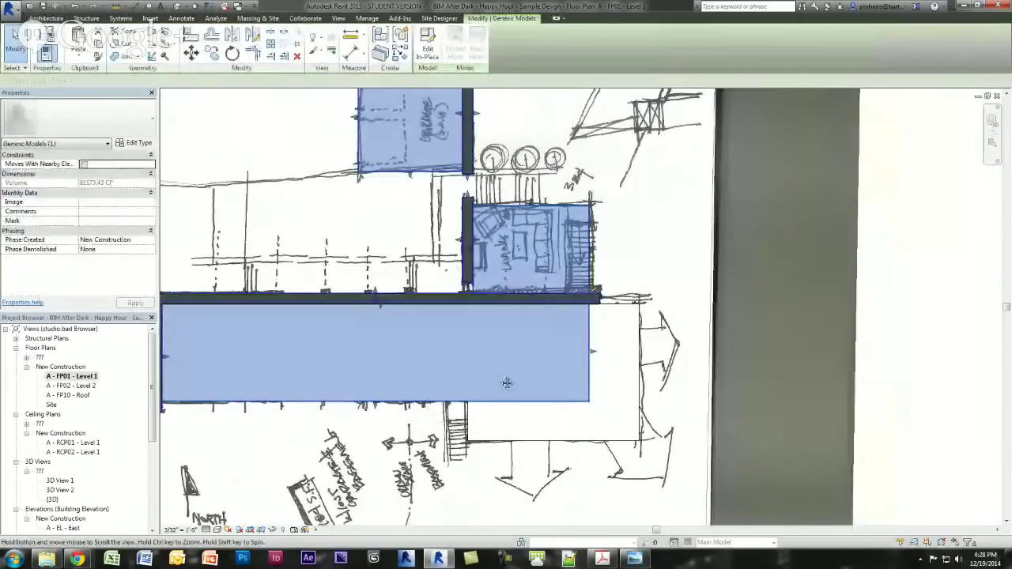
scroll(506, 385, "up", 2)
key("Escape")
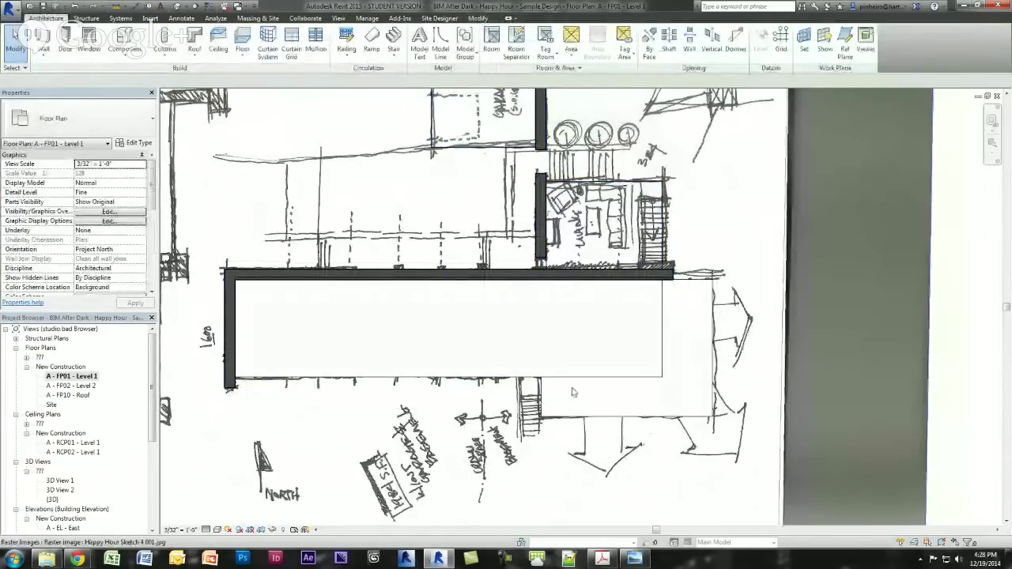
left_click(573, 392)
right_click(560, 140)
mouse_move(668, 195)
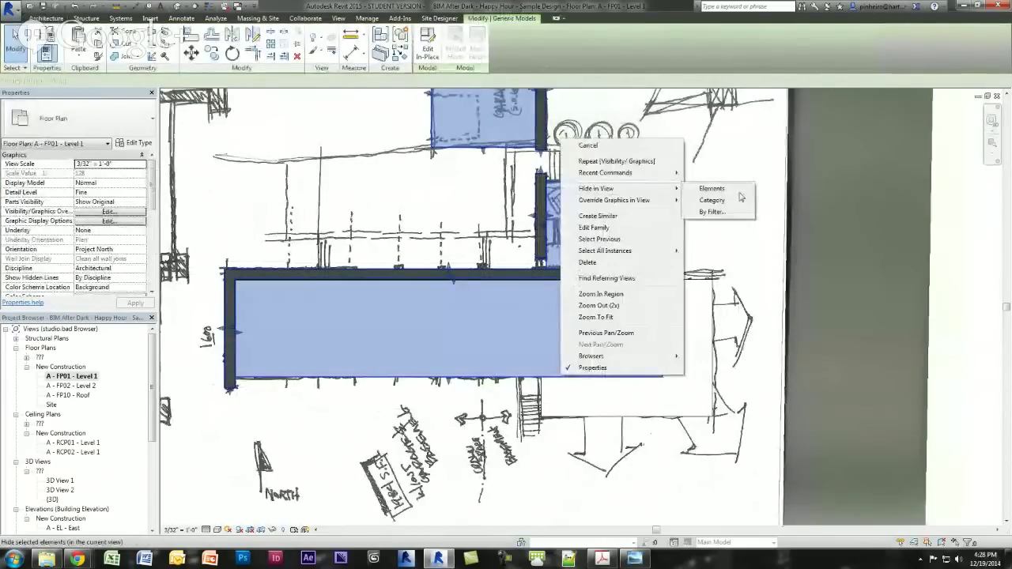
left_click(711, 200)
left_click(542, 411)
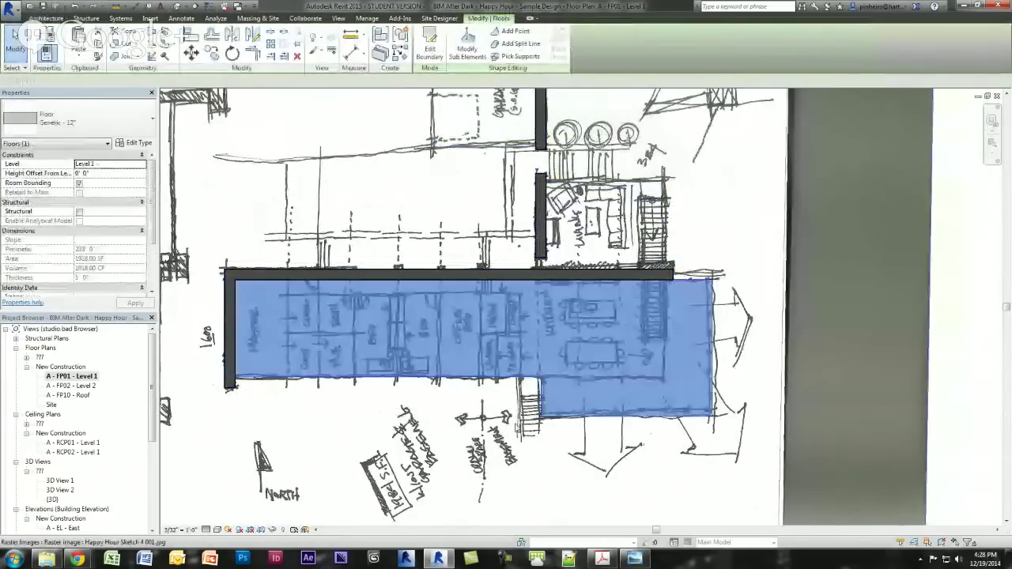
key("Escape")
middle_click_drag(506, 316, 563, 360)
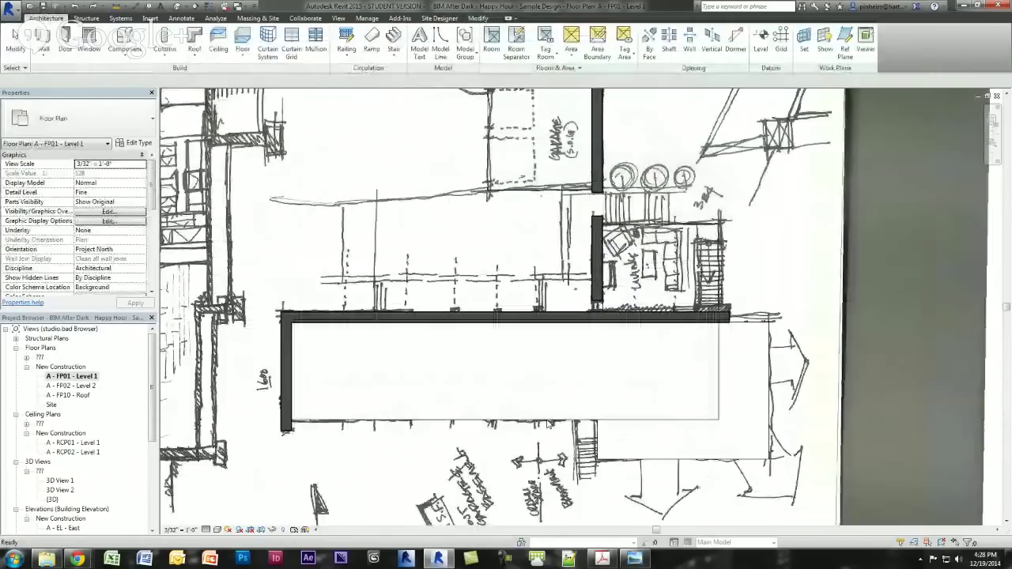
left_click(601, 457)
right_click(601, 456)
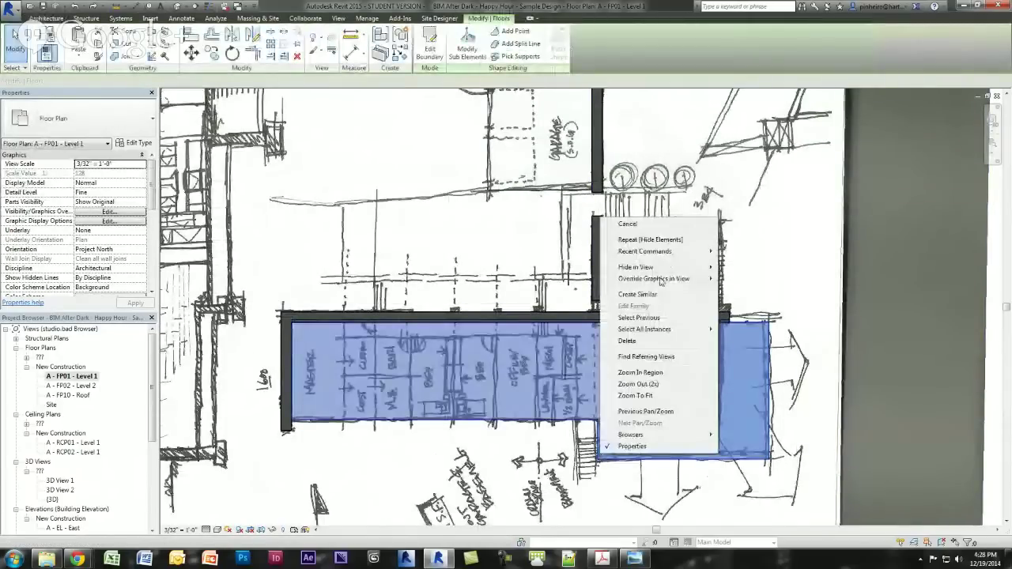
mouse_move(710, 268)
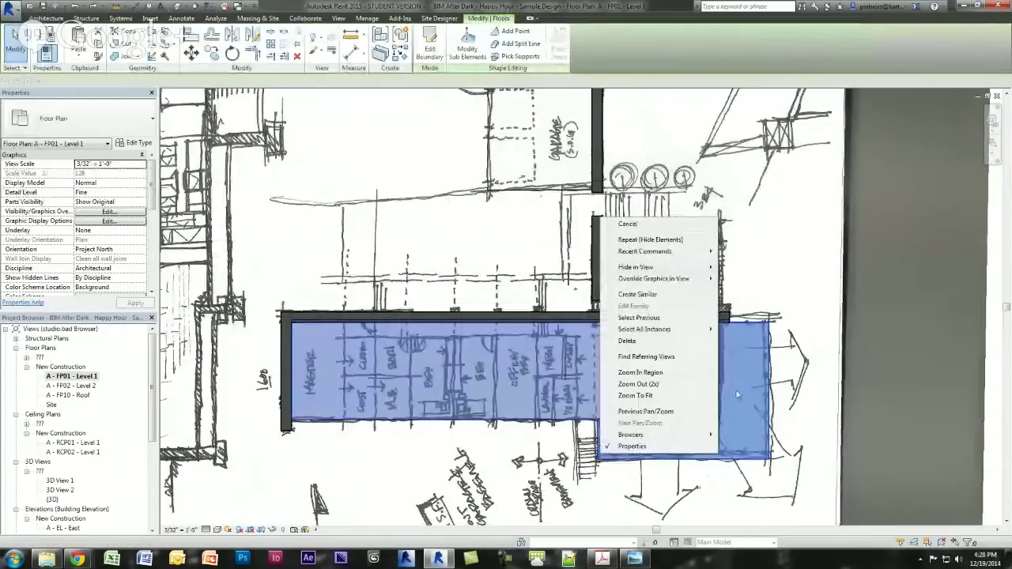
left_click(672, 463)
right_click(672, 461)
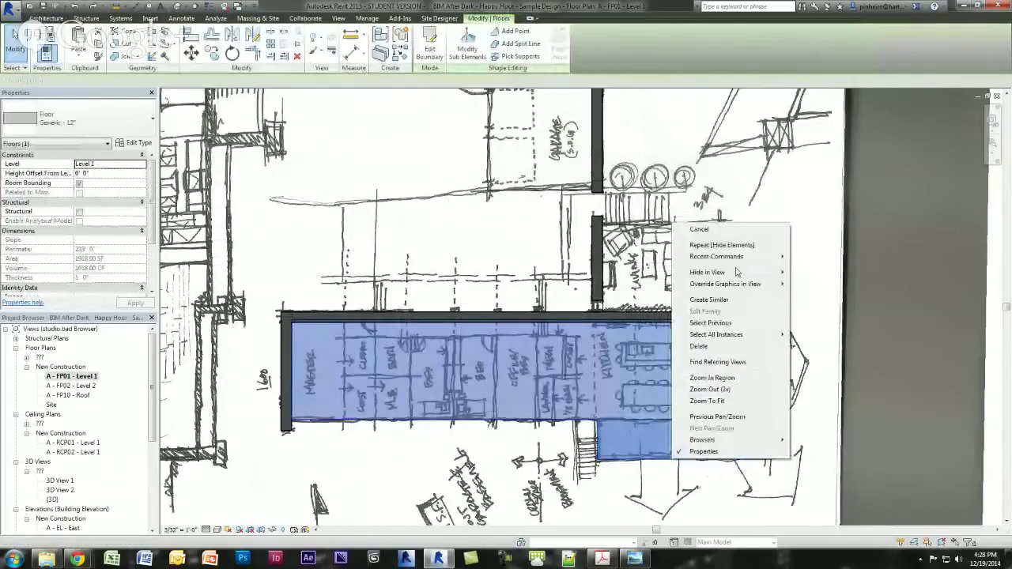
left_click(569, 286)
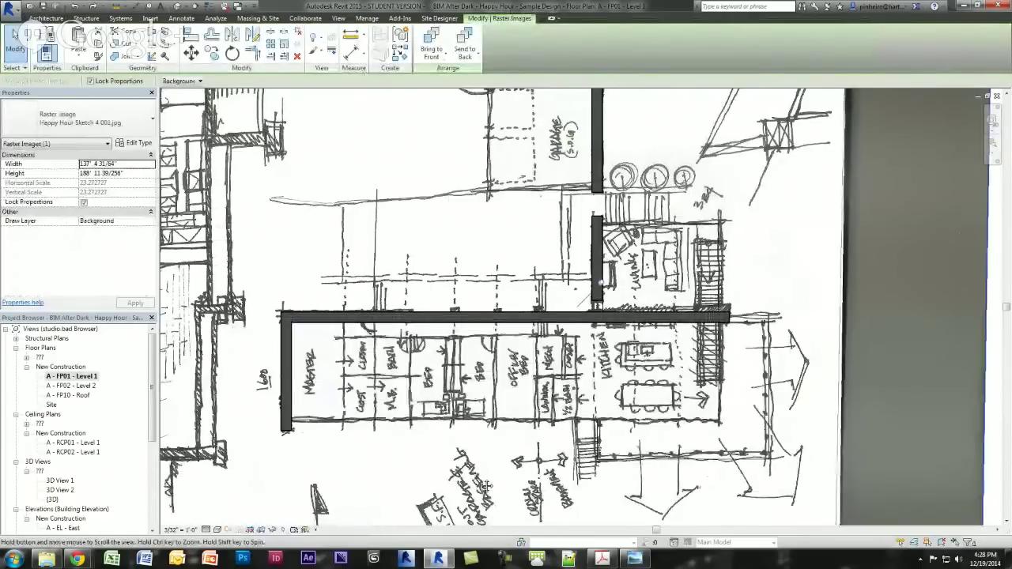
middle_click_drag(486, 486, 429, 489)
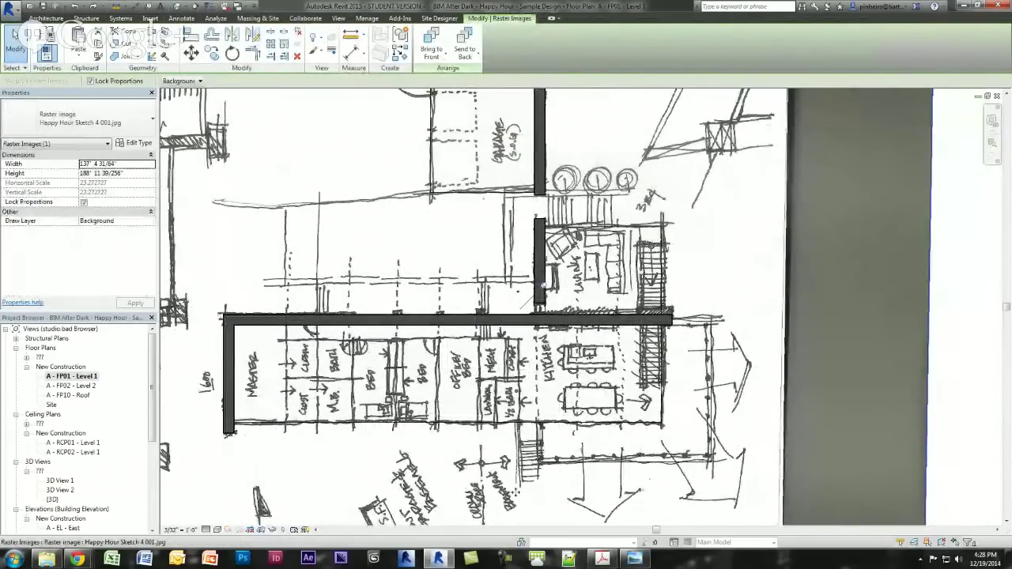
key("Escape")
scroll(418, 444, "up", 2)
middle_click_drag(513, 456, 620, 456)
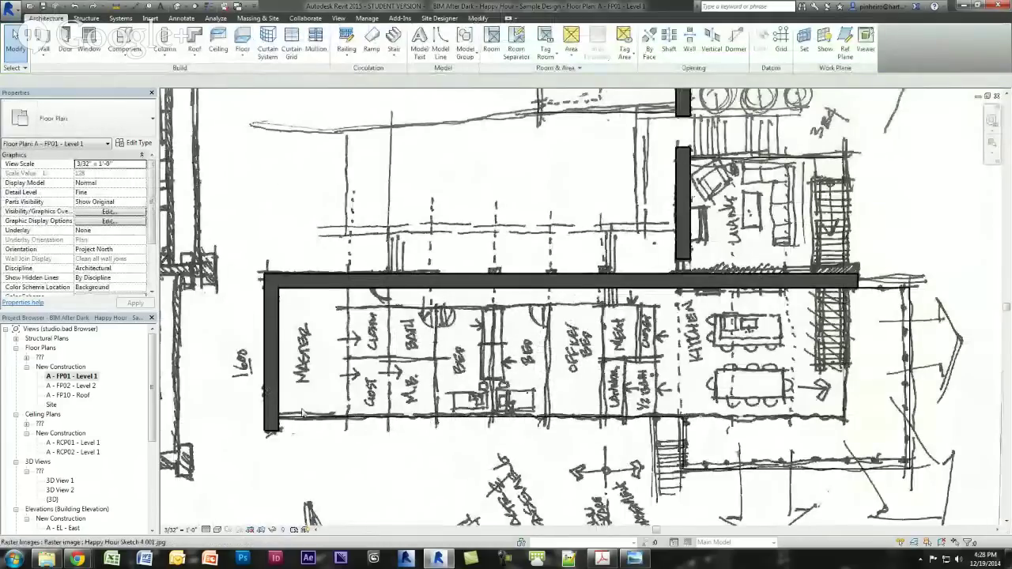
left_click(846, 312)
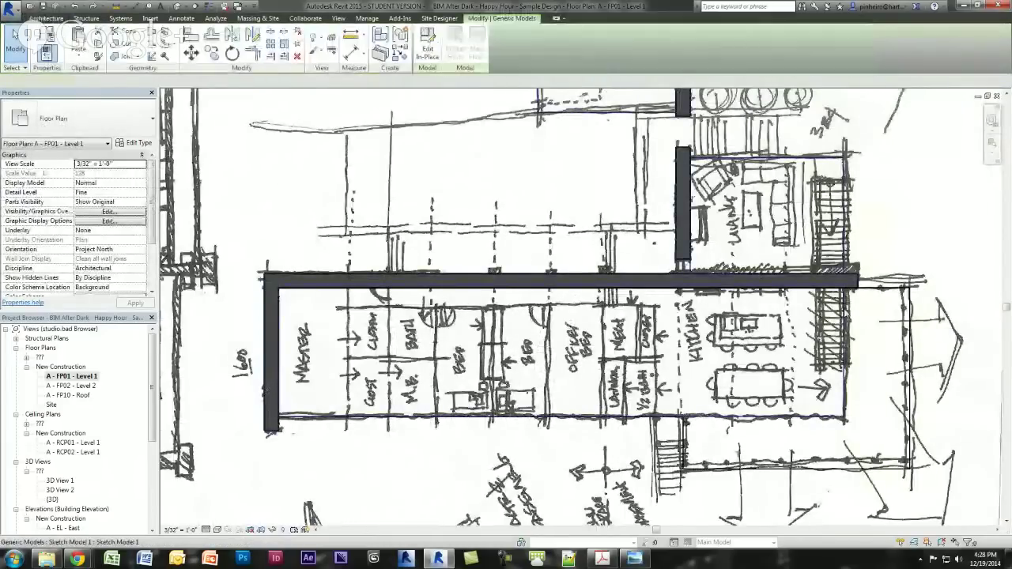
left_click(846, 312)
key("Escape")
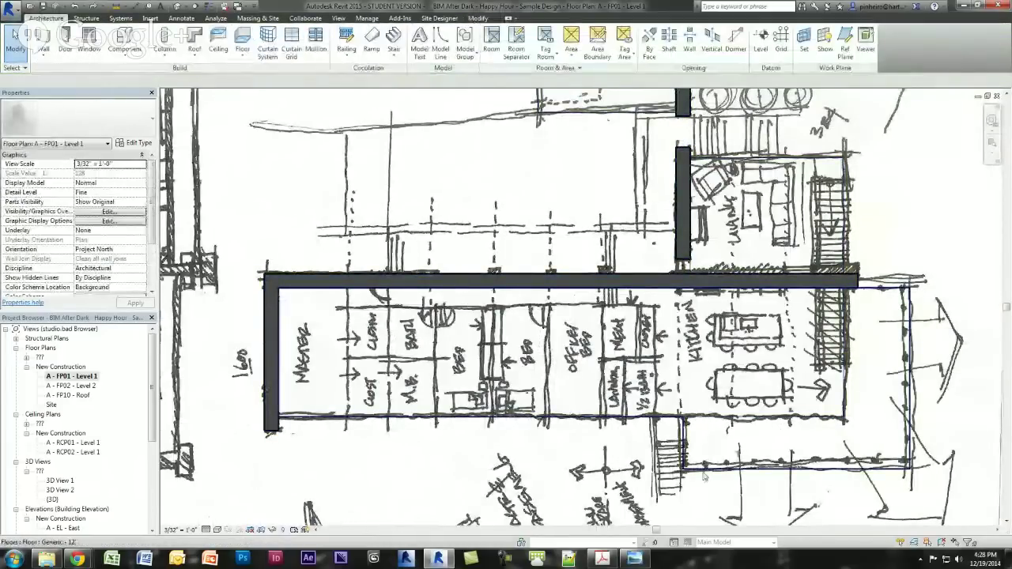
left_click(703, 477)
key("Escape")
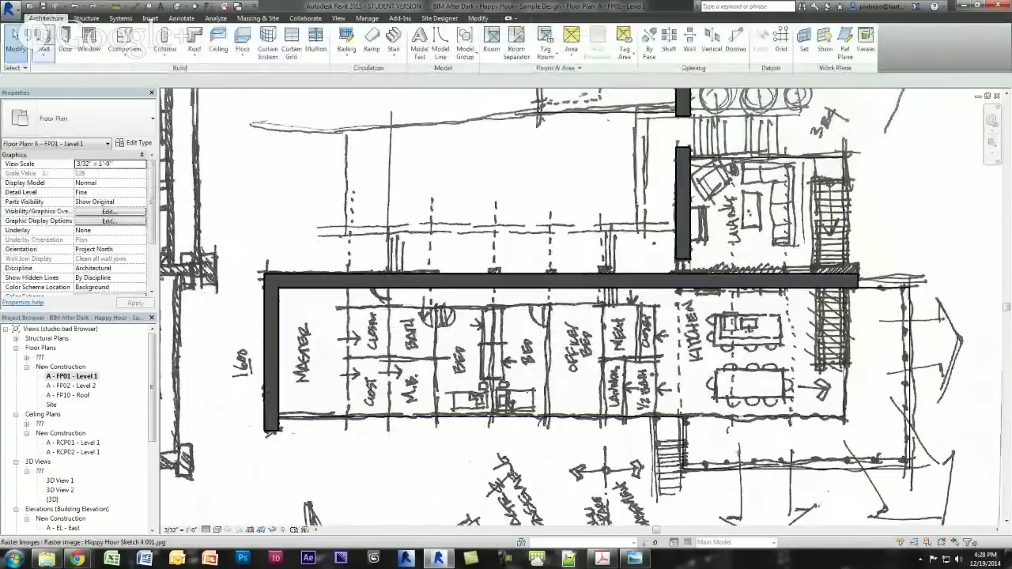
left_click(45, 39)
Draw a short Exterior - Generic - Siding wall along the sketch's bottom exterior line
left_click(95, 118)
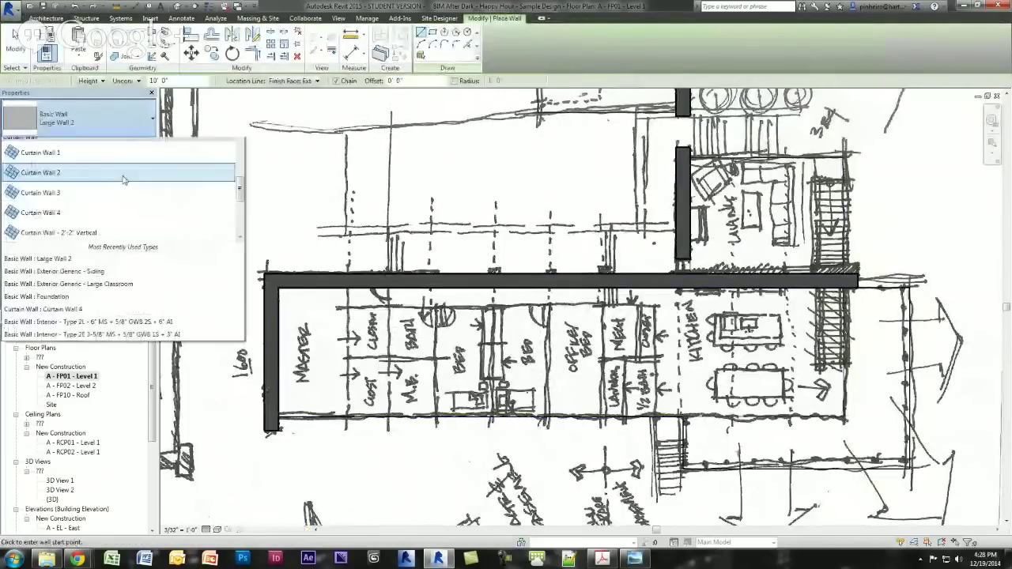
scroll(166, 257, "up", 3)
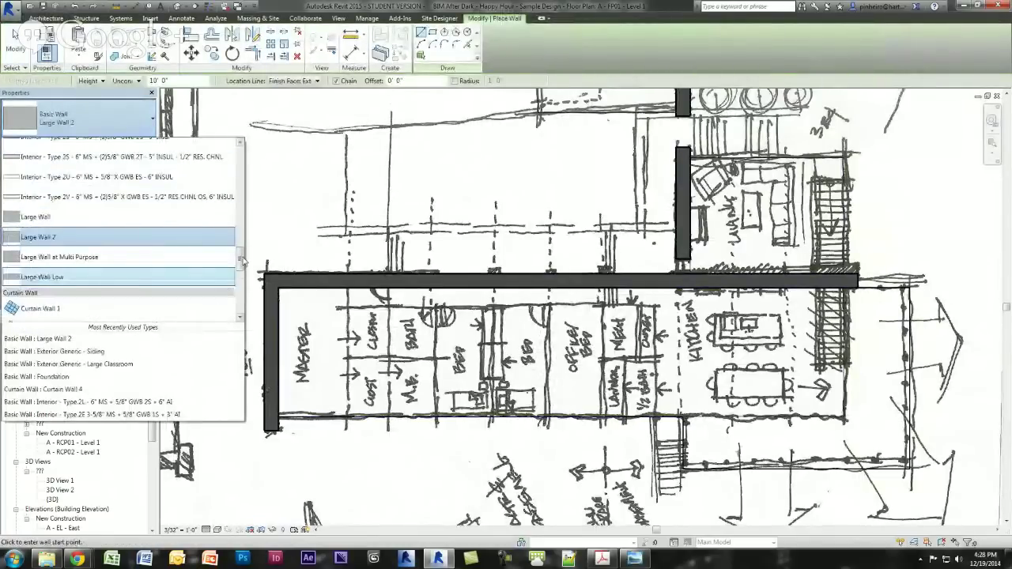
left_click_drag(242, 260, 242, 158)
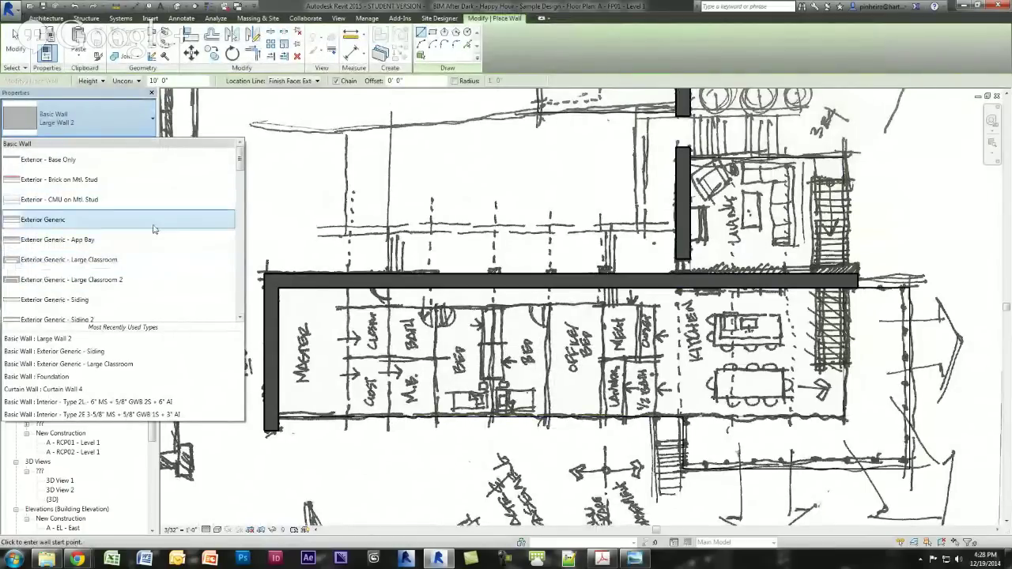
scroll(155, 233, "down", 1)
left_click(166, 275)
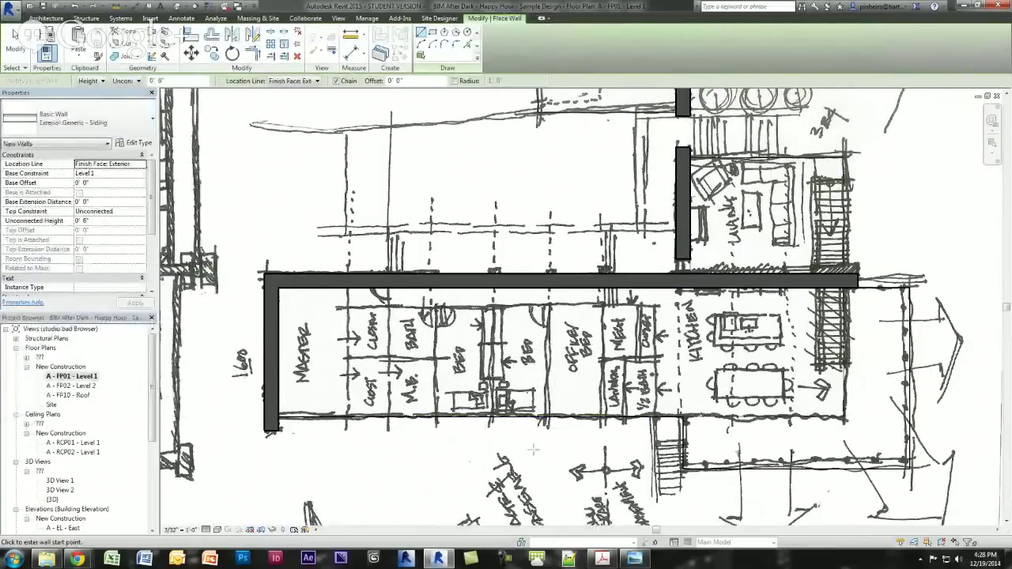
scroll(348, 459, "up", 2)
left_click(255, 405)
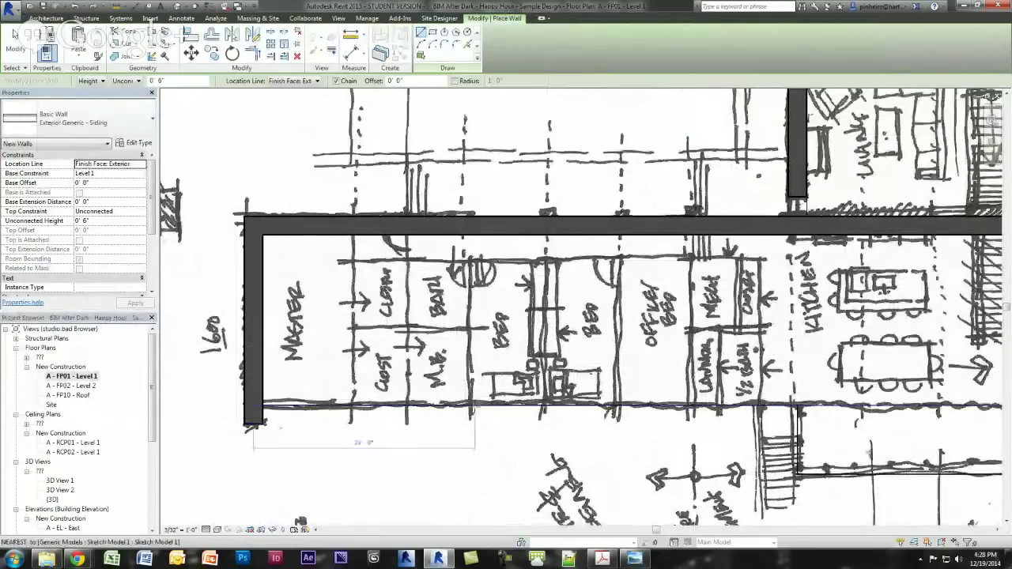
key("Escape")
scroll(475, 411, "up", 2)
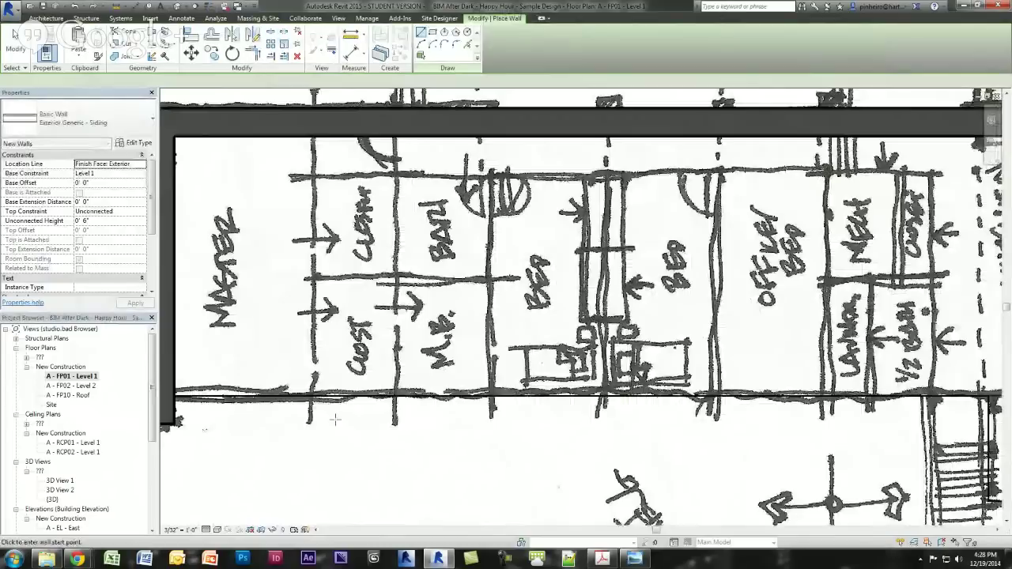
left_click(310, 404)
left_click(492, 403)
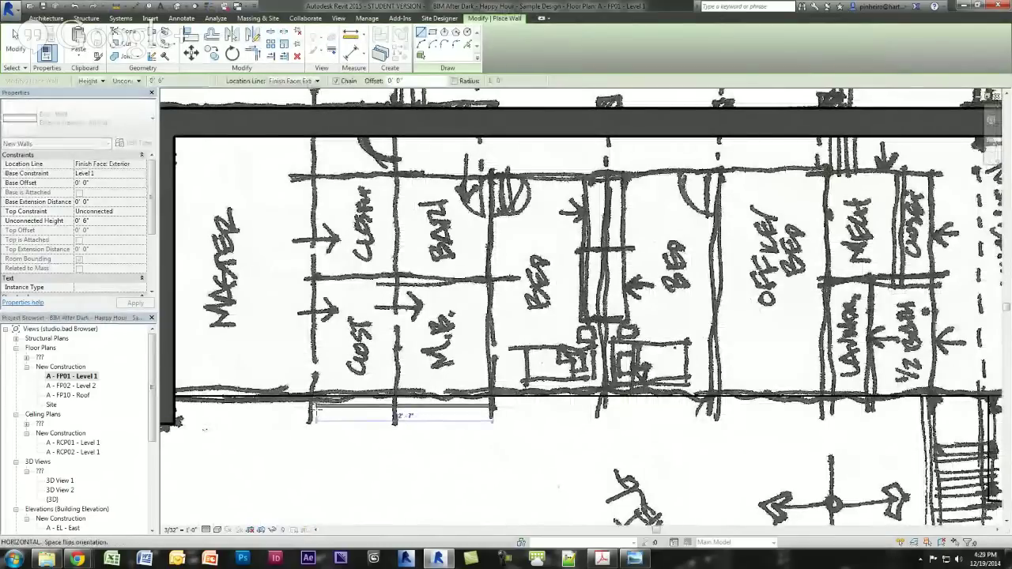
key("Escape")
key("Escape")
Try aligning the wall and starting another from its end, cancelling both
scroll(343, 403, "up", 5)
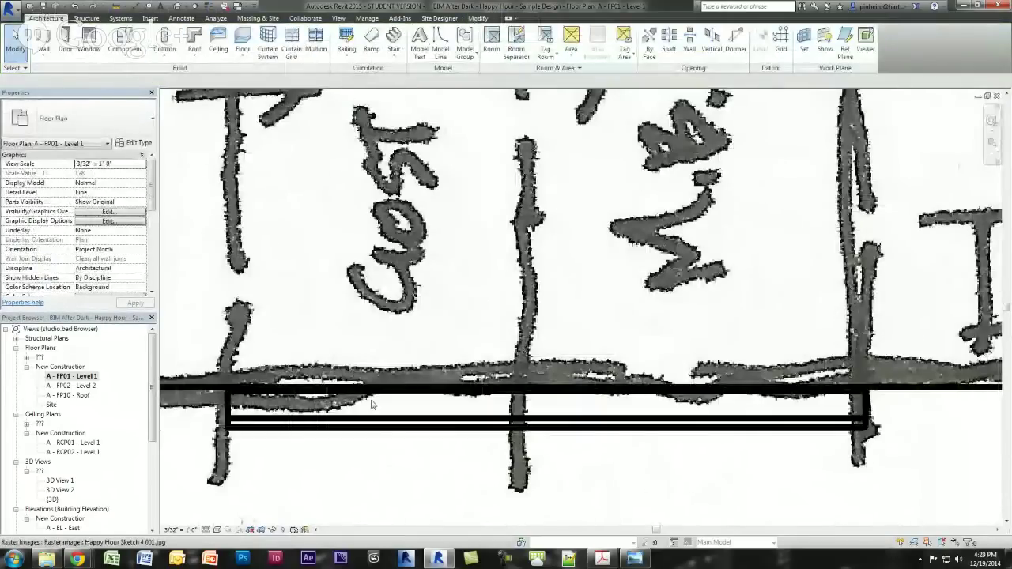
key("a")
key("l")
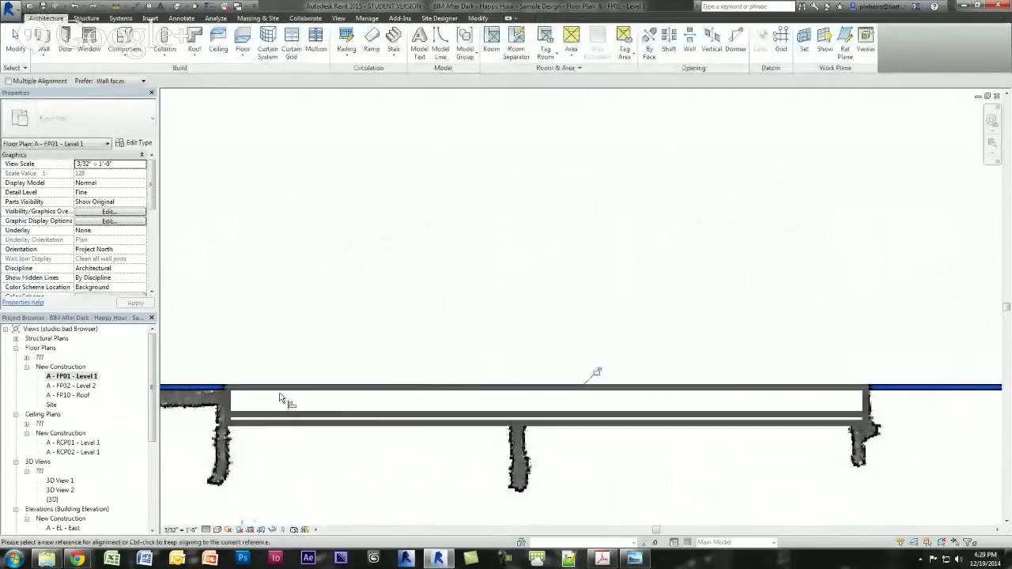
key("Escape")
scroll(285, 403, "down", 5)
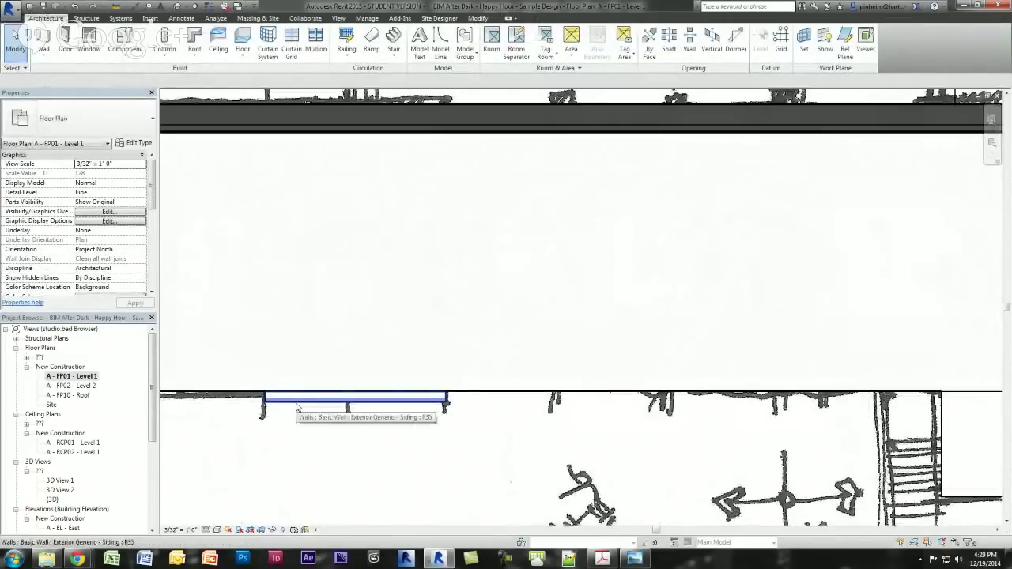
key("w")
key("a")
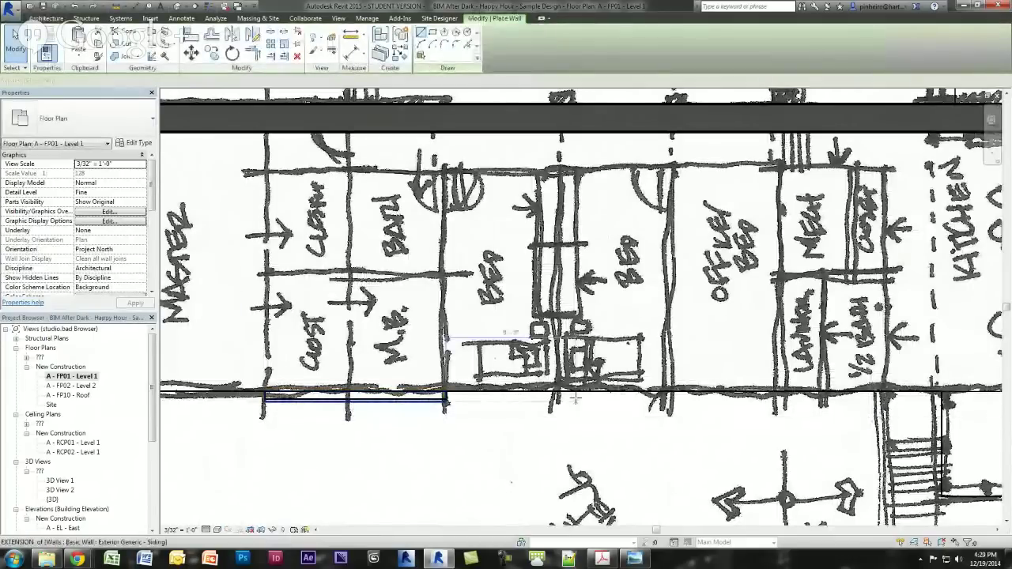
left_click(445, 395)
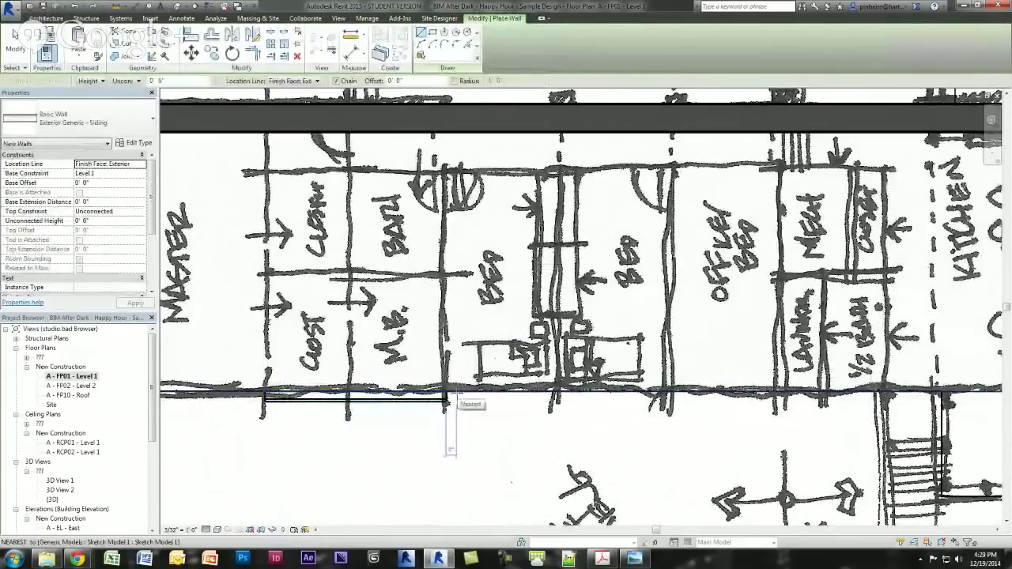
key("Escape")
key("Escape")
Copy the siding wall to the right and shorten the copy to 10'-11"
left_click(472, 400)
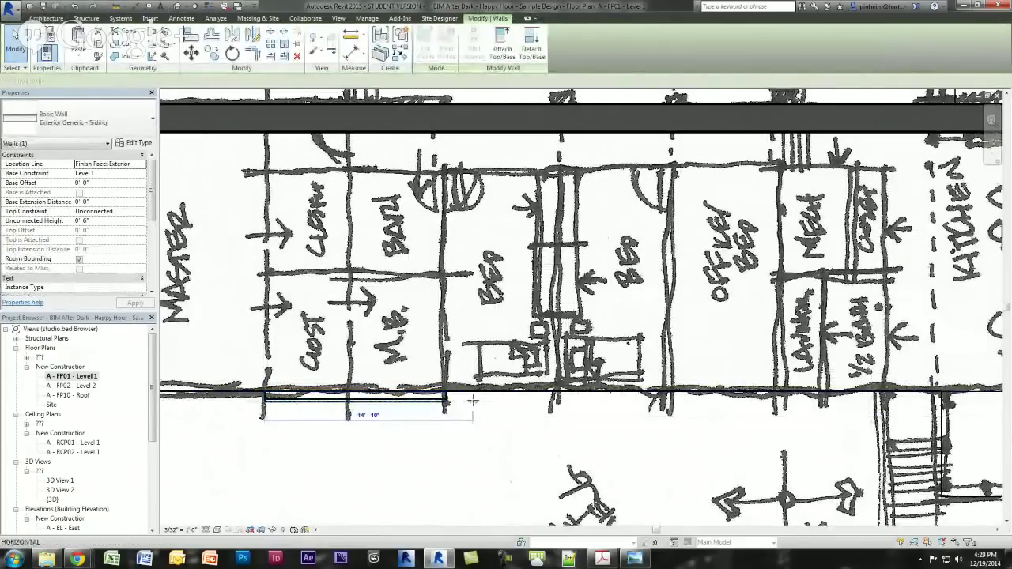
left_click(448, 403)
left_click(442, 397)
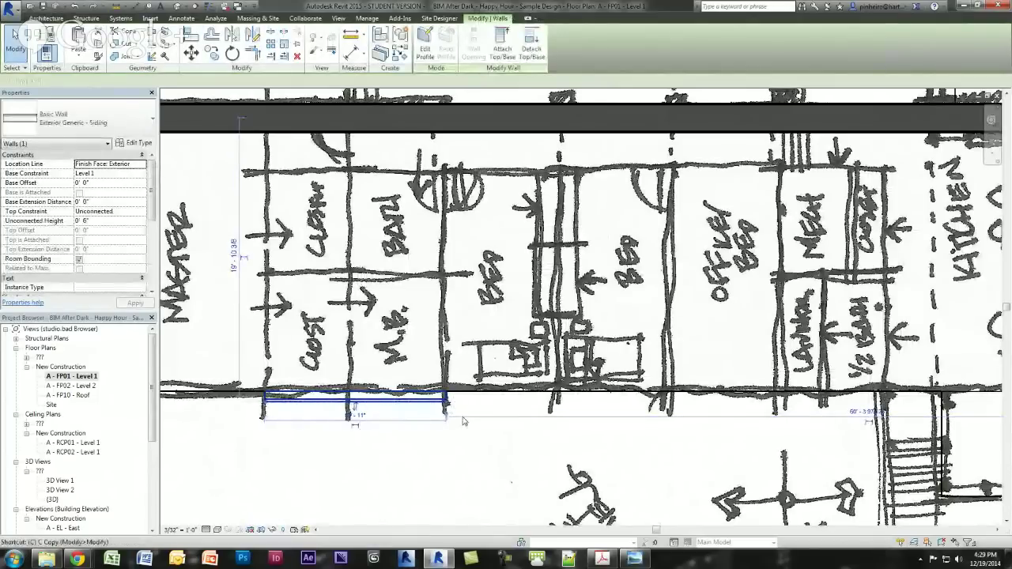
key("c")
key("o")
left_click(264, 408)
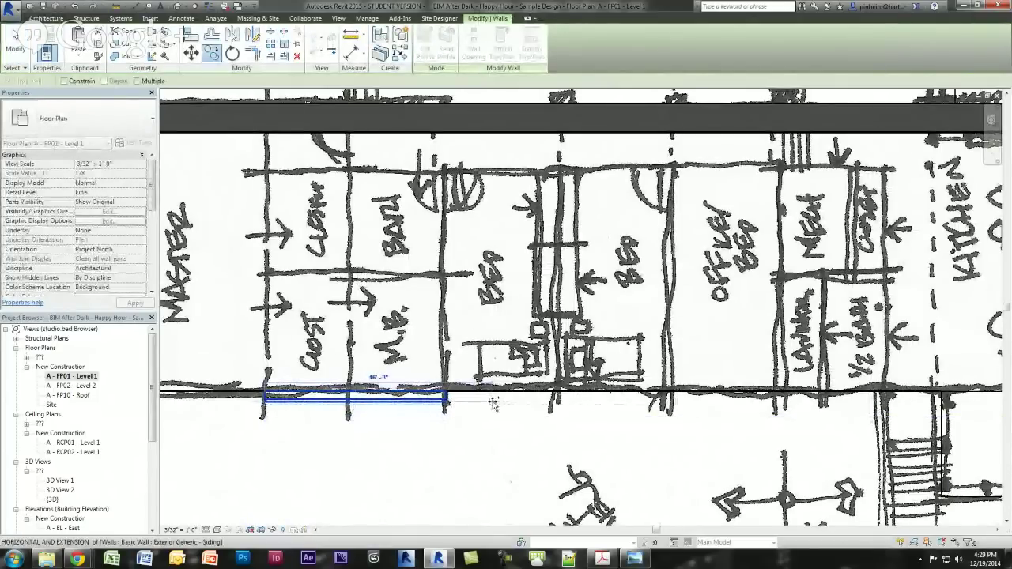
left_click(461, 400)
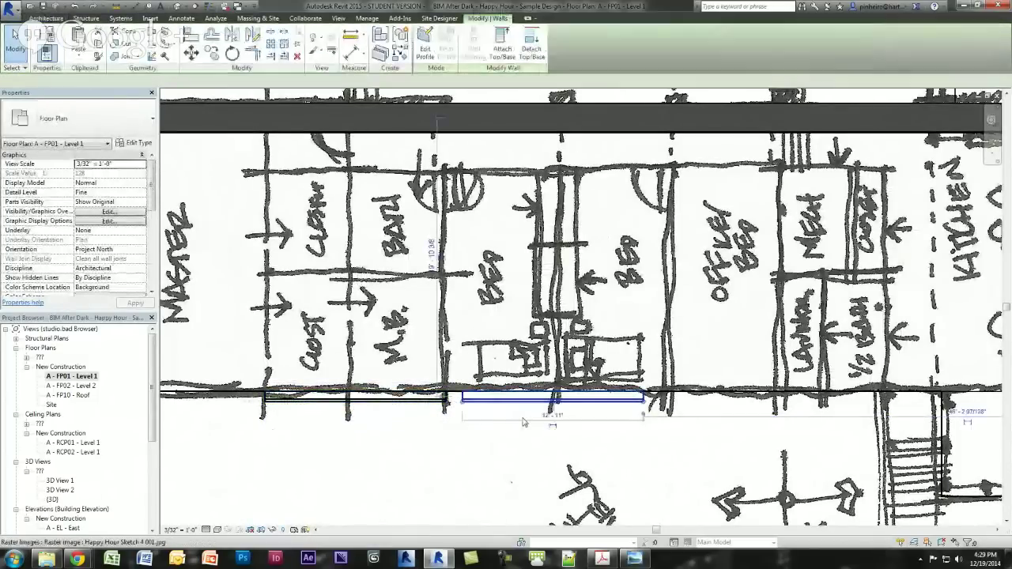
left_click_drag(644, 401, 625, 401)
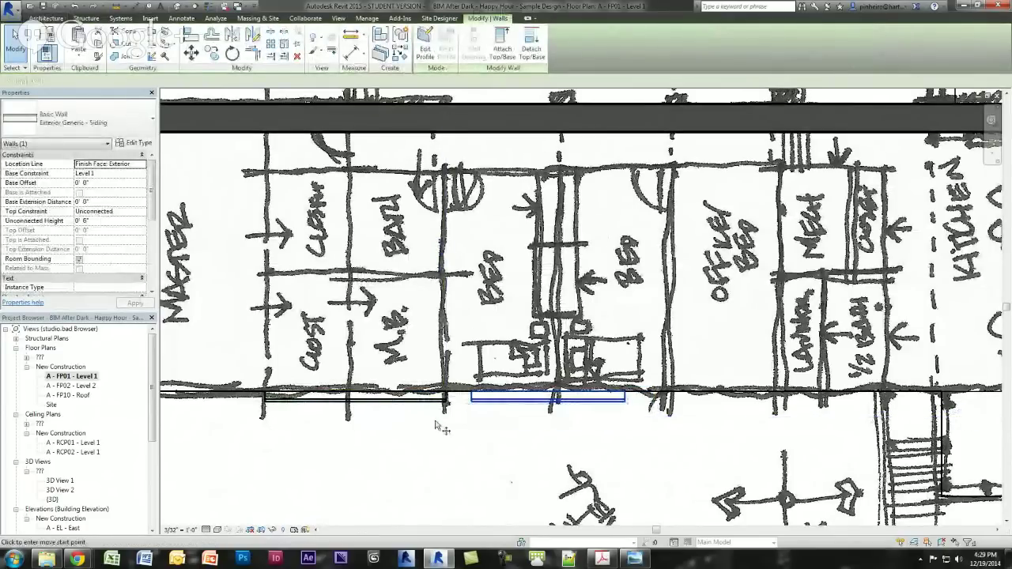
Copy the shortened wall further right and stretch its end toward the stair
key("c")
key("o")
left_click(626, 395)
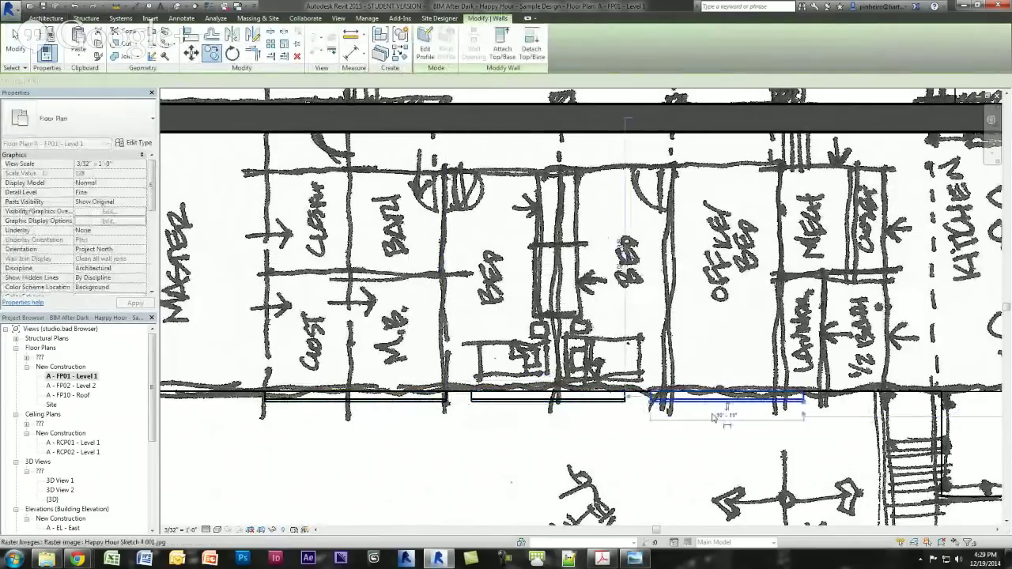
left_click(803, 395)
middle_click_drag(823, 418, 579, 436)
key("Escape")
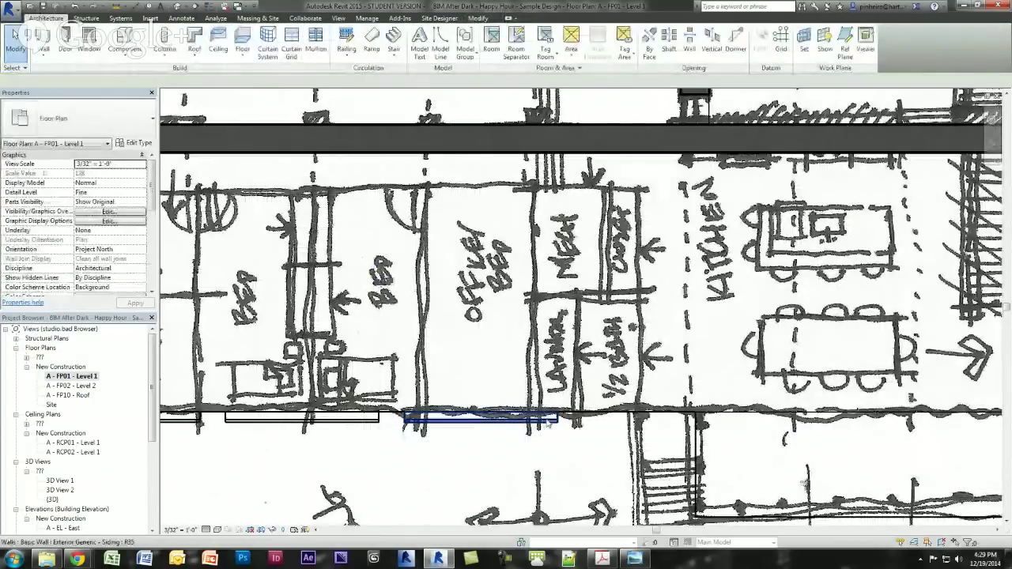
left_click(547, 417)
left_click_drag(558, 418, 633, 419)
key("Escape")
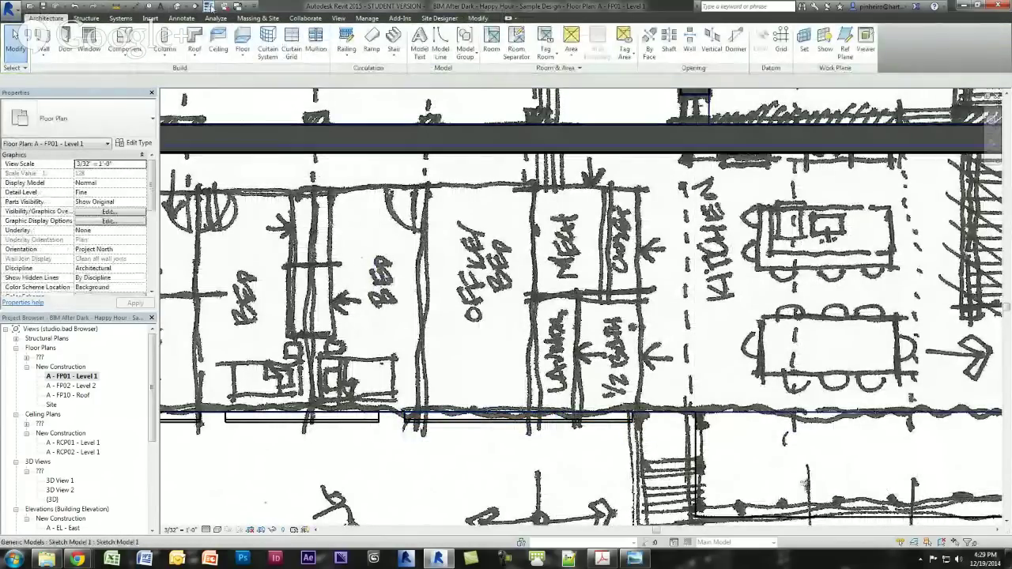
In the default 3D view, make the three siding walls' tops unconnected and apply the 10' height
left_click(178, 6)
scroll(451, 348, "down", 2)
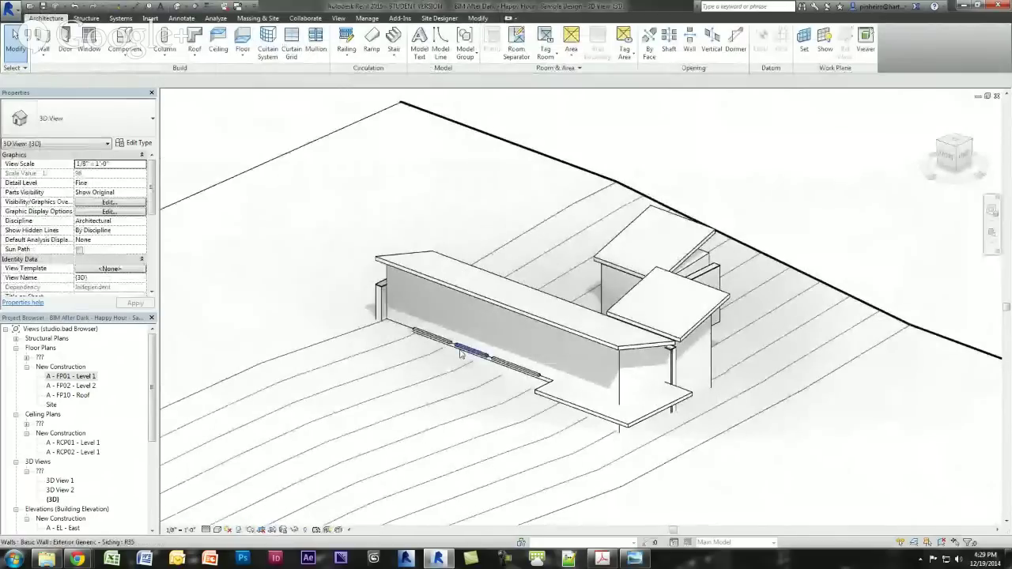
scroll(449, 343, "up", 5)
left_click(376, 306)
left_click(497, 352, "ctrl")
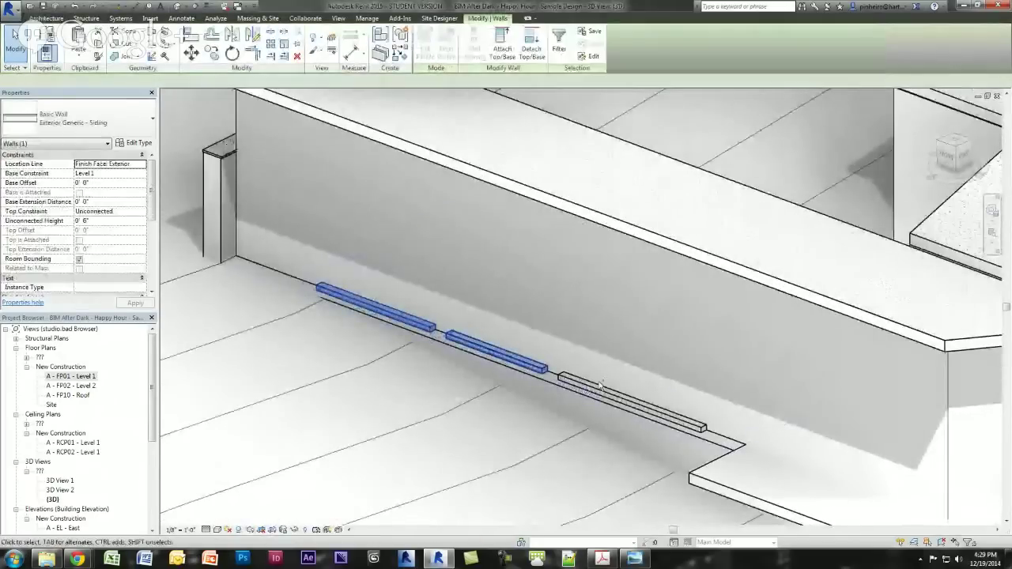
left_click(605, 390, "ctrl")
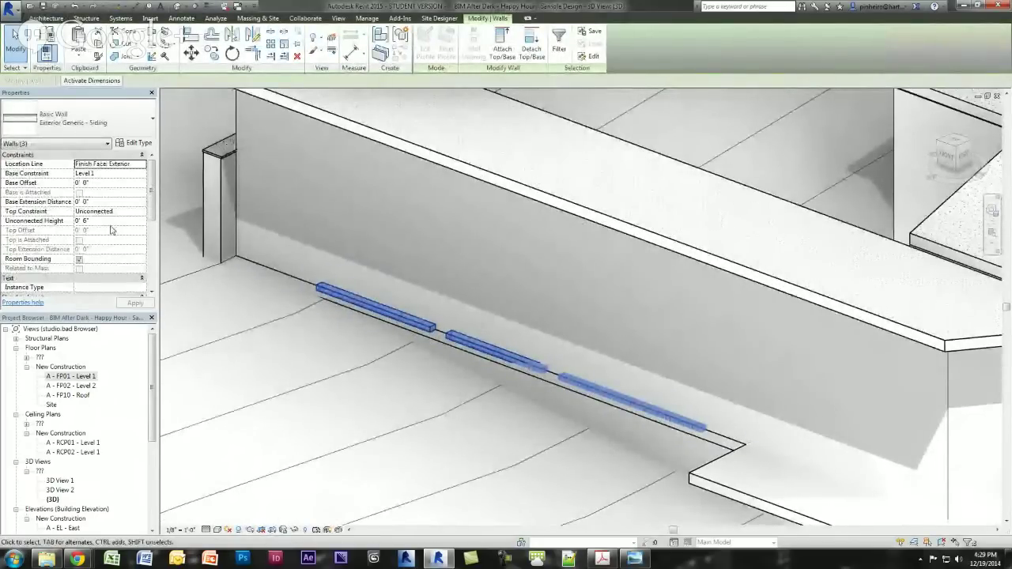
left_click(143, 211)
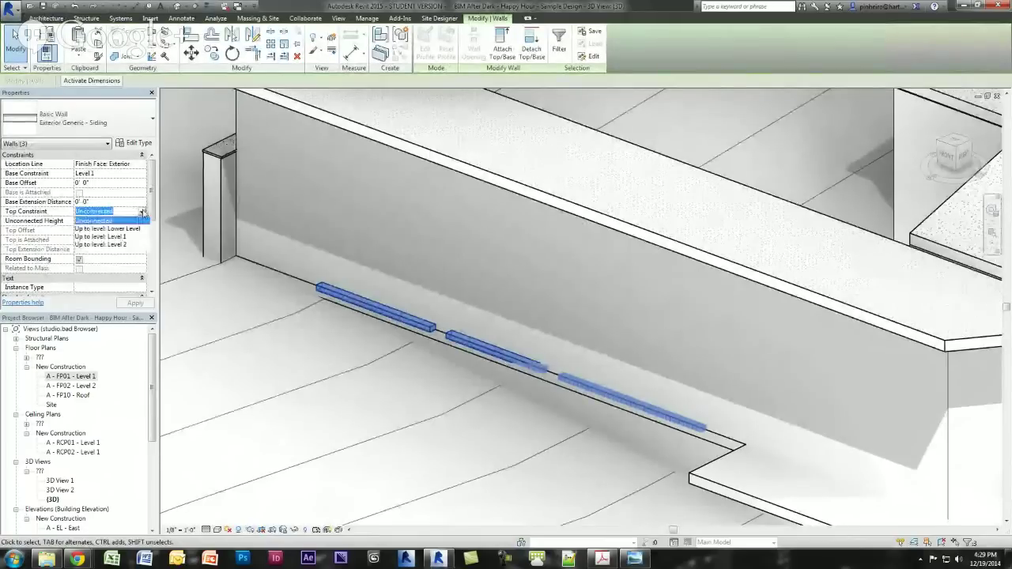
left_click(119, 221)
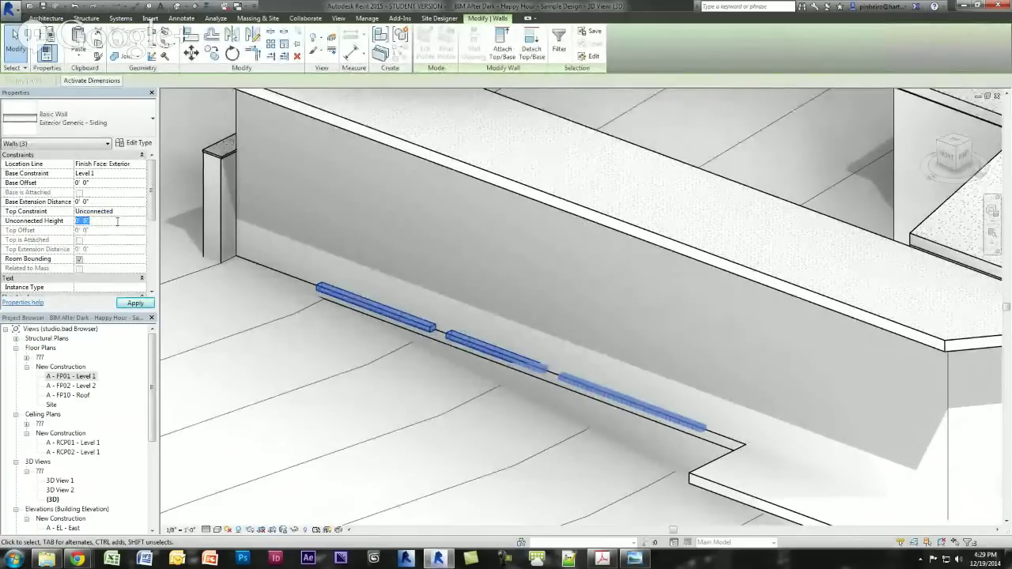
left_click(135, 302)
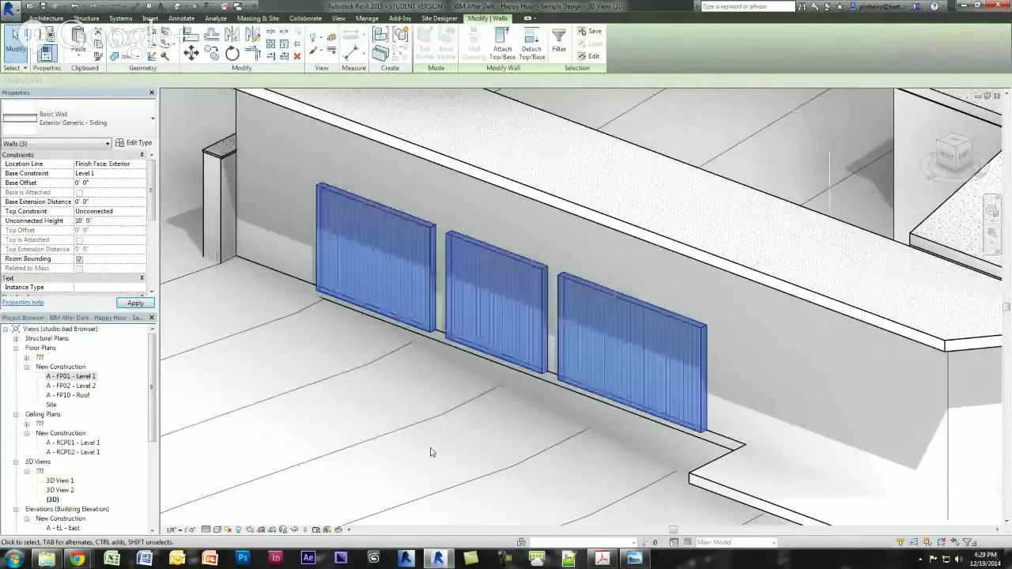
key("Escape")
Orbit the 3D view and reselect the three 10' siding panels to check them
scroll(425, 448, "down", 3)
middle_click_drag(425, 447, 336, 405)
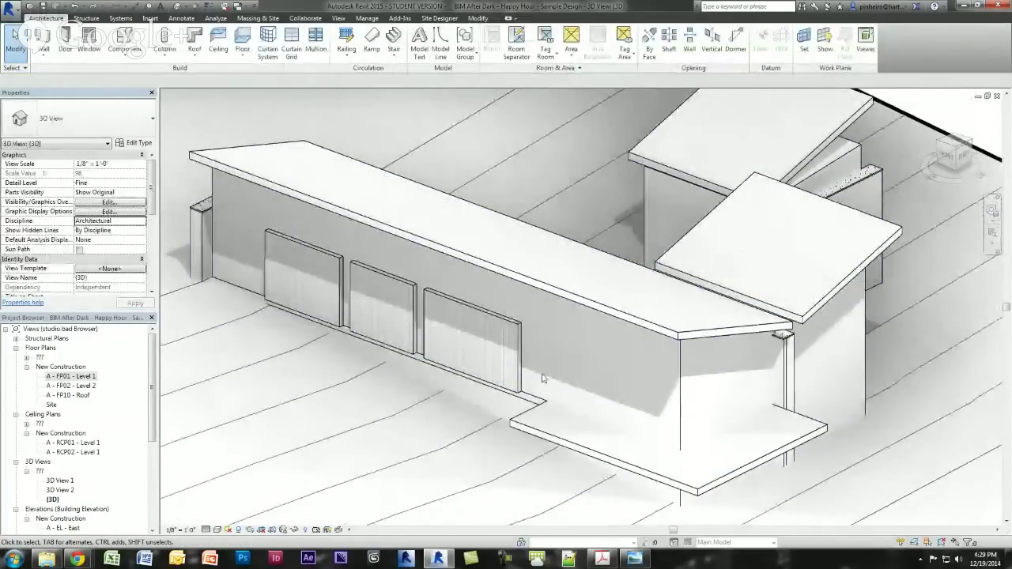
middle_click_drag(543, 379, 559, 404, "shift")
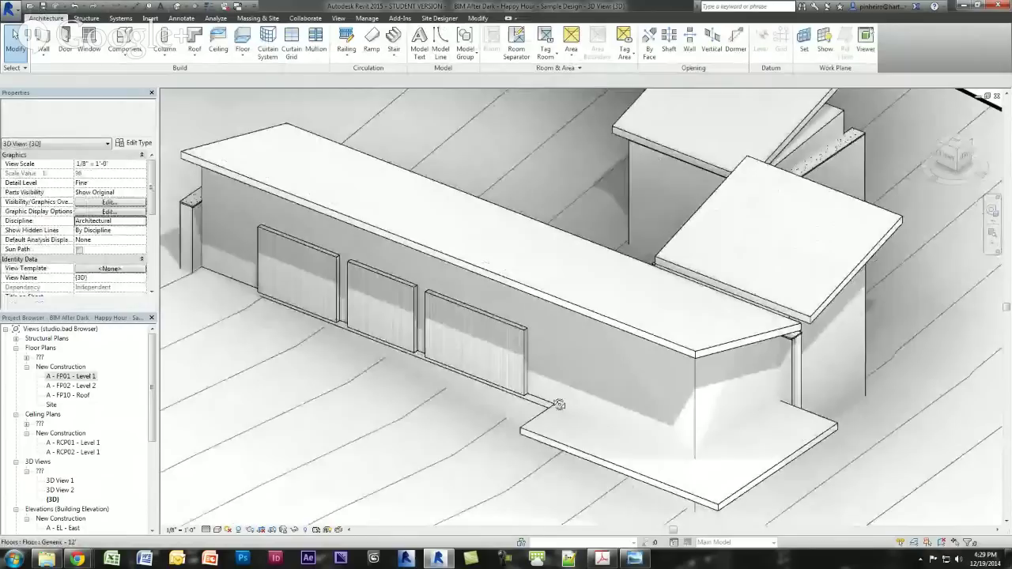
left_click(324, 264)
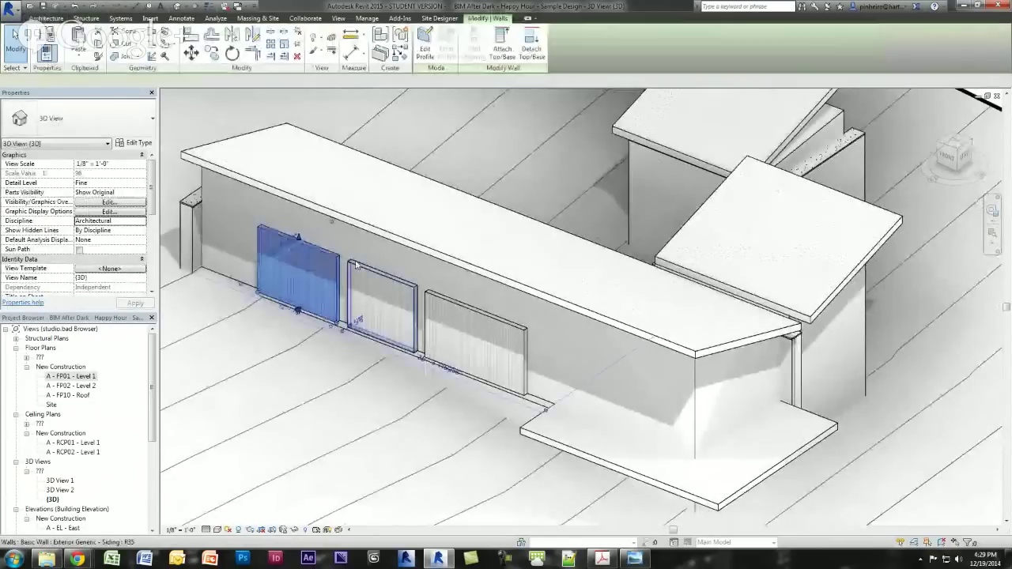
left_click(356, 264, "ctrl")
left_click(470, 335, "ctrl")
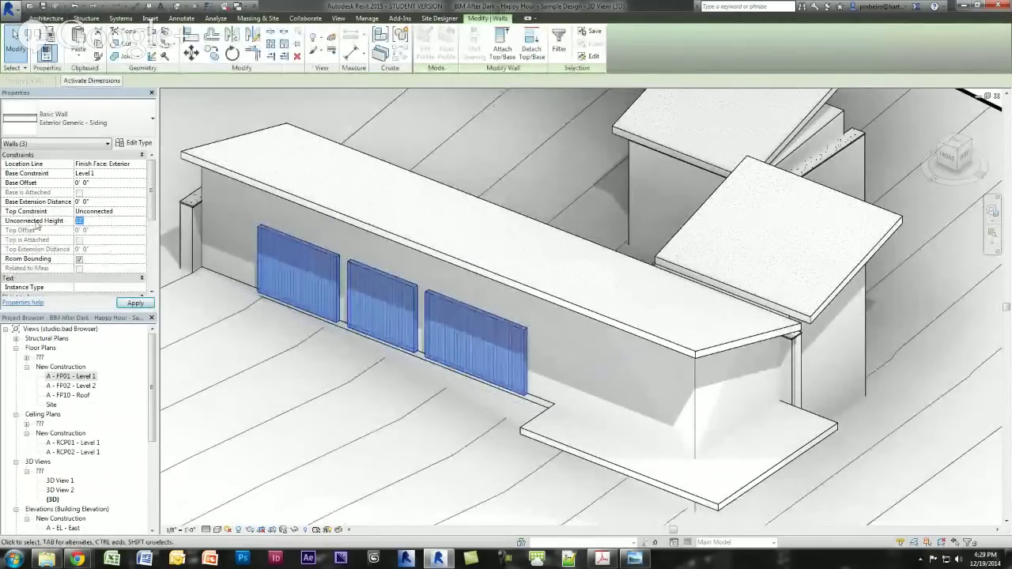
left_click(349, 416)
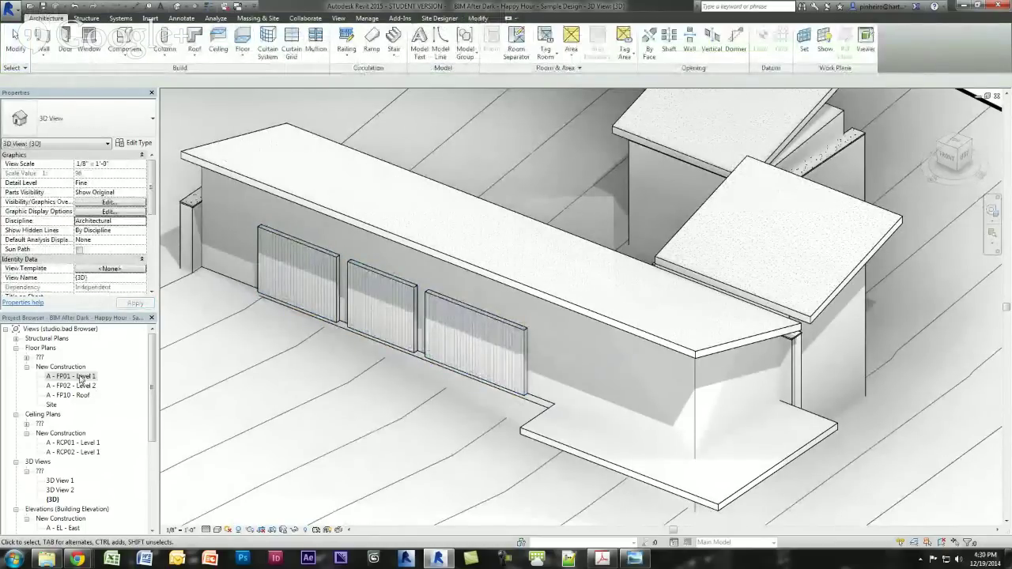
On the A - FP01 - Level 1 plan, start a wall using the Curtain Wall 1 type
double_click(81, 377)
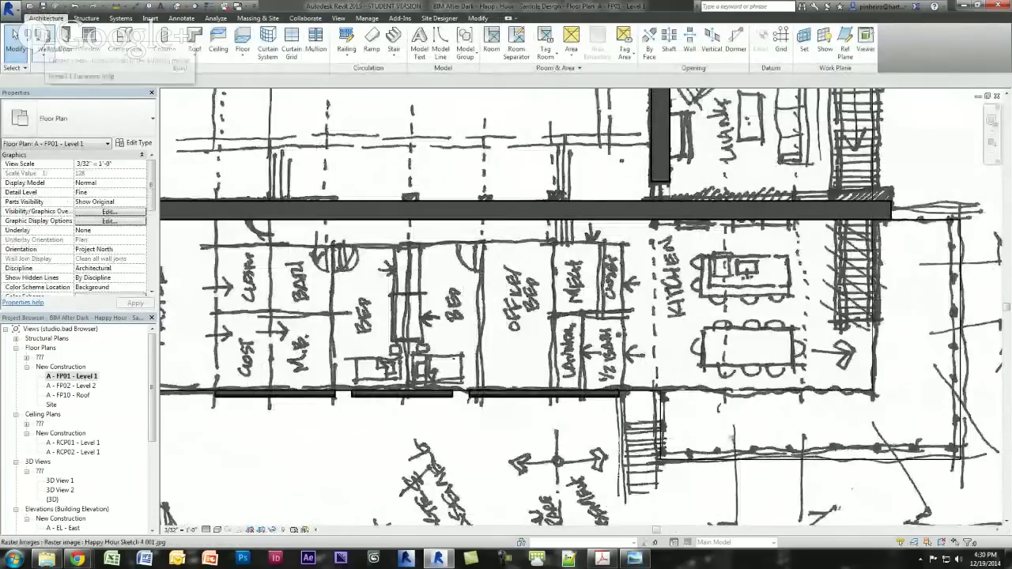
left_click(62, 41)
left_click(79, 119)
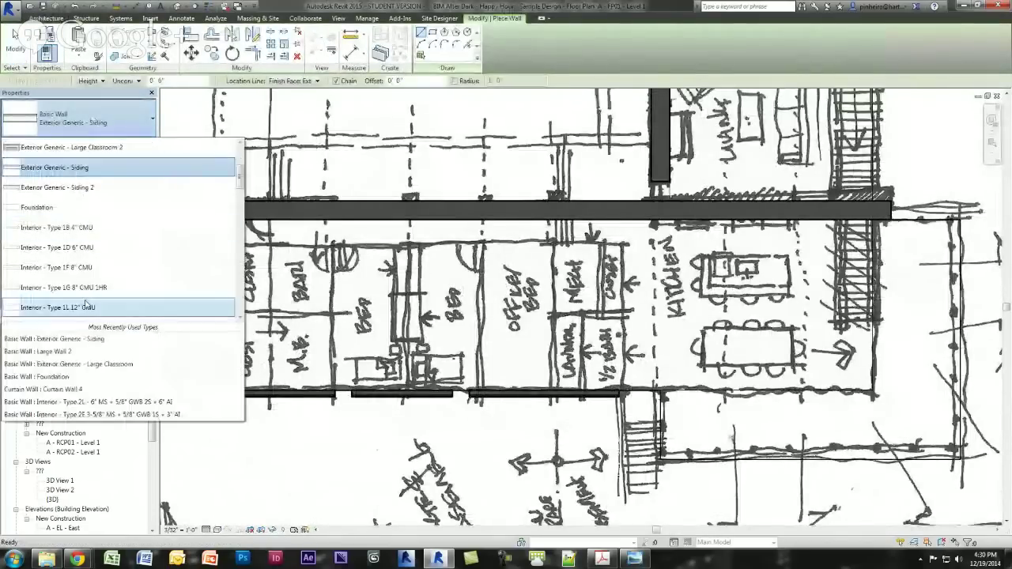
scroll(230, 212, "down", 2)
left_click_drag(240, 200, 241, 296)
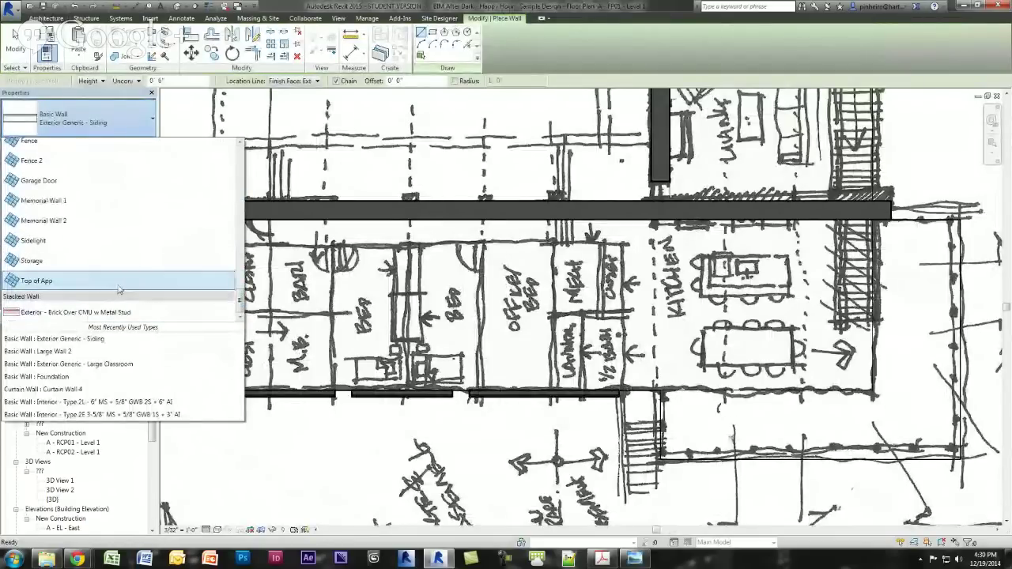
scroll(118, 284, "up", 2)
scroll(103, 254, "up", 2)
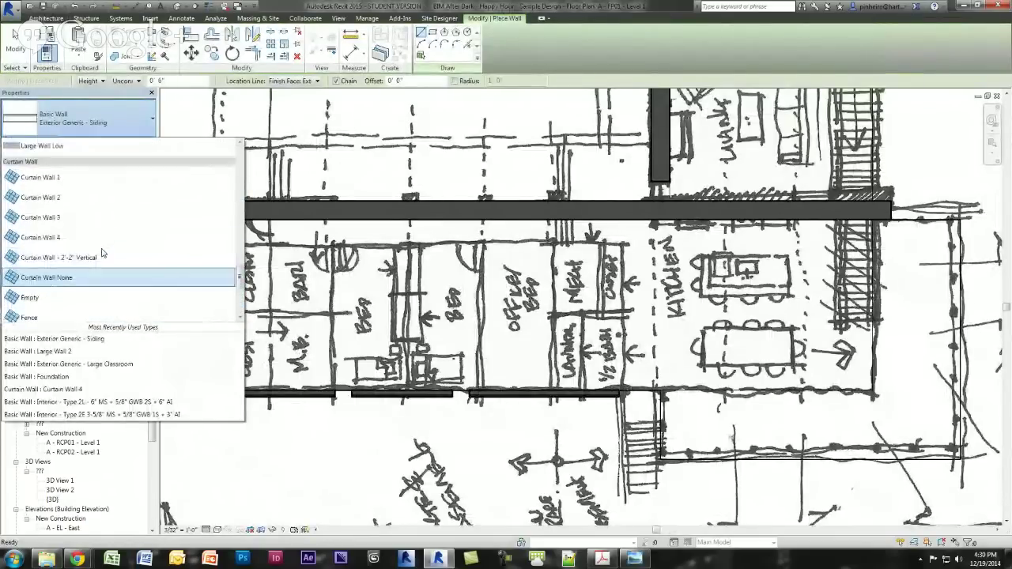
left_click(63, 170)
Trace the curtain wall from the house's lower-left corner around the kitchen corner
middle_click_drag(218, 385, 344, 385)
scroll(276, 387, "up", 2)
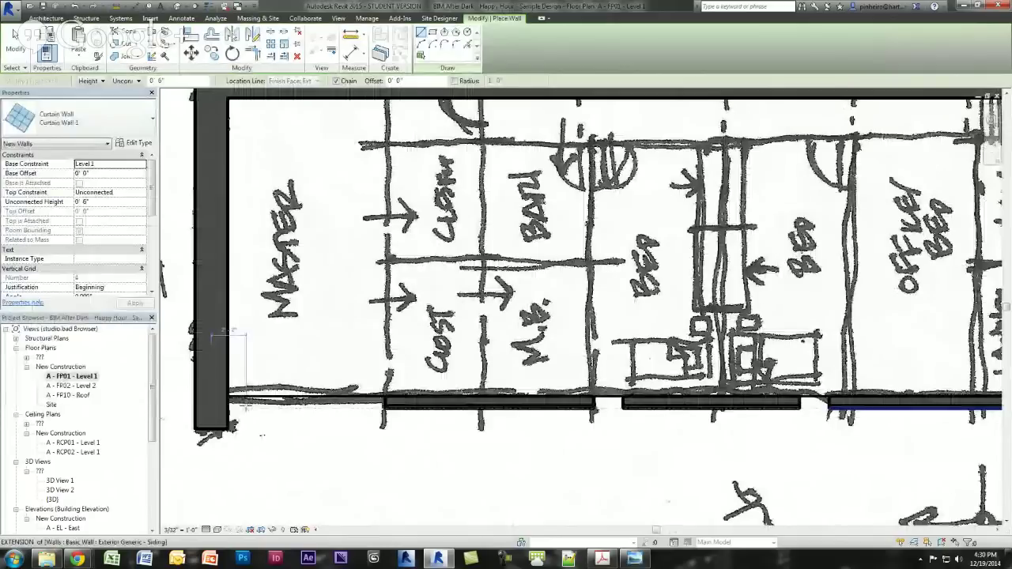
left_click(229, 401)
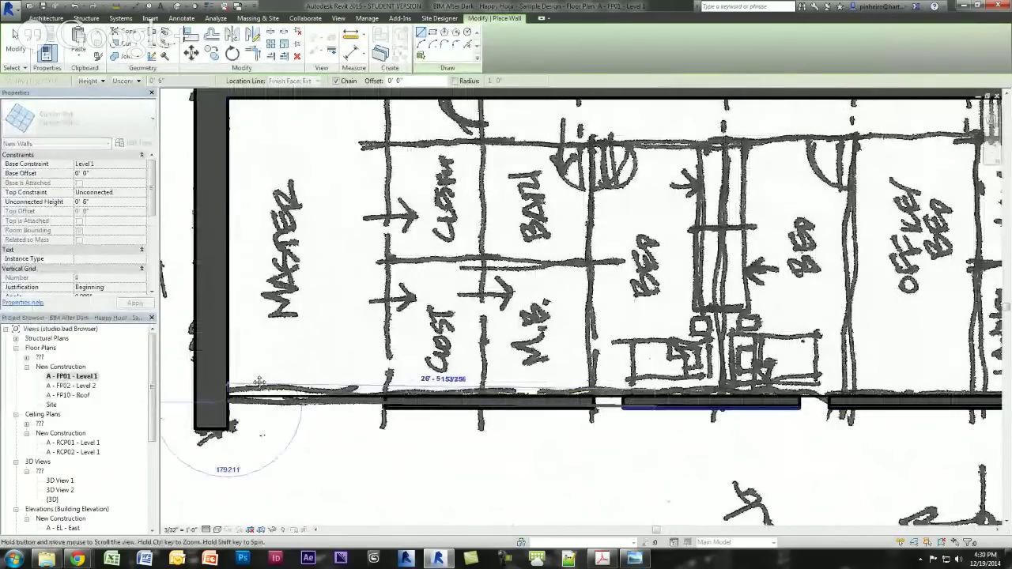
middle_click_drag(973, 403, 427, 356)
middle_click_drag(939, 373, 767, 382)
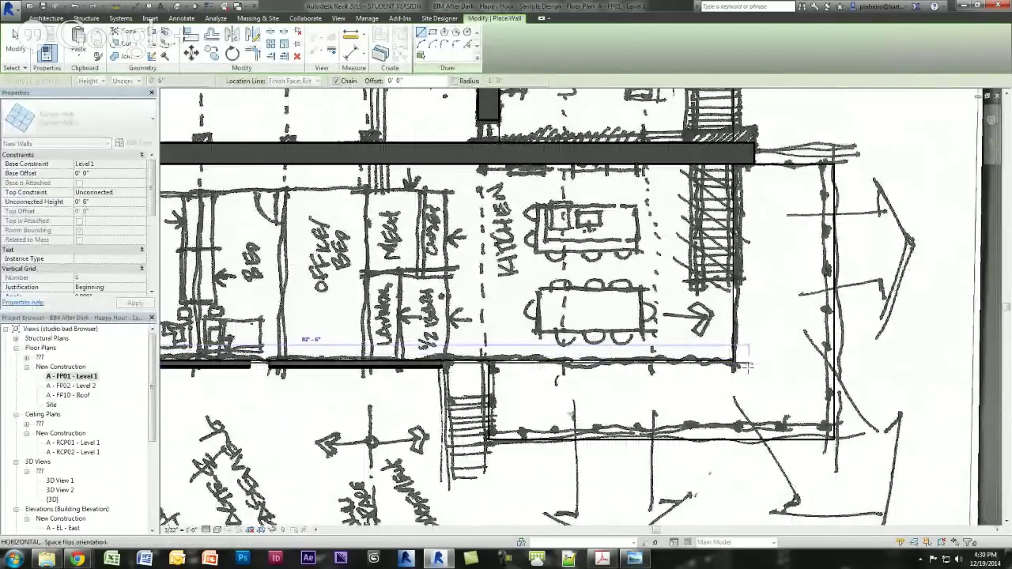
scroll(739, 365, "up", 1)
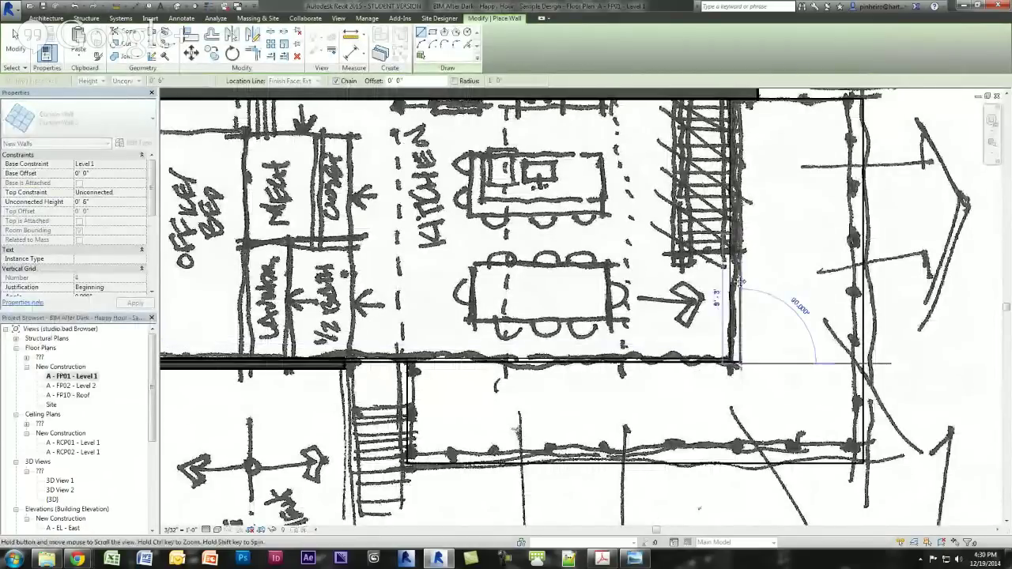
middle_click_drag(751, 294, 743, 334)
middle_click_drag(740, 144, 723, 223)
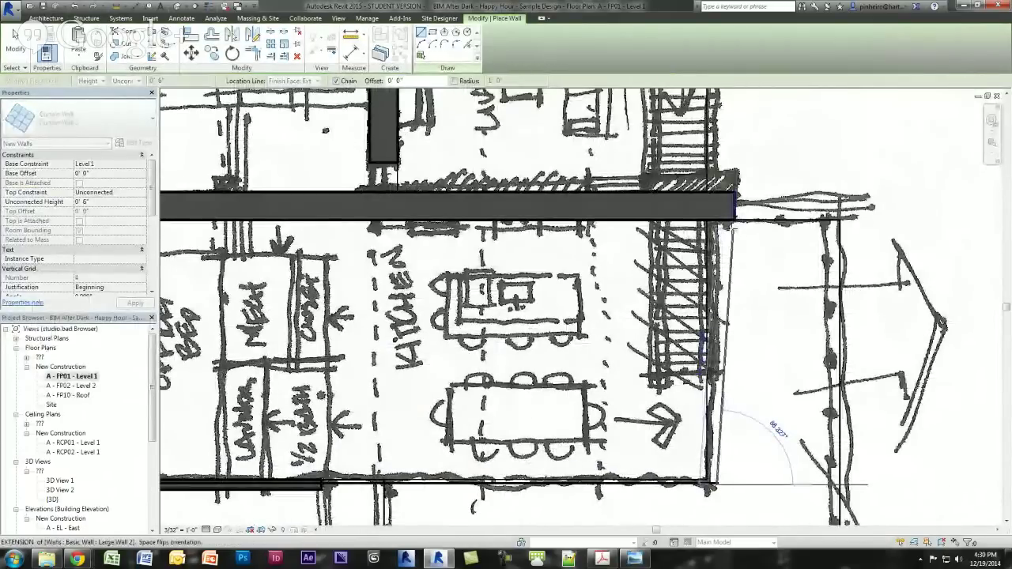
left_click(716, 220)
key("Escape")
key("Escape")
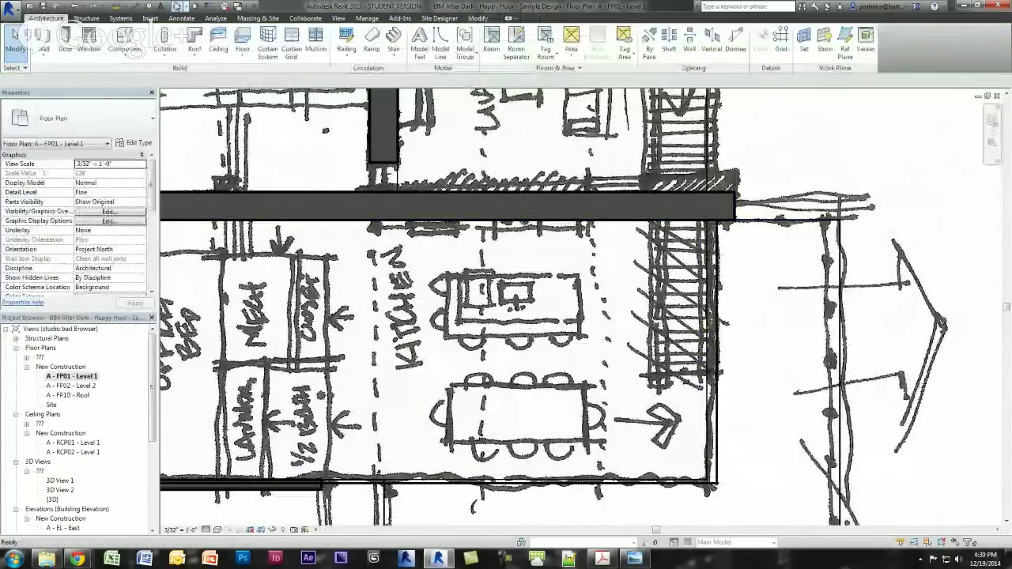
In 3D, set a new Unconnected Height on the two new curtain walls and apply it
key("ctrl+Tab")
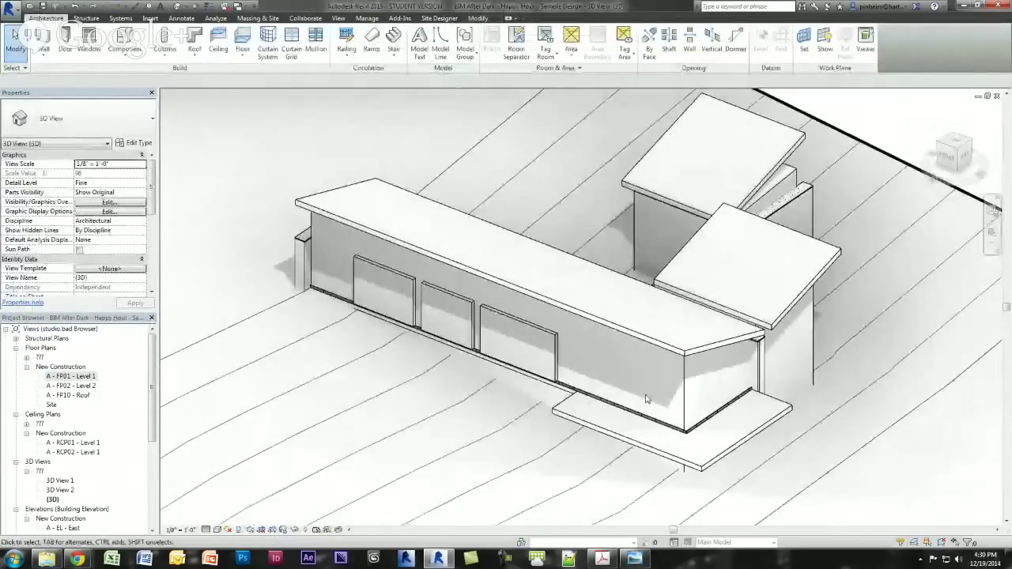
scroll(646, 399, "up", 3)
key("Tab")
left_click(646, 399)
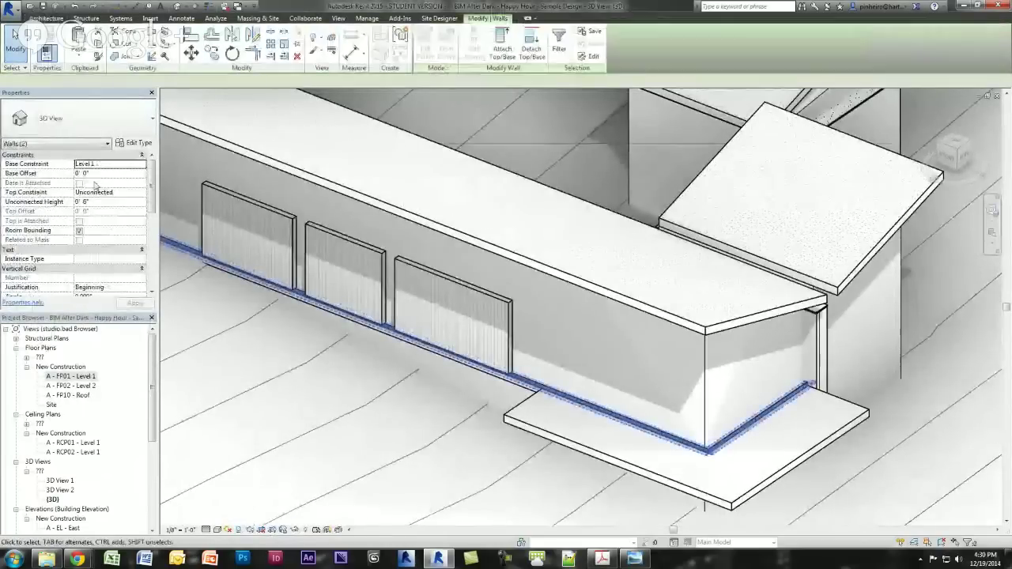
left_click(111, 204)
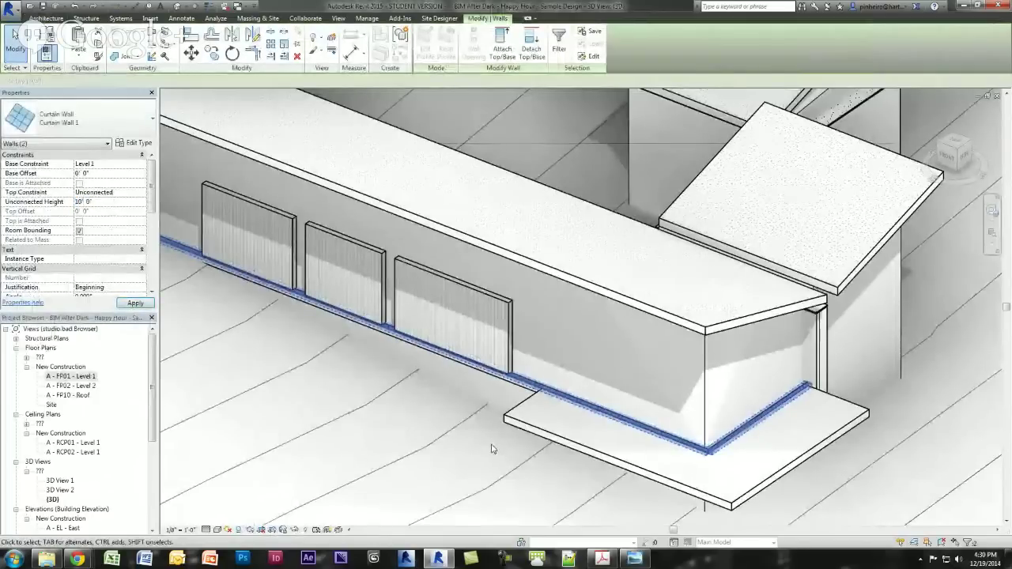
left_click(134, 305)
key("Escape")
Raise the long curtain wall's base 2' 6" above the siding
middle_click_drag(506, 443, 557, 446, "shift")
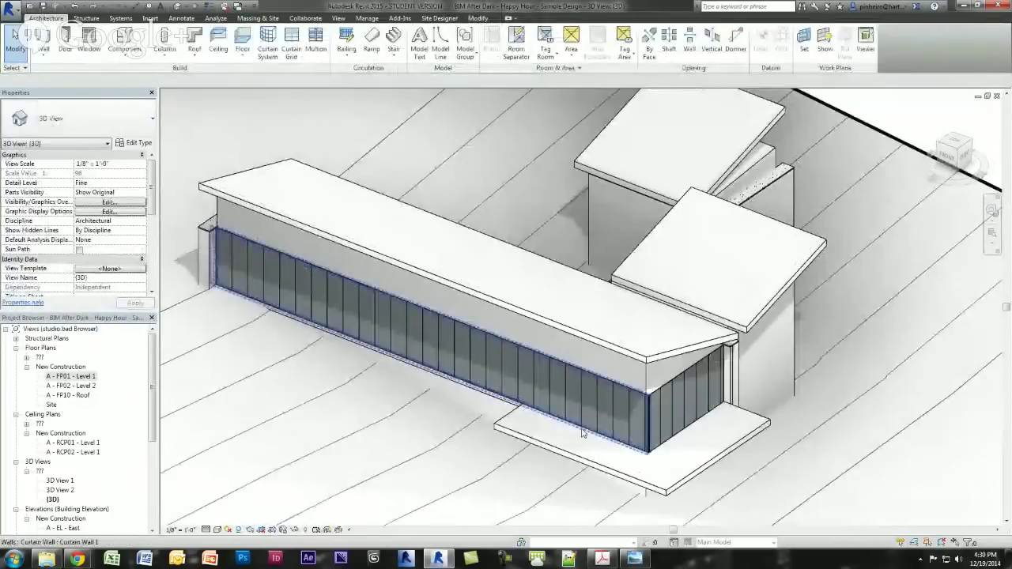
key("Tab")
left_click(556, 446)
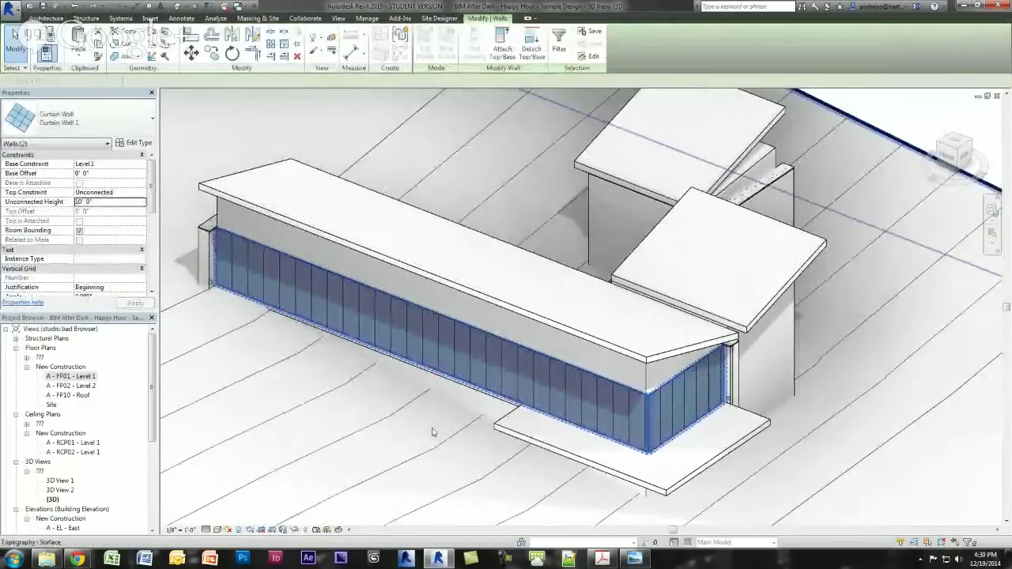
left_click(414, 405)
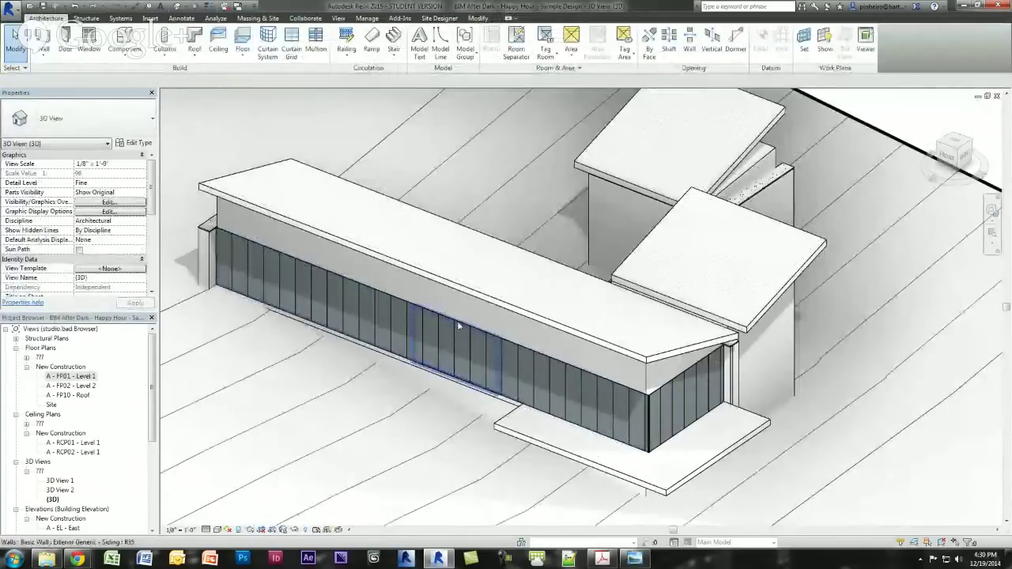
left_click(521, 407)
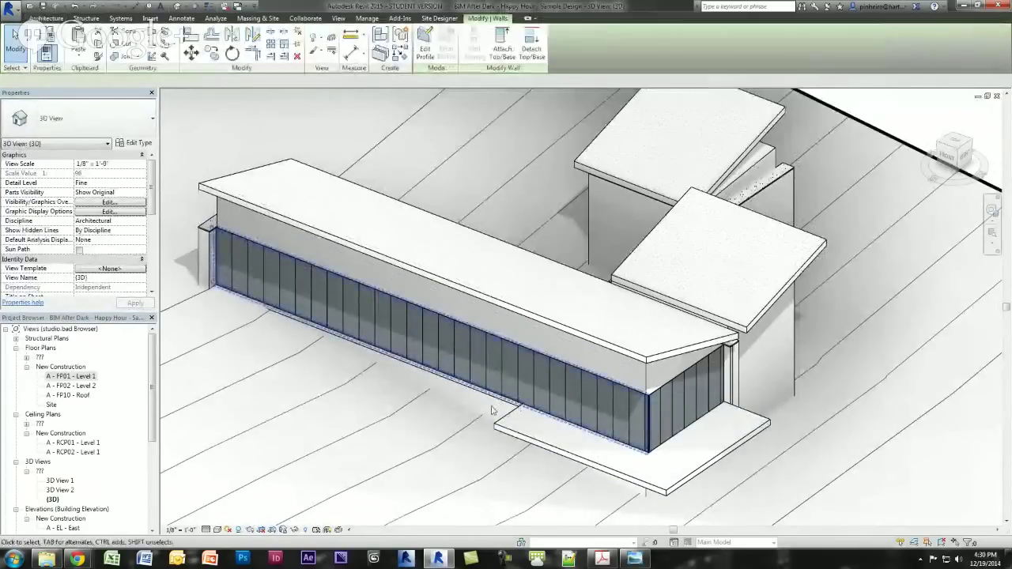
left_click_drag(432, 378, 414, 349)
key("Escape")
Attach the long and corner curtain walls' tops to the roof above
scroll(415, 349, "up", 2)
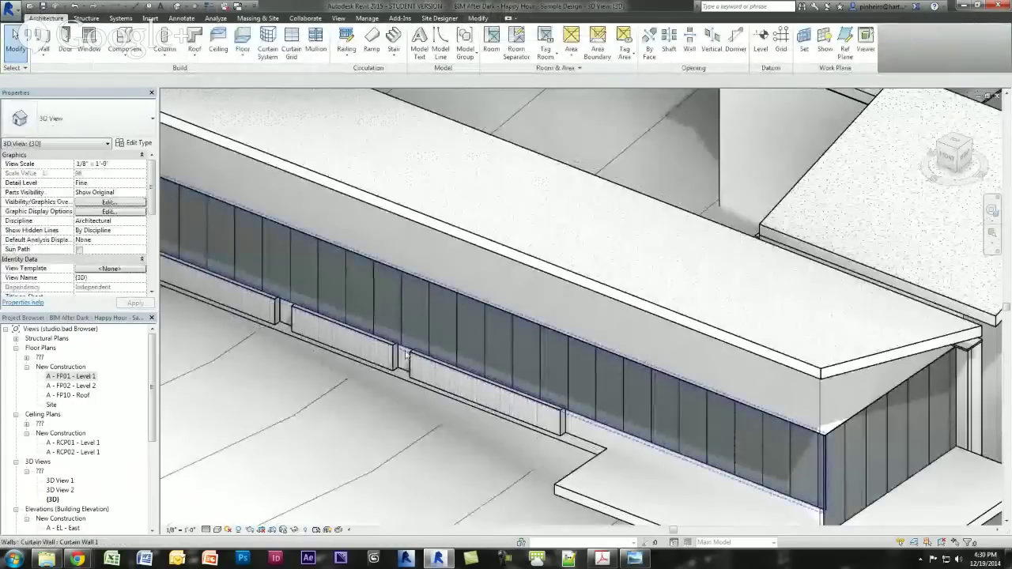
scroll(409, 357, "down", 3)
left_click(656, 399)
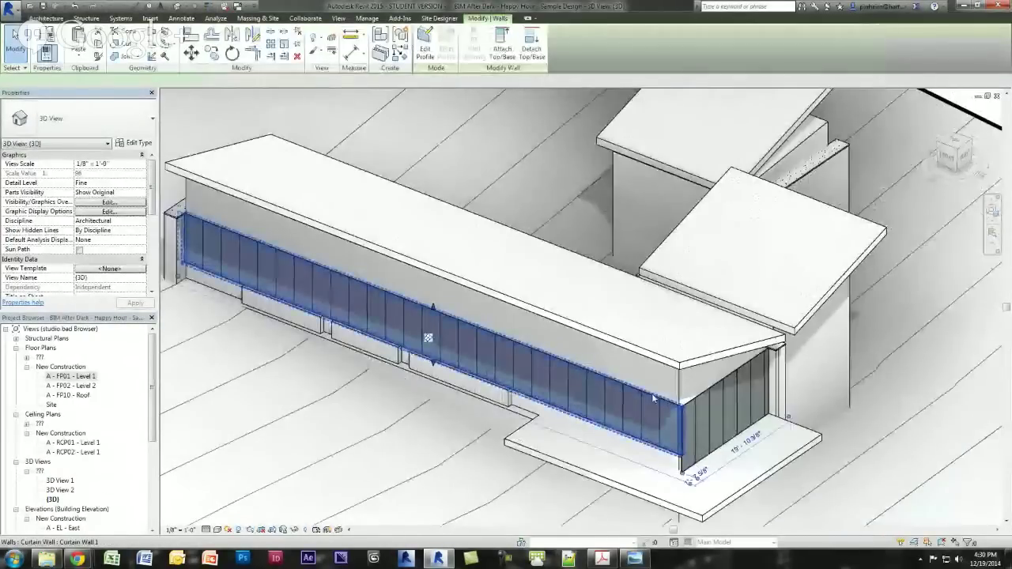
left_click(689, 403, "ctrl")
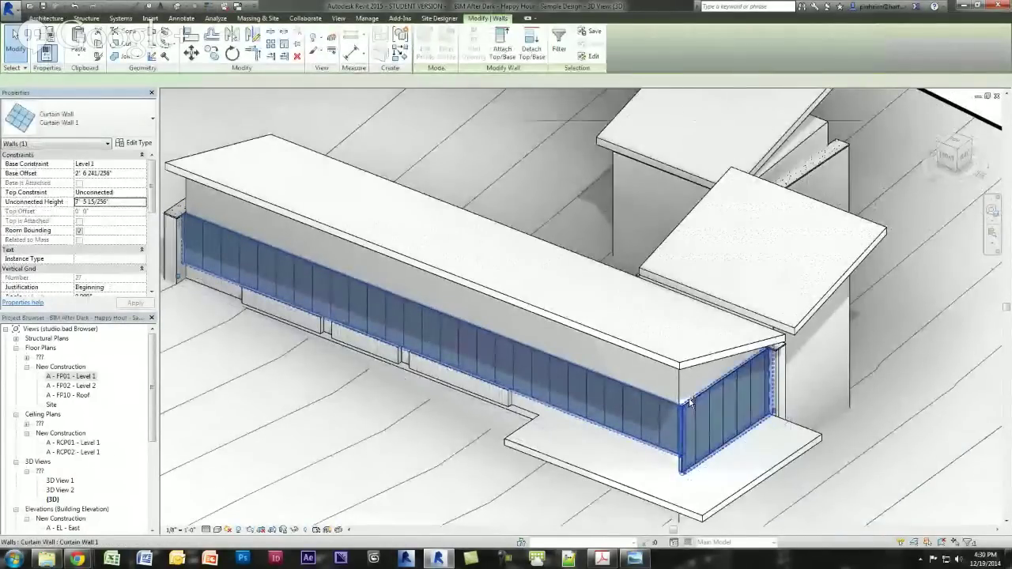
left_click(510, 57)
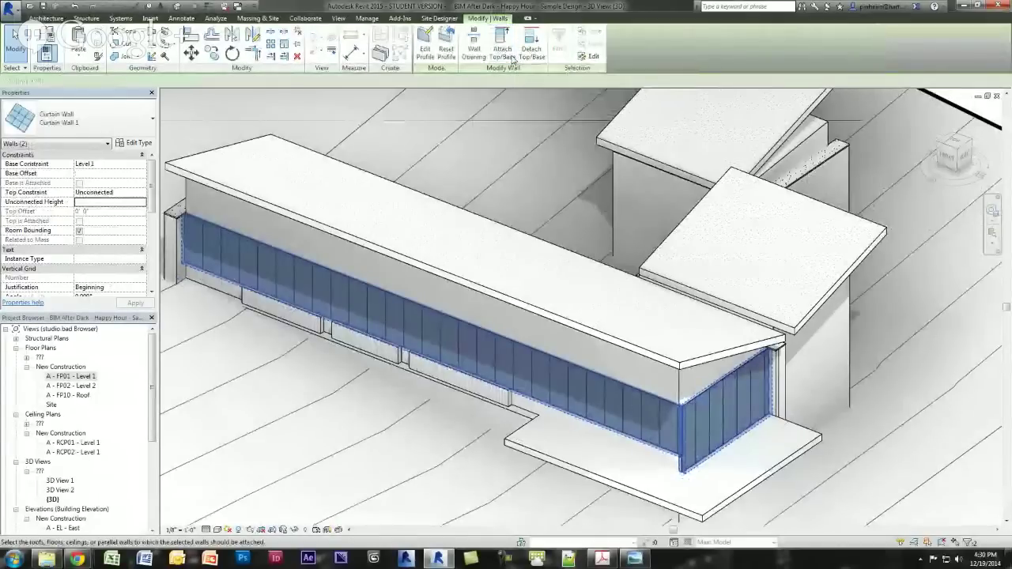
left_click(452, 417)
key("Escape")
key("Escape")
middle_click_drag(519, 403, 630, 388)
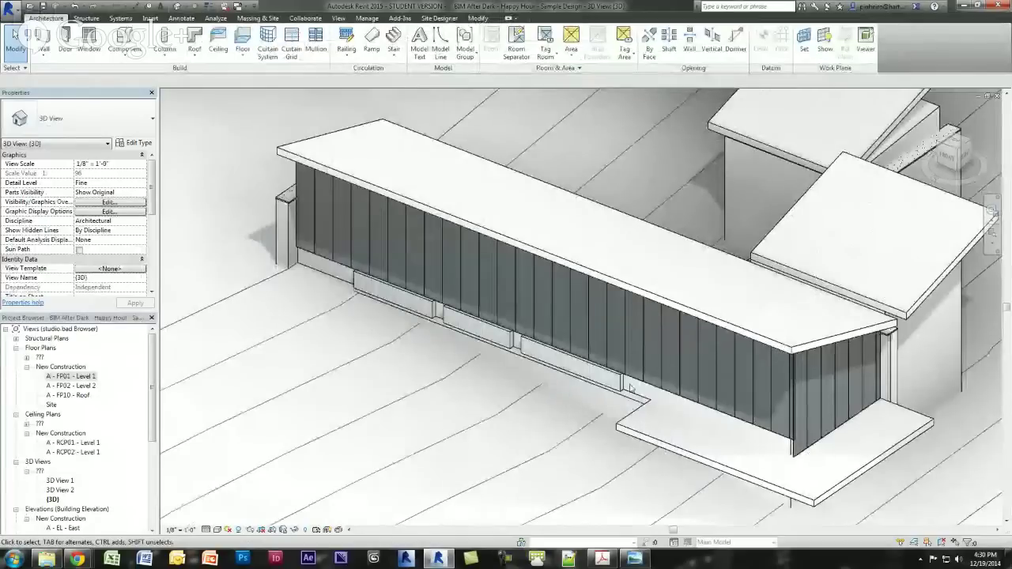
left_click(638, 383)
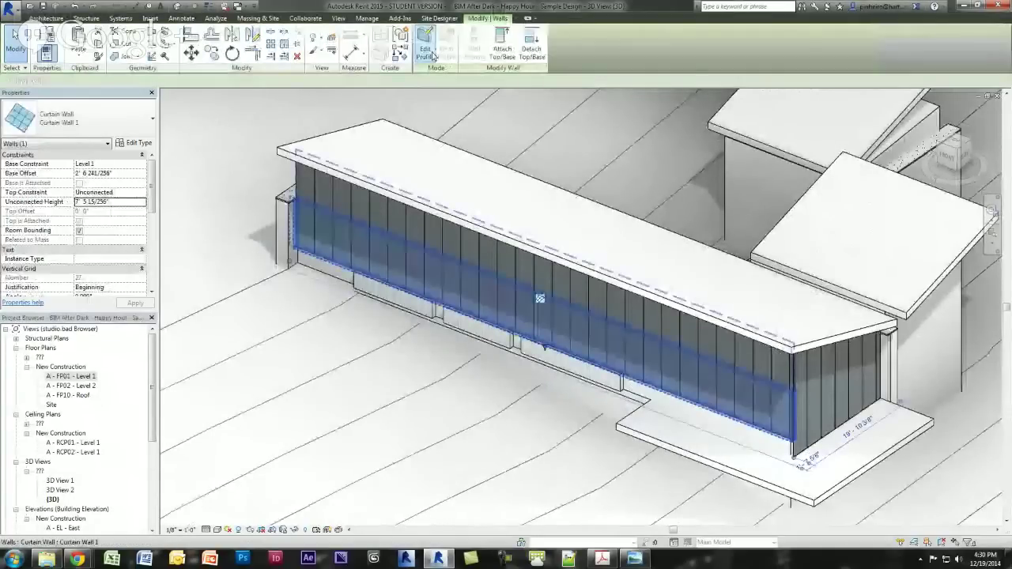
Open the A - EL - South elevation and zoom in on the long curtain wall
left_click(431, 54)
double_click(71, 377)
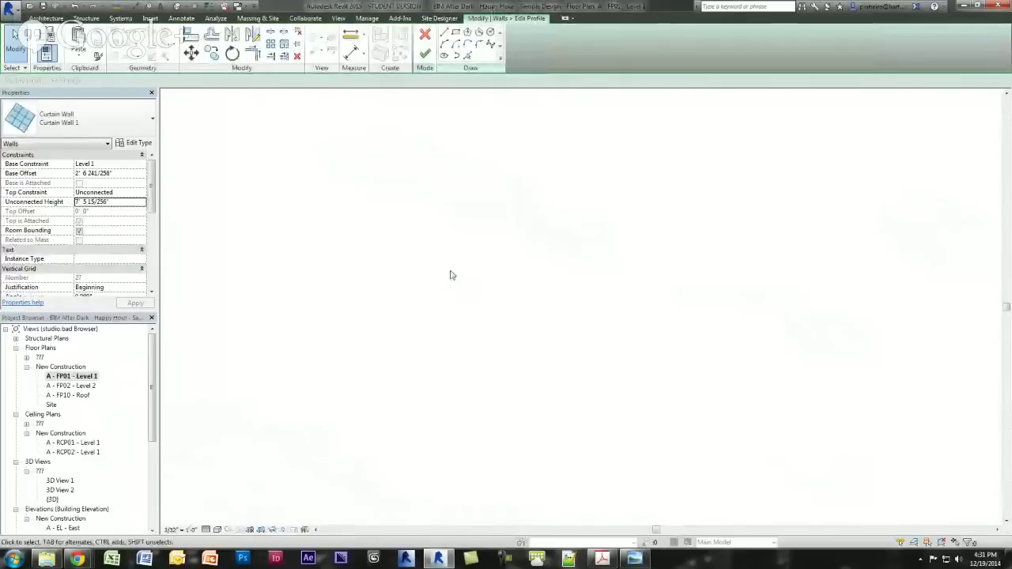
scroll(79, 427, "down", 3)
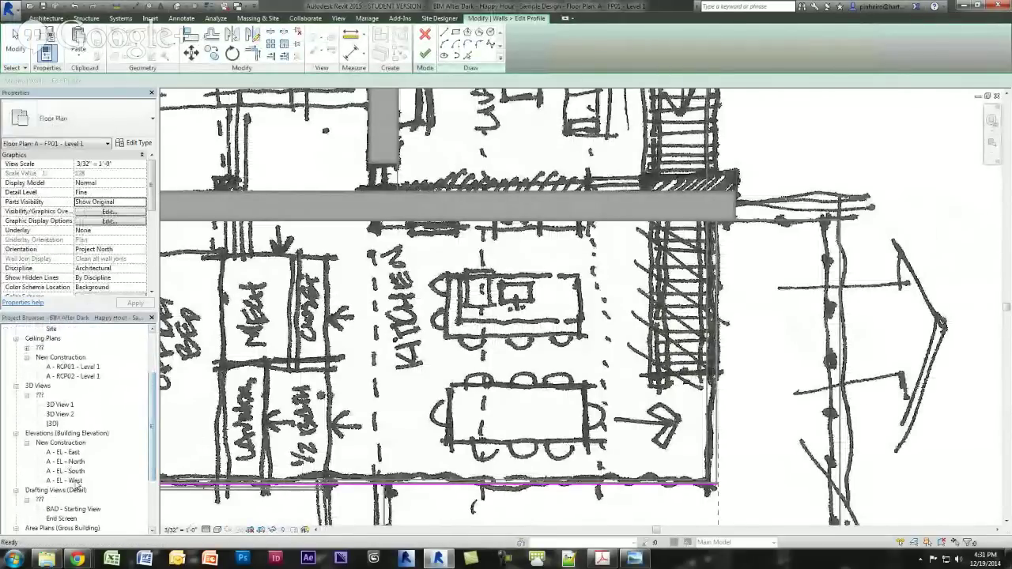
double_click(65, 480)
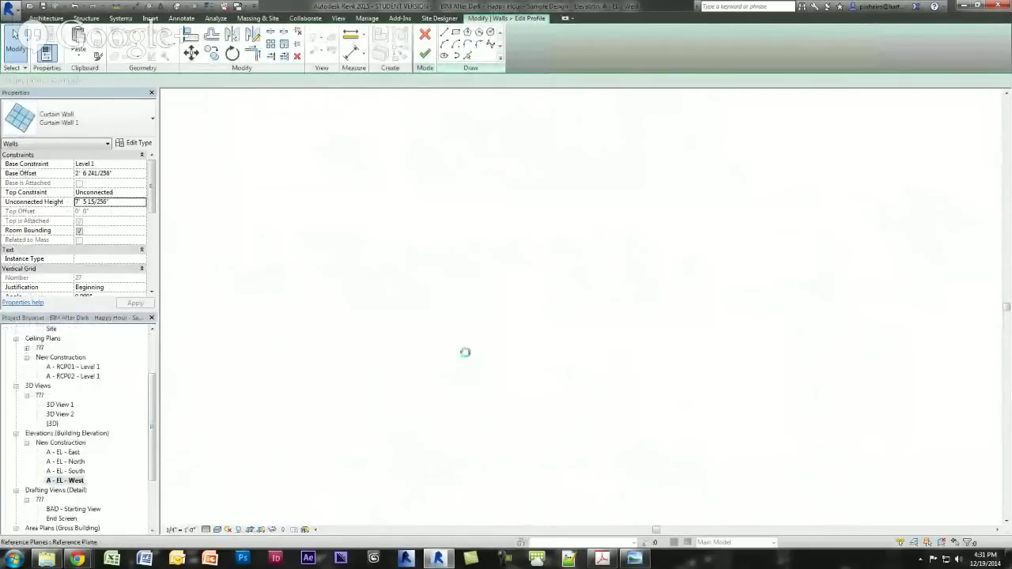
double_click(72, 471)
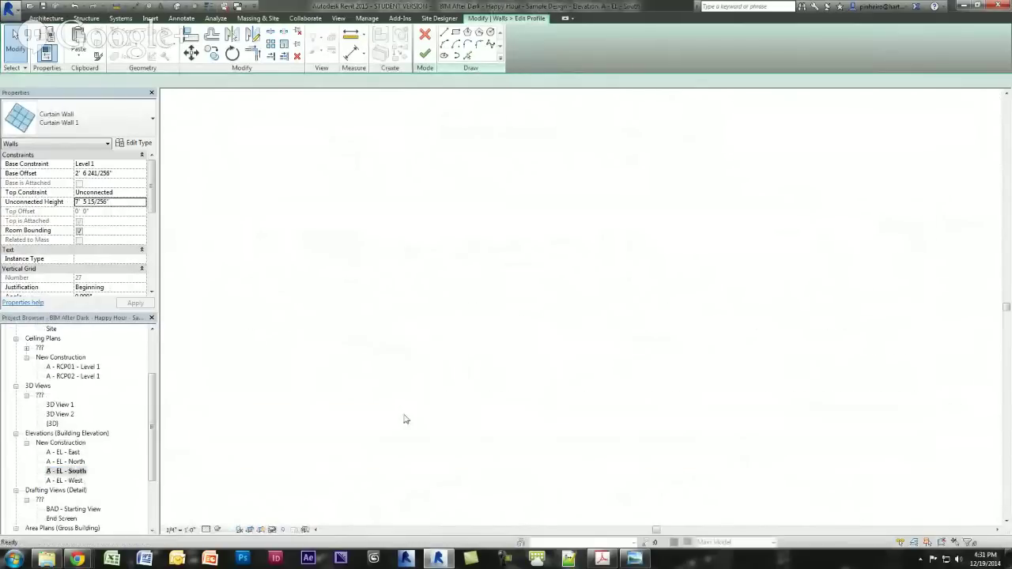
scroll(544, 373, "up", 3)
middle_click_drag(480, 314, 411, 326)
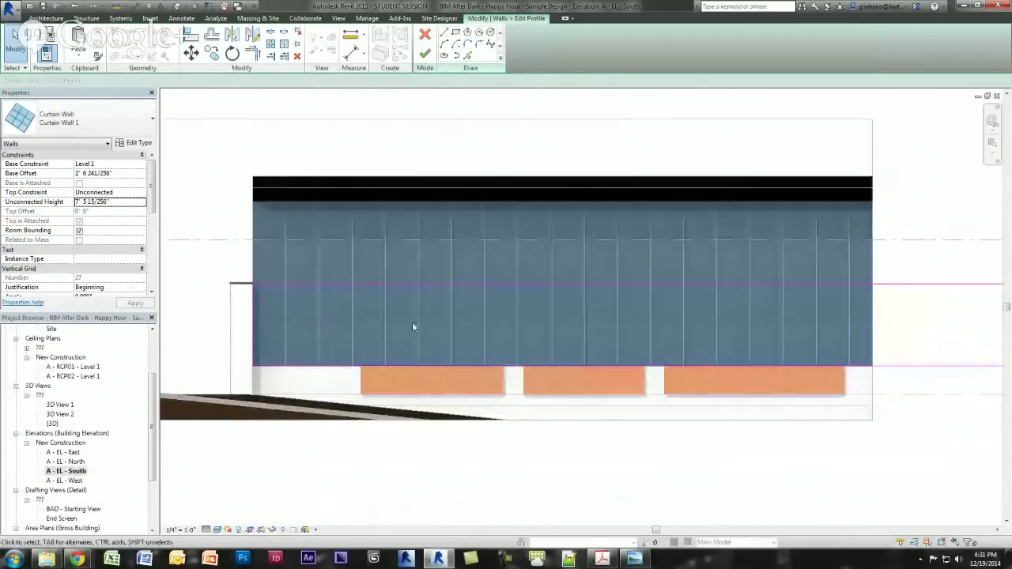
scroll(467, 380, "up", 2)
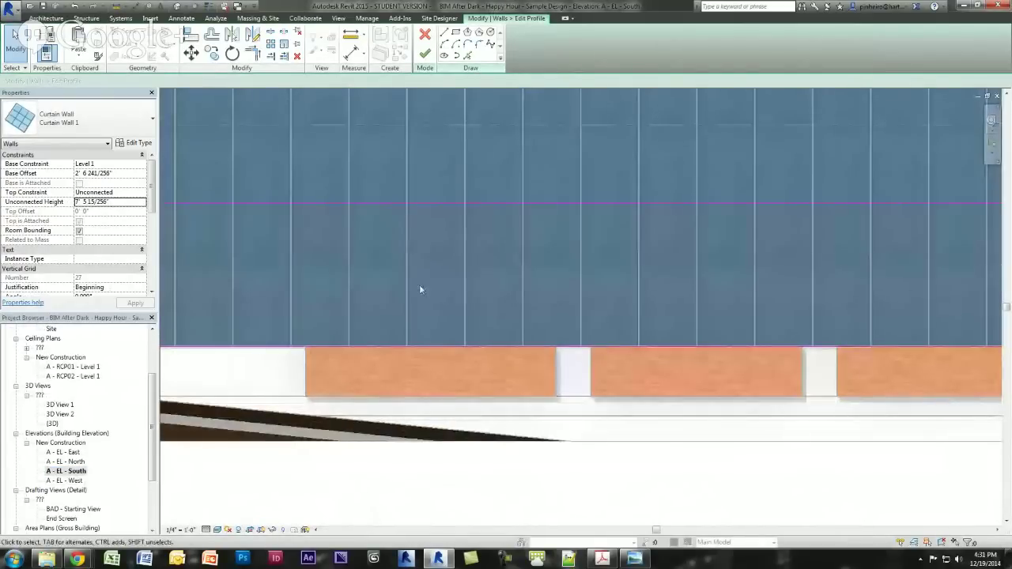
middle_click_drag(421, 284, 409, 336)
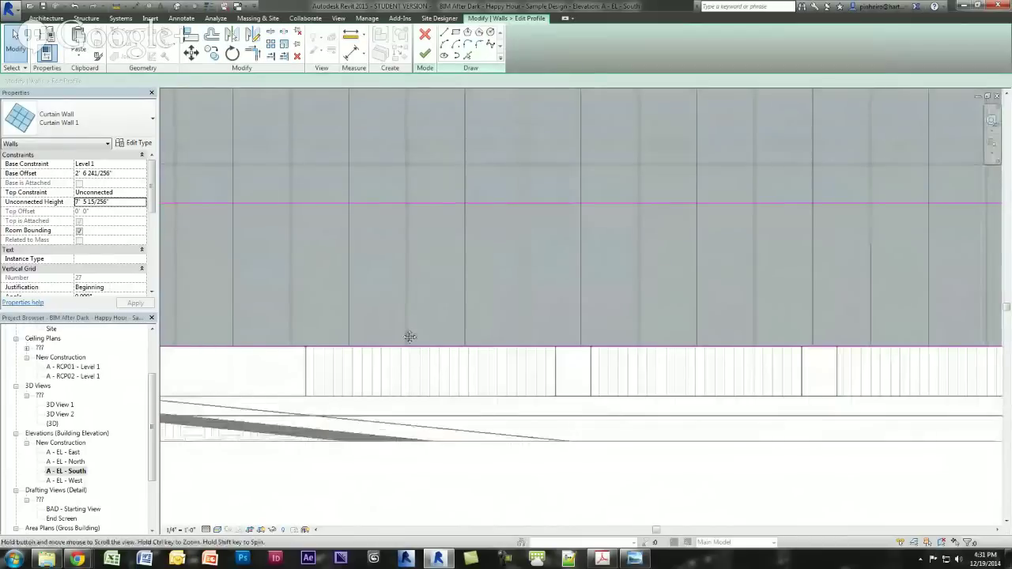
Move the bottom edge of the curtain wall's profile sketch to Level 1
left_click(444, 33)
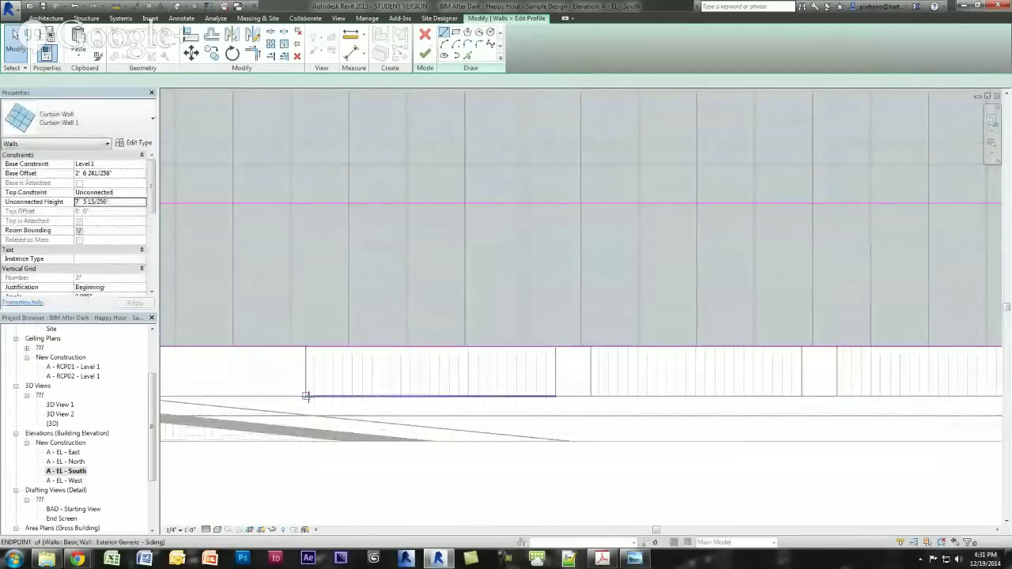
key("Escape")
left_click(327, 348)
left_click_drag(327, 348, 322, 395)
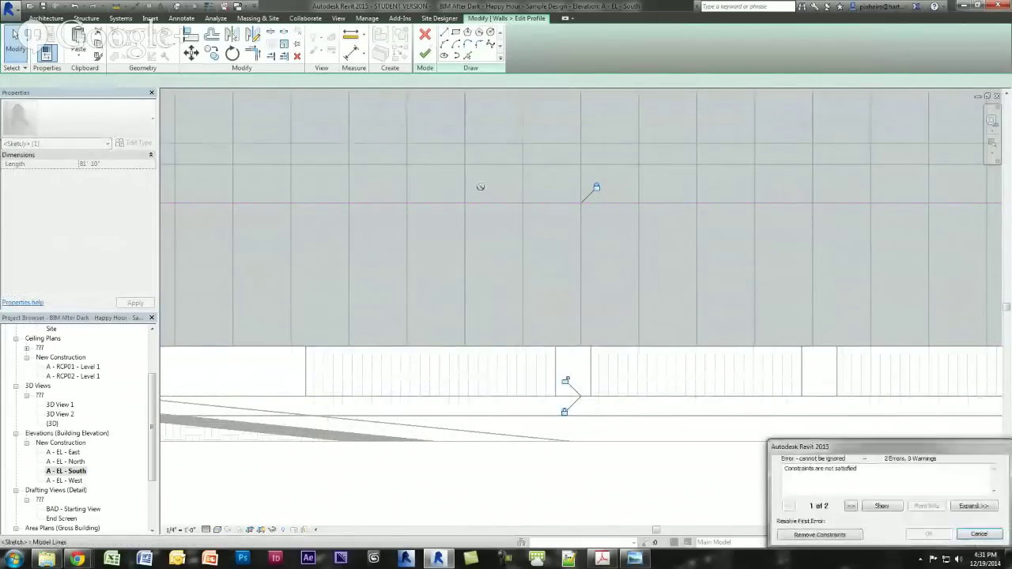
left_click(591, 453)
left_click_drag(501, 350, 596, 188)
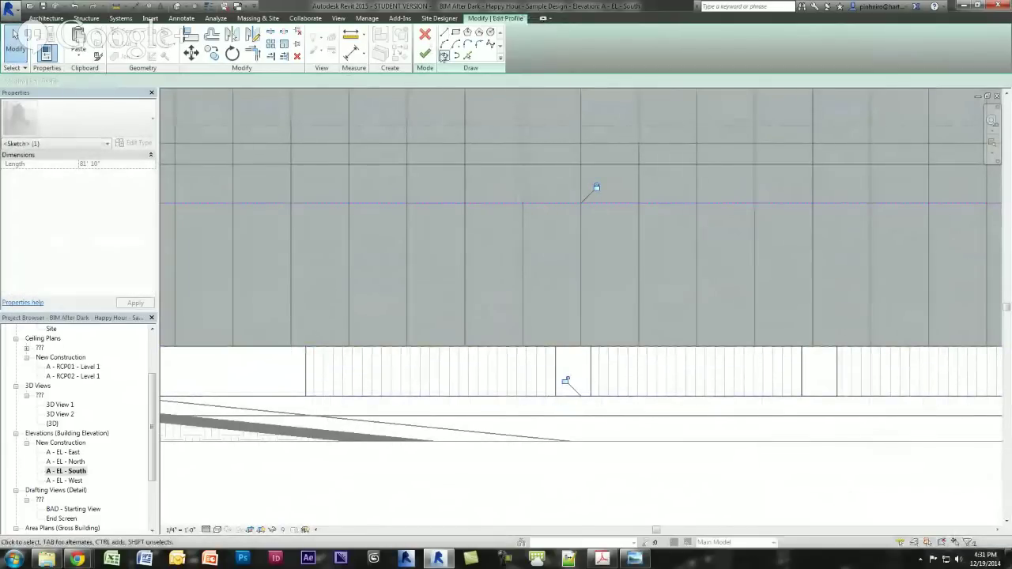
Drag the top profile sketch line upward to raise the curtain wall's top edge
left_click(305, 396)
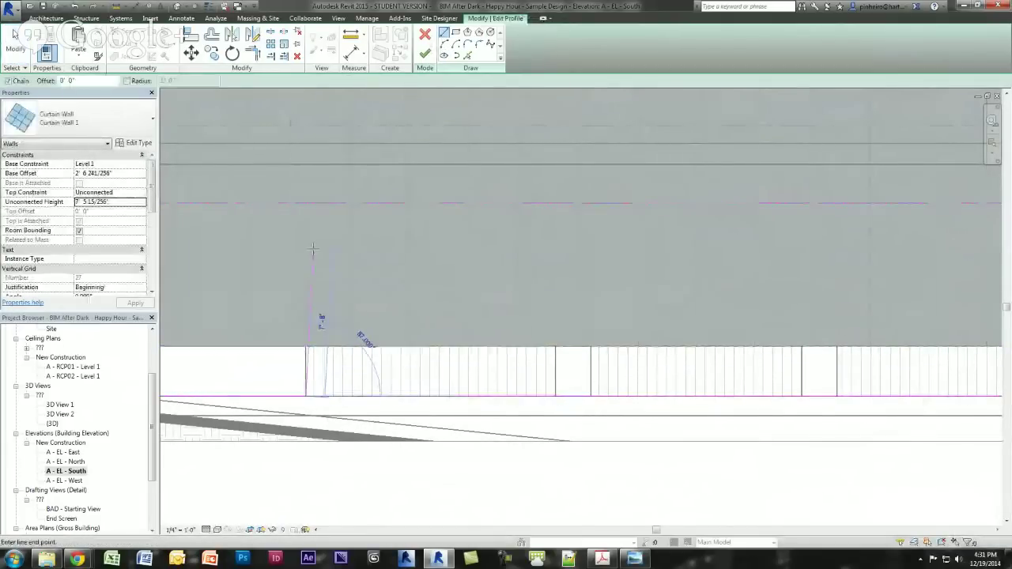
key("Escape")
key("Escape")
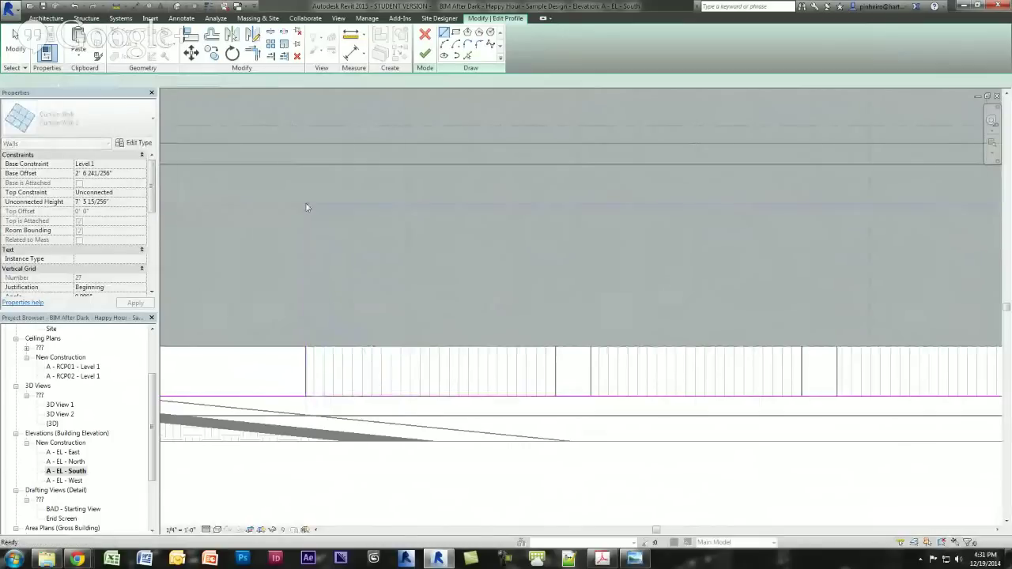
left_click(336, 202)
key("Escape")
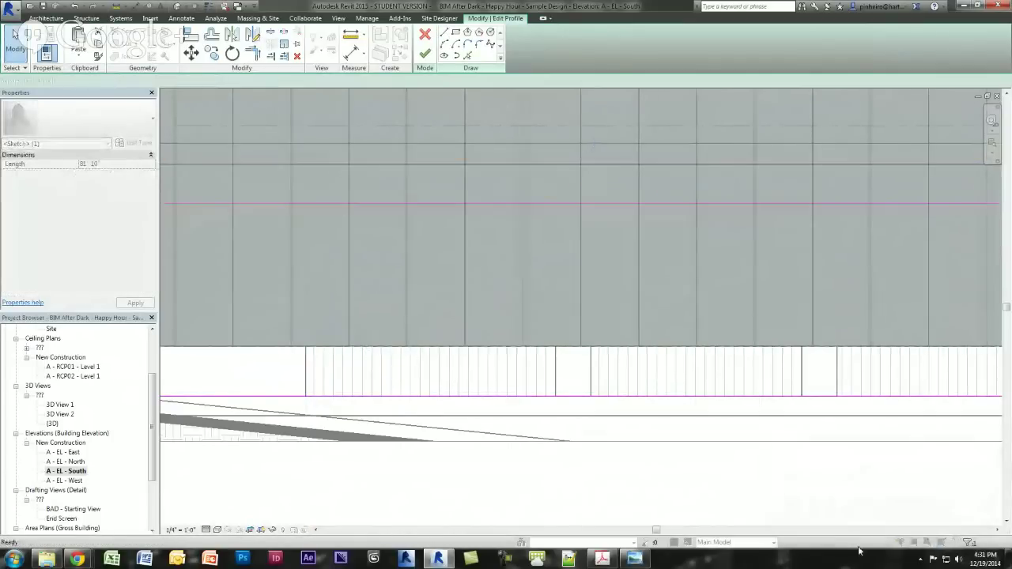
left_click_drag(442, 205, 441, 166)
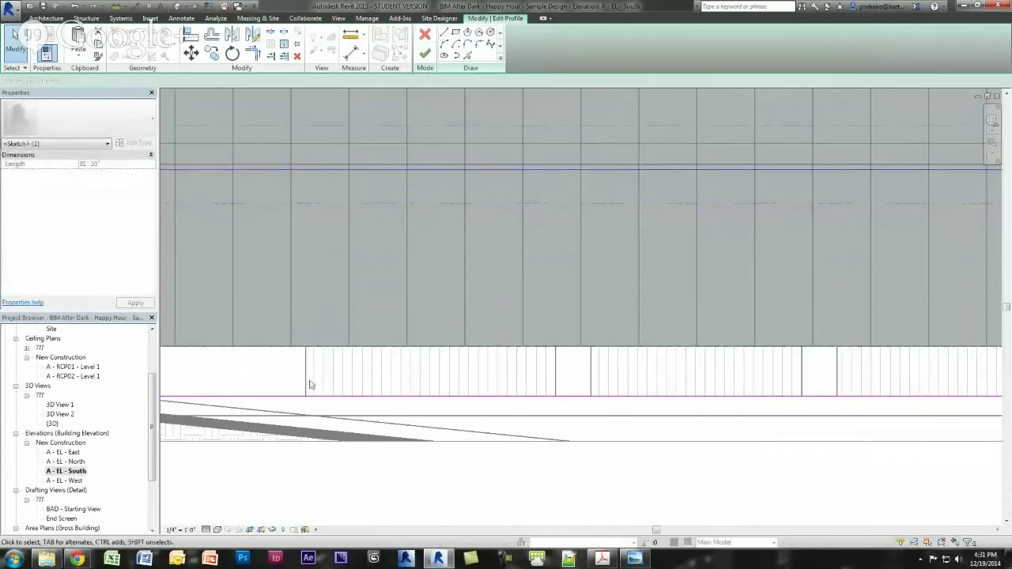
Sketch a 10'-high rectangular notch starting at the wall's base corner
left_click(445, 35)
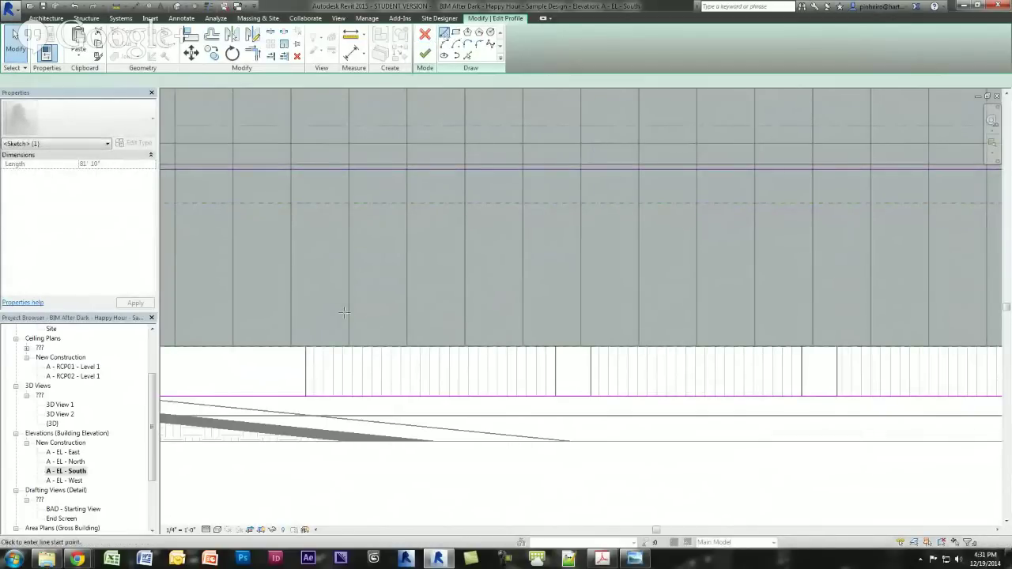
left_click(305, 395)
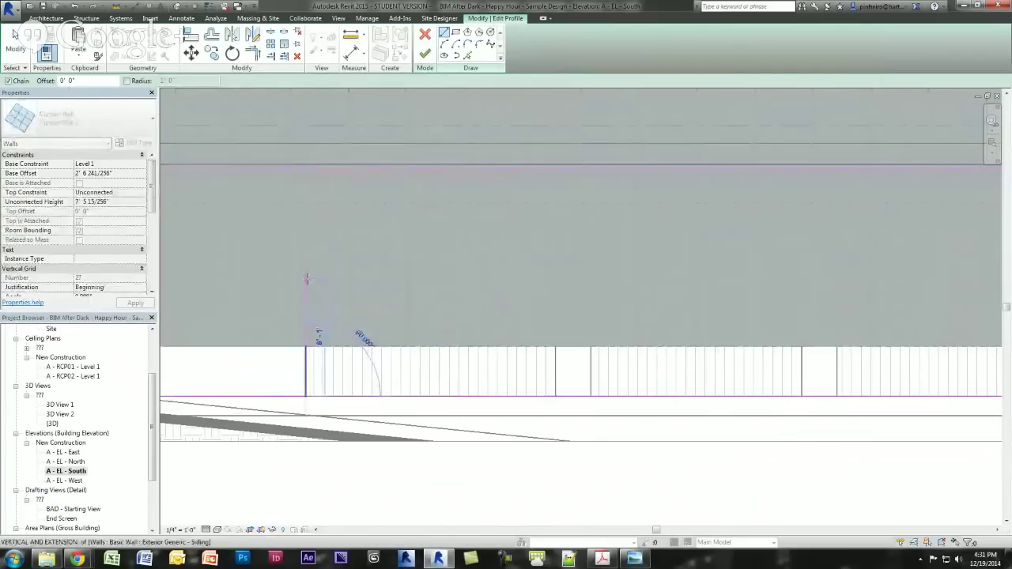
type("10'")
key("Return")
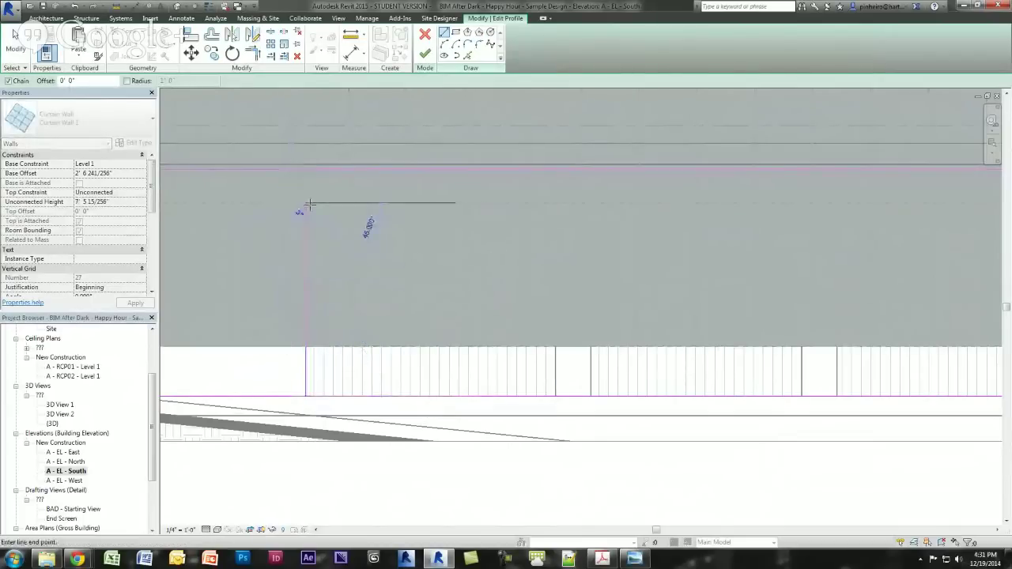
left_click(553, 204)
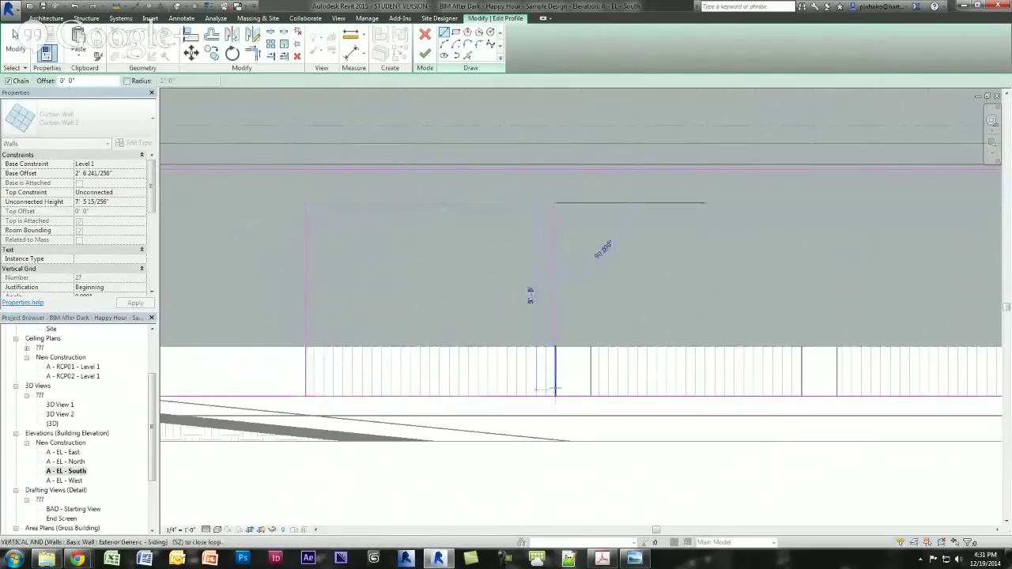
left_click(555, 396)
key("Escape")
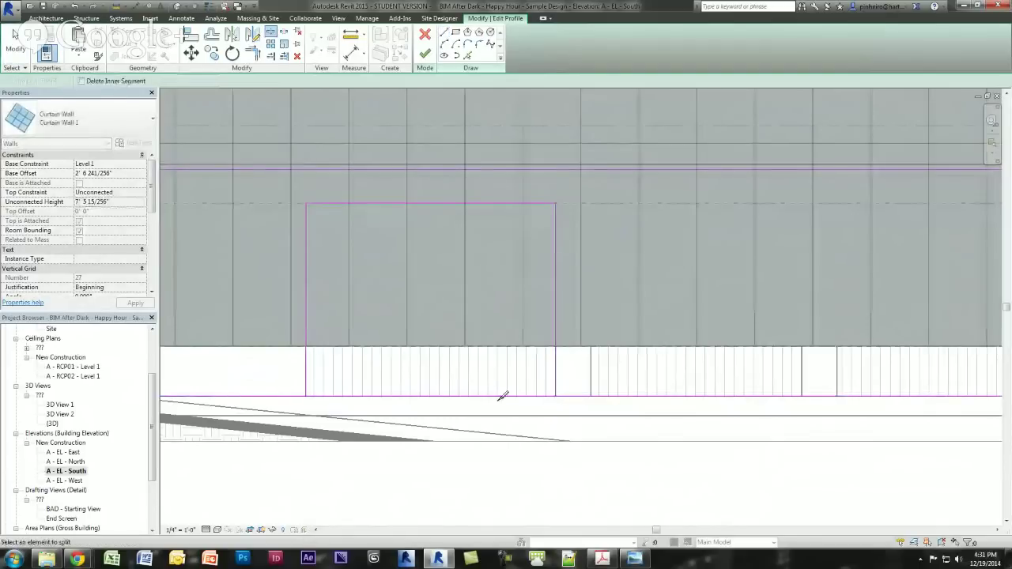
key("t")
key("r")
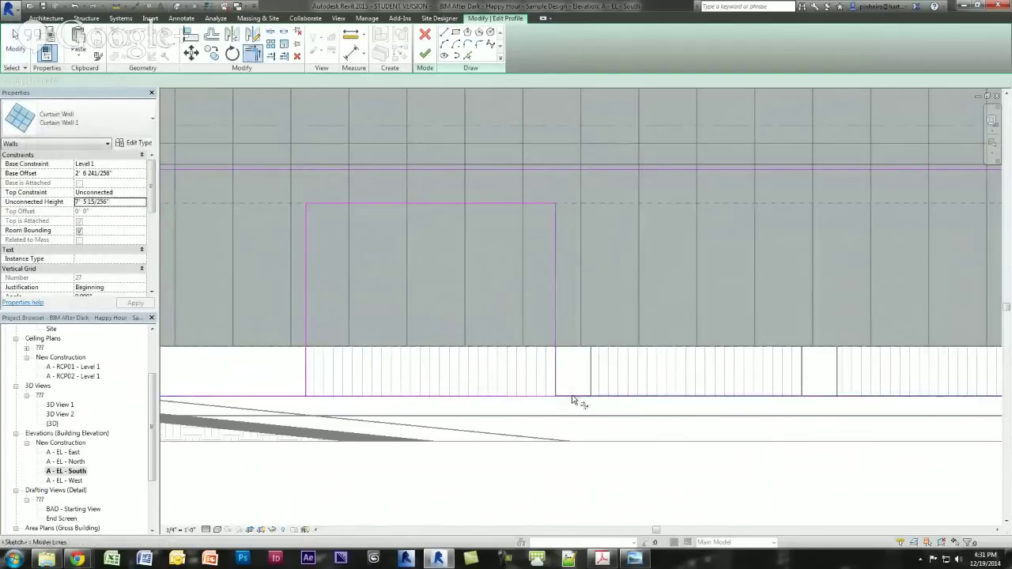
key("Escape")
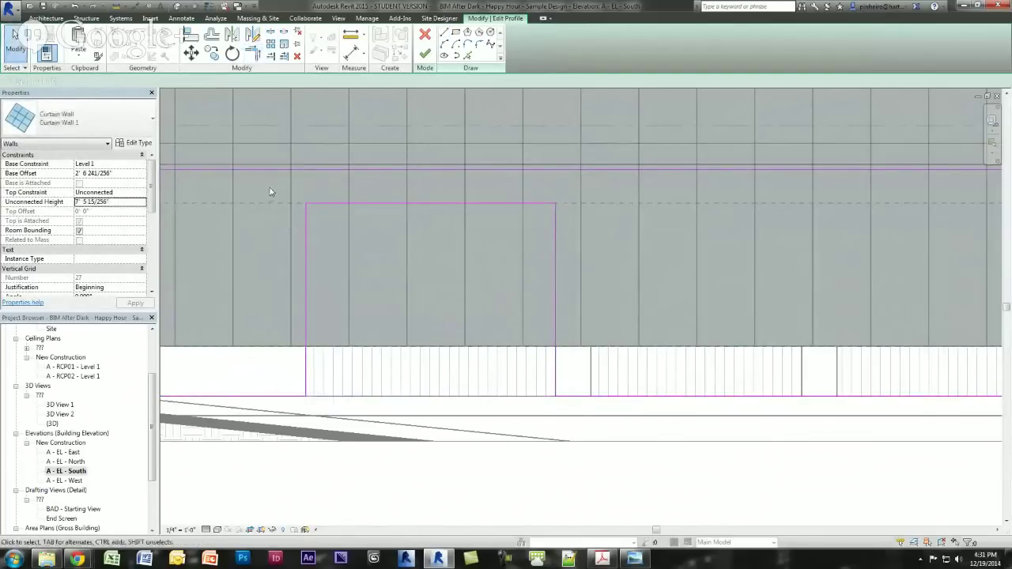
Move the notch over the first door opening and fit its right side to the opening
left_click_drag(271, 190, 590, 426)
key("m")
key("v")
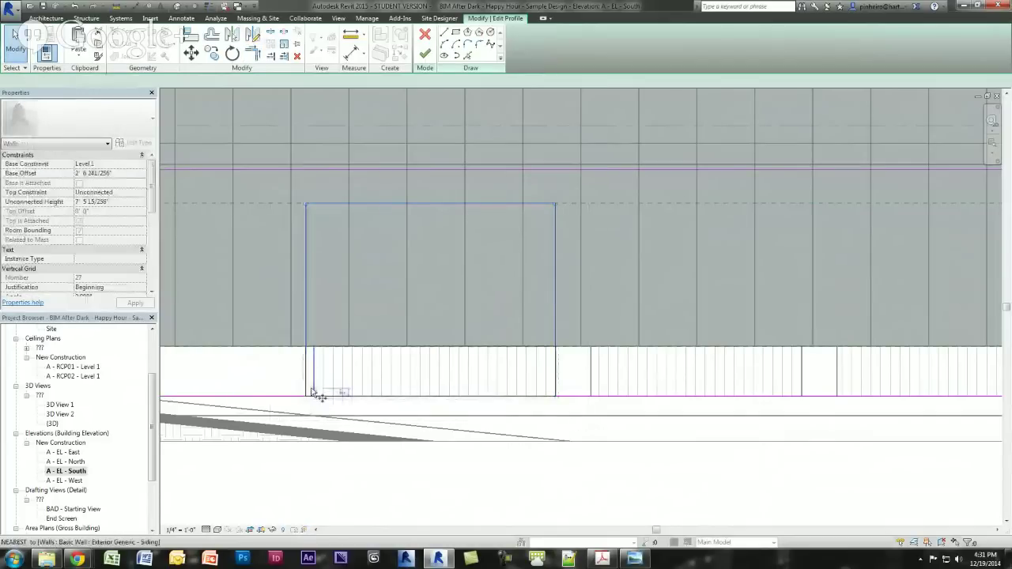
left_click(306, 395)
left_click(591, 397)
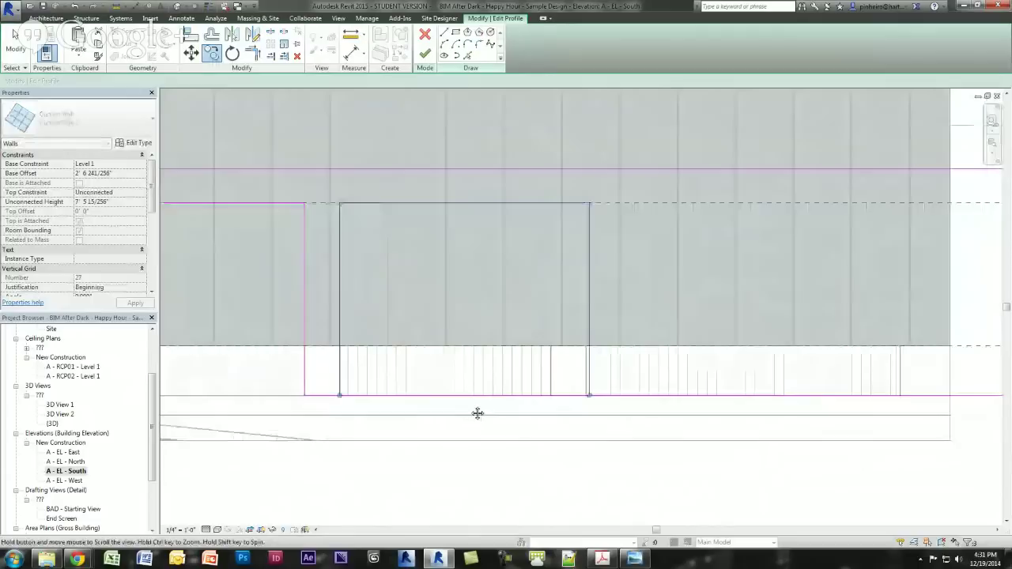
mouse_move(588, 371)
left_mouse_down()
mouse_move(535, 370)
mouse_move(549, 372)
left_mouse_up()
left_click(576, 434)
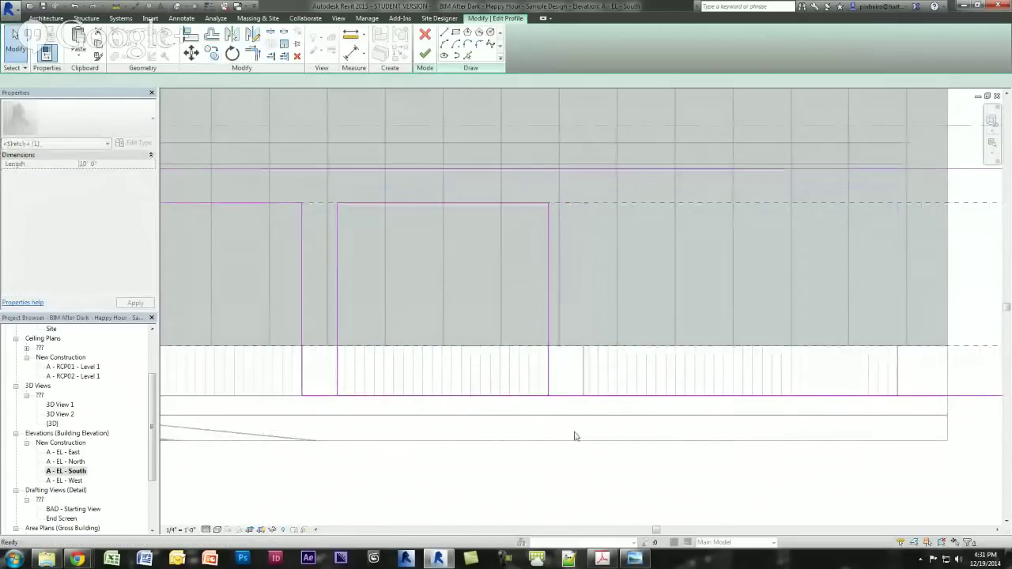
Trim the bottom profile line and notch side into a clean corner
left_click(511, 393)
key("s")
key("l")
key("t")
key("r")
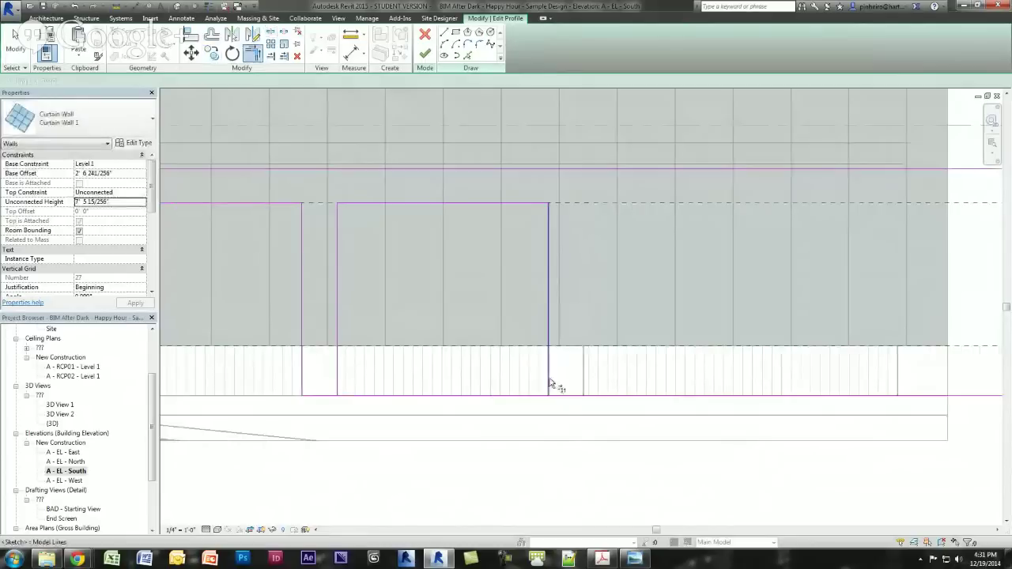
left_click(329, 397)
left_click(338, 389)
key("Escape")
Move a notch over the next door opening
middle_click_drag(467, 369, 412, 383)
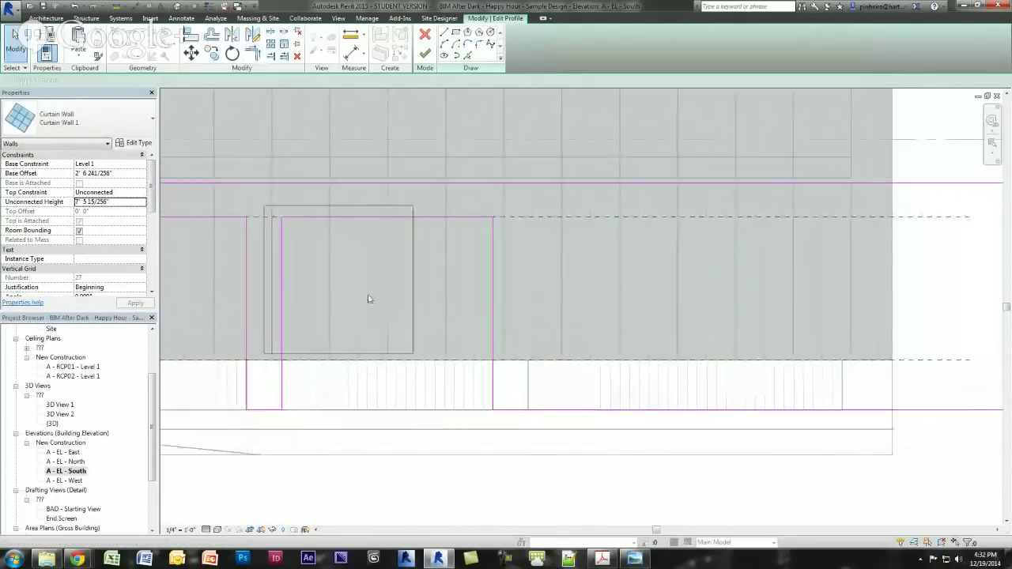
left_click_drag(368, 299, 510, 447)
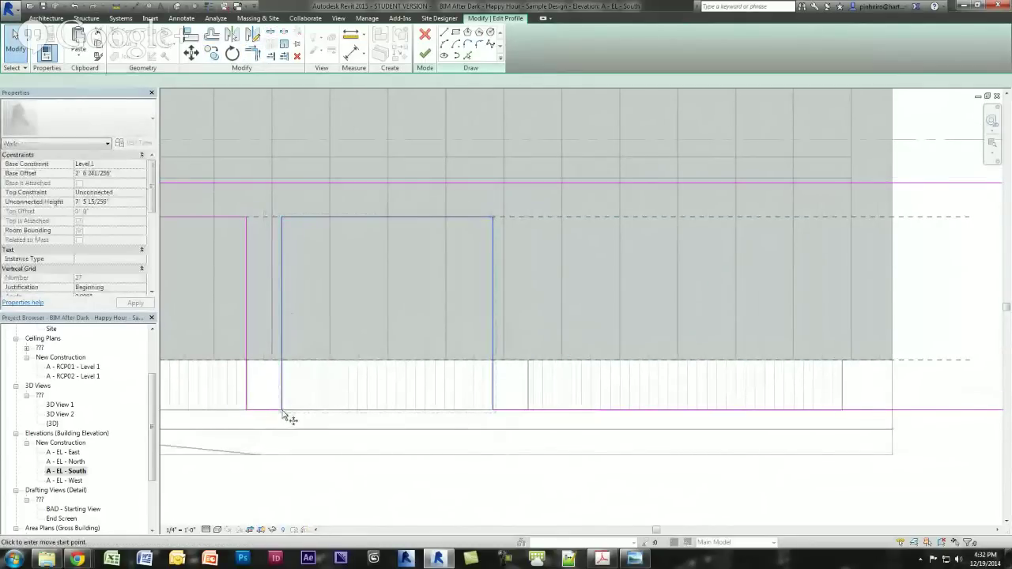
left_click(283, 411)
left_click(529, 410)
key("Escape")
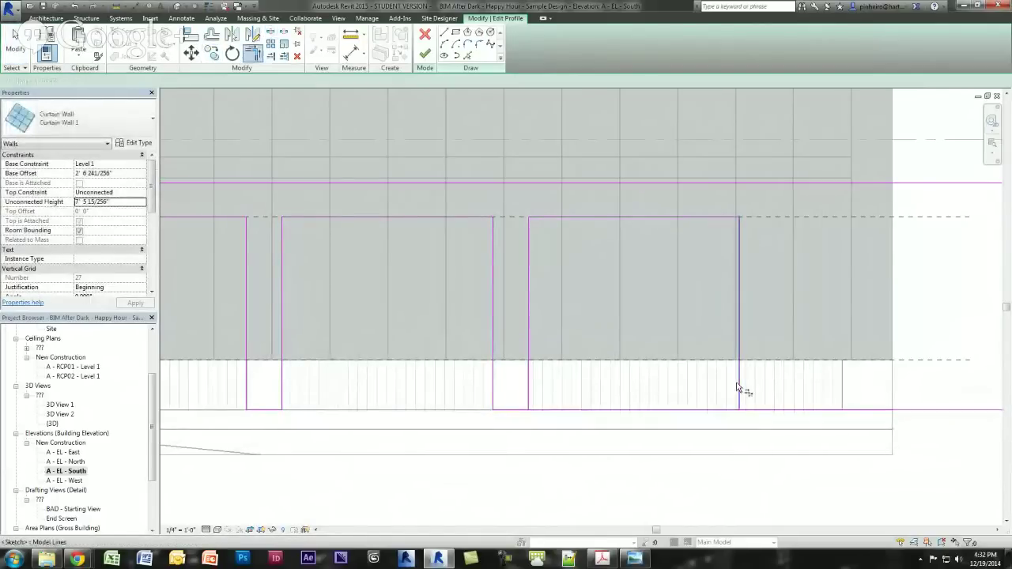
Widen the notch's right side out to the last opening's edge
key("Escape")
key("Escape")
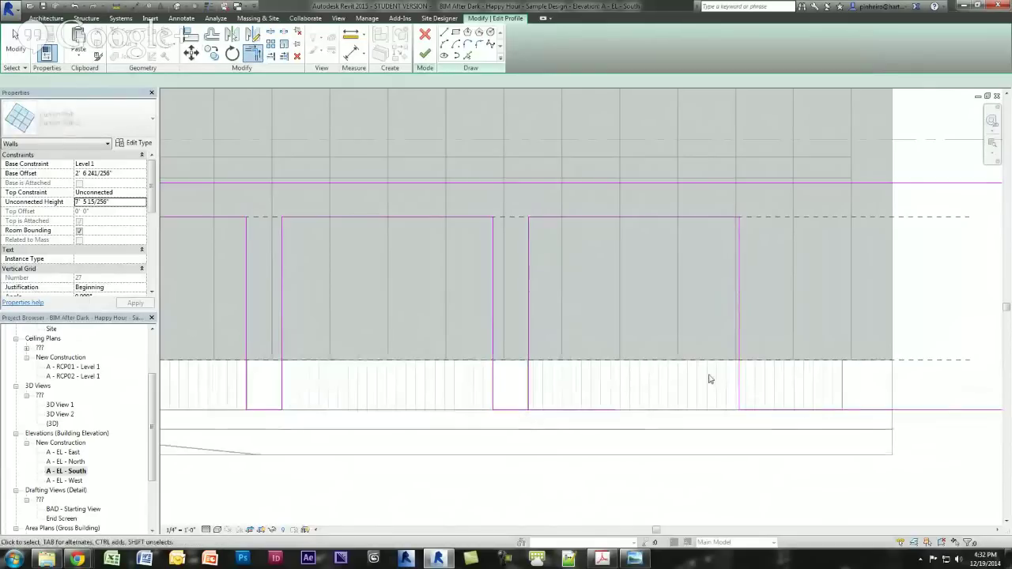
key("t")
key("r")
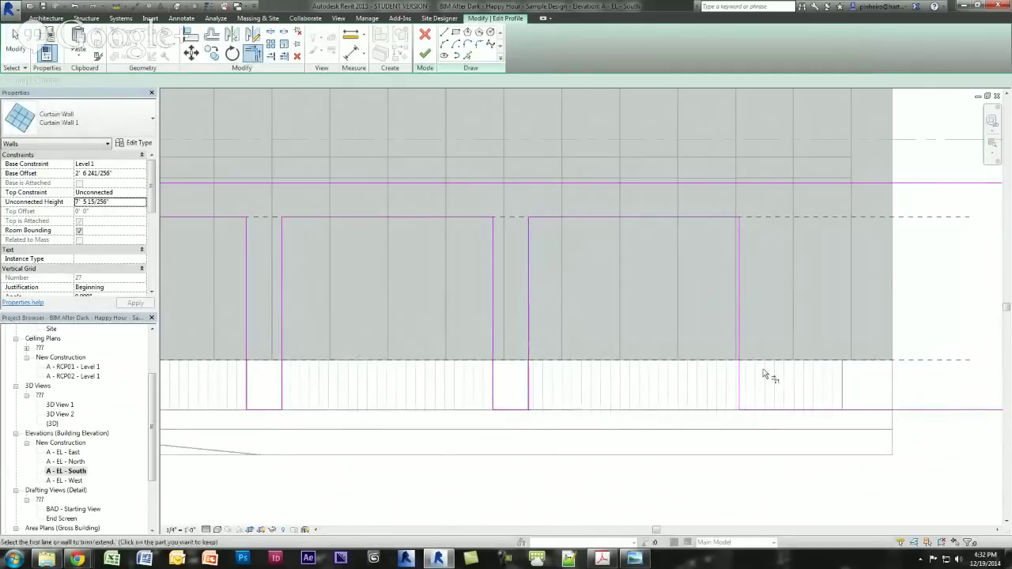
key("Escape")
left_click(739, 380)
left_click_drag(739, 379, 844, 382)
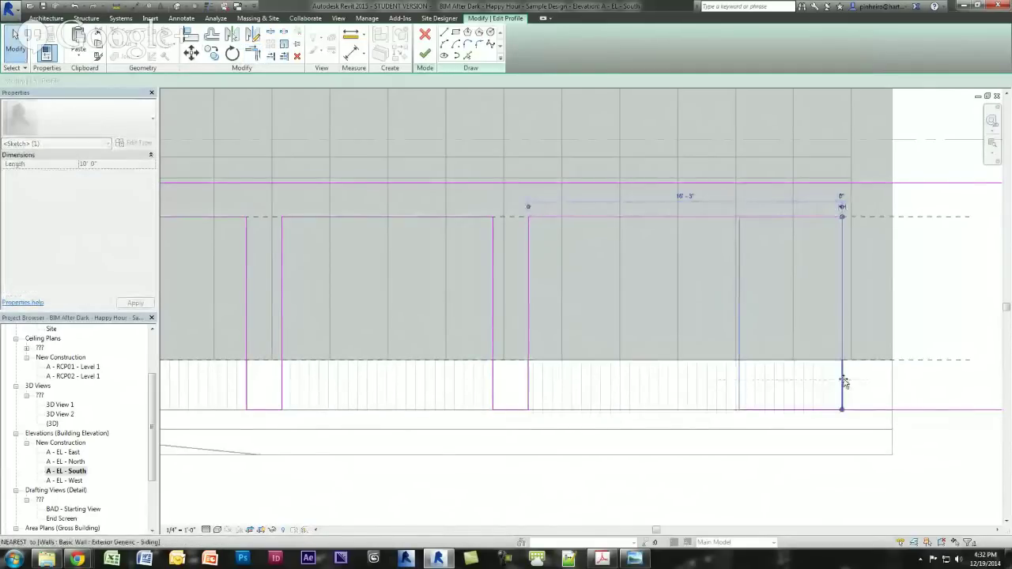
key("Escape")
scroll(653, 287, "down", 2)
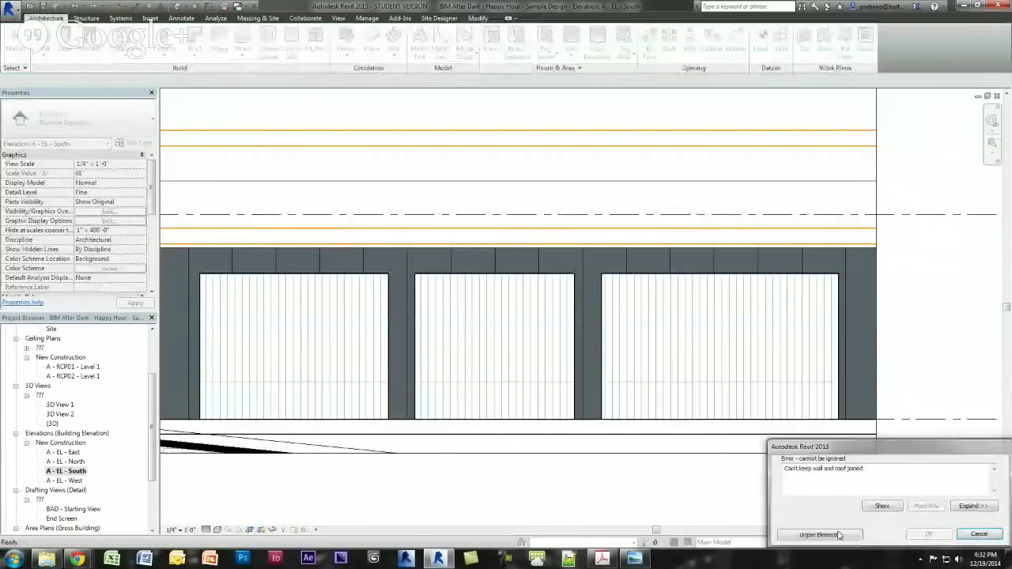
left_click(840, 535)
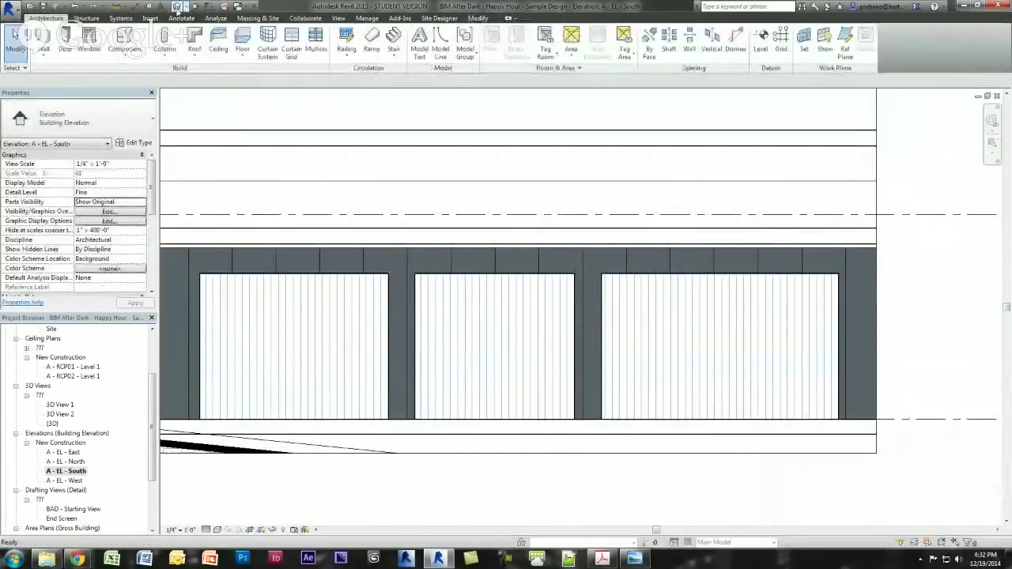
left_click(178, 7)
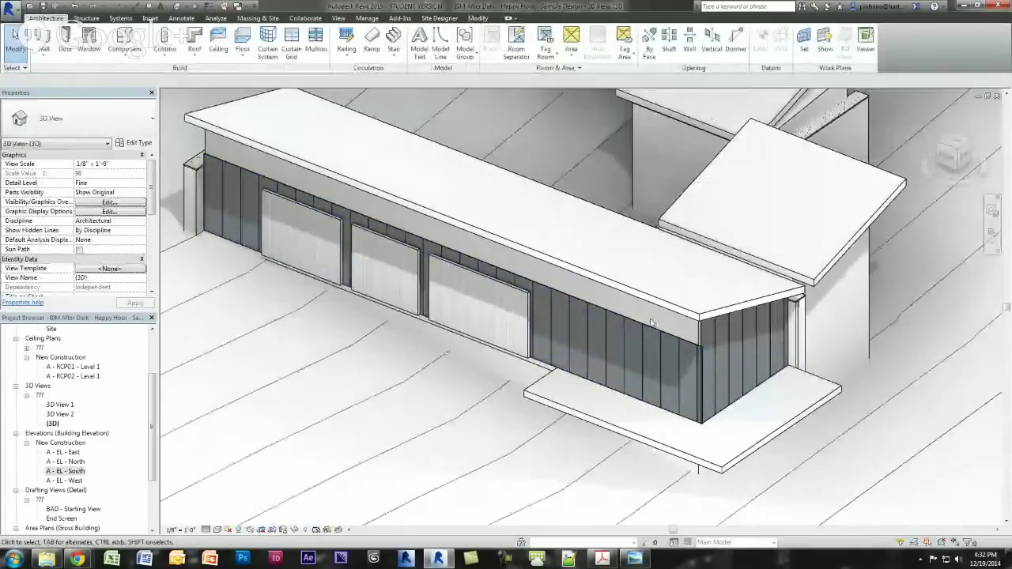
left_click(646, 327)
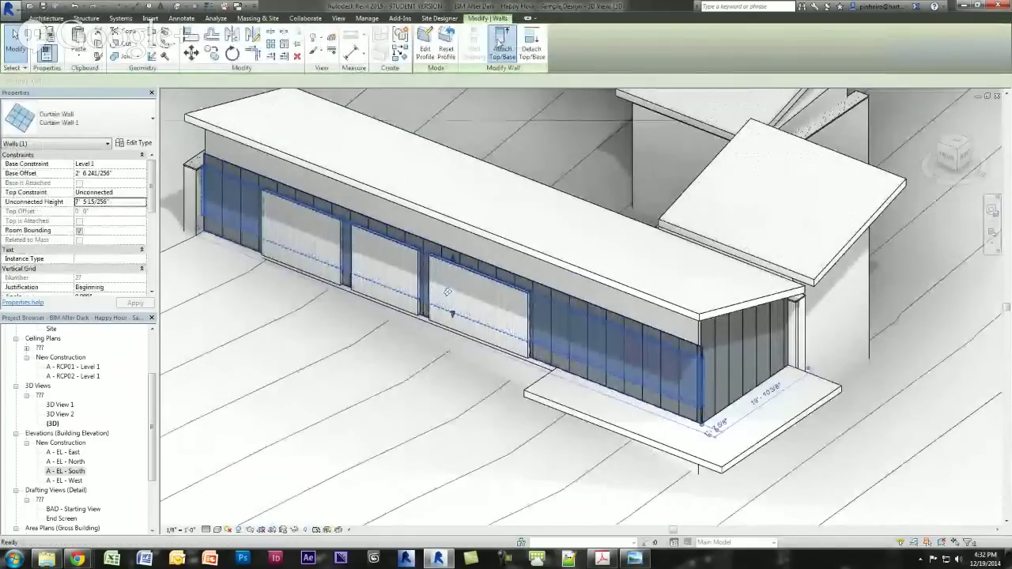
left_click(500, 45)
left_click(482, 181)
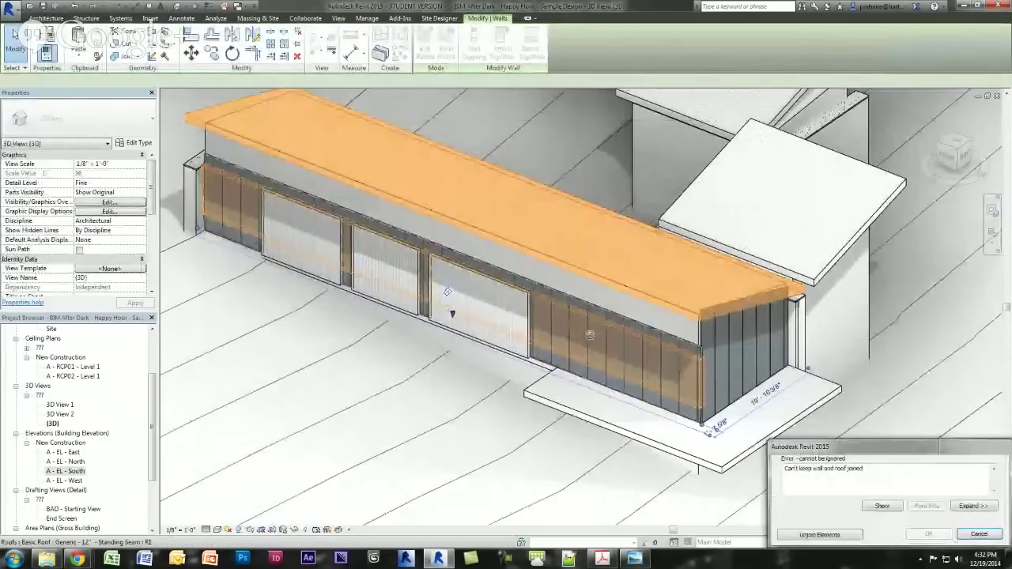
left_click(979, 533)
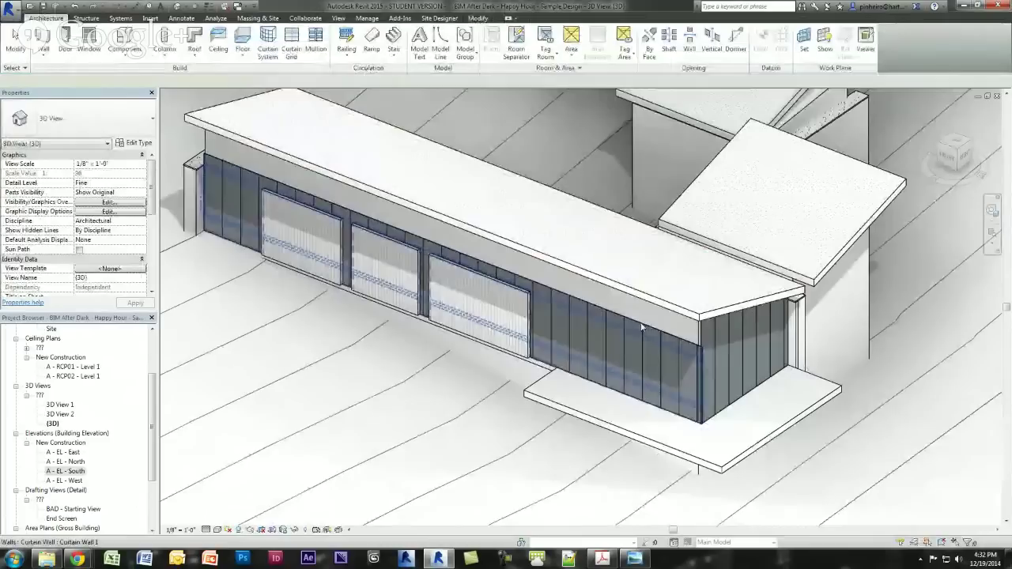
left_click(642, 326)
Align the profile's top sketch line to the wall's top edge under the roof, then finish the edit
left_click(425, 43)
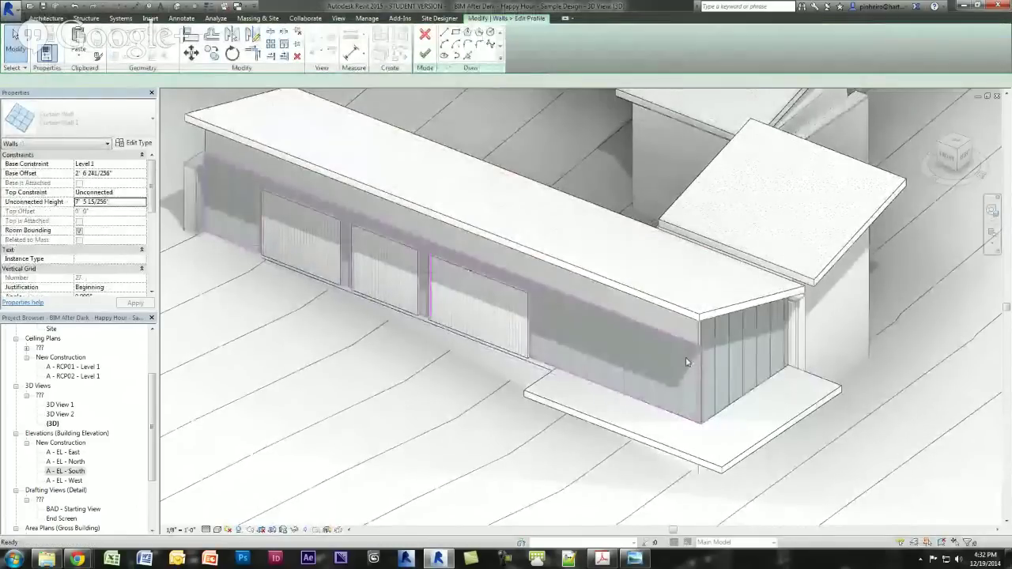
scroll(719, 357, "up", 5)
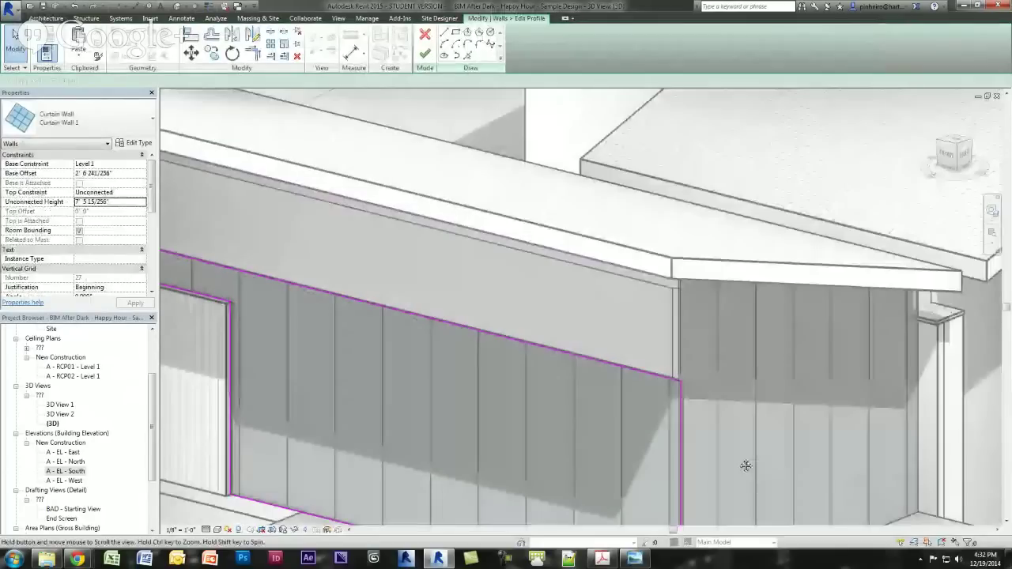
middle_click_drag(745, 467, 746, 313)
scroll(718, 182, "up", 2)
key("l")
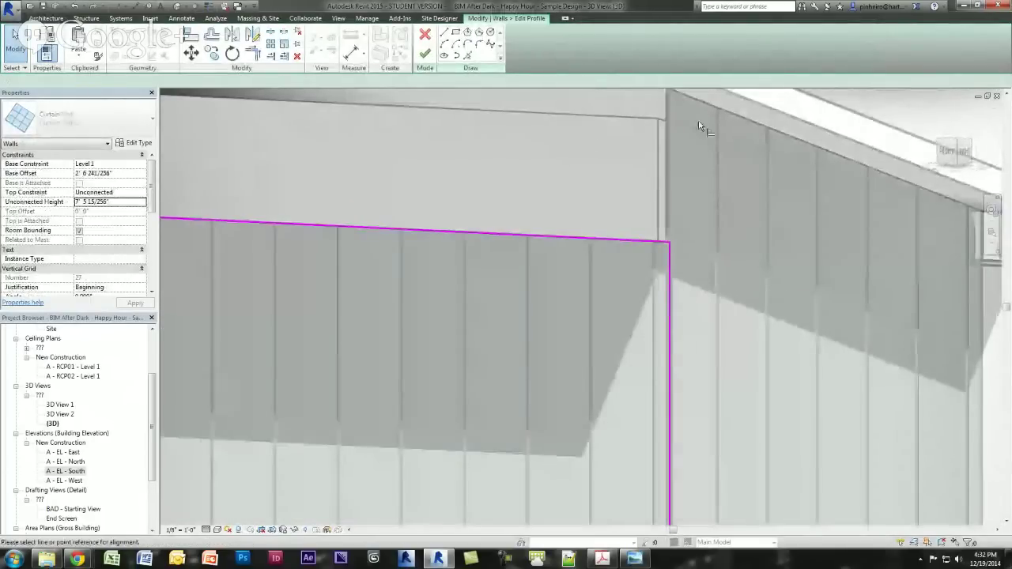
middle_click_drag(680, 123, 675, 190)
scroll(675, 190, "up", 2)
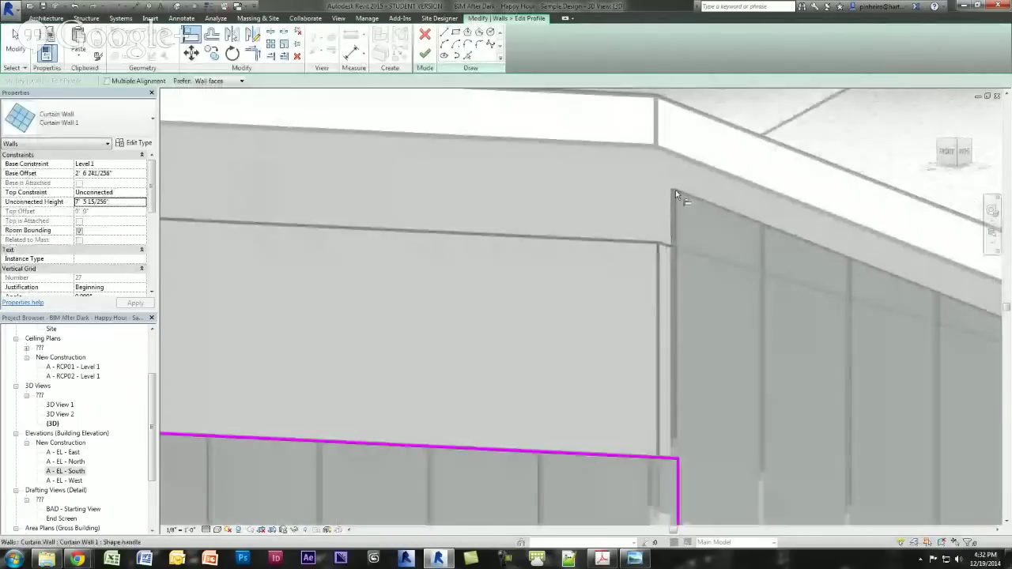
left_click(675, 193)
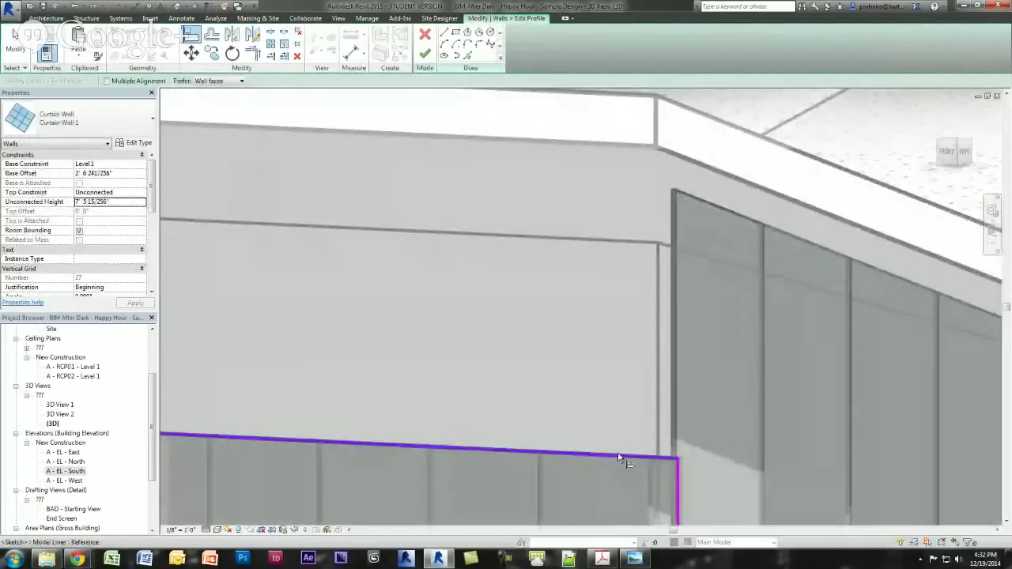
left_click(623, 458)
key("Escape")
left_click(425, 53)
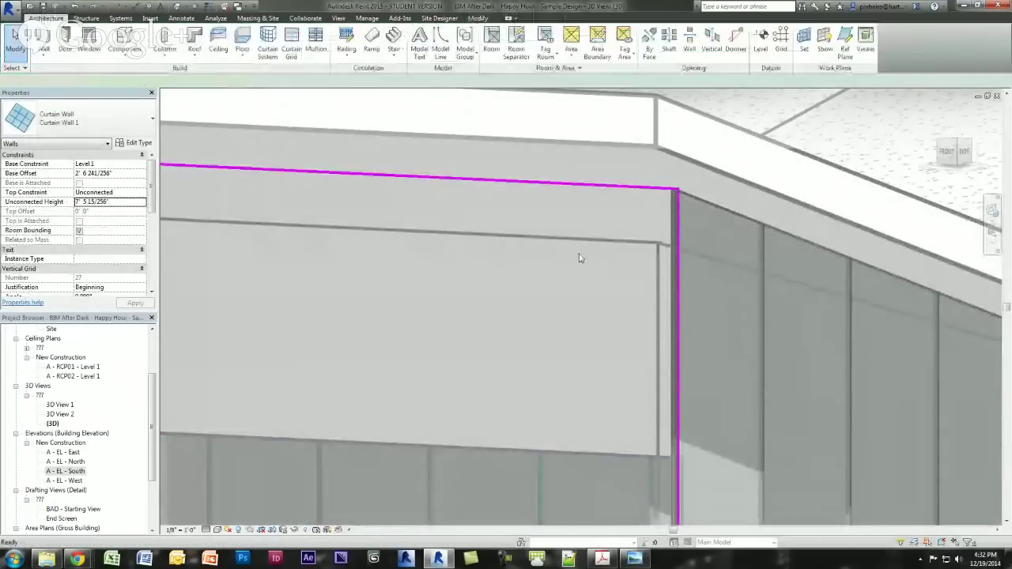
scroll(582, 255, "down", 5)
key("Escape")
Orbit for an overhead look, view perspective 3D View 1, then reopen A - FP01 - Level 1
middle_click_drag(632, 239, 637, 324, "shift")
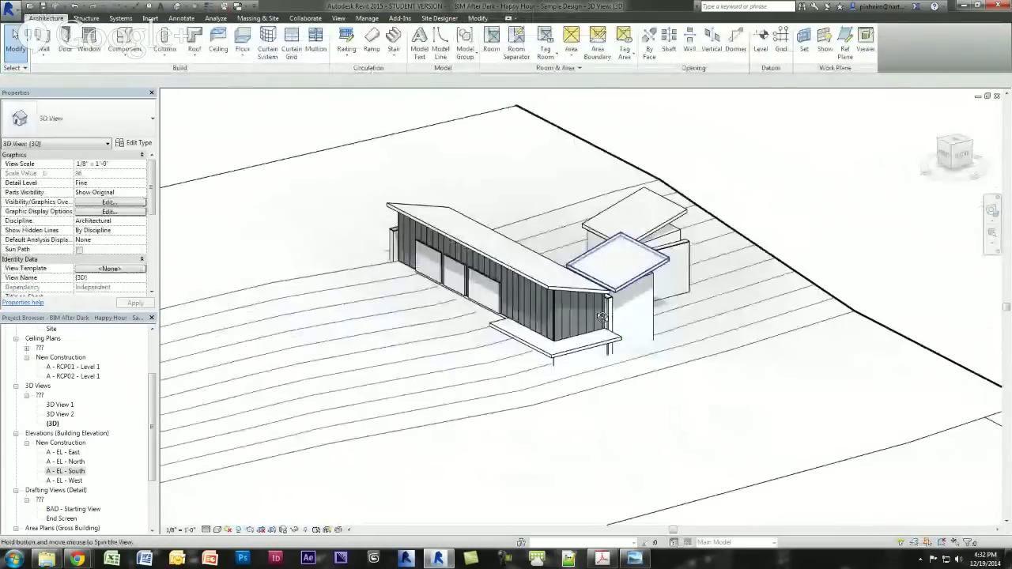
scroll(641, 357, "up", 3)
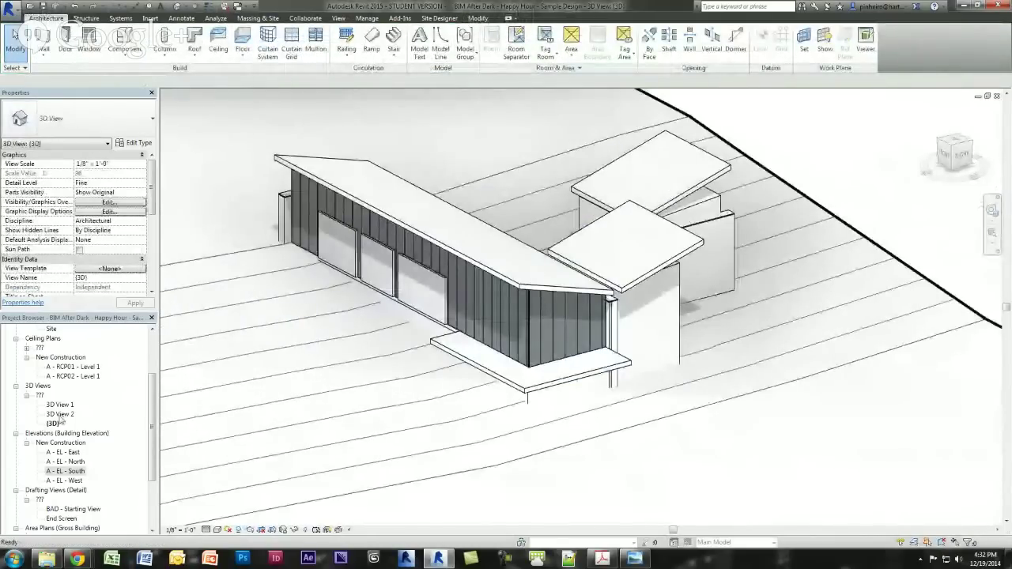
double_click(61, 404)
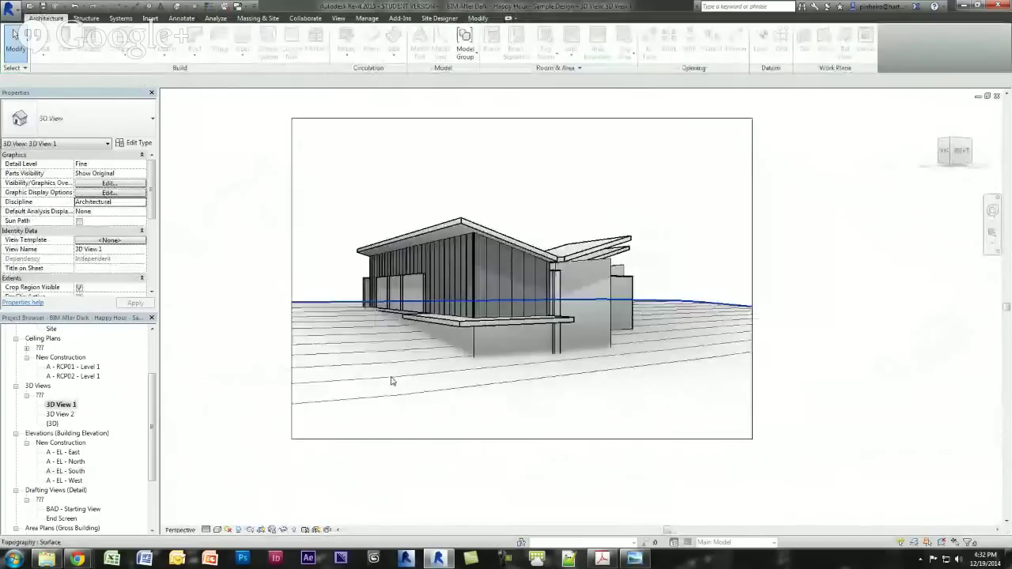
scroll(464, 392, "up", 1)
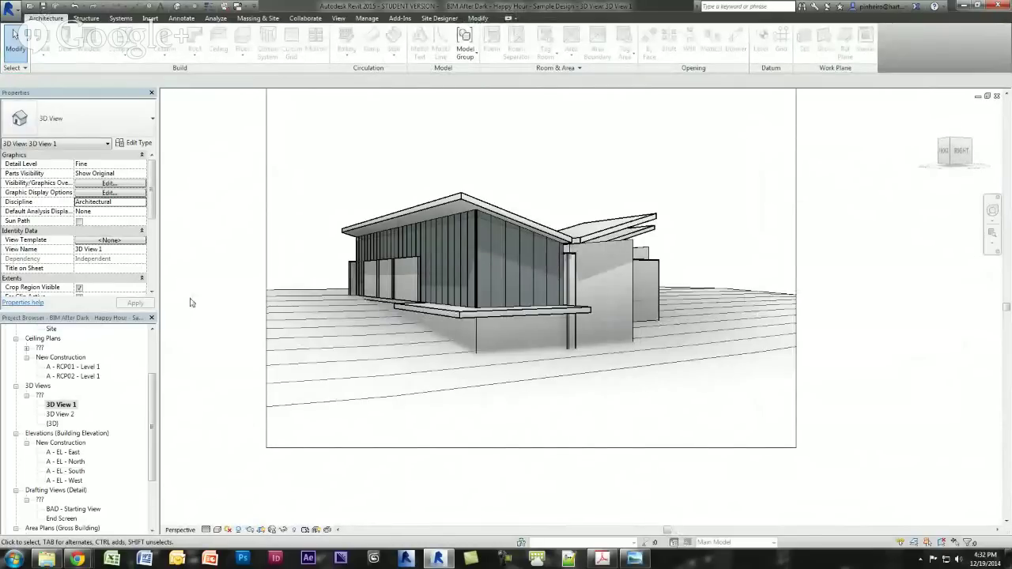
scroll(148, 400, "up", 2)
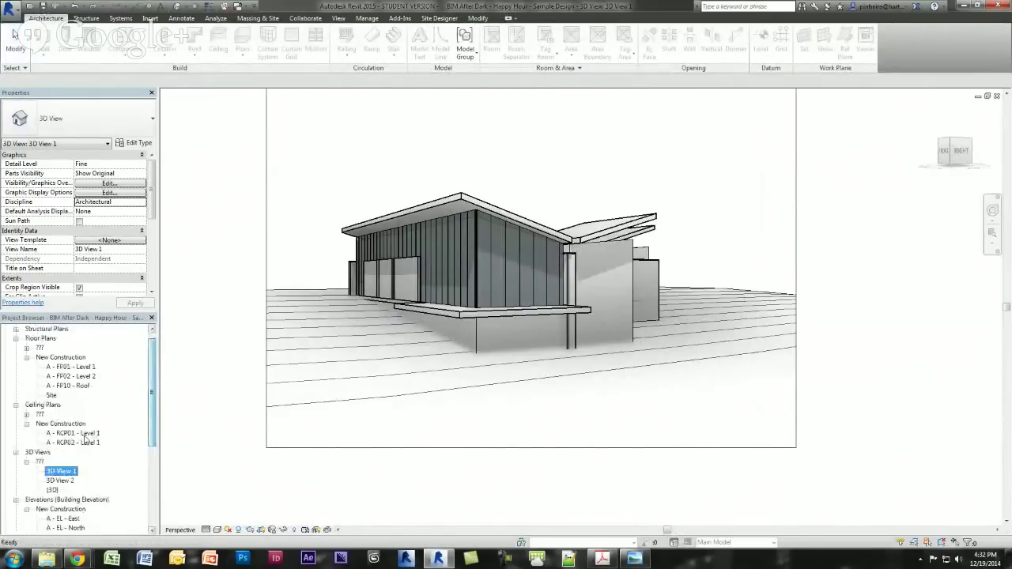
double_click(70, 367)
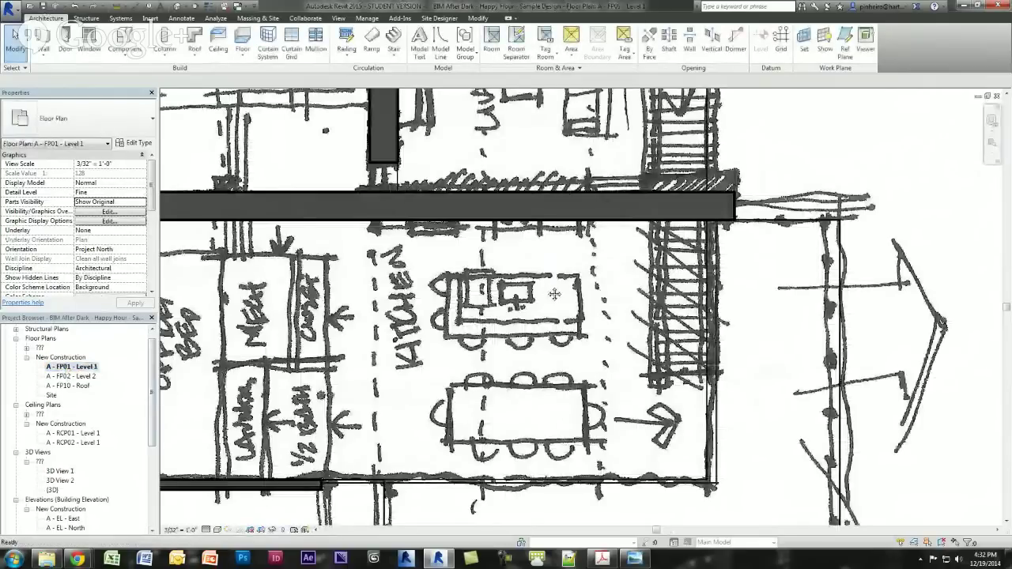
Check the default 3D view, then return to the Level 1 plan around the living room
scroll(599, 297, "down", 3)
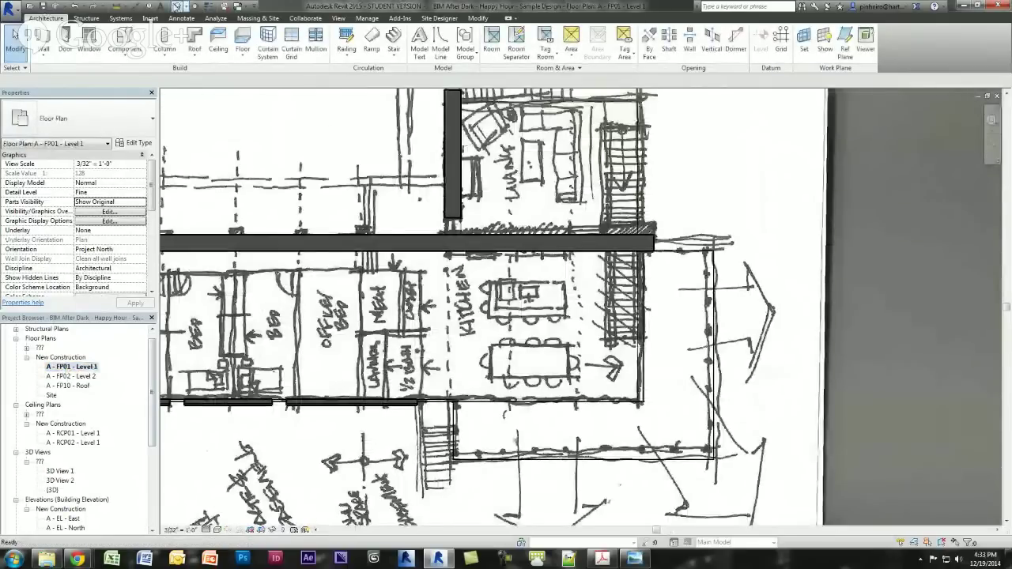
left_click(176, 5)
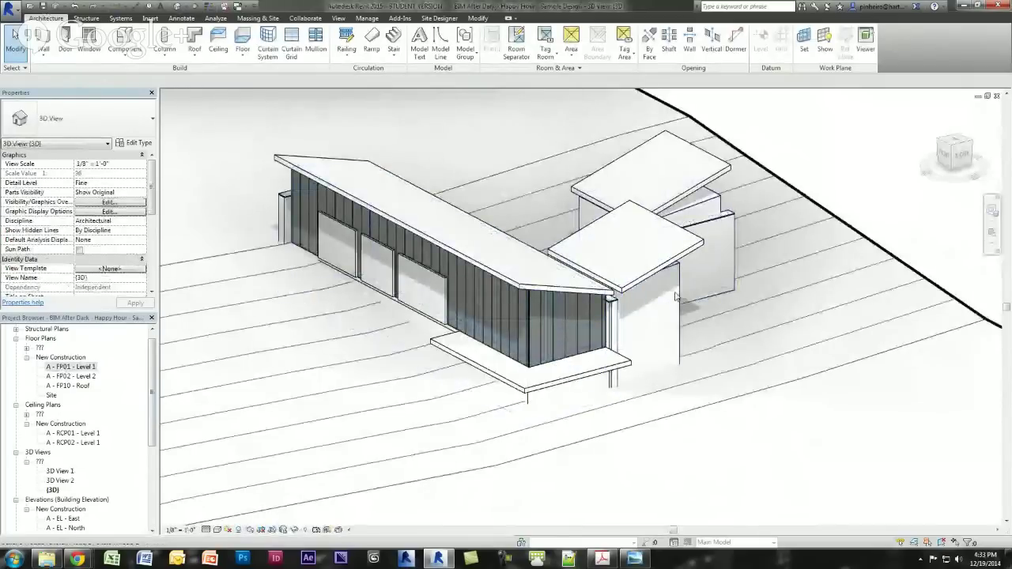
double_click(69, 369)
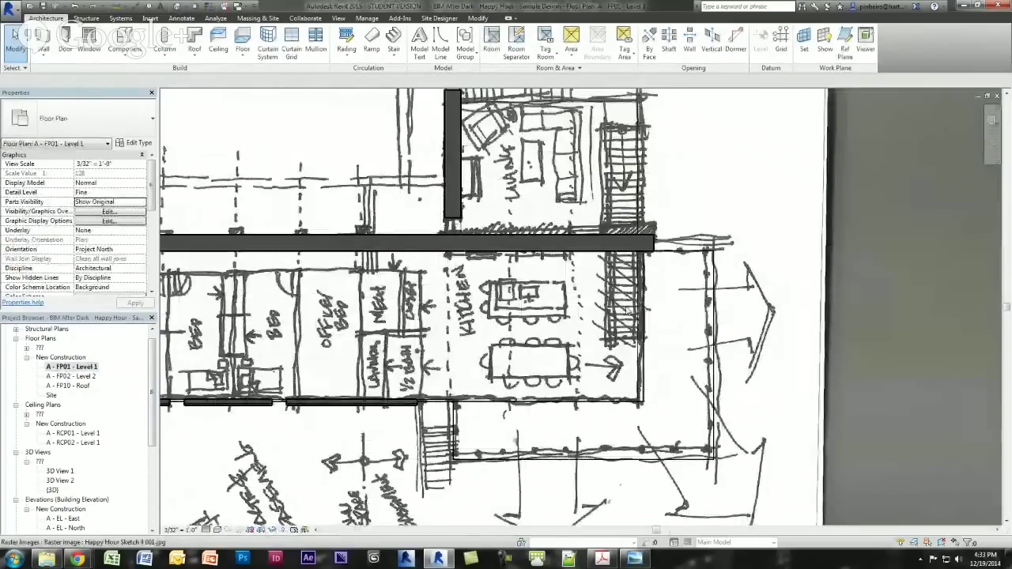
left_click(646, 348)
middle_click_drag(658, 261, 679, 383)
middle_click_drag(679, 308, 679, 210)
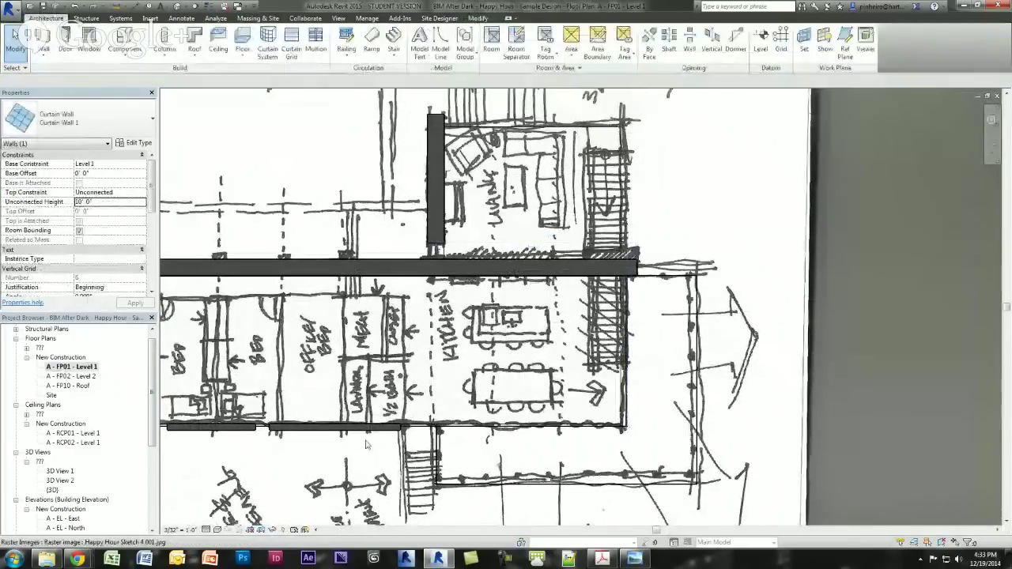
key("Escape")
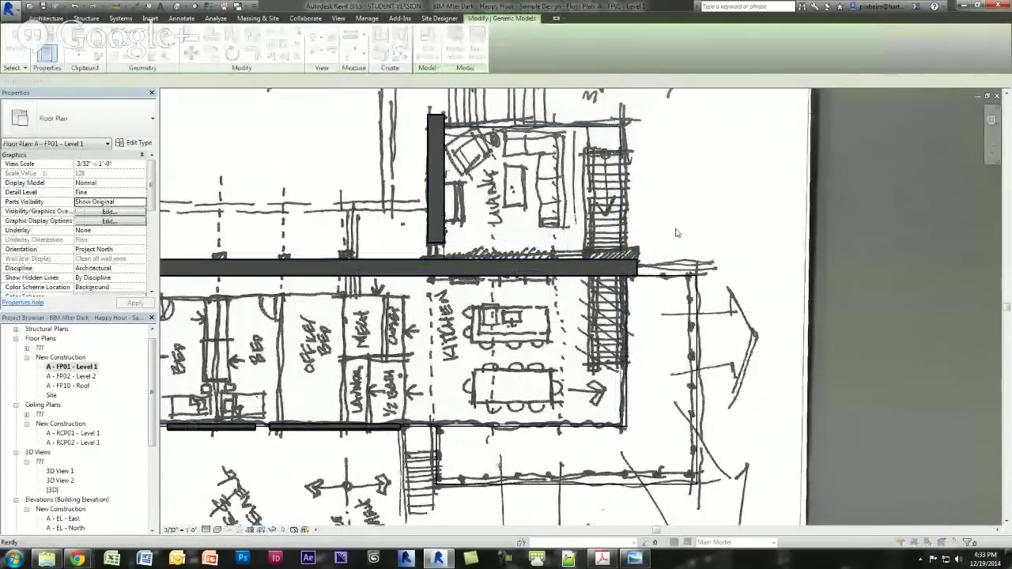
Use Create Similar (CS) to draw an L-shaped curtain wall from the stairs around the living-room corner
left_click(640, 249)
key("c")
key("s")
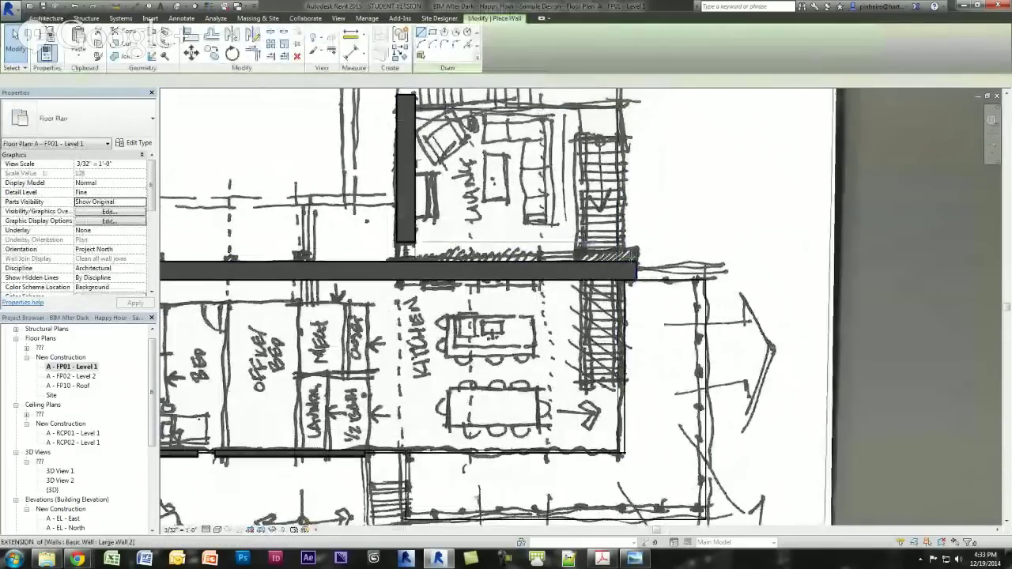
scroll(637, 261, "up", 2)
left_click(633, 257)
middle_click_drag(644, 169, 645, 208)
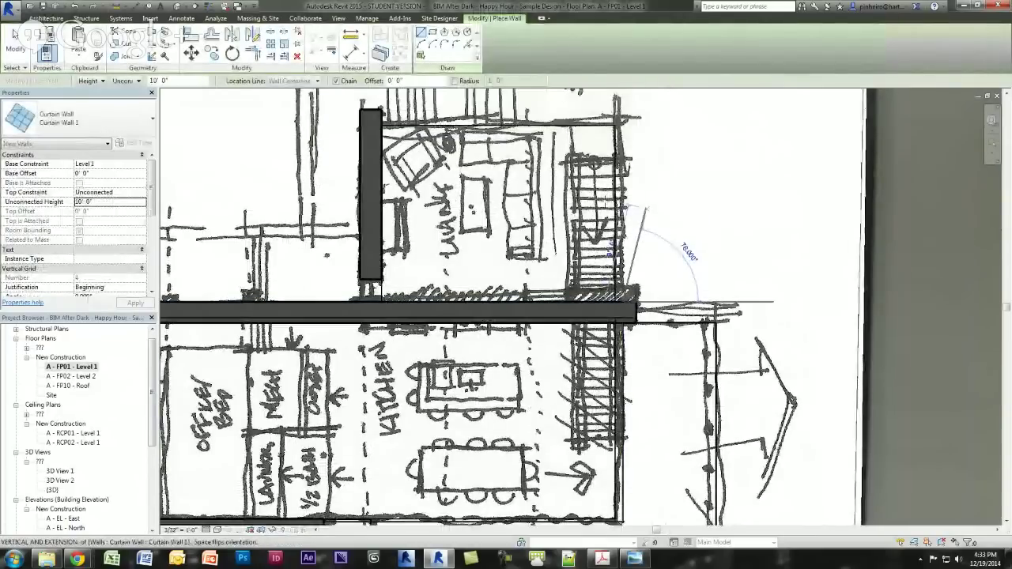
middle_click_drag(668, 243, 668, 393)
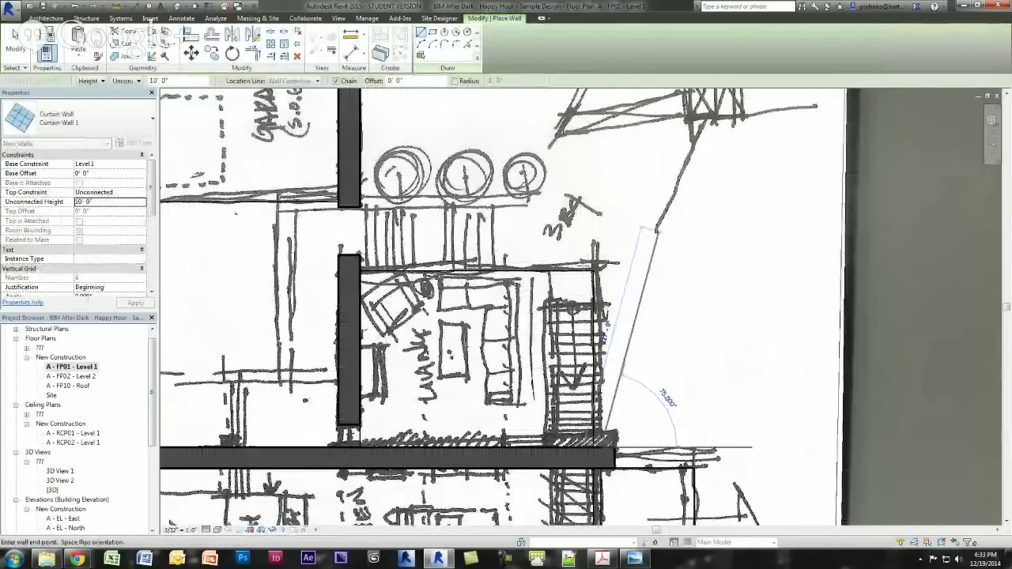
middle_click_drag(585, 217, 585, 265)
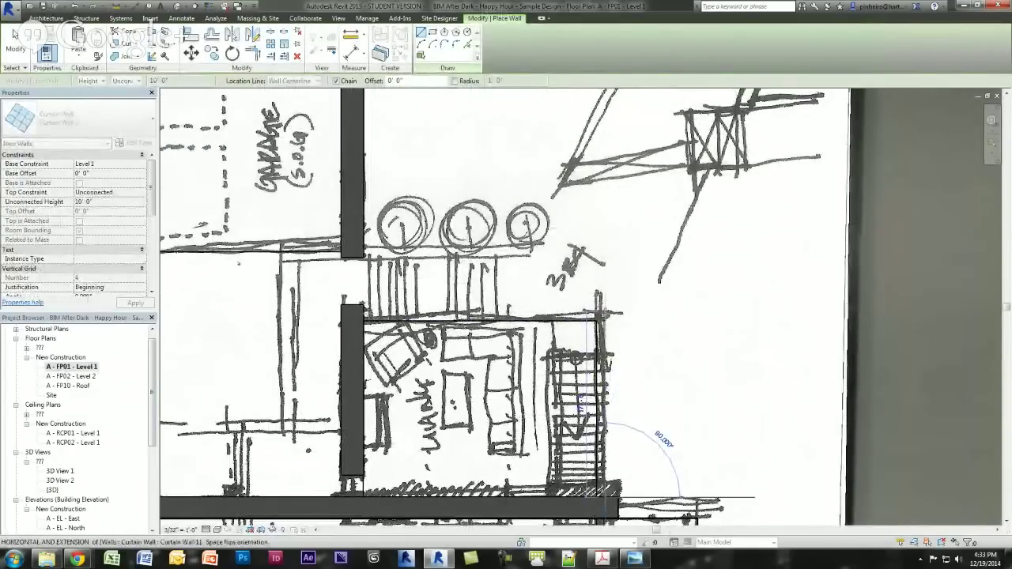
left_click(599, 315)
left_click(364, 314)
key("Escape")
key("Escape")
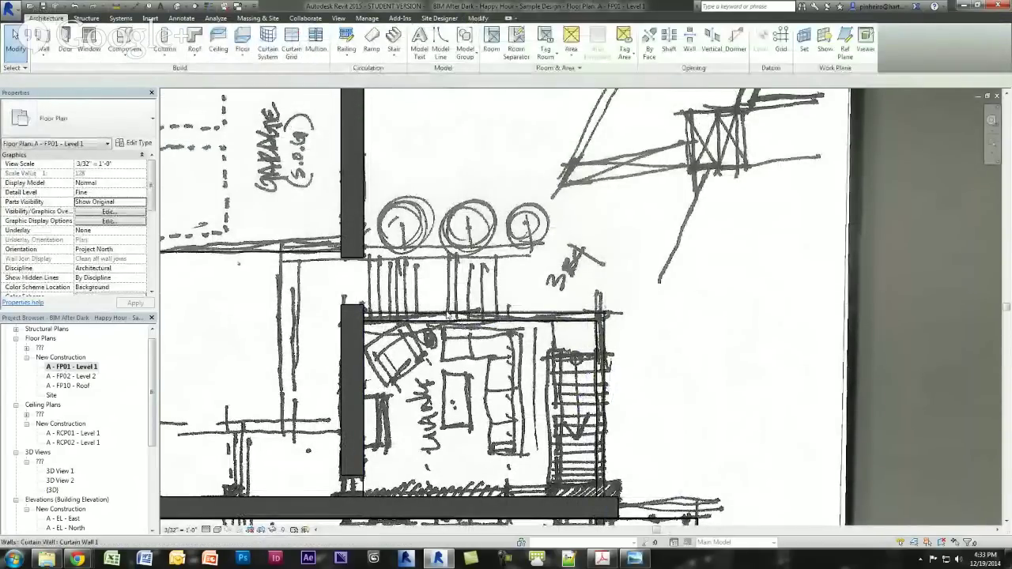
Inspect the new curtain wall and view it in the default 3D view
left_click(505, 315)
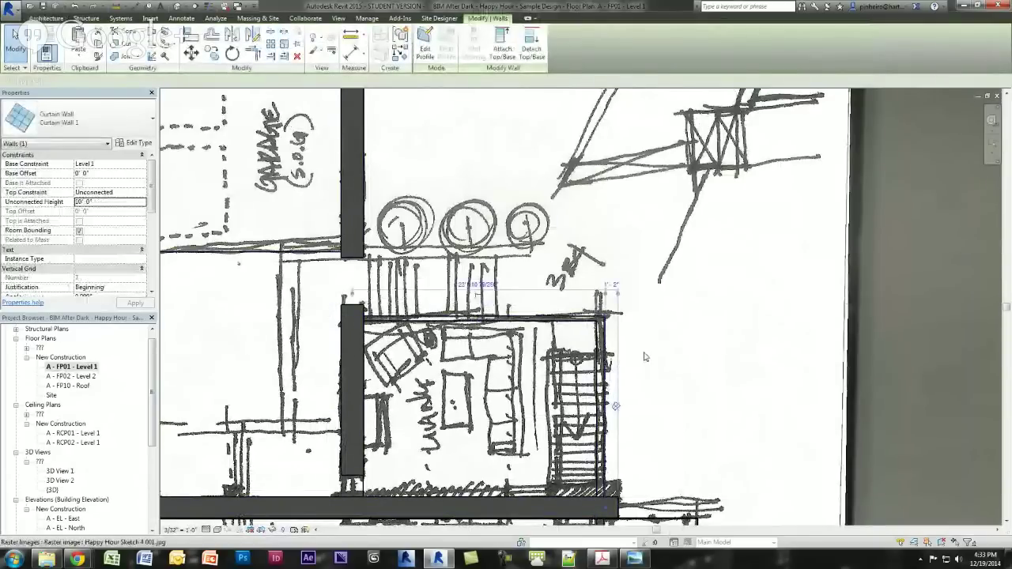
left_click(644, 357)
key("Escape")
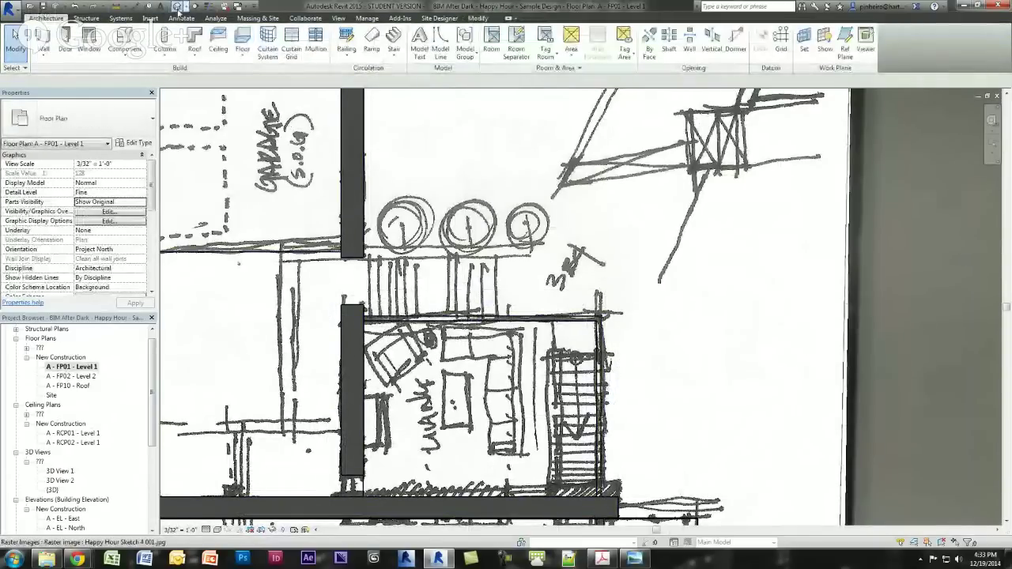
left_click(177, 6)
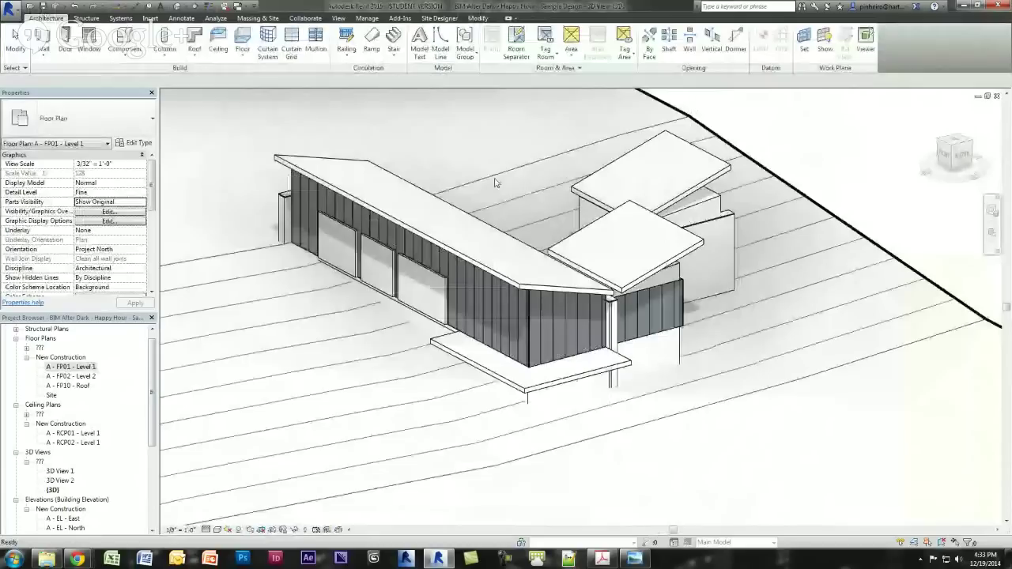
Change the right-hand curtain wall to the Exterior Generic - Siding wall type
left_click(683, 320)
scroll(664, 313, "up", 5)
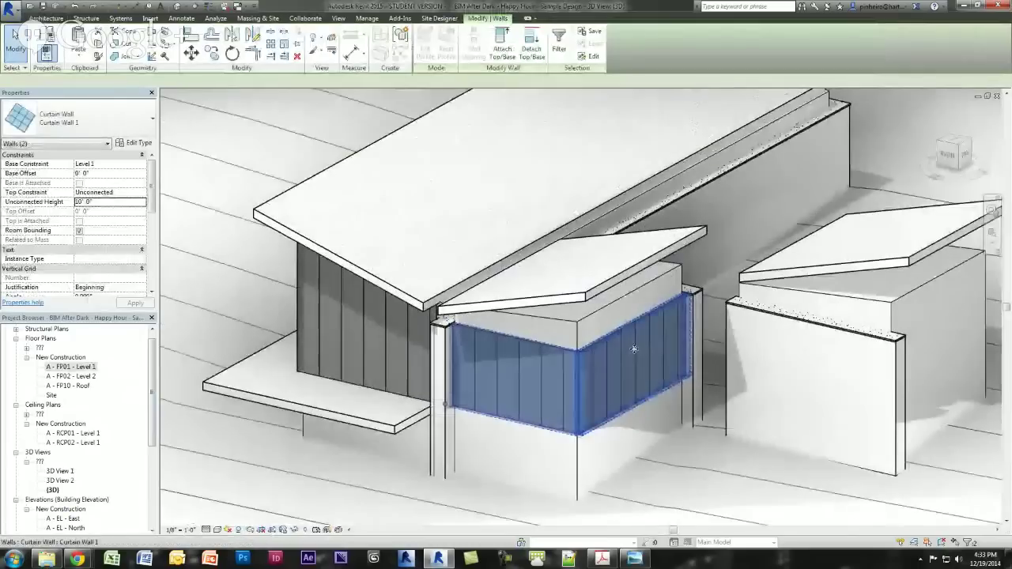
key("Escape")
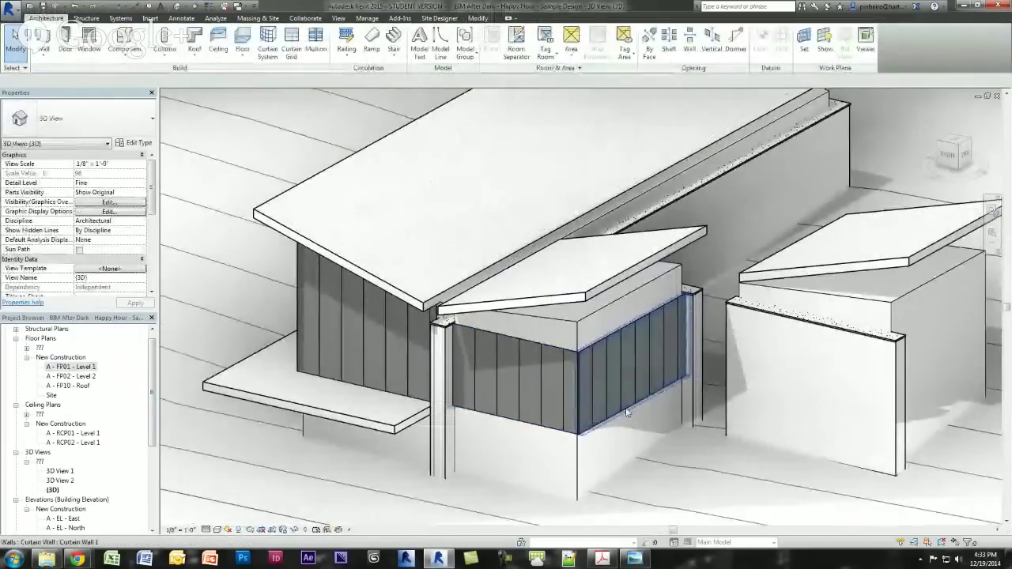
left_click(627, 412)
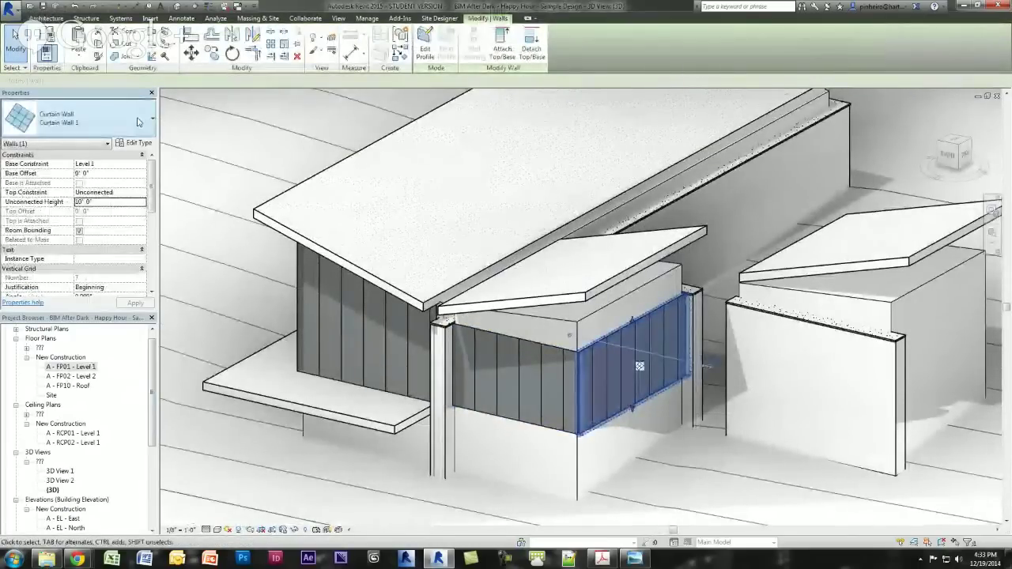
left_click(87, 118)
scroll(202, 269, "up", 10)
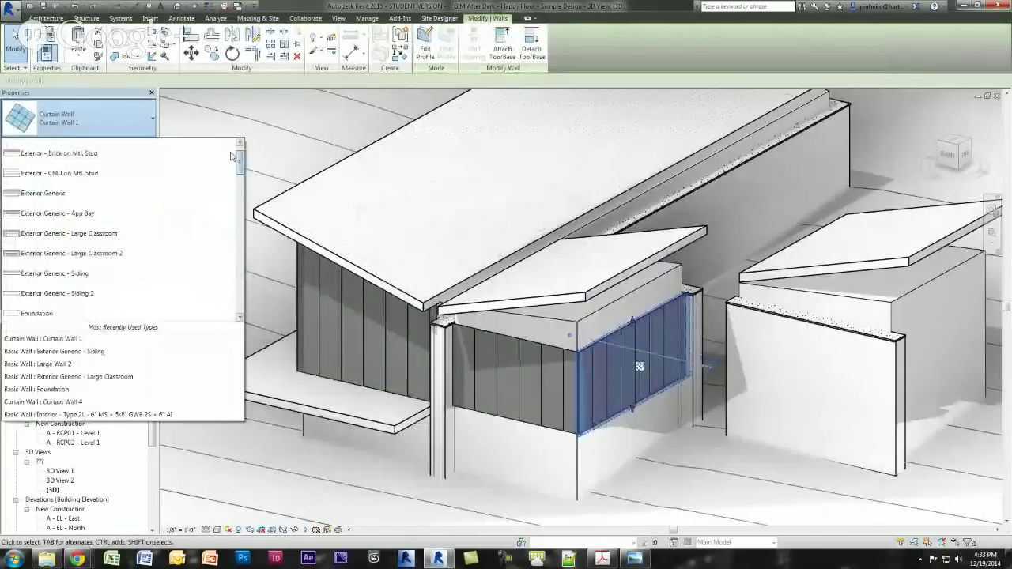
left_click(138, 276)
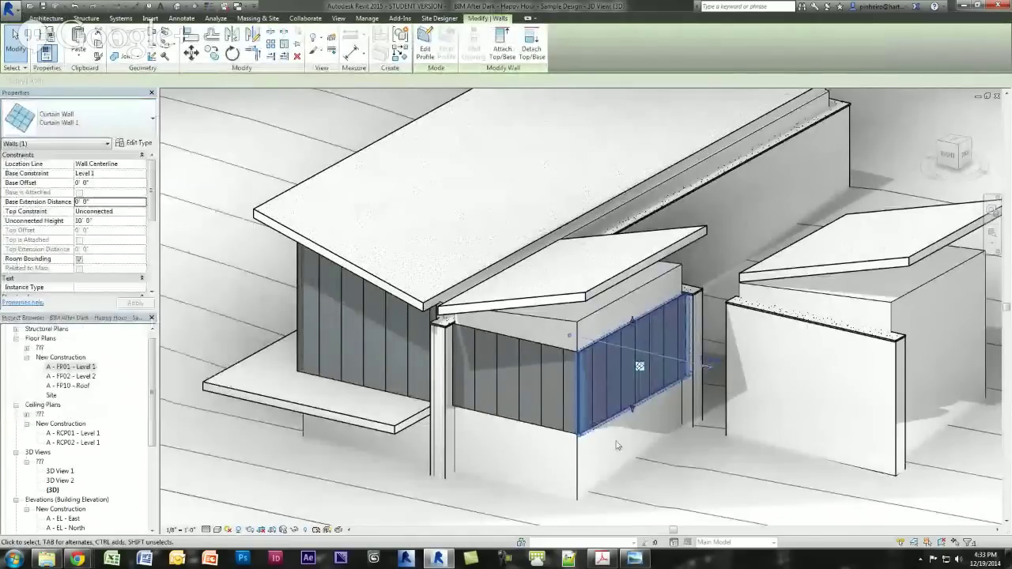
left_click(619, 410)
Attach the front curtain wall's top to the roof above, then reopen the Level 1 plan
left_click(586, 357)
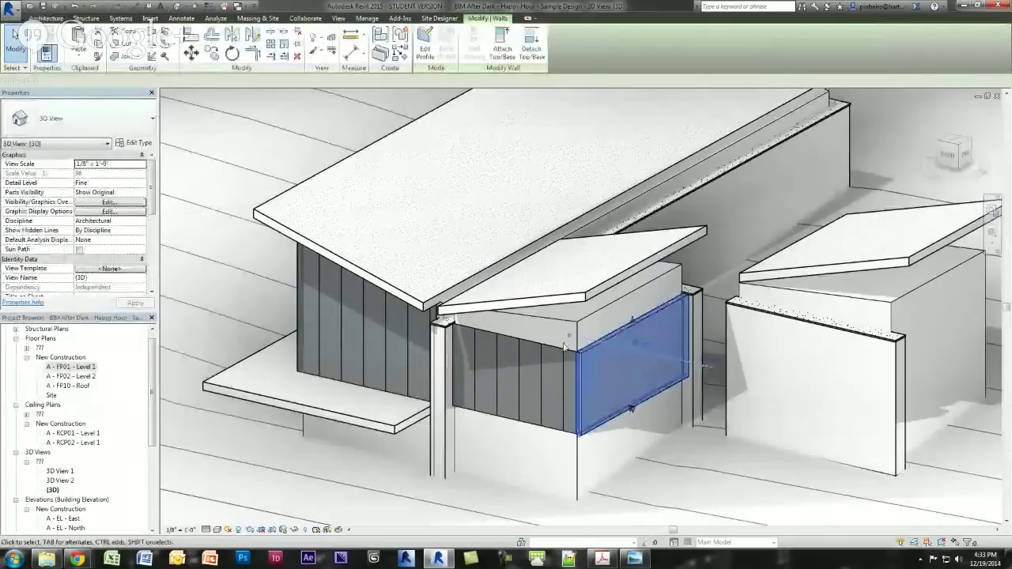
left_click(559, 346)
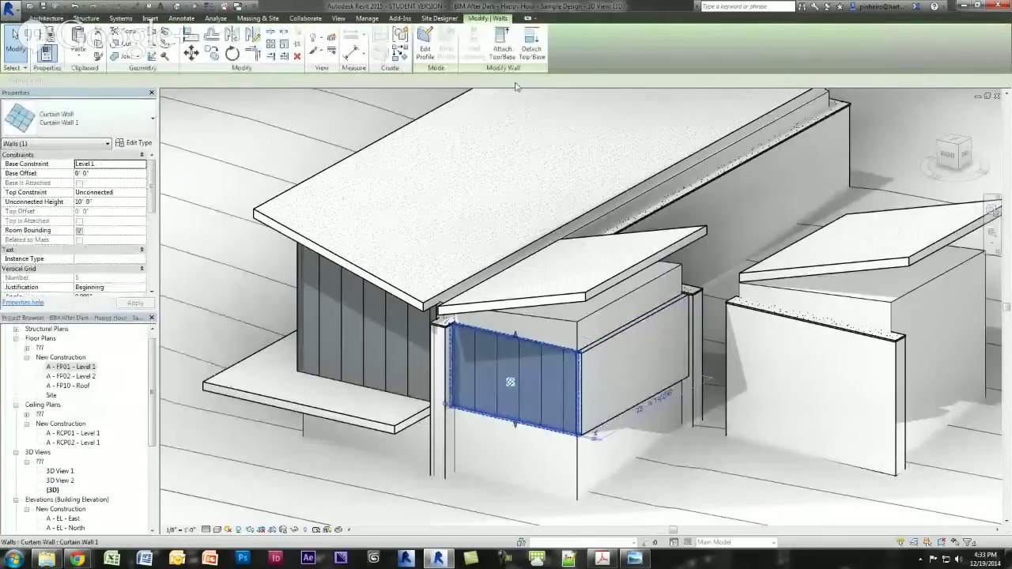
left_click(503, 43)
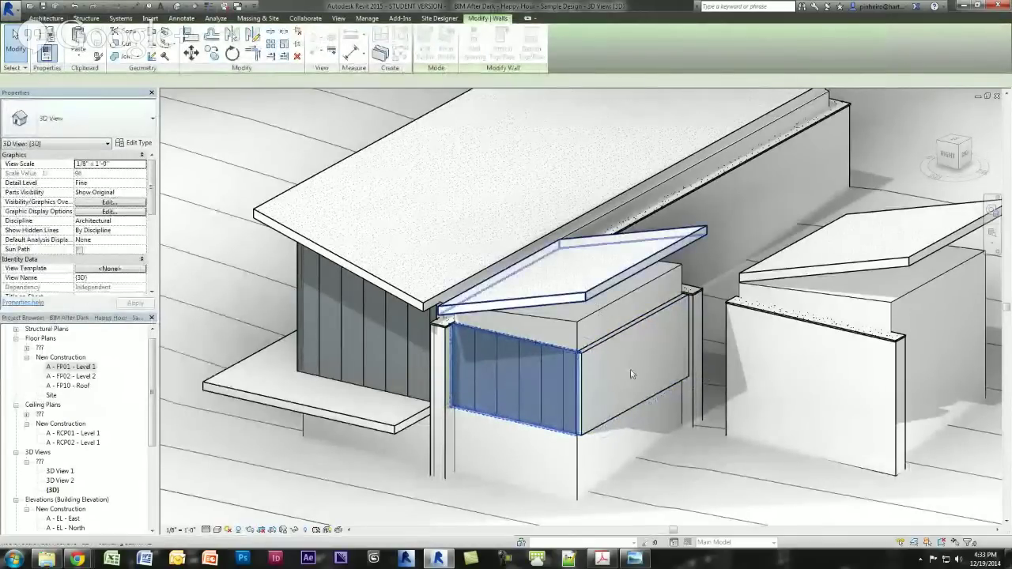
left_click(595, 301)
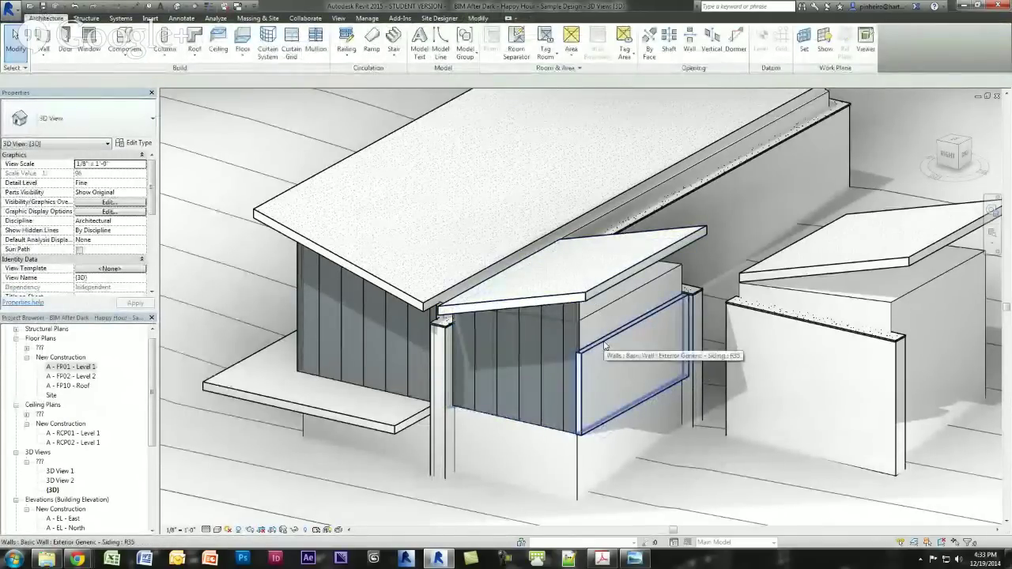
left_click(604, 345)
double_click(71, 366)
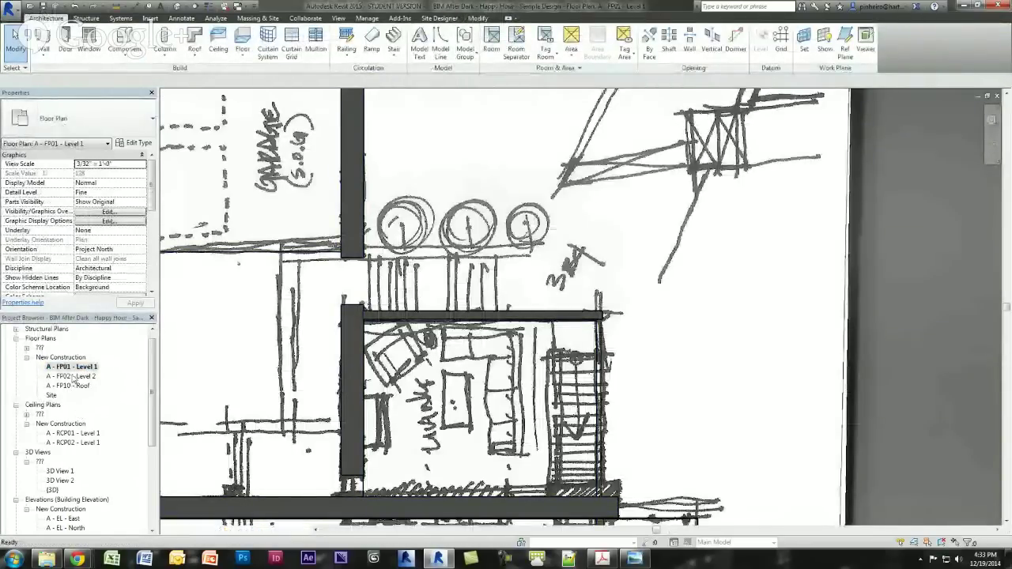
On the Level 2 plan, draw a curtain wall along the room's top edge
double_click(71, 377)
middle_click_drag(694, 380, 682, 321)
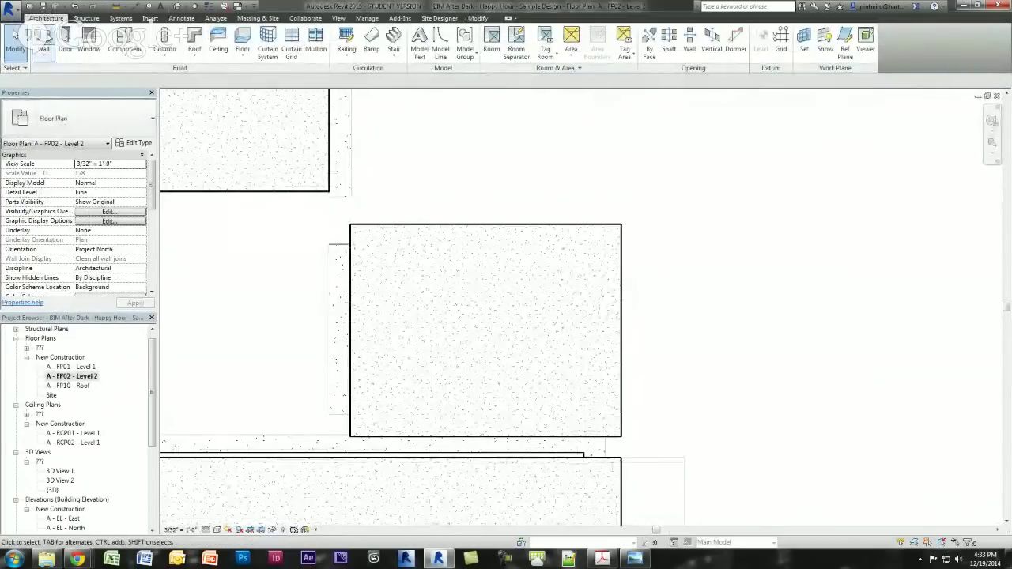
left_click(43, 39)
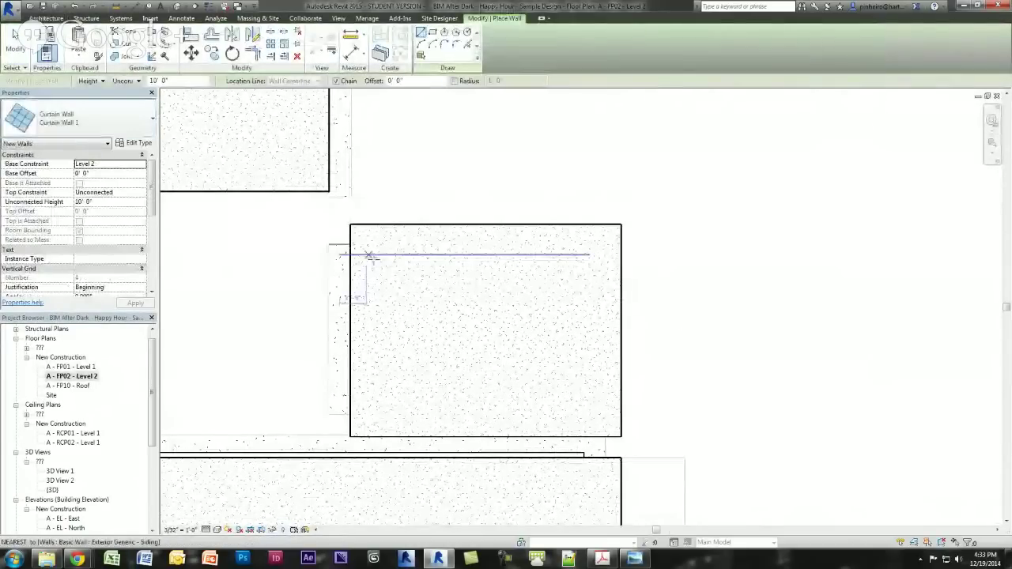
left_click(349, 256)
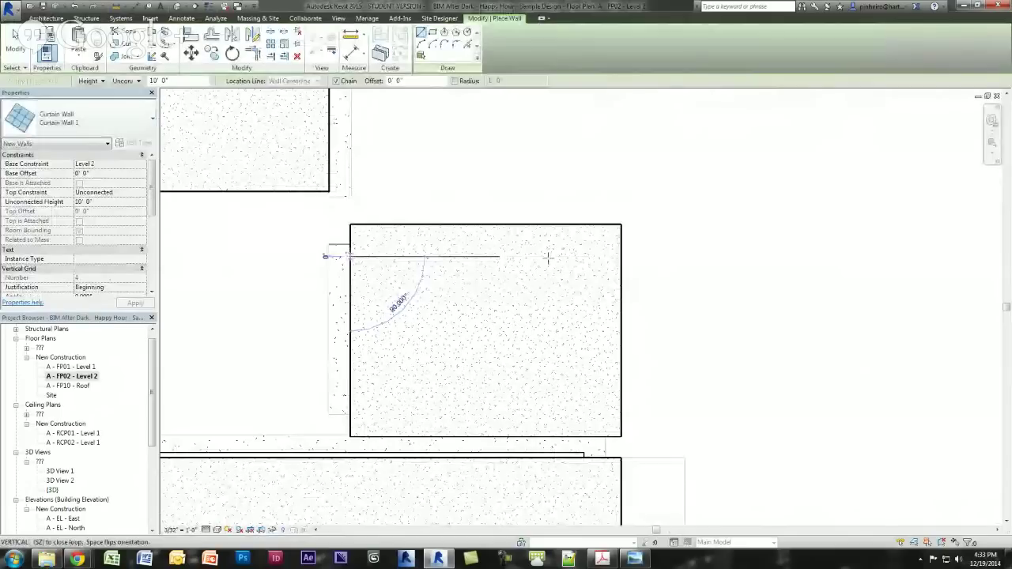
left_click(590, 255)
key("Escape")
key("Escape")
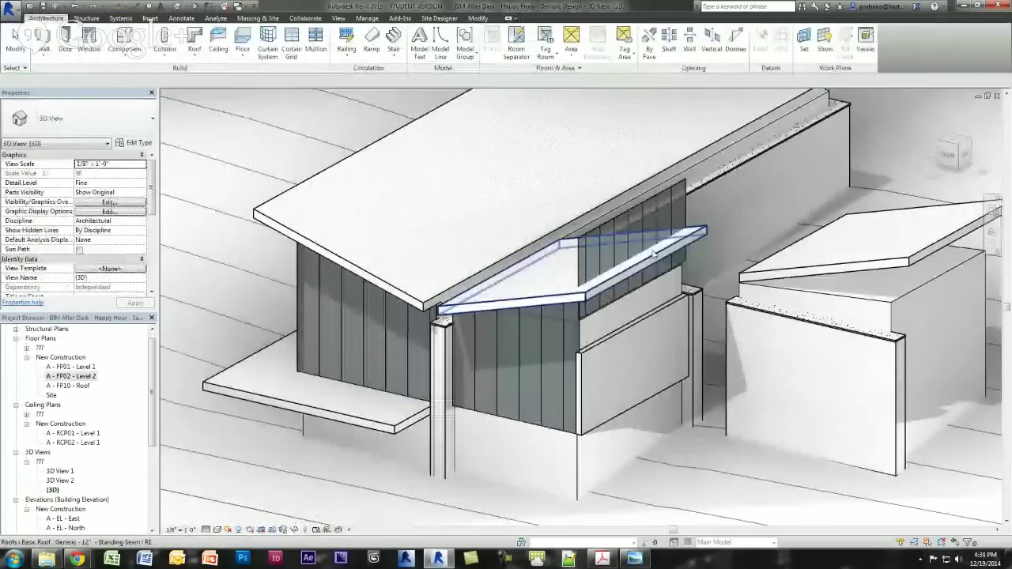
Lower the new curtain wall's base to the lower wall and attach its top to the overhang roof
left_click(599, 225)
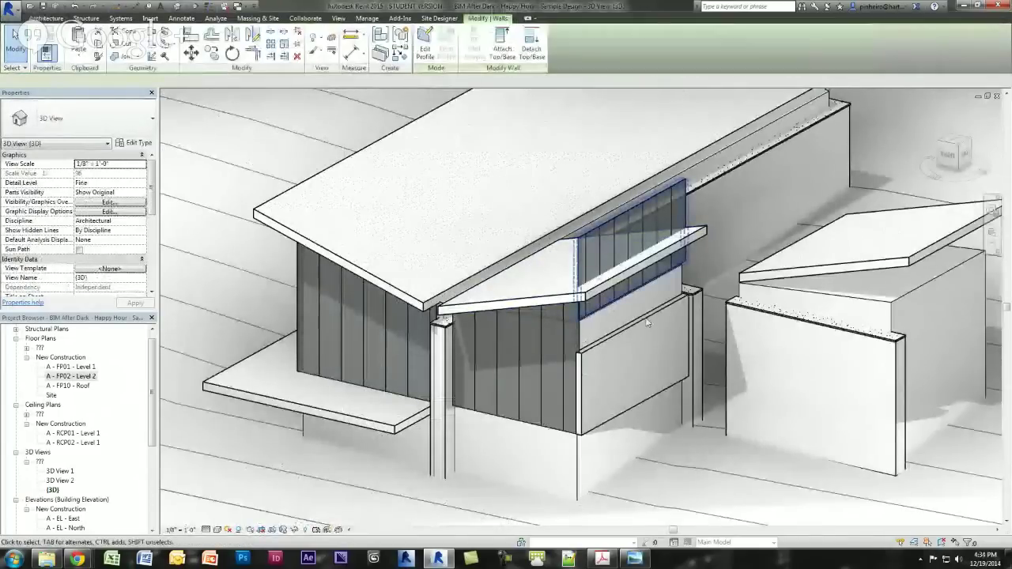
scroll(622, 278, "up", 3)
left_click_drag(622, 279, 621, 336)
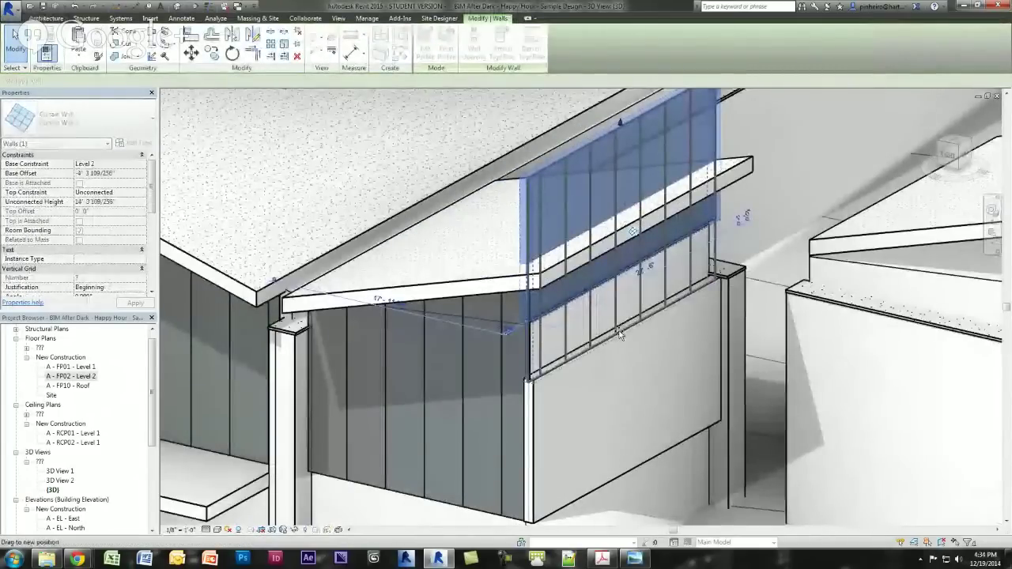
key("Escape")
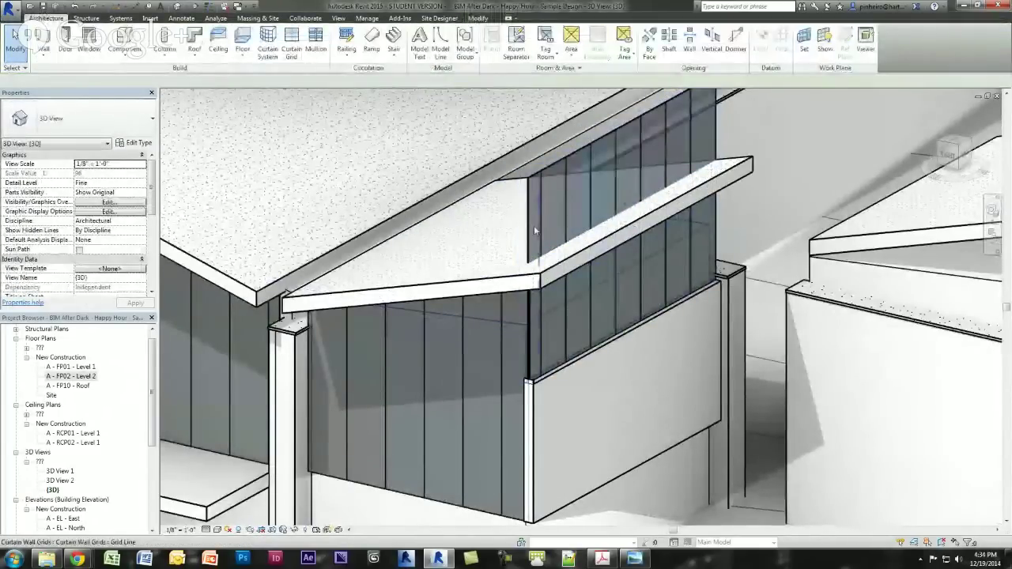
left_click(534, 225)
left_click(508, 30)
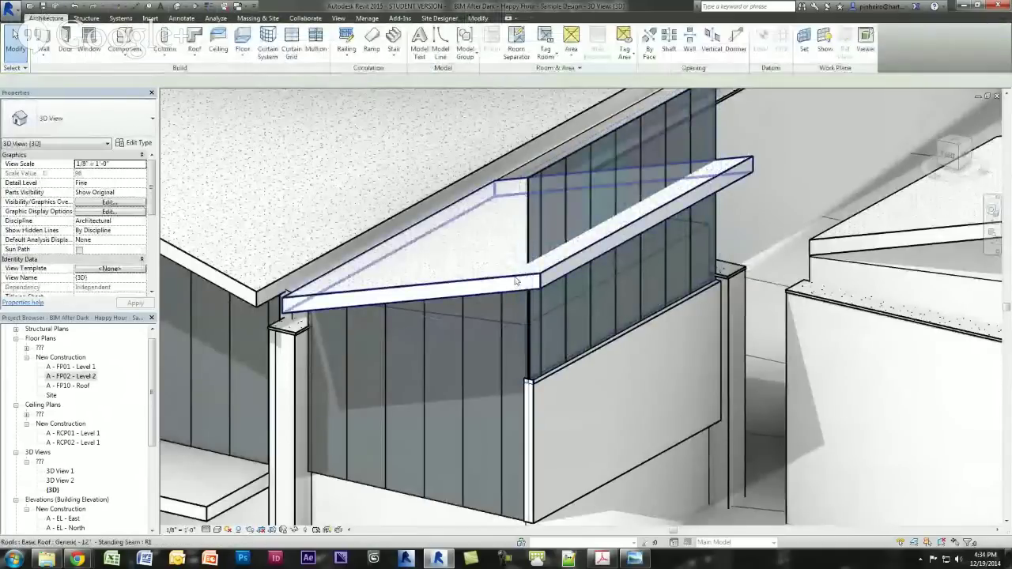
left_click(530, 230)
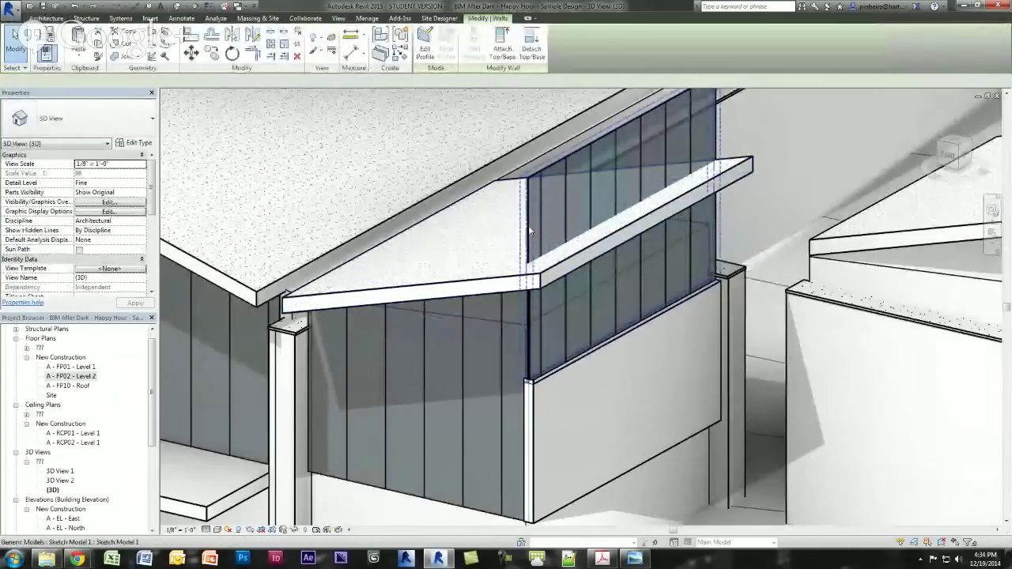
left_click(514, 281)
key("Escape")
middle_click_drag(515, 280, 679, 427, "shift")
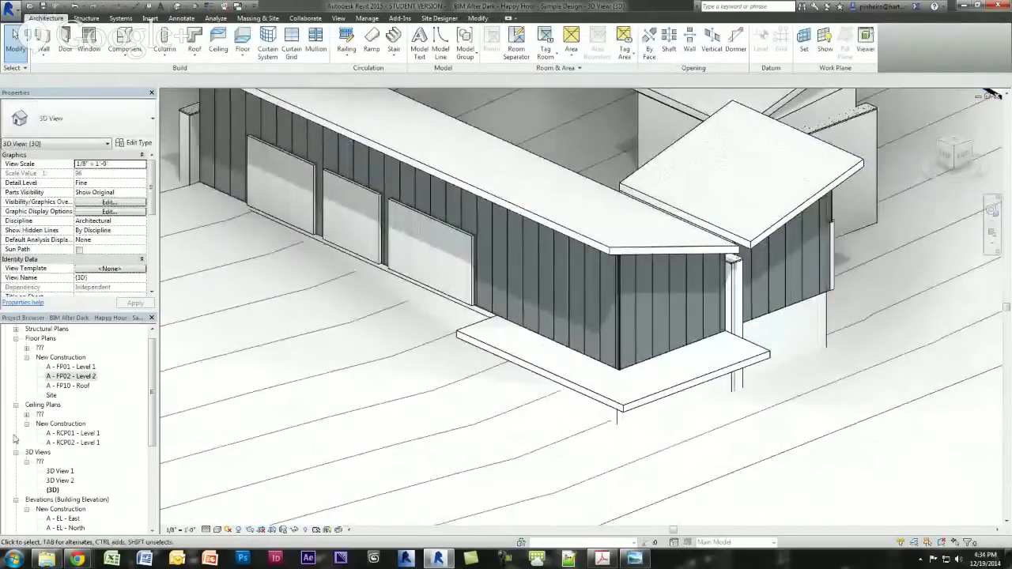
Open the South elevation and centre the south facade in the view
double_click(65, 367)
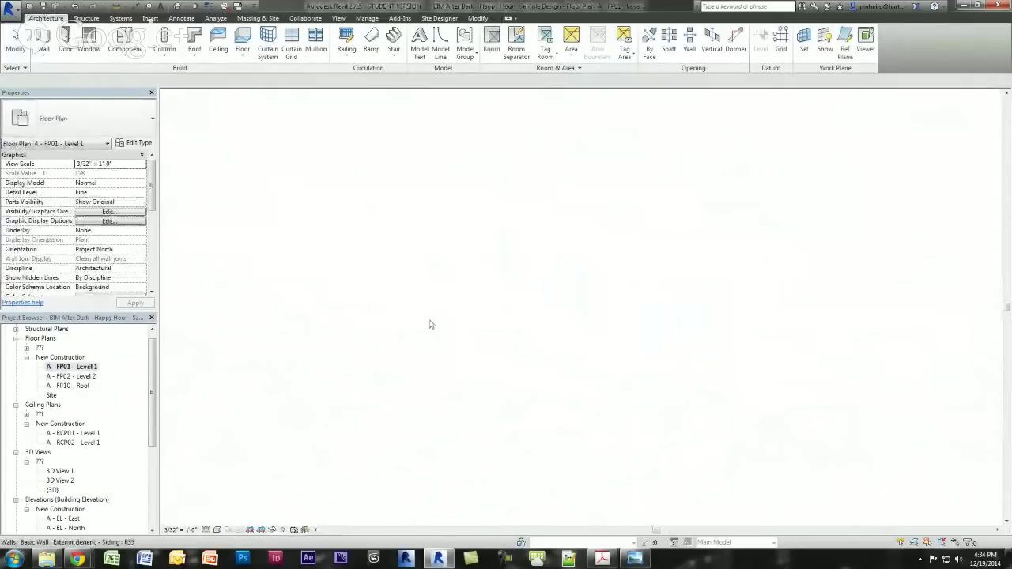
scroll(610, 282, "down", 5)
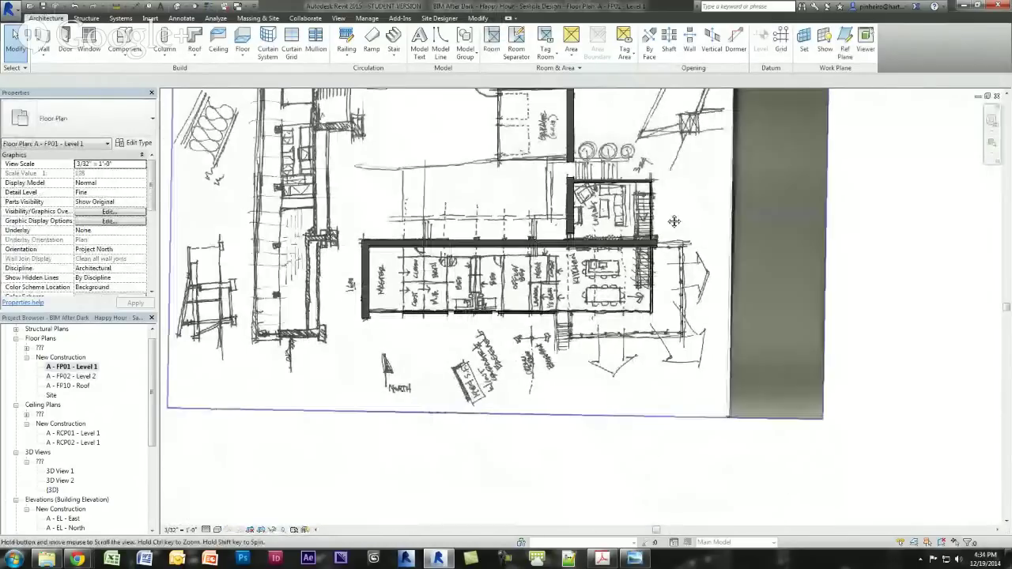
middle_click_drag(506, 395, 486, 401)
scroll(486, 401, "down", 4)
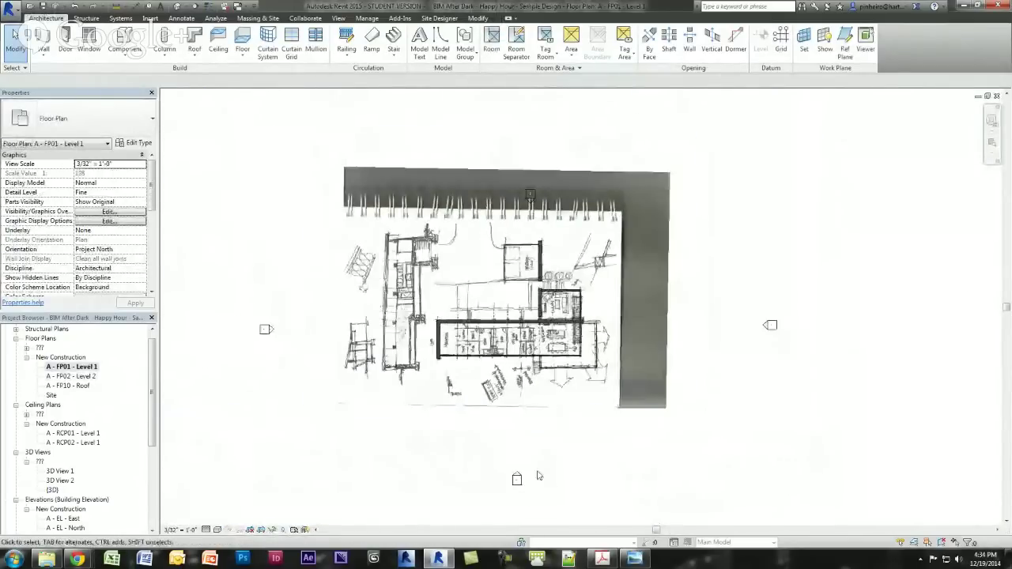
double_click(514, 477)
scroll(578, 372, "down", 3)
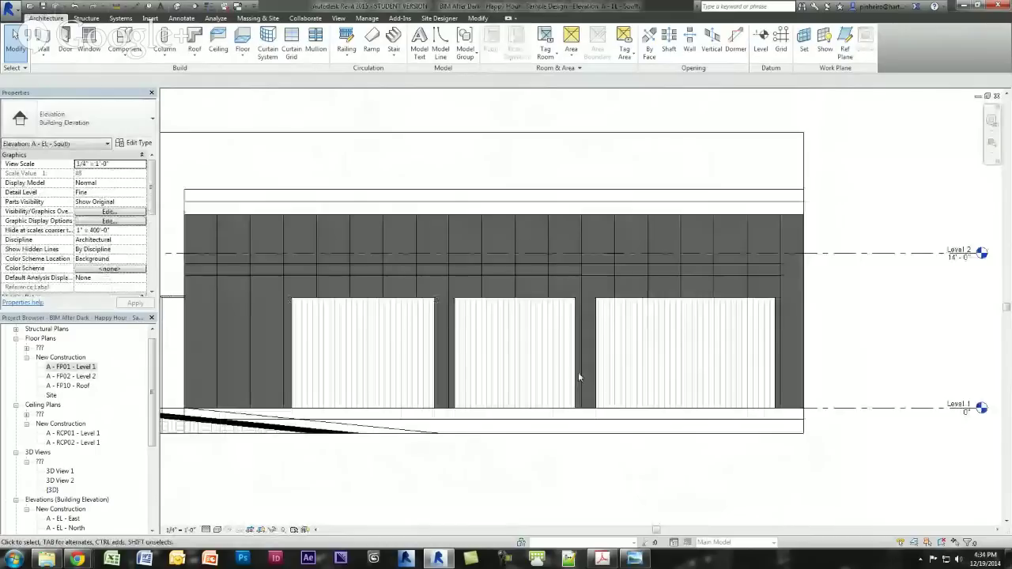
left_click(750, 367)
middle_click_drag(754, 366, 933, 315)
scroll(888, 309, "down", 5)
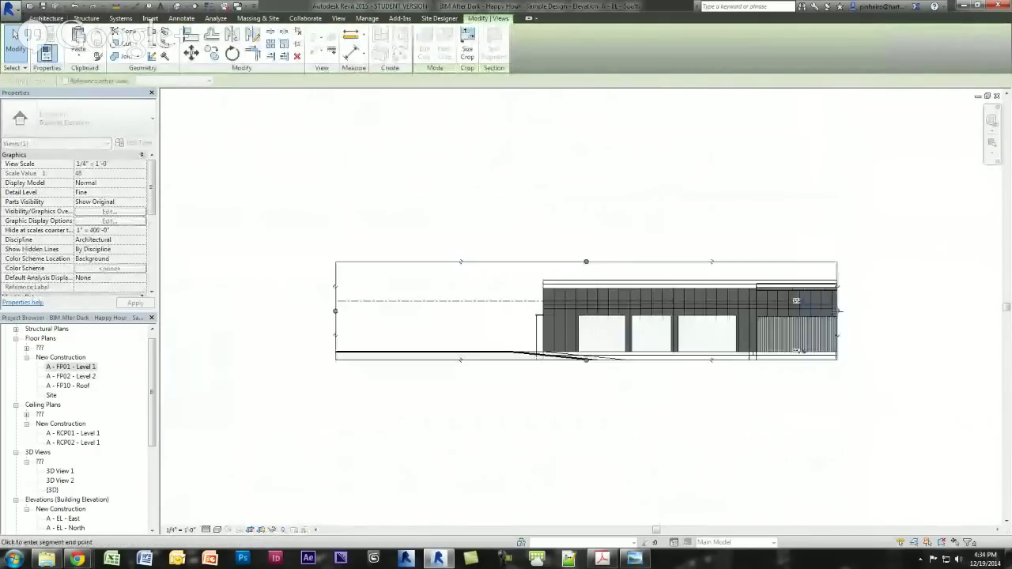
middle_click_drag(866, 386, 663, 393)
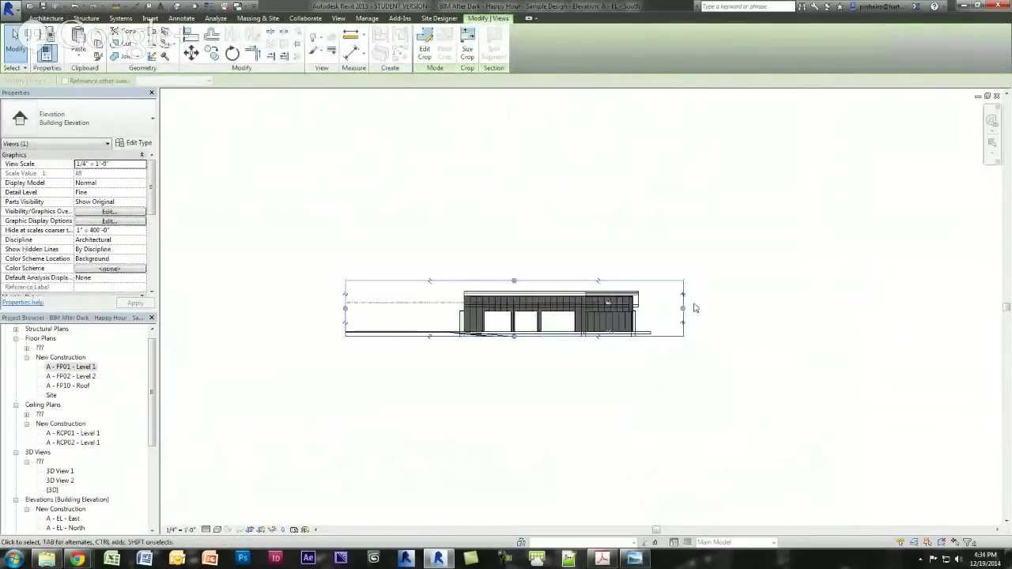
scroll(694, 308, "up", 3)
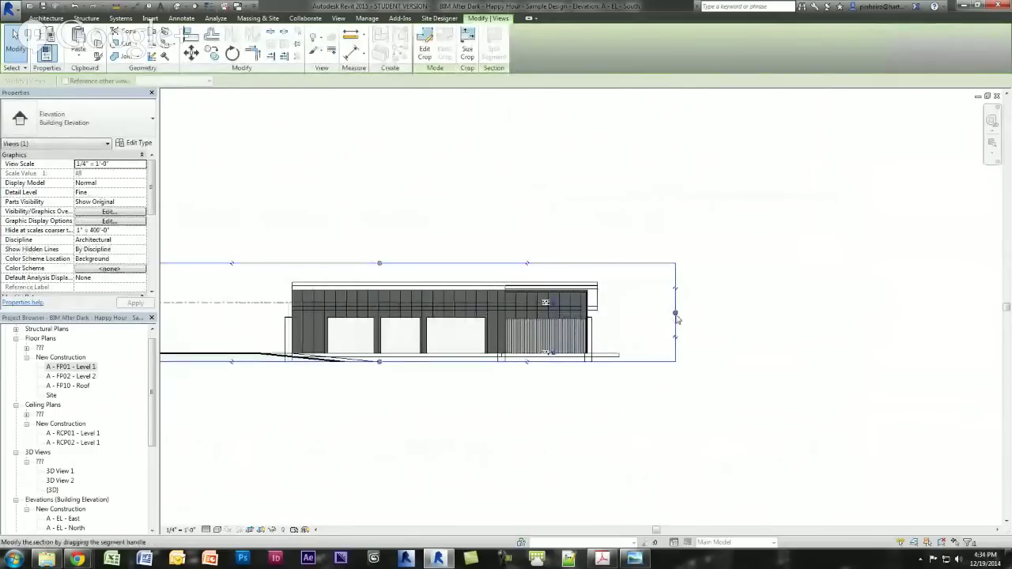
key("Escape")
scroll(541, 325, "up", 5)
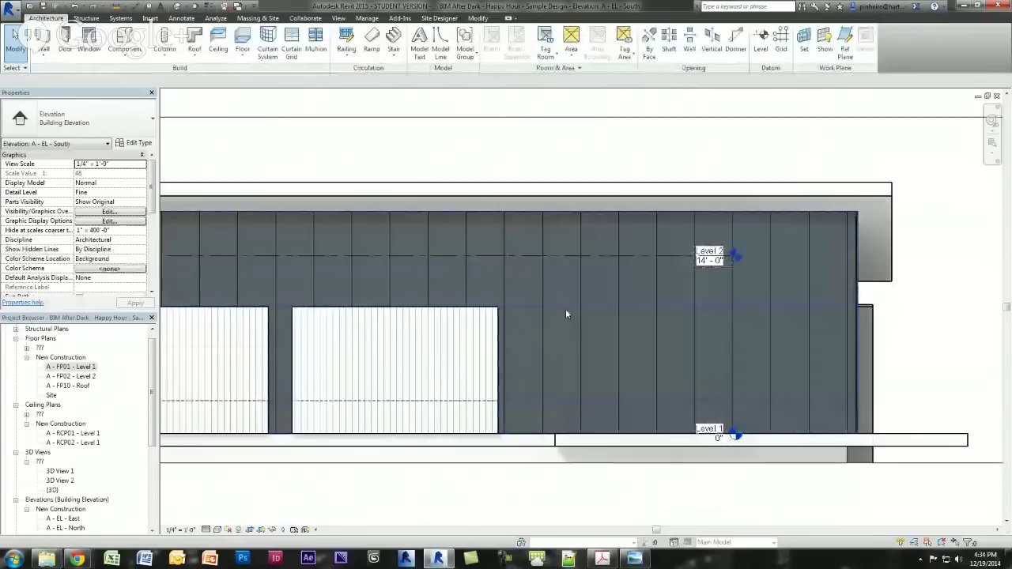
Review and confirm the type settings of the garage facade curtain wall
left_click(537, 437)
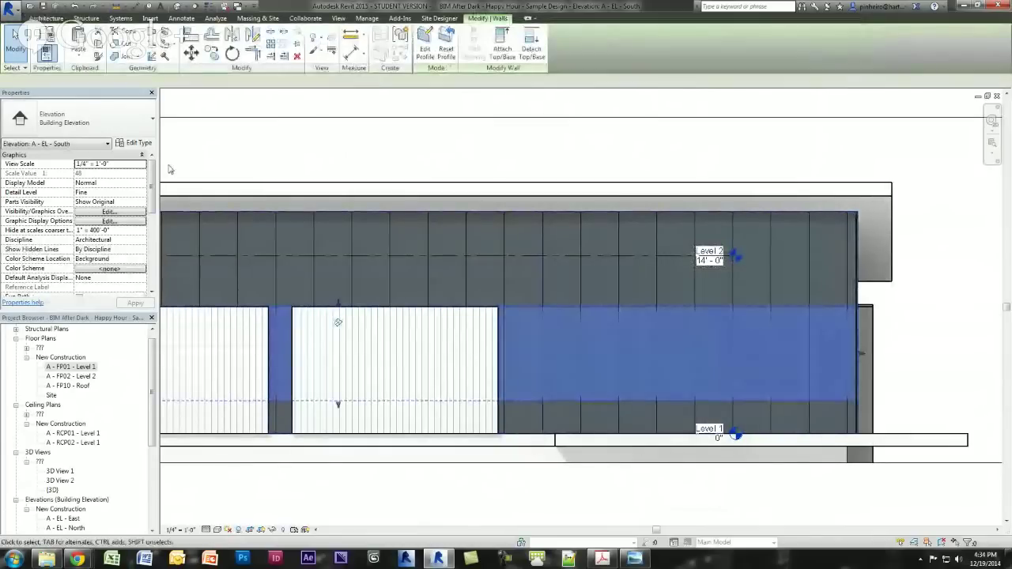
left_click(140, 147)
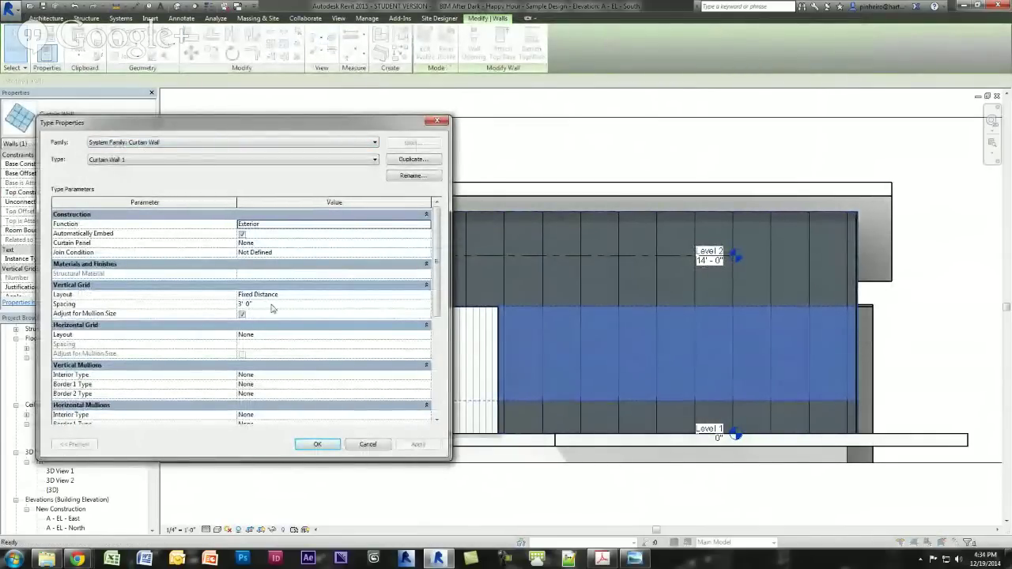
left_click(319, 443)
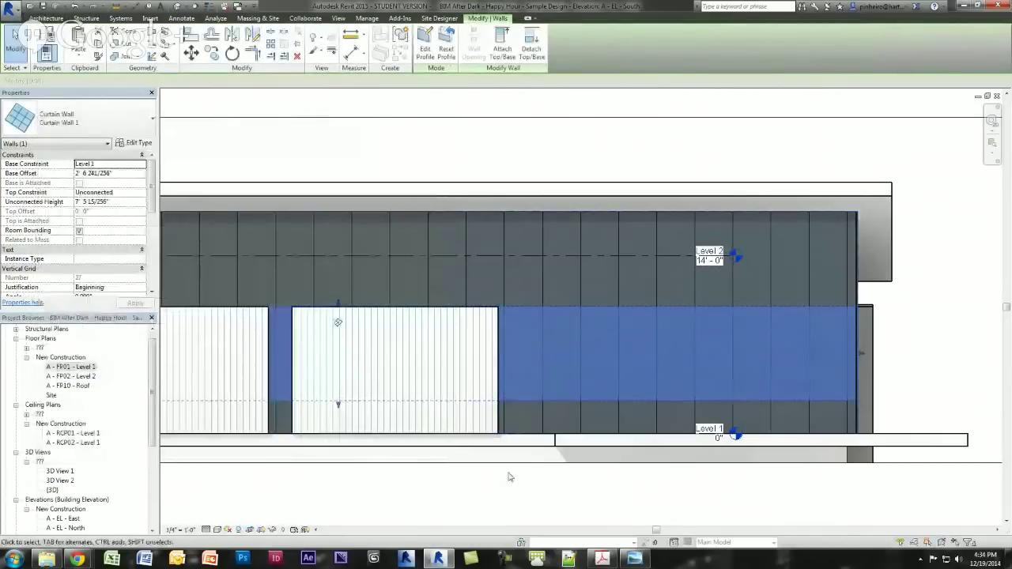
left_click(510, 477)
Add a horizontal curtain grid line across the south curtain wall
left_click(291, 43)
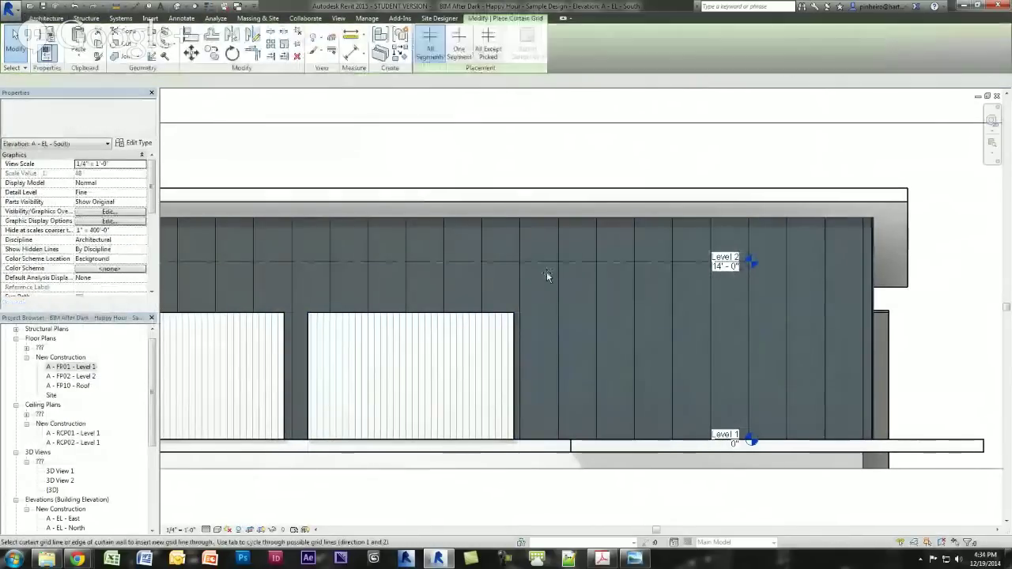
scroll(522, 317, "up", 3)
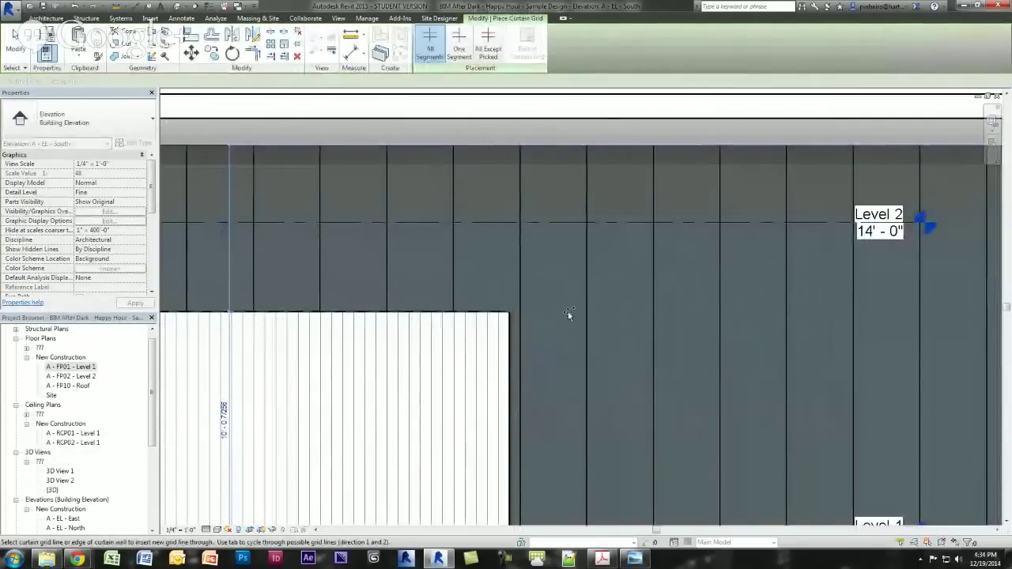
left_click(521, 260)
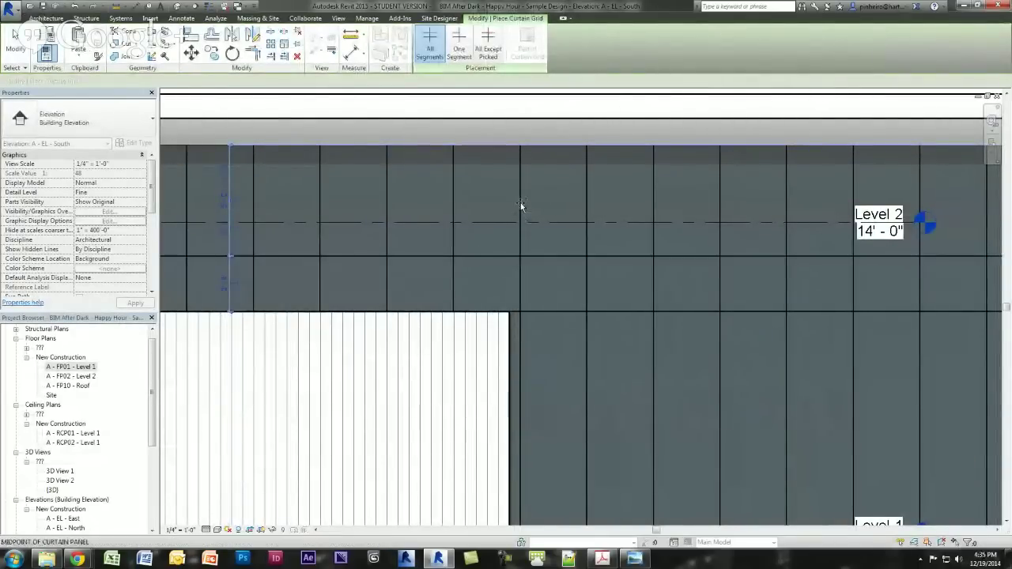
scroll(570, 292, "down", 3)
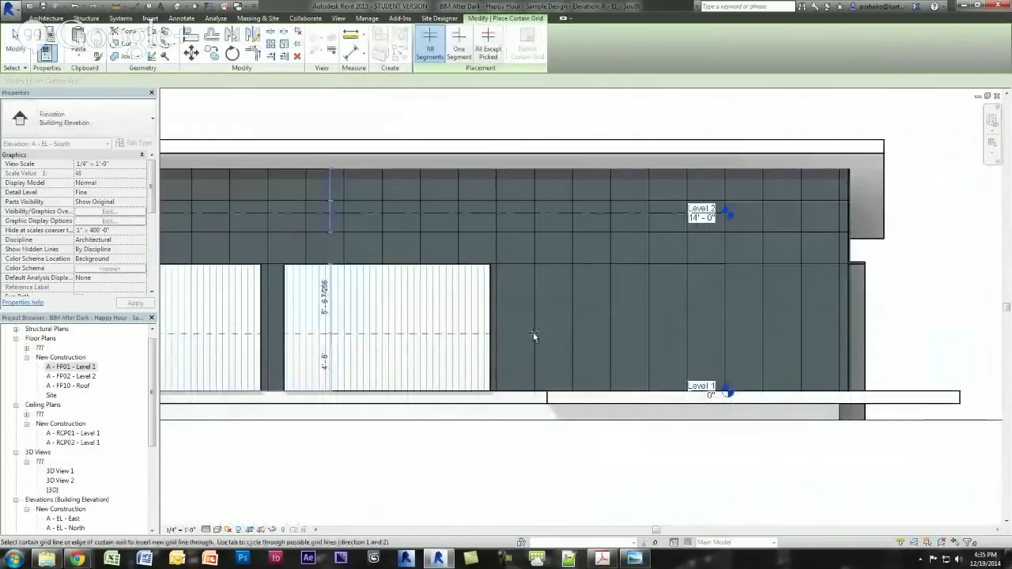
scroll(535, 348, "down", 3)
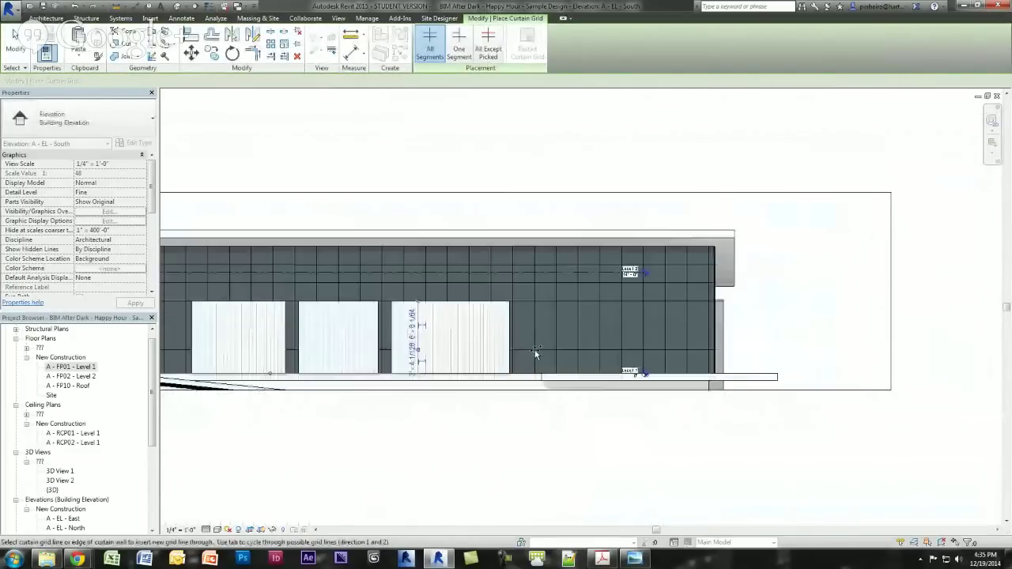
Exit grid placement and switch to the default {3D} view with 3D
key("Escape")
key("3")
key("d")
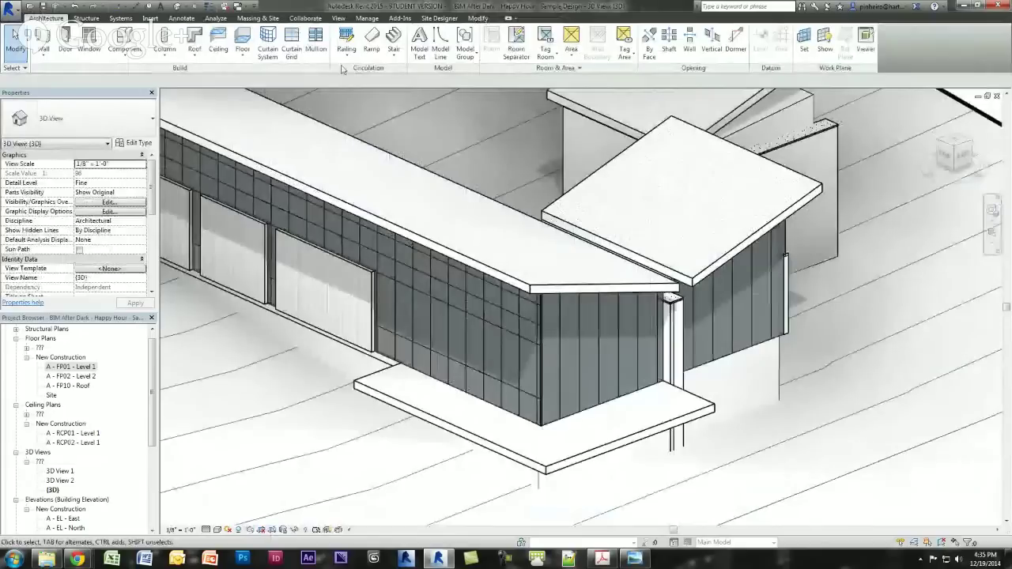
Try adding a curtain grid line to the short corner curtain wall face
left_click(319, 48)
key("Escape")
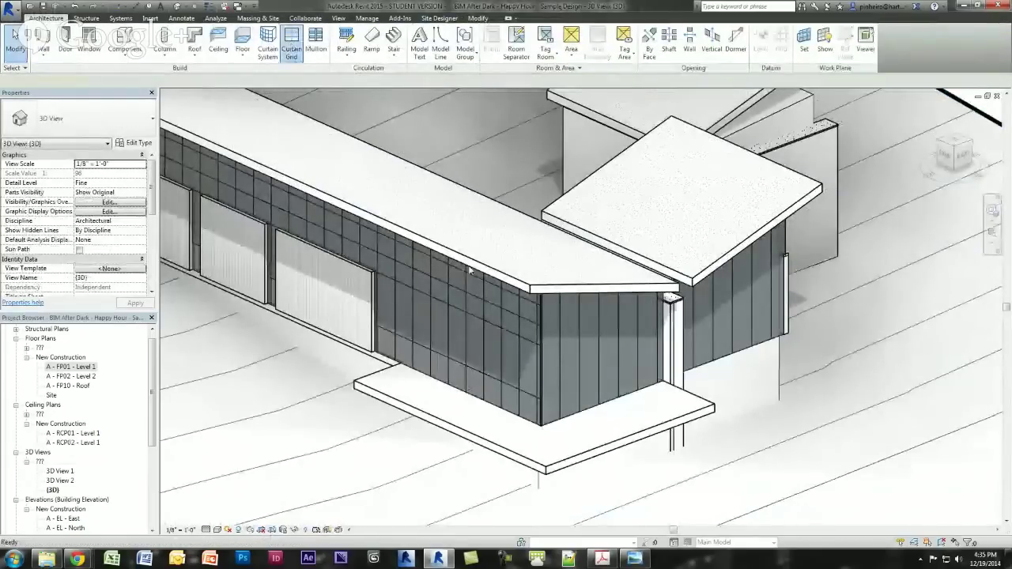
left_click(292, 48)
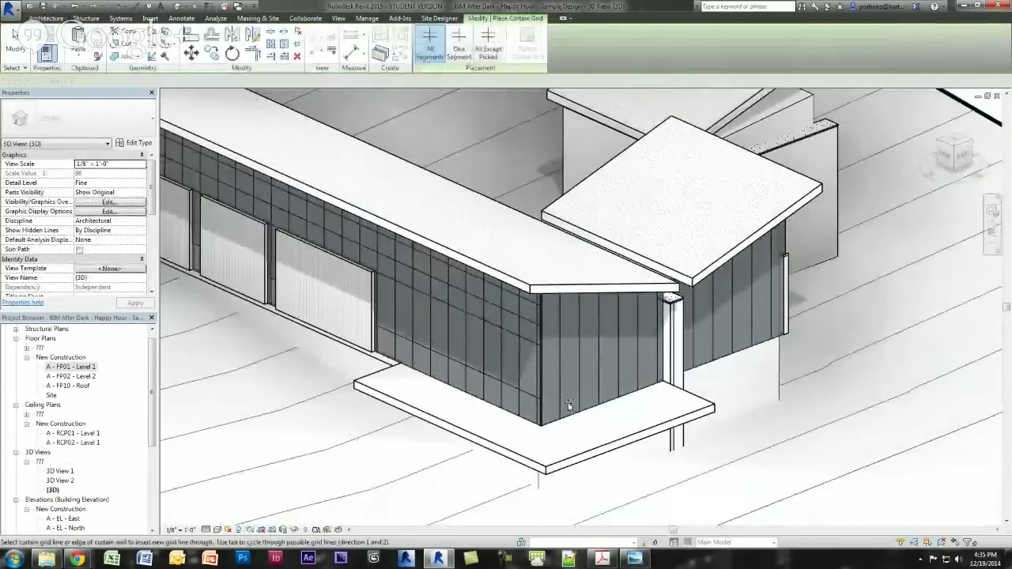
left_click(560, 320)
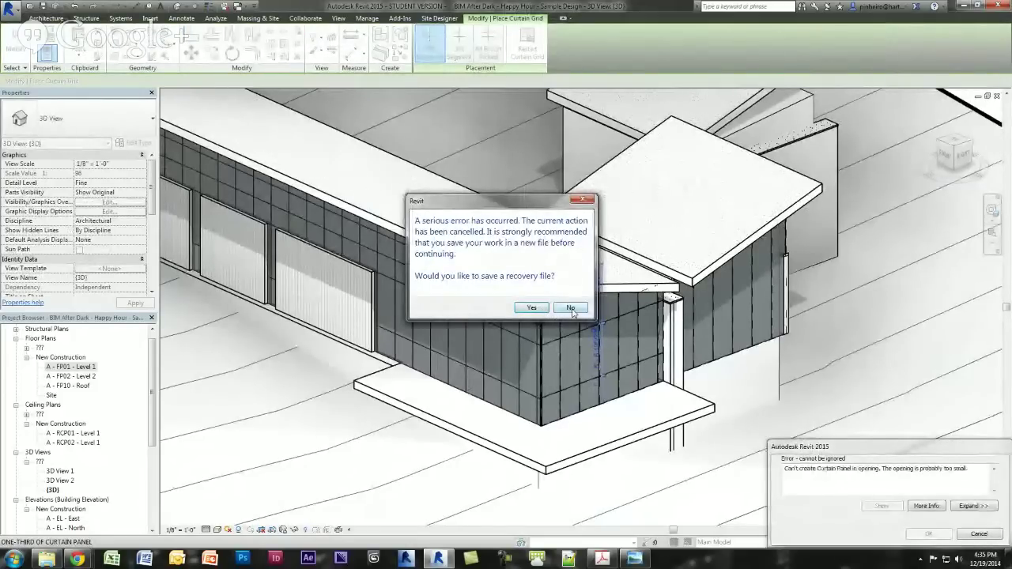
left_click(800, 445)
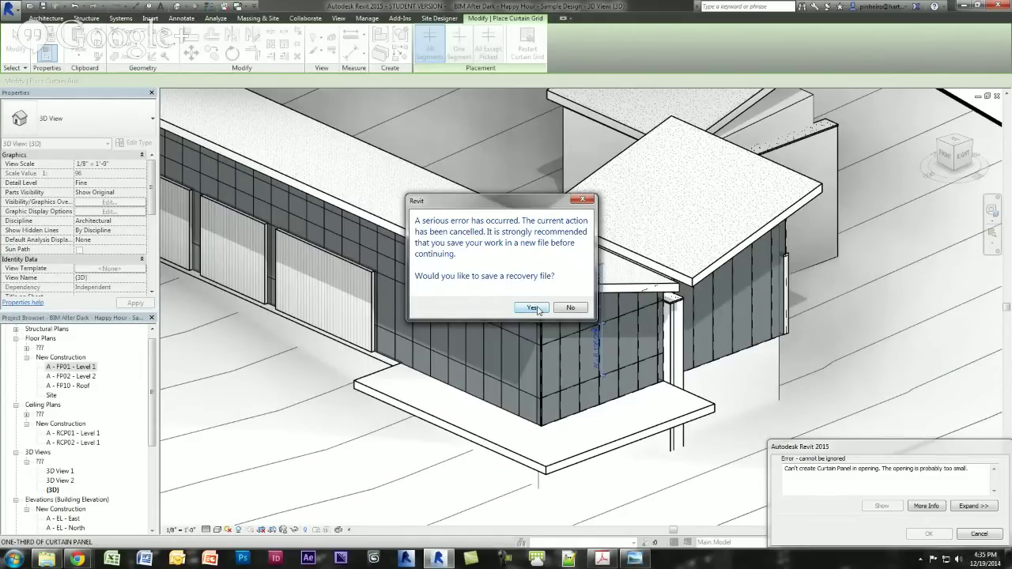
Accept the error prompt and save the recovery copy as Sample Design(Recovery)
left_click(532, 307)
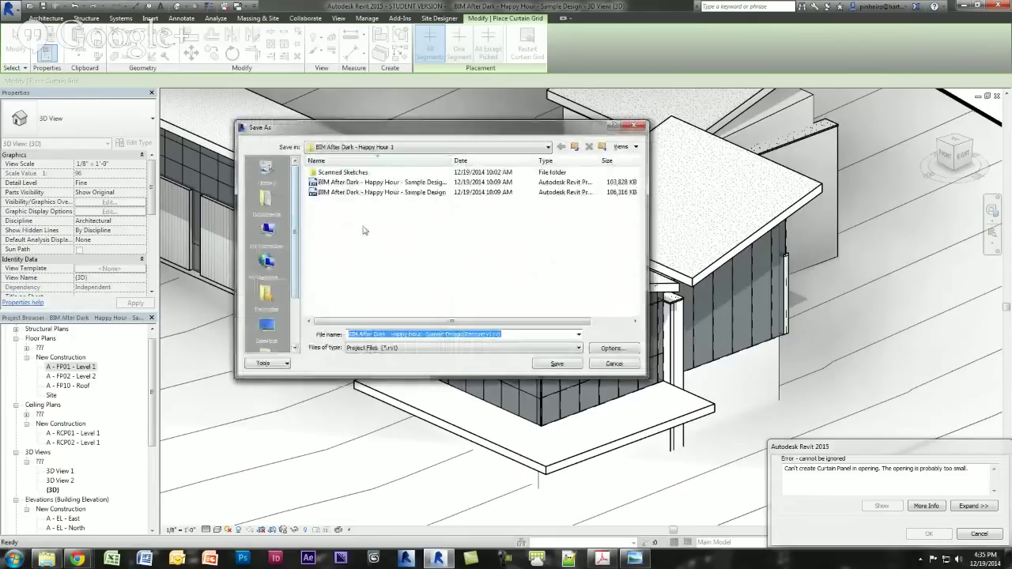
key("End")
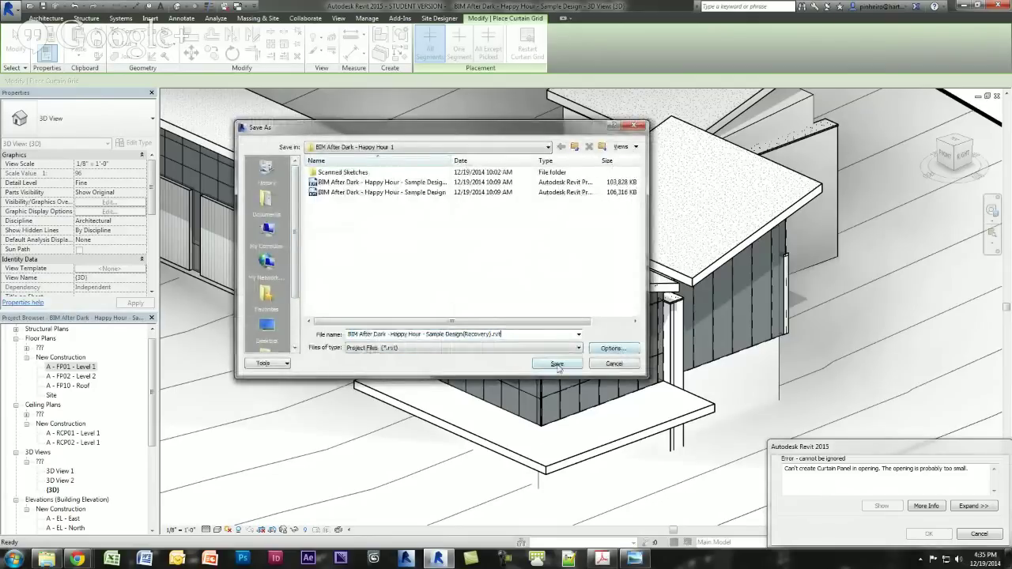
left_click(557, 365)
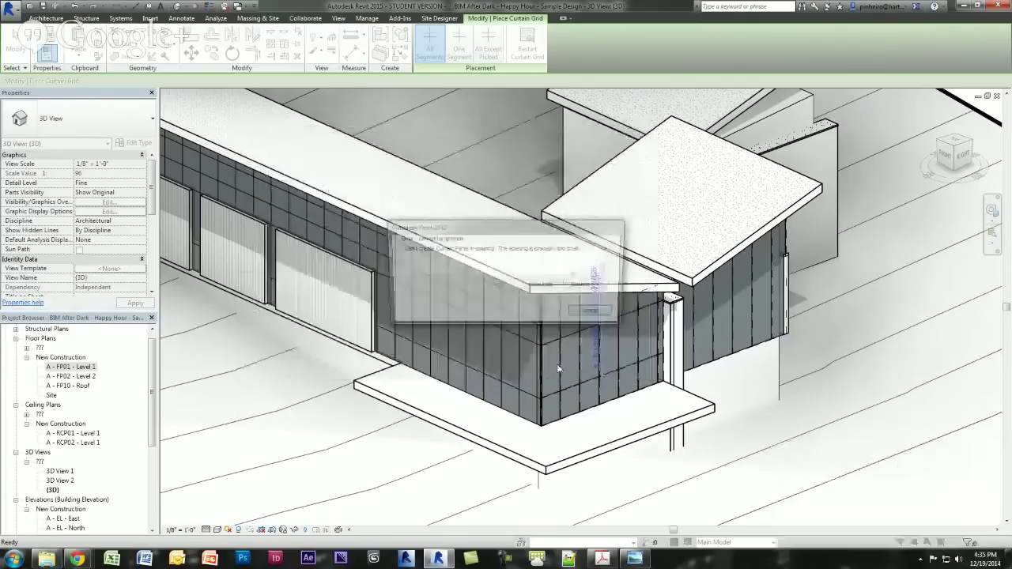
Dismiss the remaining error and zoom to fit the whole building
left_click(595, 313)
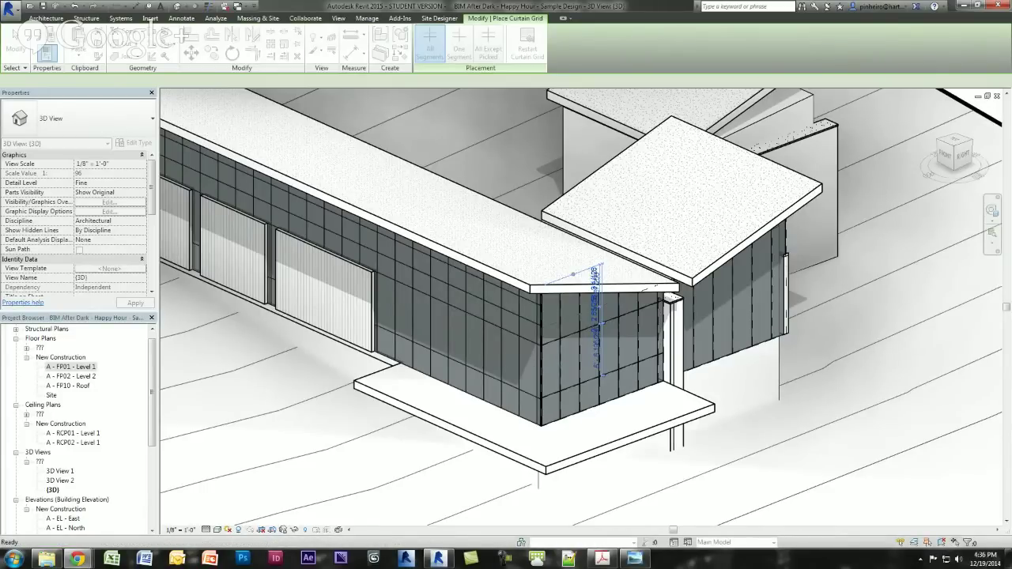
left_click(14, 35)
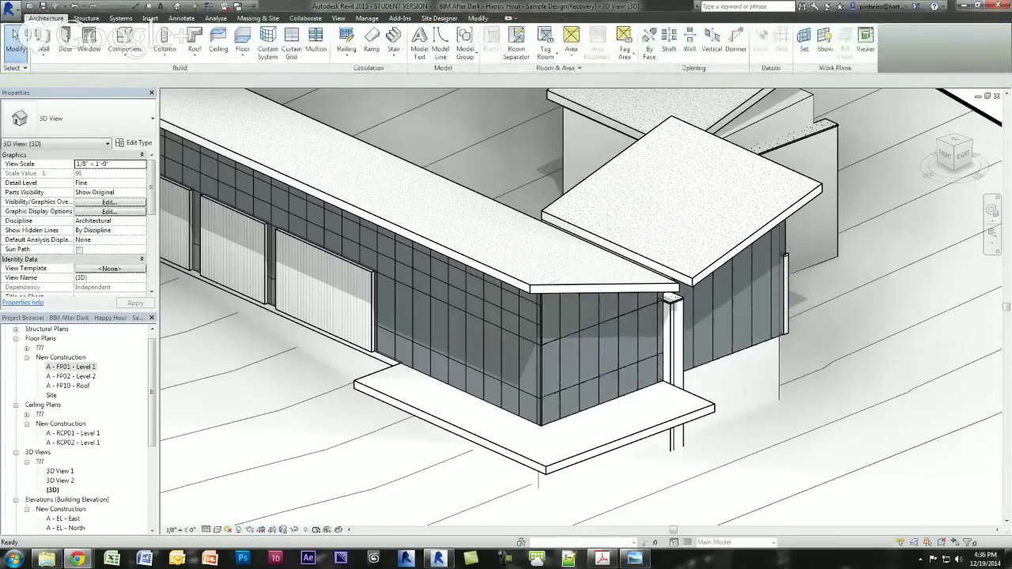
key("z")
key("f")
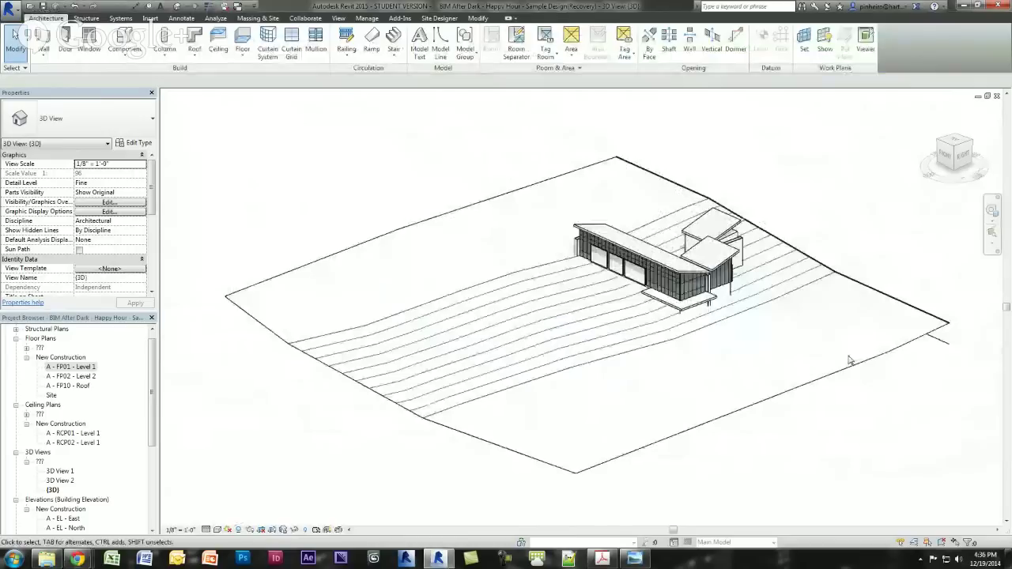
Zoom into the corner and add a horizontal grid line across the short curtain wall
scroll(768, 315, "up", 3)
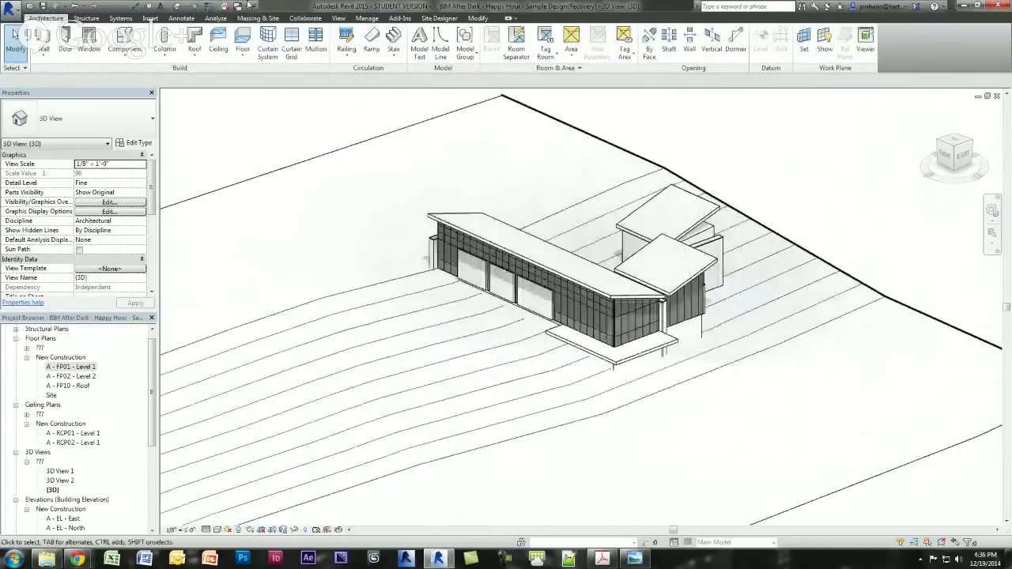
scroll(664, 185, "up", 3)
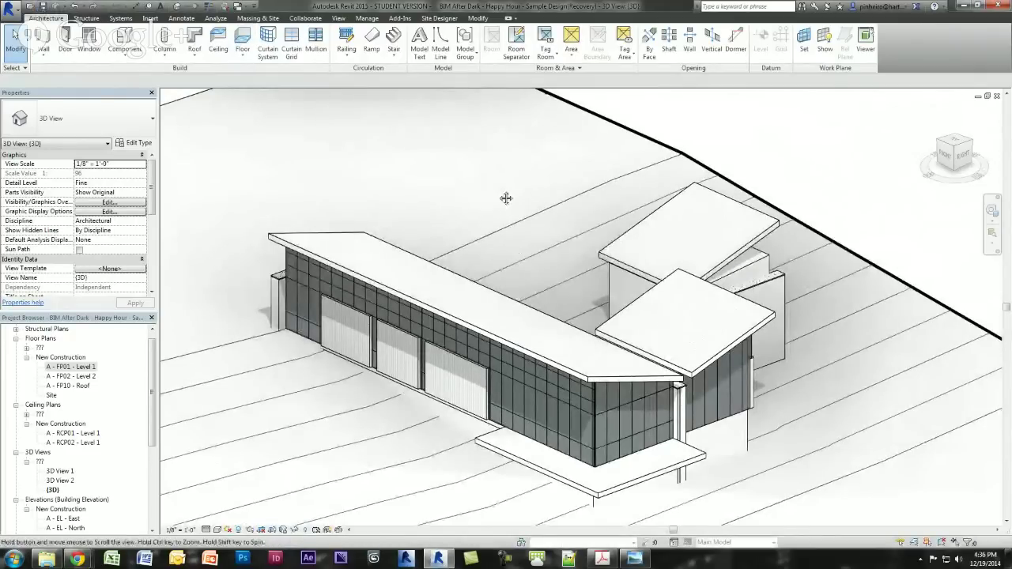
scroll(640, 387, "up", 3)
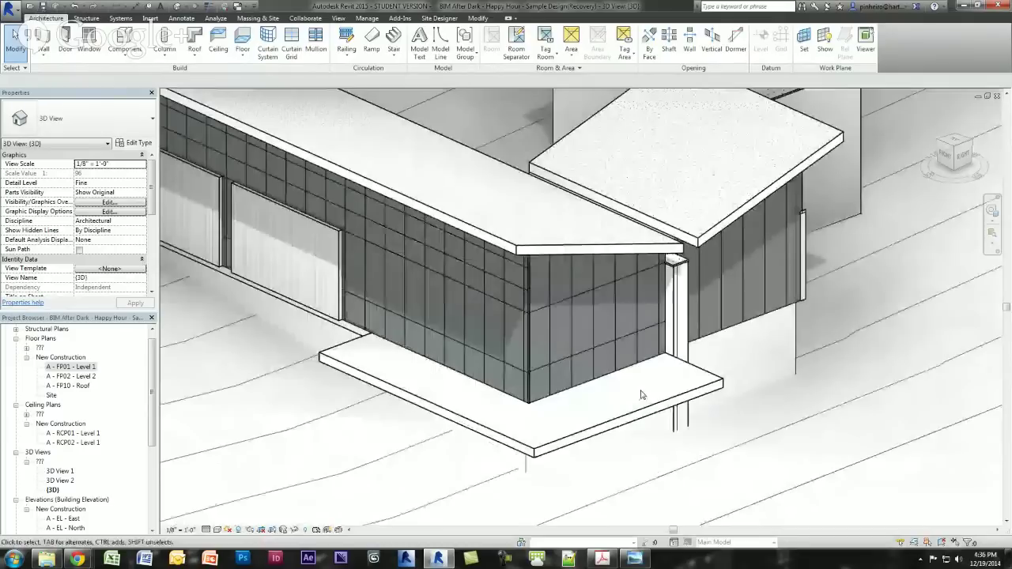
scroll(553, 280, "up", 4)
left_click(540, 284)
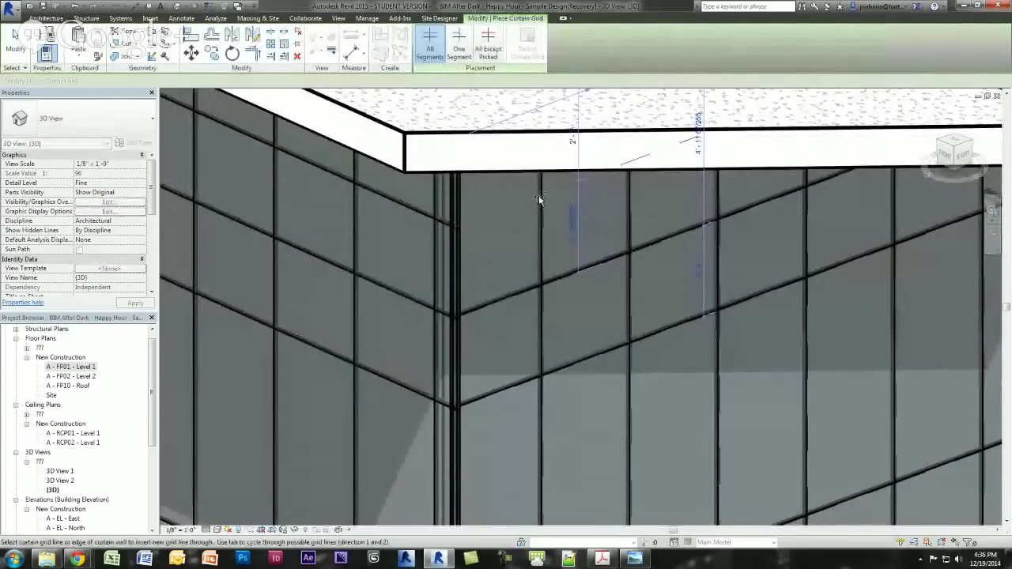
key("Escape")
key("Escape")
Open the Level 1 floor plan, then return to the default {3D} view
scroll(552, 233, "down", 5)
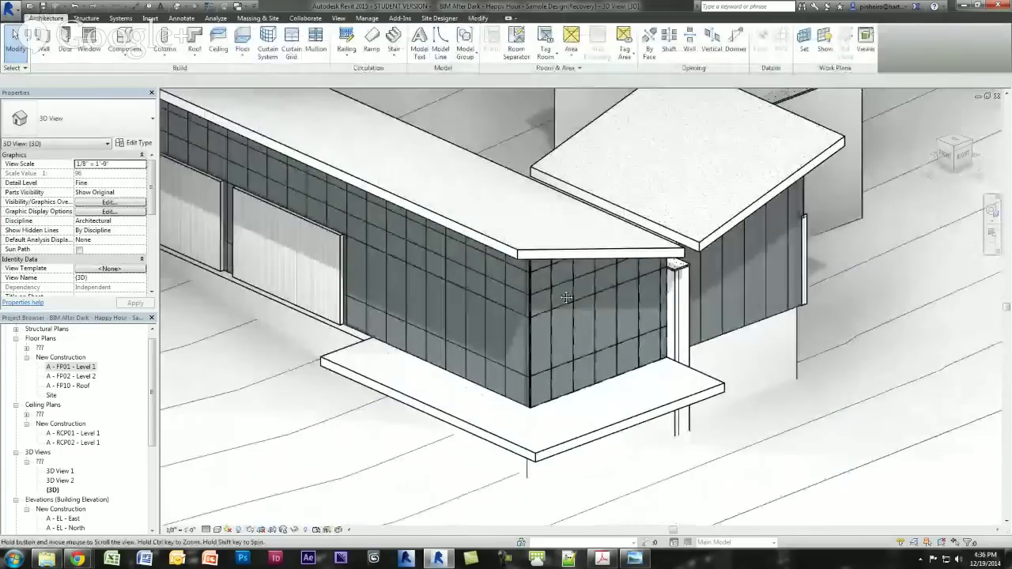
double_click(67, 366)
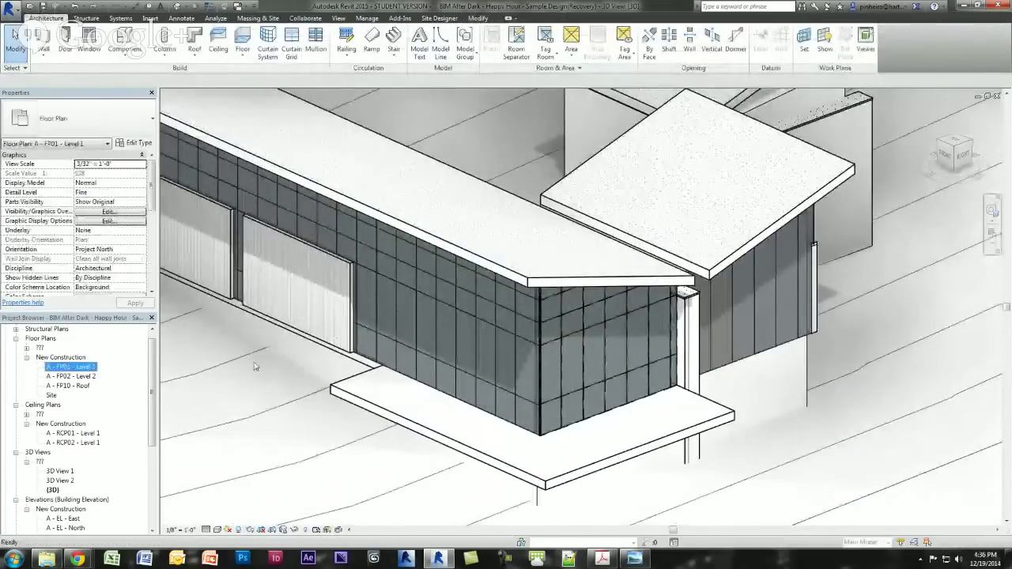
left_click(184, 7)
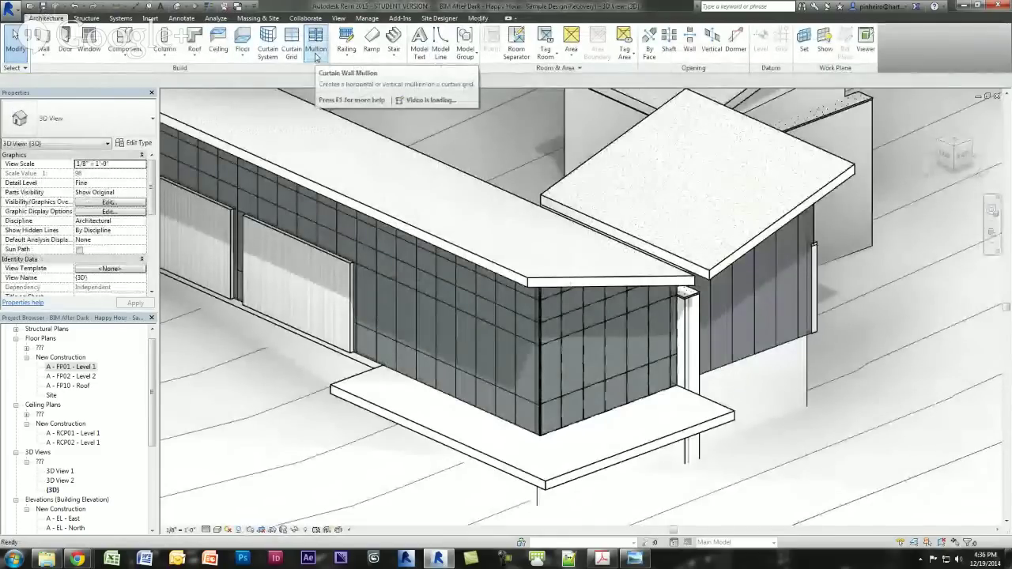
Add mullions on all grid lines of the long and short curtain walls
left_click(315, 52)
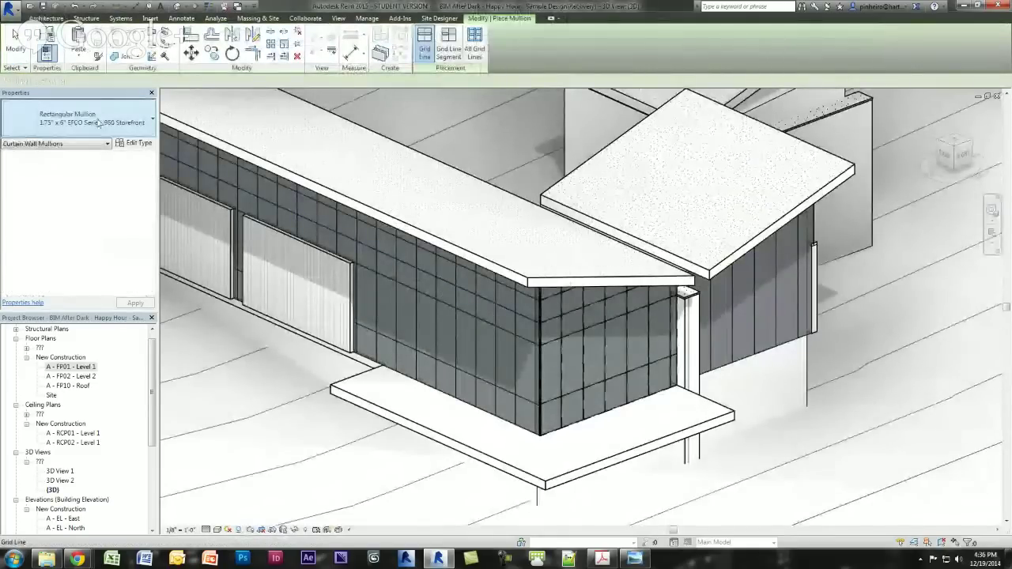
left_click(474, 44)
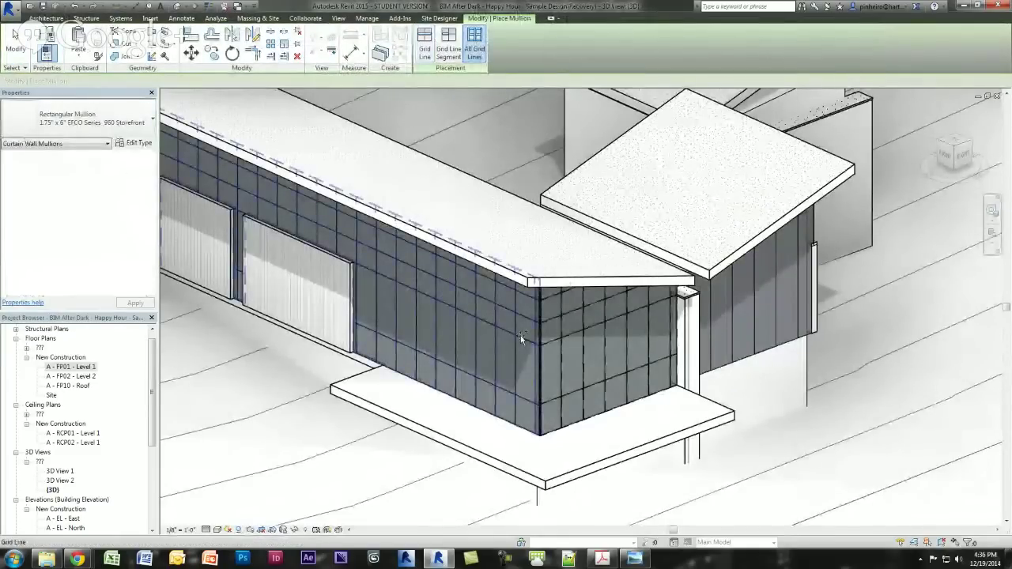
left_click(588, 385)
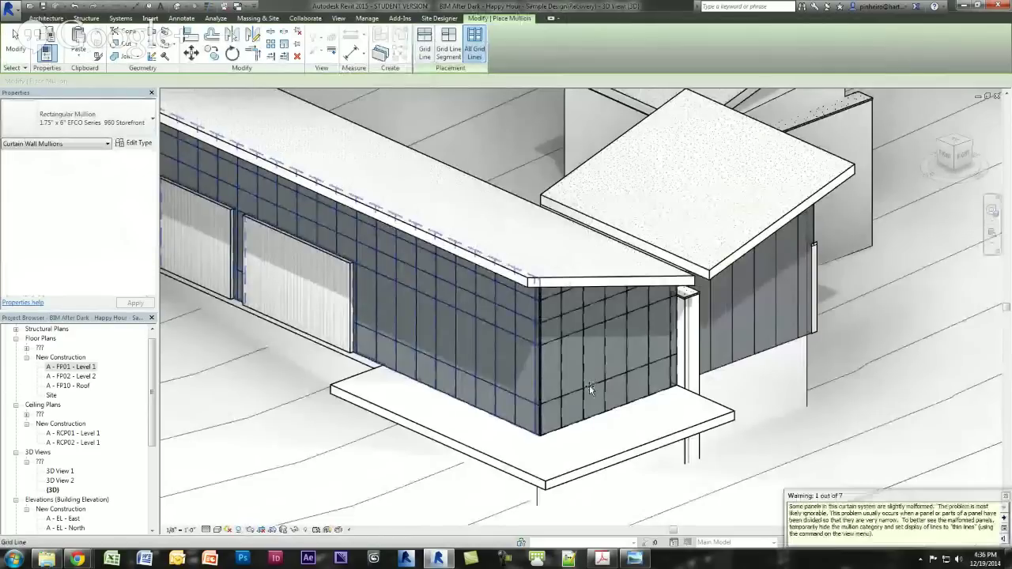
left_click(655, 398)
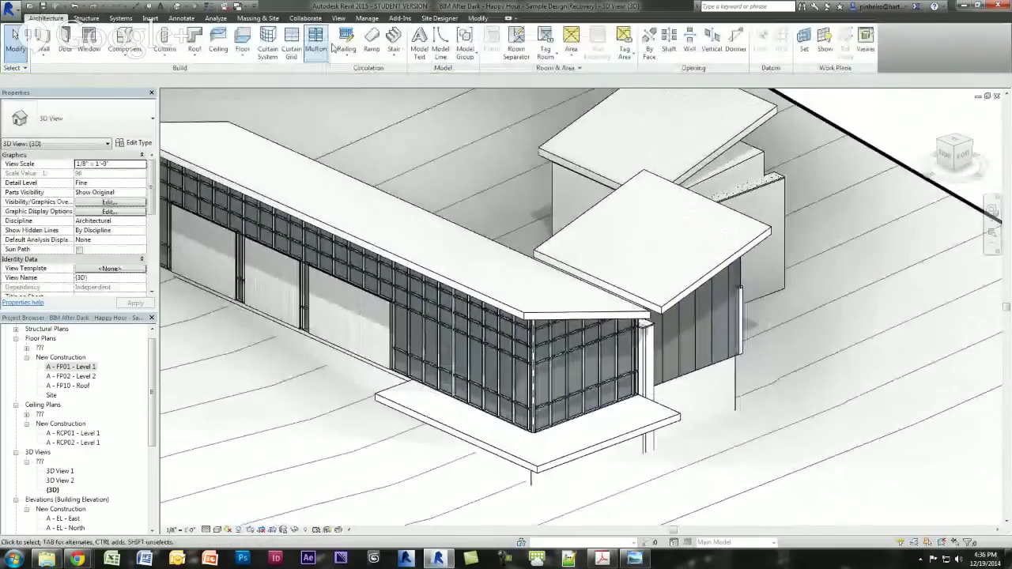
Add mullions on all grid lines of the far right curtain wall
left_click(316, 44)
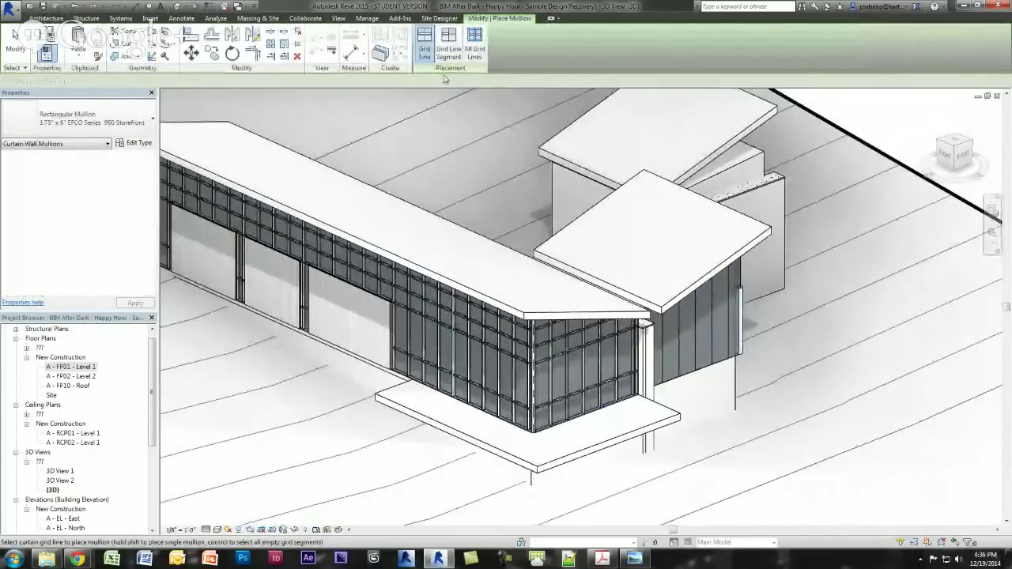
left_click(475, 46)
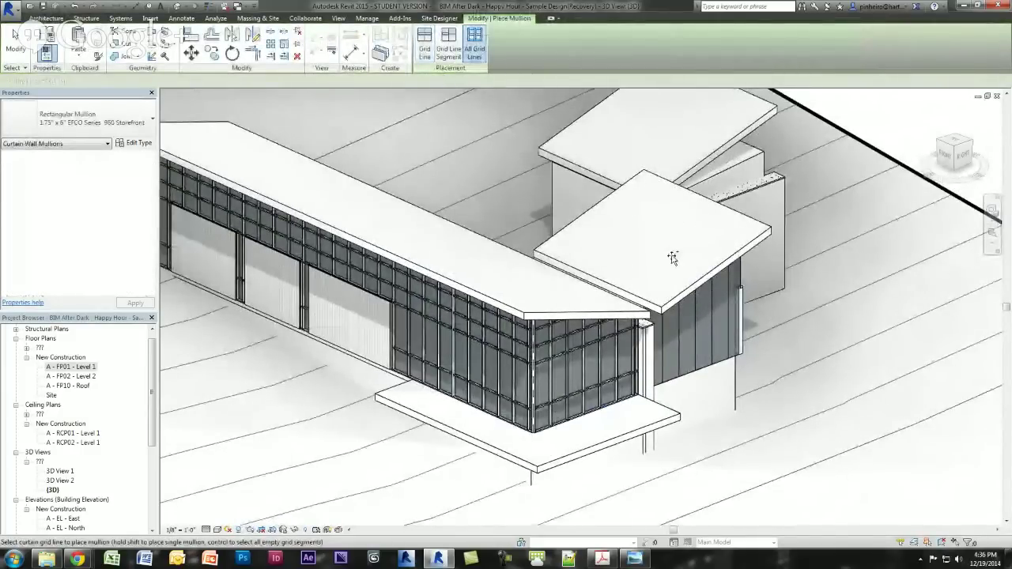
left_click(713, 346)
key("shift")
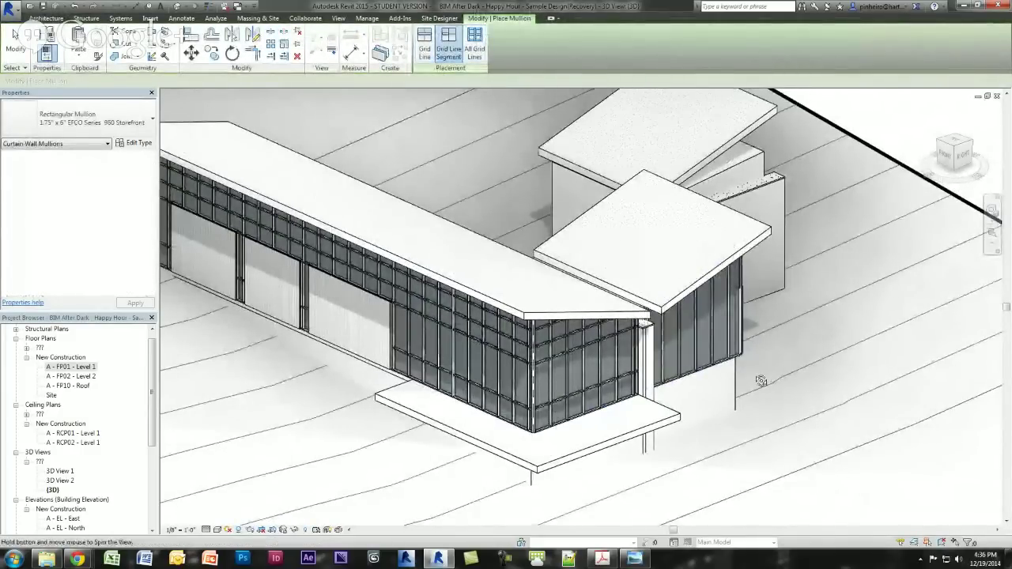
middle_click_drag(760, 381, 660, 291, "shift")
scroll(660, 291, "up", 3)
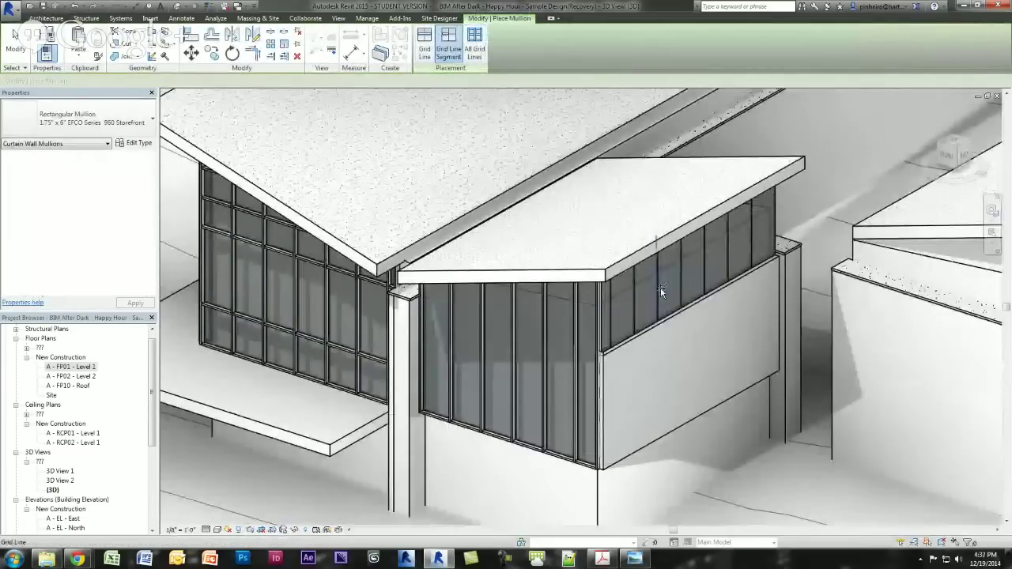
left_click(474, 48)
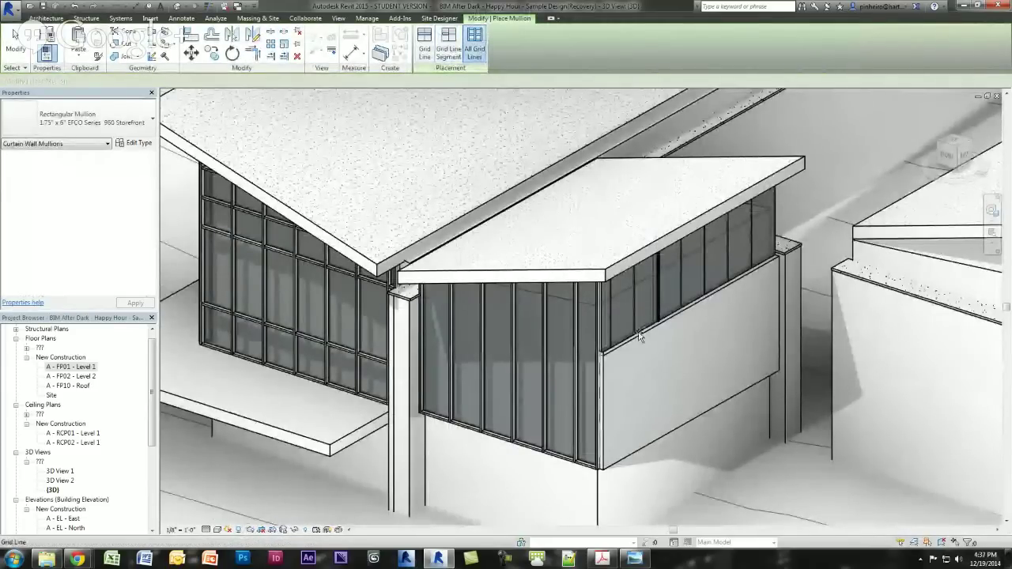
left_click(687, 313)
key("Escape")
key("Escape")
scroll(641, 297, "up", 3)
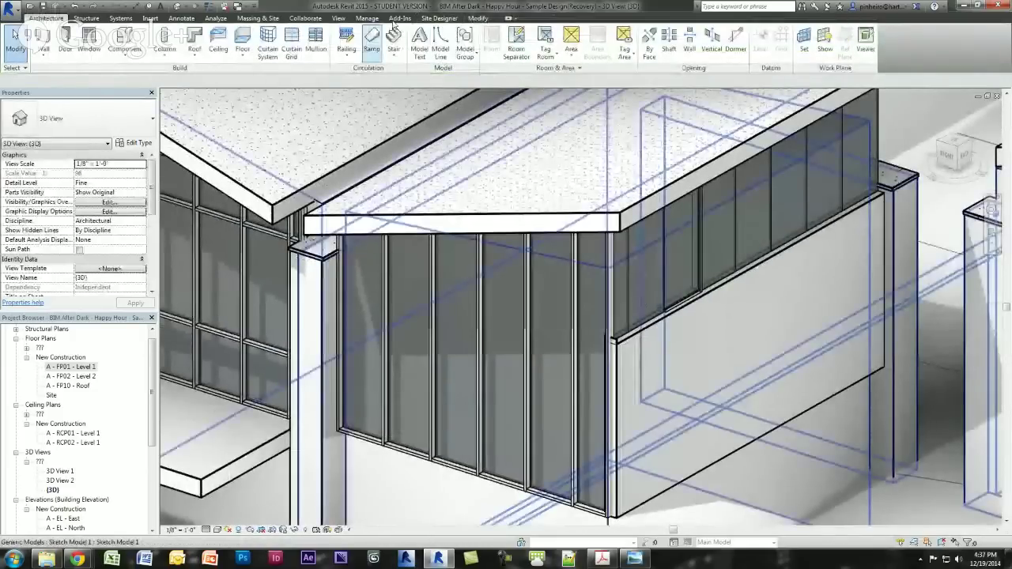
Add mullions along the upper curtain wall's grid lines
left_click(315, 39)
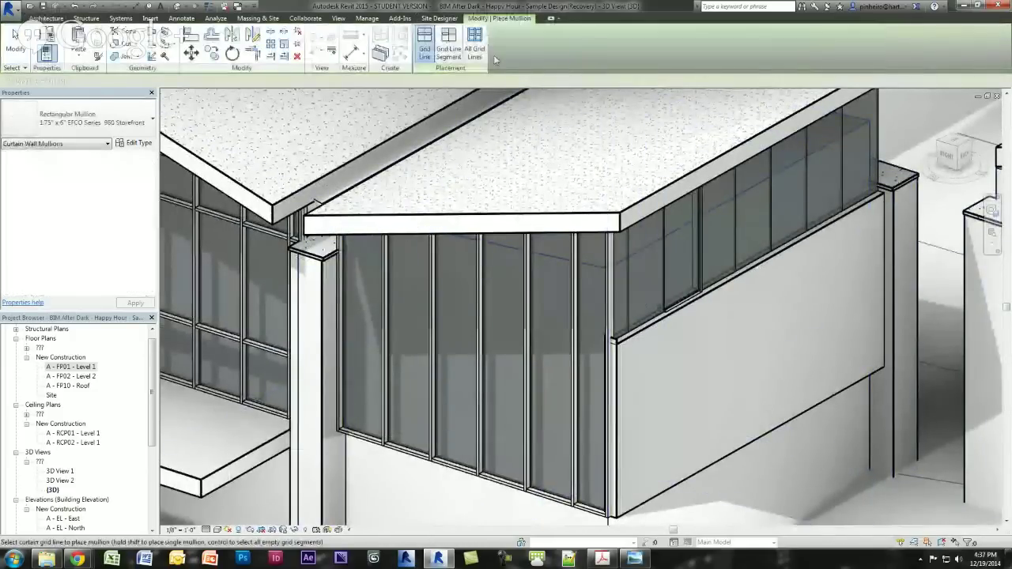
left_click(647, 319)
scroll(590, 400, "down", 3)
key("Escape")
key("Escape")
middle_click_drag(589, 400, 514, 372, "shift")
Place mullions on the remaining curtain wall's grid lines, then go to Level 1
left_click(291, 40)
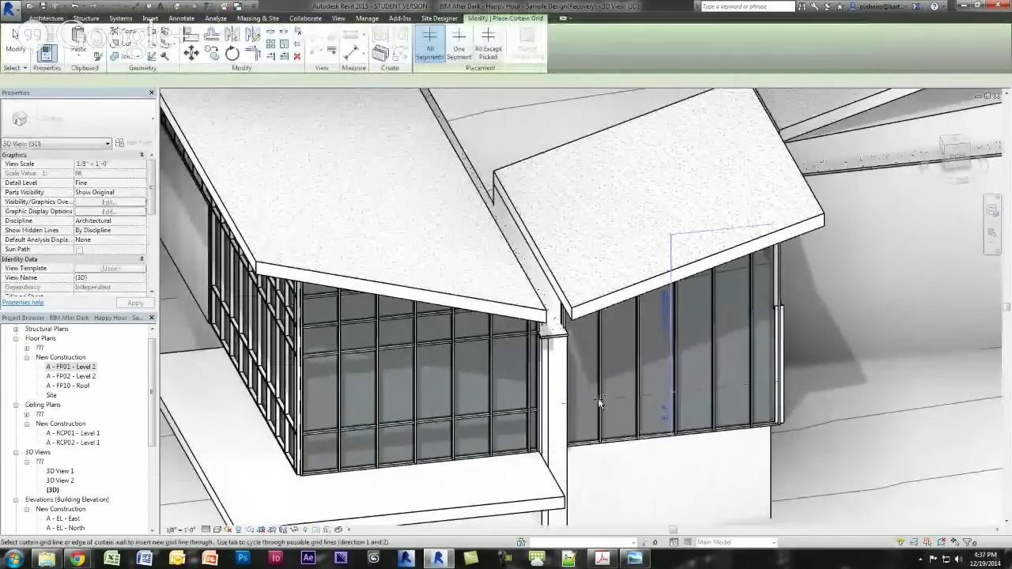
middle_click_drag(630, 394, 644, 291, "shift")
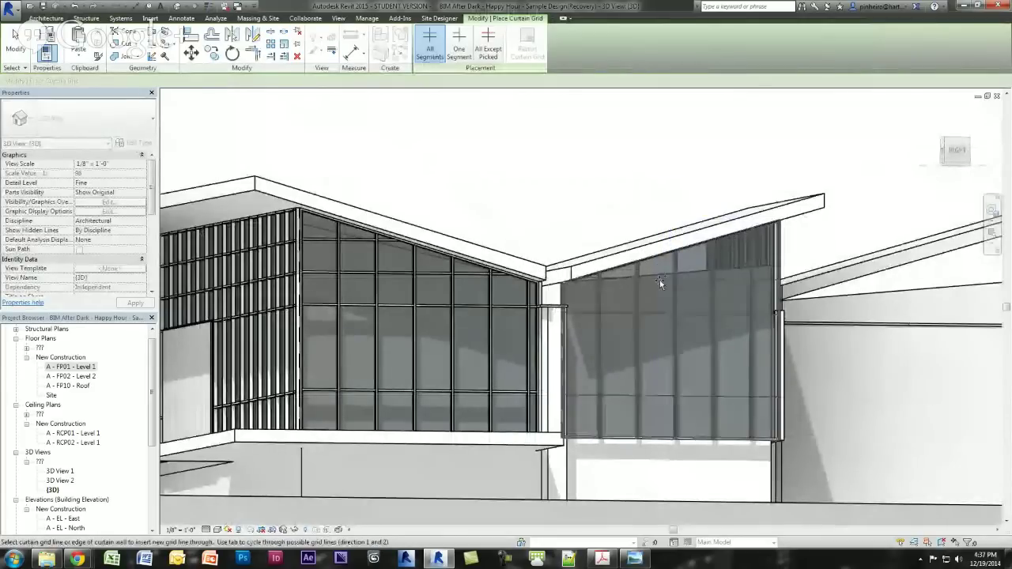
key("Escape")
key("Escape")
left_click(322, 53)
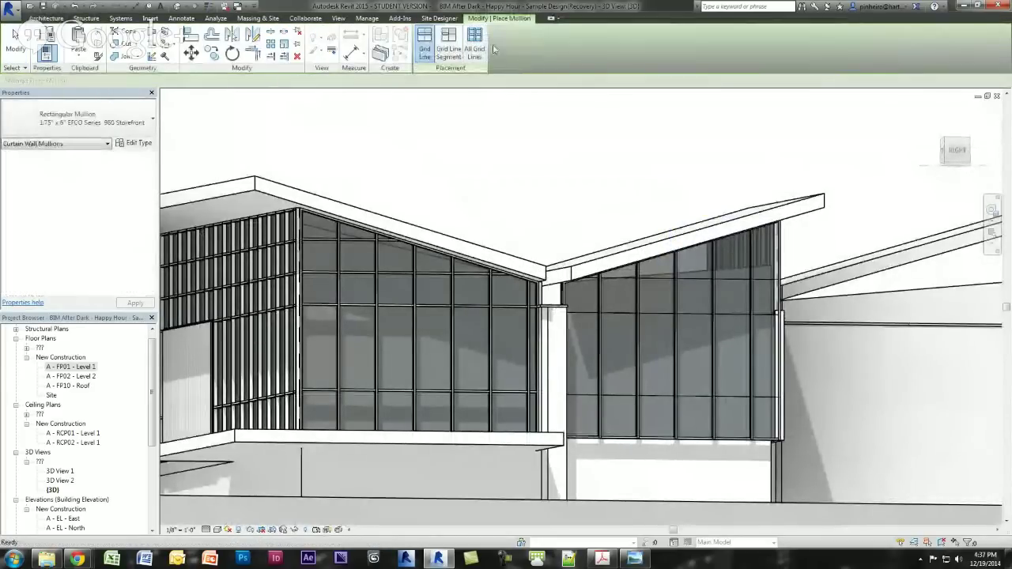
left_click(673, 335)
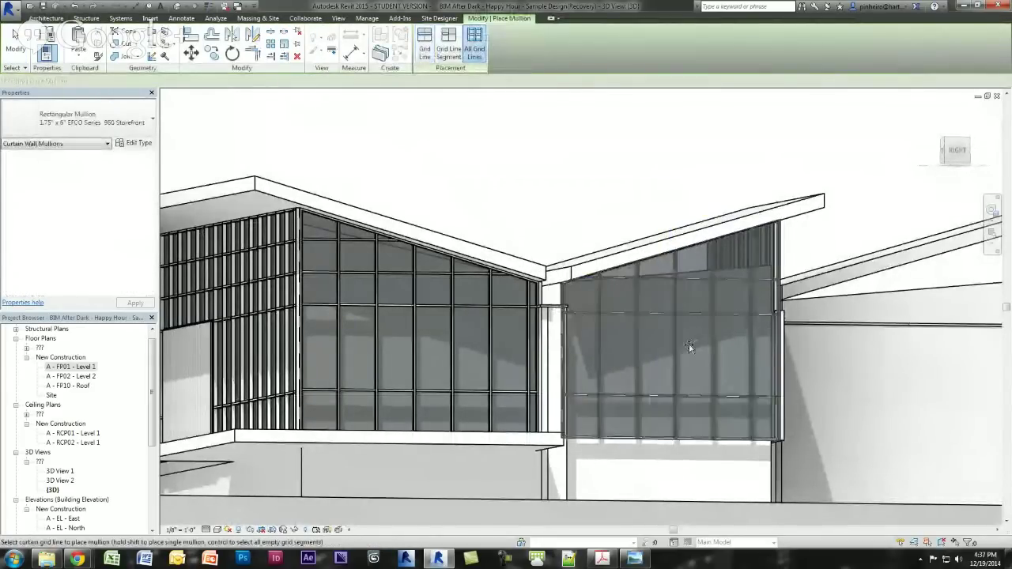
key("Escape")
key("Escape")
scroll(689, 343, "down", 5)
middle_click_drag(688, 344, 601, 449, "shift")
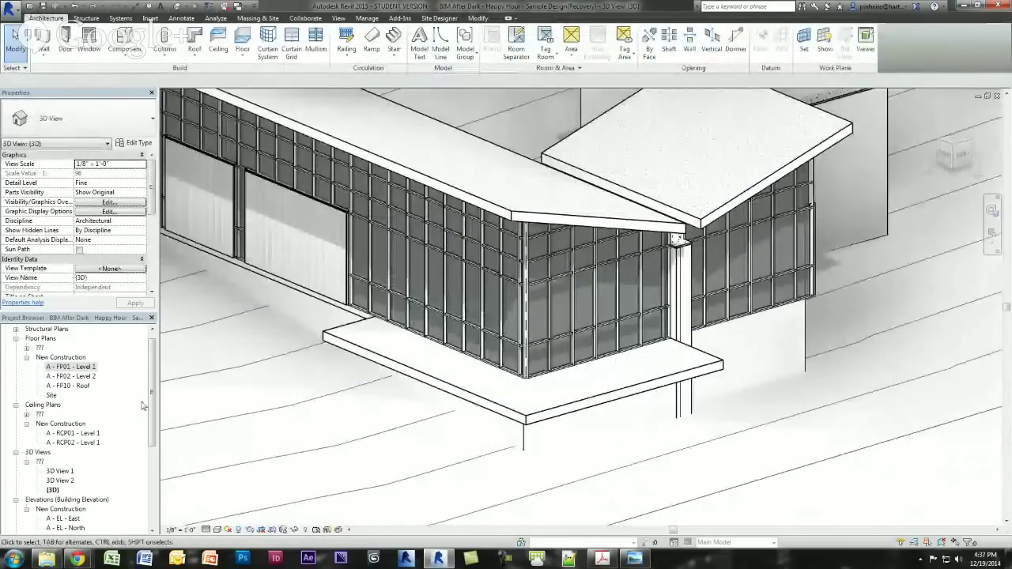
key("ctrl+Tab")
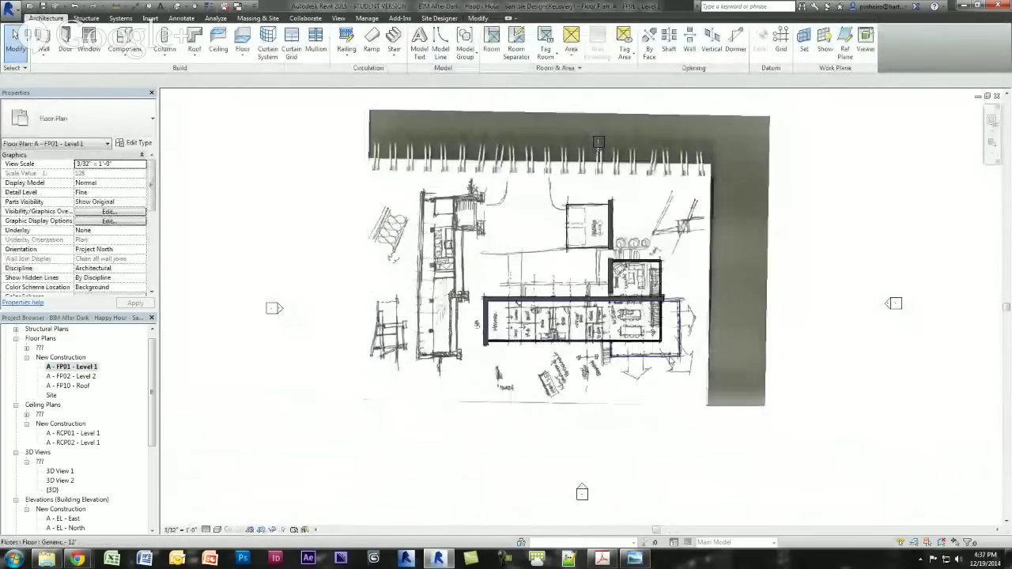
Sketch a chained railing path along the deck's top, right and bottom edges
scroll(705, 348, "up", 5)
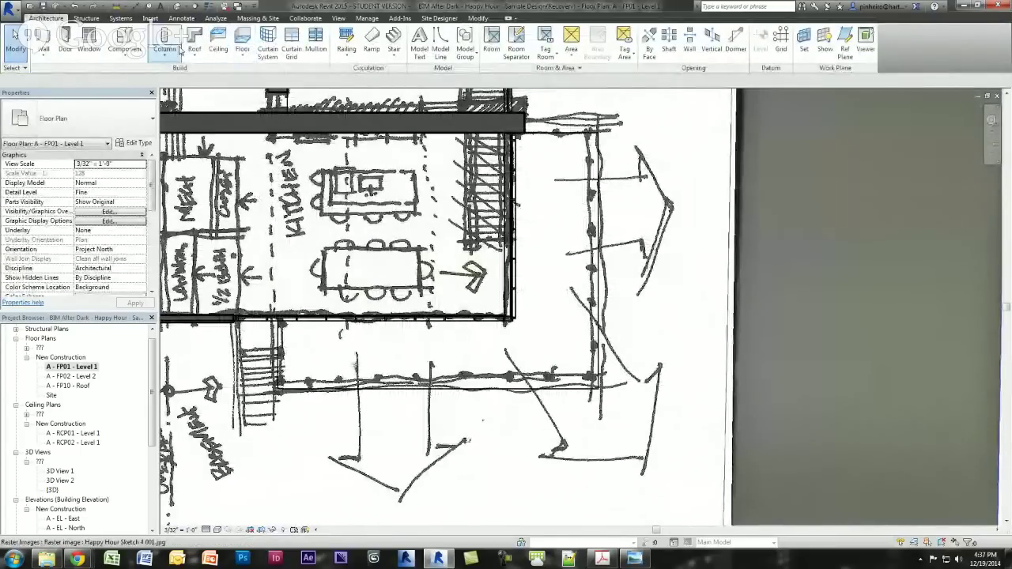
left_click(346, 40)
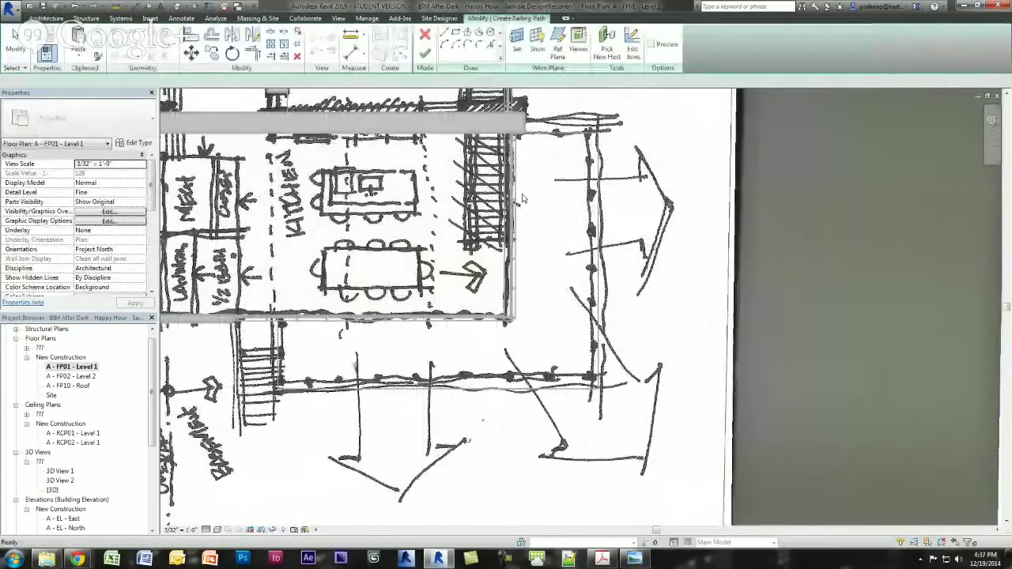
left_click(514, 138)
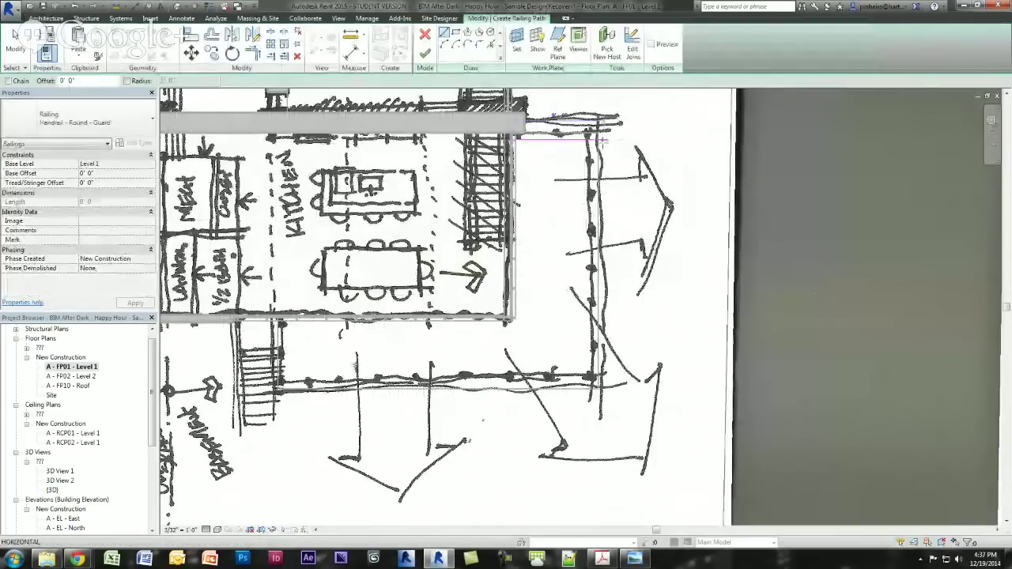
left_click(598, 139)
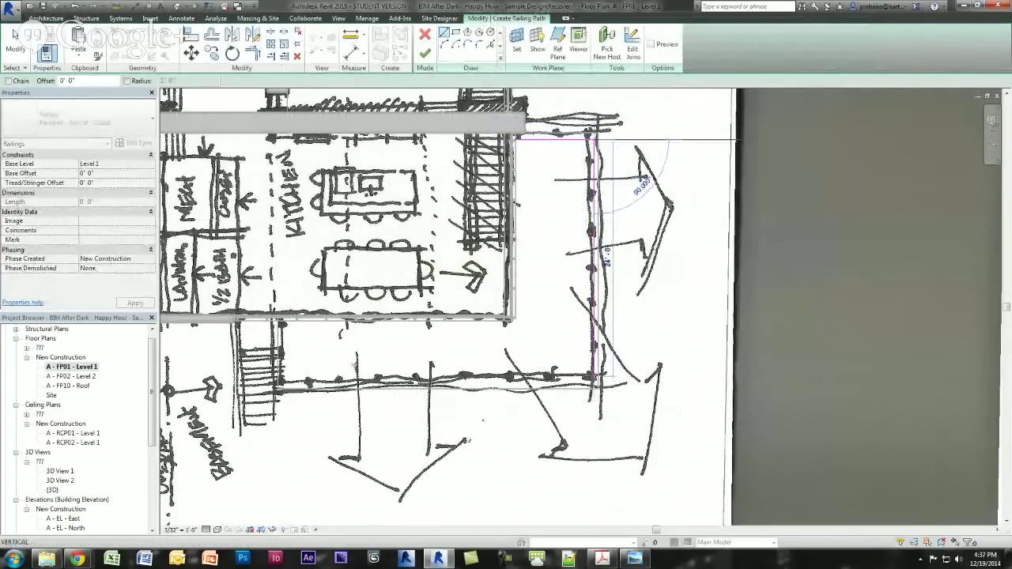
left_click(597, 378)
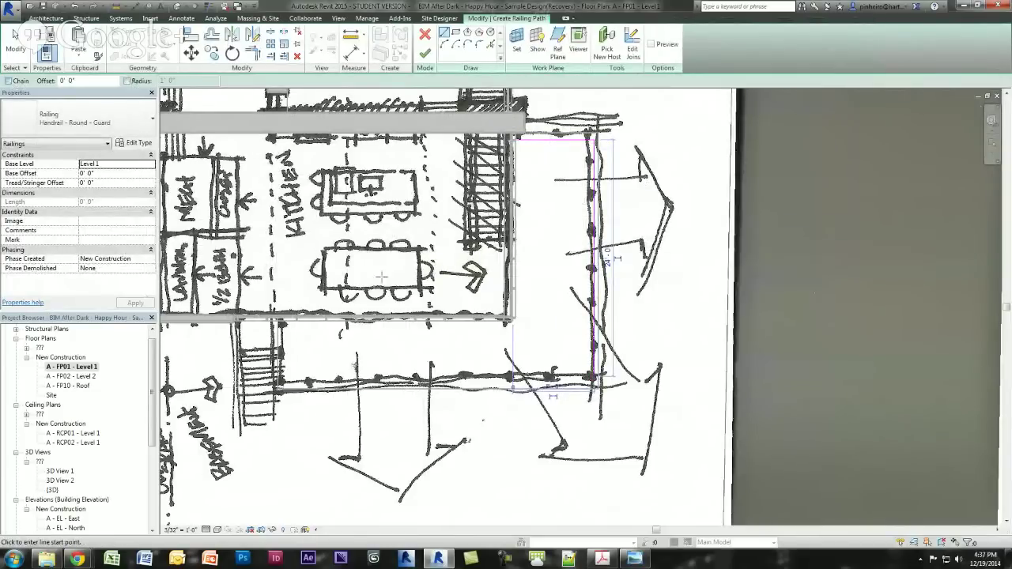
left_click(7, 81)
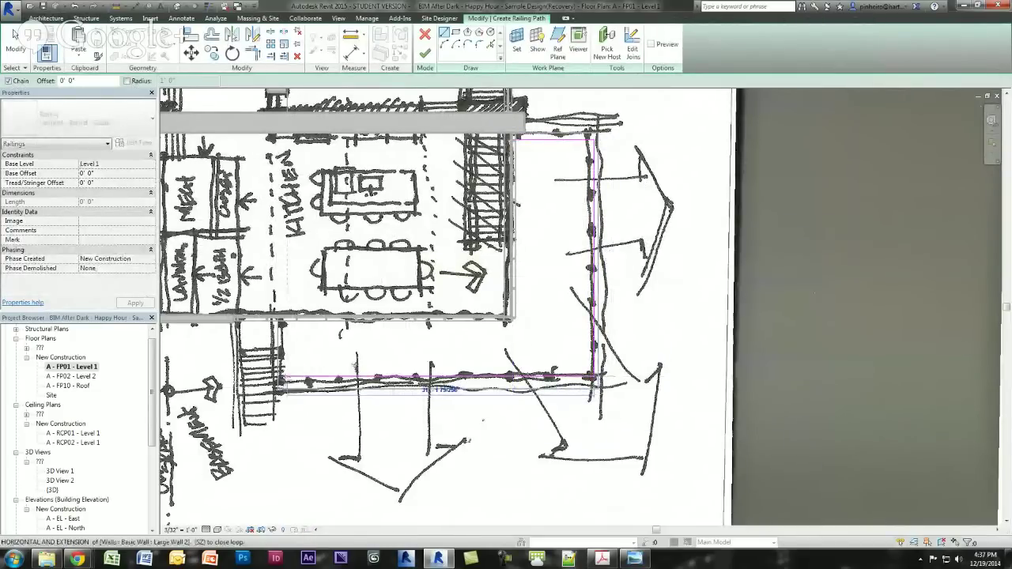
left_click(286, 378)
left_click(13, 34)
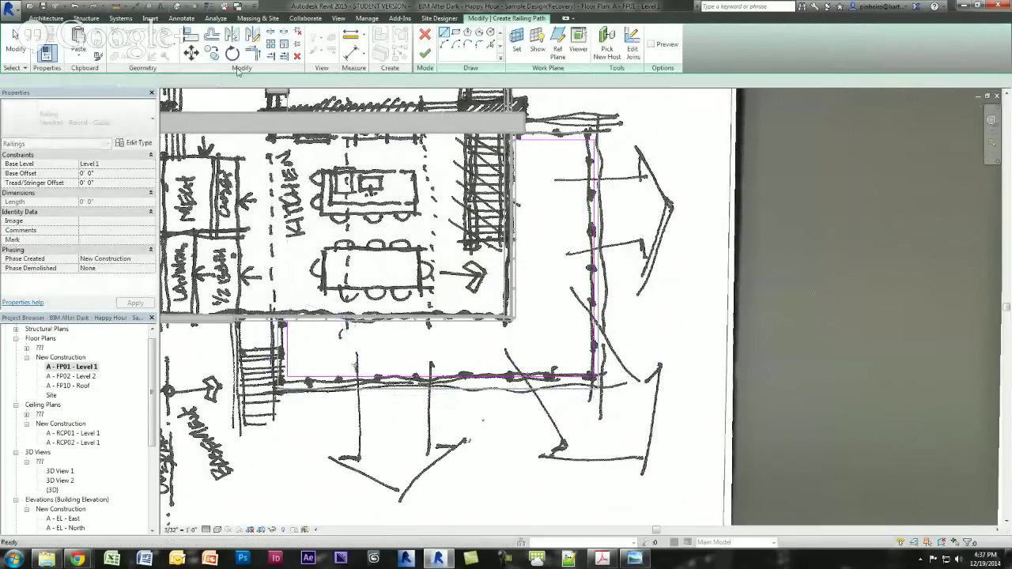
Check the path segments in 3D and finish the Handrail - Round - Guard railing
left_click(179, 8)
scroll(518, 404, "up", 3)
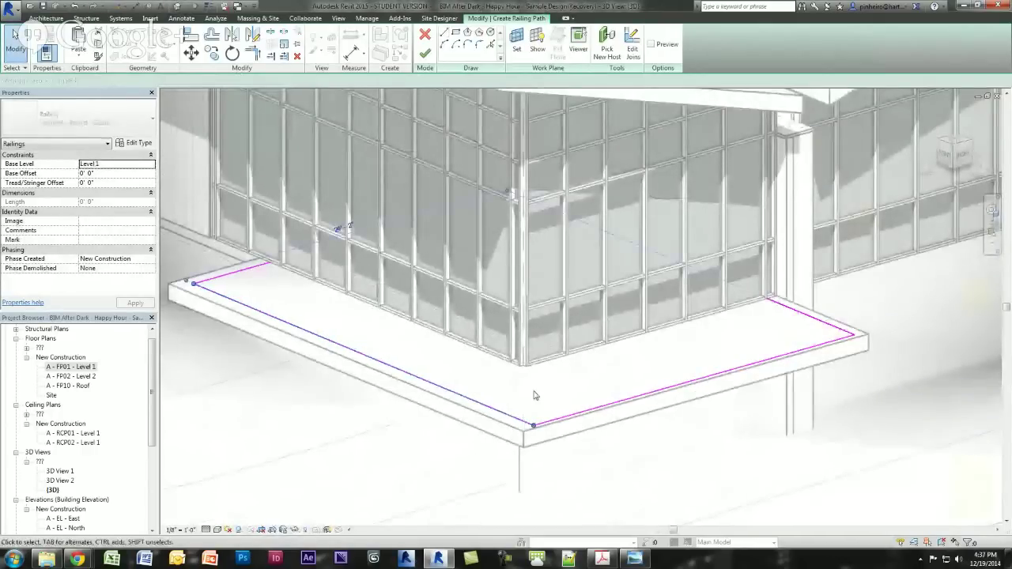
left_click(509, 419)
left_click(263, 299)
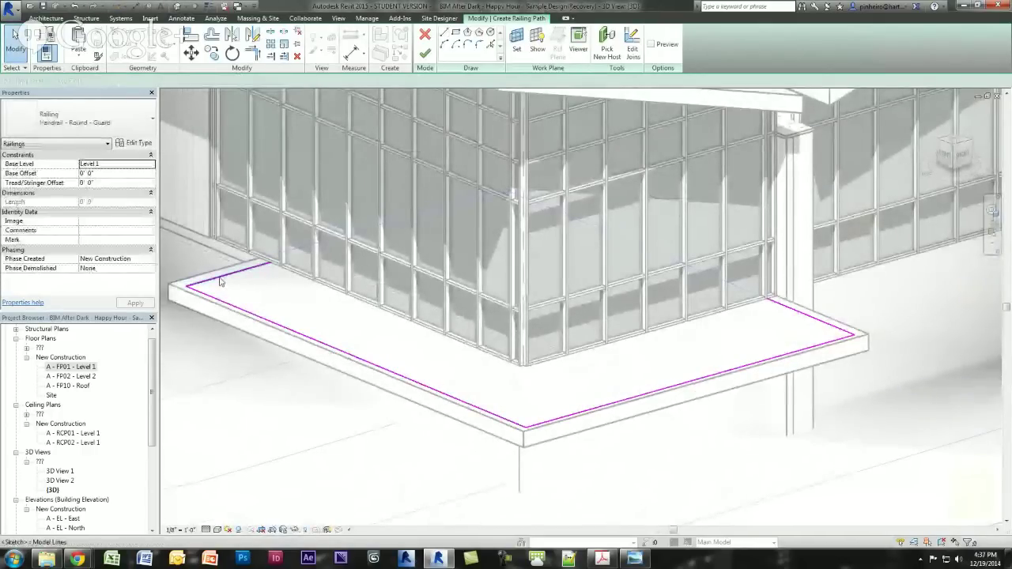
left_click(229, 271)
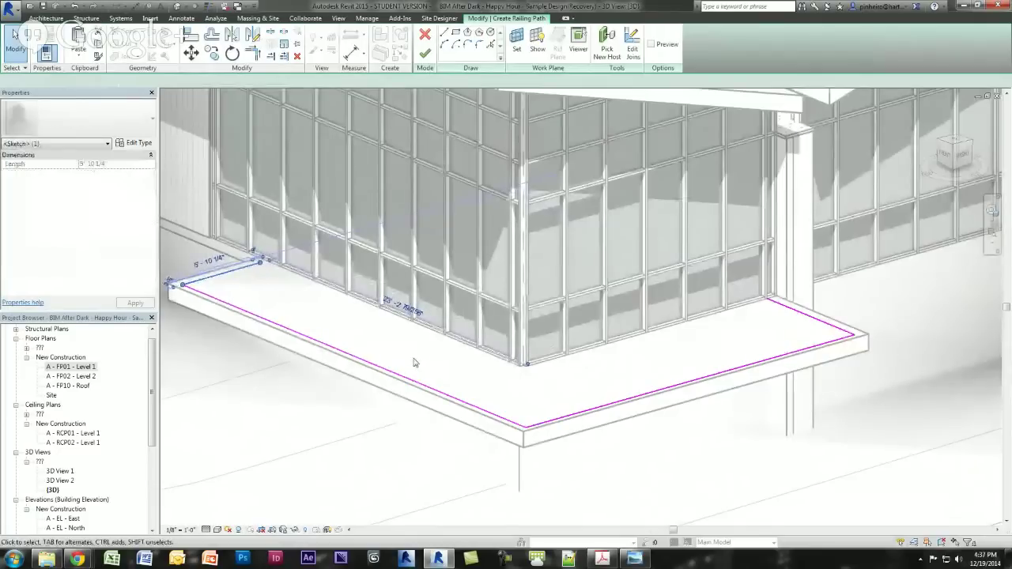
left_click(424, 53)
middle_click_drag(554, 411, 673, 428, "shift")
key("Escape")
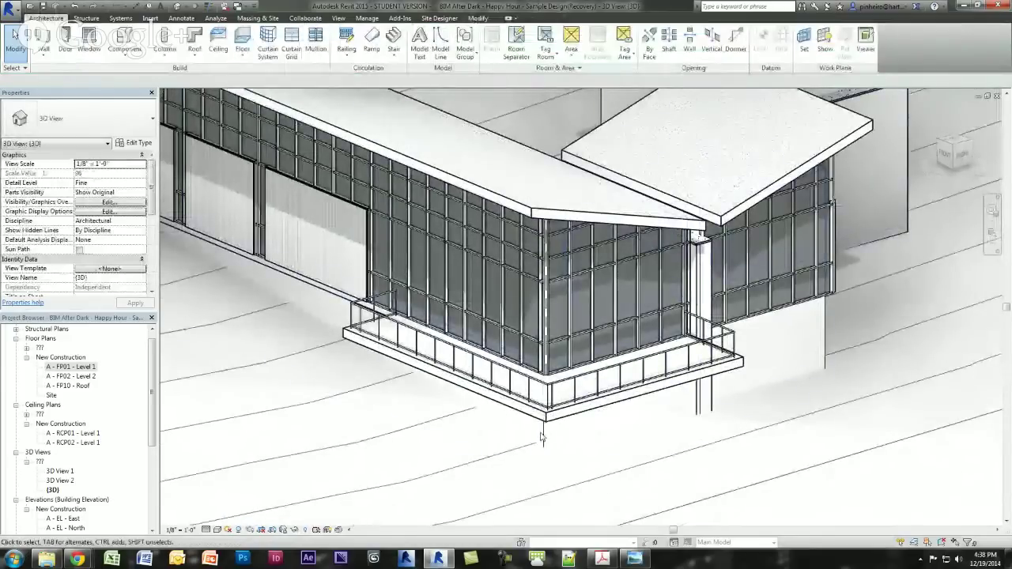
Add a Fascia-Flat 1x8 roof fascia along the main roof edge
left_click(544, 437)
key("Escape")
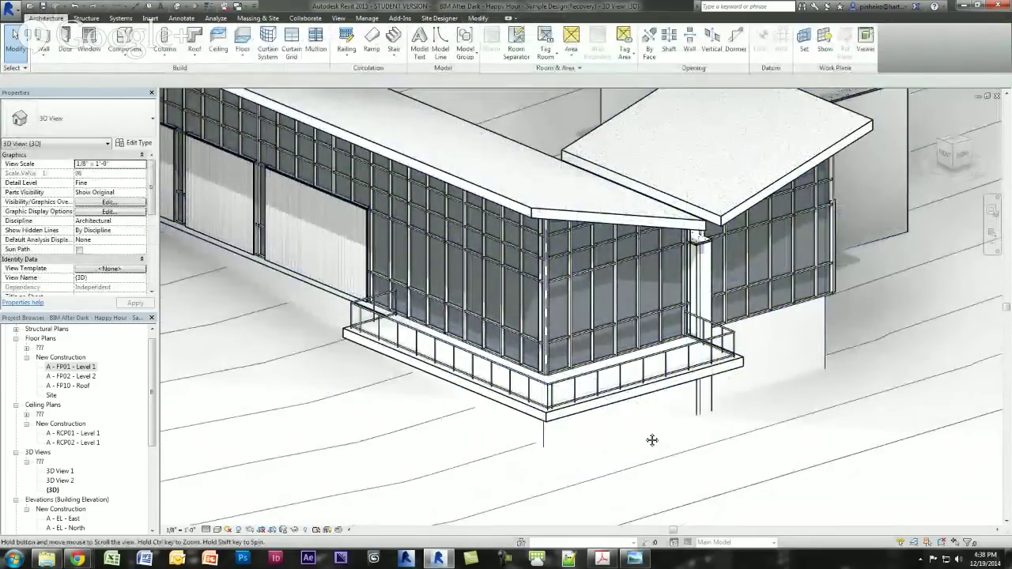
scroll(622, 467, "down", 2)
scroll(623, 469, "down", 3)
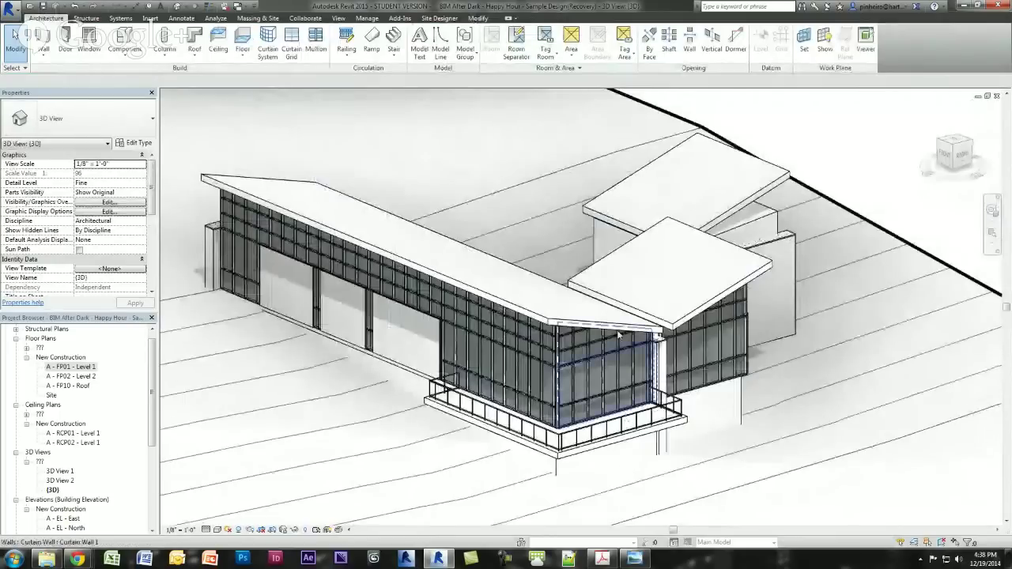
scroll(619, 336, "up", 2)
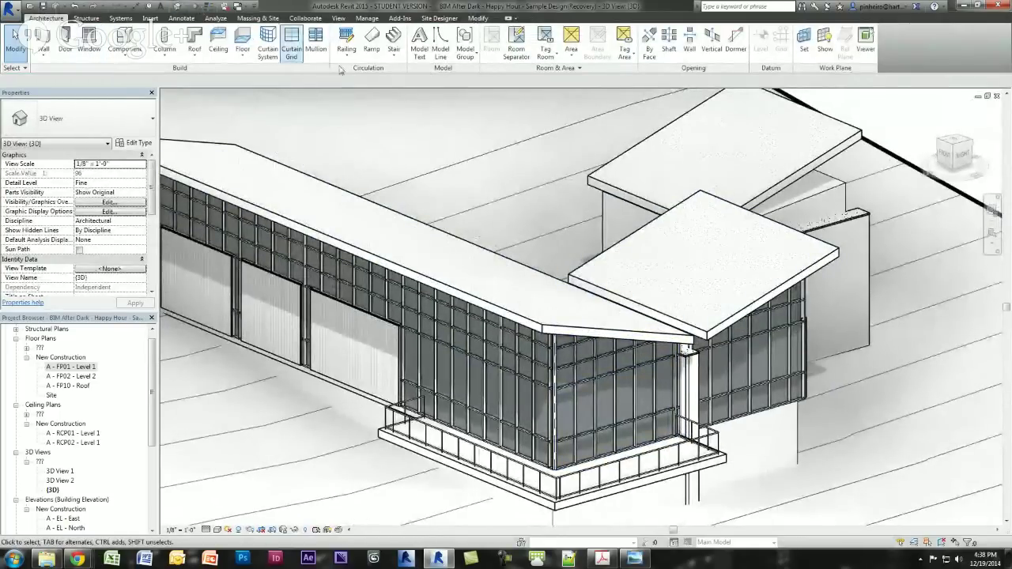
left_click(195, 49)
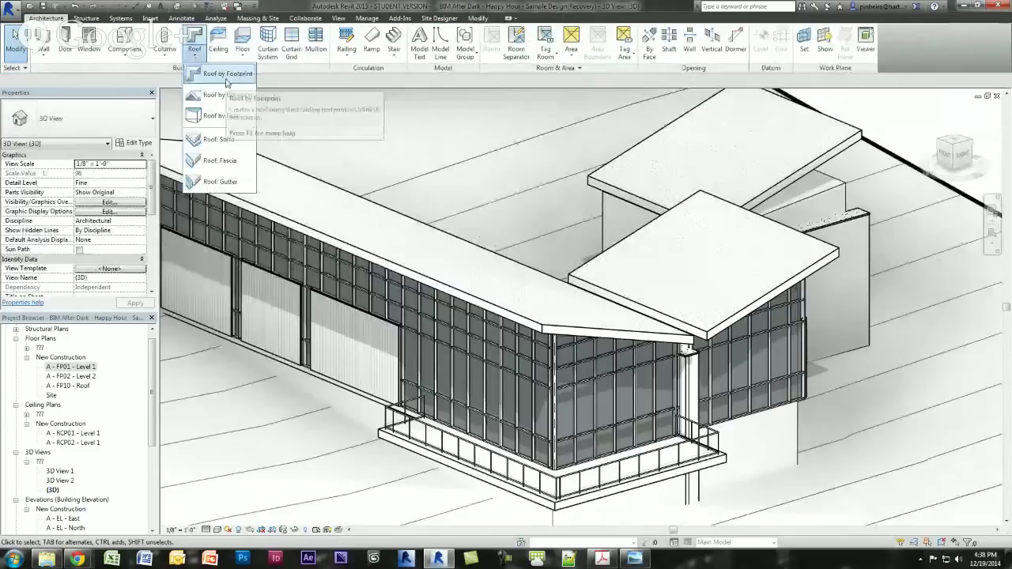
left_click(220, 161)
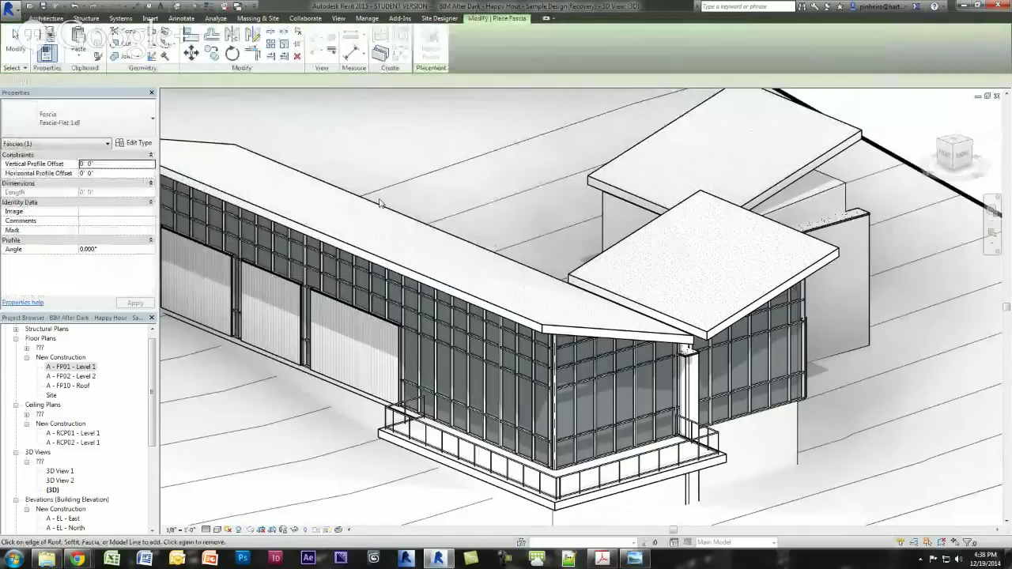
left_click(113, 131)
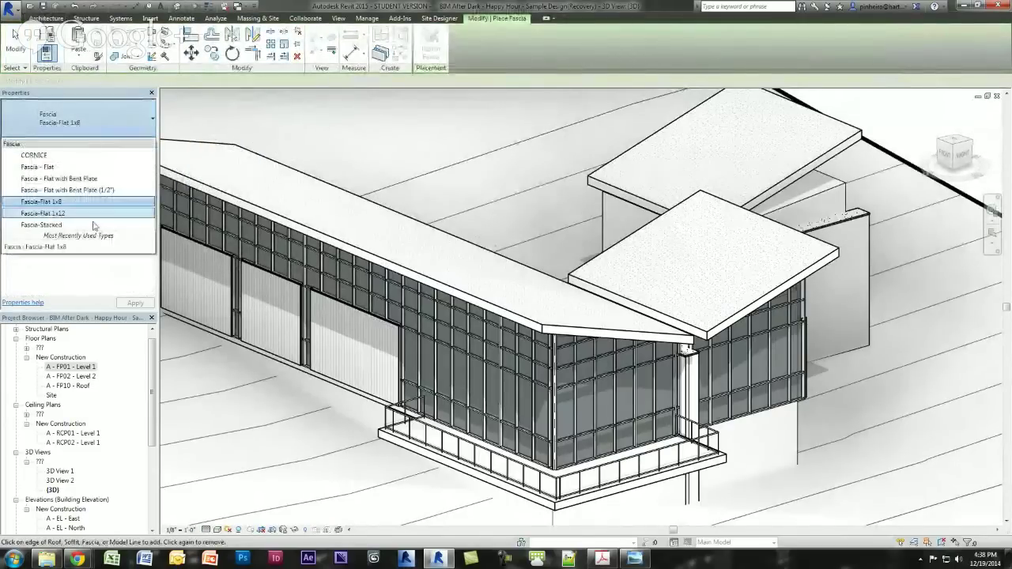
left_click(79, 208)
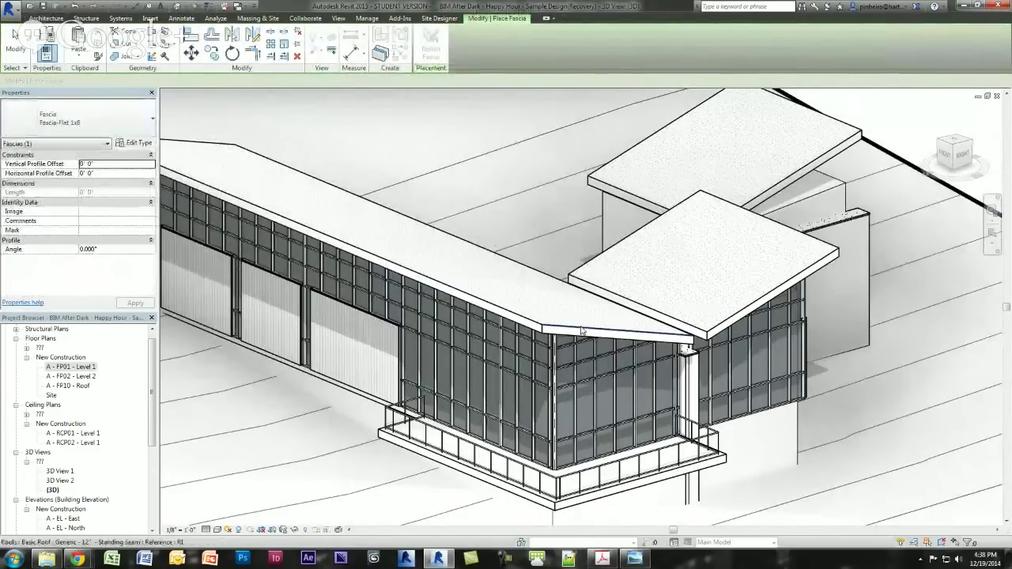
left_click(672, 338)
scroll(506, 332, "up", 3)
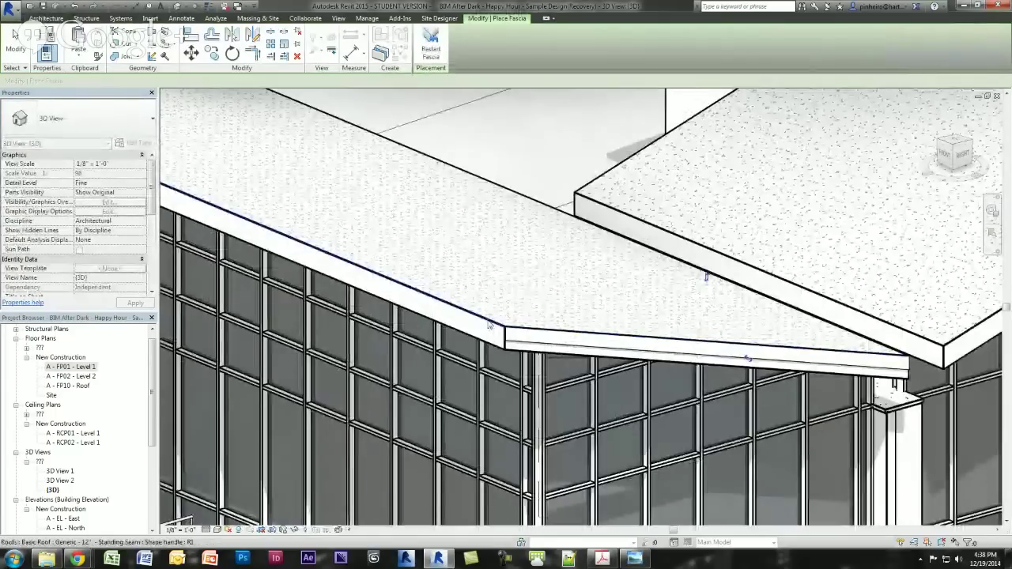
scroll(490, 330, "down", 5)
Orbit around the main and small roofs to check the new fascia, then finish
middle_click_drag(490, 330, 568, 370, "shift")
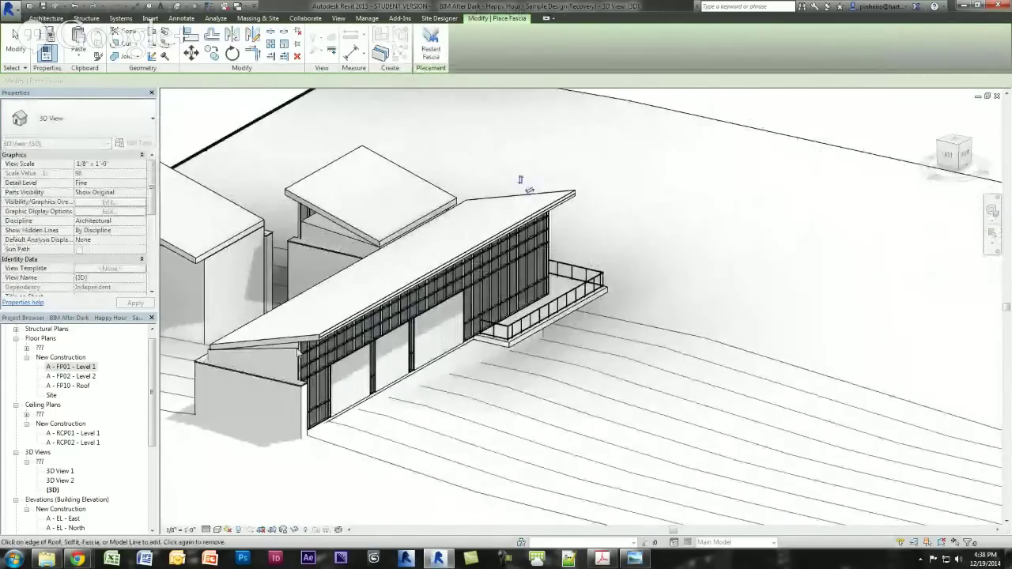
scroll(568, 369, "up", 3)
scroll(567, 370, "up", 3)
scroll(568, 370, "down", 3)
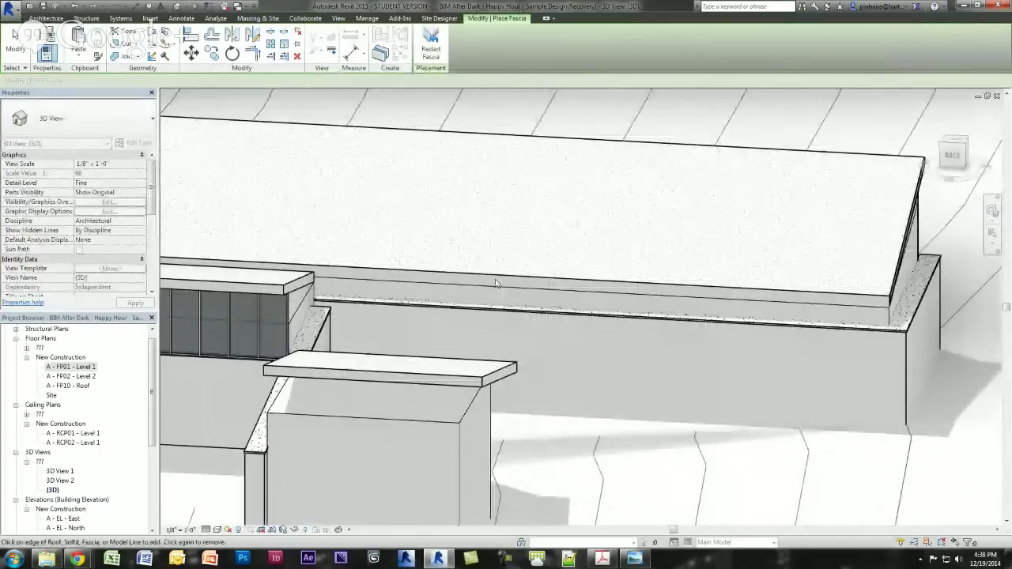
middle_click_drag(429, 319, 309, 335, "shift")
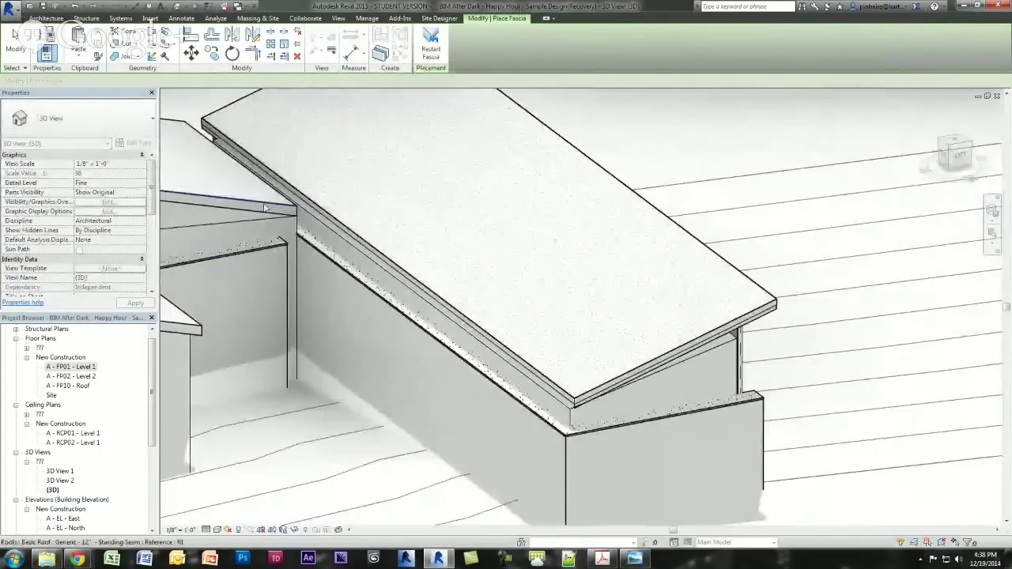
scroll(264, 207, "down", 5)
middle_click_drag(265, 207, 475, 324, "shift")
scroll(435, 307, "up", 3)
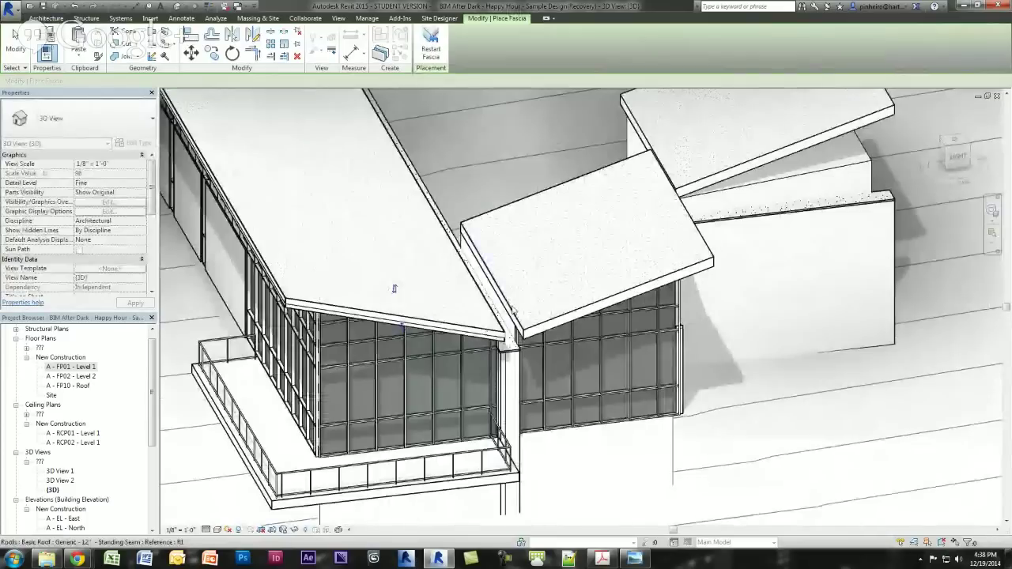
middle_click_drag(646, 312, 640, 371, "shift")
key("Escape")
scroll(455, 265, "down", 5)
scroll(575, 343, "up", 4)
left_click(553, 336)
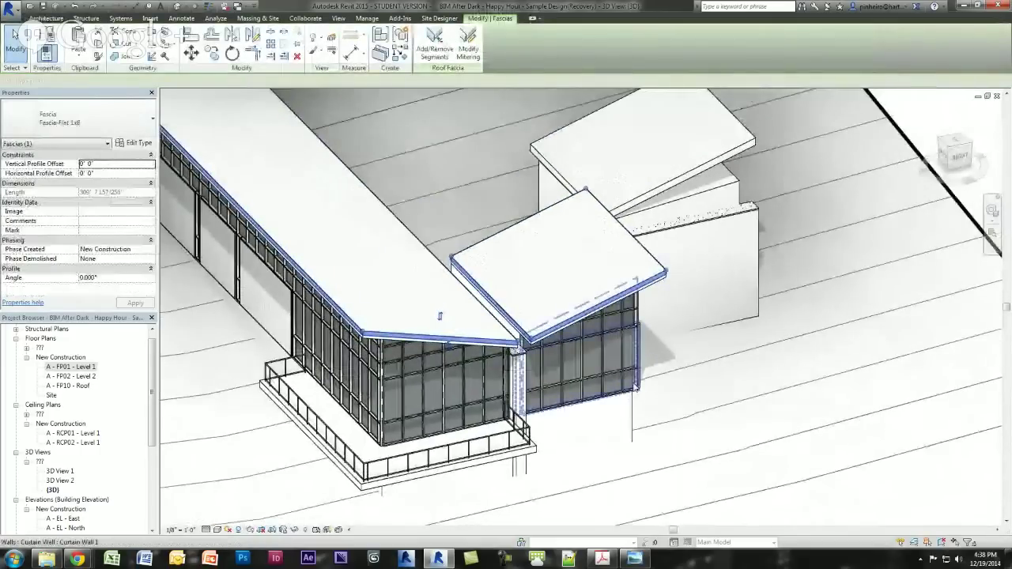
key("Escape")
scroll(639, 272, "up", 4)
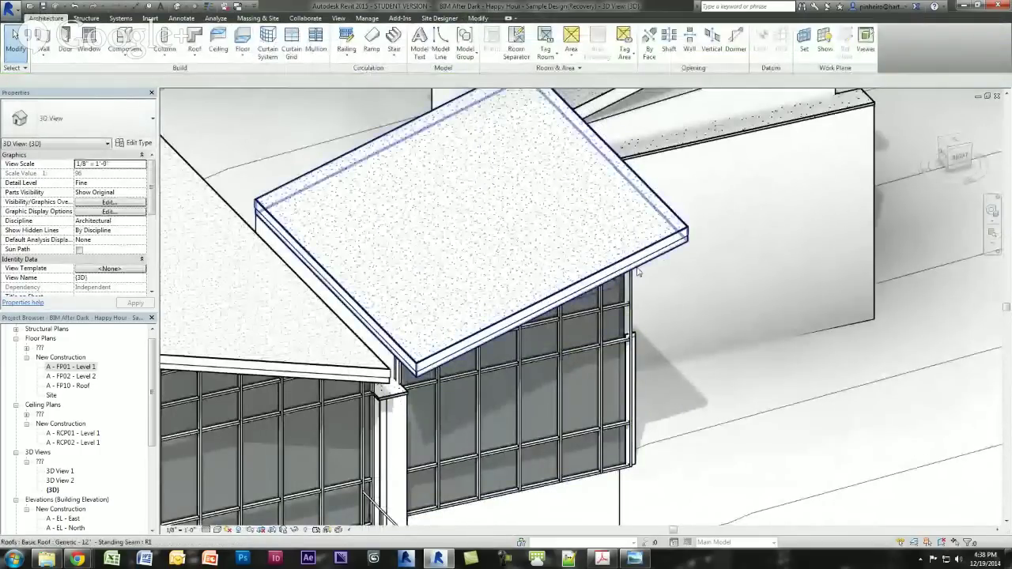
Select the small, large and upper roofs together
left_click(638, 273)
scroll(638, 272, "down", 4)
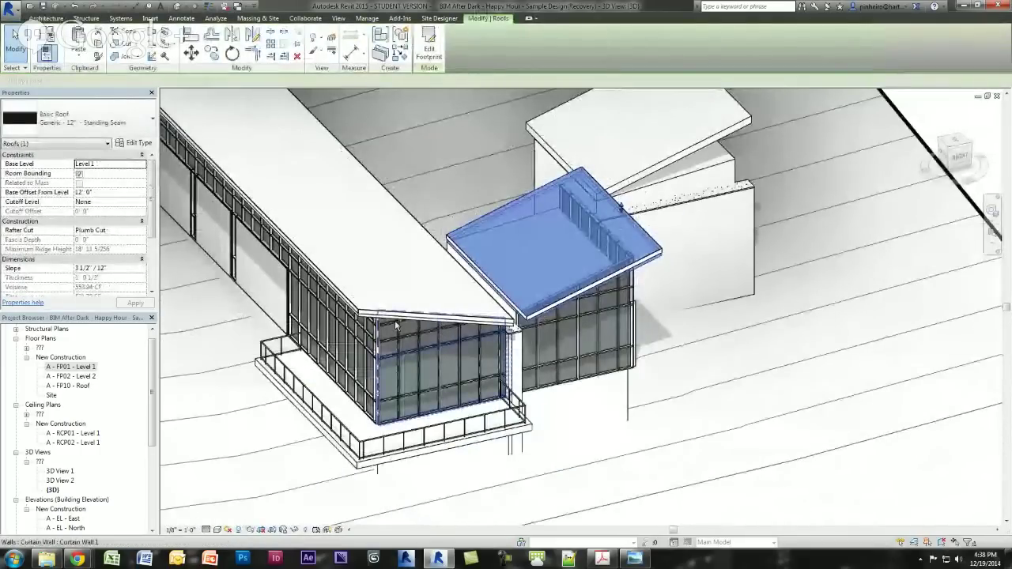
scroll(397, 324, "up", 4)
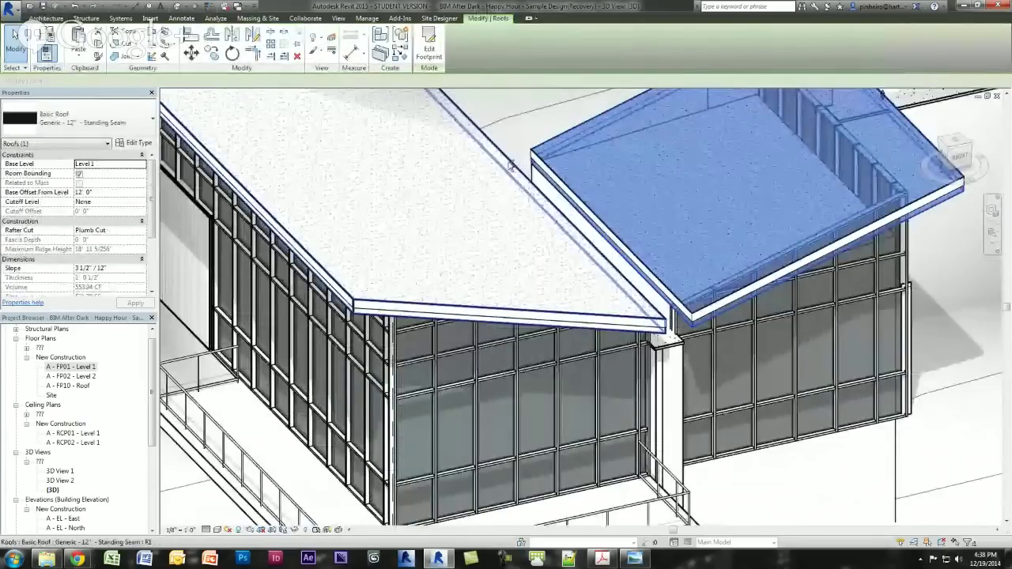
left_click(553, 221, "ctrl")
left_click(641, 309, "shift")
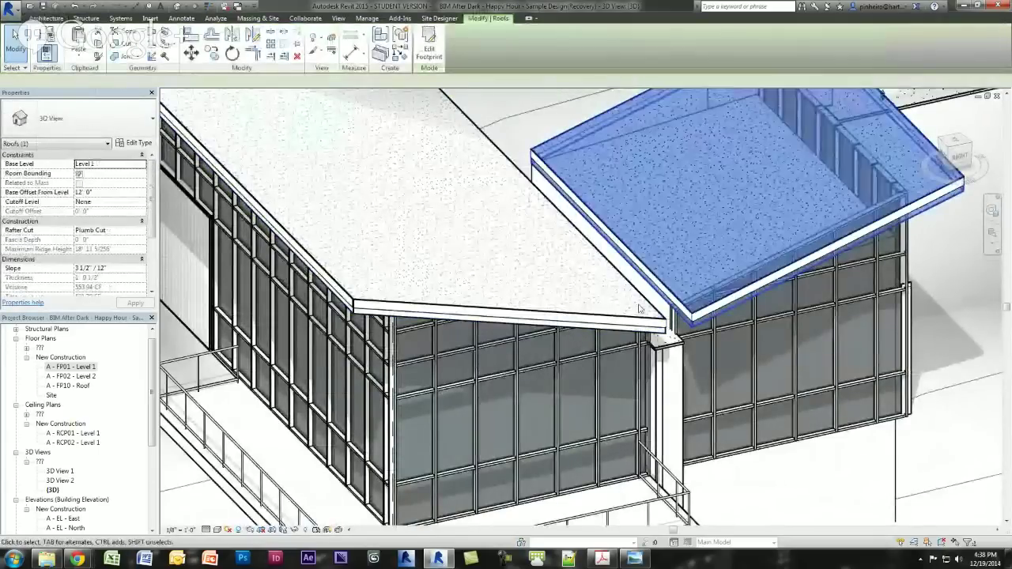
left_click(648, 306, "ctrl")
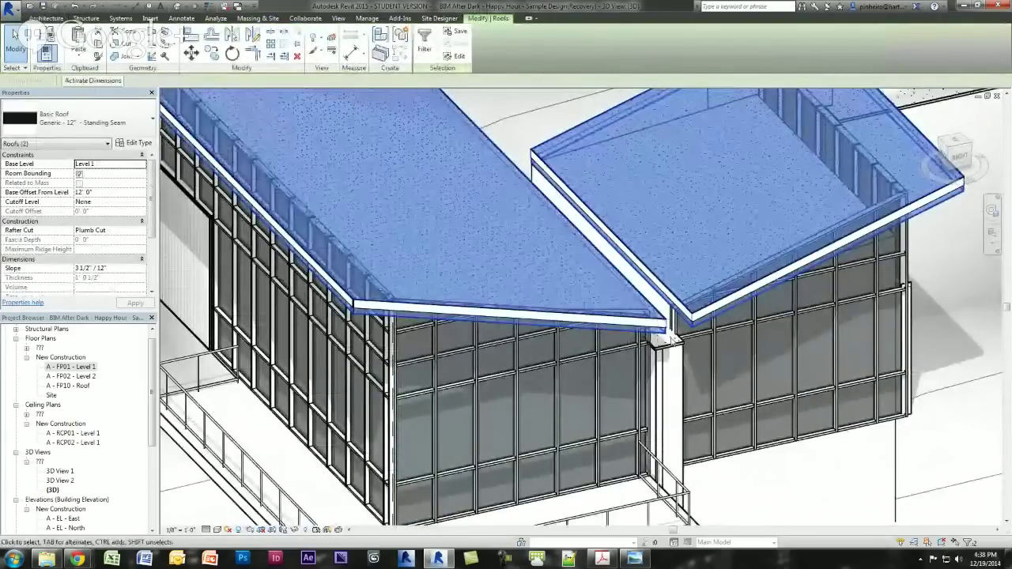
middle_click_drag(648, 307, 755, 219, "shift")
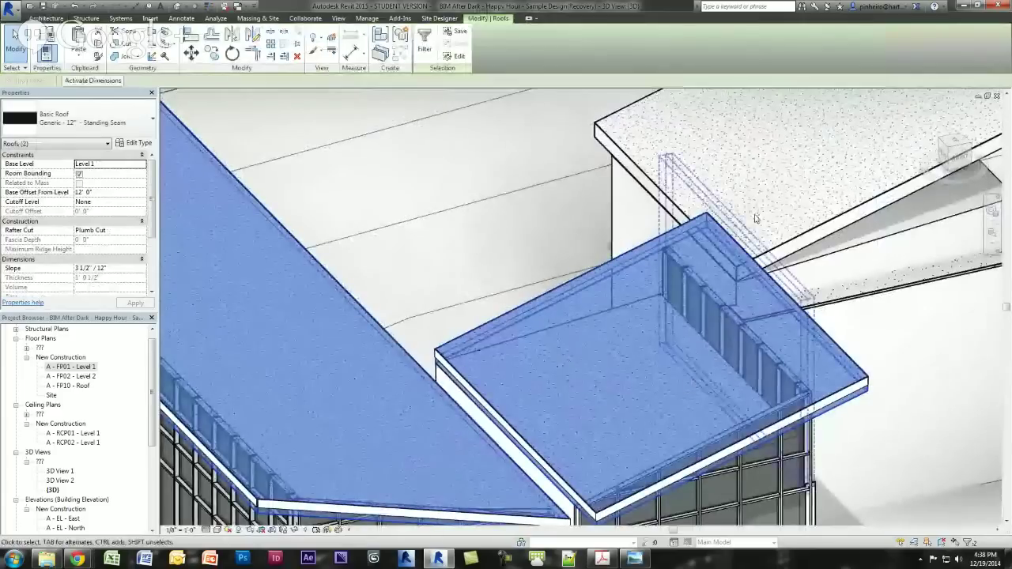
left_click(642, 174, "ctrl")
scroll(642, 174, "down", 3)
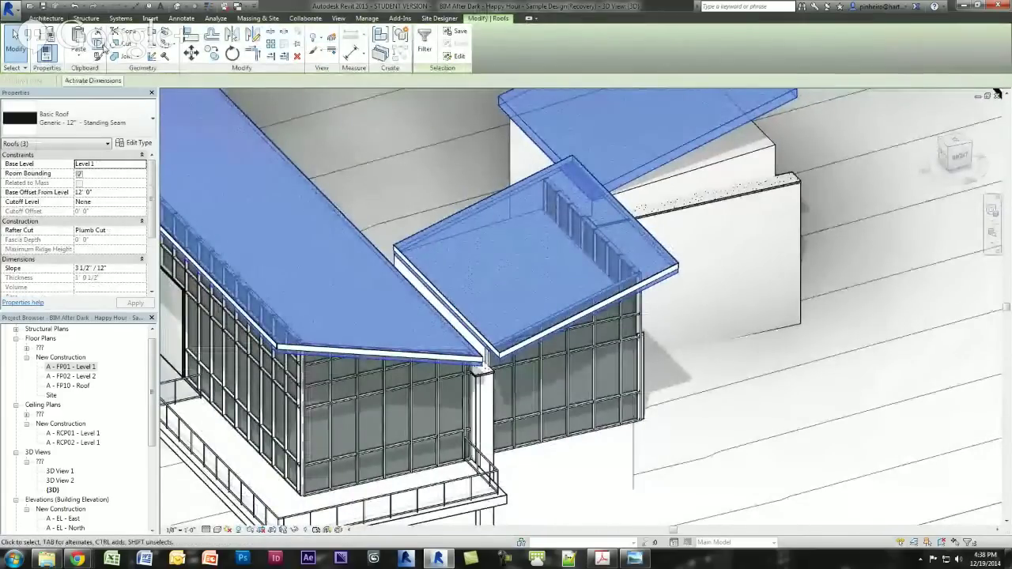
Paste the roofs Aligned to Same Place and make the copies Standing Seam Roof
left_click(79, 54)
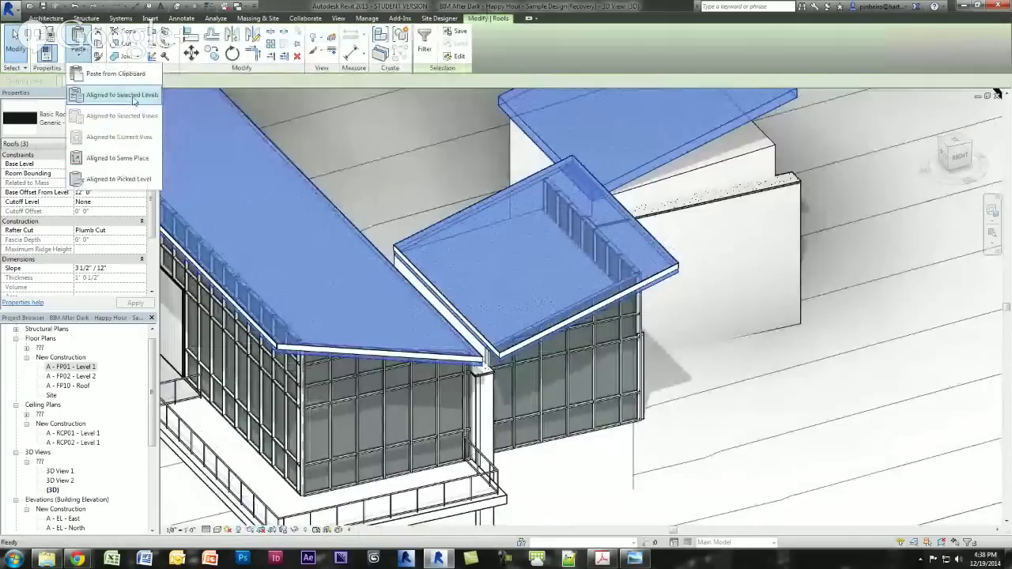
left_click(135, 158)
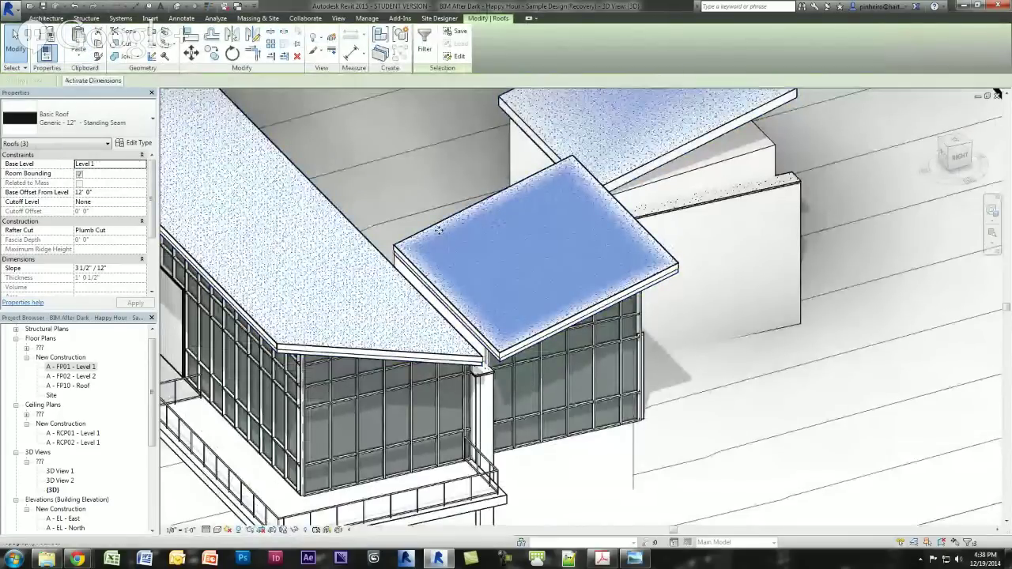
middle_click_drag(570, 163, 542, 242, "shift")
left_click(79, 119)
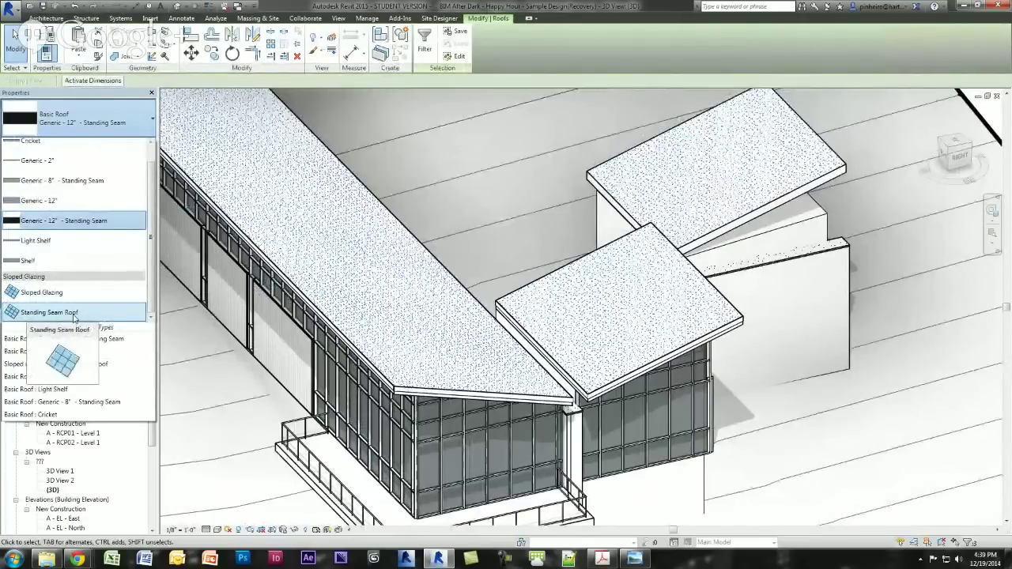
left_click(74, 315)
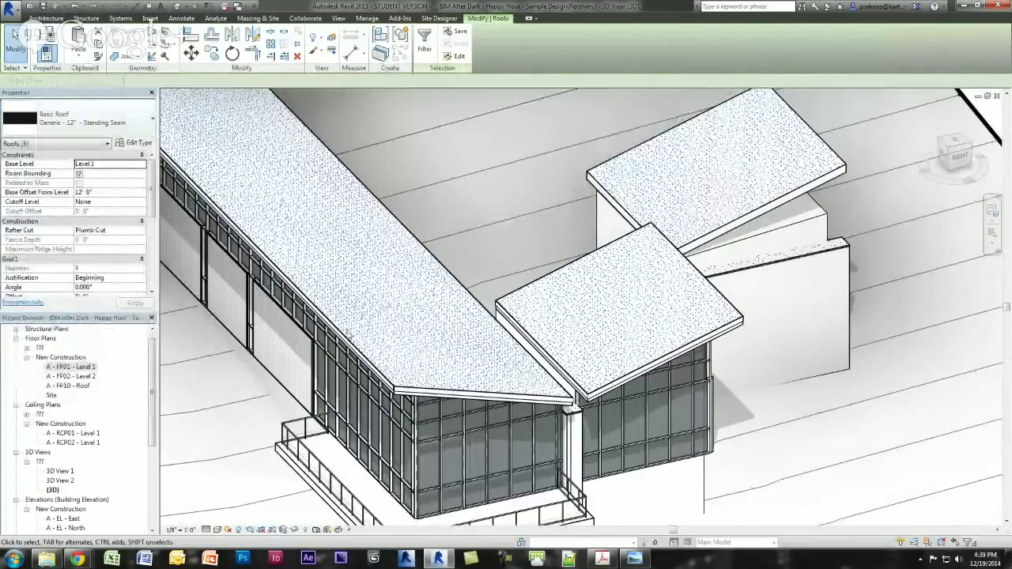
scroll(546, 247, "up", 3)
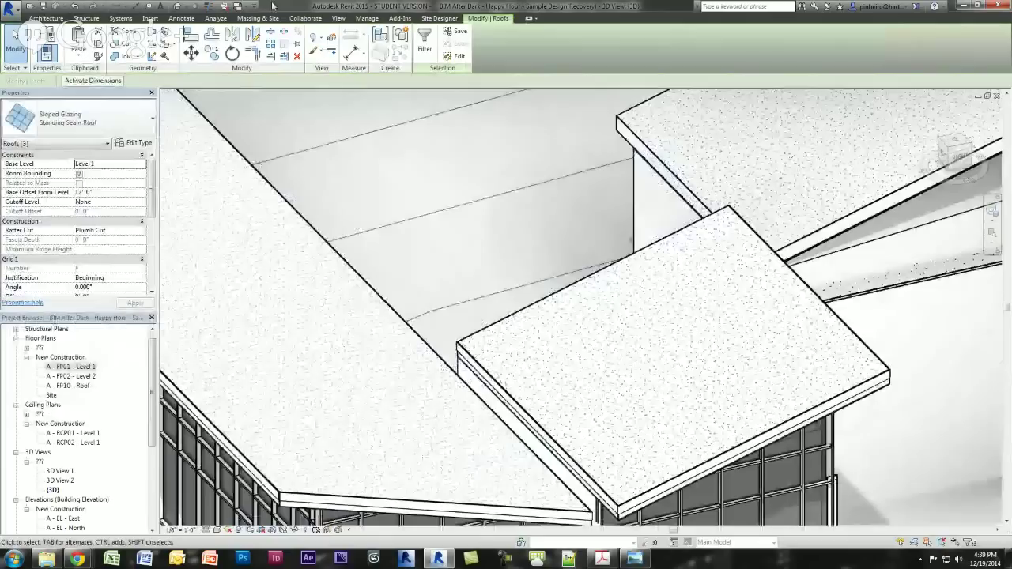
Apply the 14' base offset, then switch to the Level 1 floor plan
left_click(239, 6)
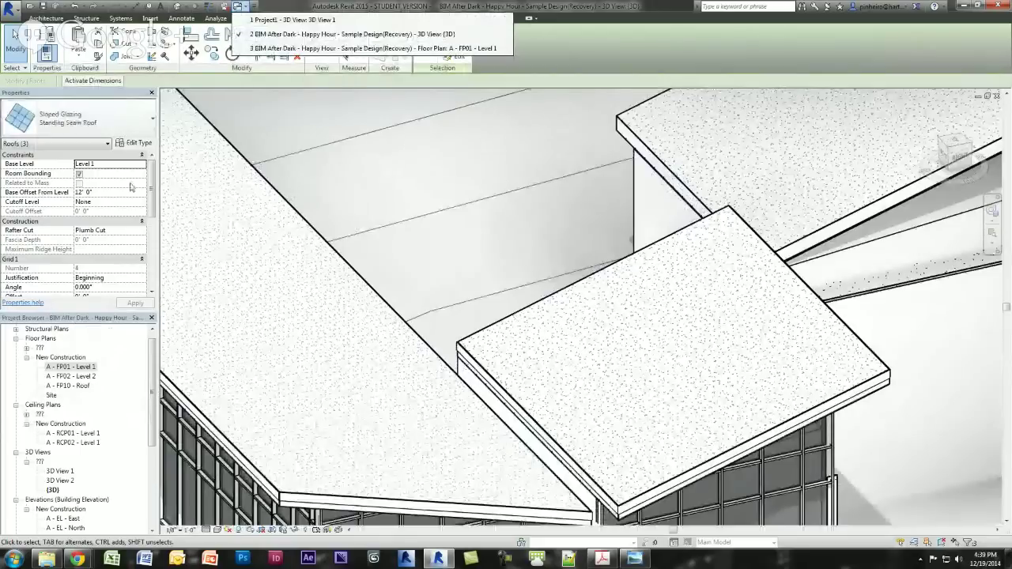
left_click(118, 198)
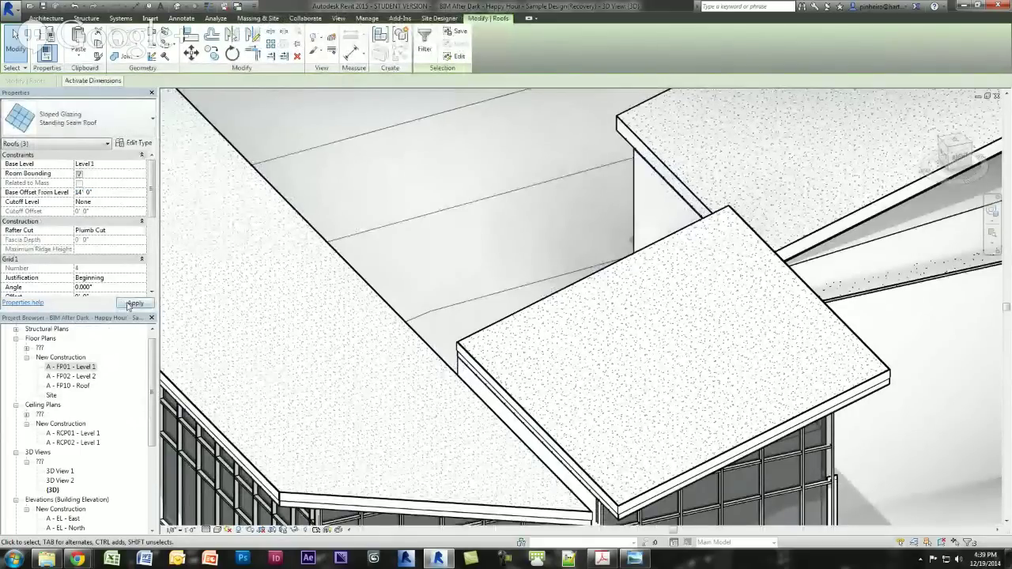
left_click(133, 303)
scroll(514, 382, "up", 3)
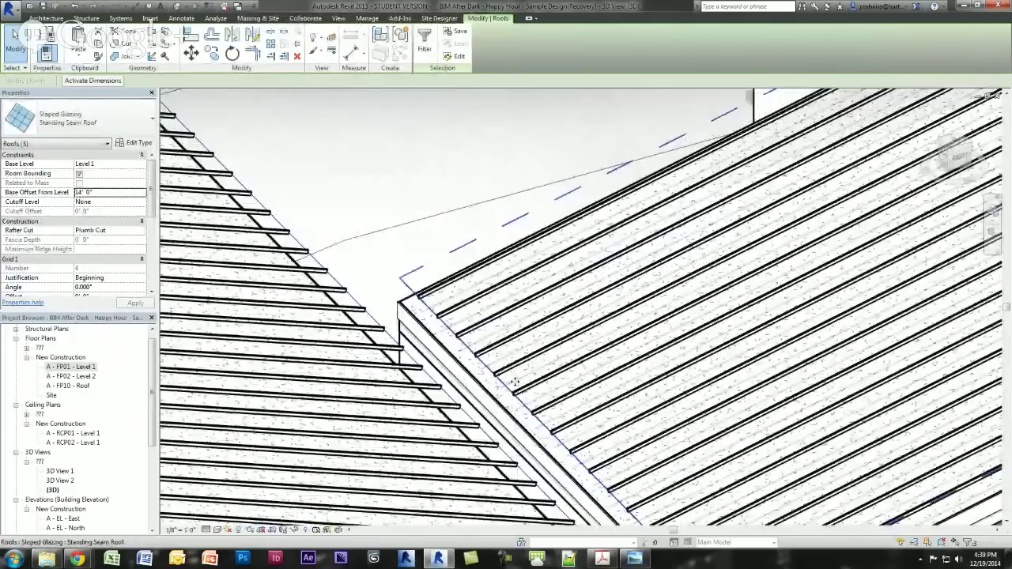
middle_click_drag(514, 382, 601, 307)
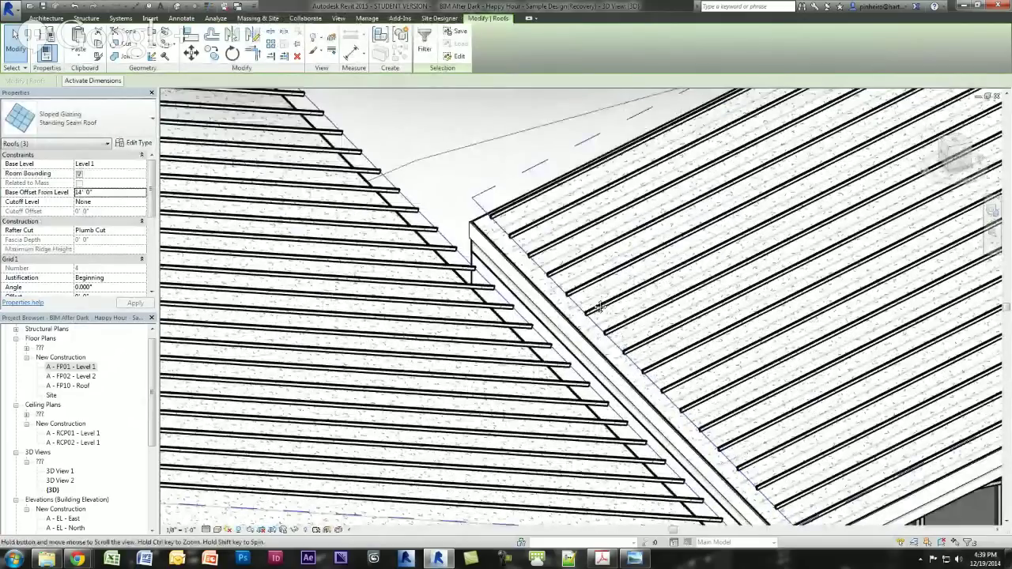
scroll(601, 307, "down", 5)
left_click(240, 6)
left_click(356, 49)
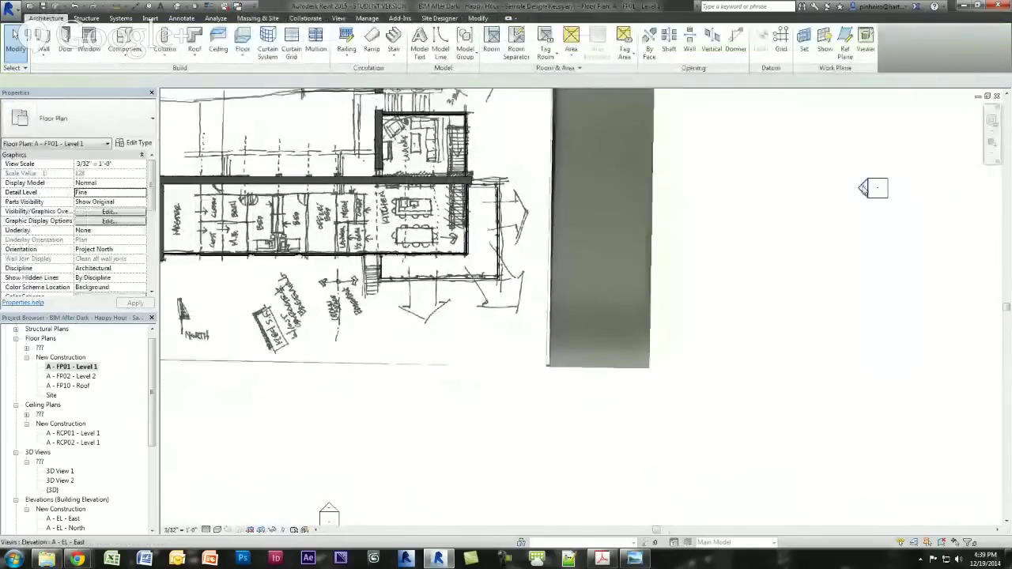
In the East elevation, select every visible instance of the standing seam roof
key("ctrl+Tab")
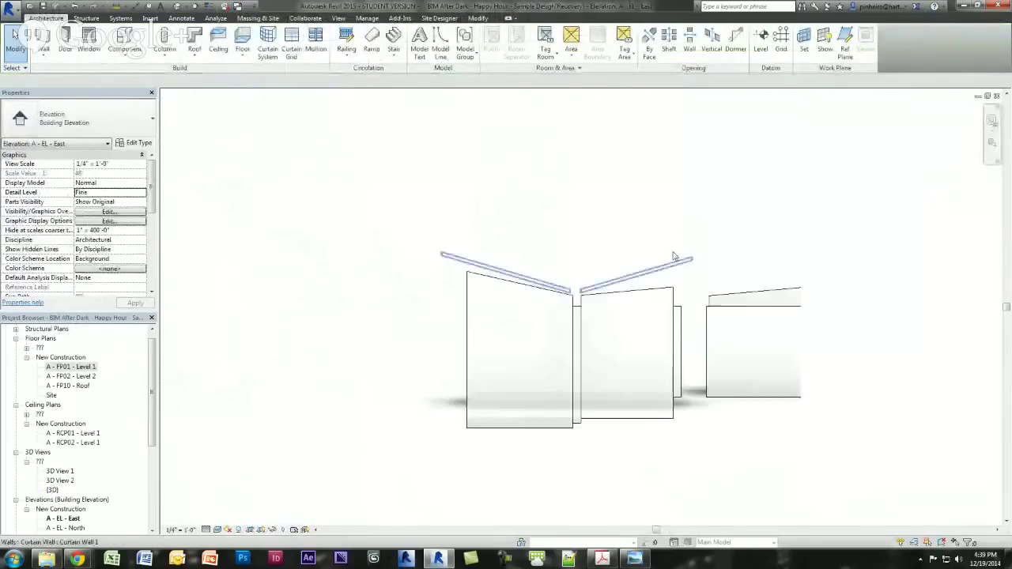
scroll(664, 275, "up", 4)
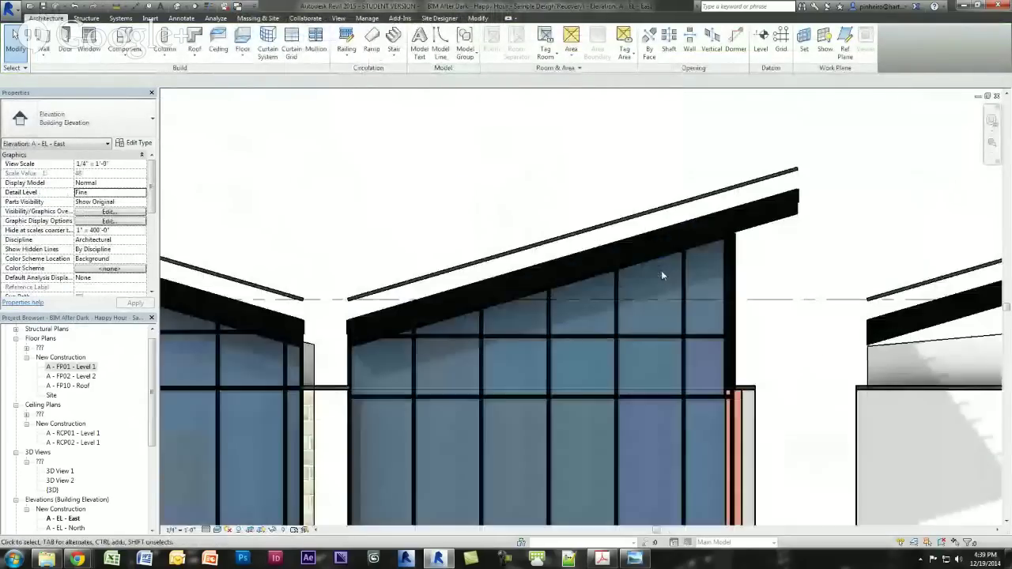
left_click(594, 234)
scroll(356, 303, "up", 2)
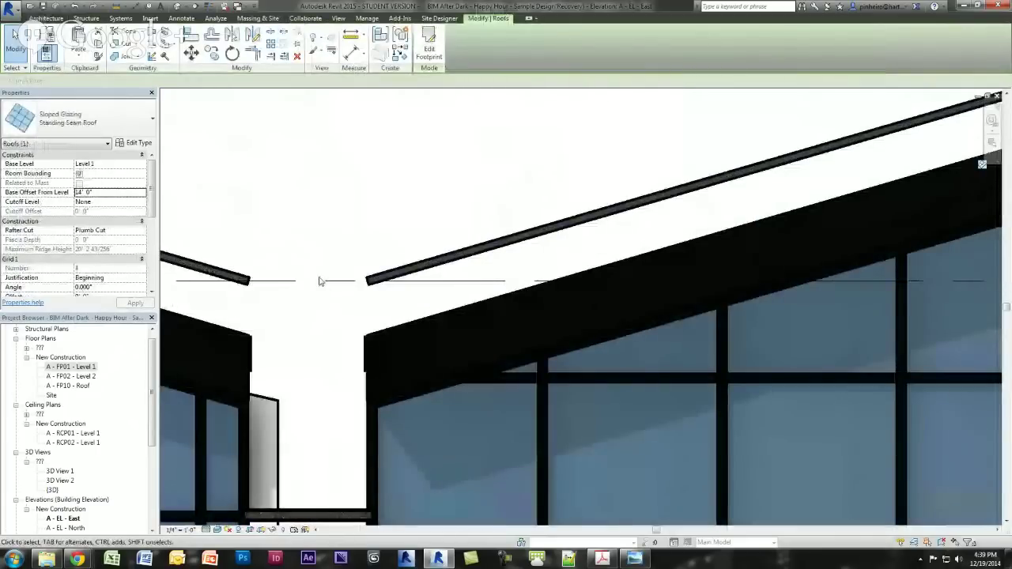
right_click(399, 278)
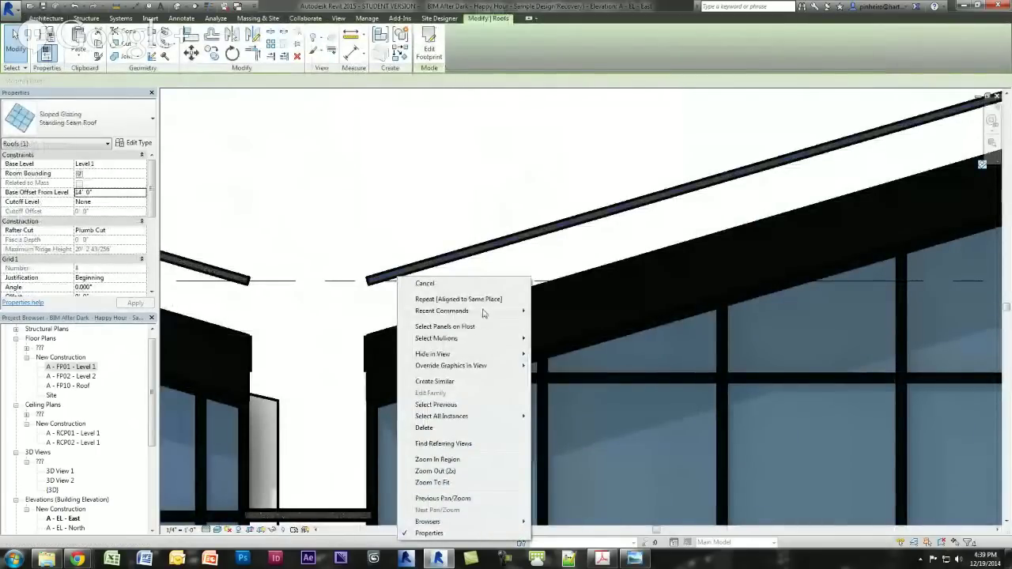
mouse_move(491, 413)
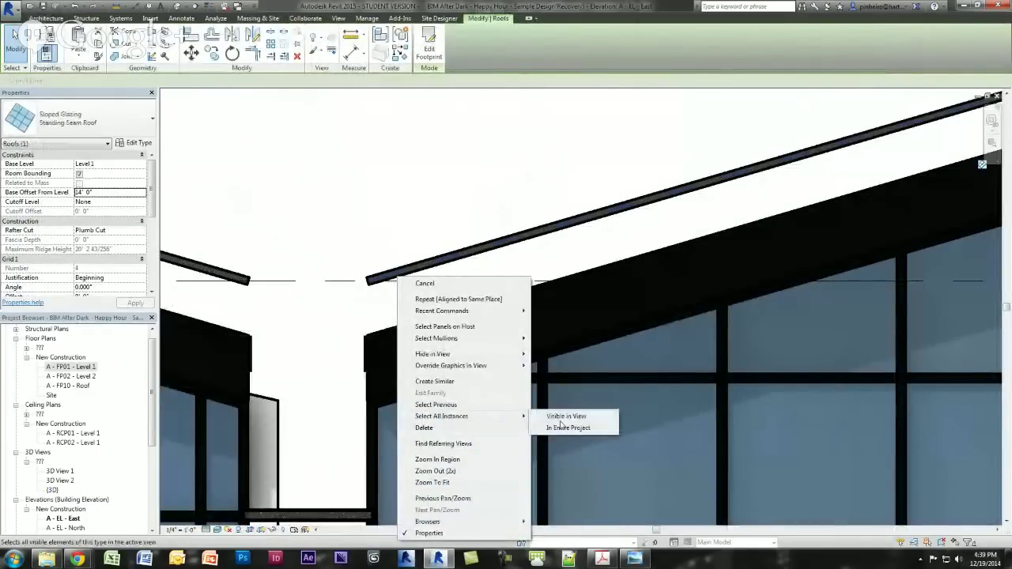
left_click(561, 416)
scroll(391, 309, "up", 3)
Move the standing seam roofs down (MV) so they rest on the original roof surfaces
key("m")
key("v")
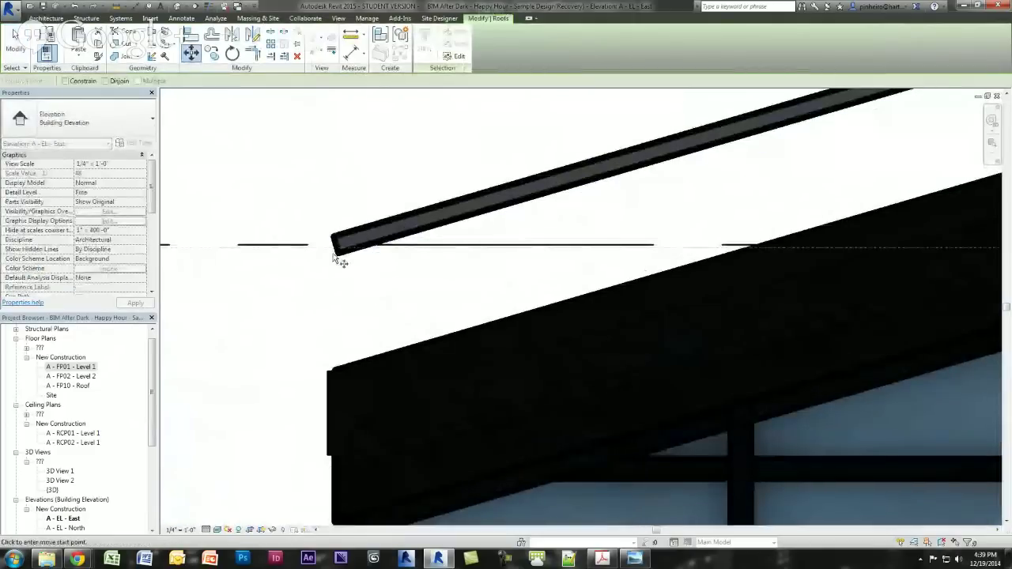
left_click(337, 253)
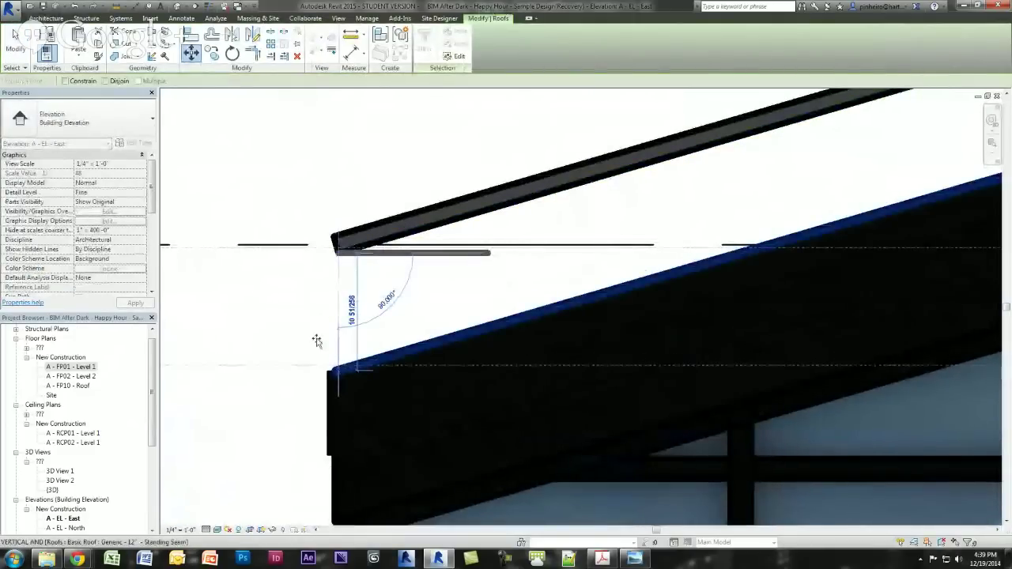
left_click(316, 340)
key("Escape")
scroll(317, 340, "down", 3)
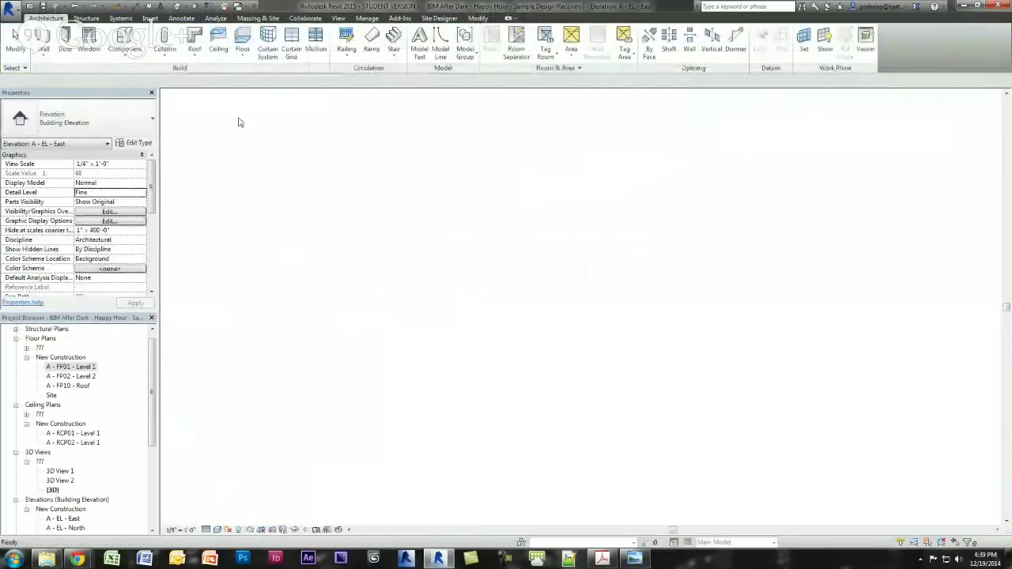
Back in the 3D view, orbit the model to inspect the lowered roofs
key("ctrl+Tab")
scroll(543, 383, "down", 3)
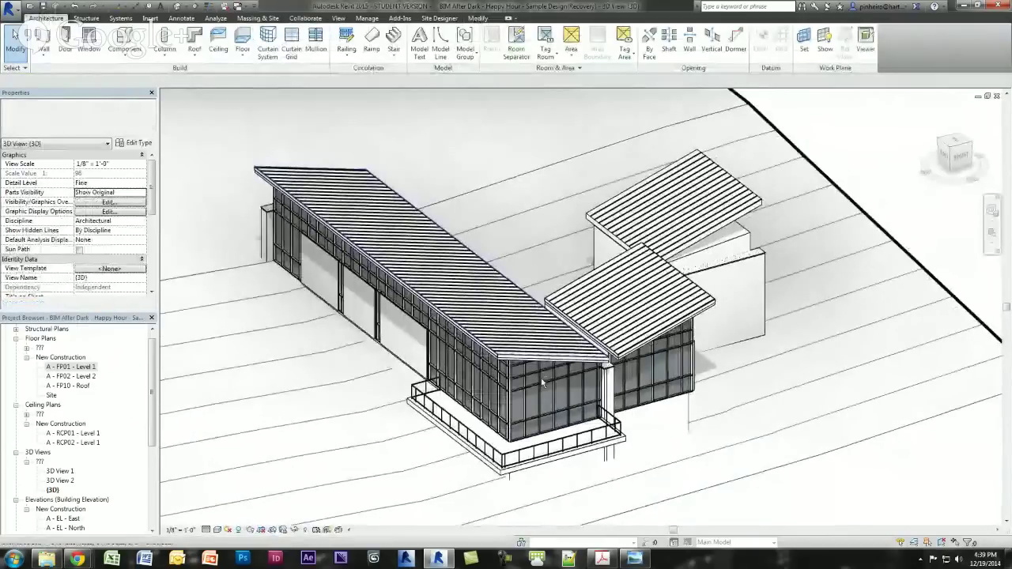
scroll(542, 383, "up", 5)
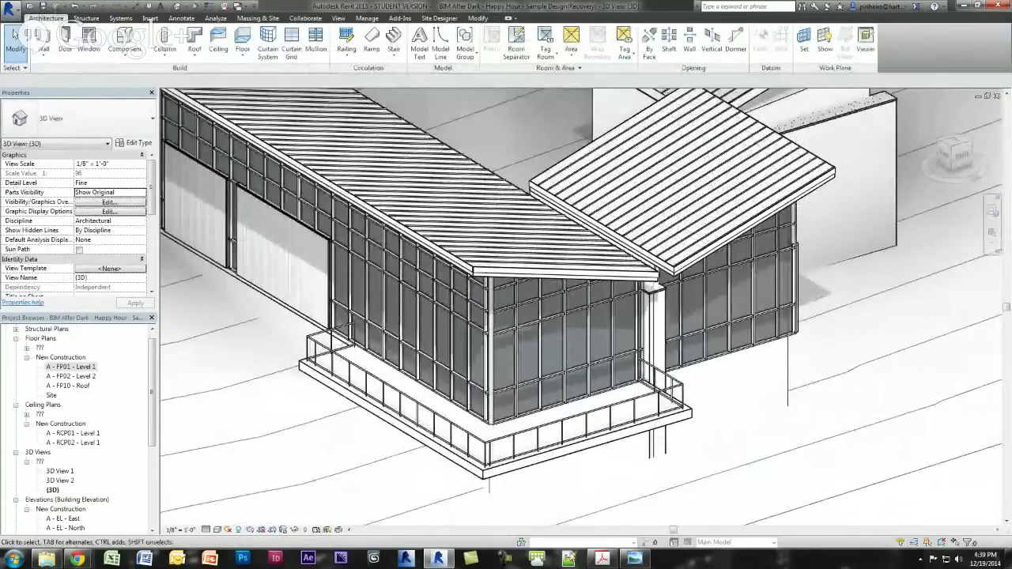
middle_click_drag(490, 489, 538, 484, "shift")
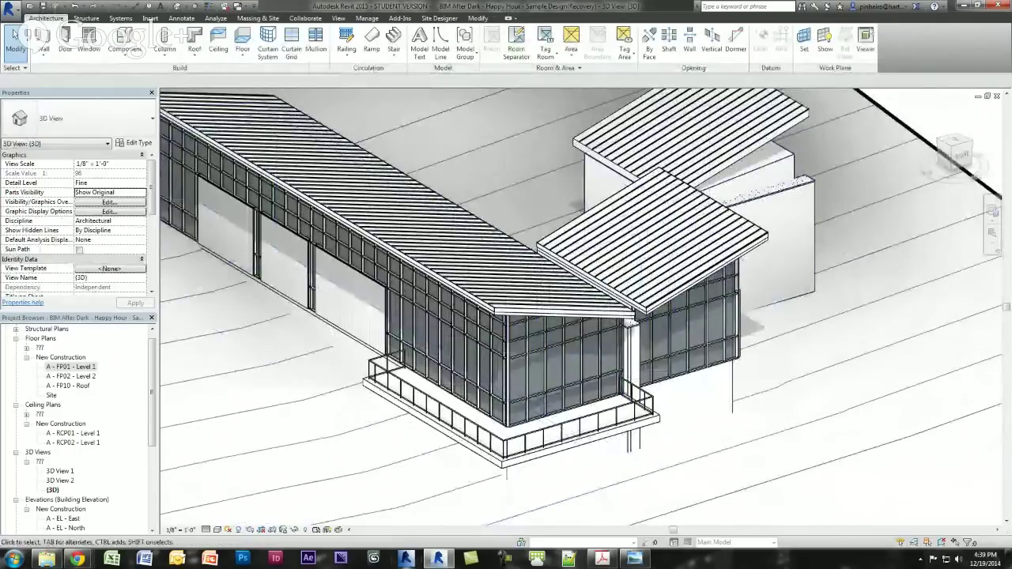
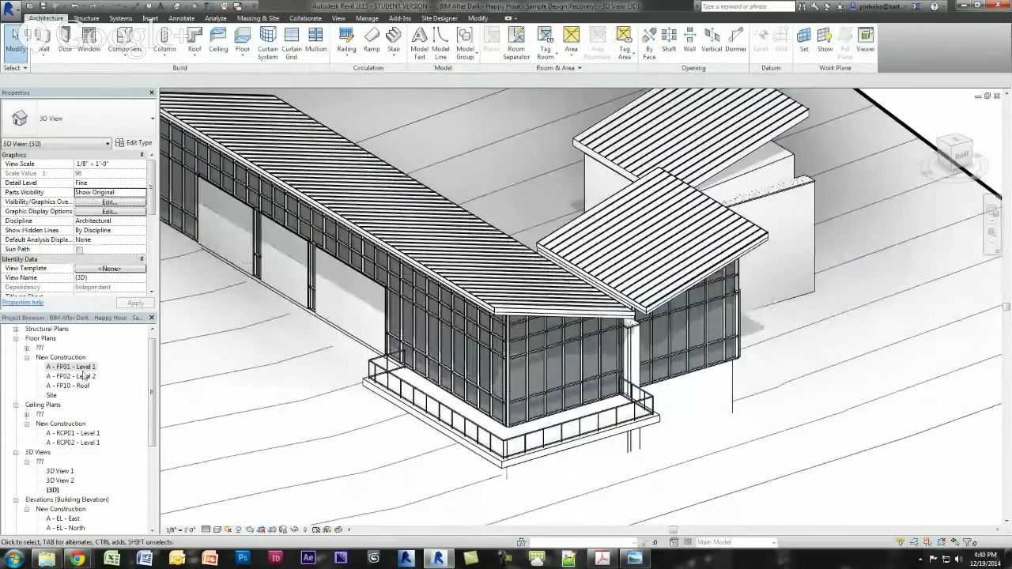
Open the Lower Level floor plan from the Project Browser
left_click(26, 347)
double_click(63, 357)
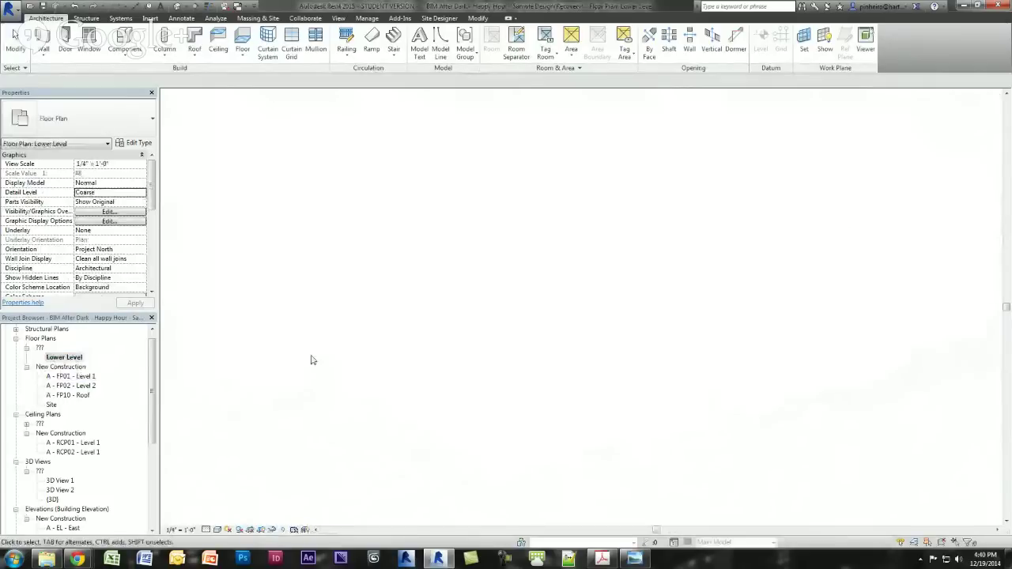
scroll(567, 303, "up", 4)
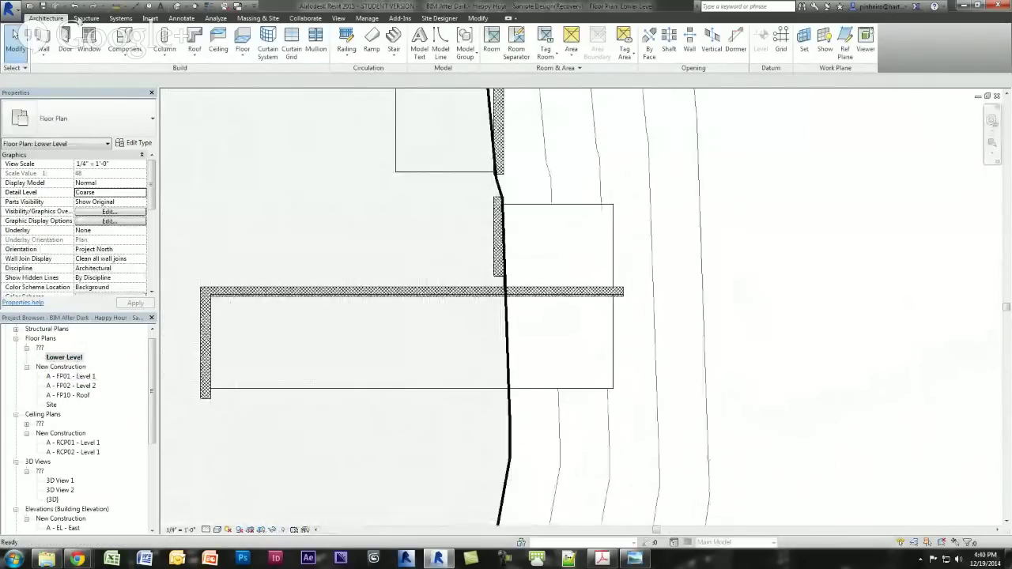
Start a Basic Wall: Foundation wall with its location line set to Finish Face: Interior
left_click(44, 40)
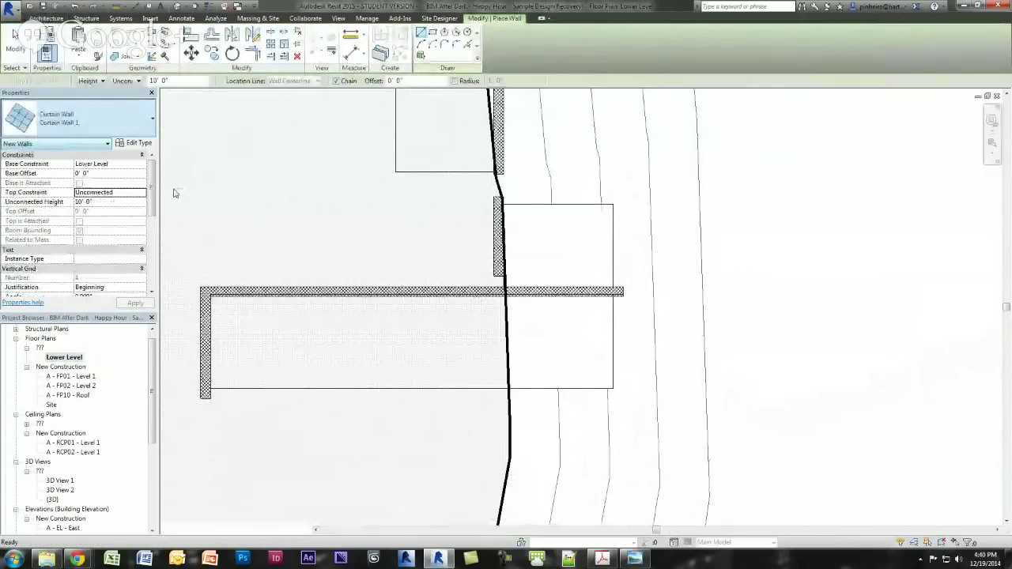
left_click(152, 119)
left_click_drag(241, 281, 240, 172)
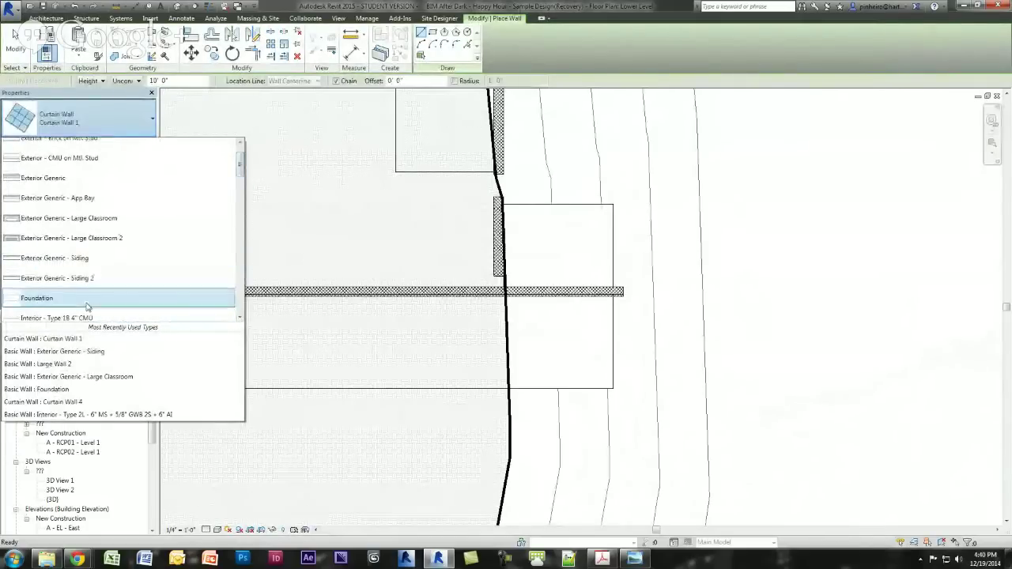
left_click(87, 304)
scroll(577, 183, "up", 5)
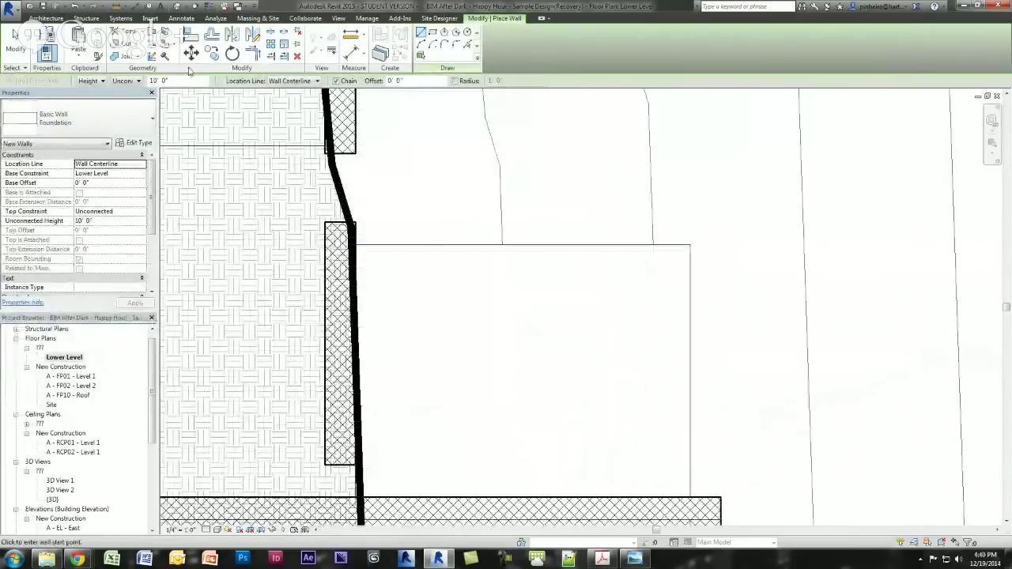
left_click(283, 83)
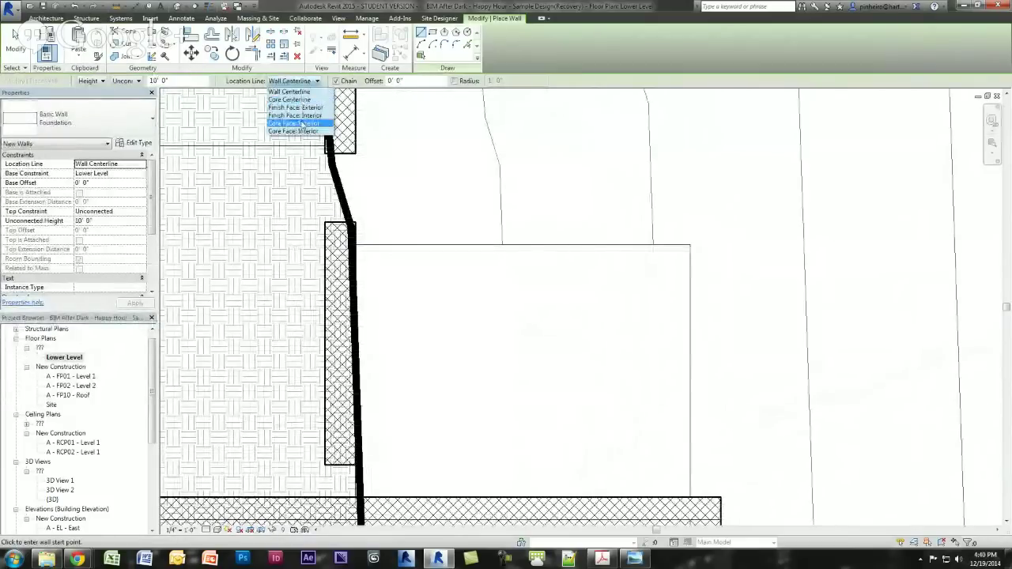
left_click(298, 116)
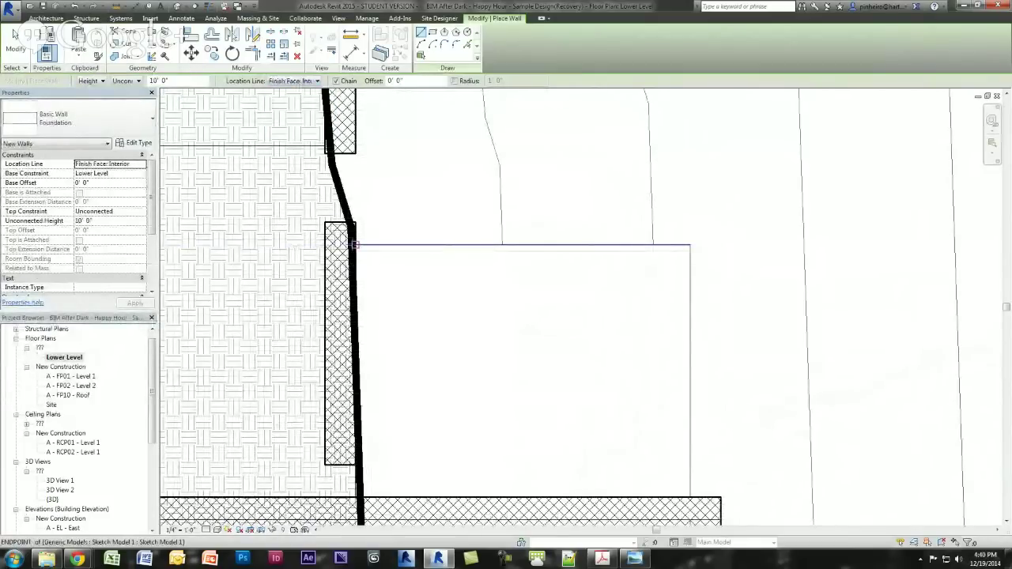
Draw the first foundation wall chain across the top and down the right side
left_click(355, 244)
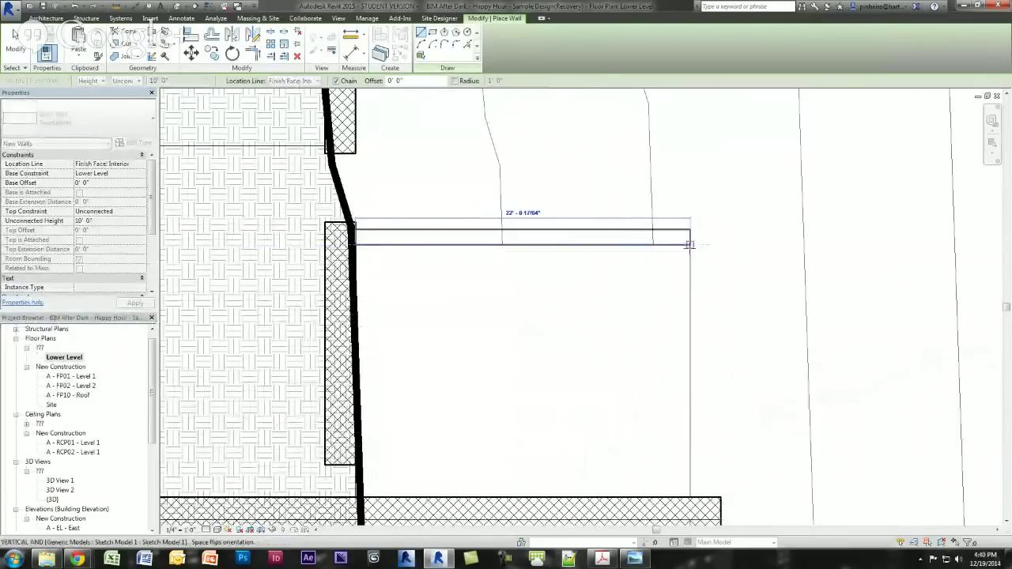
left_click(690, 244)
left_click(689, 491)
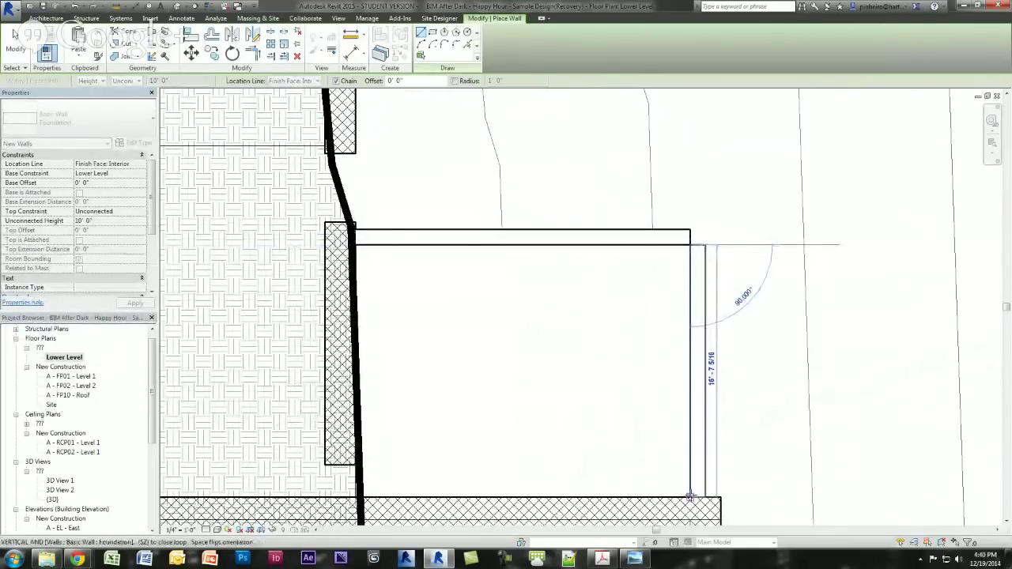
key("Escape")
Add a second foundation wall chain that closes the outline back to the left wall
scroll(646, 196, "down", 5)
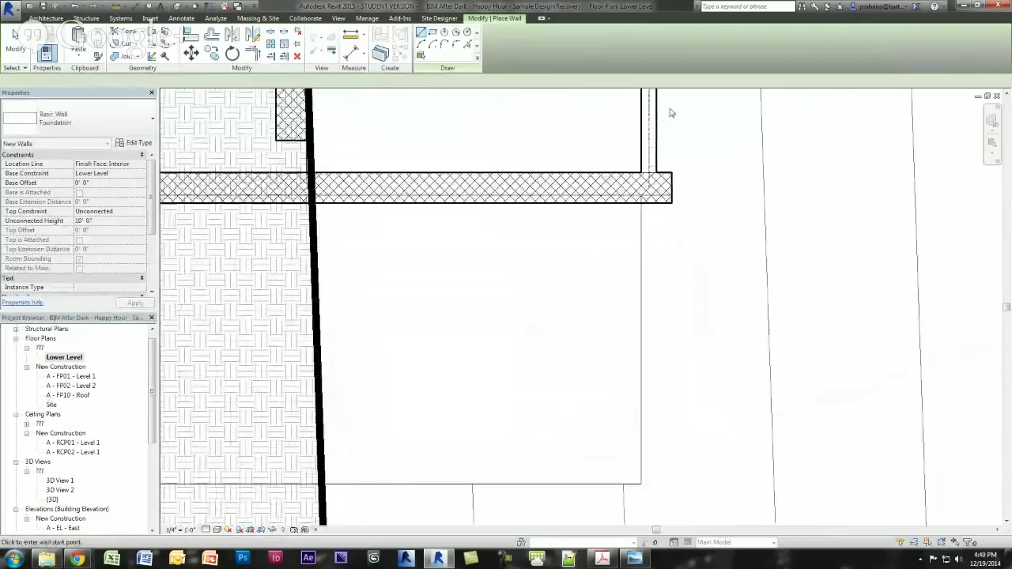
left_click(642, 207)
scroll(641, 228, "up", 5)
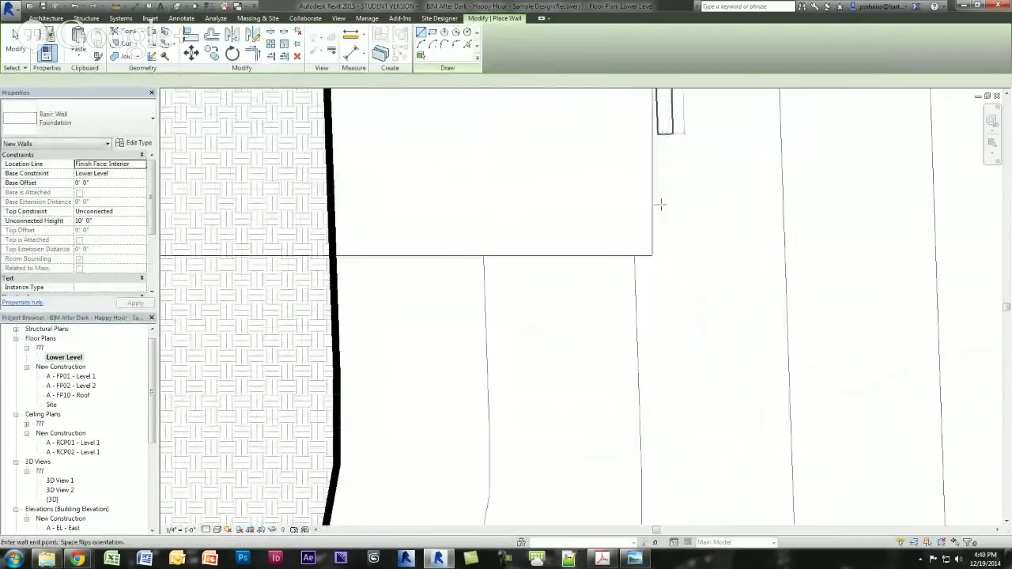
left_click(656, 246)
left_click(335, 251)
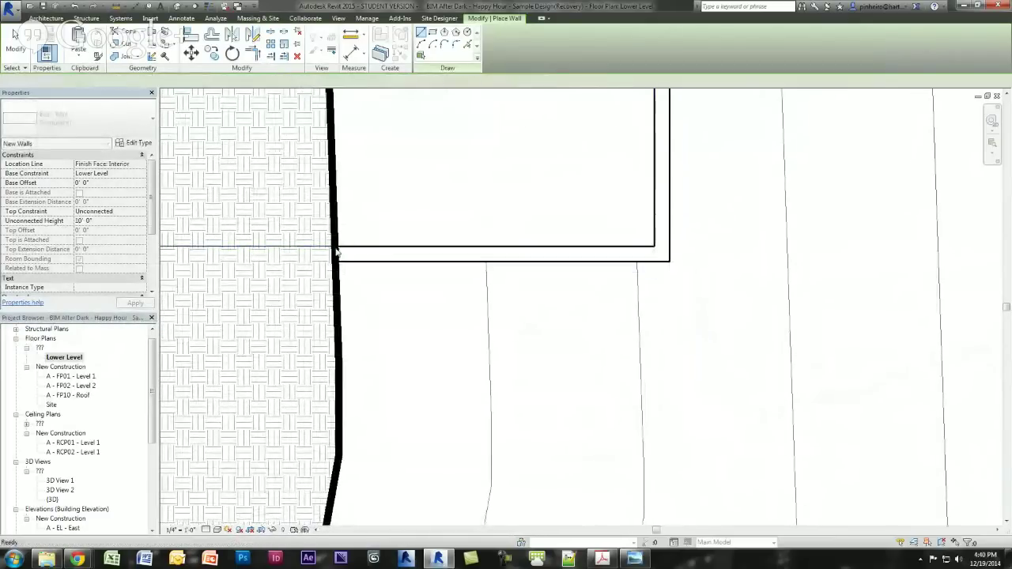
key("Escape")
key("Escape")
scroll(292, 314, "down", 3)
Place a Curtain Wall 1 segment at the foundation corner using WA
key("w")
key("a")
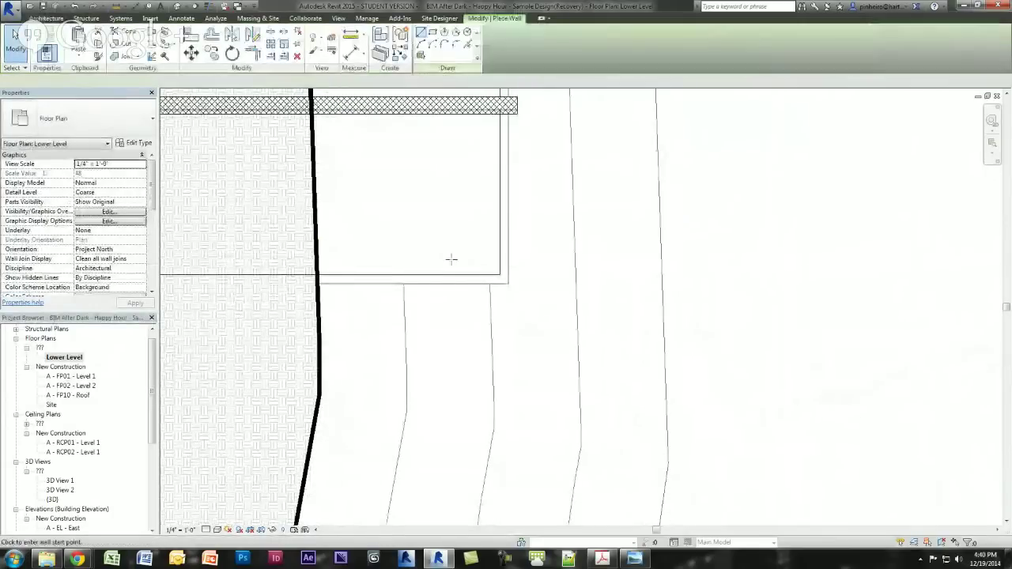
left_click(95, 119)
scroll(83, 247, "down", 5)
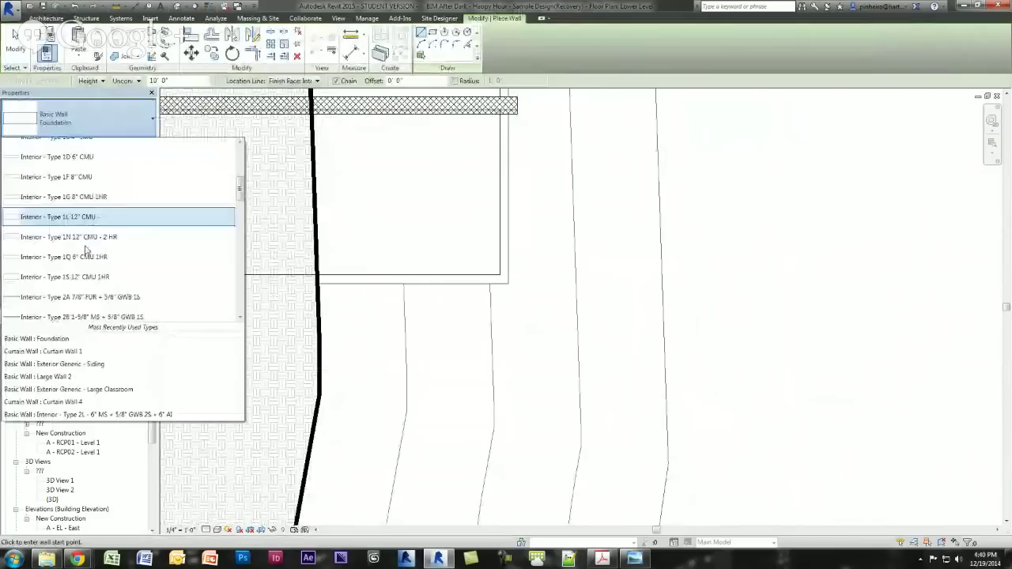
left_click_drag(239, 208, 242, 278)
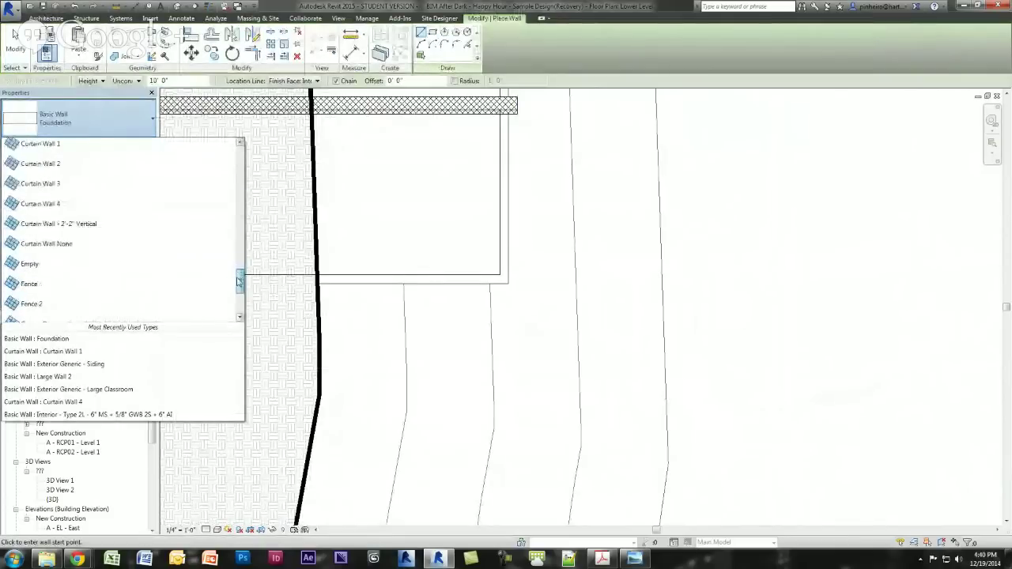
scroll(98, 210, "up", 1)
left_click(91, 194)
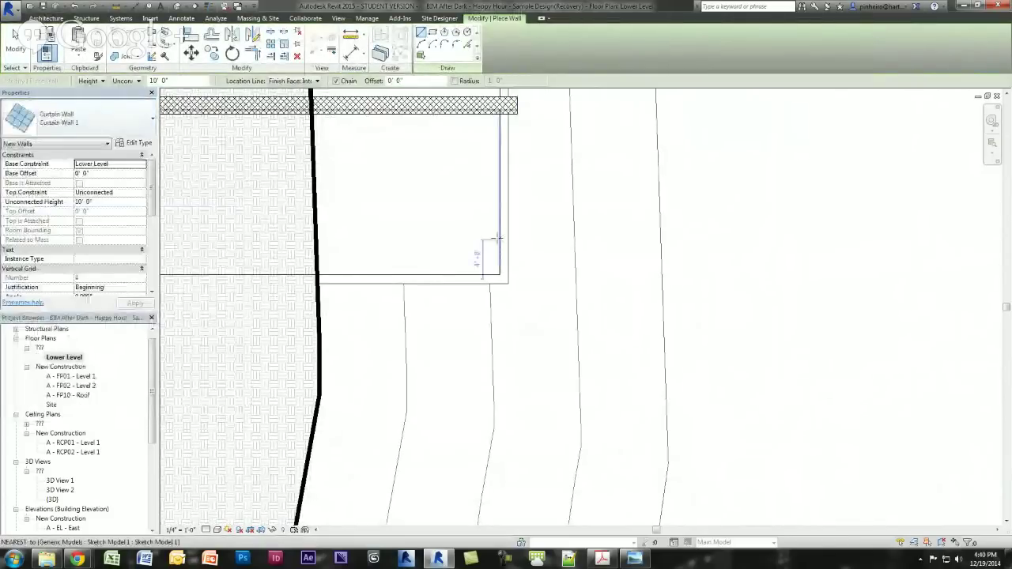
left_click(503, 229)
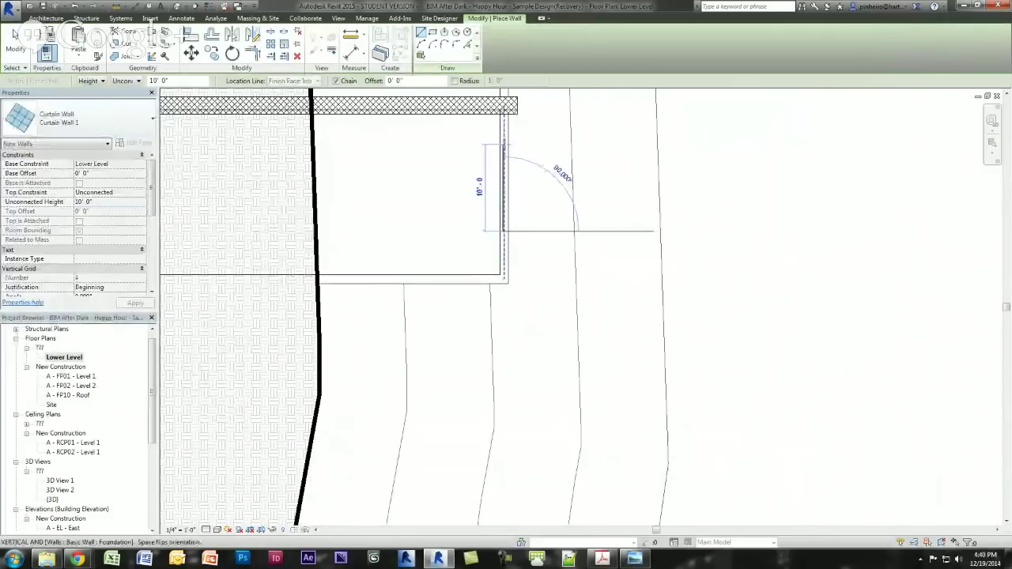
left_click(502, 166)
key("Escape")
key("Escape")
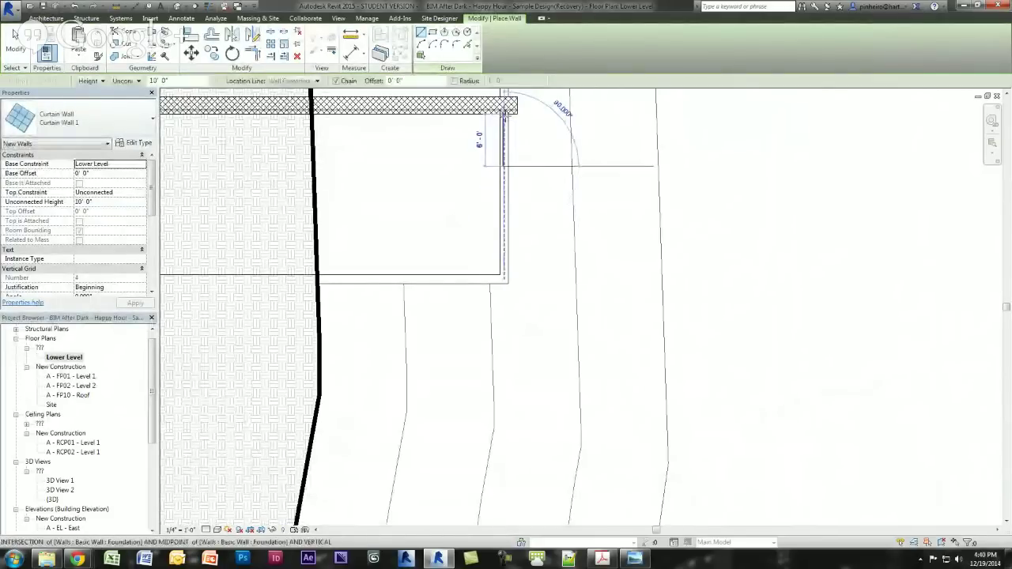
Bring the foundation gap into view, start another curtain wall, then show the default {3D} view
middle_click_drag(529, 165, 487, 279)
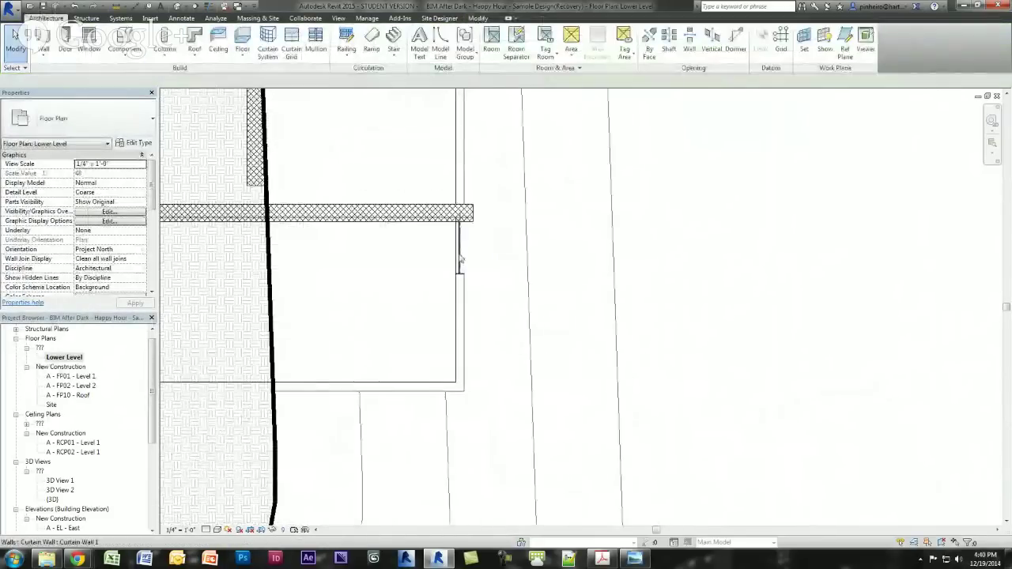
key("w")
key("a")
scroll(463, 218, "up", 4)
left_click(456, 222)
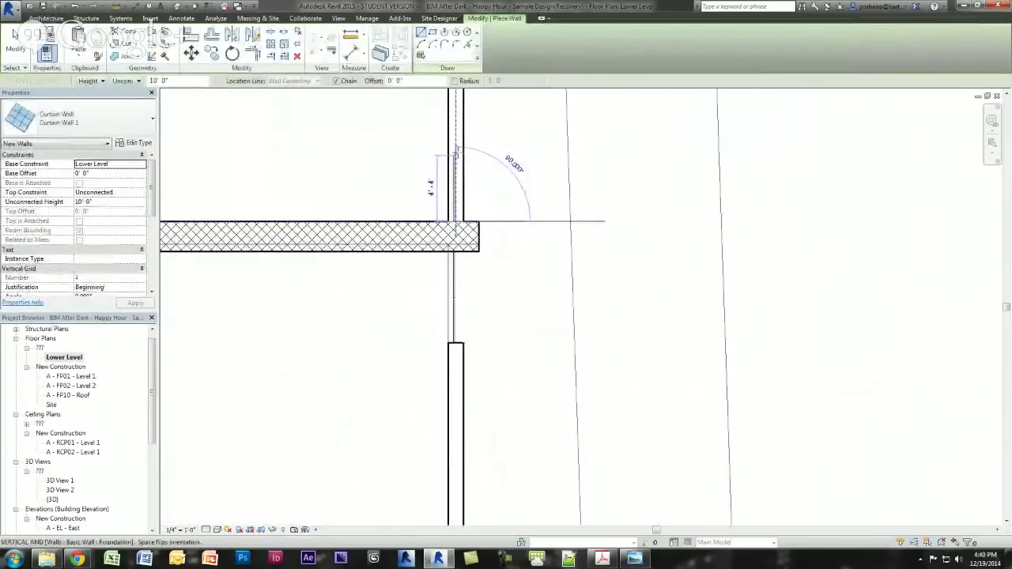
left_click(14, 34)
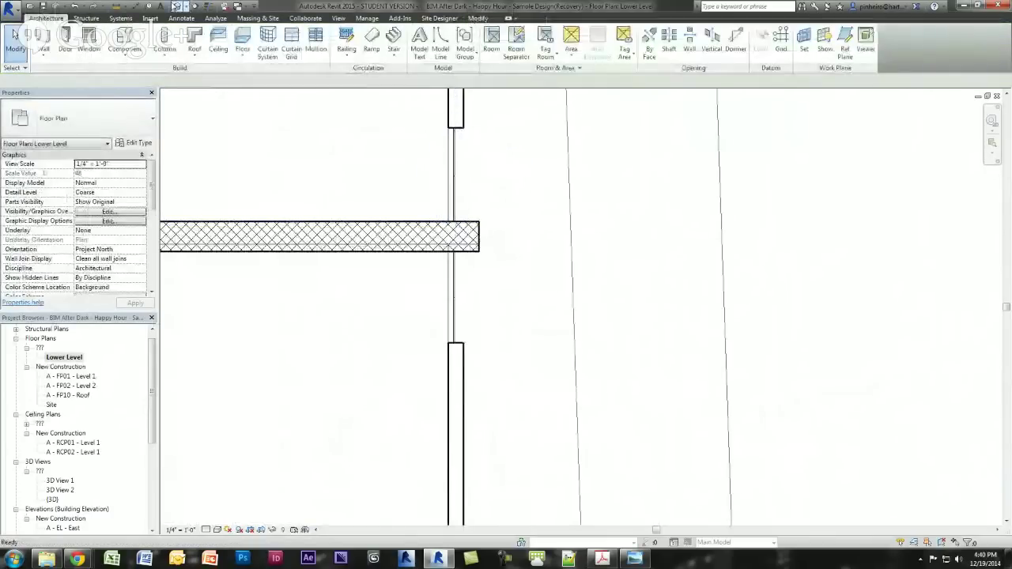
left_click(176, 6)
scroll(636, 379, "up", 4)
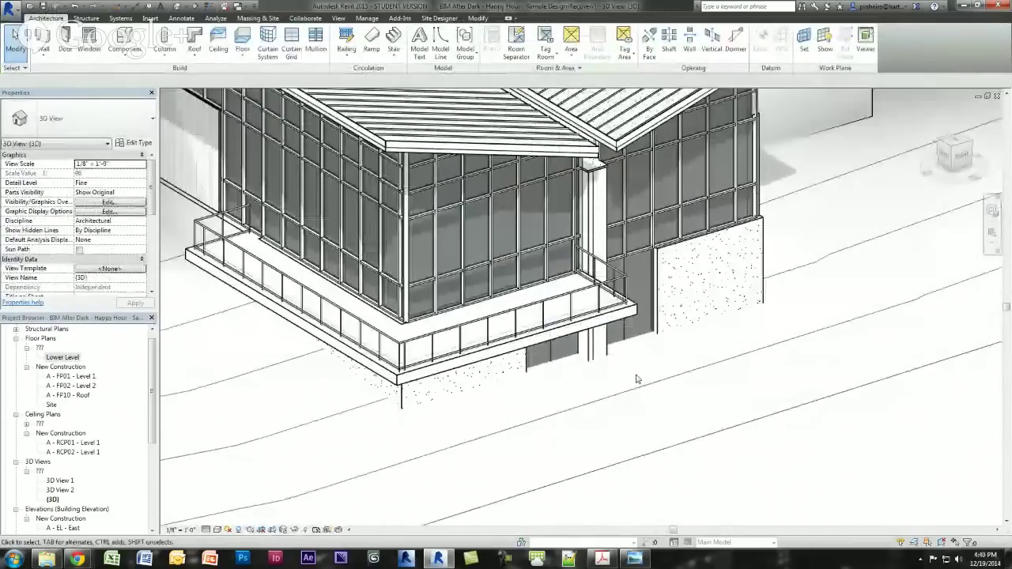
Add a mullion on a grid line of the lower curtain wall under the balcony
scroll(637, 345, "up", 3)
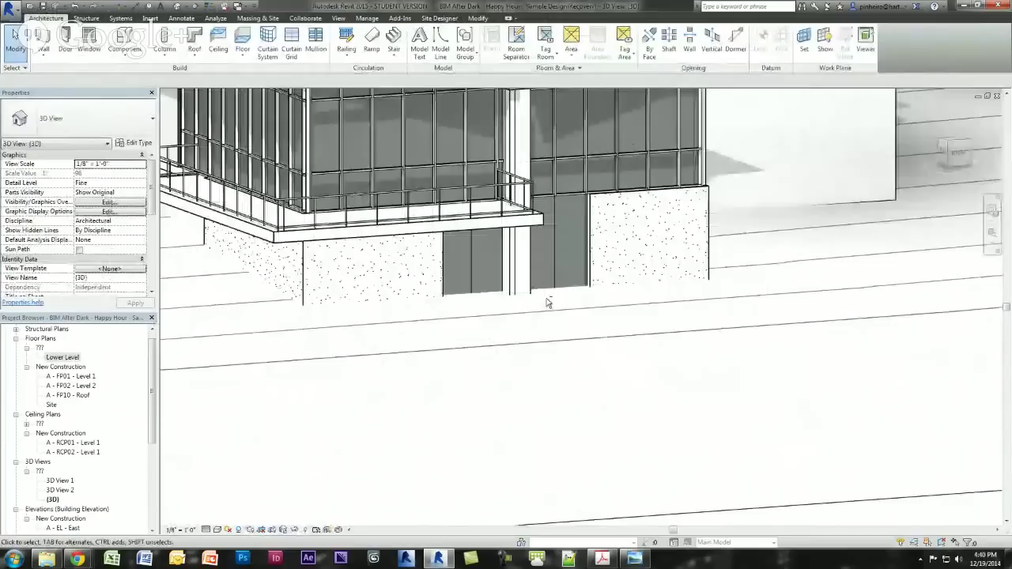
left_click(488, 312)
key("Escape")
scroll(562, 218, "up", 2)
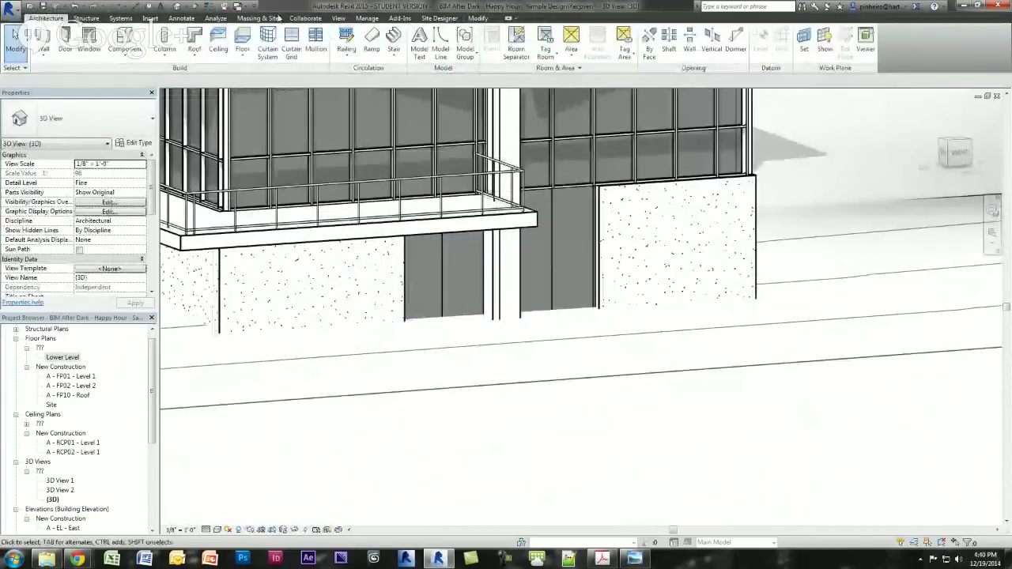
left_click(316, 40)
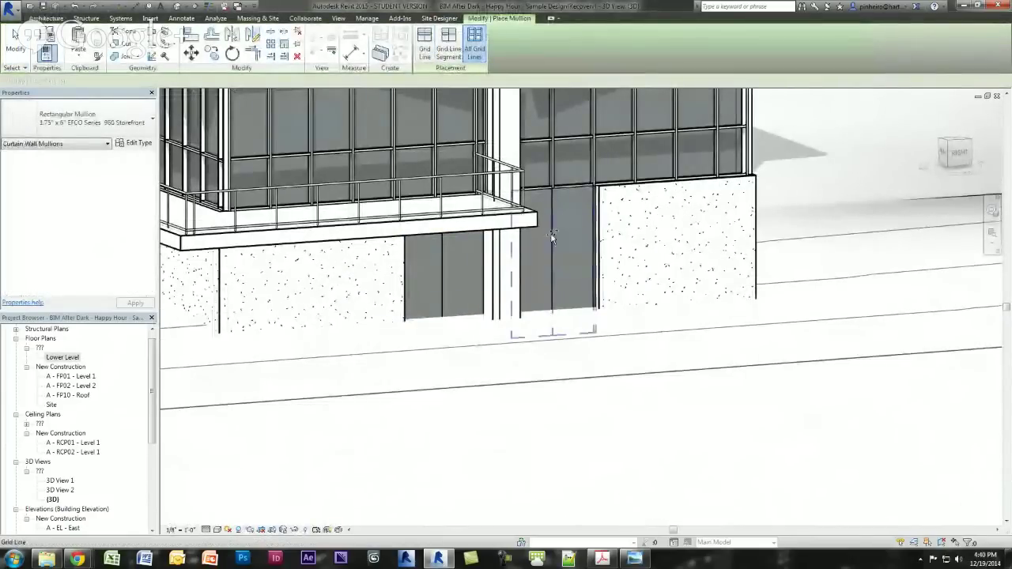
left_click(443, 277)
key("Escape")
key("Escape")
Orbit to see the whole building, then bring up the Design BIM eBook in Acrobat
middle_click_drag(461, 380, 540, 417, "shift")
scroll(540, 417, "up", 3)
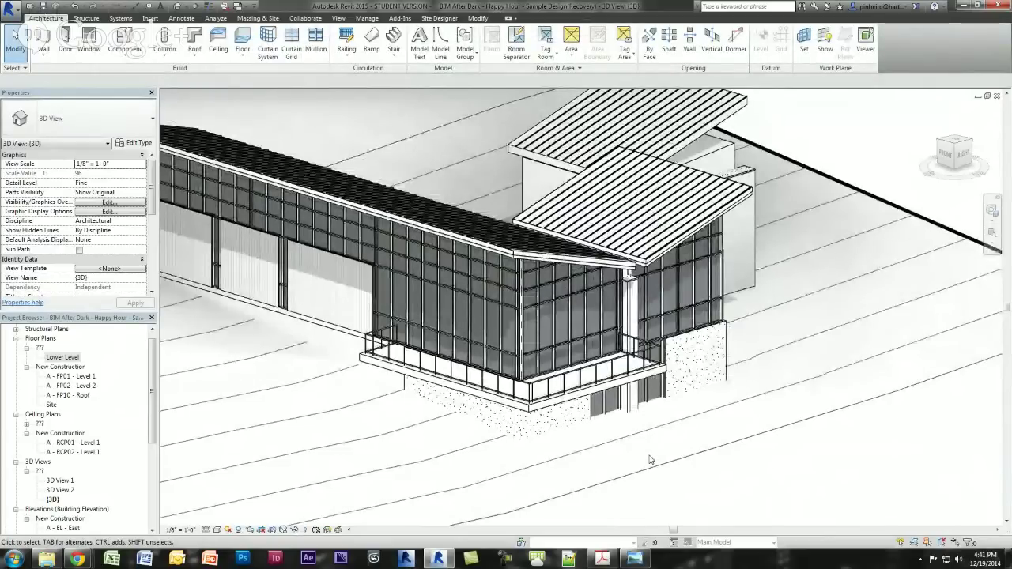
left_click(602, 558)
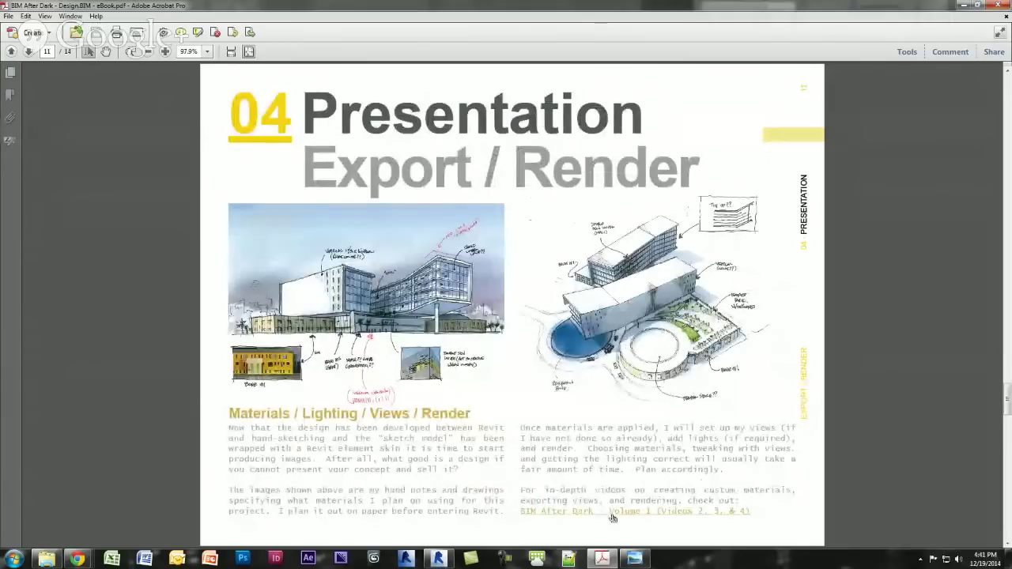
Scroll around page 11 'Presentation – Export / Render' of the eBook, then close Acrobat
scroll(567, 448, "down", 3)
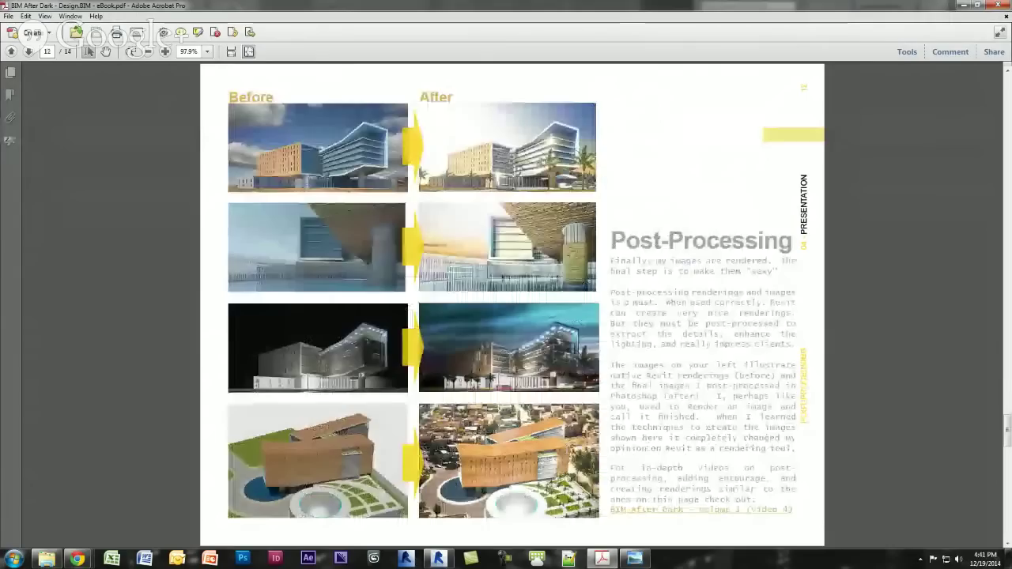
scroll(567, 448, "up", 3)
left_click(994, 4)
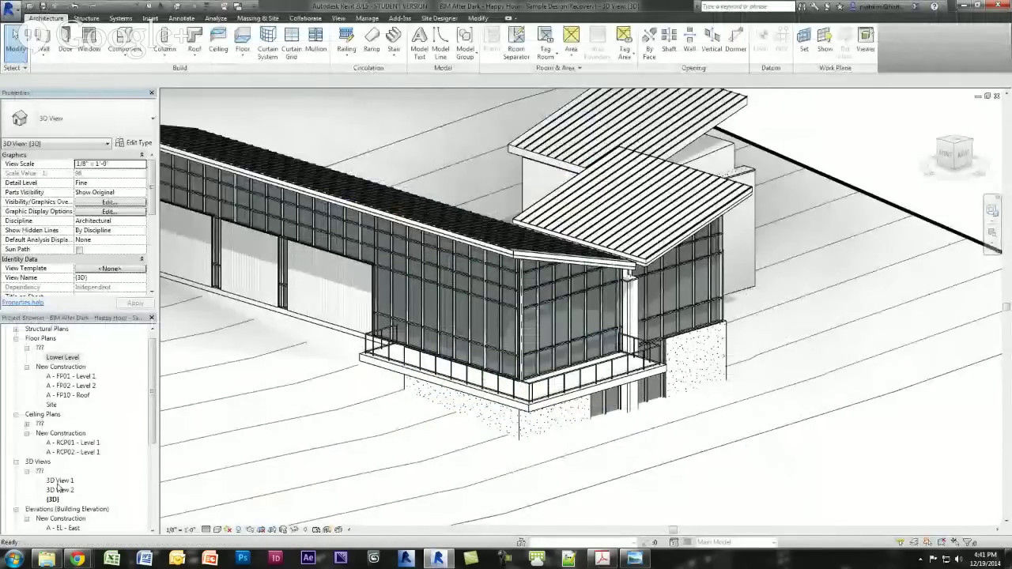
Open 3D View 1 and lower its camera with the SteeringWheel
double_click(60, 480)
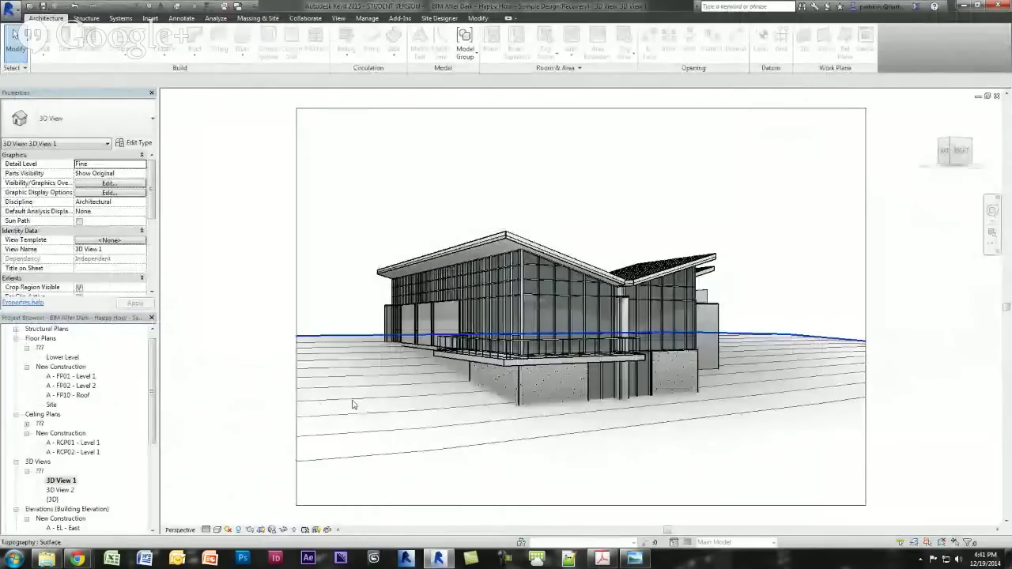
left_click(992, 210)
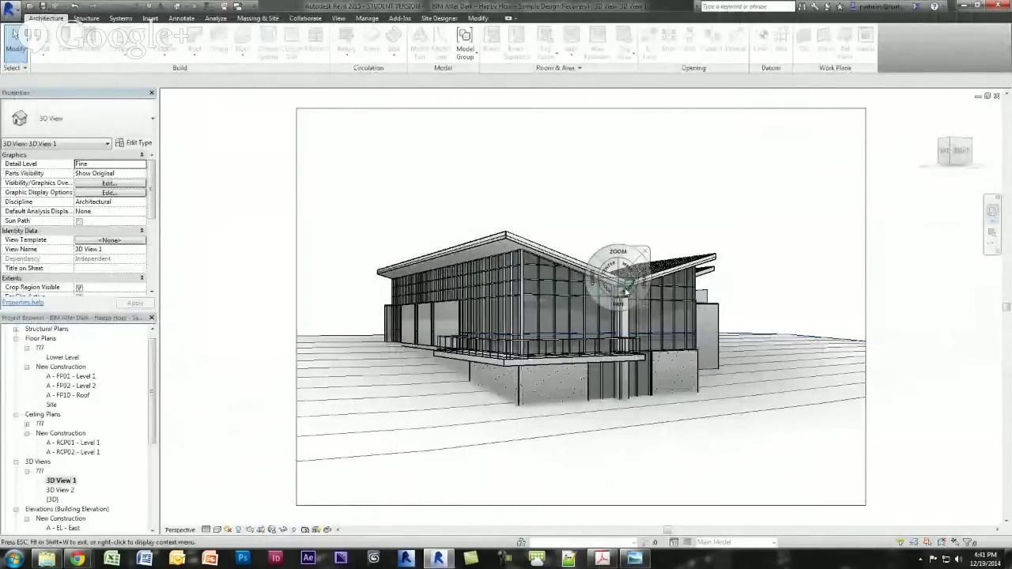
left_click_drag(625, 290, 641, 330)
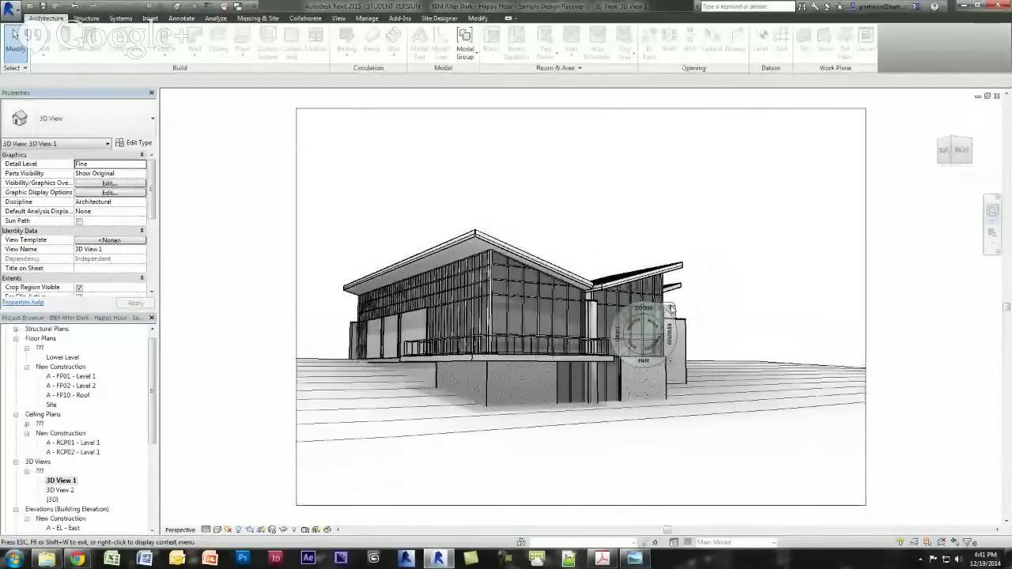
Tighten the crop region around the house by dragging its bottom, top and right edges
left_click(670, 308)
left_click(581, 505)
left_click_drag(581, 505, 580, 459)
left_click_drag(559, 249, 560, 169)
left_click_drag(775, 340, 799, 340)
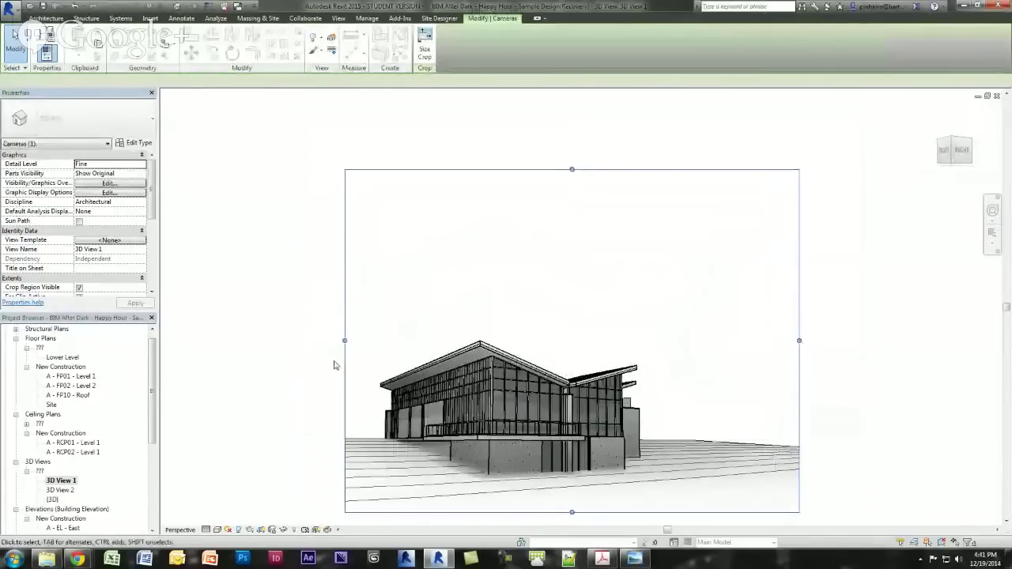
left_click(333, 365)
Switch to the Realistic visual style, zoom to fit with ZF, and select the topography
left_click(216, 530)
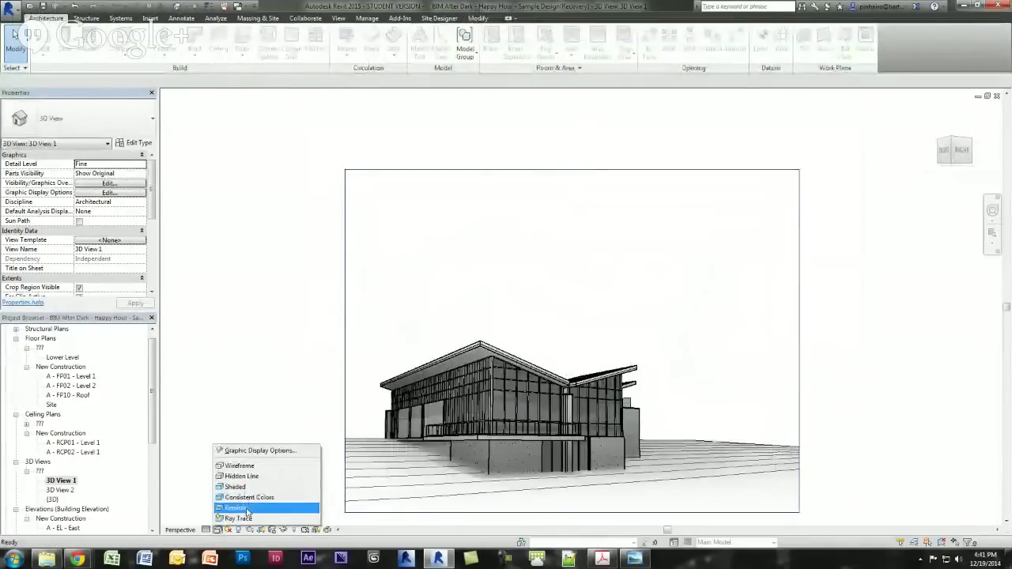
left_click(237, 508)
key("z")
key("f")
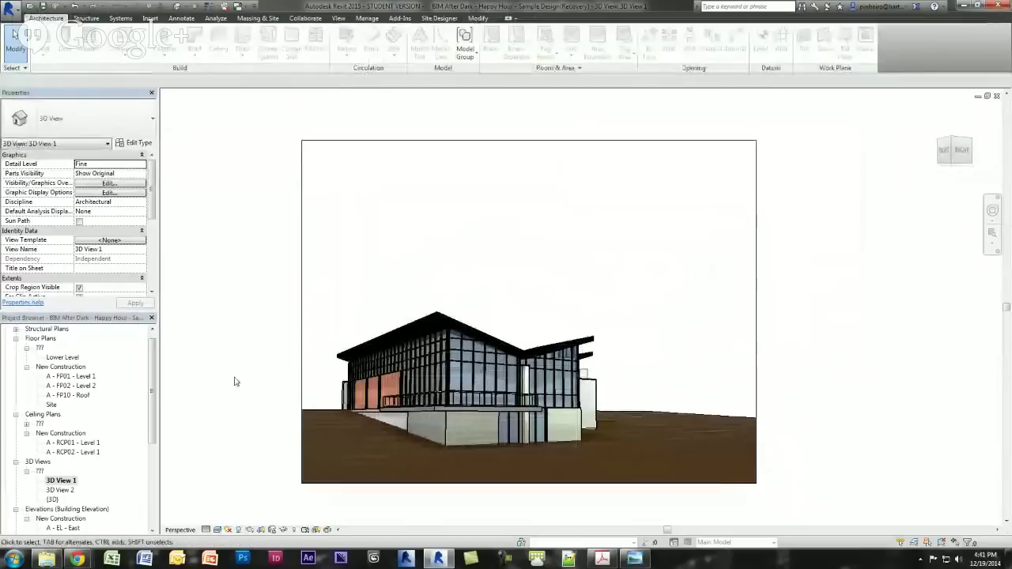
left_click(321, 409)
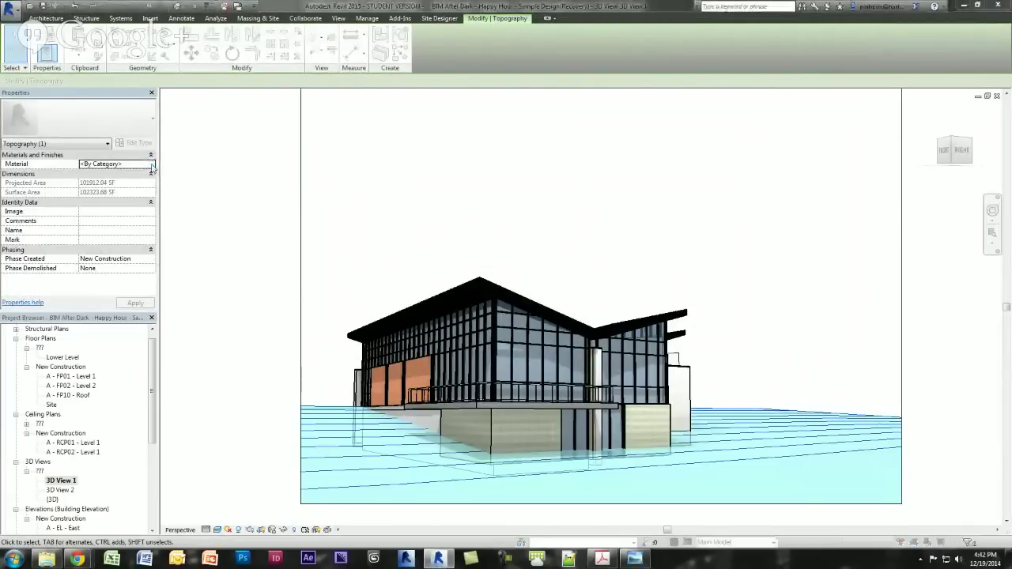
Assign the Site - Trees material to the topography and dismiss the surface pattern warning
left_click(152, 166)
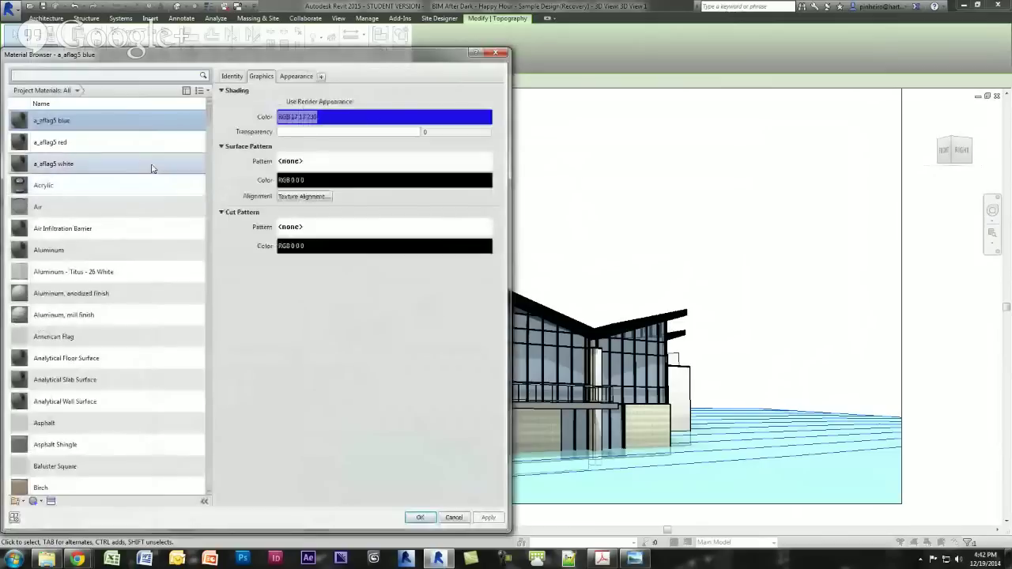
left_click(46, 76)
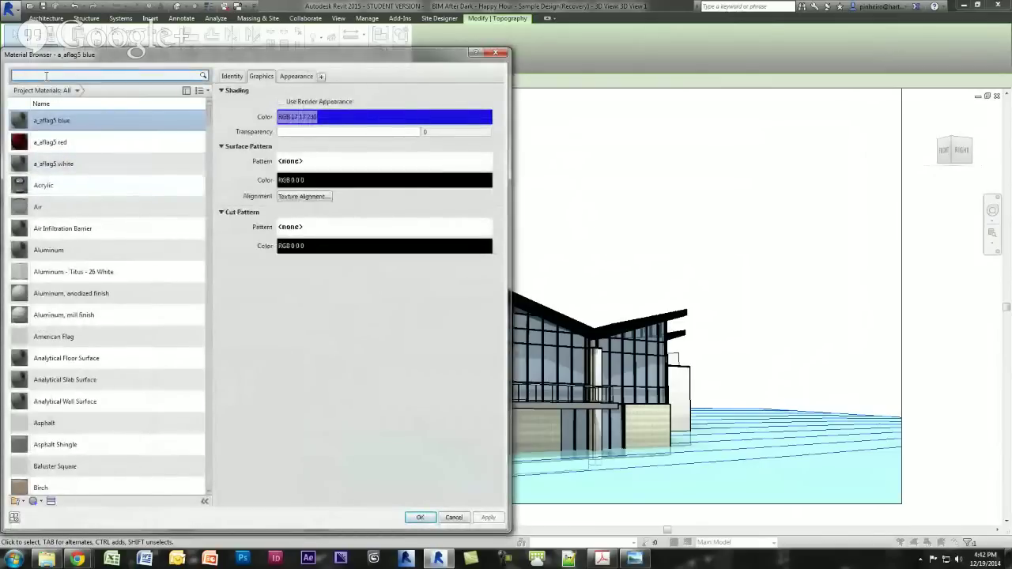
type("sitre")
key("BackSpace")
key("BackSpace")
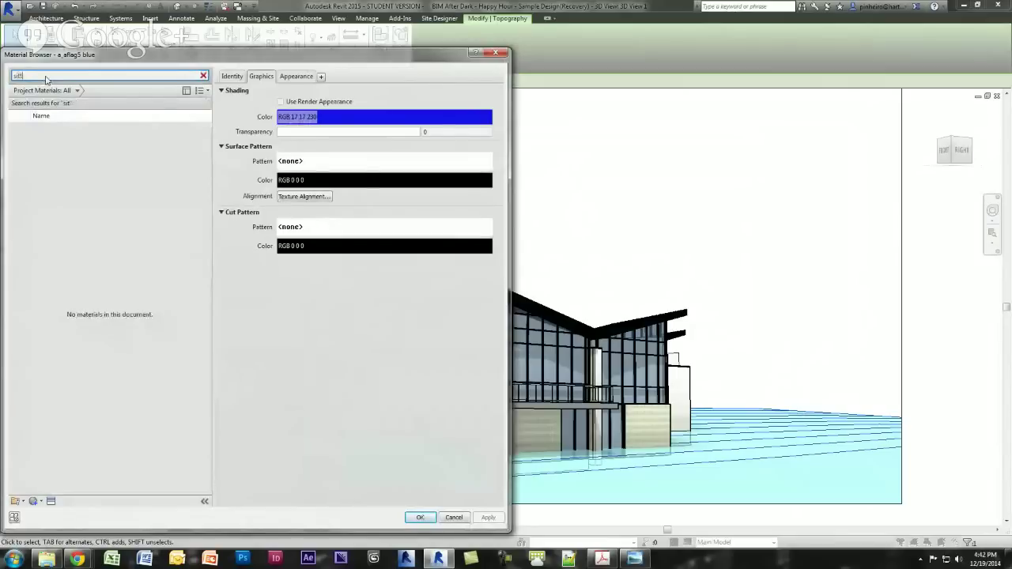
key("BackSpace")
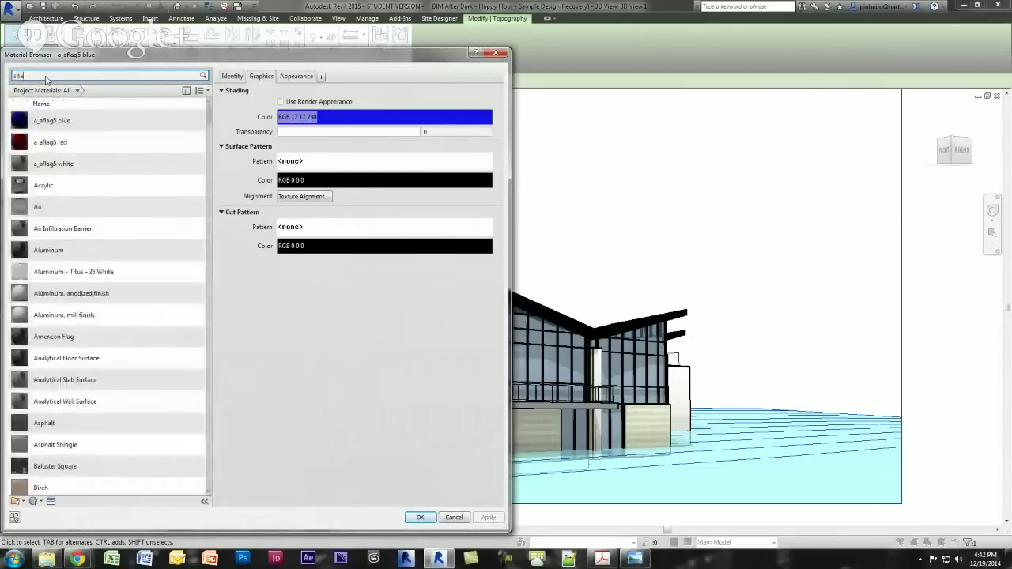
left_click(82, 177)
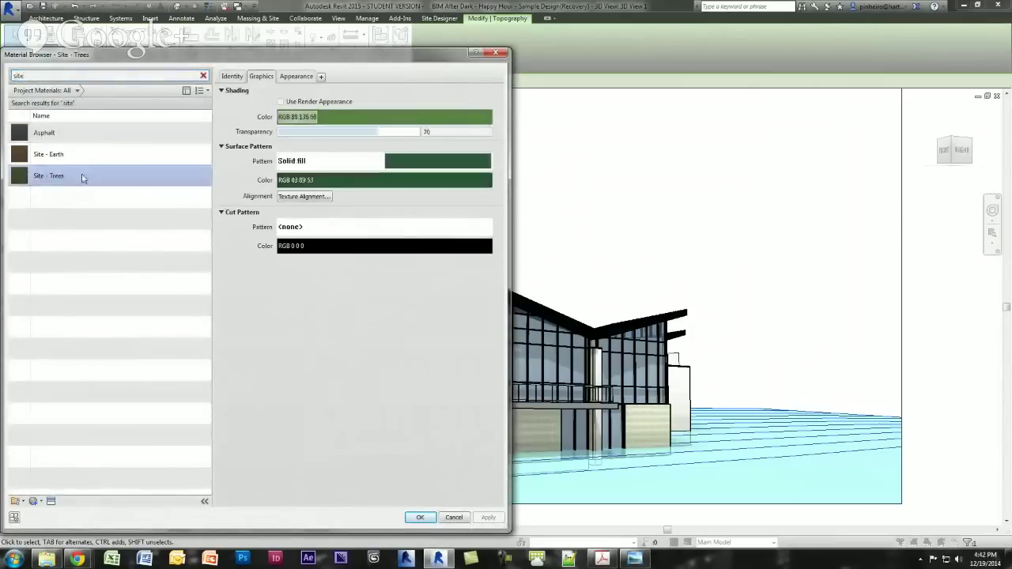
left_click(421, 518)
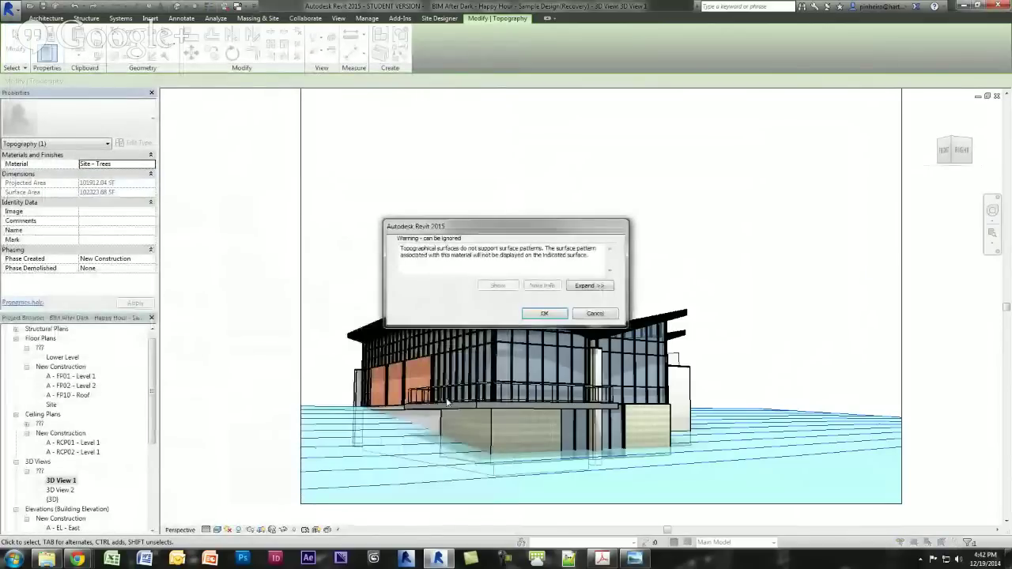
left_click(544, 314)
left_click(214, 315)
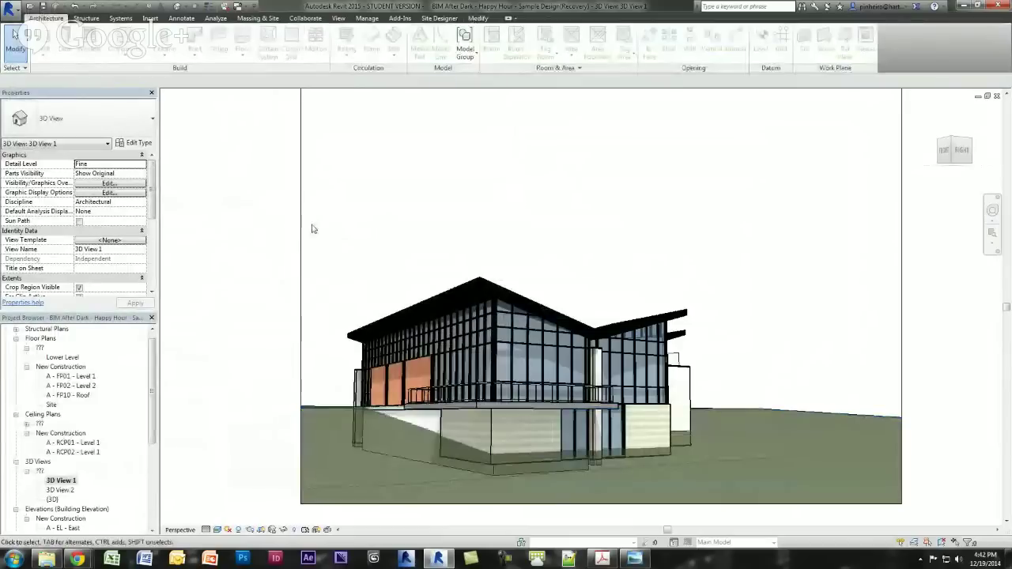
Reselect the topography and change its material to Grass
left_click(794, 427)
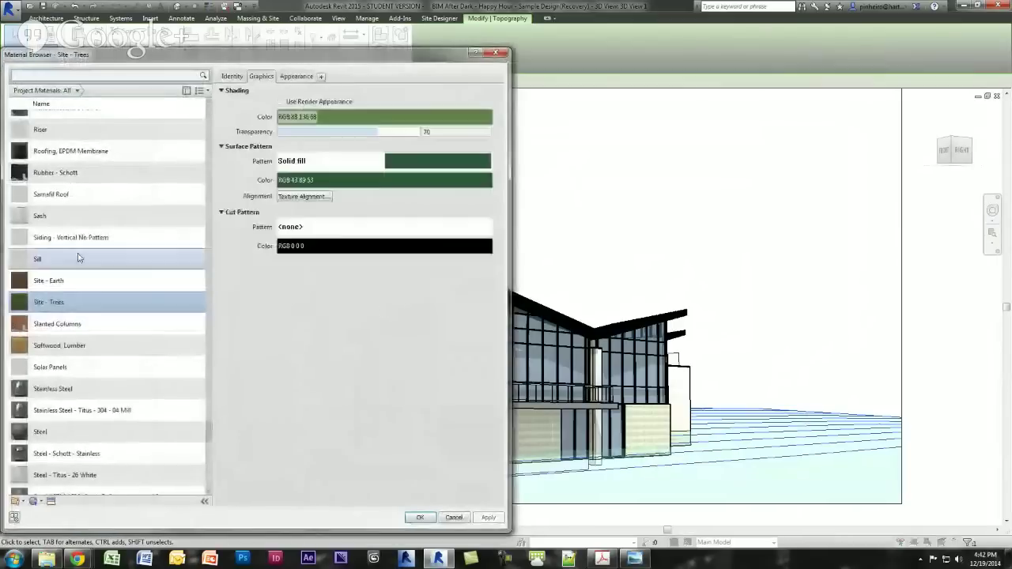
right_click(115, 315)
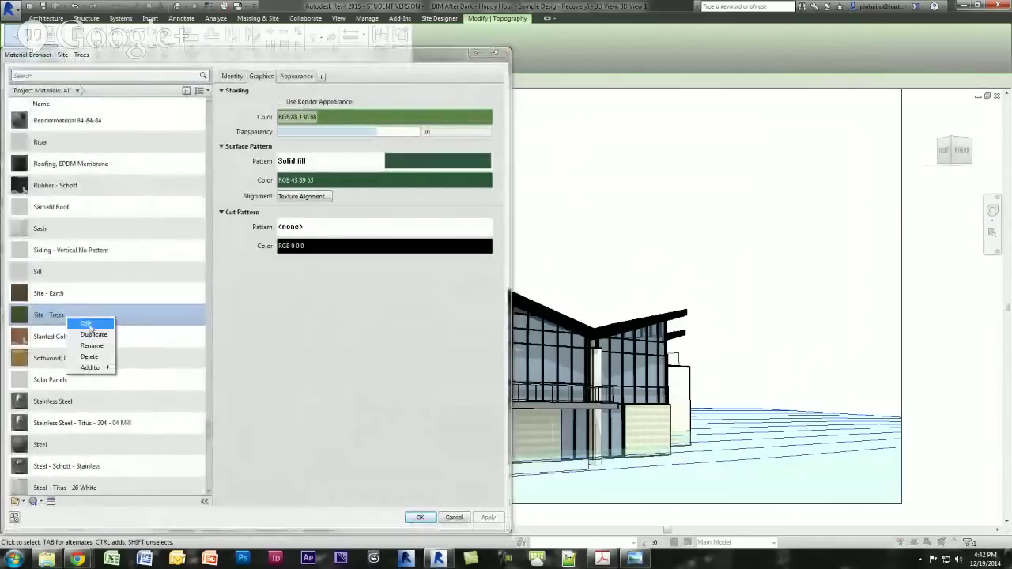
left_click(160, 320)
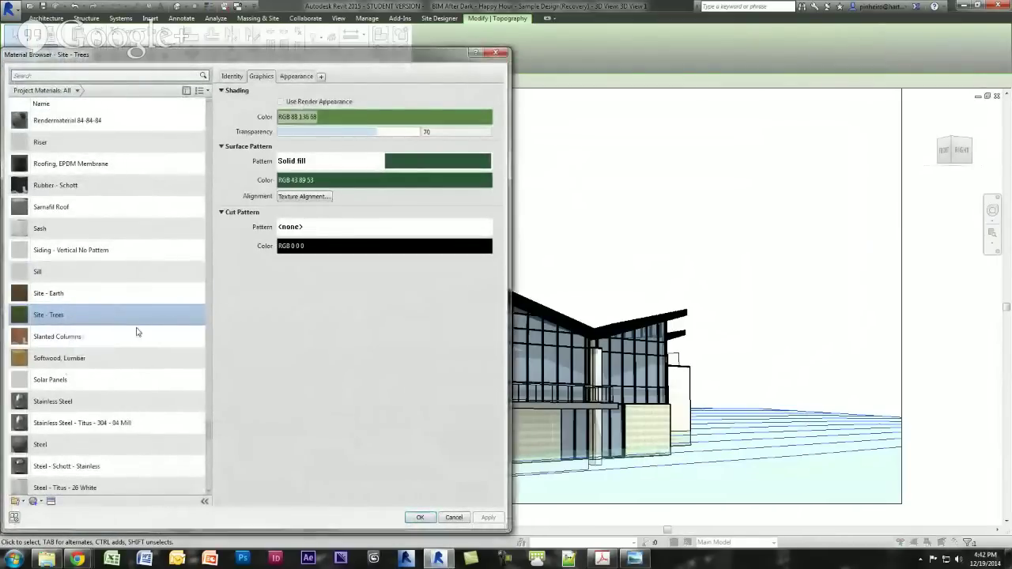
left_click(48, 75)
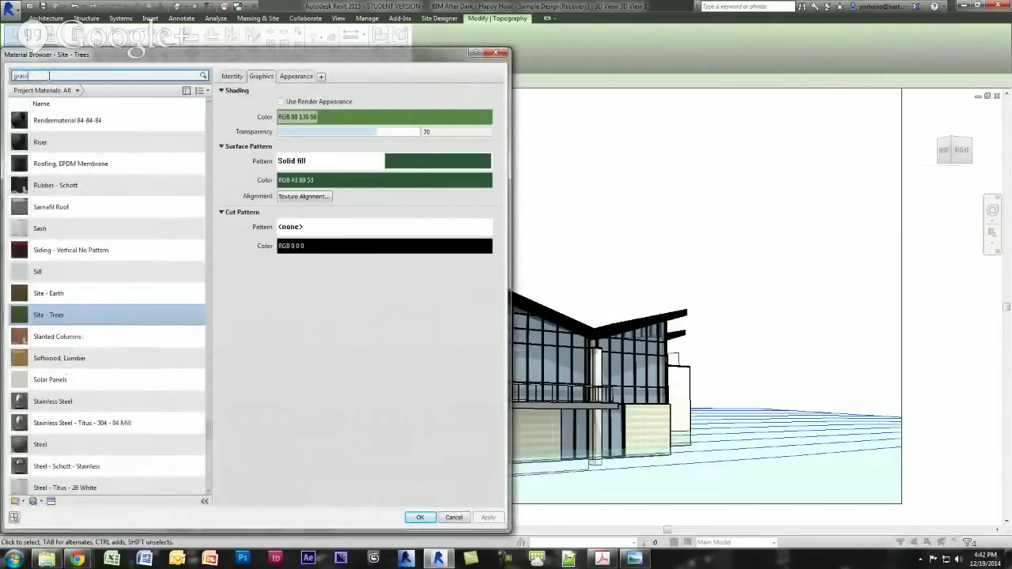
type("grass")
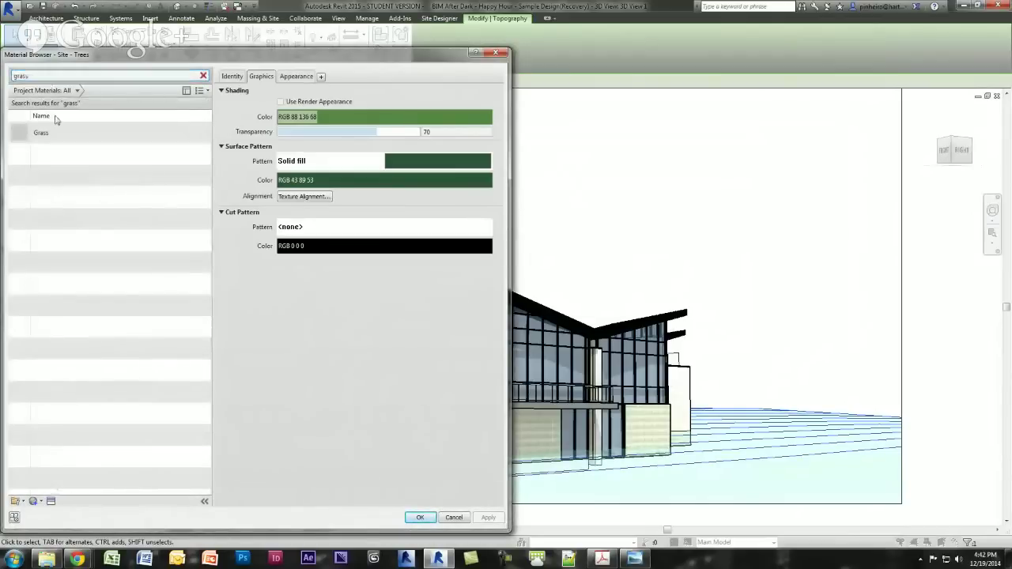
left_click(56, 132)
left_click(420, 517)
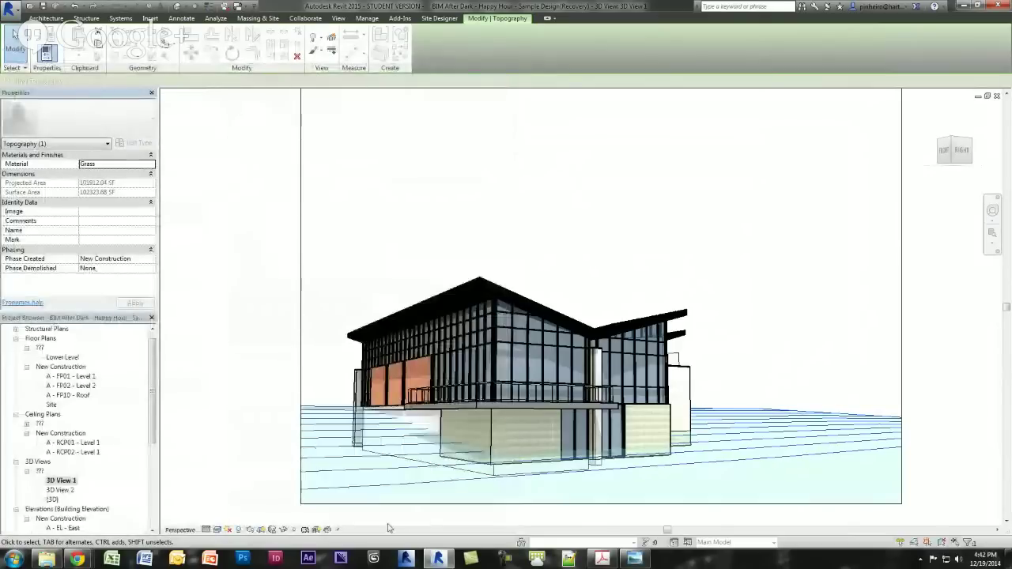
left_click(219, 512)
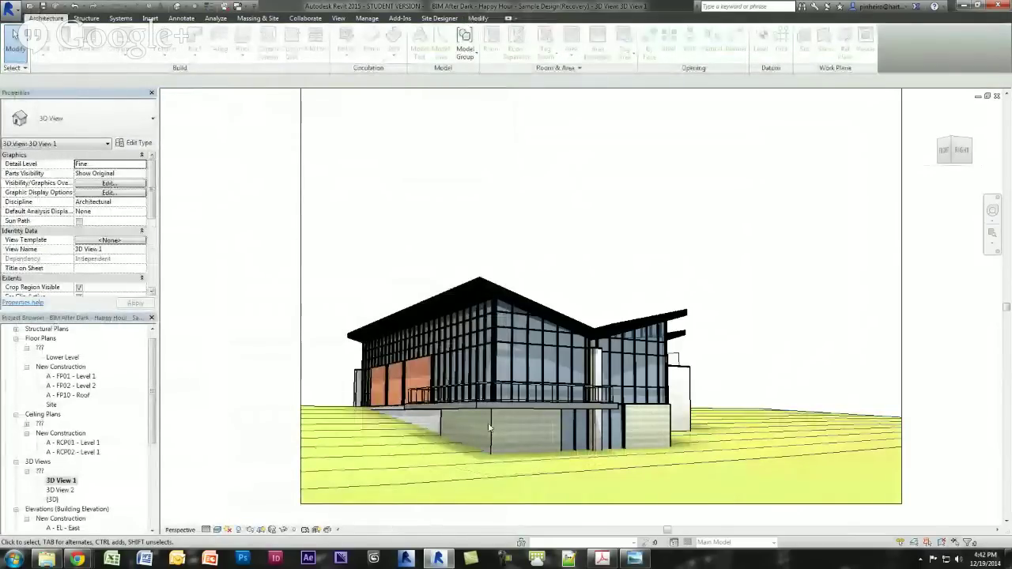
Select the orange wall panel, check its type properties, and orbit to a new facade angle
scroll(489, 428, "up", 6)
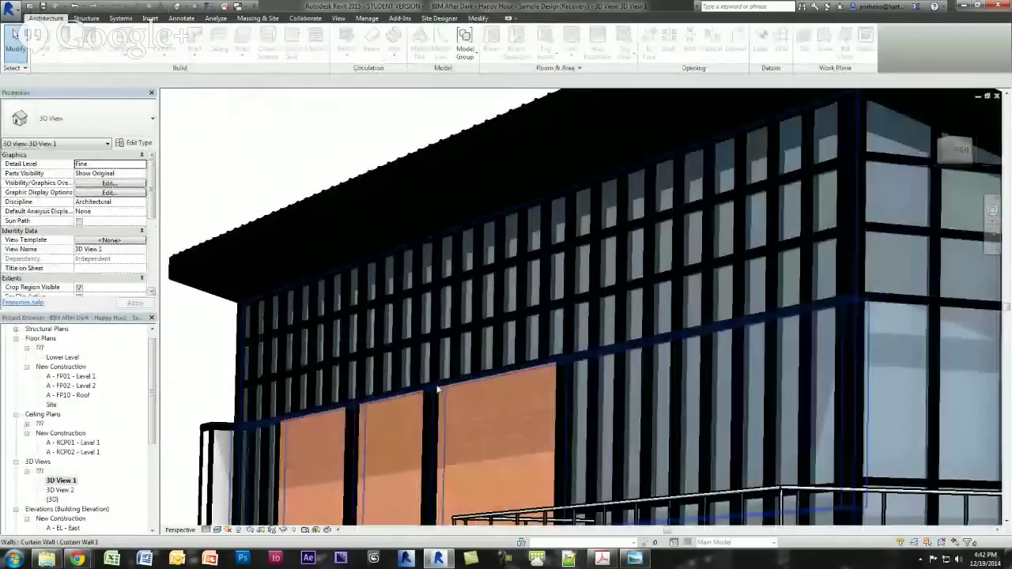
left_click(443, 393)
left_click(133, 143)
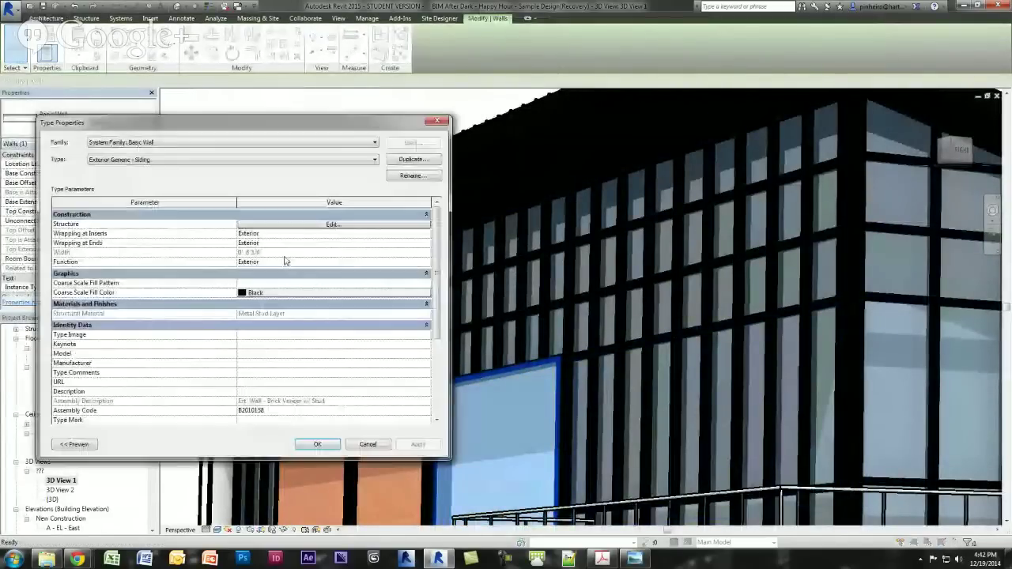
key("Escape")
key("Escape")
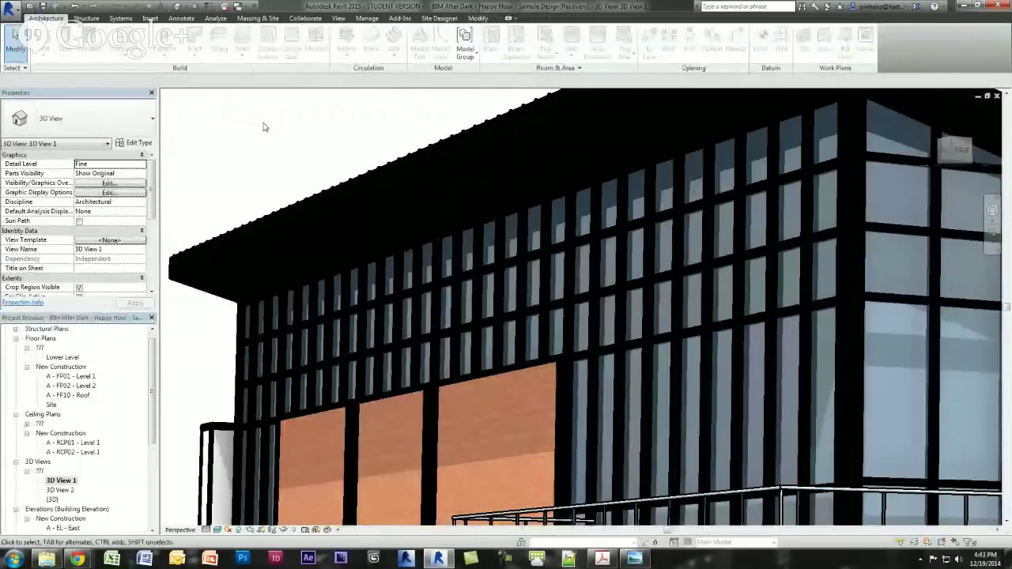
middle_click_drag(275, 168, 457, 376, "shift")
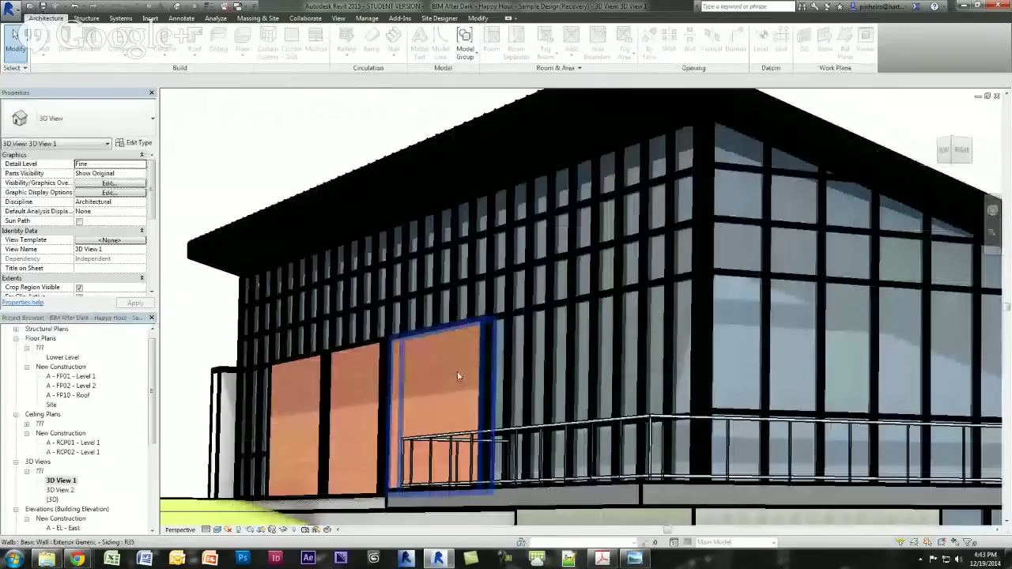
Set the wall type's outer finish layer to Fire Training - Siding(1) and confirm all dialogs
left_click(426, 337)
left_click(131, 146)
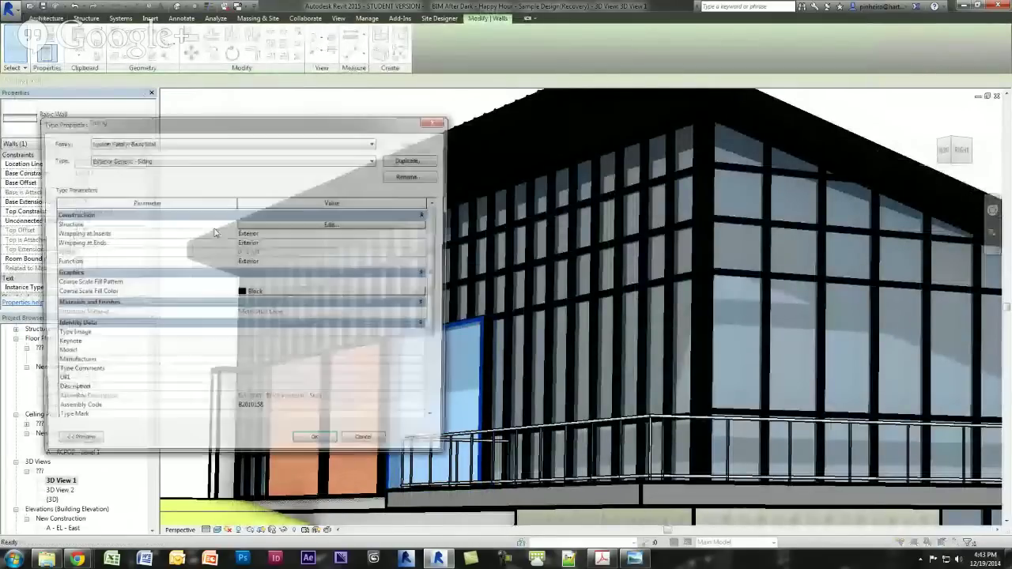
left_click(333, 225)
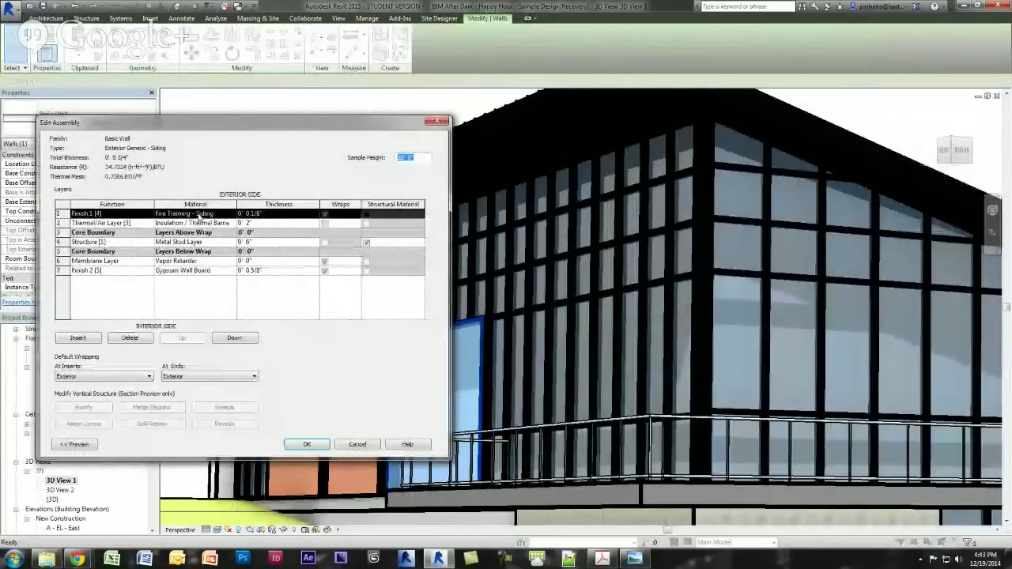
left_click(198, 215)
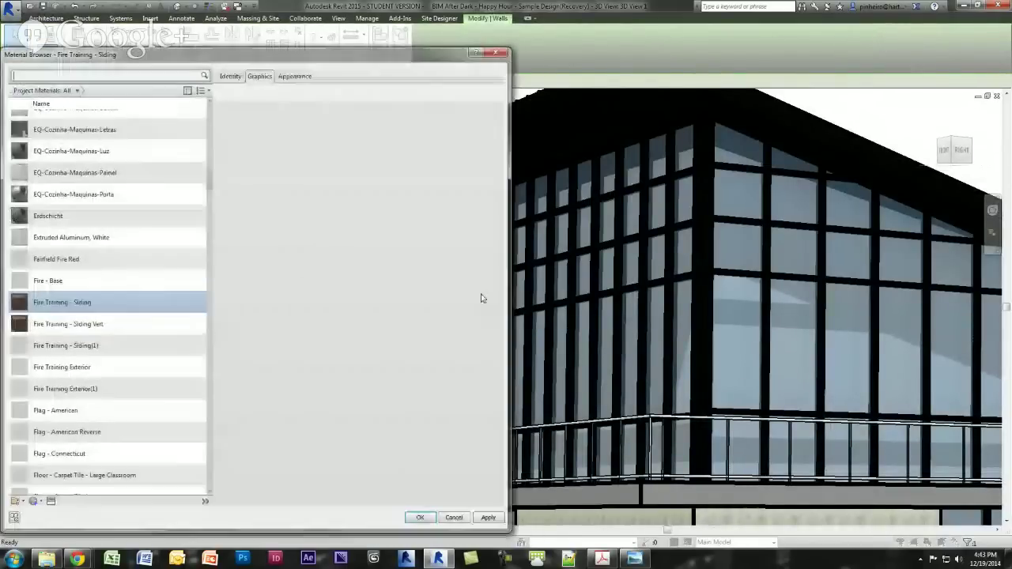
left_click_drag(329, 49, 465, 42)
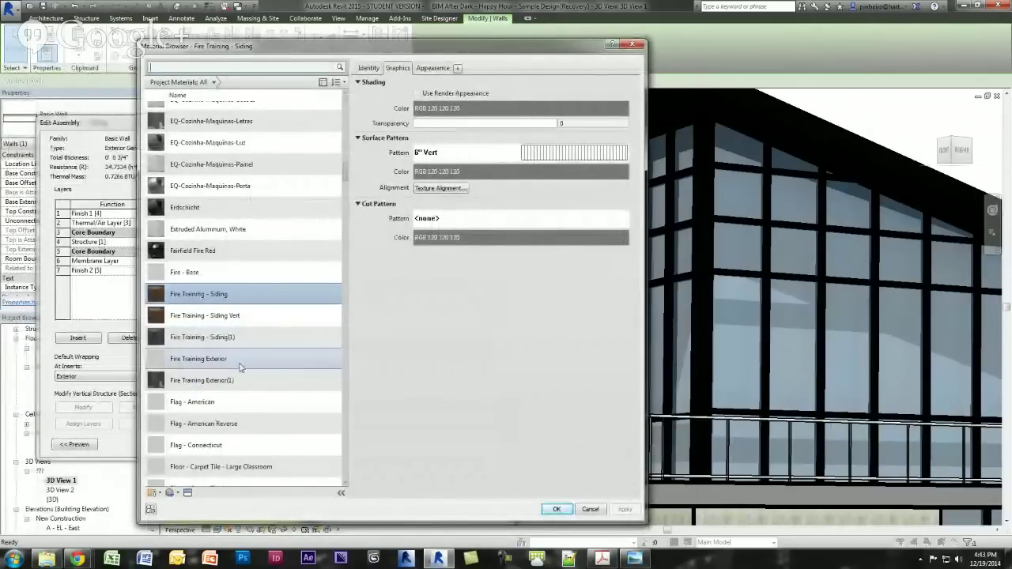
left_click(237, 337)
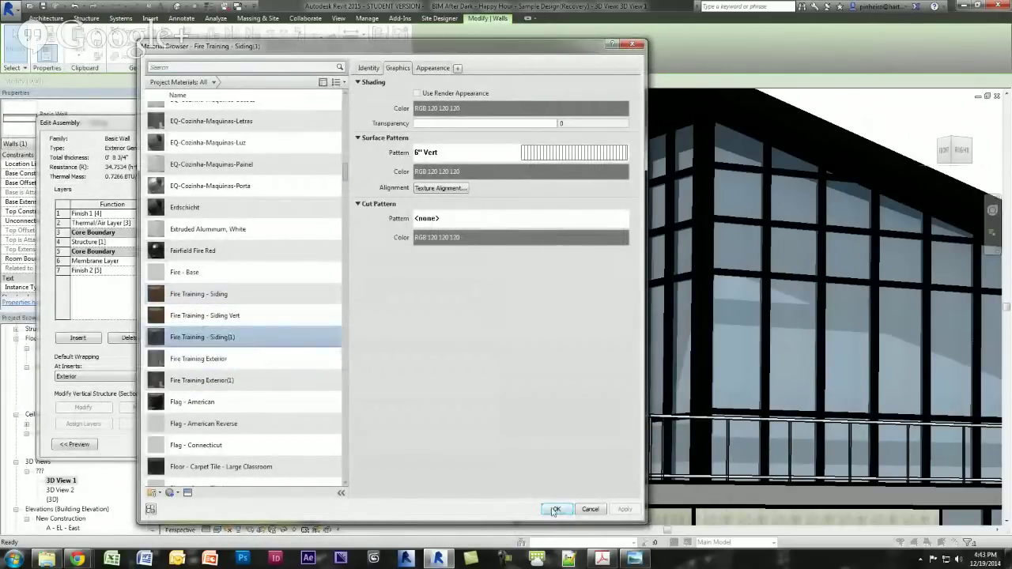
left_click(555, 510)
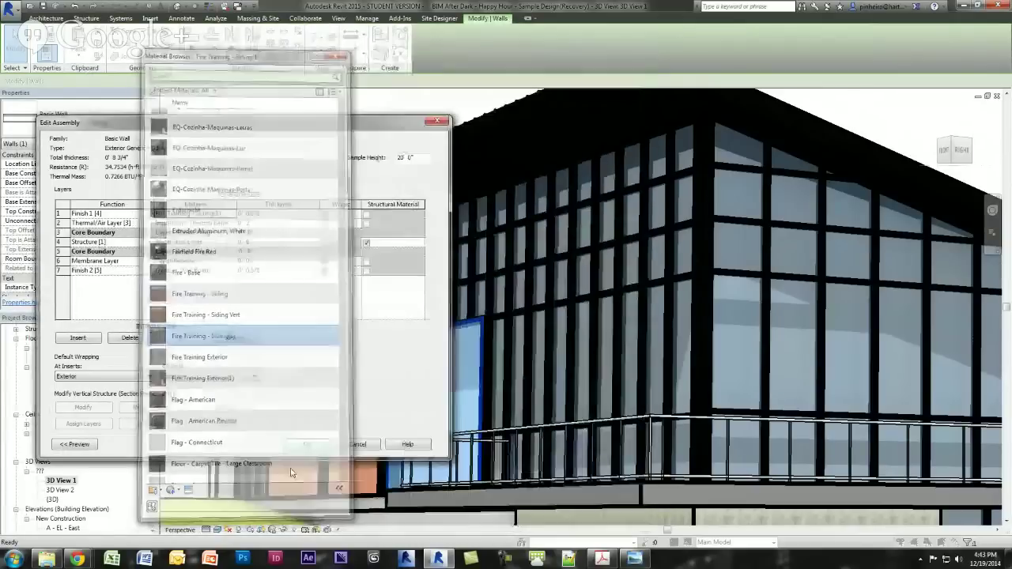
left_click(311, 446)
left_click(315, 444)
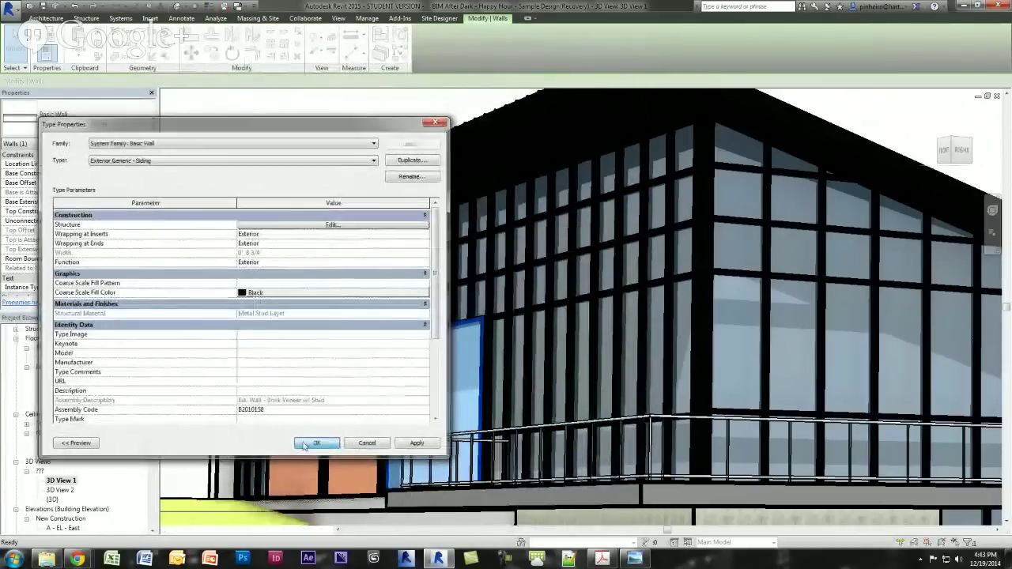
left_click(200, 375)
scroll(571, 399, "down", 6)
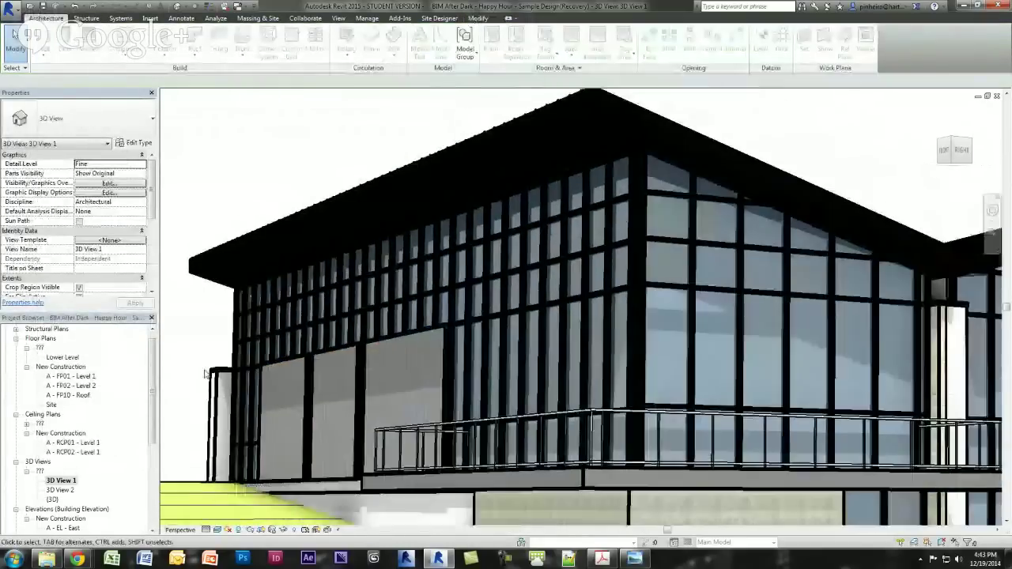
Select the corner wall and drag its end further right in the A - FP01 - Level 1 plan
scroll(571, 399, "up", 3)
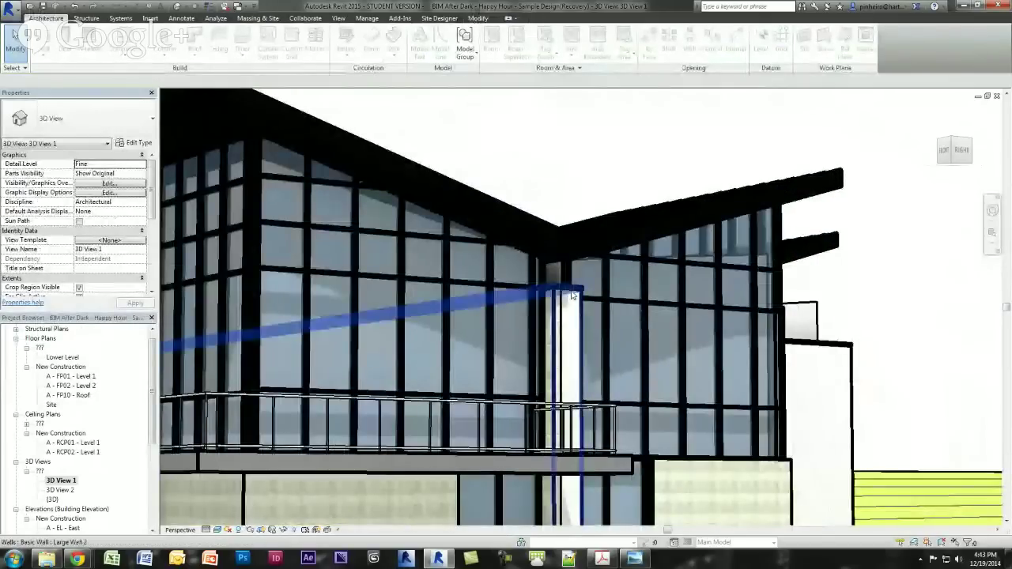
scroll(571, 399, "up", 3)
left_click(570, 380)
scroll(588, 355, "down", 5)
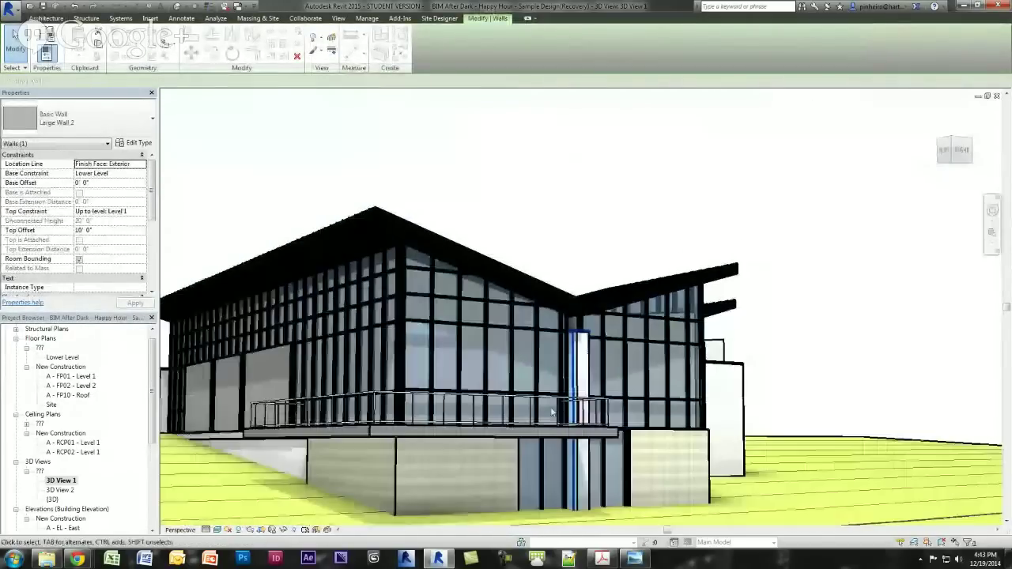
double_click(67, 376)
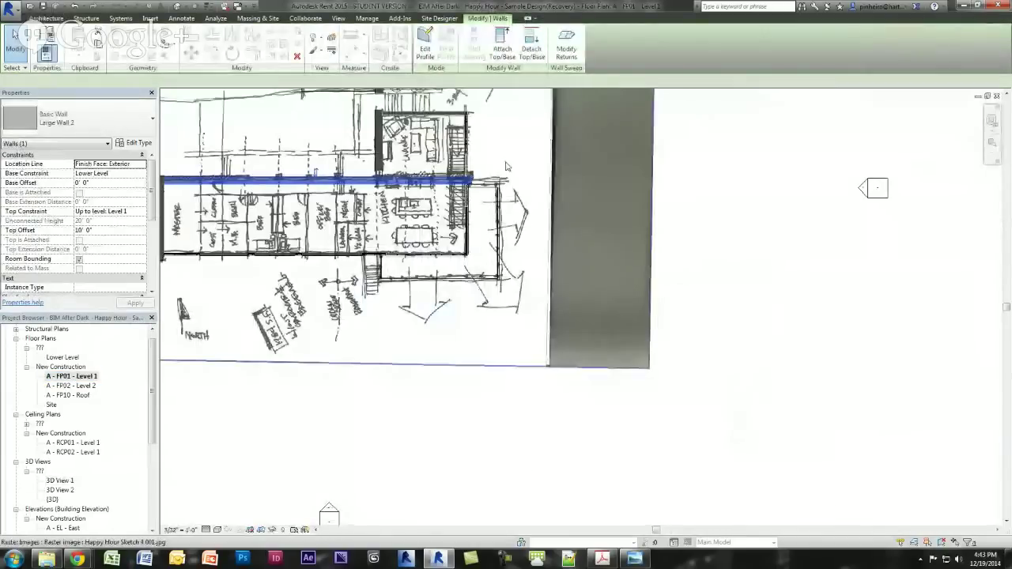
scroll(506, 166, "up", 3)
left_click_drag(480, 239, 616, 240)
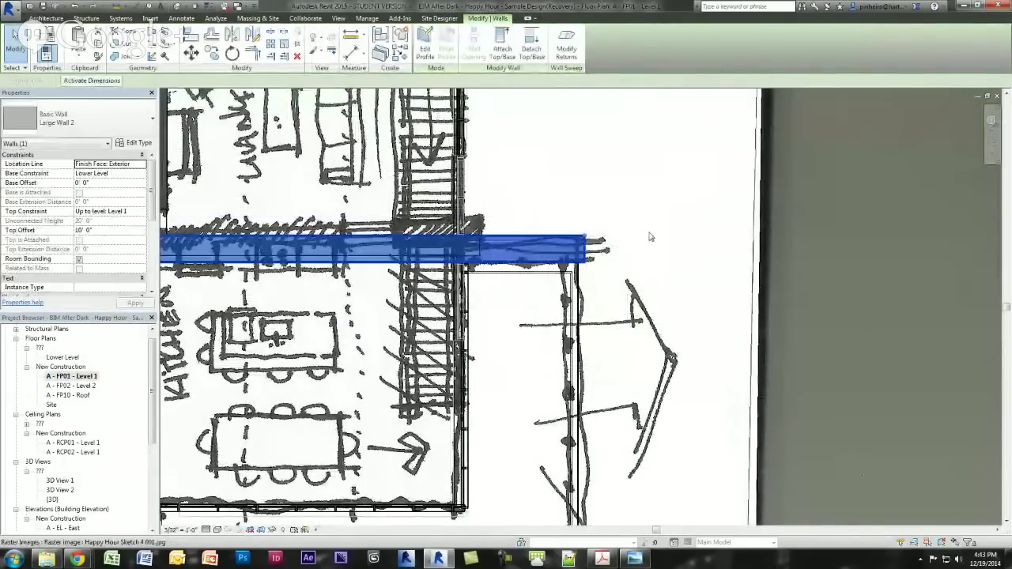
key("Escape")
Return to the default 3D view and then reopen 3D View 1
left_click(178, 7)
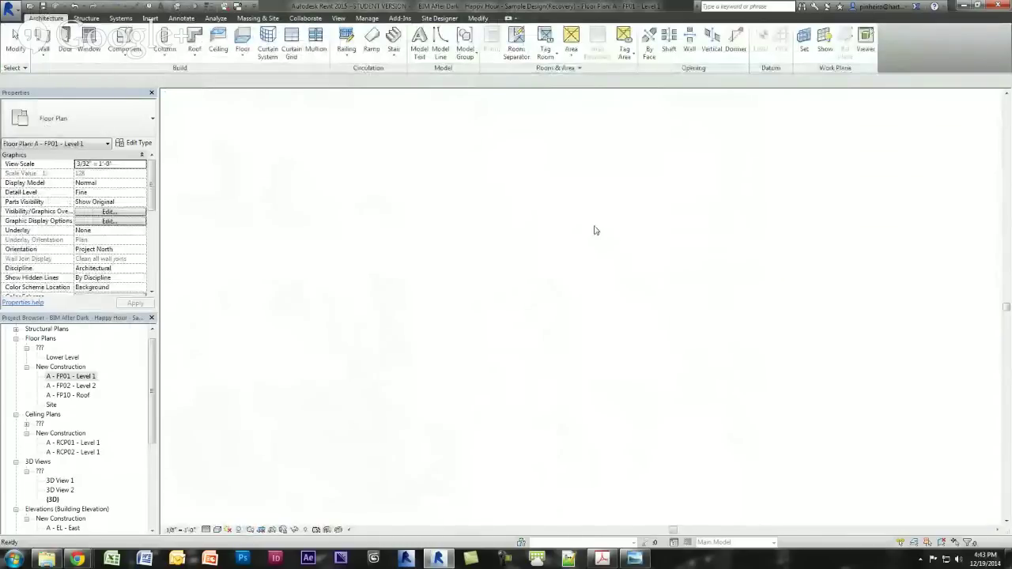
scroll(662, 316, "up", 3)
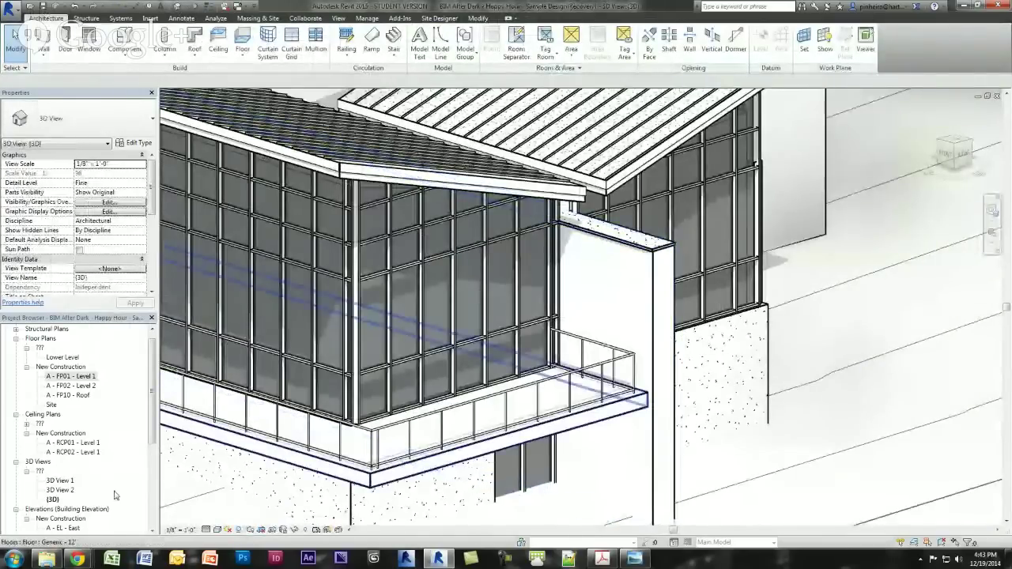
double_click(66, 481)
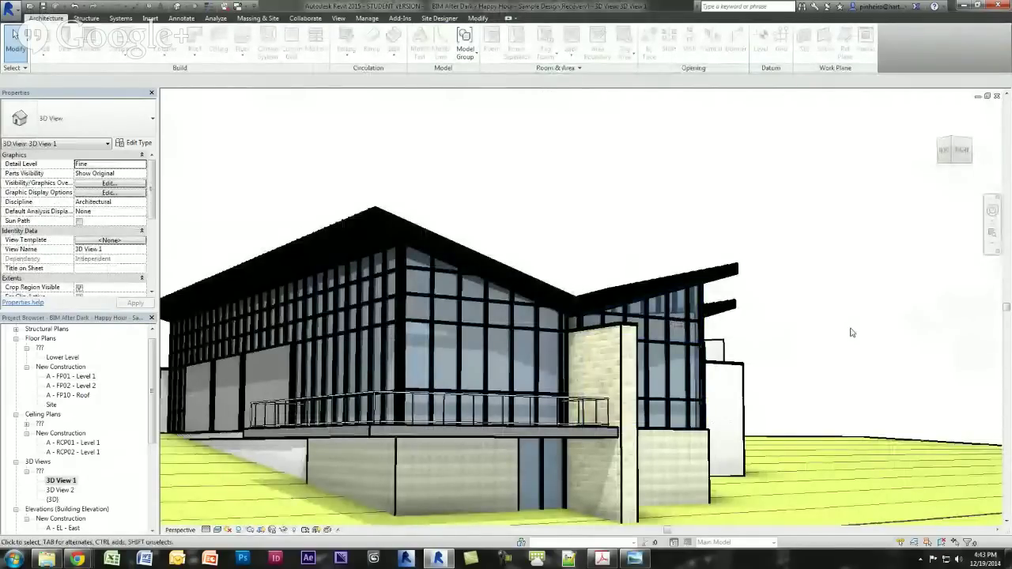
scroll(851, 332, "down", 5)
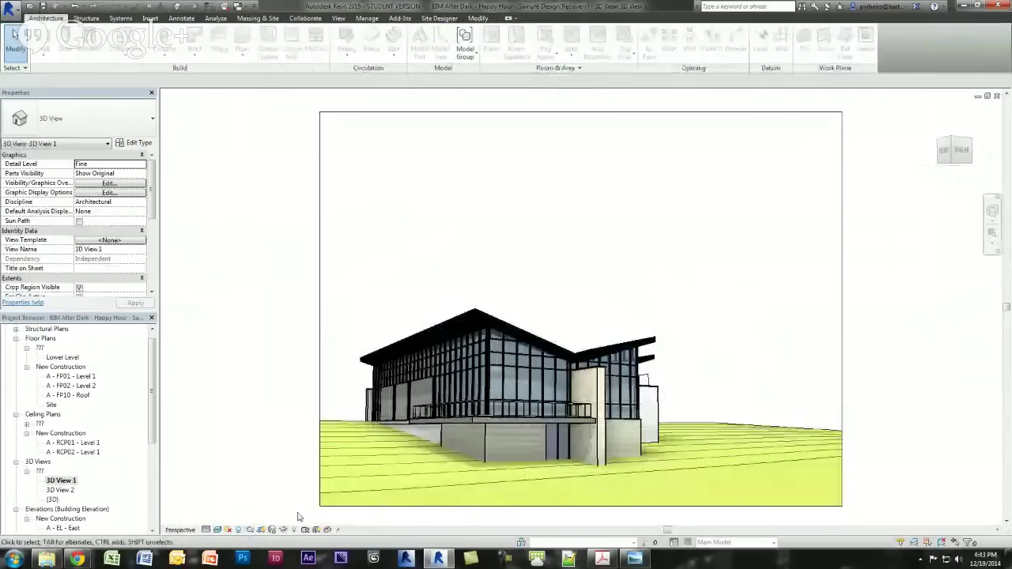
Pan and orbit 3D View 1 to the balcony facade and inspect one sketch massing box
left_click(216, 530)
scroll(582, 434, "up", 5)
middle_click_drag(543, 495, 511, 511)
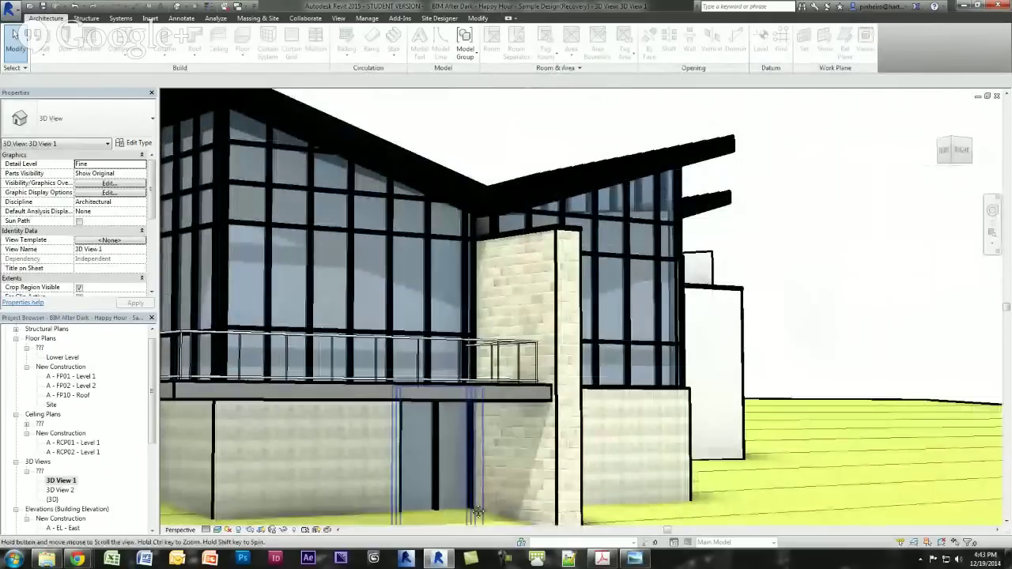
scroll(512, 510, "down", 5)
middle_click_drag(538, 447, 598, 447, "shift")
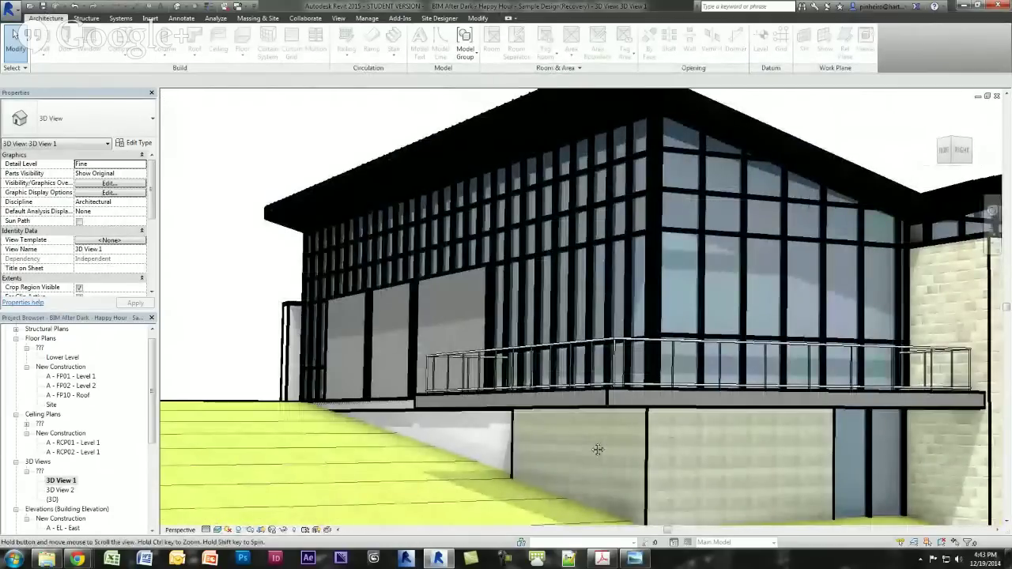
scroll(405, 388, "up", 4)
scroll(404, 388, "down", 4)
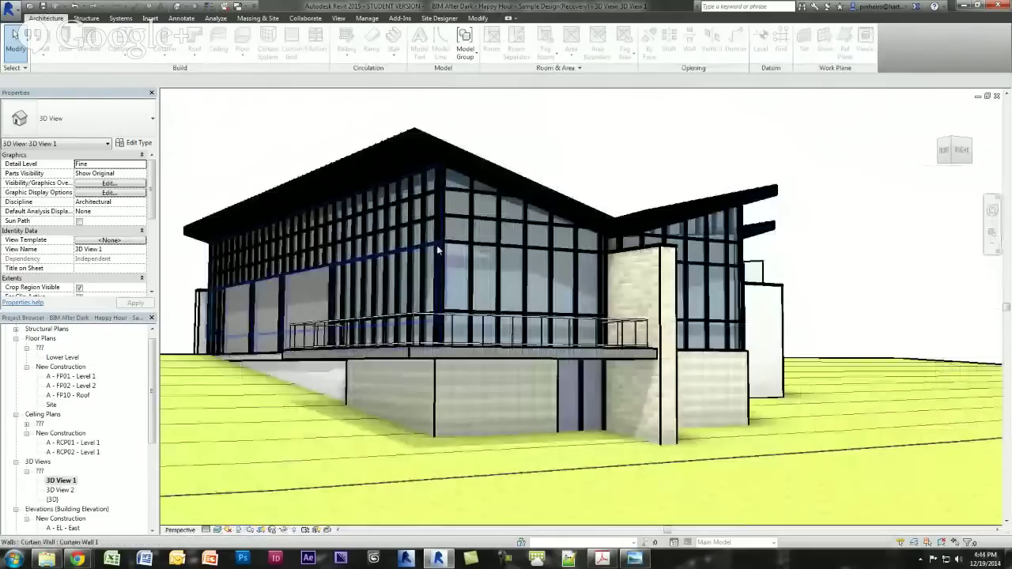
left_click(456, 186)
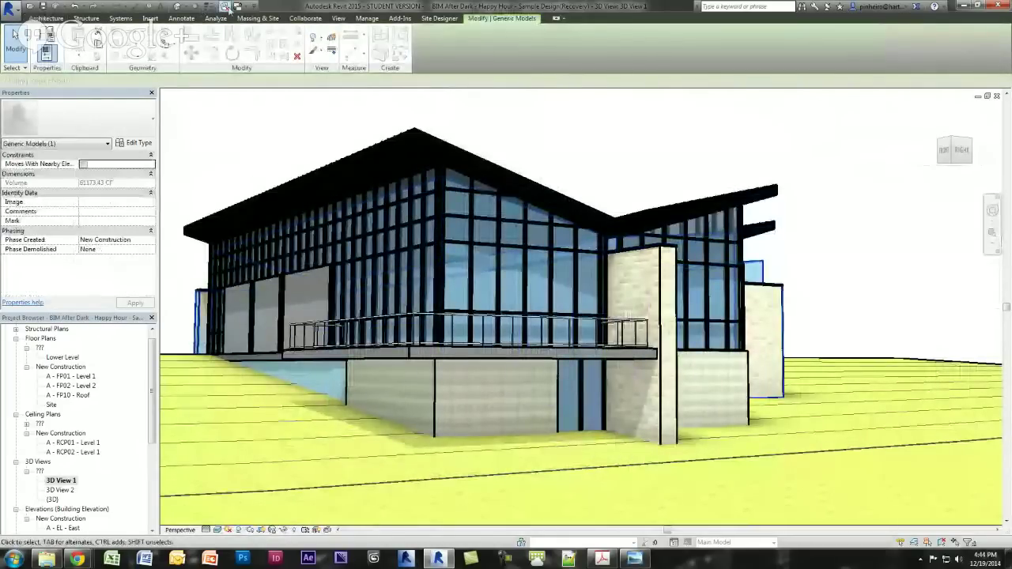
key("Escape")
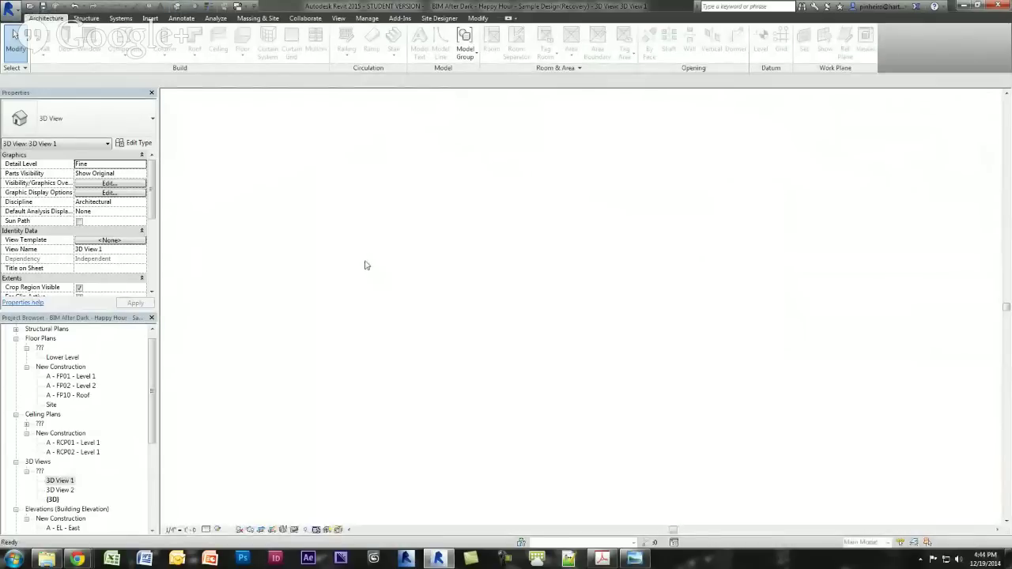
Isolate Sketch Model 1 with Temporary Hide/Isolate > Isolate Element
scroll(610, 262, "up", 6)
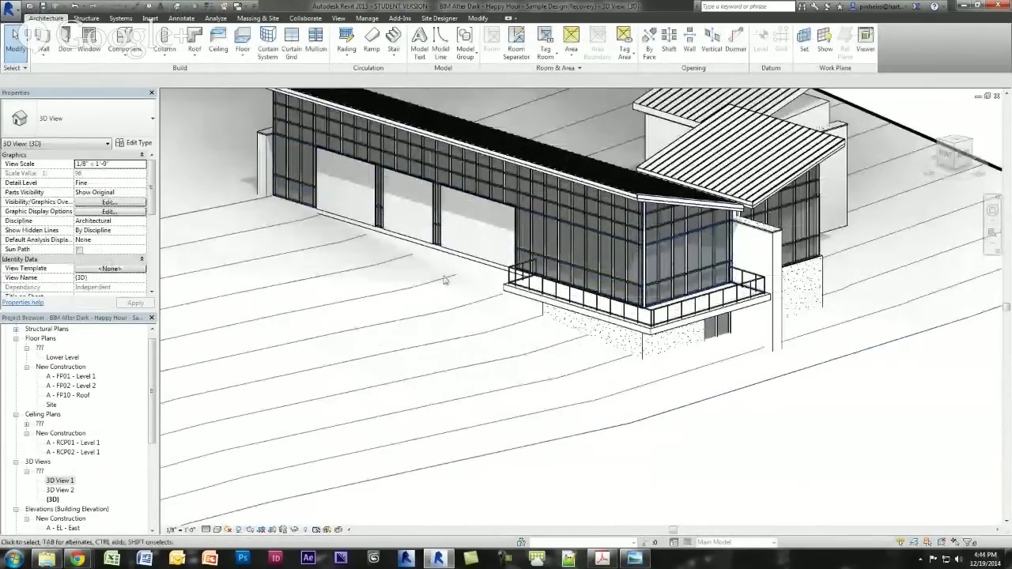
scroll(680, 253, "up", 4)
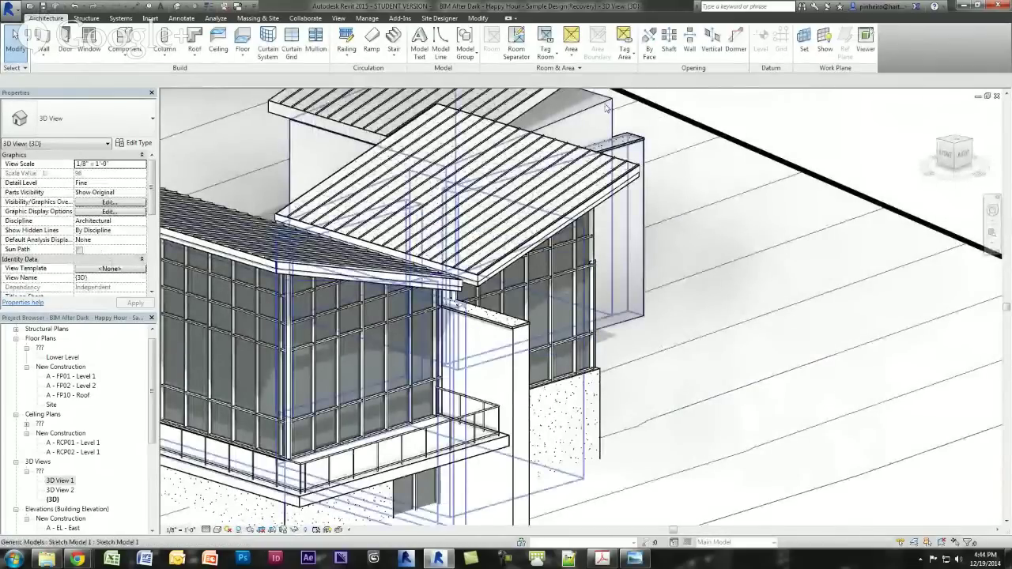
left_click(605, 107)
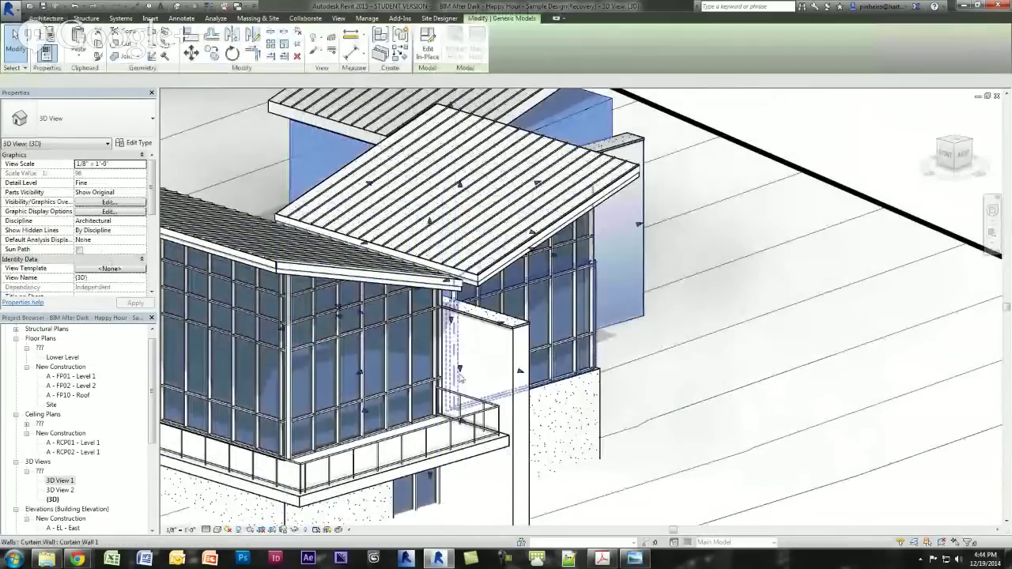
left_click(294, 529)
left_click(324, 493)
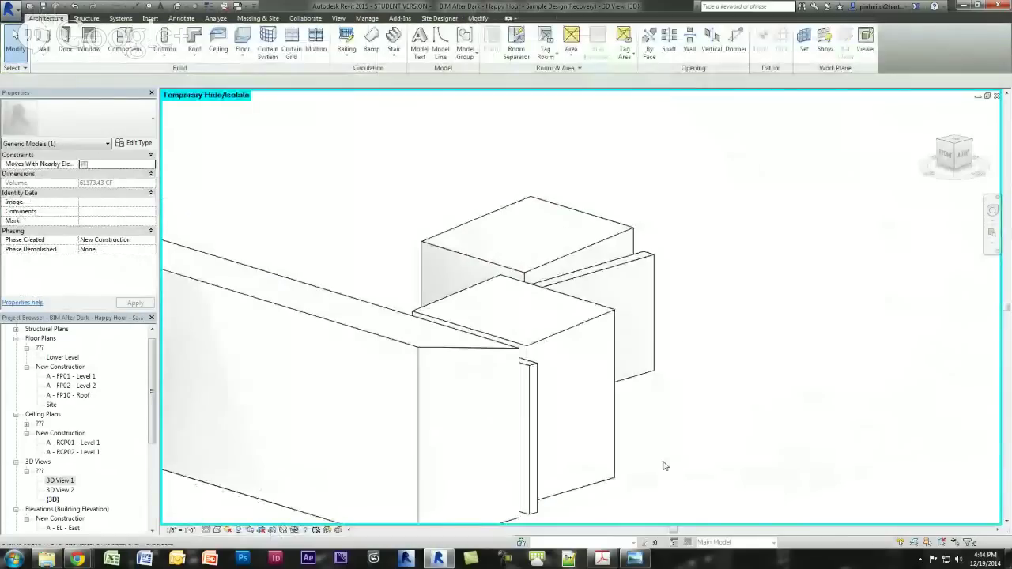
left_click(664, 467)
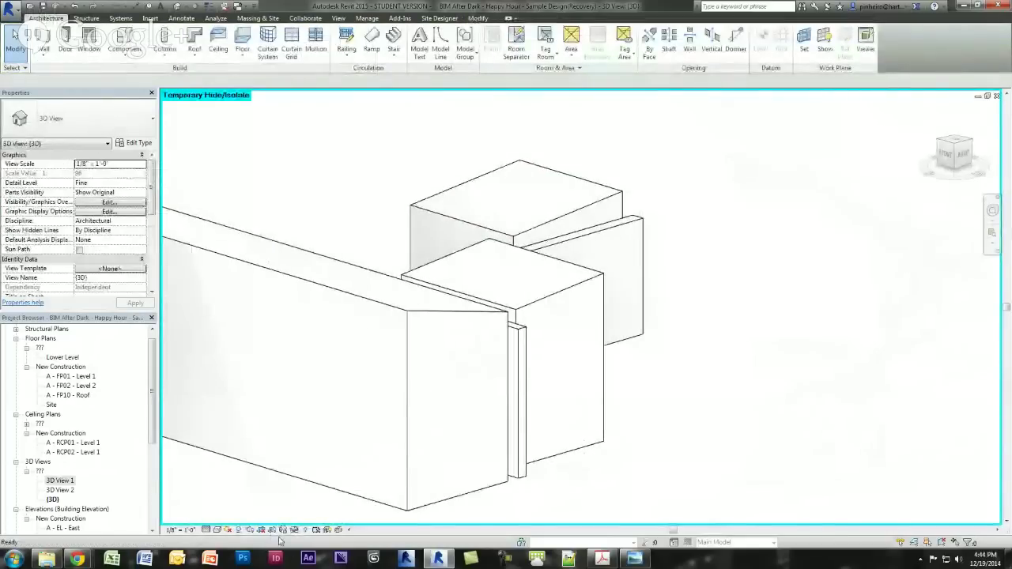
Switch the visual style to Ray Trace, then reopen the visual style choices
left_click(217, 530)
left_click(230, 518)
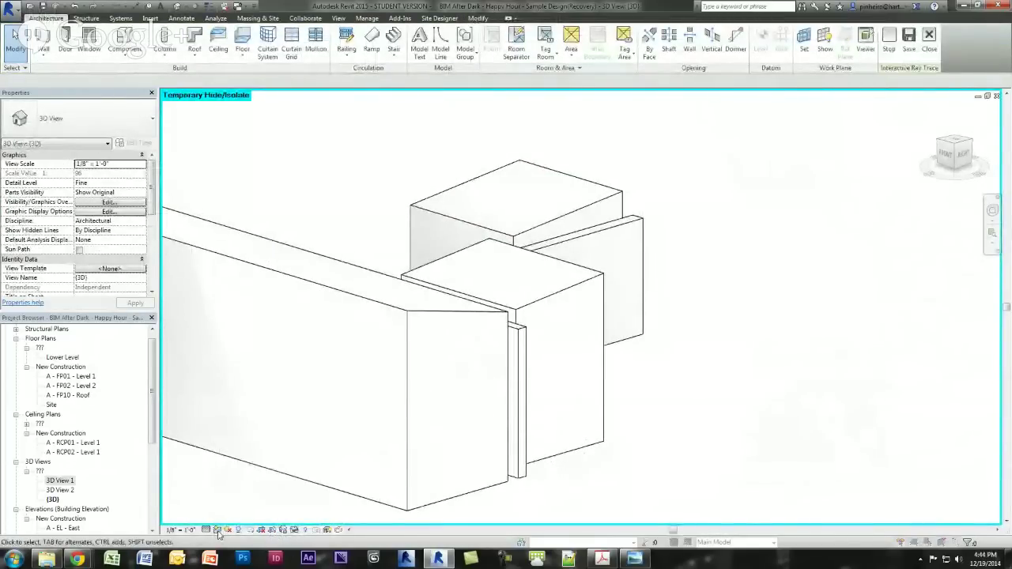
left_click(217, 530)
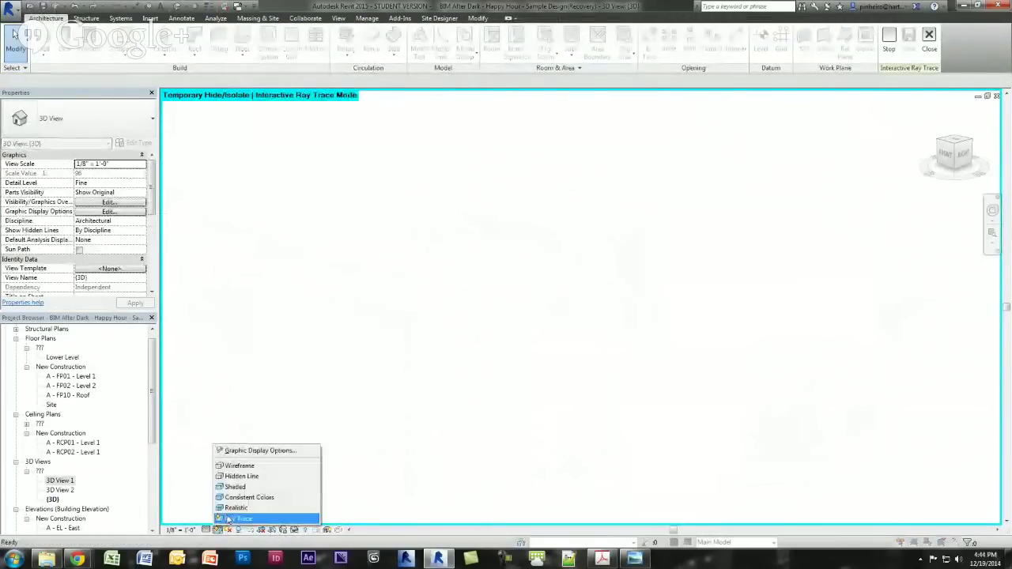
Switch the view to Hidden Line and edit Sketch Model 1 in place
left_click(237, 475)
left_click(520, 350)
middle_click_drag(520, 350, 407, 336, "shift")
double_click(407, 336)
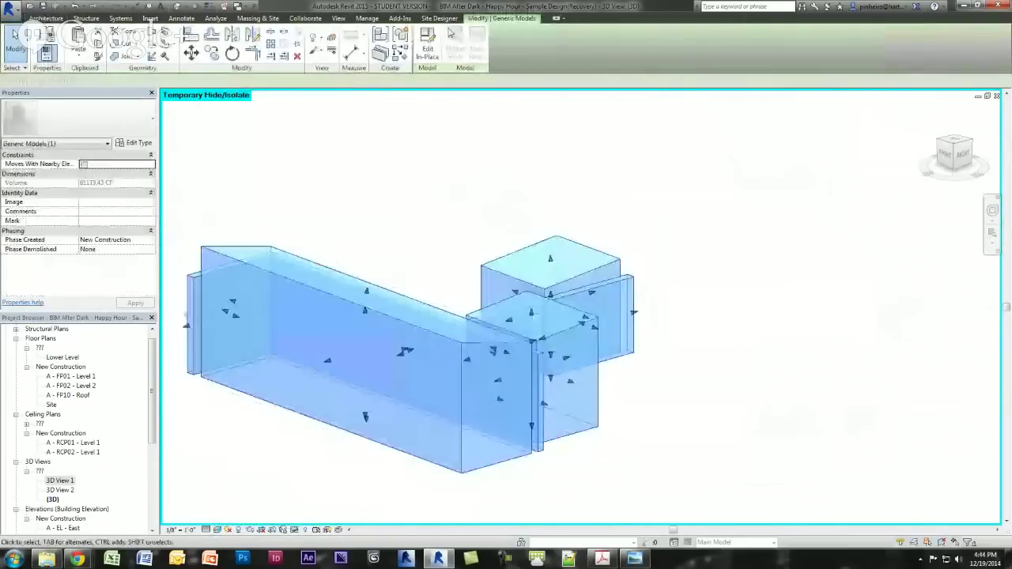
Crossing-select all five extrusions and browse their Material value
left_click(667, 436)
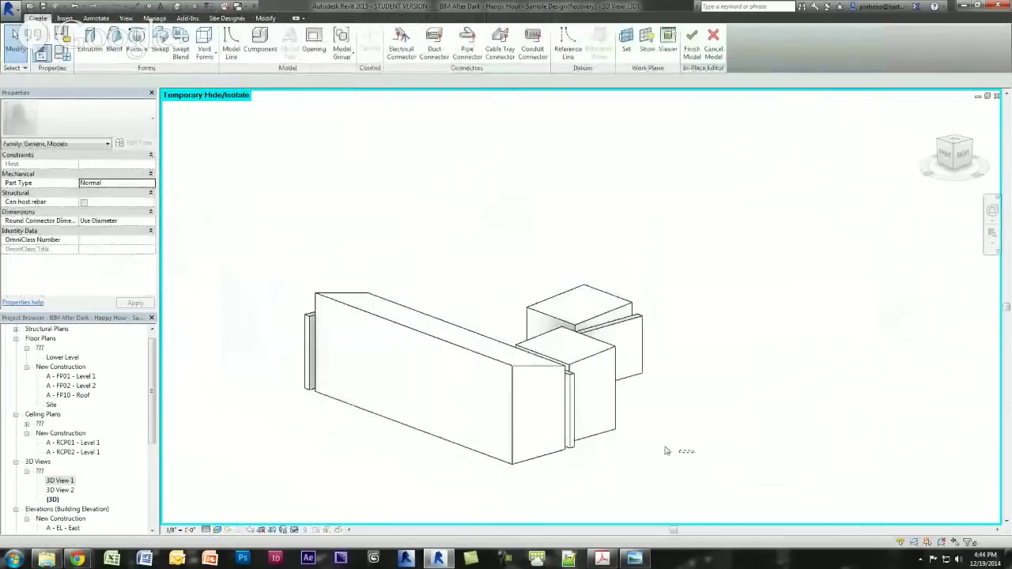
left_click_drag(678, 443, 298, 291)
left_click(116, 229)
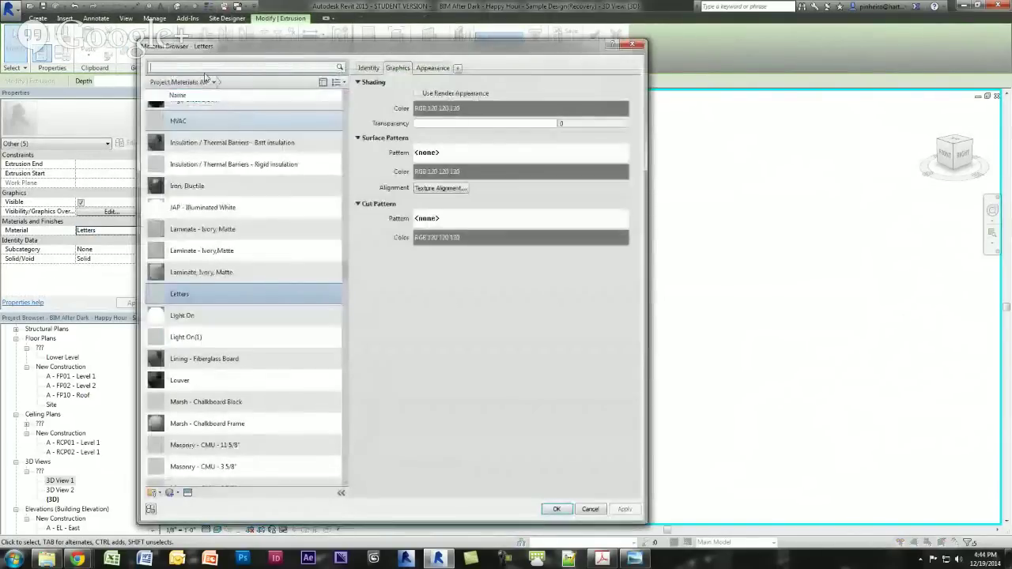
Search 'cor', assign the Core material after checking its glass texture image, and confirm
type("core")
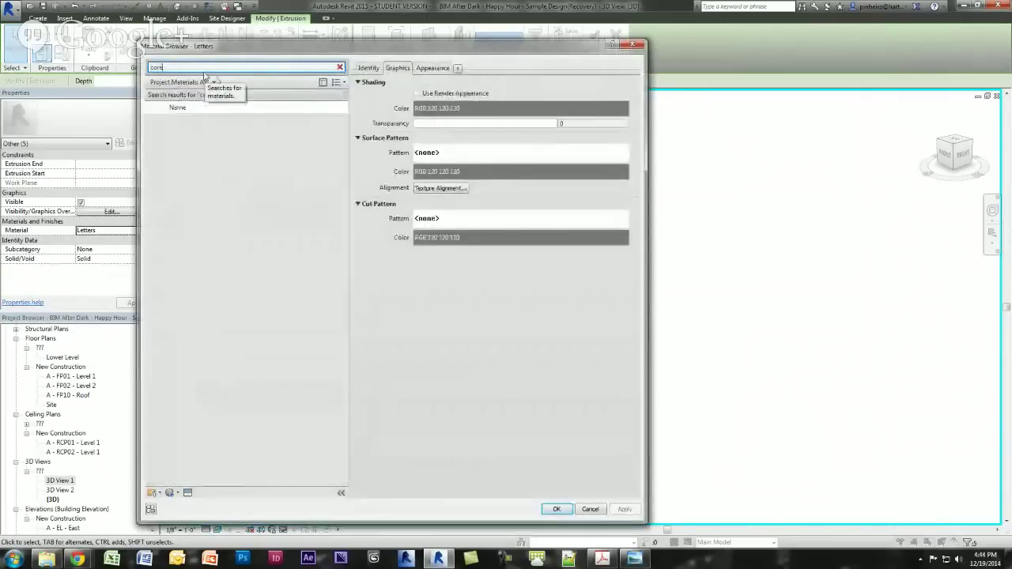
left_click(203, 123)
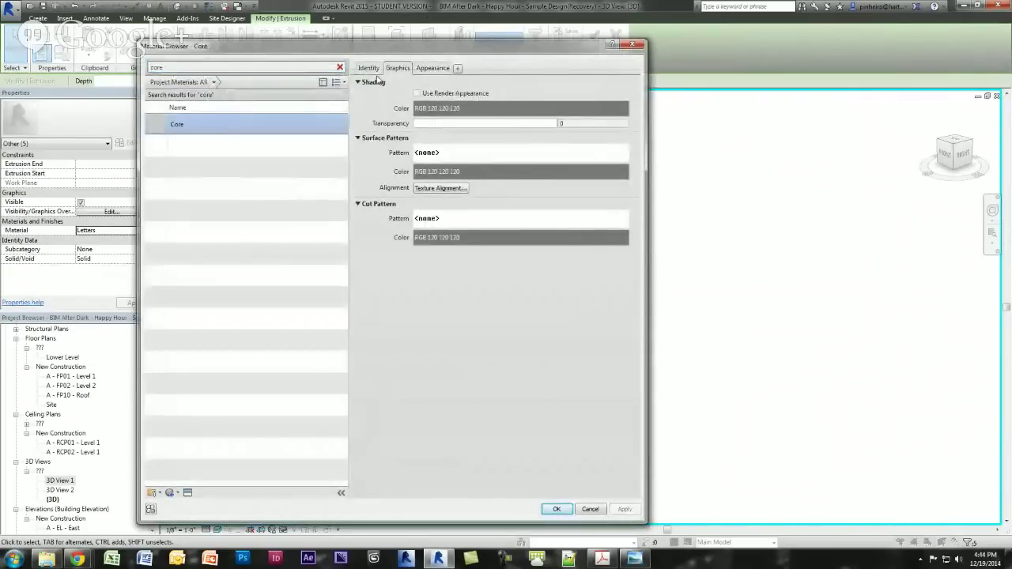
left_click(432, 68)
left_click(480, 196)
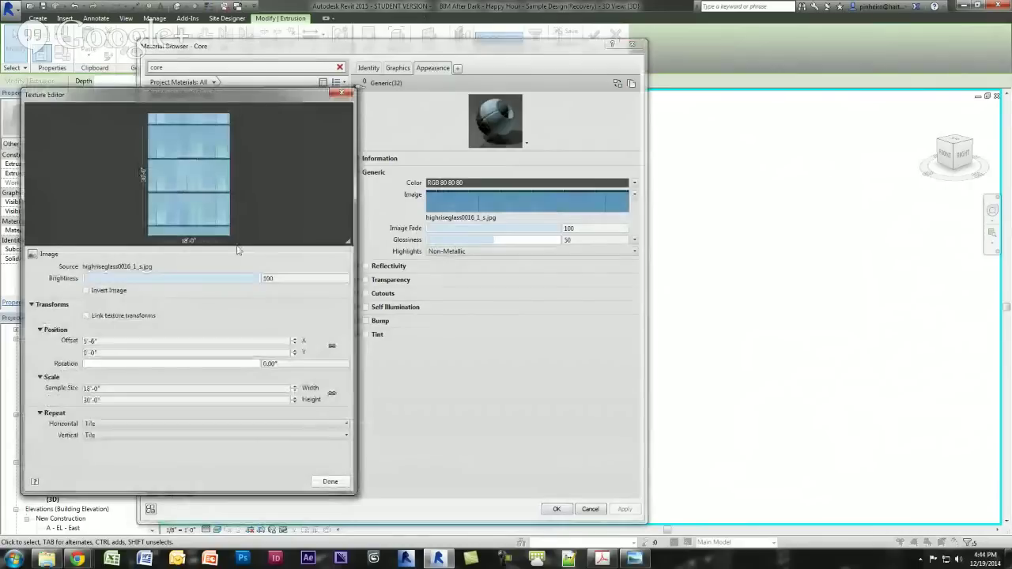
left_click(330, 483)
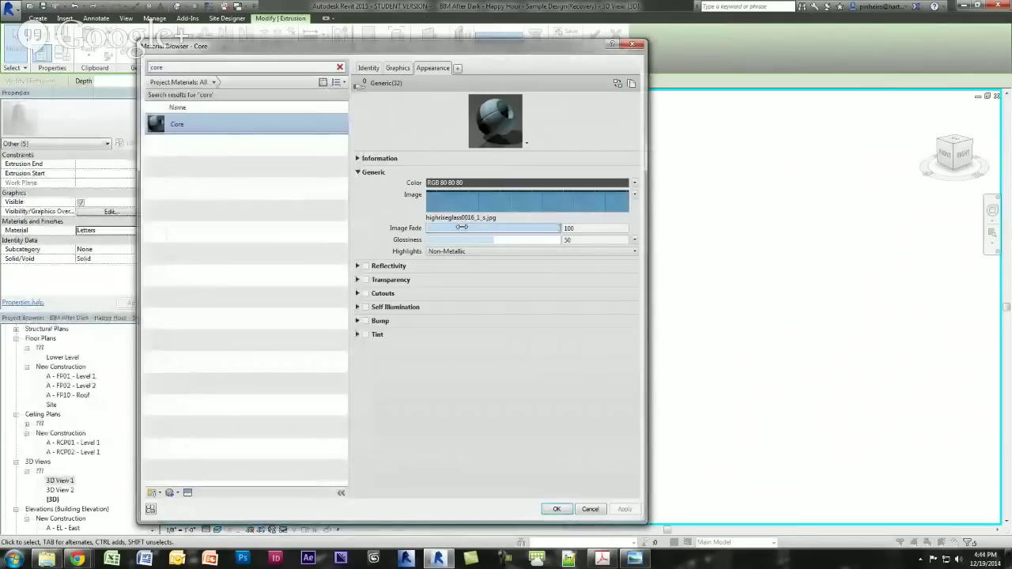
left_click(474, 201)
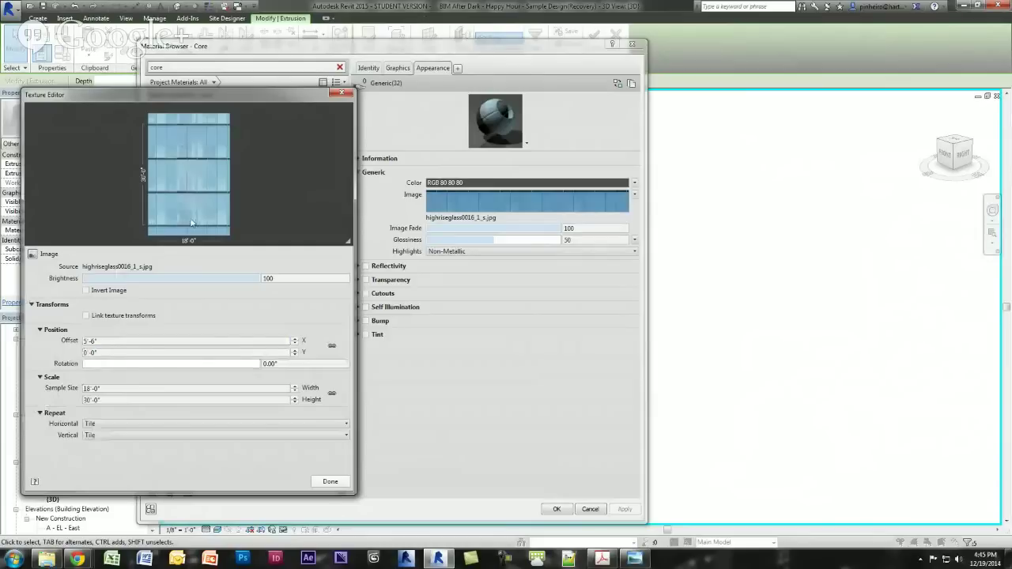
left_click(331, 481)
left_click(557, 508)
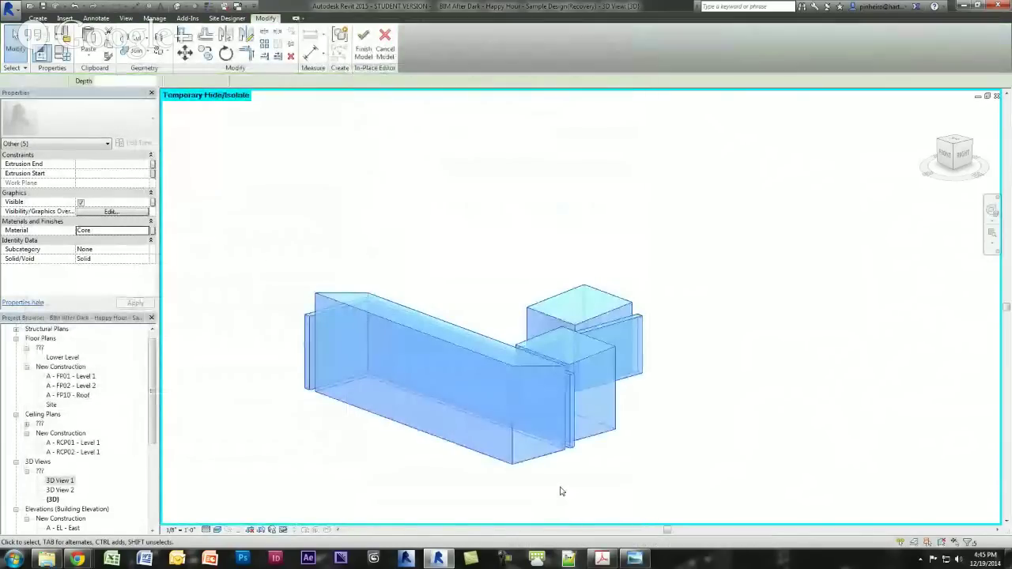
Finish the in-place model and reset Temporary Hide/Isolate to show the whole house
left_click(363, 43)
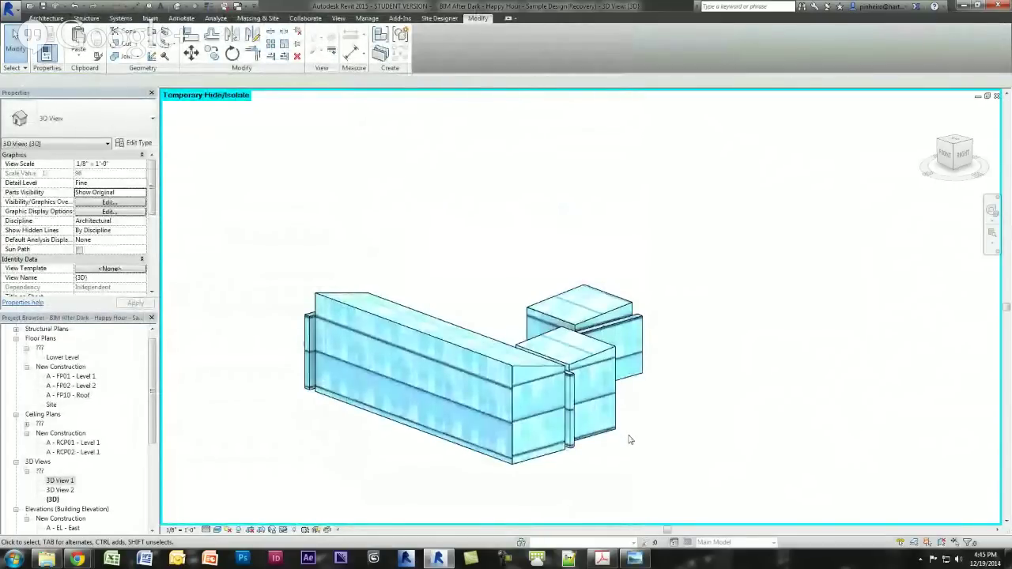
left_click(283, 529)
left_click(332, 518)
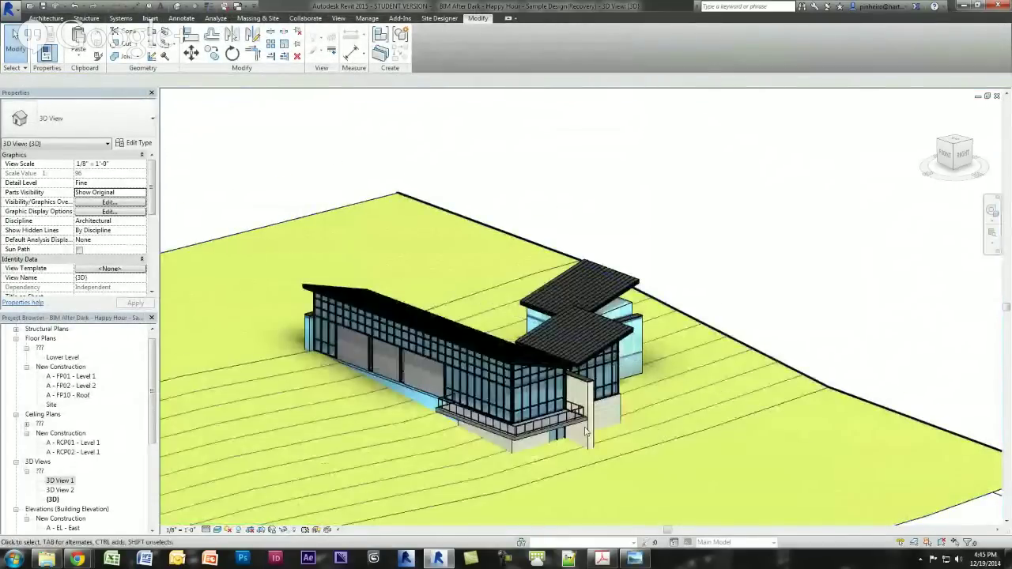
Lengthen the foundation wall beneath the balcony by dragging its end grip outward
scroll(594, 288, "up", 5)
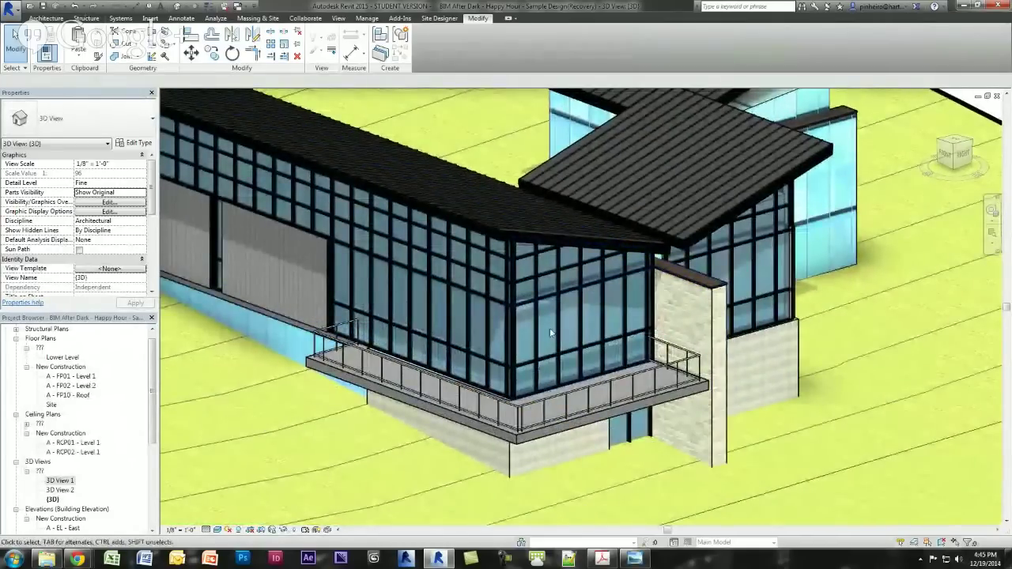
scroll(566, 354, "down", 2)
scroll(566, 354, "down", 2)
middle_click_drag(707, 388, 727, 372, "shift")
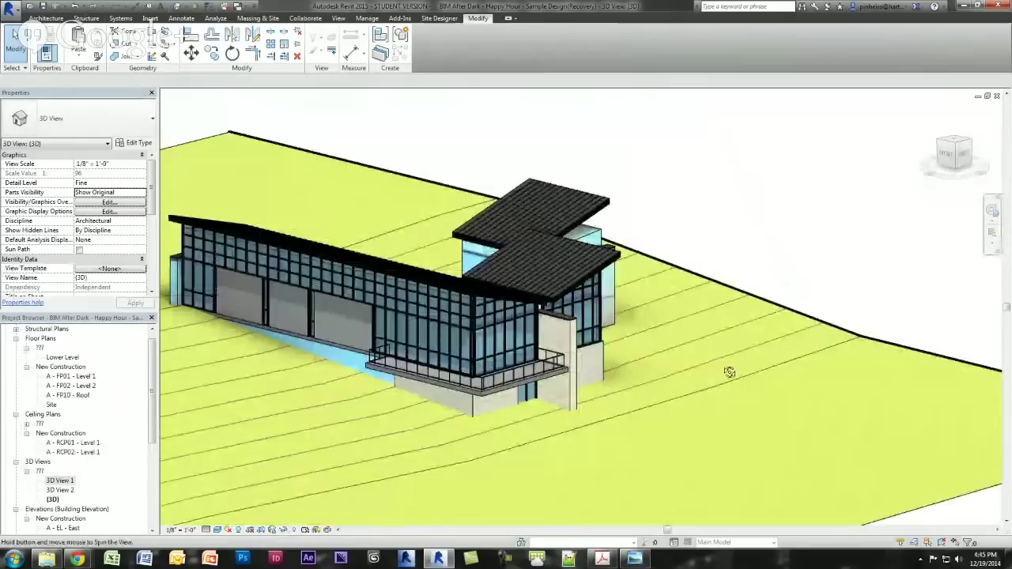
left_click(419, 393)
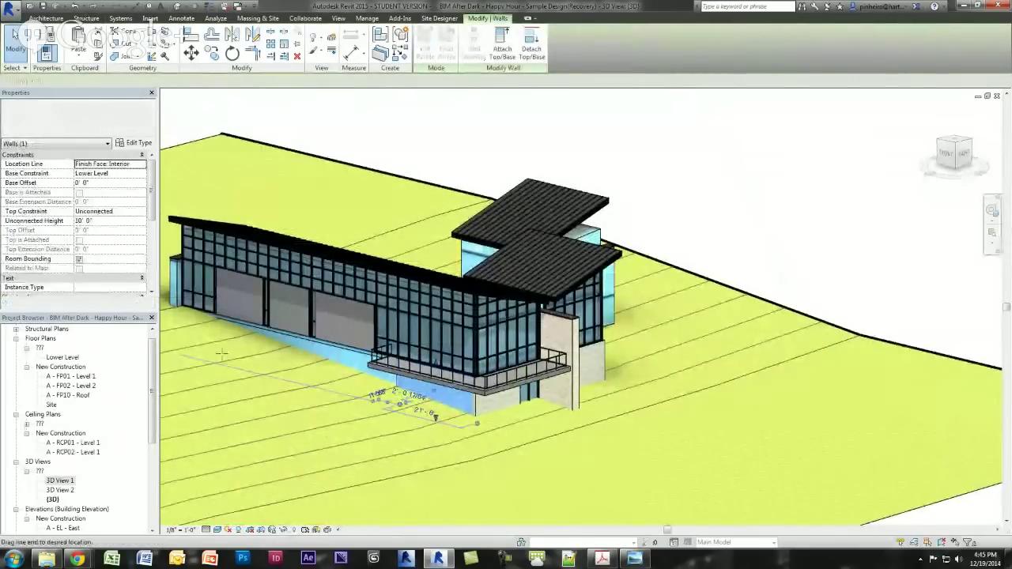
left_click_drag(222, 354, 179, 331)
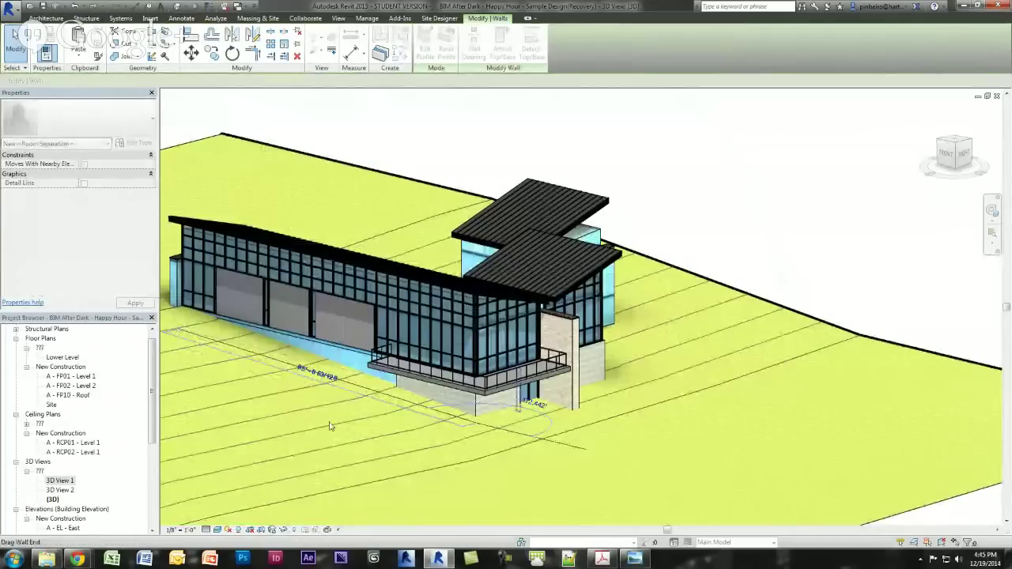
key("Escape")
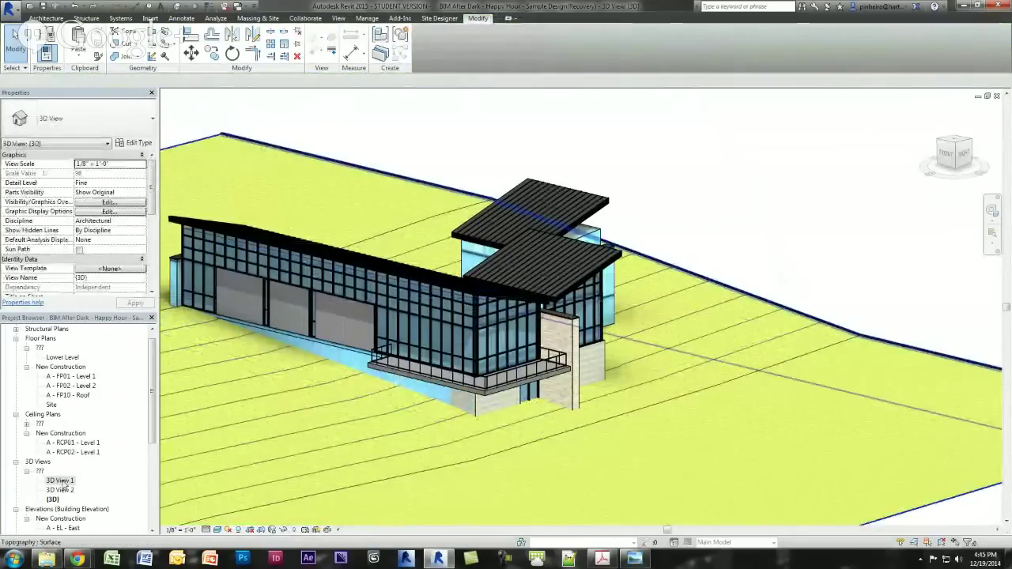
Delete the stray sloped wall on the Lower Level floor plan
double_click(62, 357)
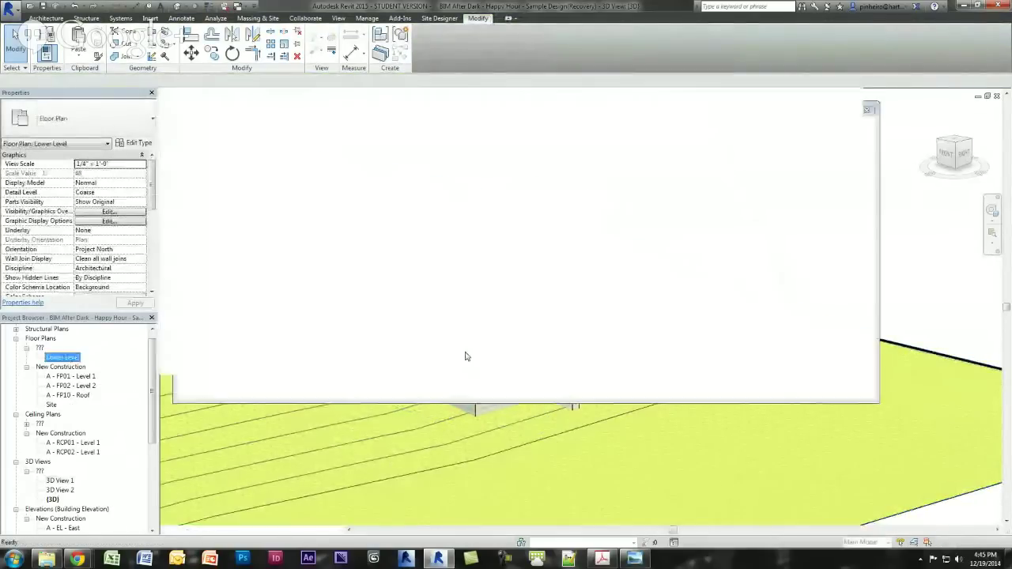
scroll(598, 316, "up", 2)
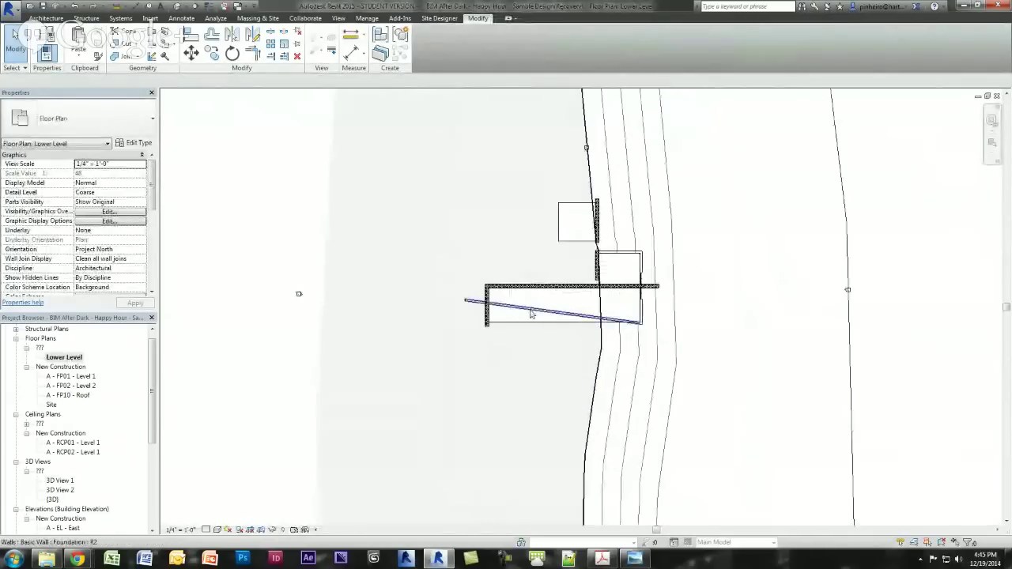
left_click(533, 311)
scroll(473, 291, "up", 4)
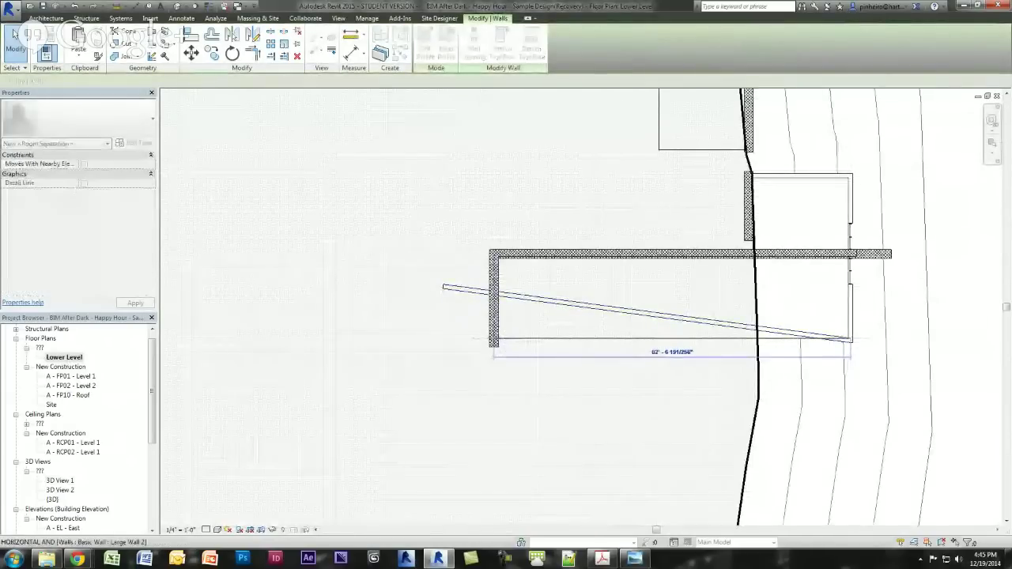
key("Delete")
left_click(497, 402)
scroll(497, 402, "down", 1)
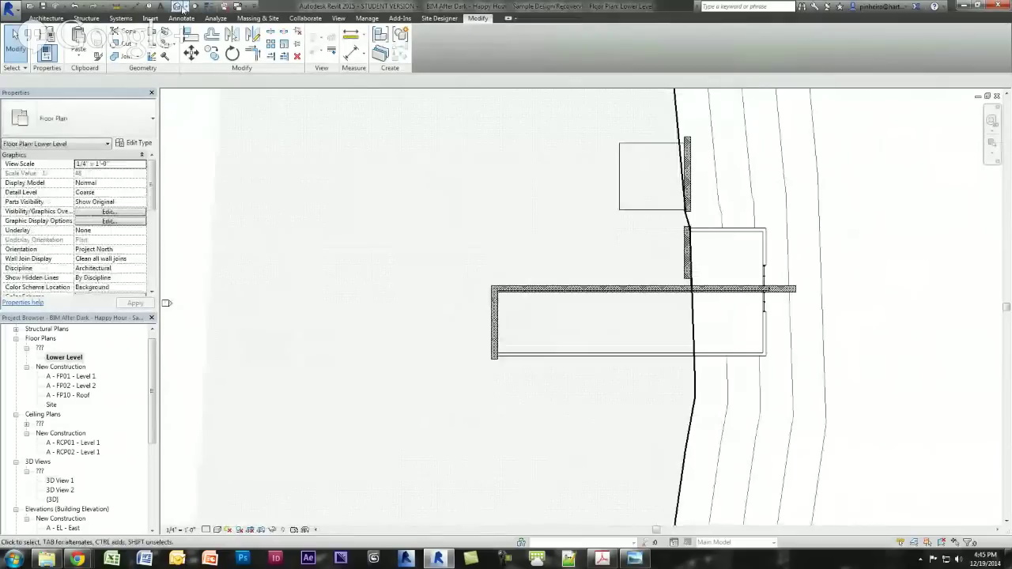
Return to the Default 3D View and orbit around the whole house
left_click(181, 6)
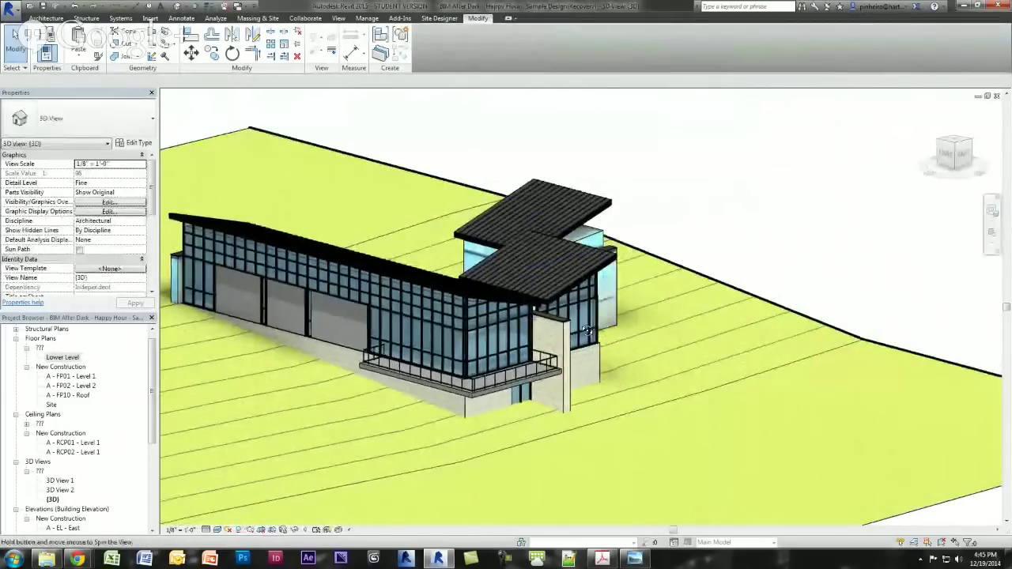
middle_click_drag(587, 331, 554, 335, "shift")
scroll(579, 279, "up", 4)
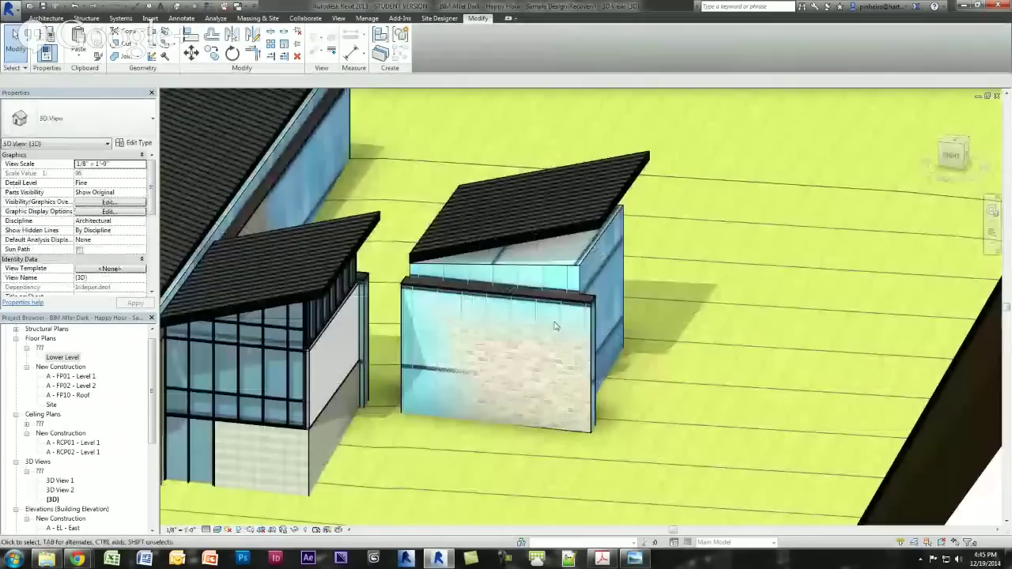
left_click(581, 287)
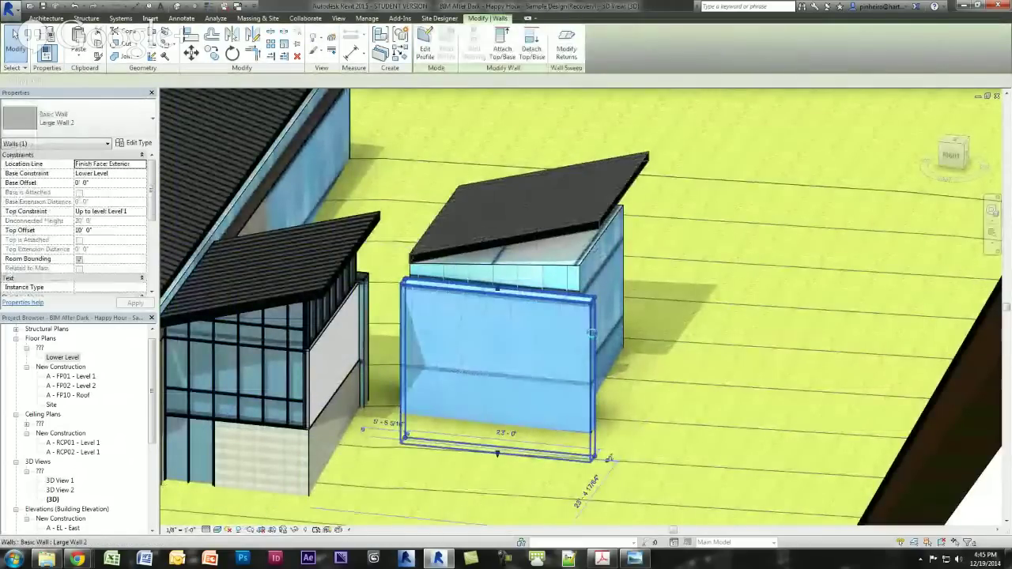
key("Escape")
scroll(569, 417, "down", 5)
middle_click_drag(569, 418, 370, 382, "shift")
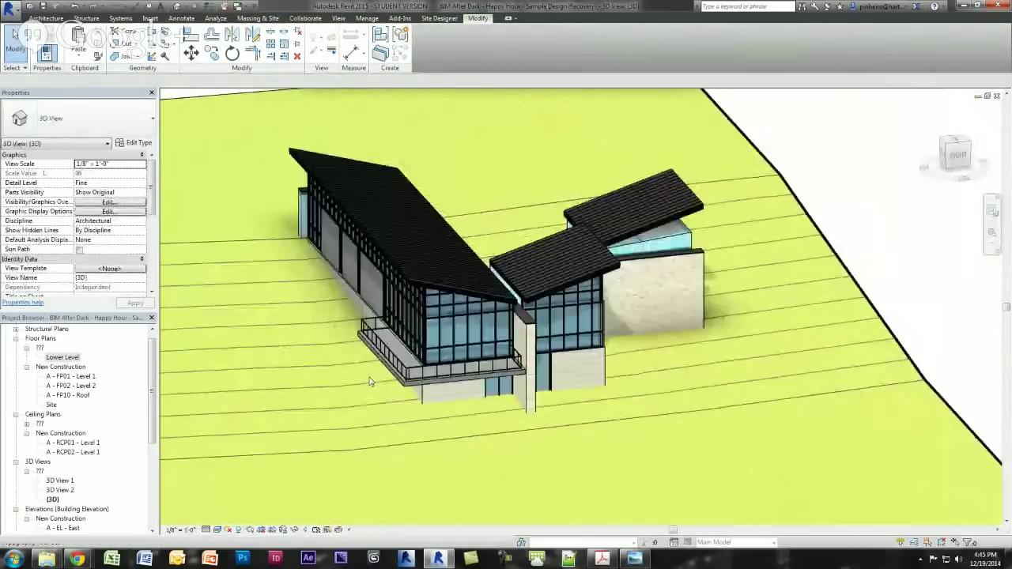
Open the 3D View 1 perspective and zoom to fit its crop region
double_click(60, 480)
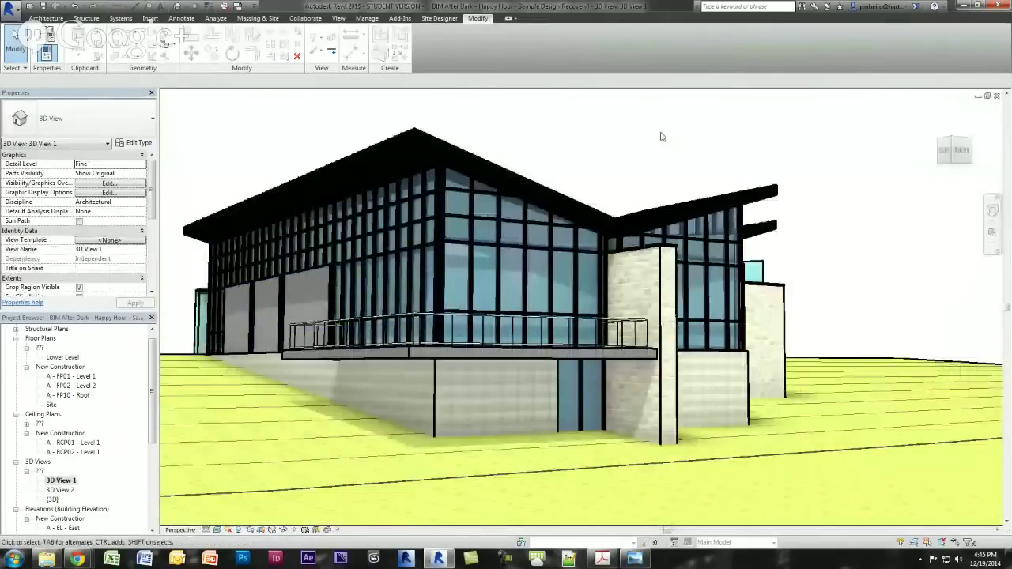
key("z")
key("f")
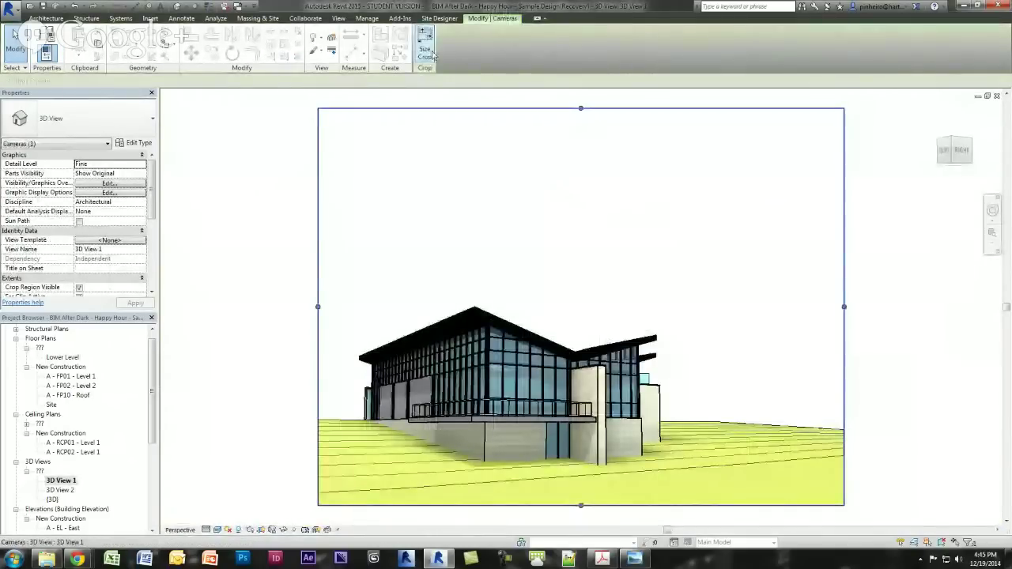
scroll(601, 396, "up", 3)
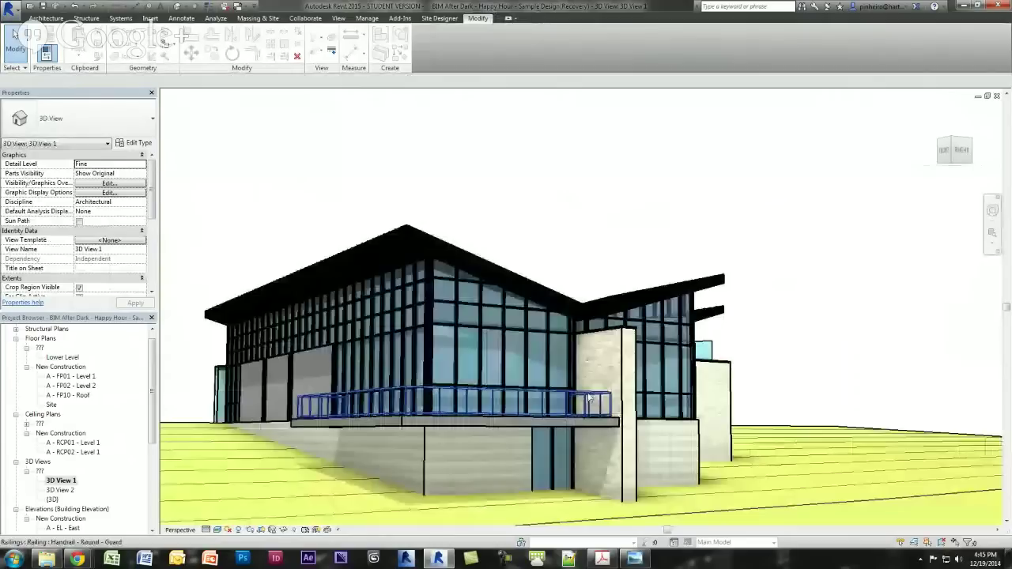
scroll(601, 395, "down", 1)
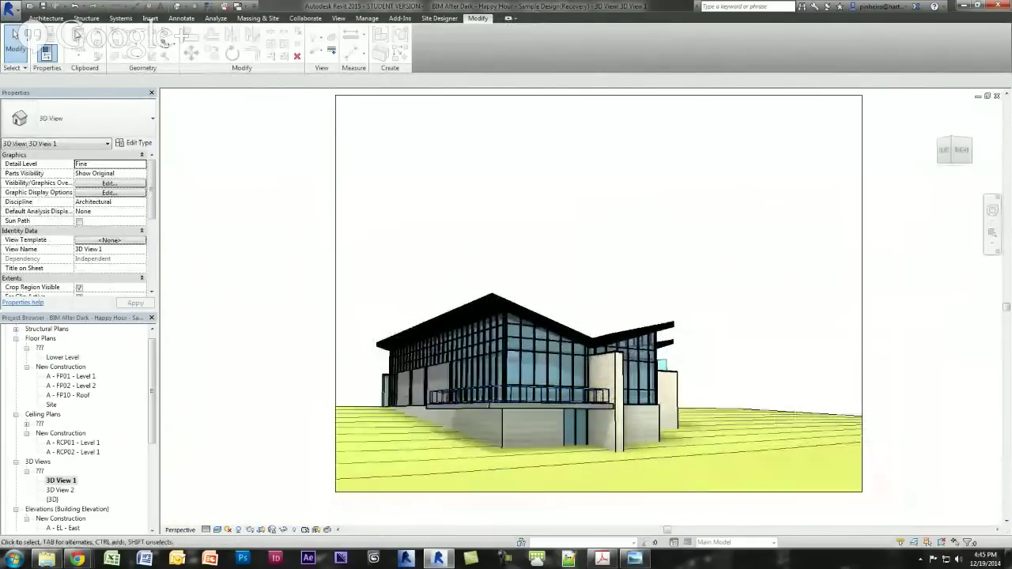
Turn off Ground Plane at Level in the sun settings and apply Graphic Display Options
left_click(218, 529)
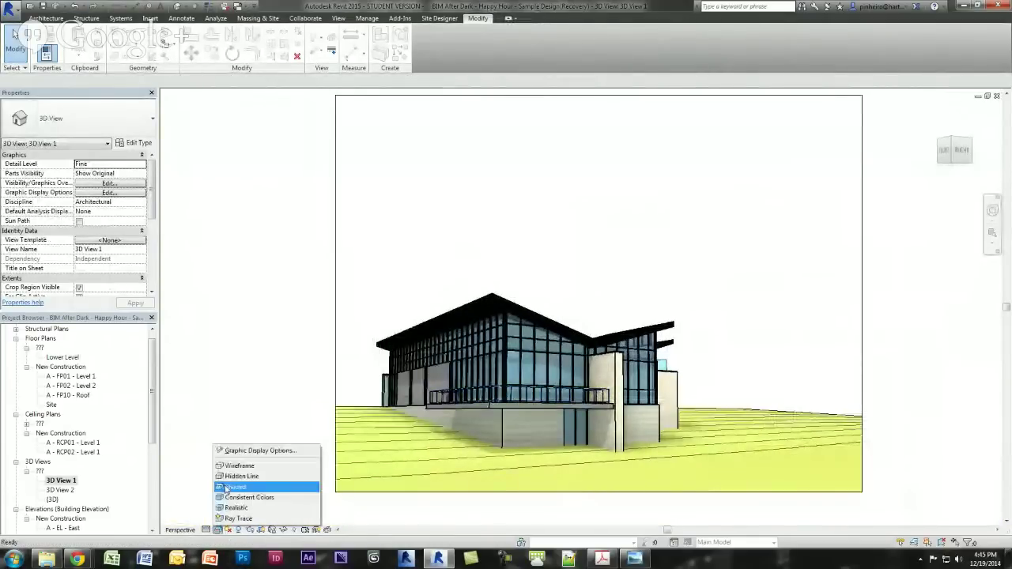
left_click(253, 450)
left_click_drag(183, 124, 172, 113)
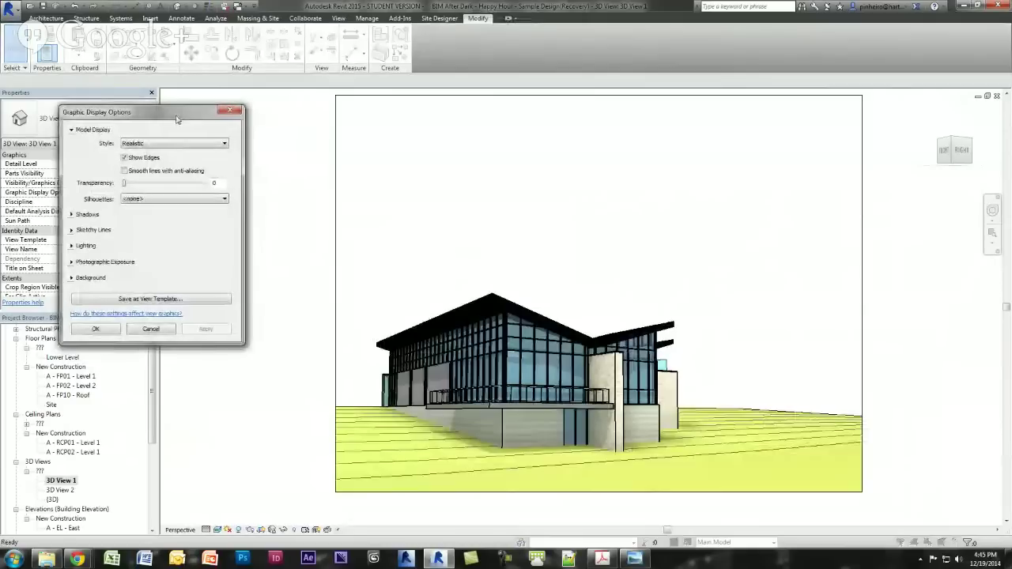
left_click(72, 245)
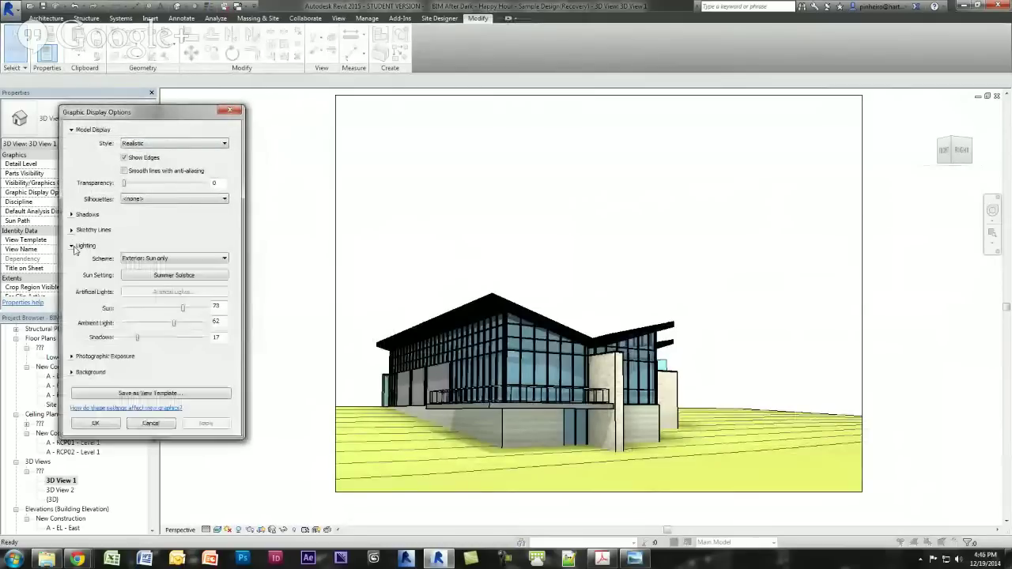
left_click(175, 274)
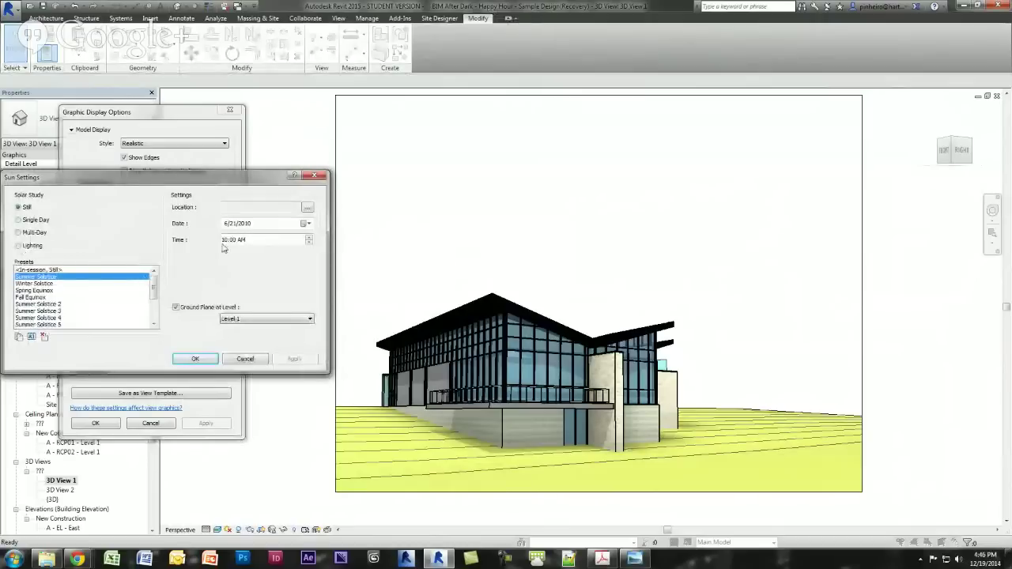
left_click(196, 359)
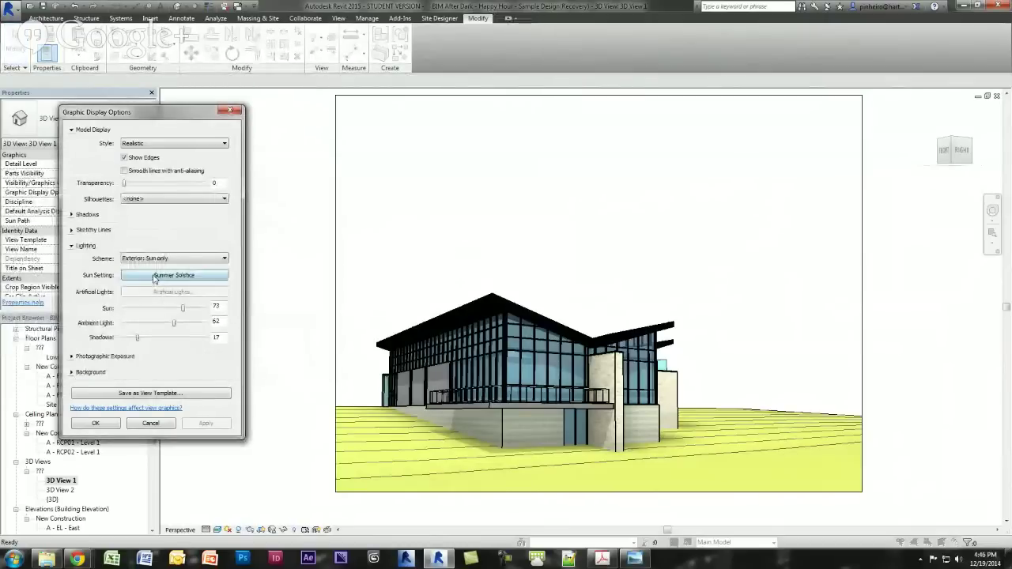
left_click(154, 275)
left_click(253, 318)
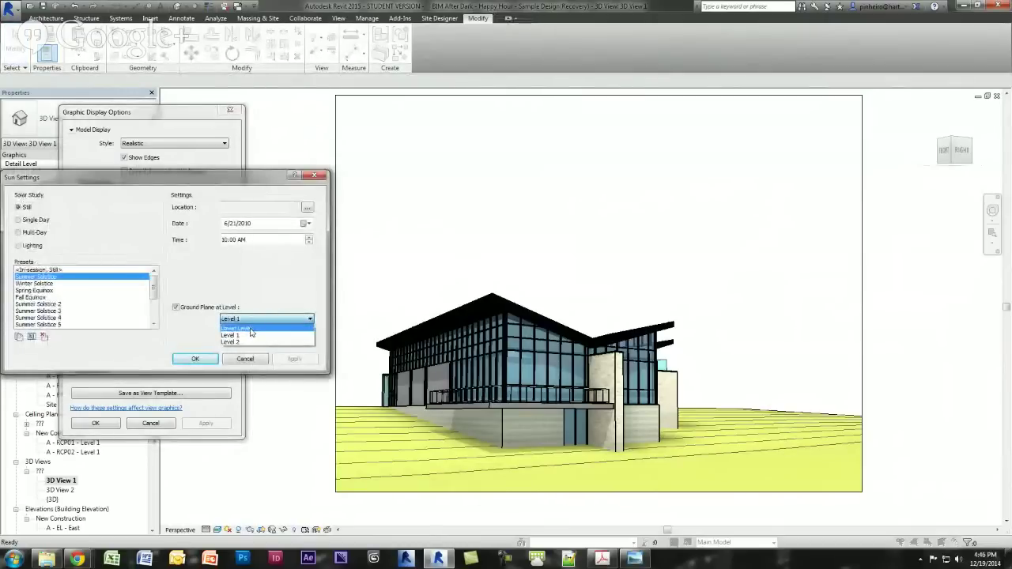
left_click(176, 307)
left_click(175, 307)
left_click(195, 358)
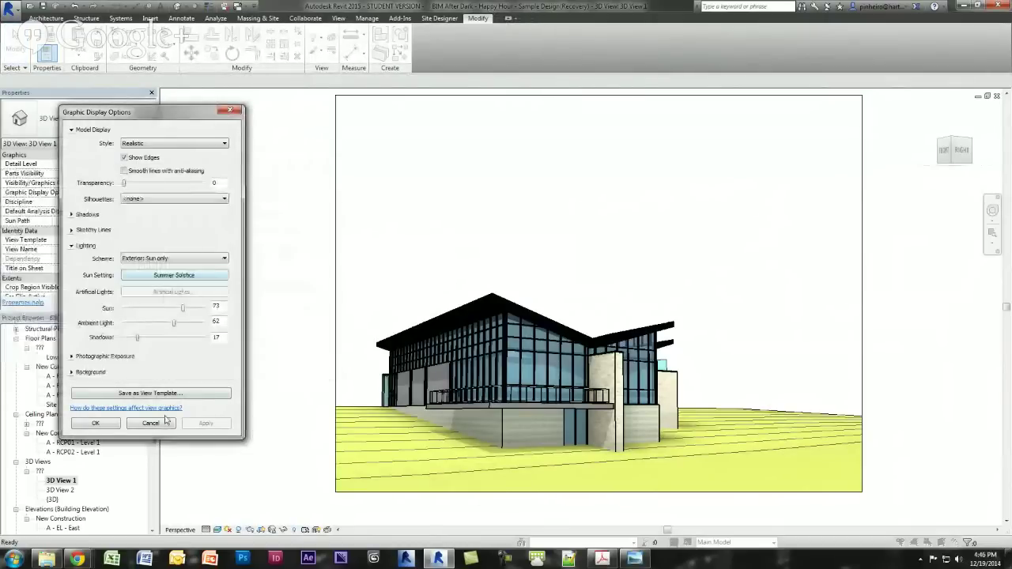
left_click(95, 423)
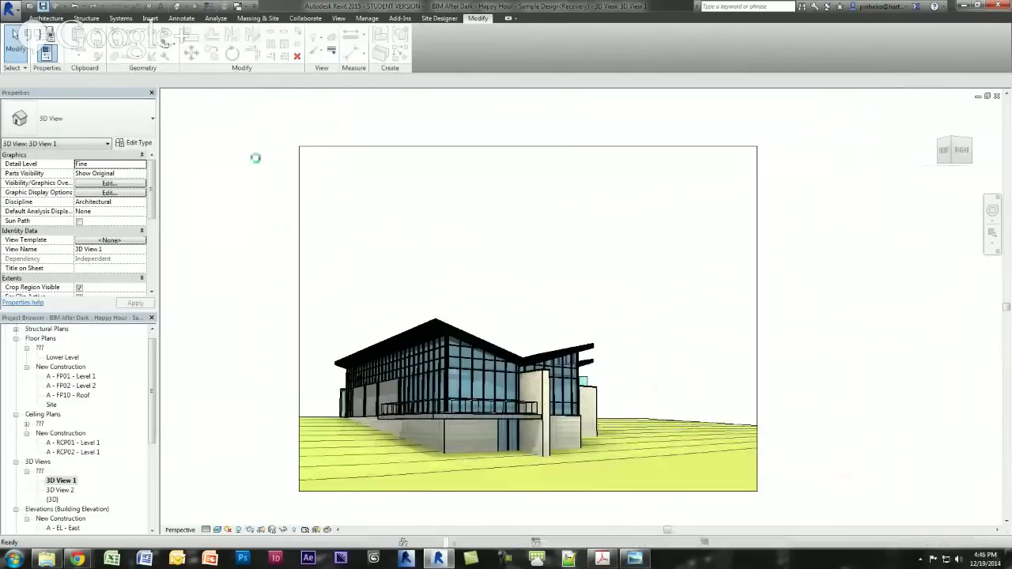
Start Render in Cloud from the View tab and continue past the welcome screen
left_click(338, 17)
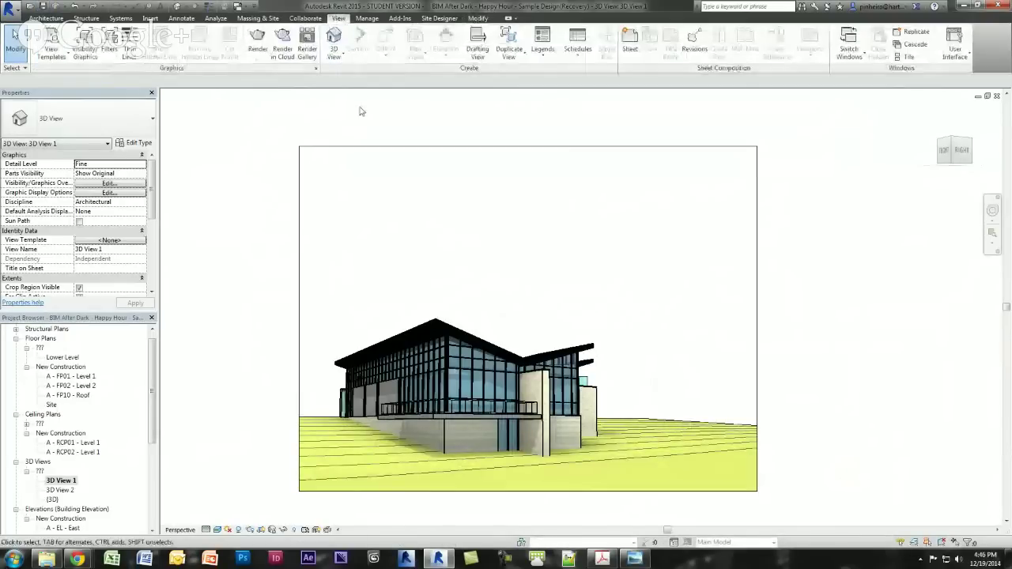
left_click(282, 43)
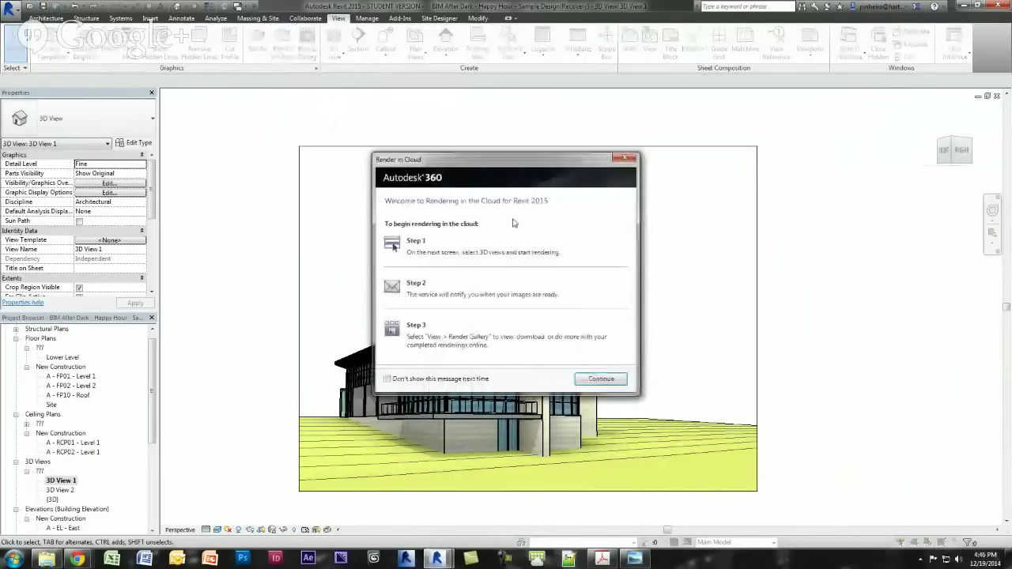
left_click(601, 380)
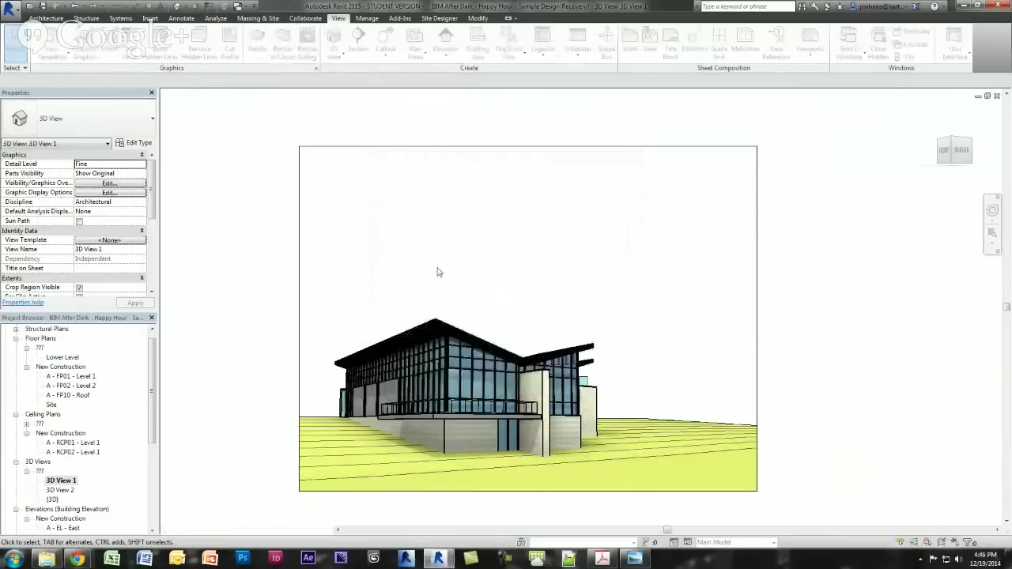
left_click_drag(437, 164, 306, 113)
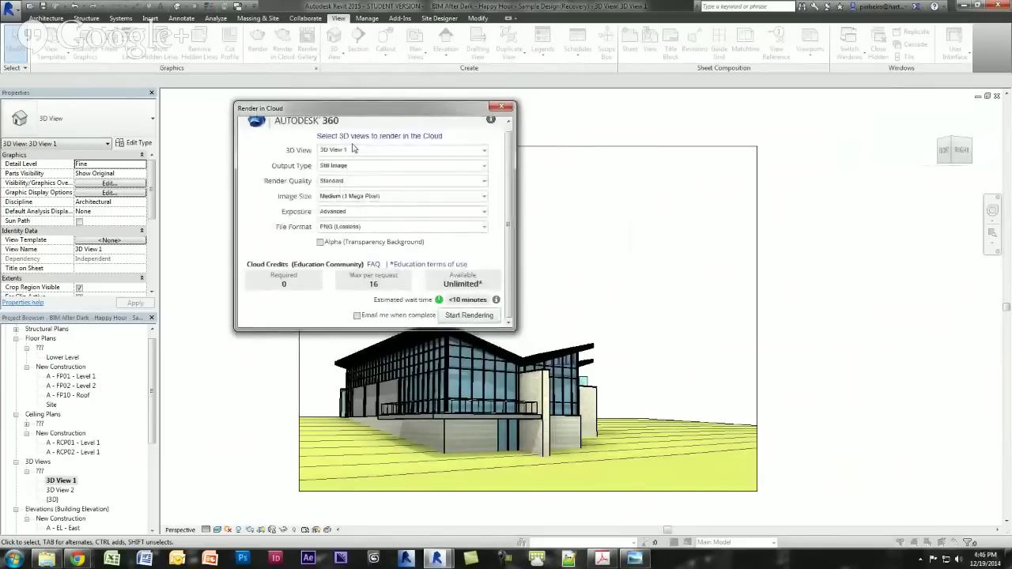
Render 3D View 1 as a Final-quality, Extra Large still image and start rendering
left_click(353, 148)
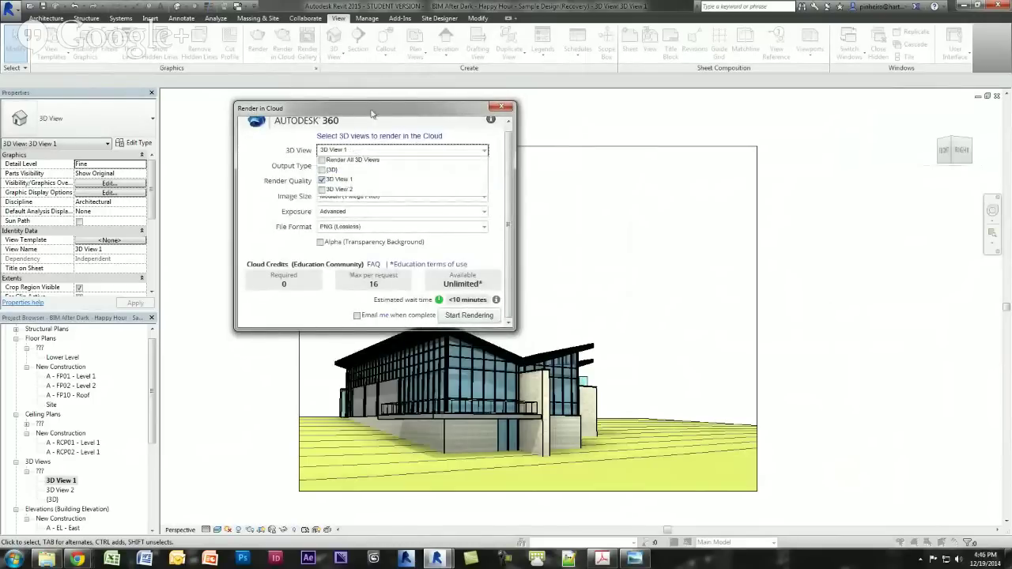
left_click(265, 140)
left_click(340, 166)
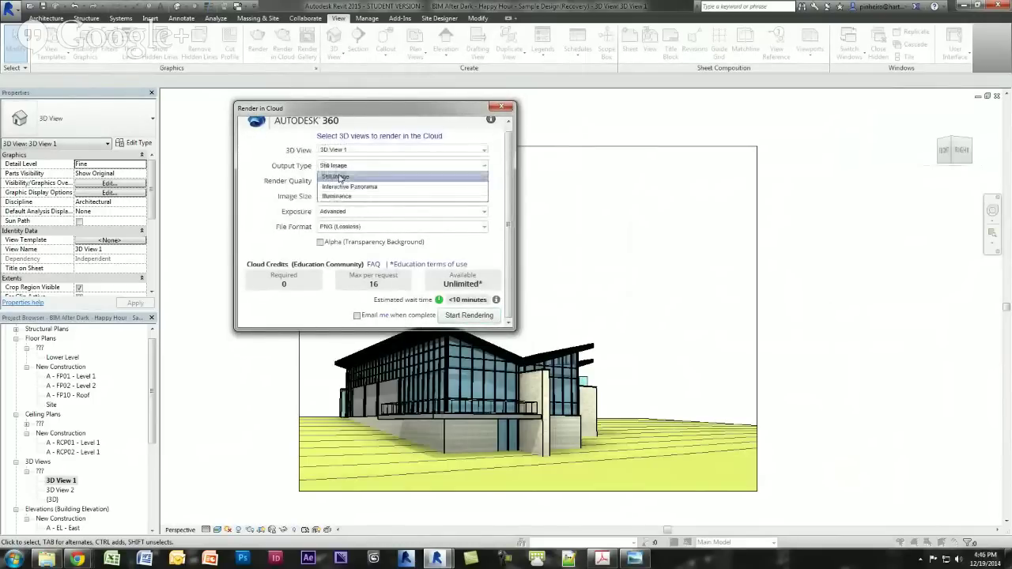
left_click(342, 184)
left_click(341, 184)
left_click(342, 201)
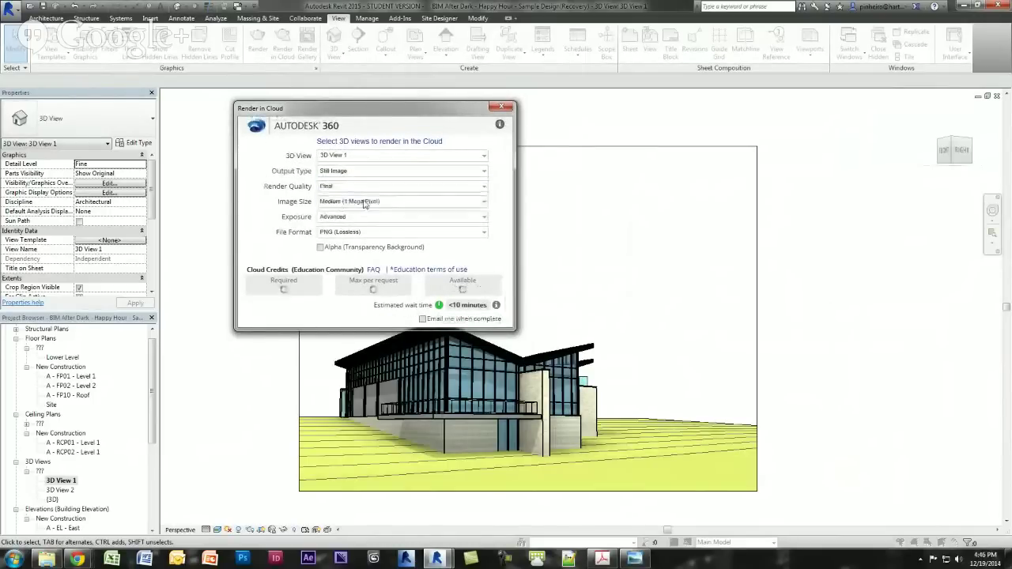
left_click(362, 197)
left_click(371, 237)
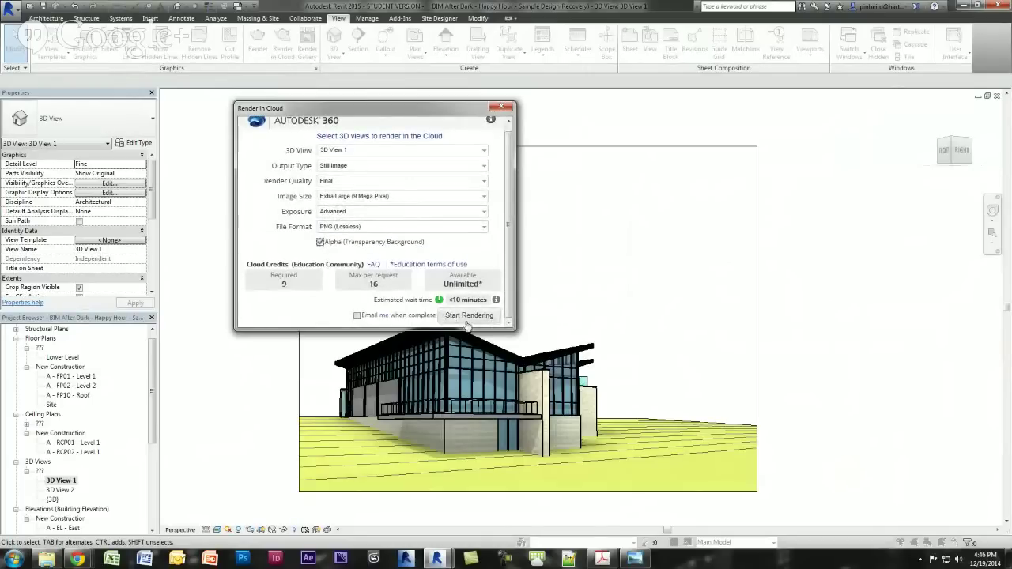
left_click(466, 317)
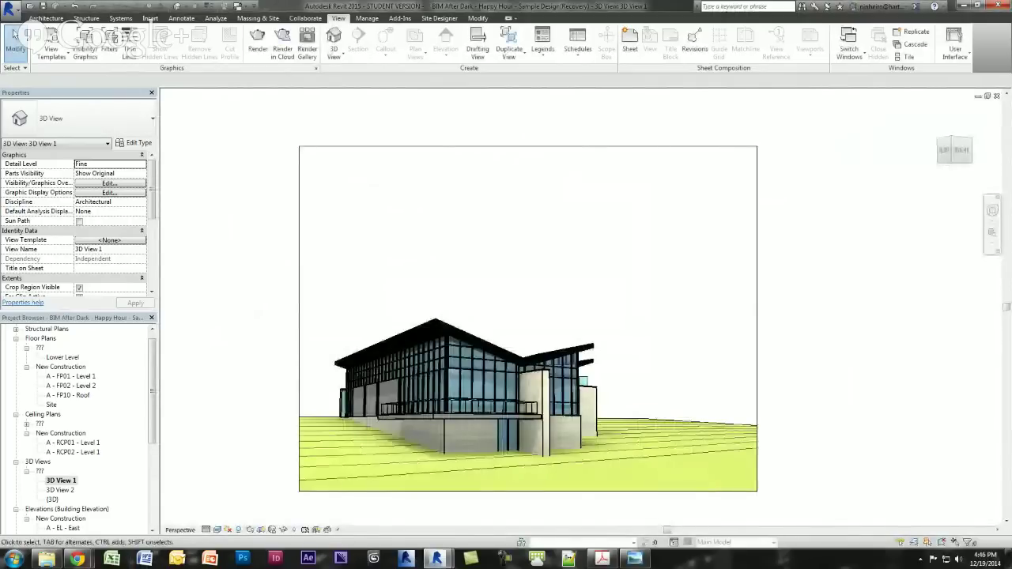
Open a new maximized Chrome window and search for 'google plus photos'
mouse_move(86, 558)
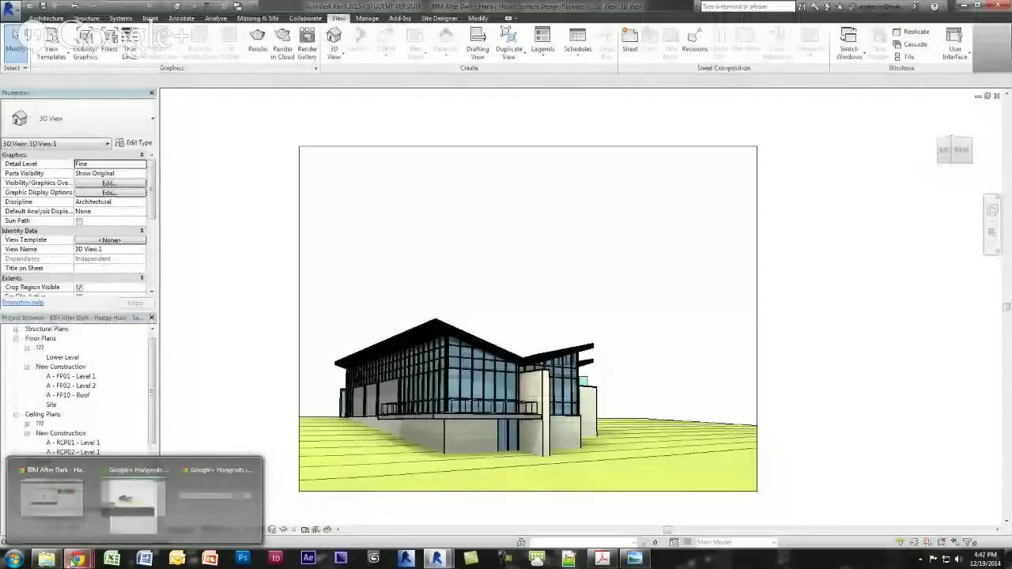
right_click(77, 559)
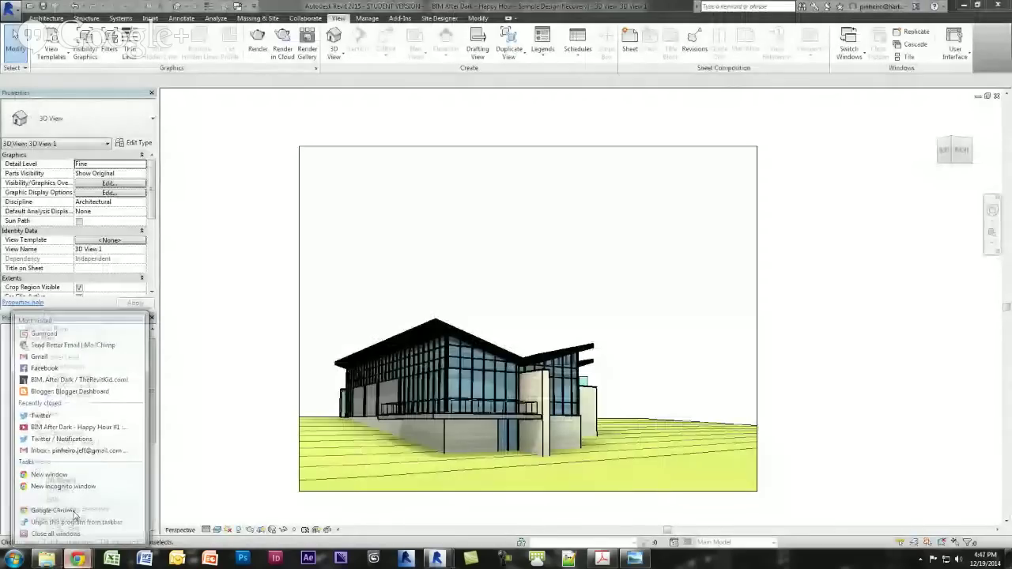
left_click(47, 485)
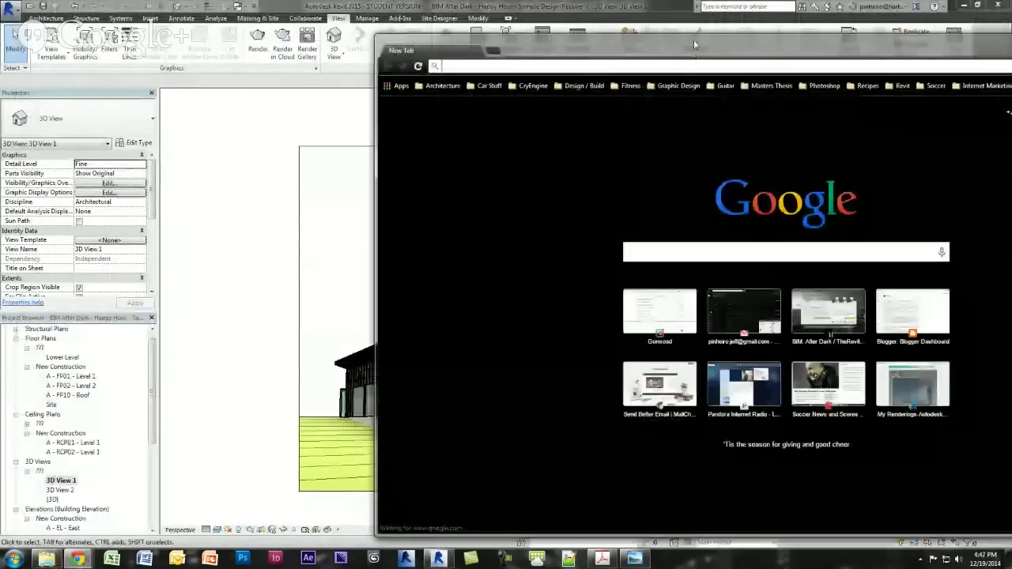
double_click(693, 39)
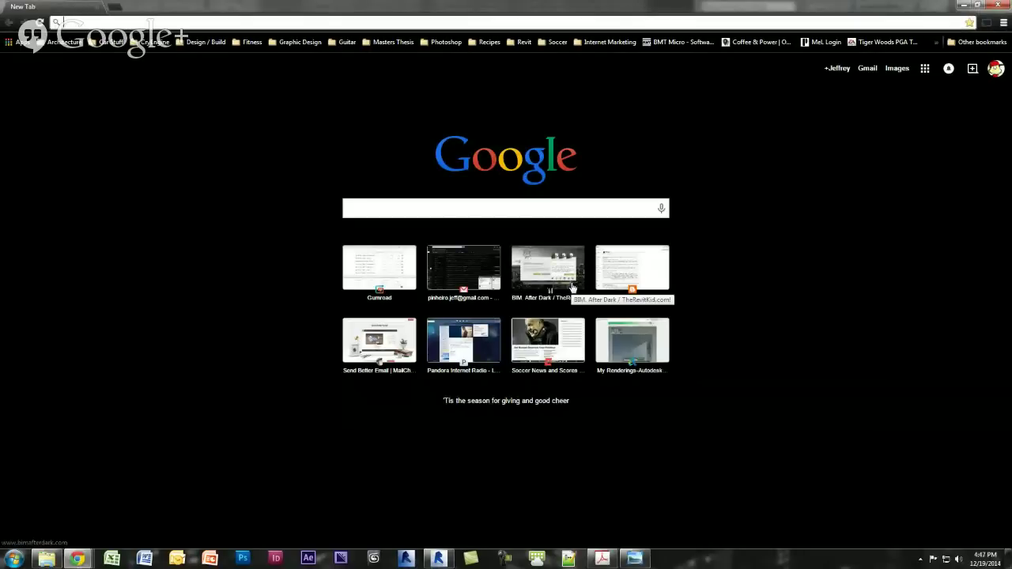
type("g")
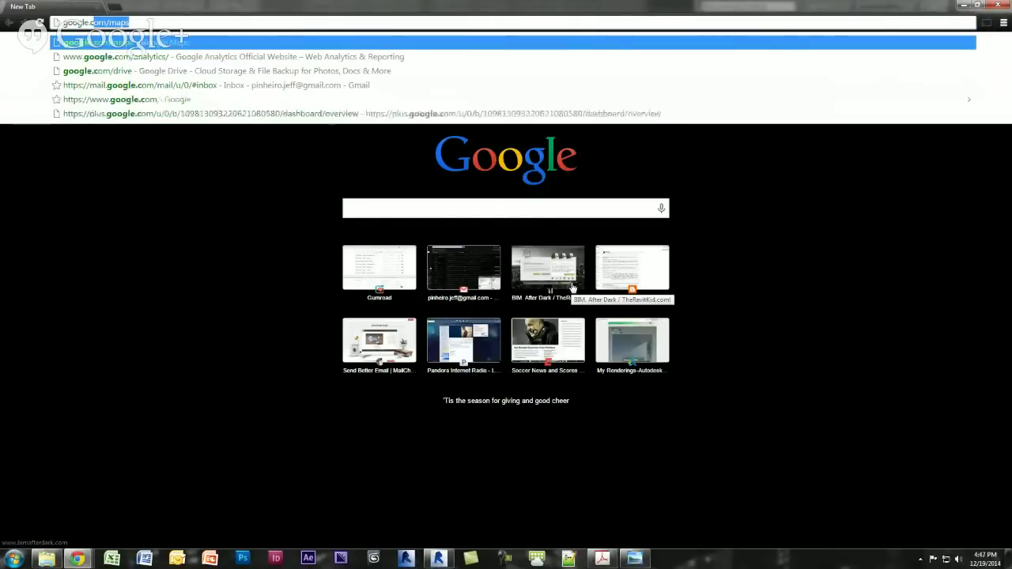
type("oo")
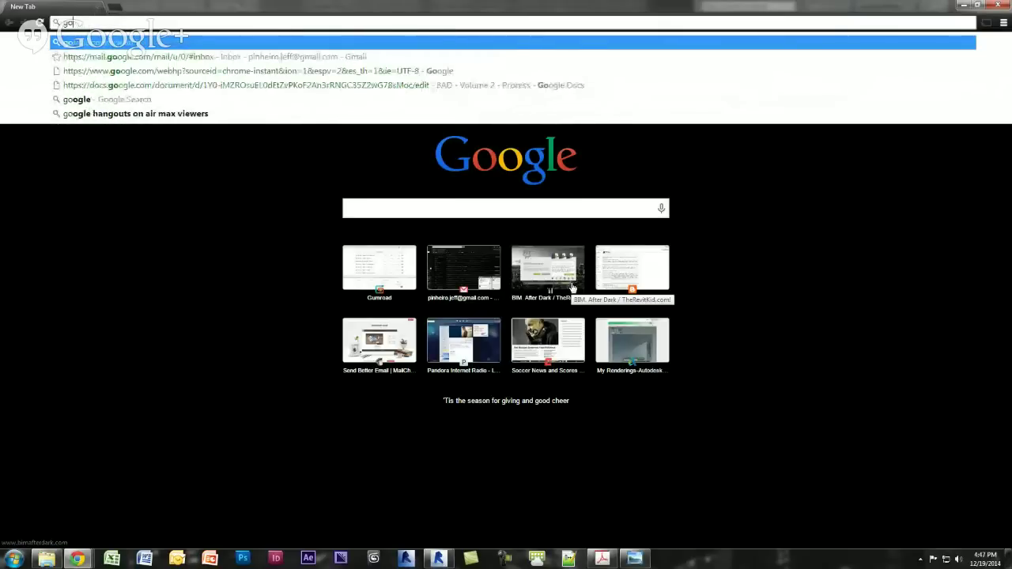
type("gle pl")
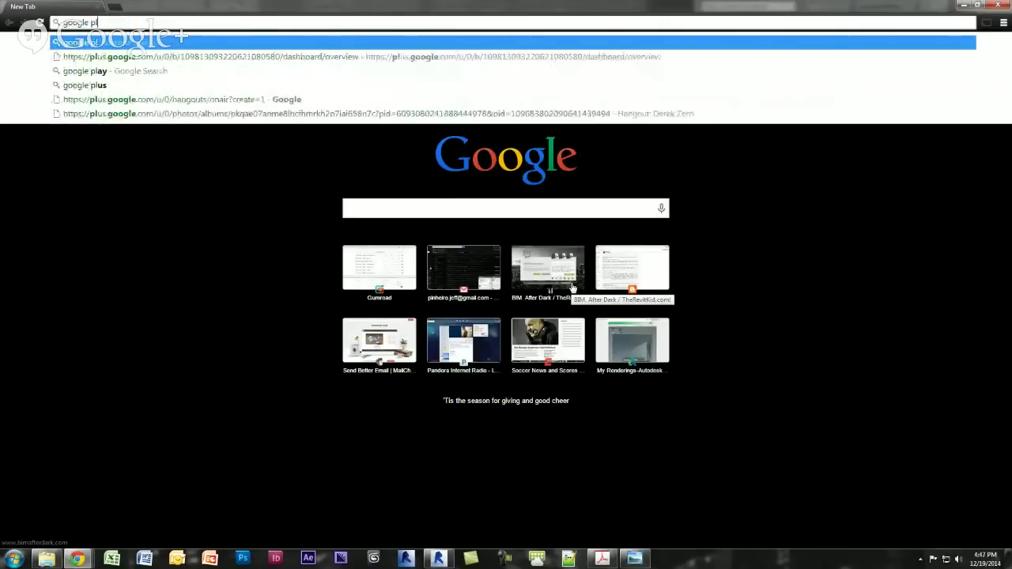
type("us photos")
key("Return")
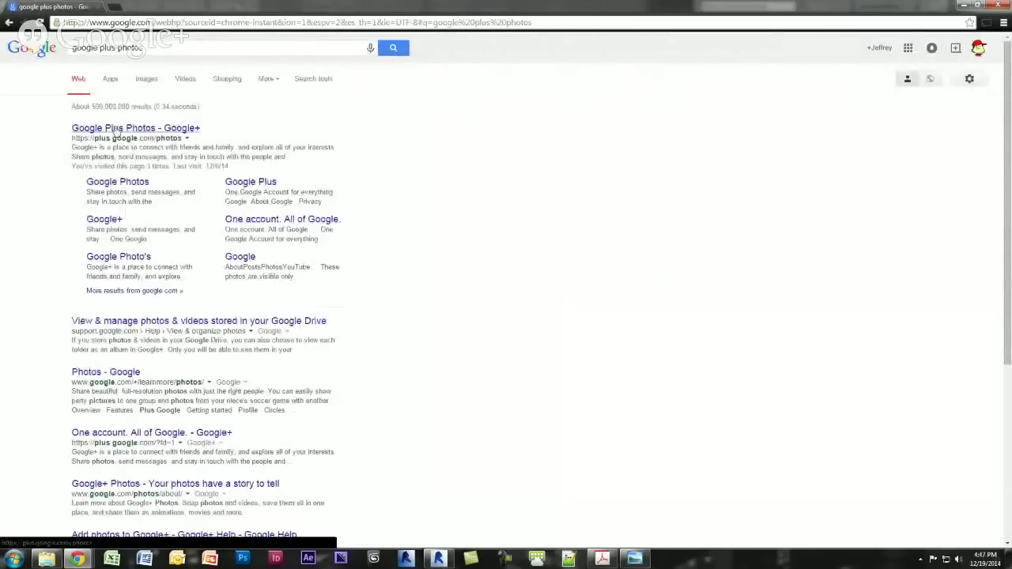
Open the Google+ Photos result and navigate to the Photos page
left_click(116, 130)
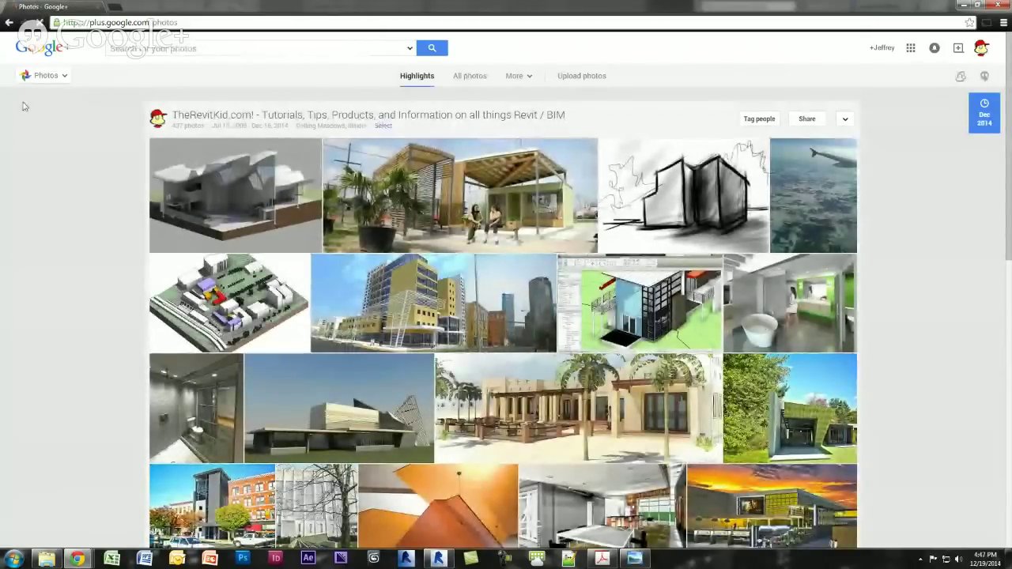
left_click(43, 76)
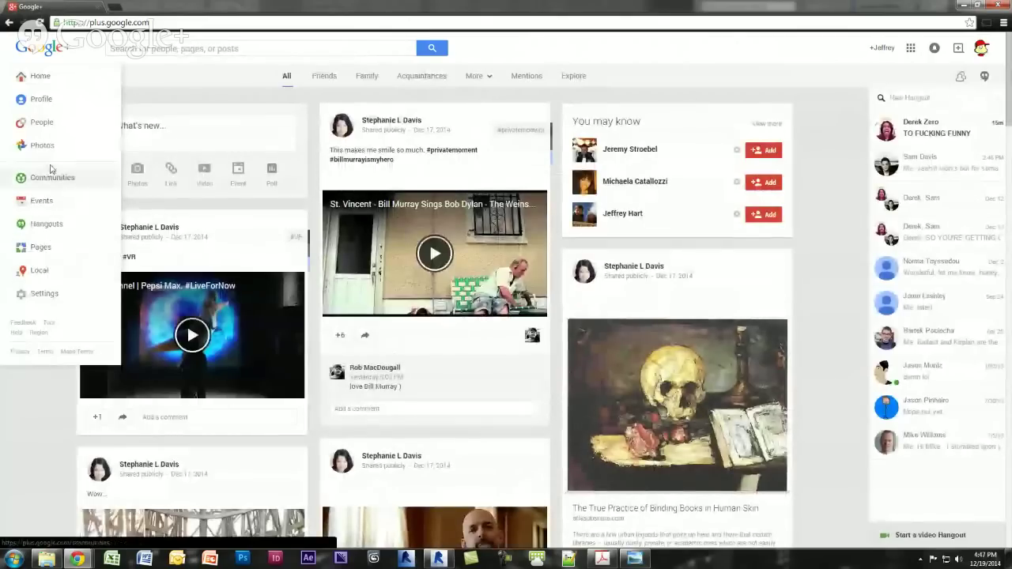
left_click(48, 127)
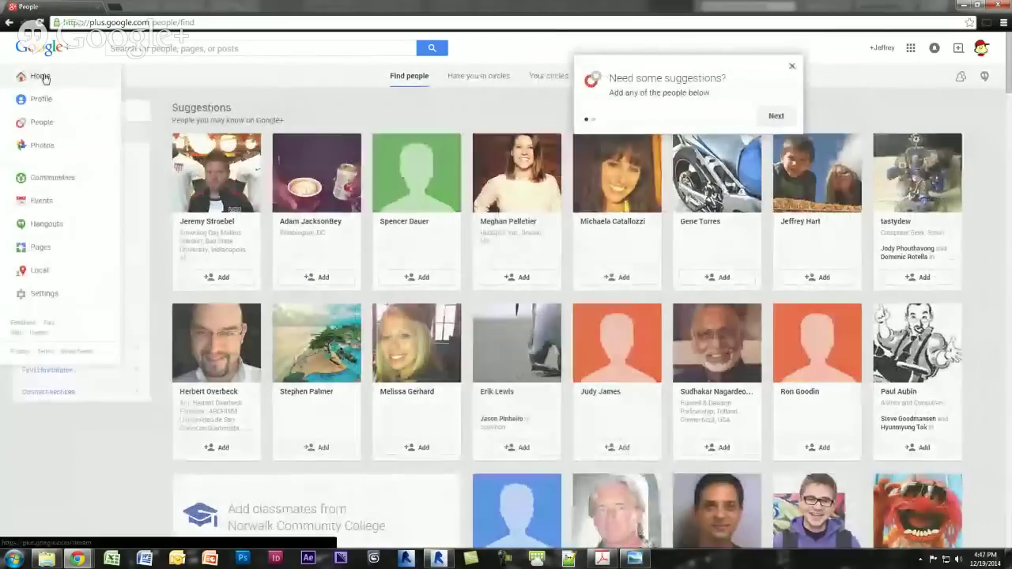
left_click(44, 76)
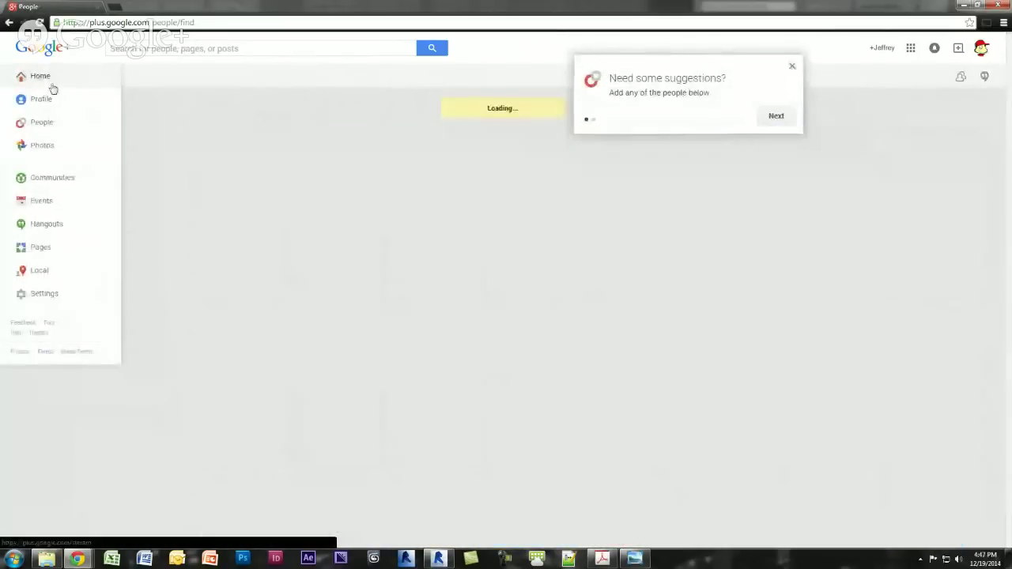
left_click(40, 147)
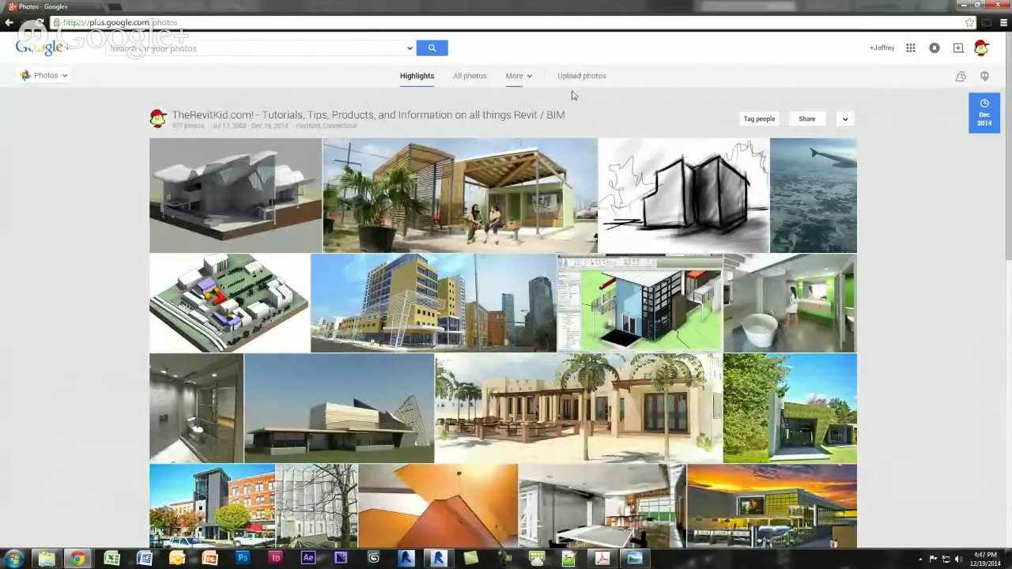
Open Rendering Album from More > Albums and view its first photo full size
left_click(514, 79)
left_click(524, 114)
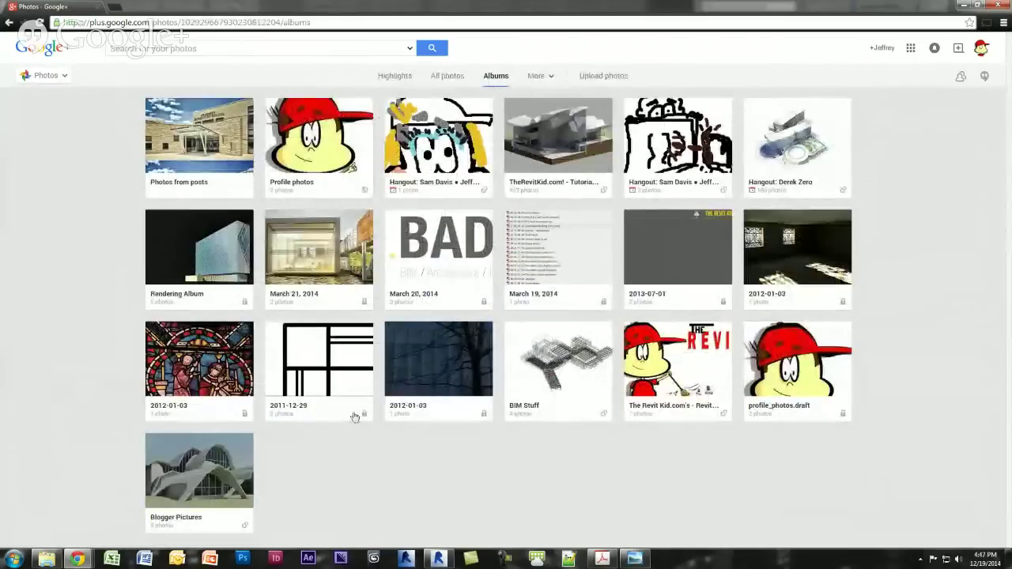
left_click(226, 277)
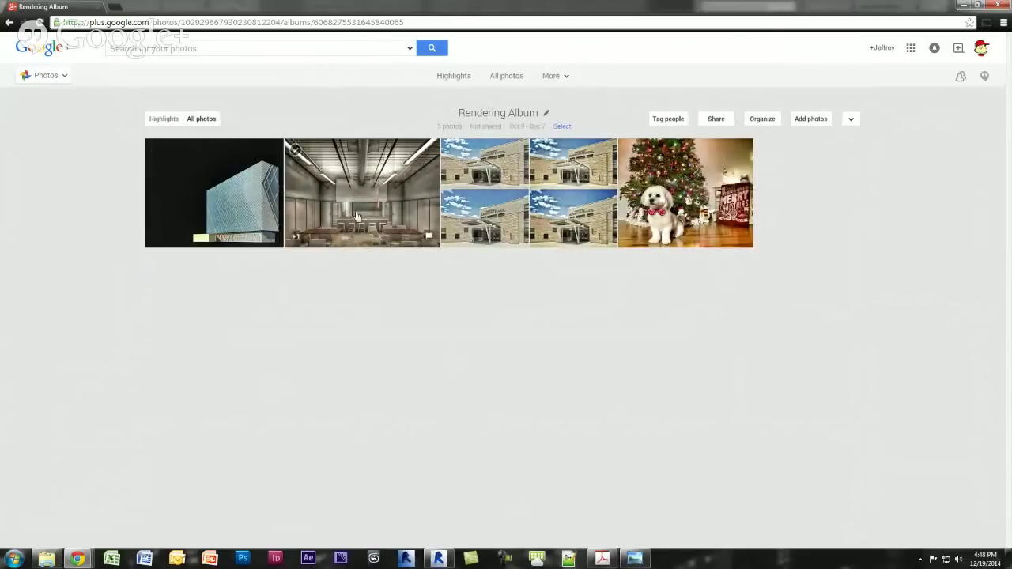
left_click(228, 190)
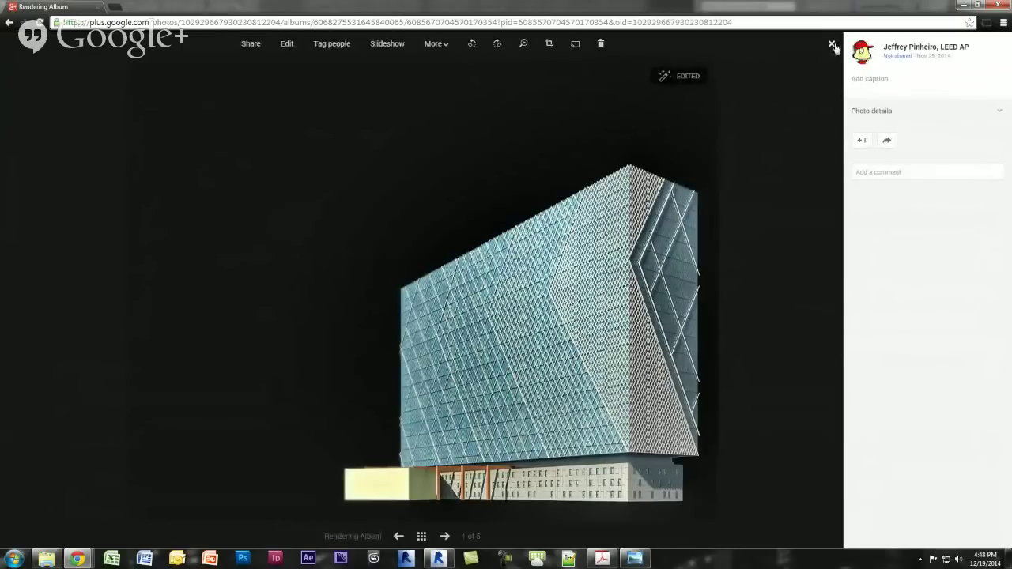
Open the A360 rendering site in a new tab and go to its gallery sign-in
left_click(118, 8)
type("revitkid.com")
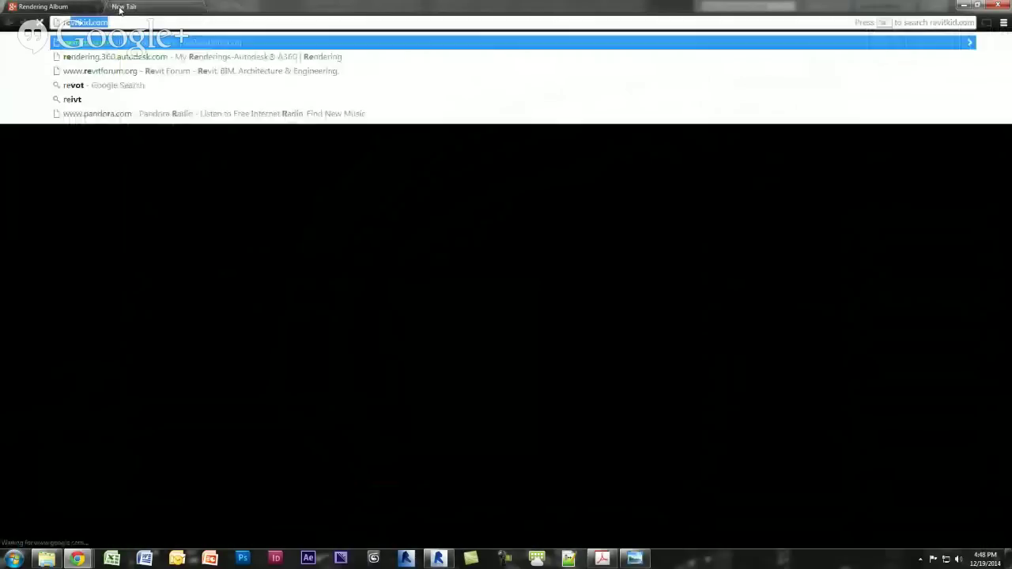
key("Return")
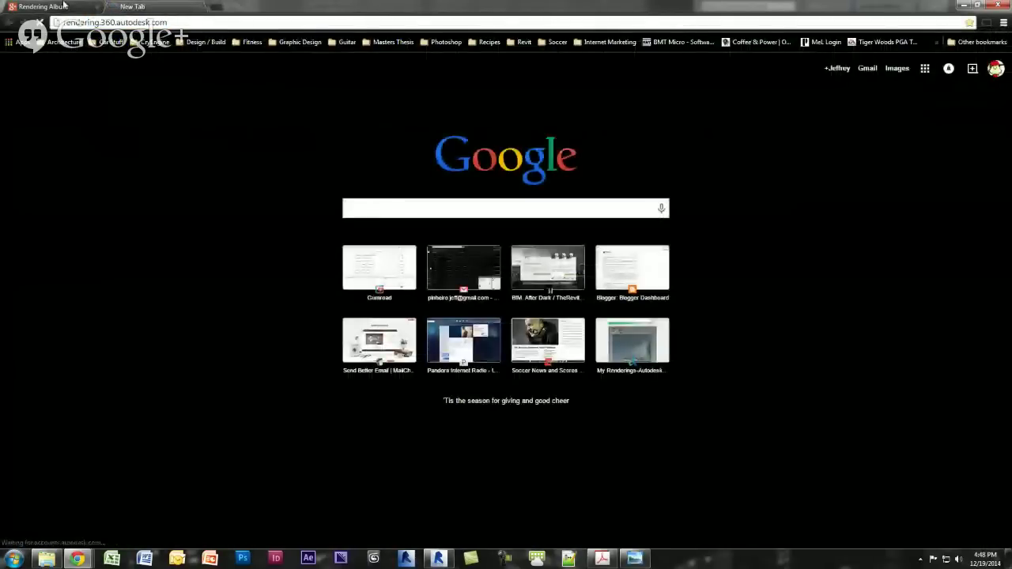
left_click(65, 8)
left_click(148, 7)
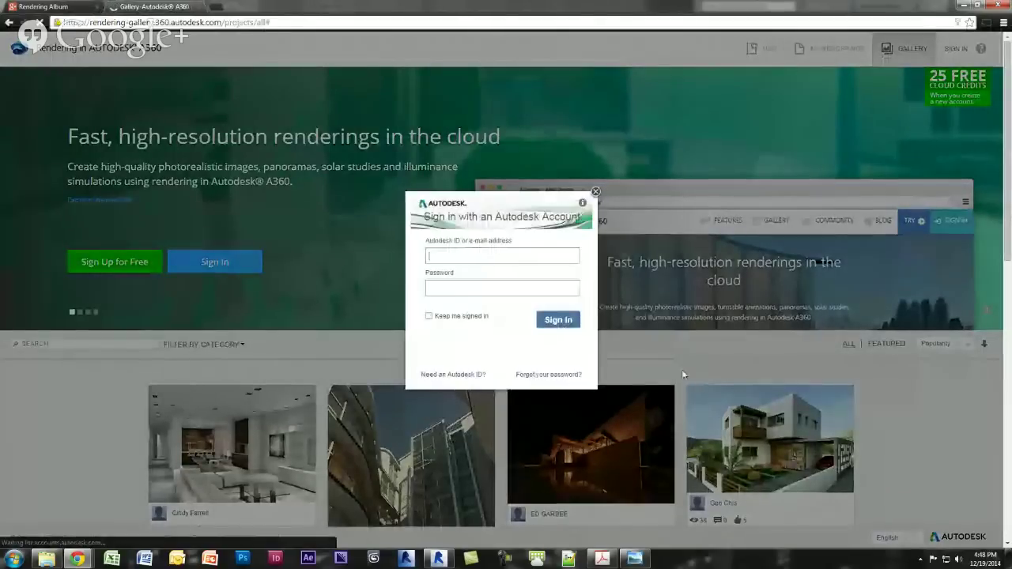
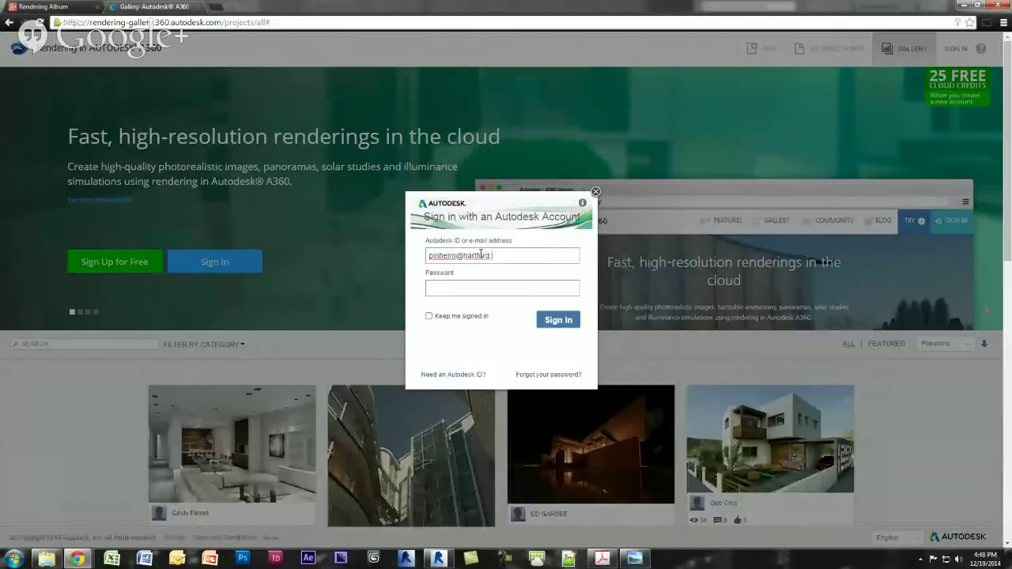
Sign in with the Autodesk ID e-mail and account password
key("Tab")
type("••••••••")
key("Return")
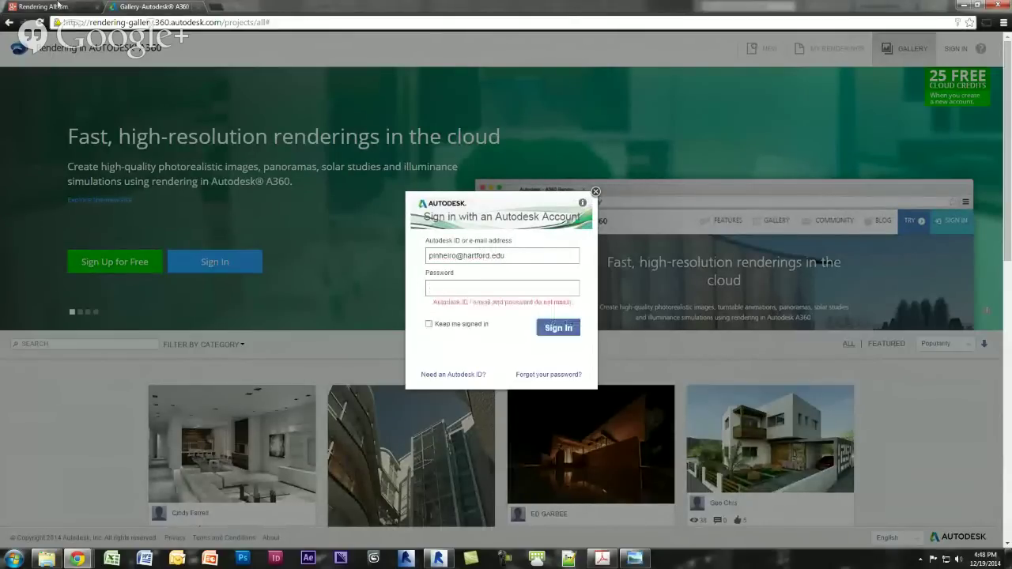
Retry the sign-in with another password, then close the gallery tab and return to Revit
key("ctrl+shift+Tab")
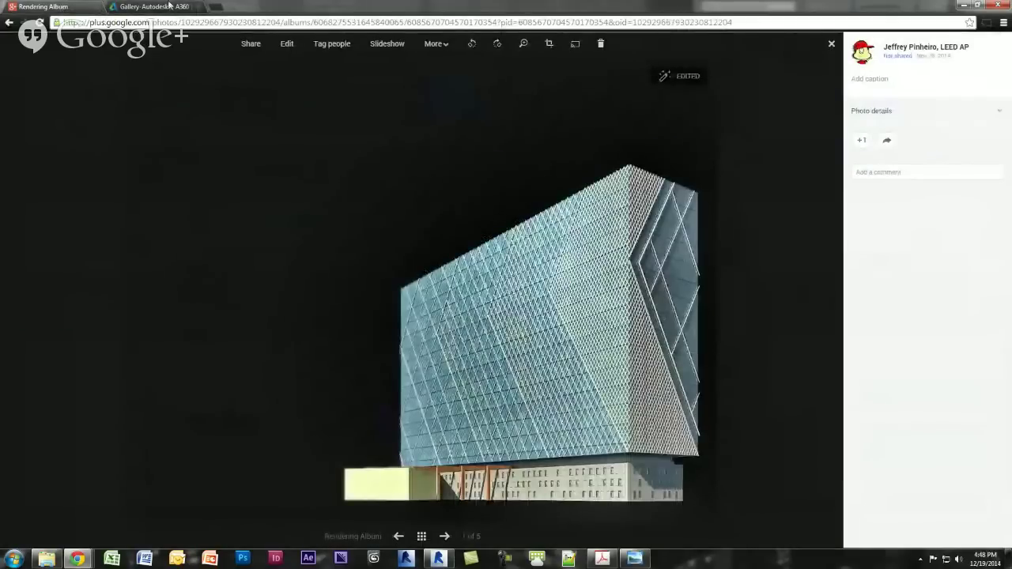
left_click(168, 6)
key("ctrl+shift+Tab")
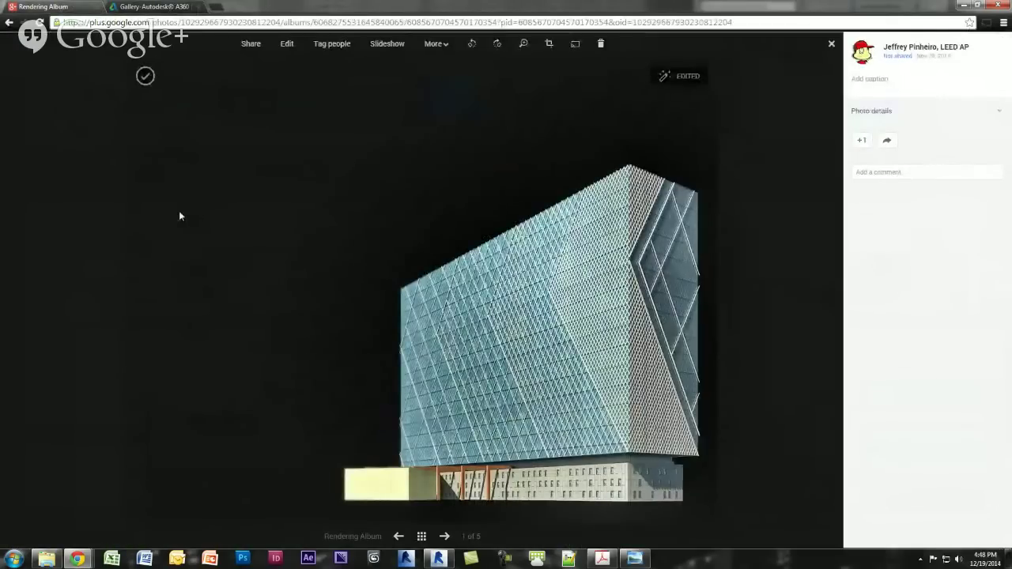
key("ctrl+Tab")
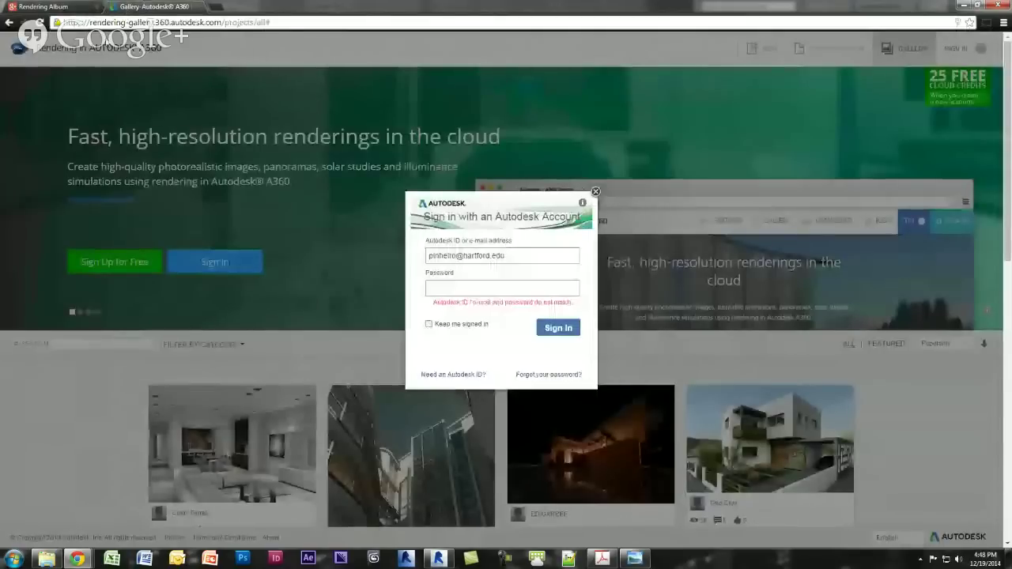
type("****")
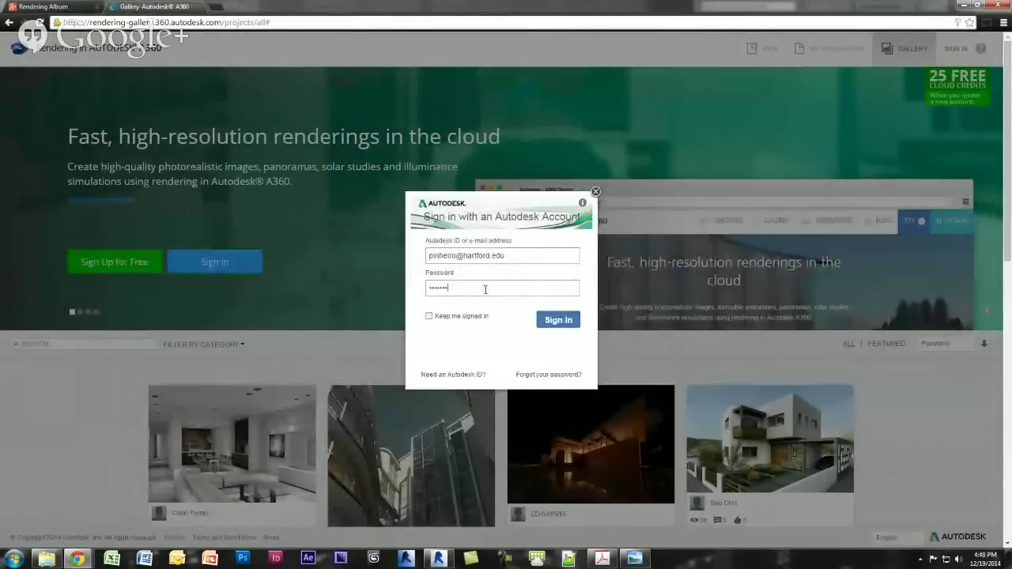
type("**")
key("Return")
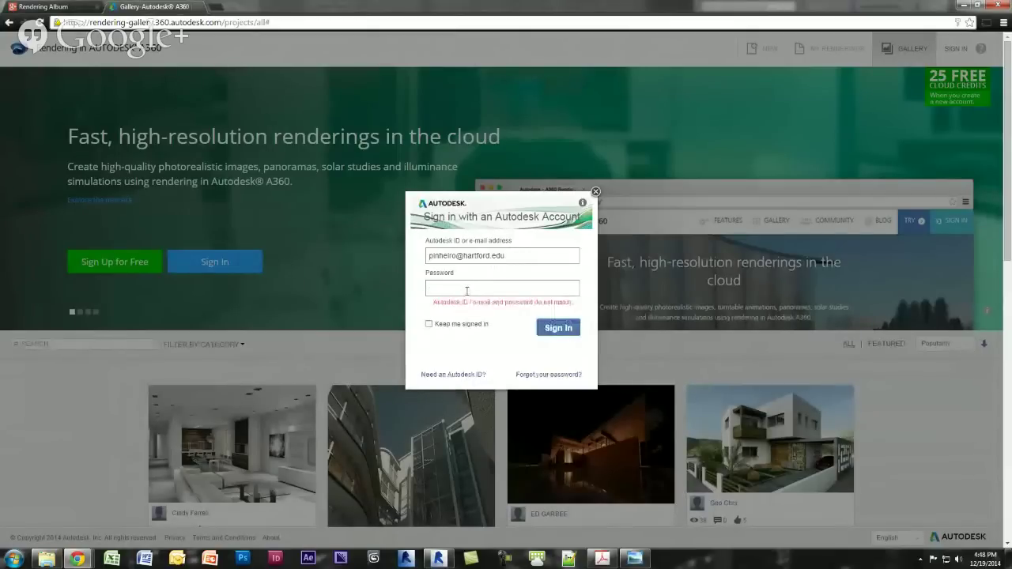
left_click(193, 7)
left_click(438, 558)
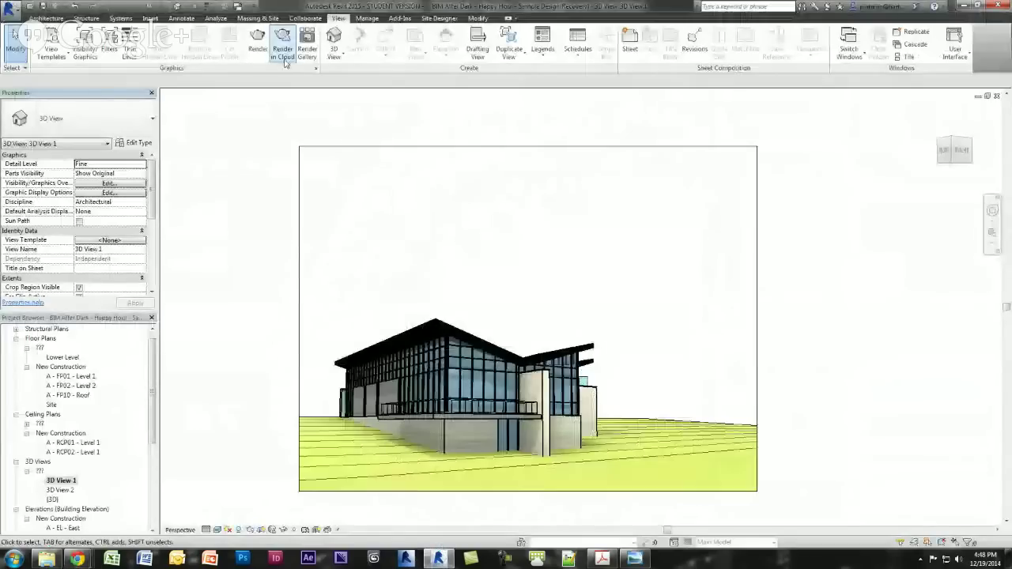
Check the house project's latest renderings in My Renderings, then return to the album photo
left_click(308, 51)
left_click(340, 70)
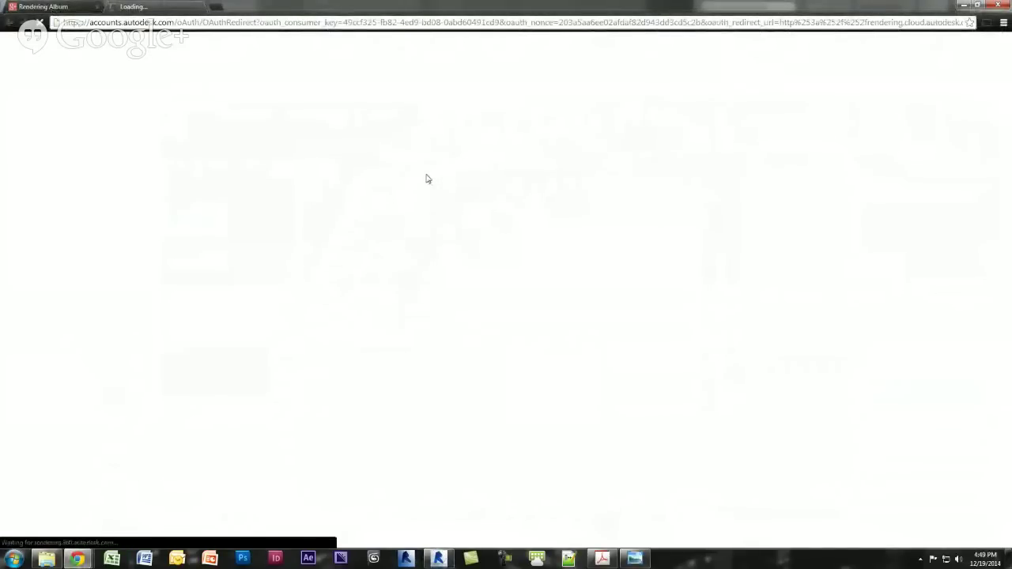
left_click(56, 5)
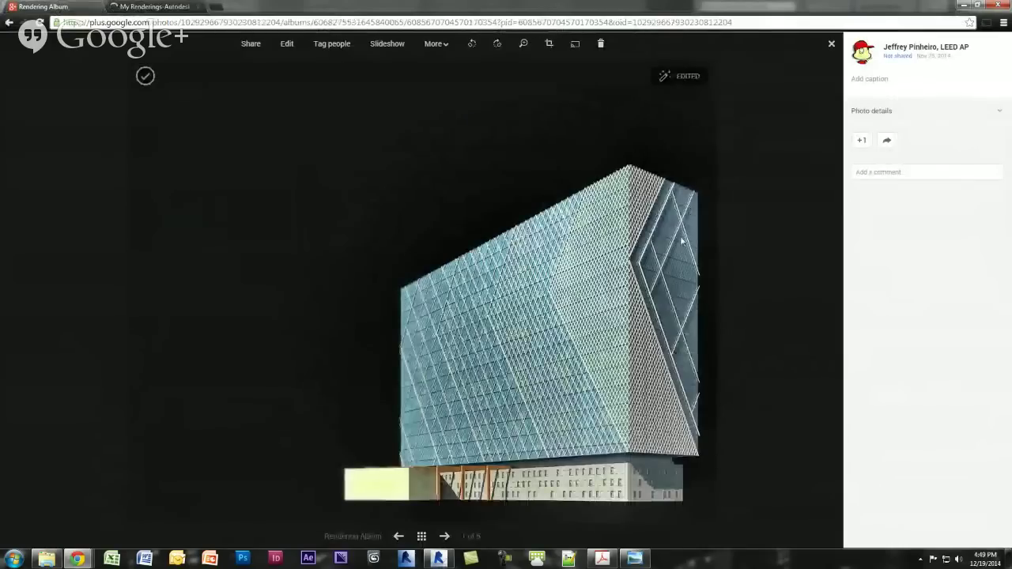
left_click(155, 5)
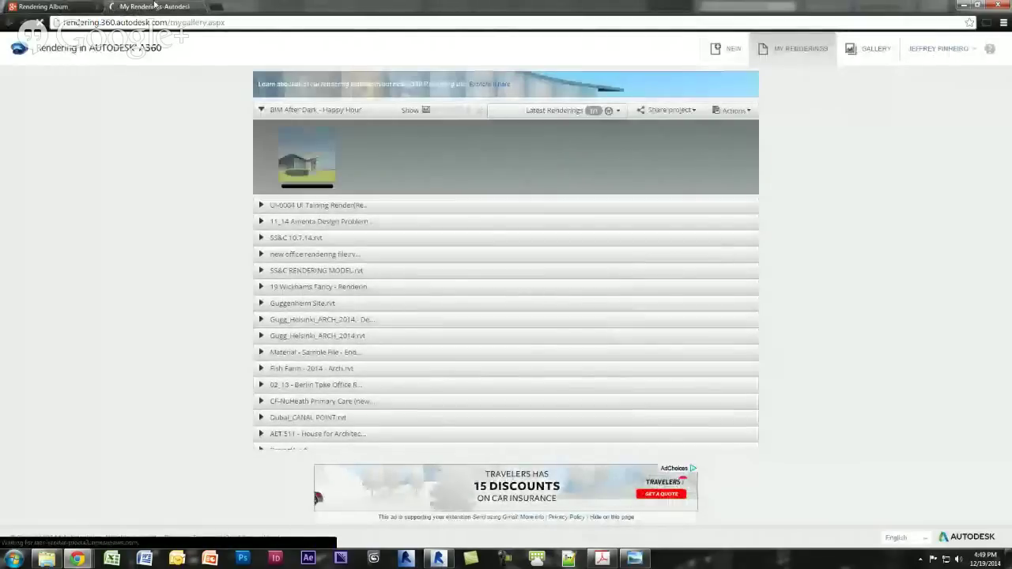
left_click(350, 109)
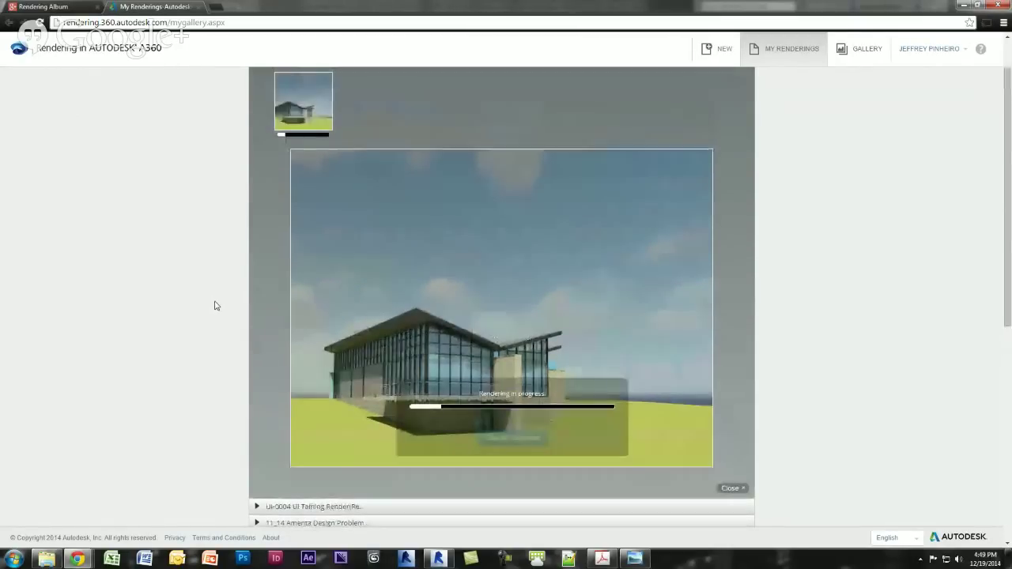
left_click(33, 7)
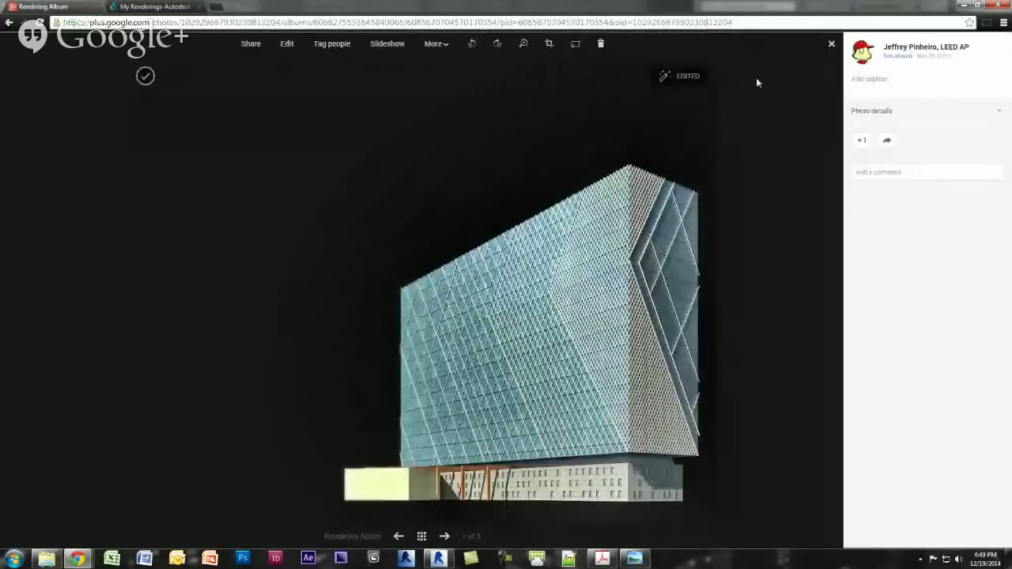
left_click(831, 47)
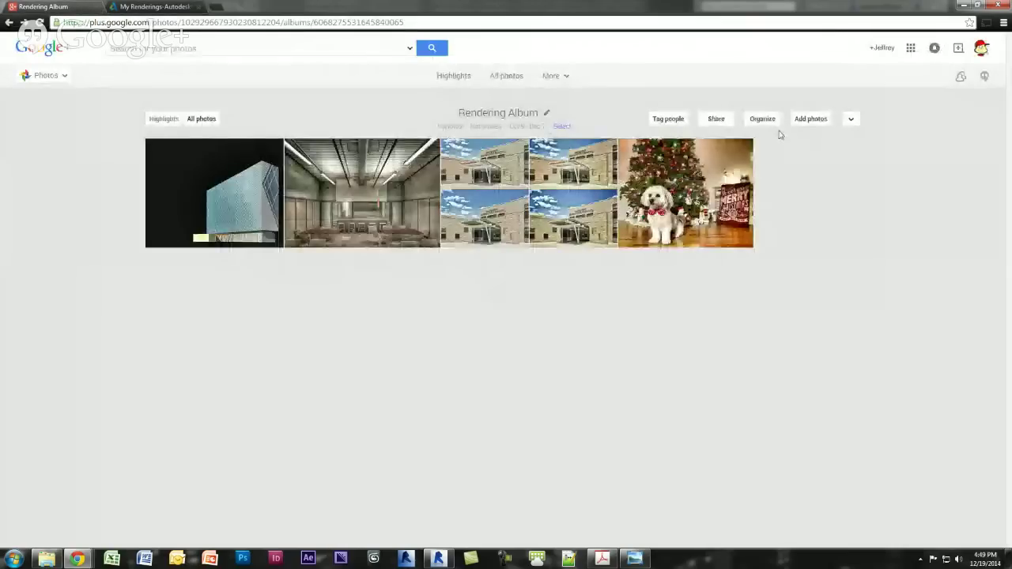
left_click(809, 120)
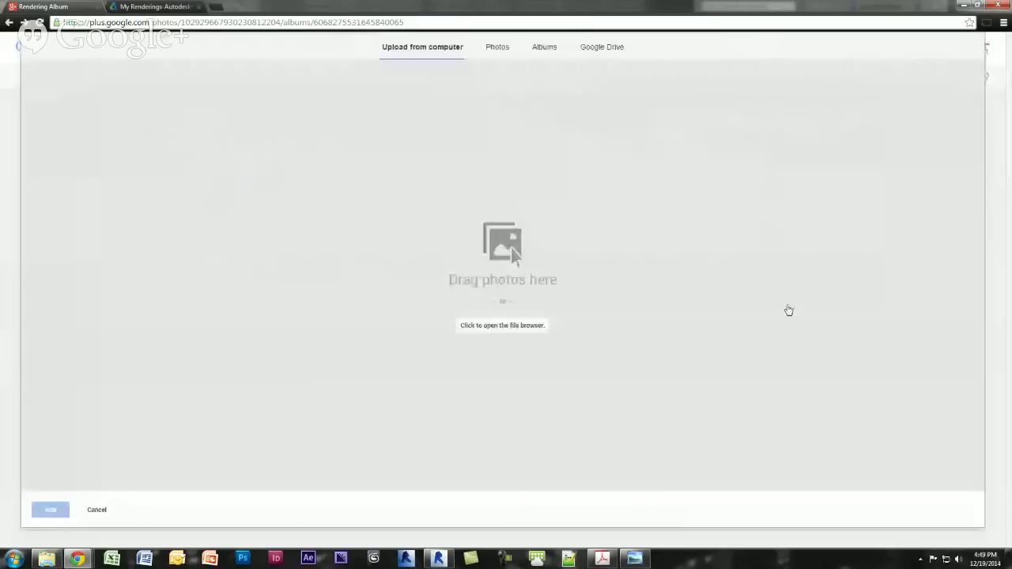
left_click(510, 331)
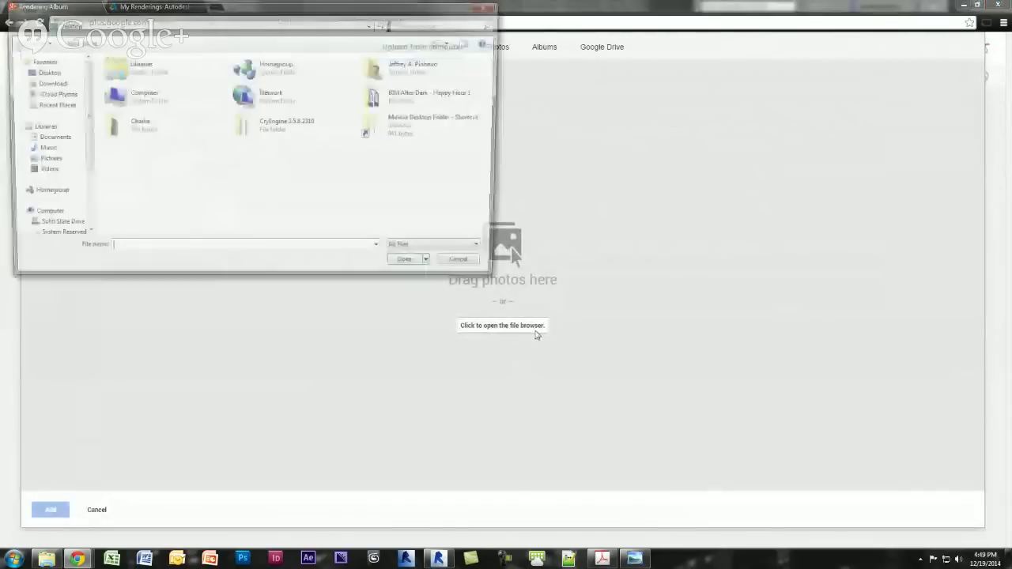
scroll(75, 198, "down", 2)
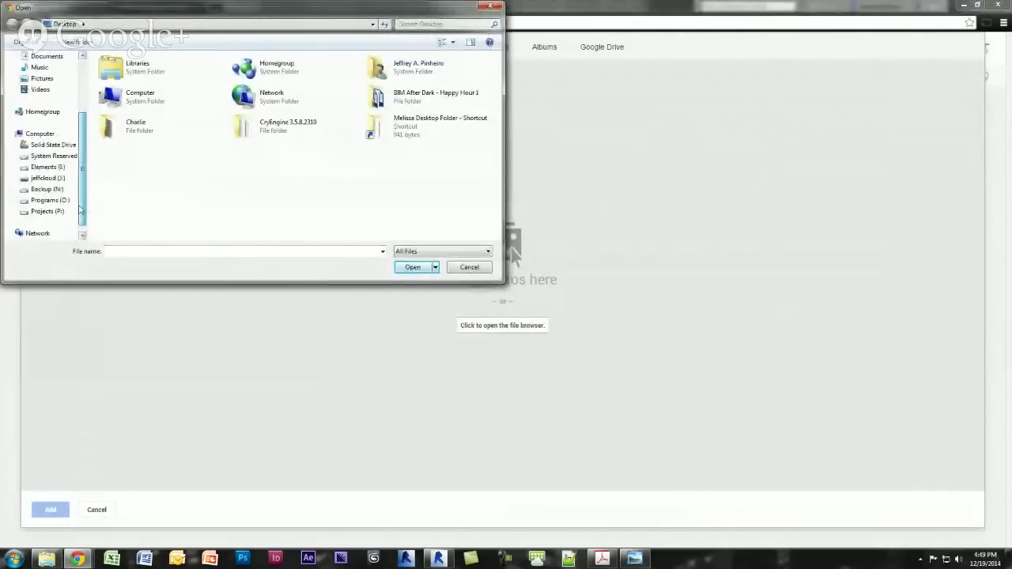
left_click(46, 211)
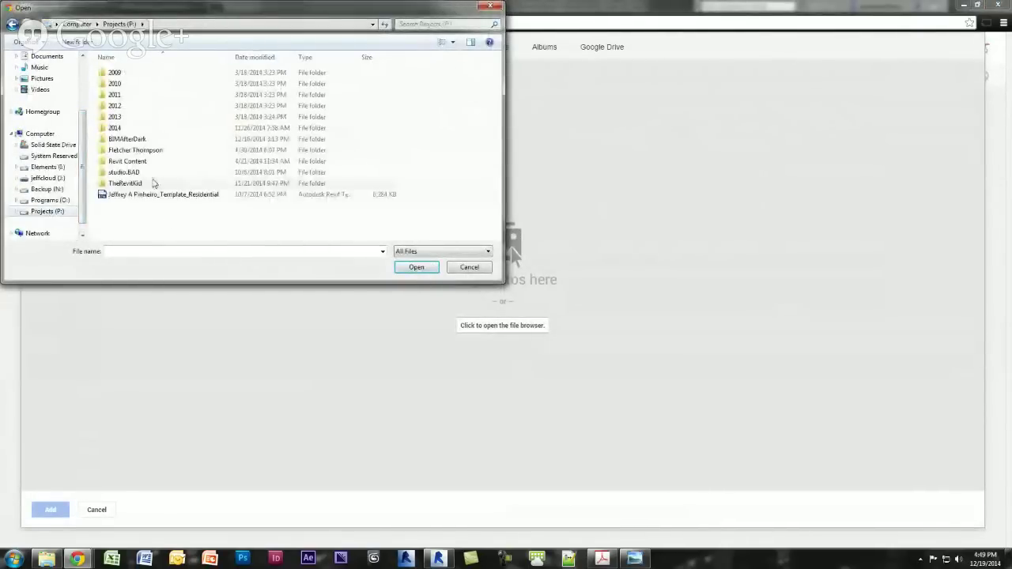
double_click(134, 127)
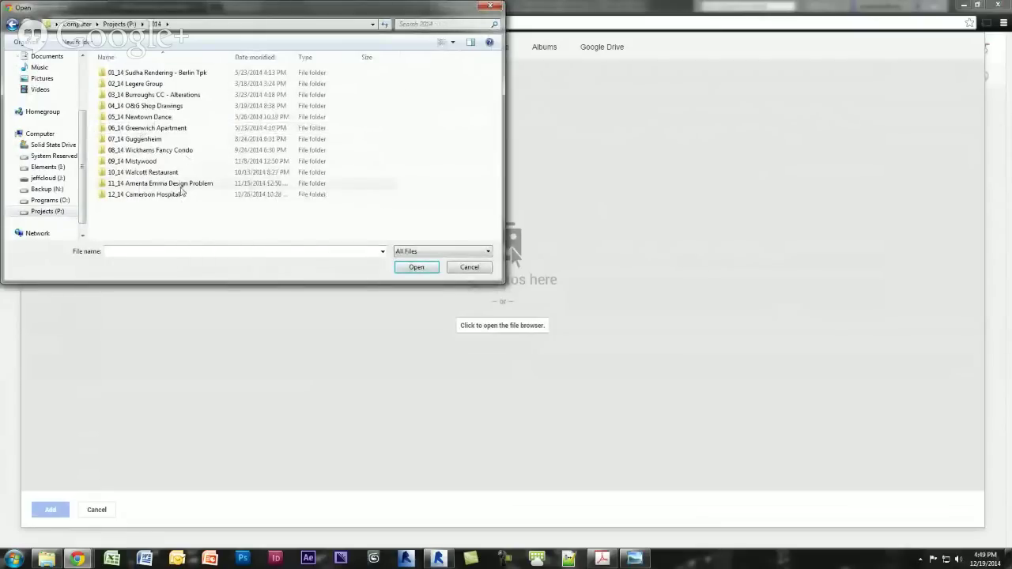
double_click(183, 183)
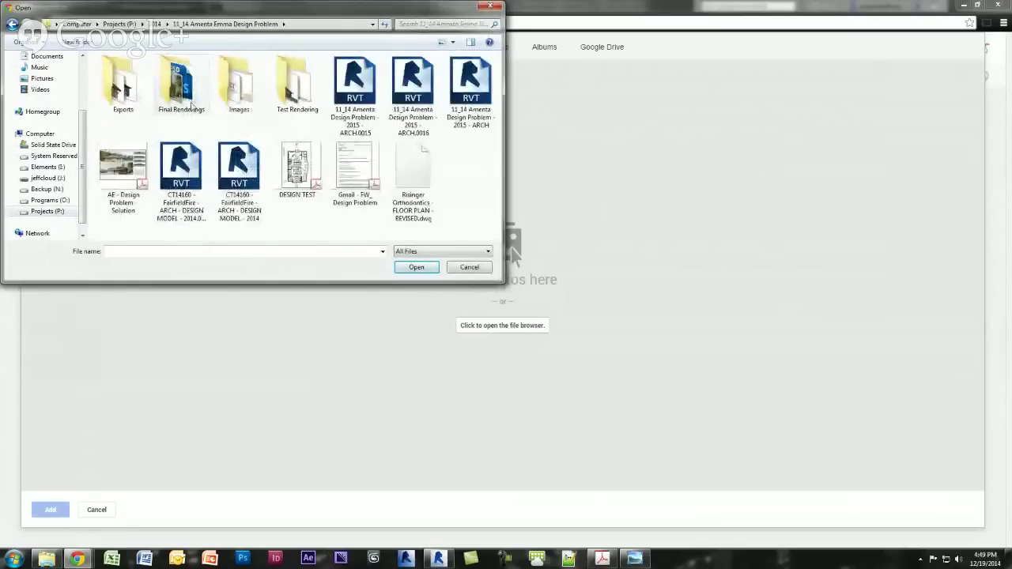
left_click(299, 95)
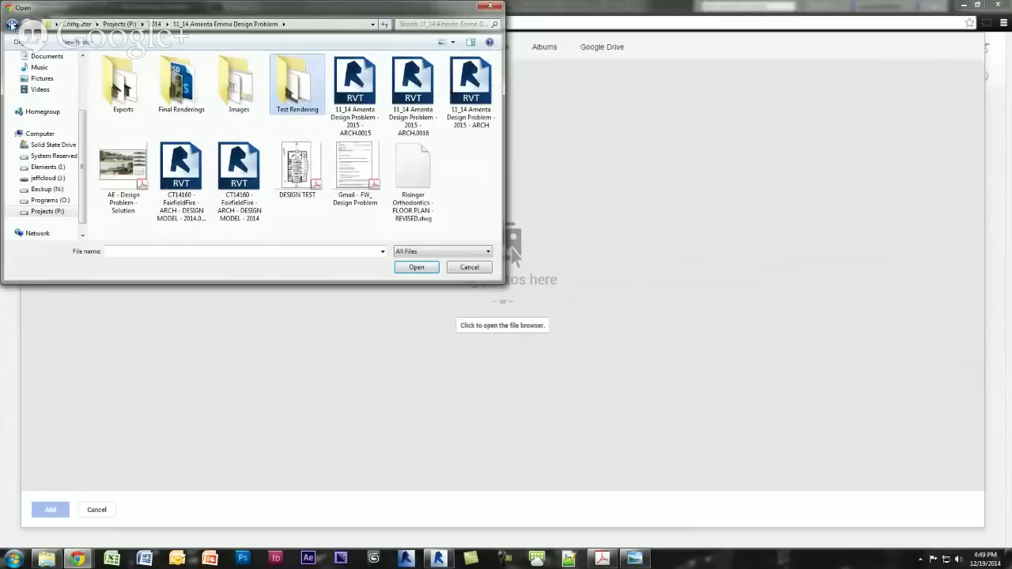
key("Return")
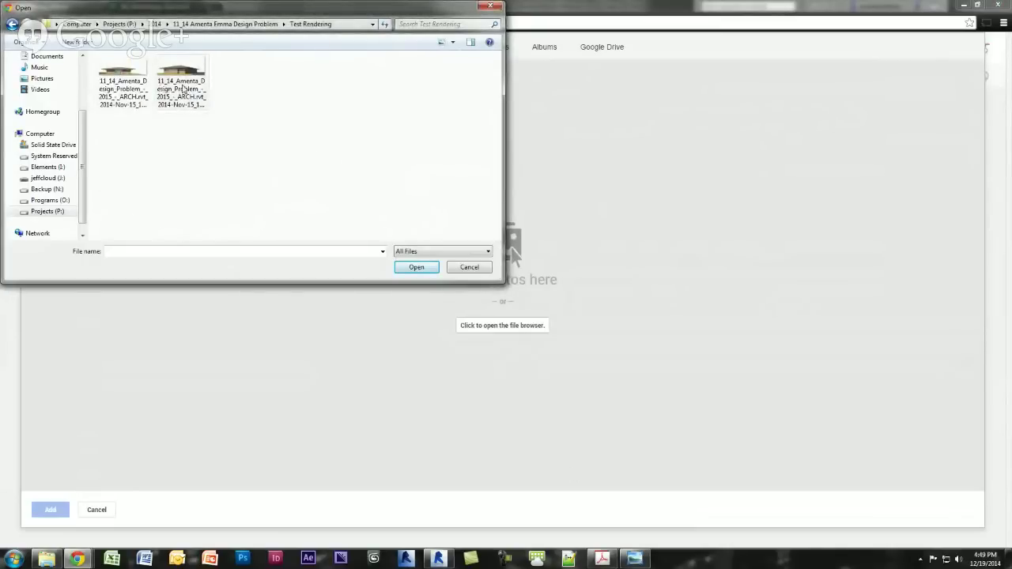
left_click(128, 91)
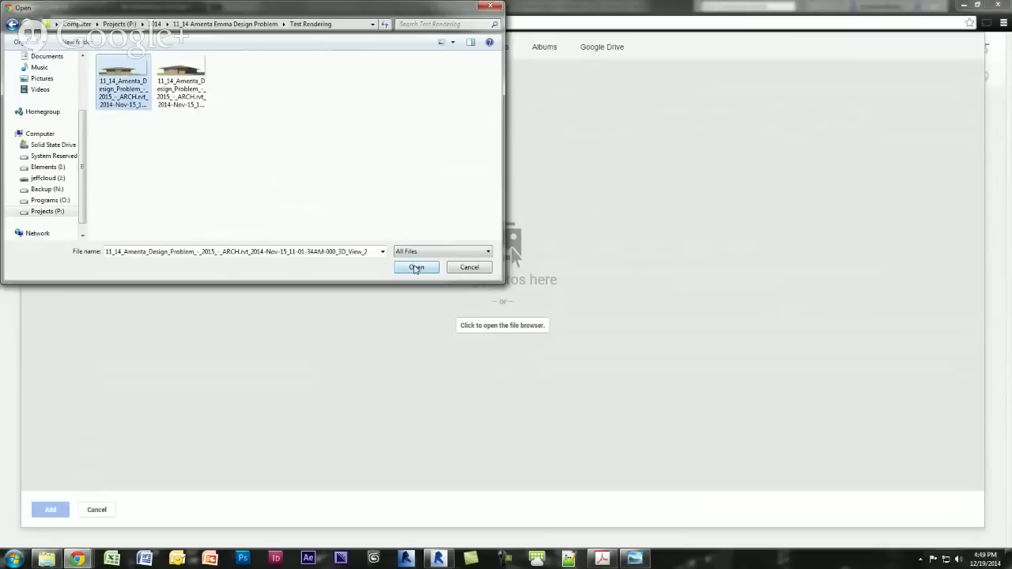
left_click(415, 267)
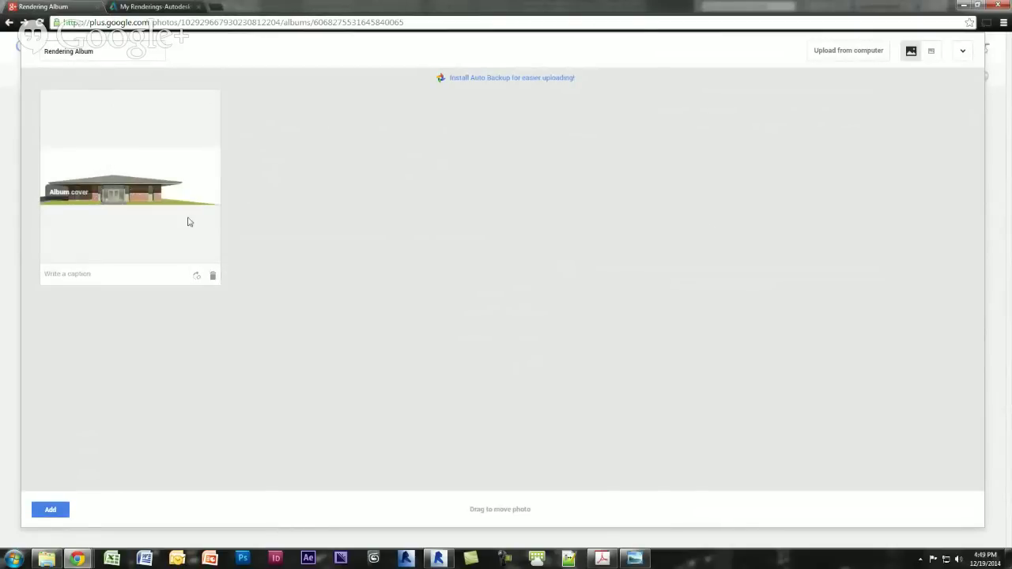
Add the uploaded house rendering to the album without sharing it, then open it
left_click(39, 512)
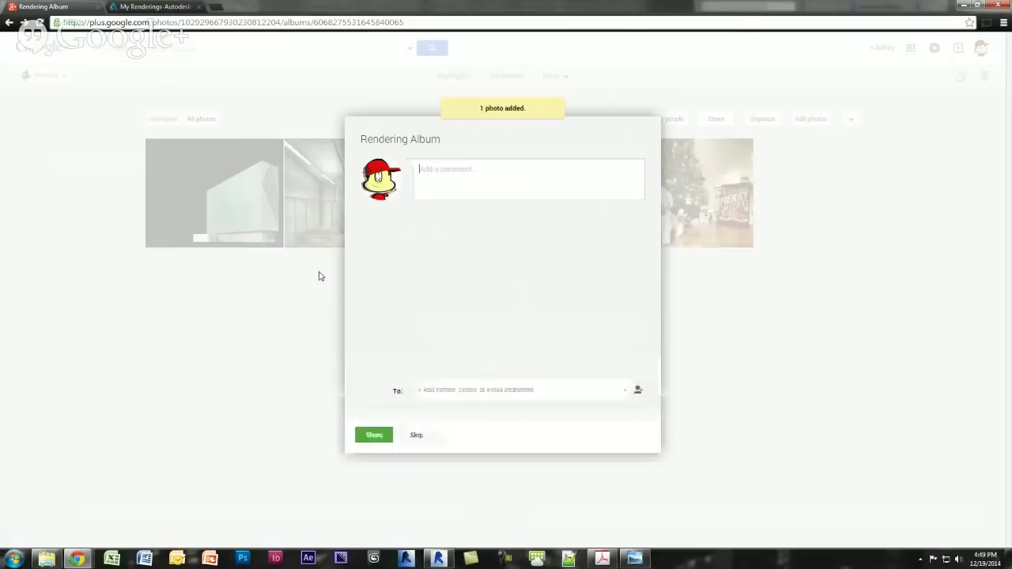
left_click(420, 436)
left_click(460, 182)
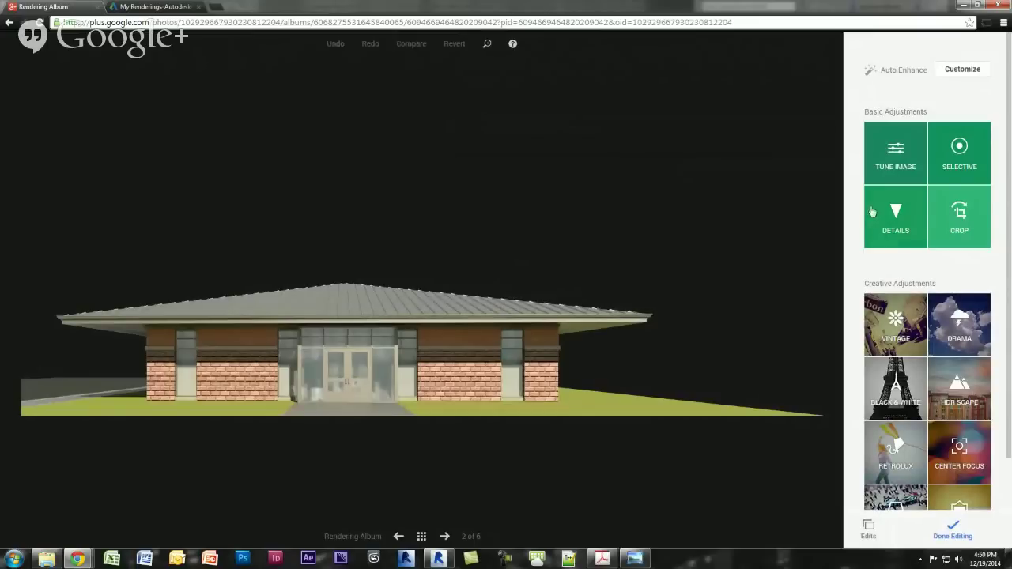
Apply Details sharpening of about +20 to the house rendering
left_click(906, 238)
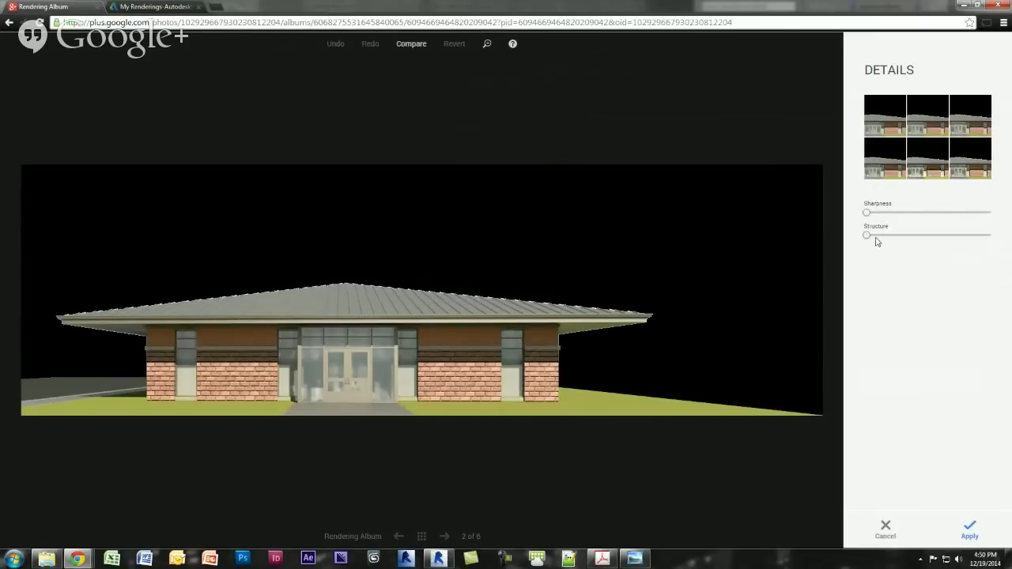
left_click_drag(867, 237, 938, 236)
left_click_drag(866, 213, 890, 213)
left_click(970, 531)
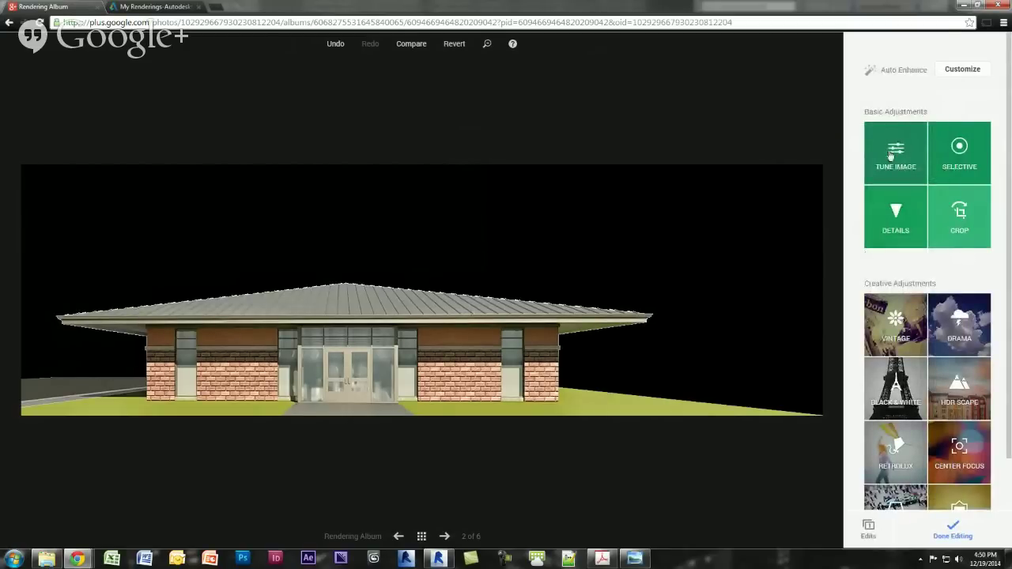
Raise the rendering's brightness slightly in Tune Image and apply it
left_click(913, 172)
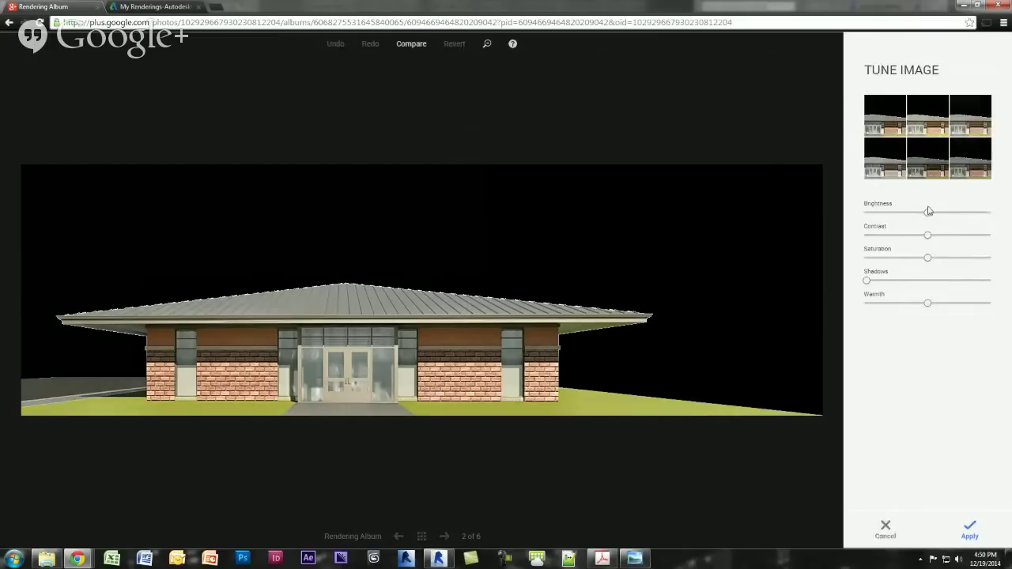
left_click_drag(929, 215, 931, 215)
left_click(969, 530)
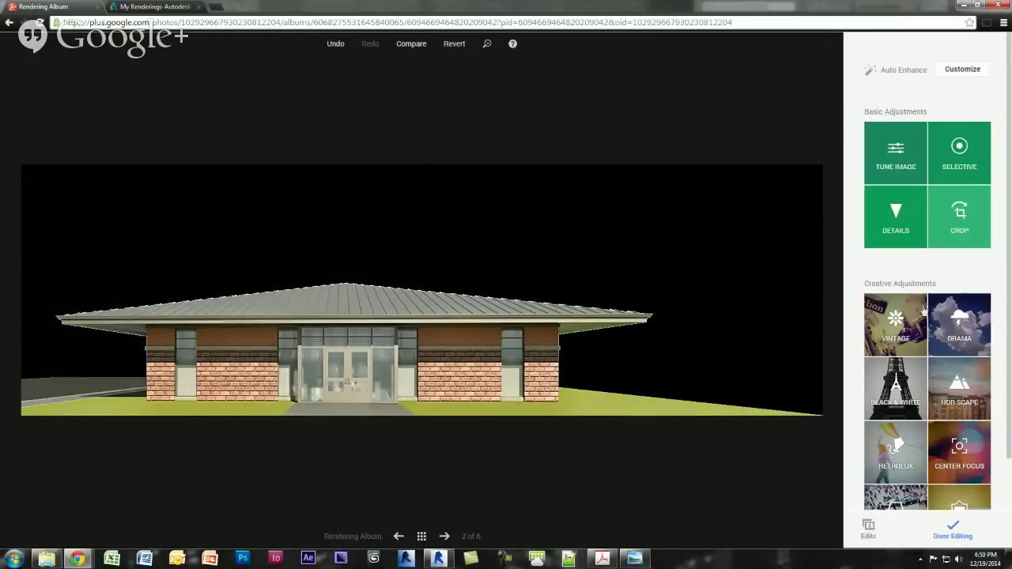
Apply the HDR Scape filter at roughly +53 strength to deepen the sky and clouds
left_click(971, 401)
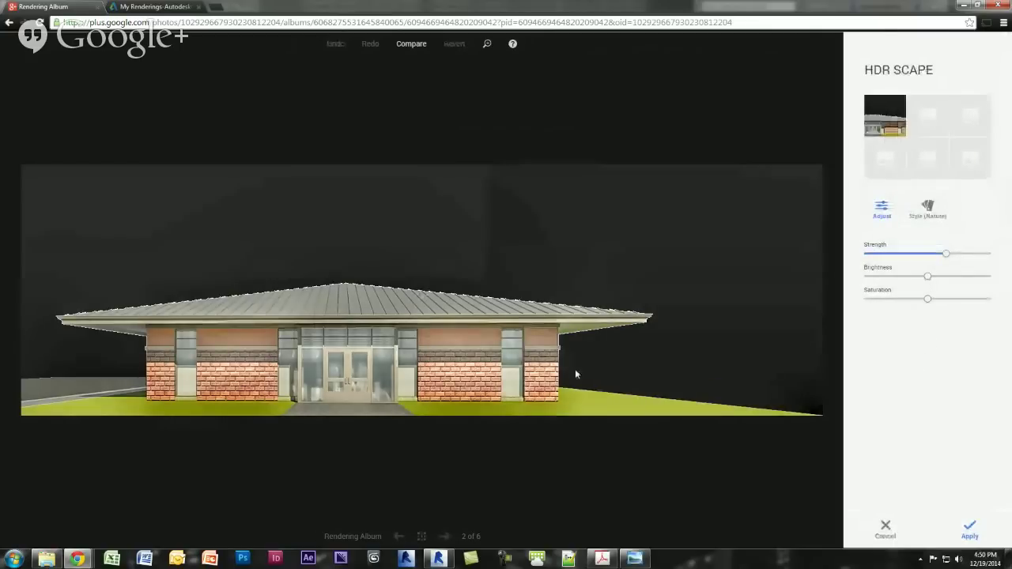
scroll(384, 346, "up", 2)
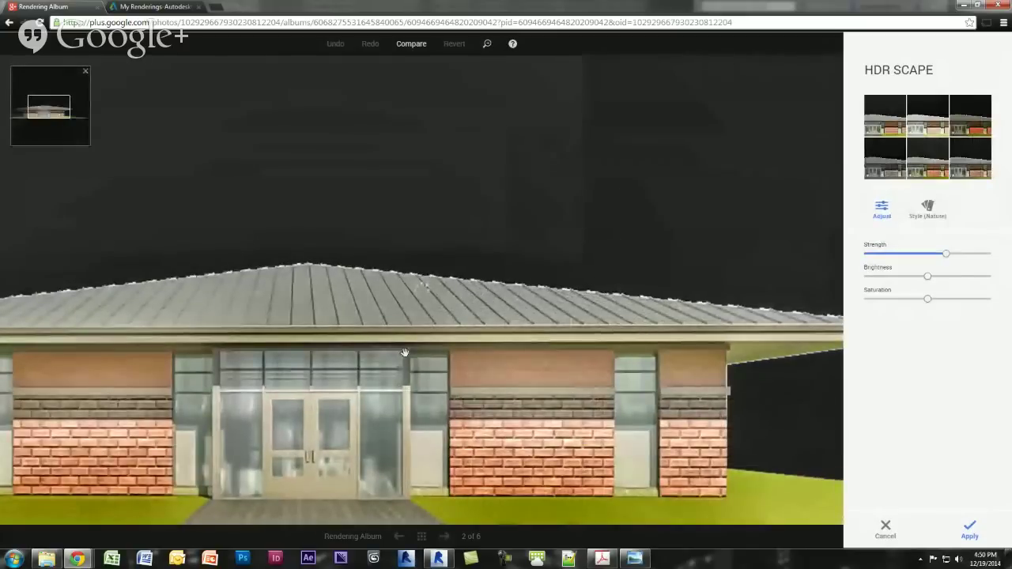
left_click_drag(384, 346, 314, 321)
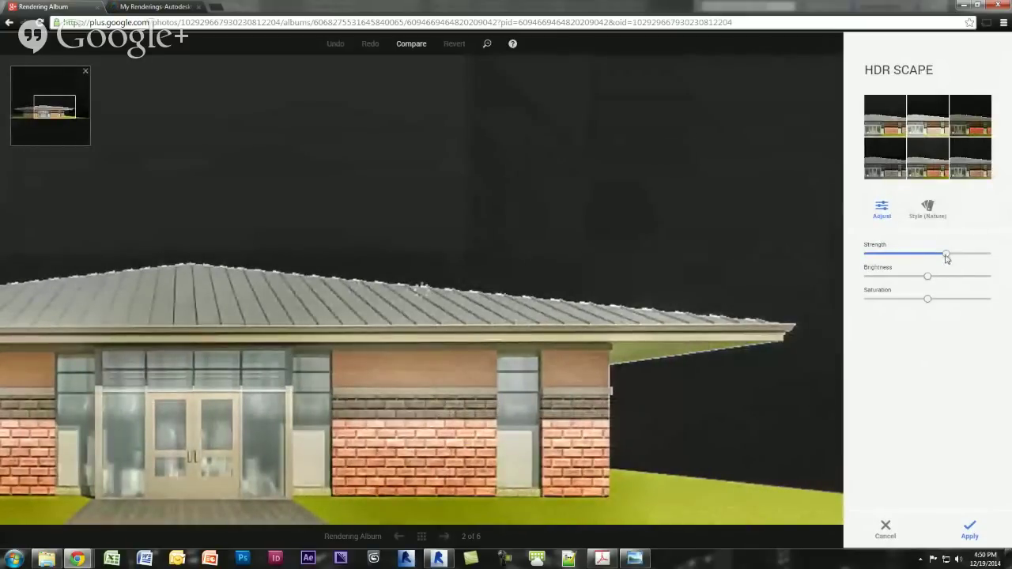
mouse_move(947, 254)
left_mouse_down()
mouse_move(867, 254)
mouse_move(945, 260)
left_mouse_up()
mouse_move(867, 258)
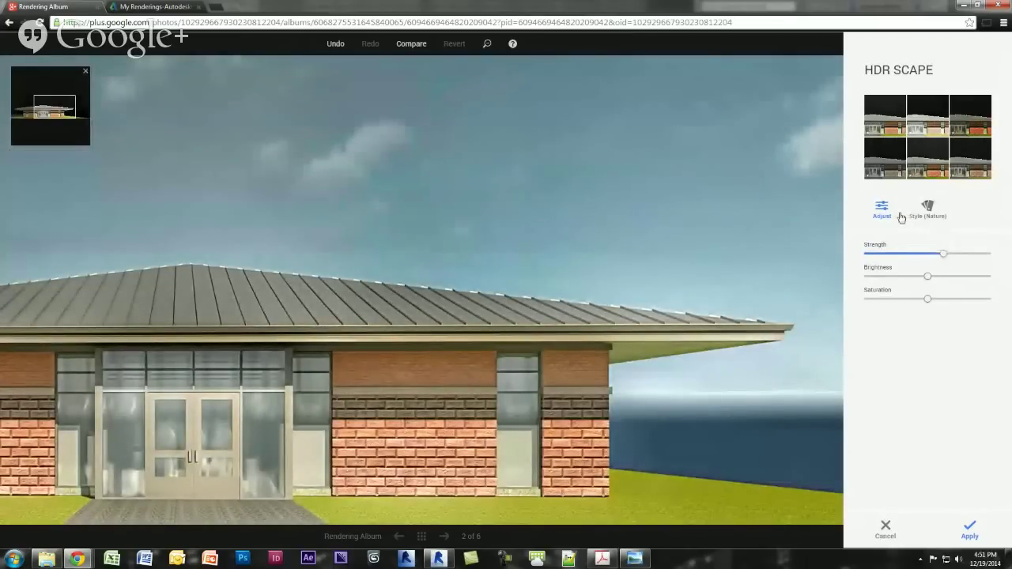
left_click(969, 528)
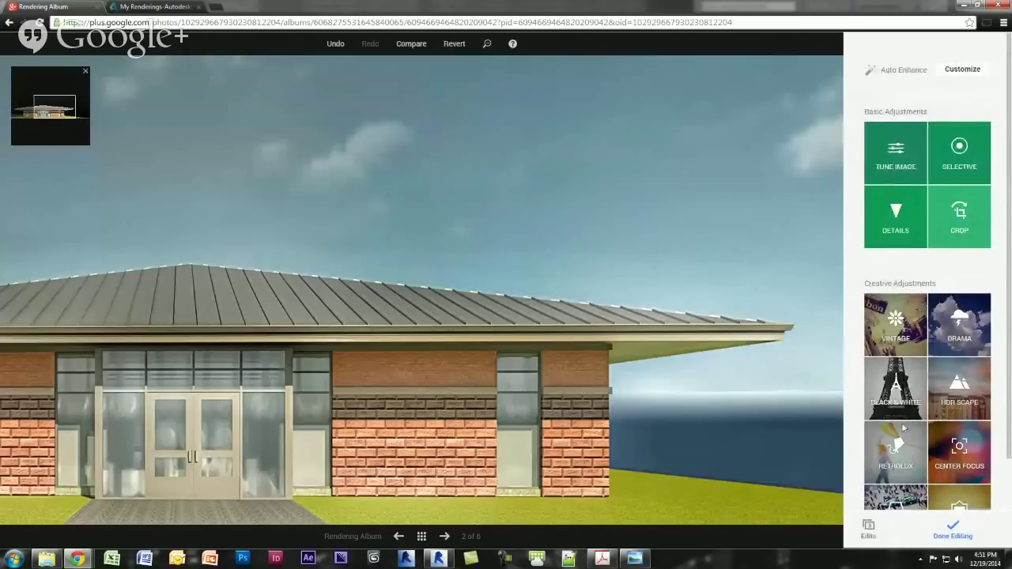
scroll(711, 364, "down", 3)
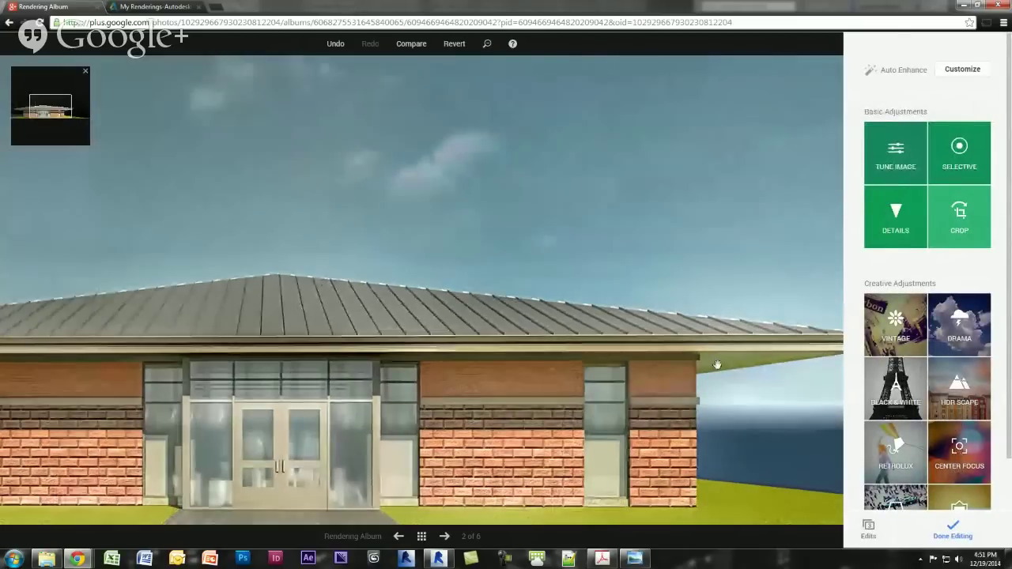
scroll(599, 358, "up", 4)
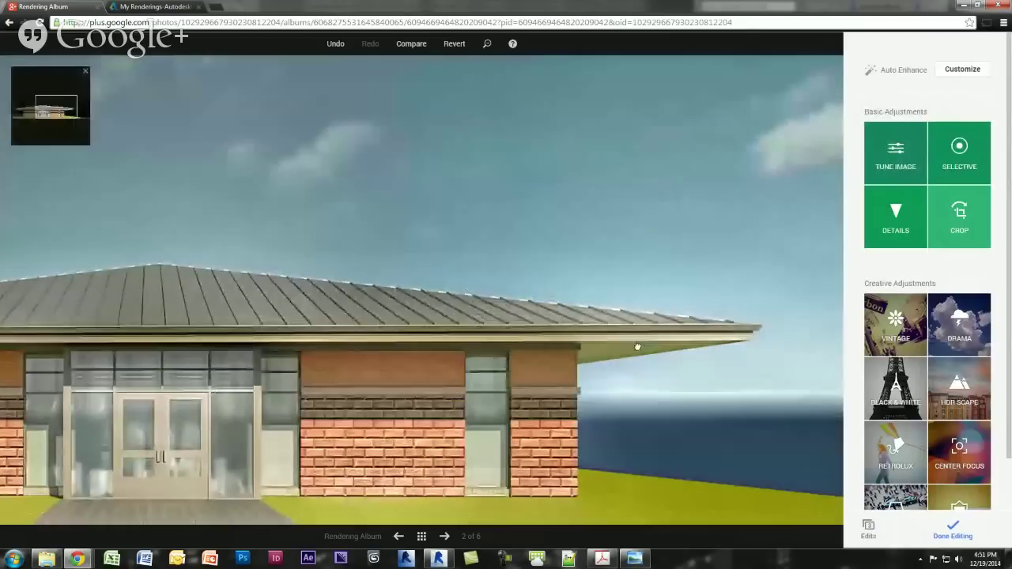
left_click(957, 158)
scroll(598, 278, "up", 2)
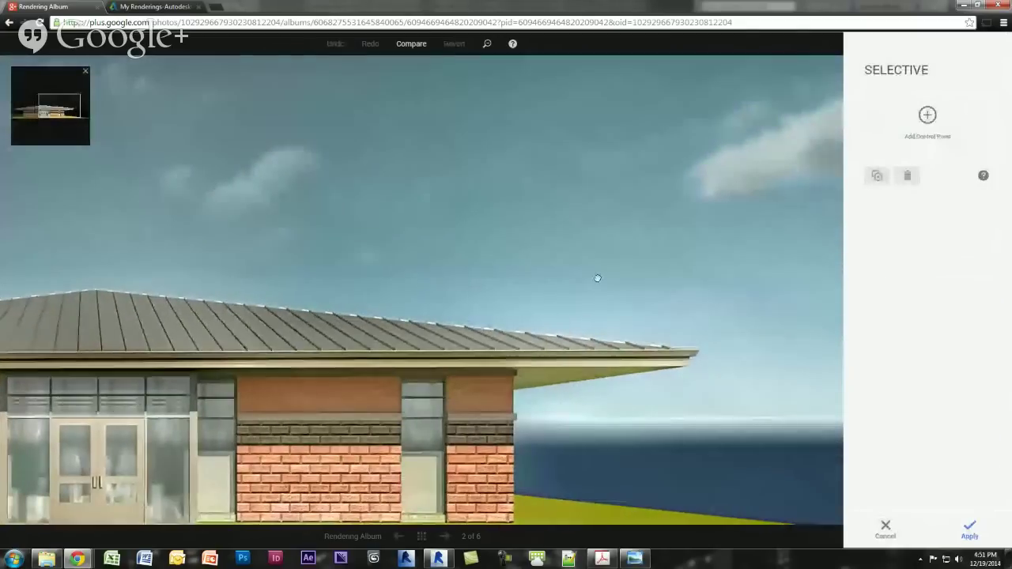
left_click_drag(598, 279, 776, 253)
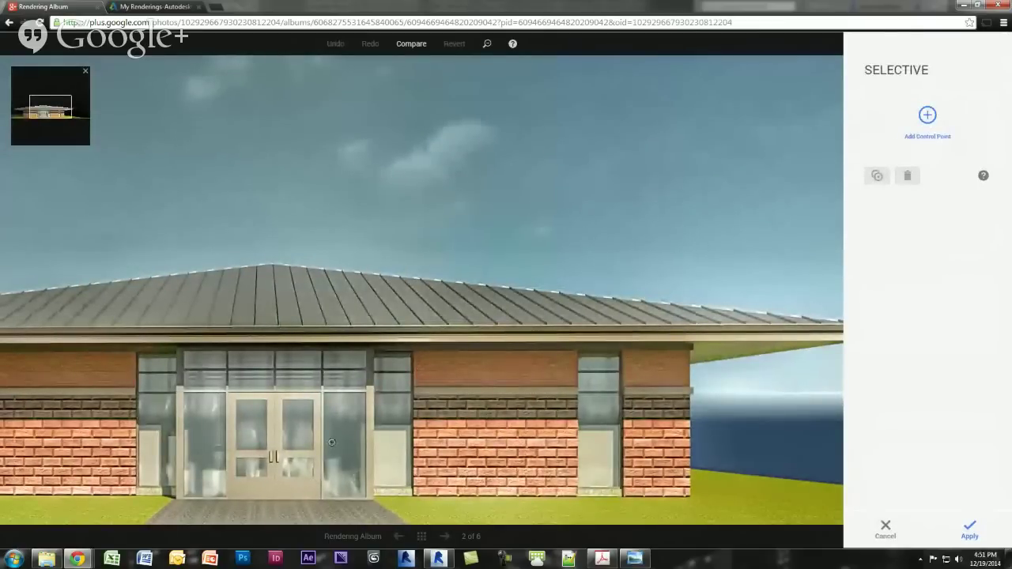
left_click(343, 419)
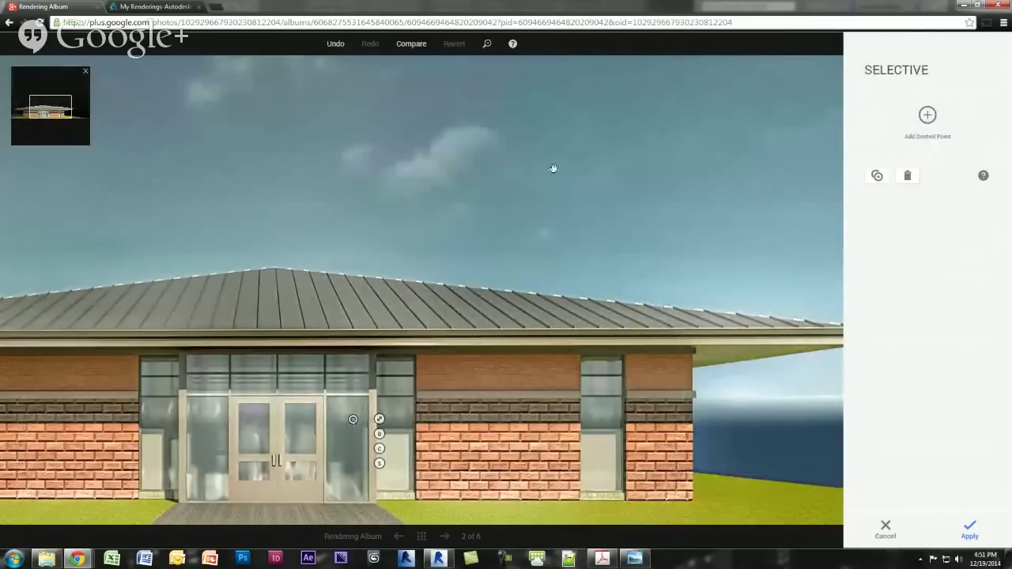
left_click_drag(382, 429, 437, 410)
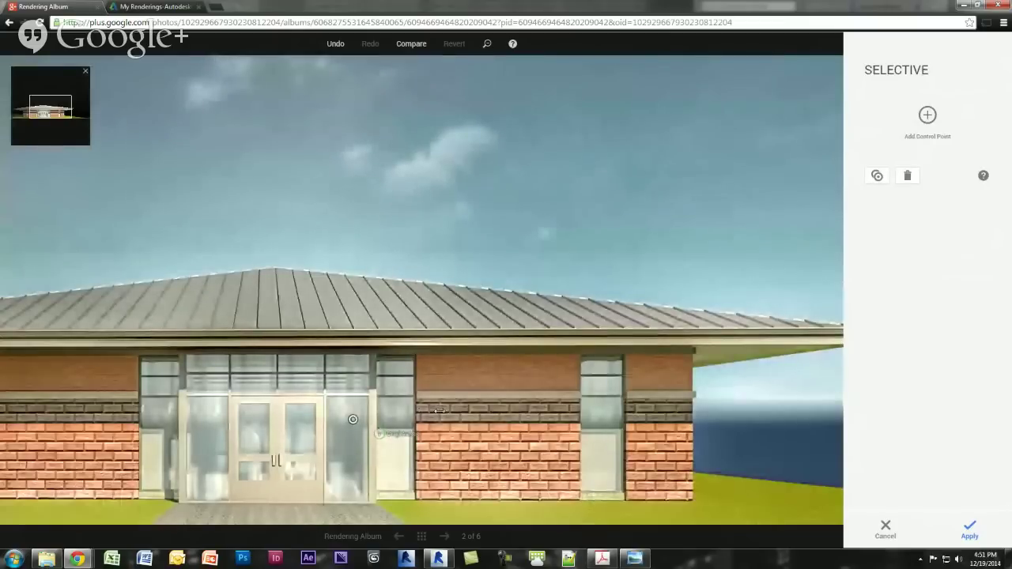
left_click_drag(346, 423, 454, 360)
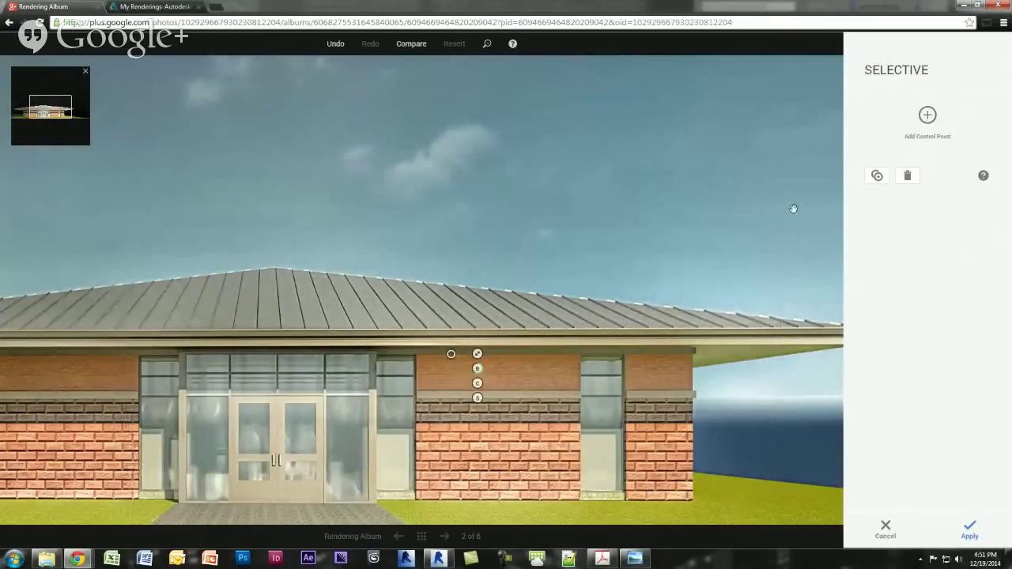
left_click(929, 127)
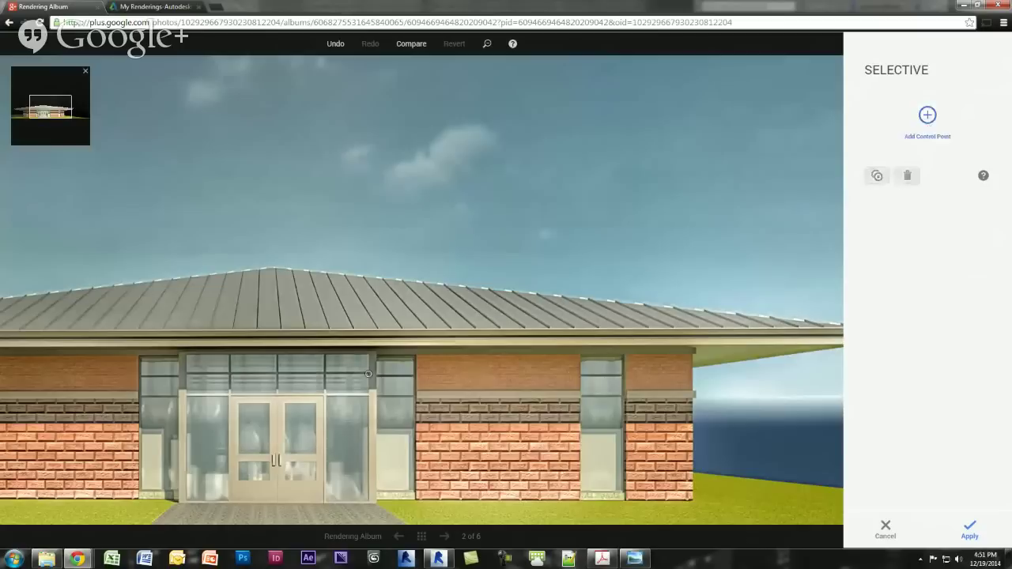
left_click(308, 370)
left_click_drag(308, 369, 283, 348)
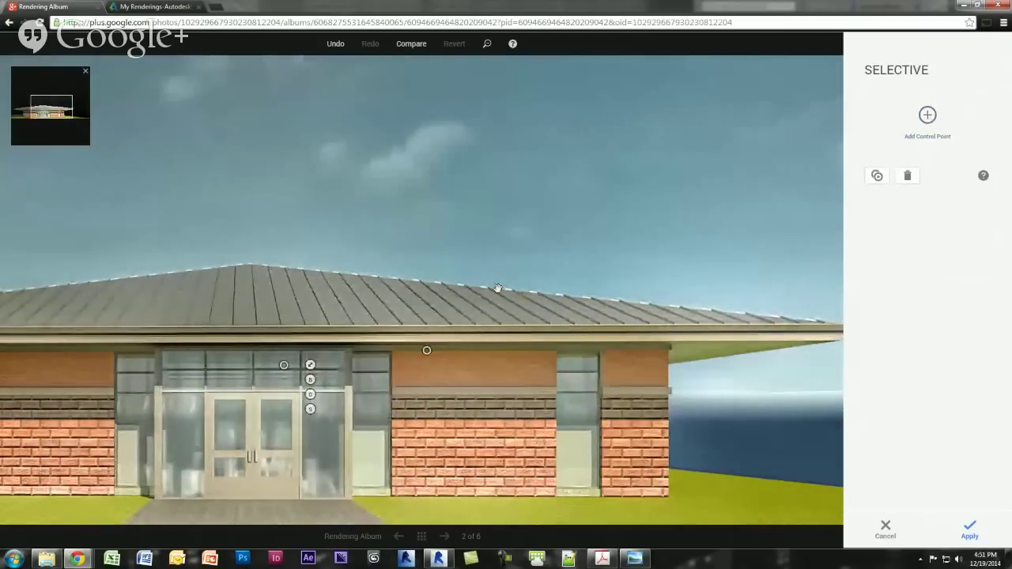
scroll(492, 289, "down", 3)
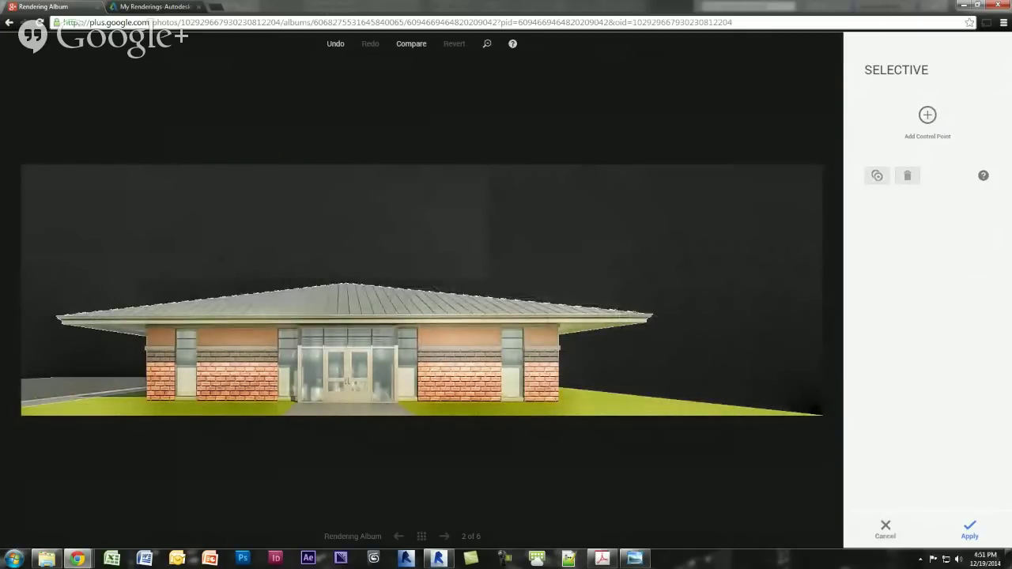
left_click(885, 528)
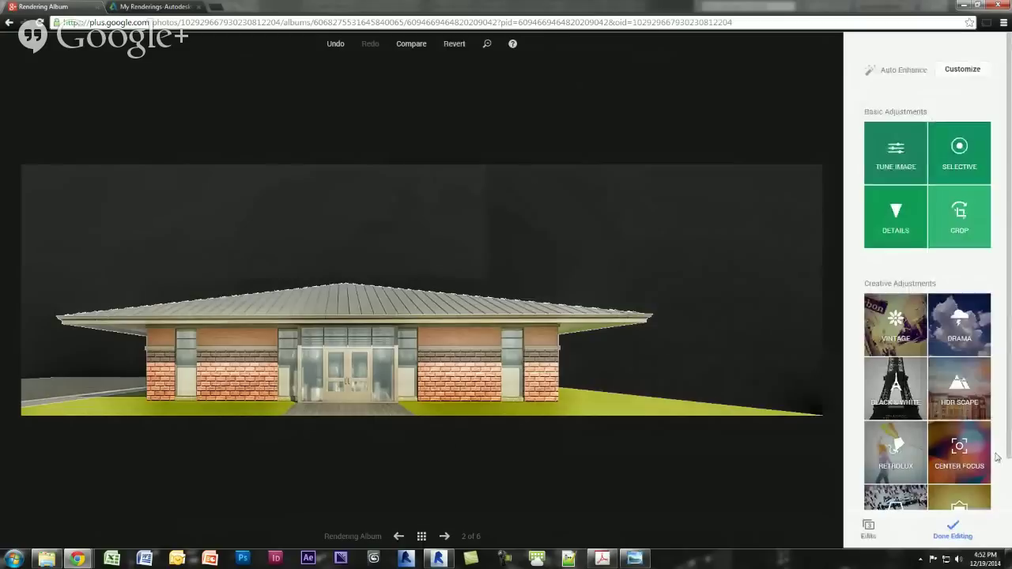
Try a Center Focus effect centred on the front doors with an enlarged focus circle
scroll(971, 474, "down", 1)
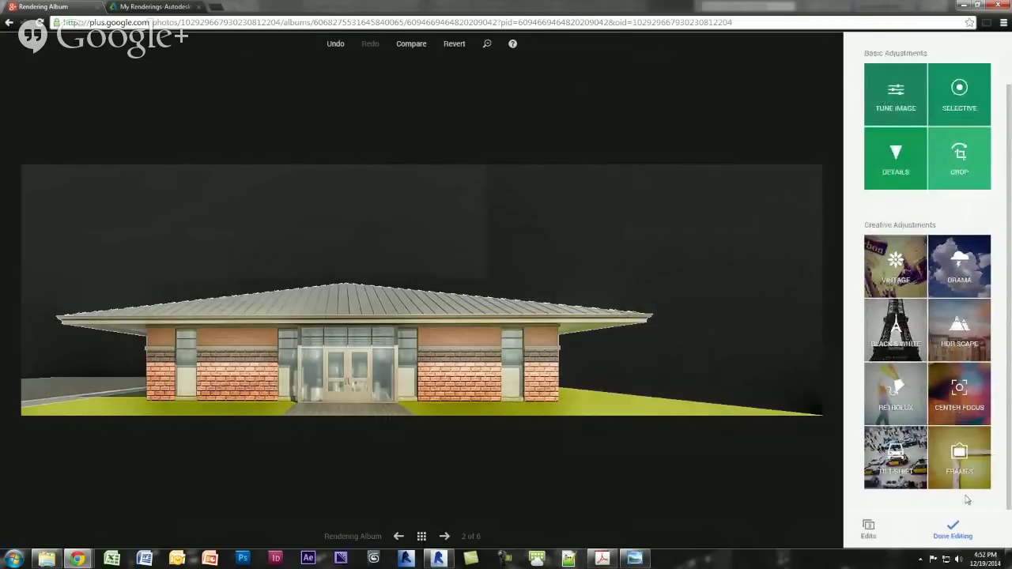
left_click(959, 393)
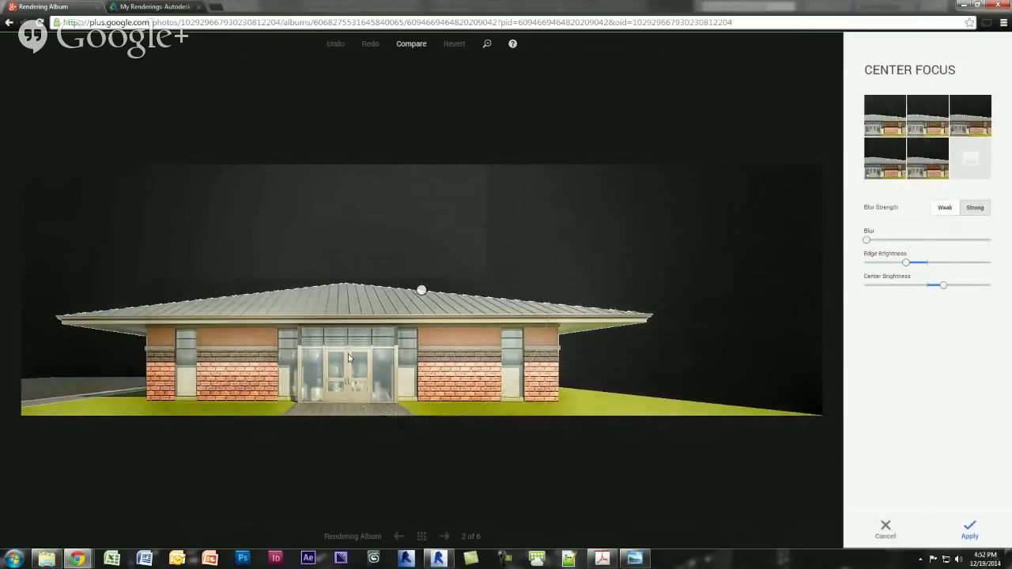
left_click_drag(421, 293, 346, 363)
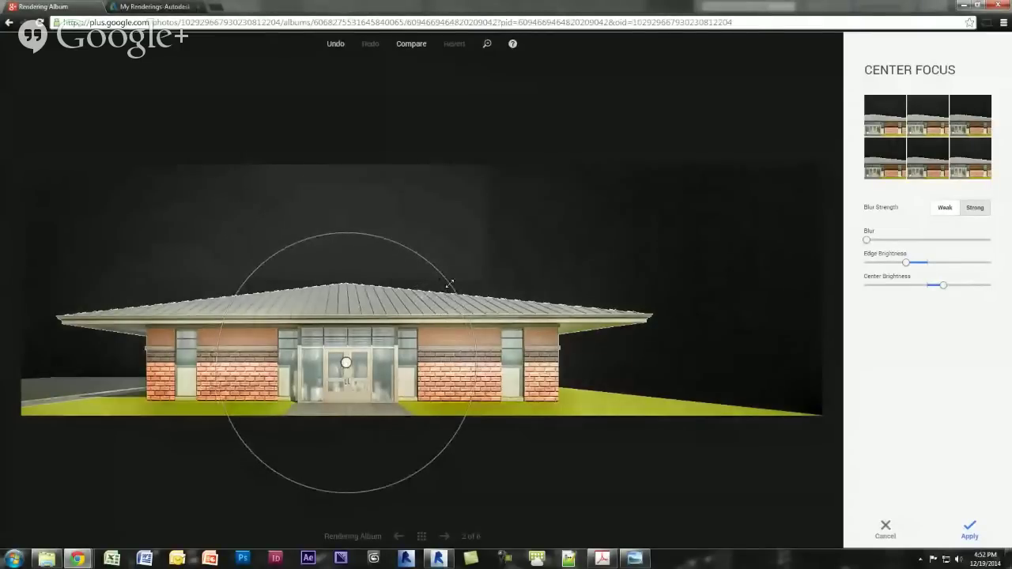
left_click_drag(459, 282, 441, 309)
Check the A360 rendering progress, cancel the Center Focus effect, and return to Revit's 3D View 1
left_click(133, 6)
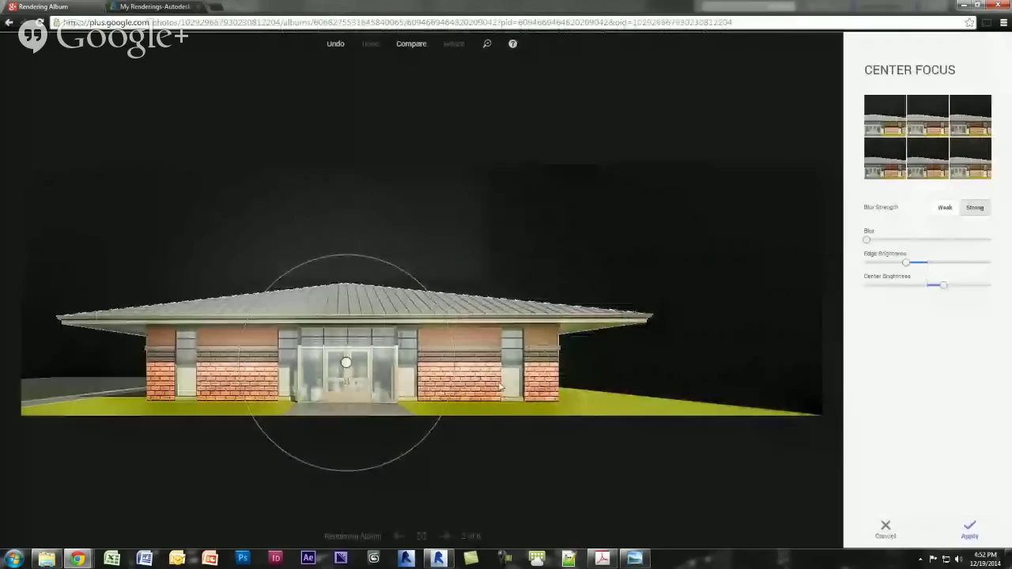
left_click(44, 6)
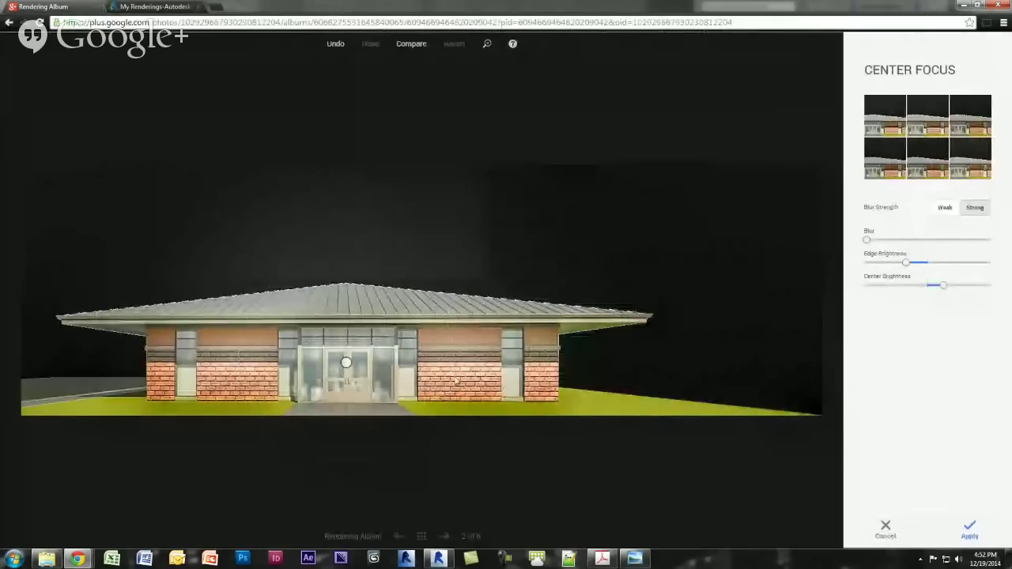
left_click(885, 528)
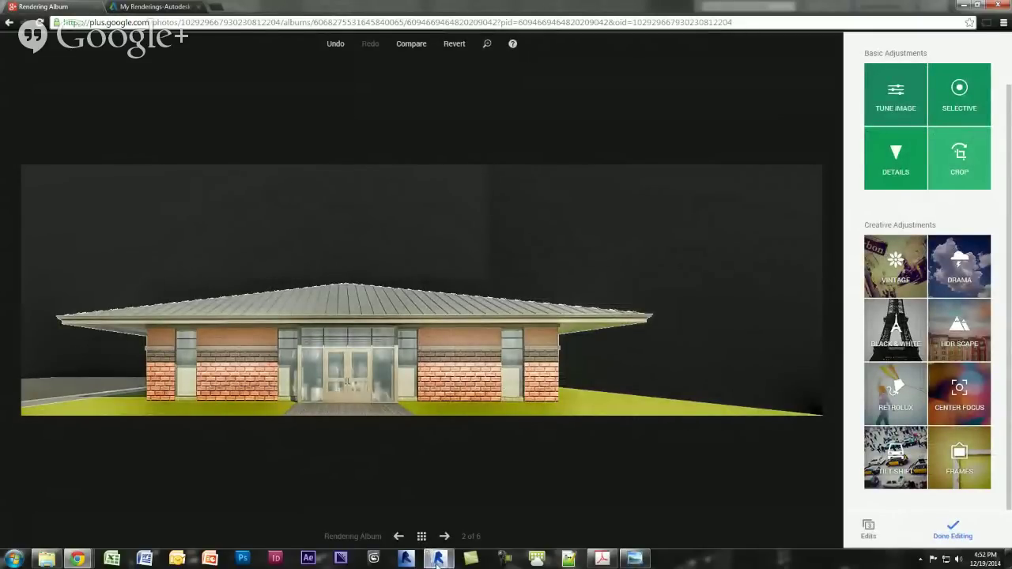
left_click(438, 559)
left_click(239, 7)
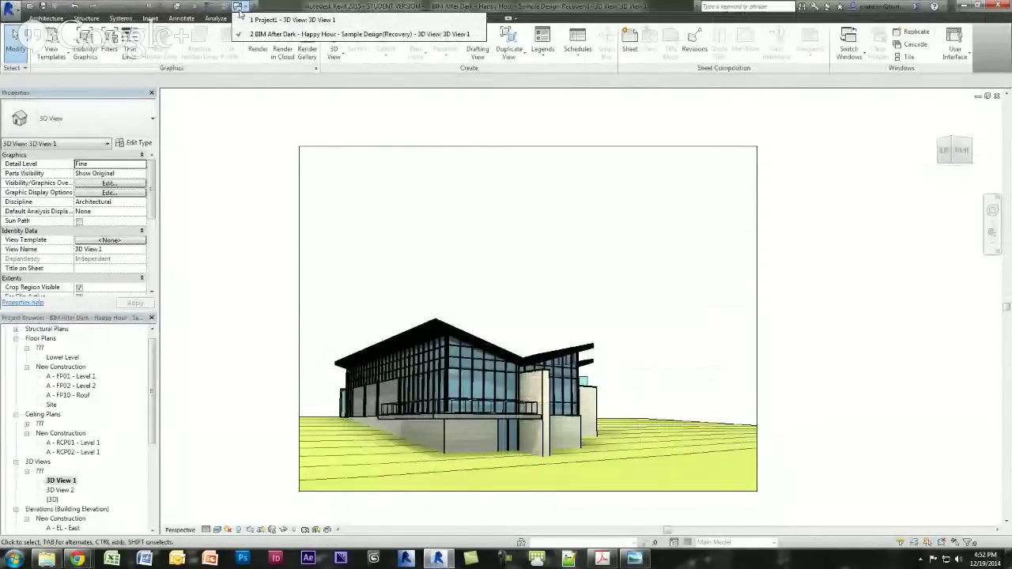
left_click(248, 195)
left_click_drag(155, 431, 160, 457)
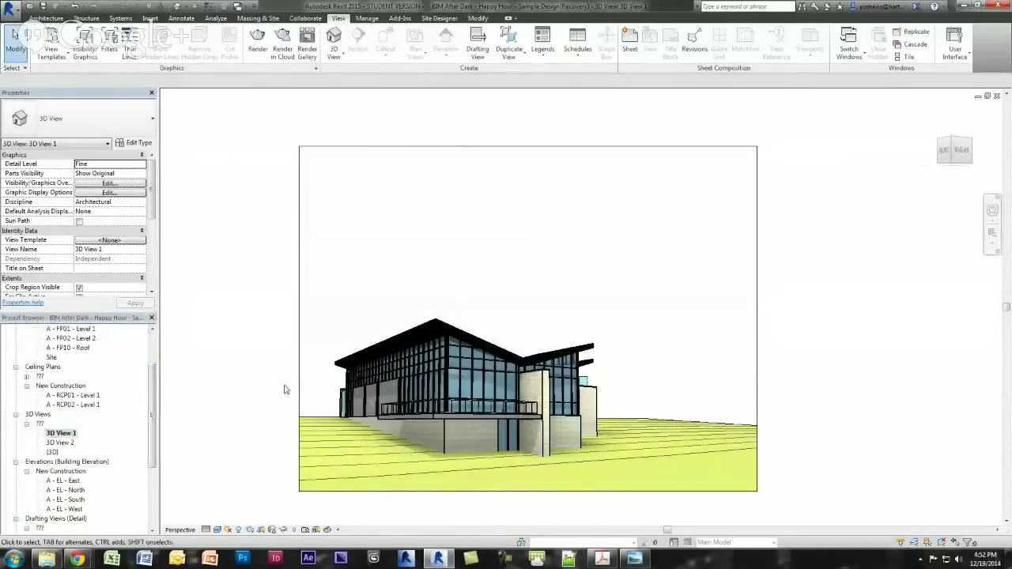
scroll(285, 389, "up", 3)
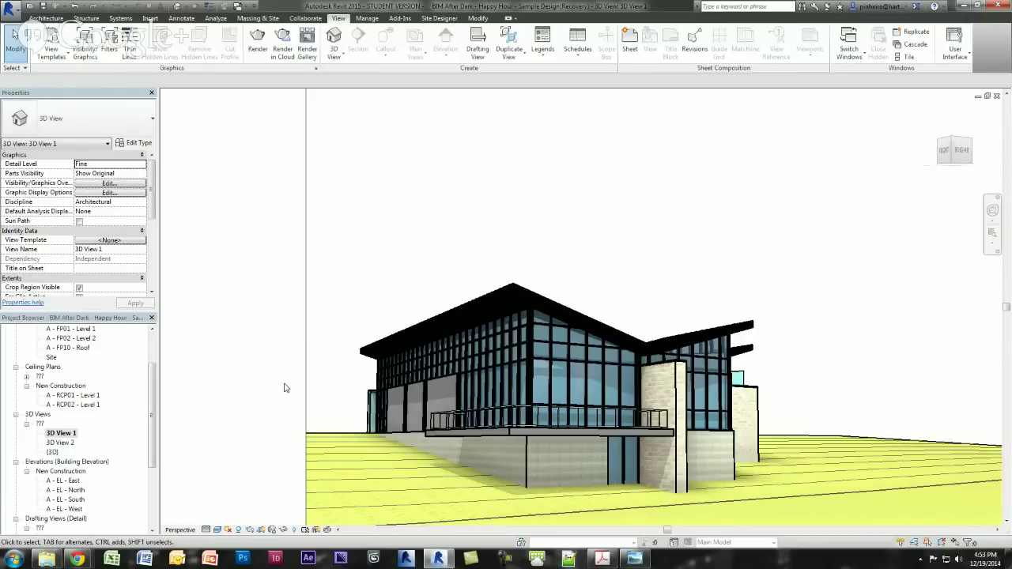
middle_click_drag(286, 387, 205, 383)
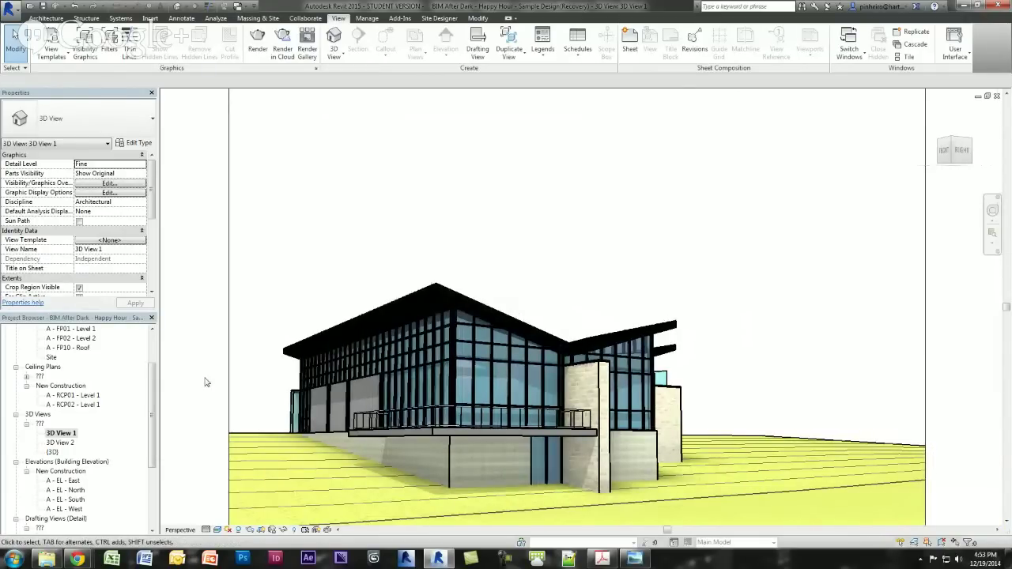
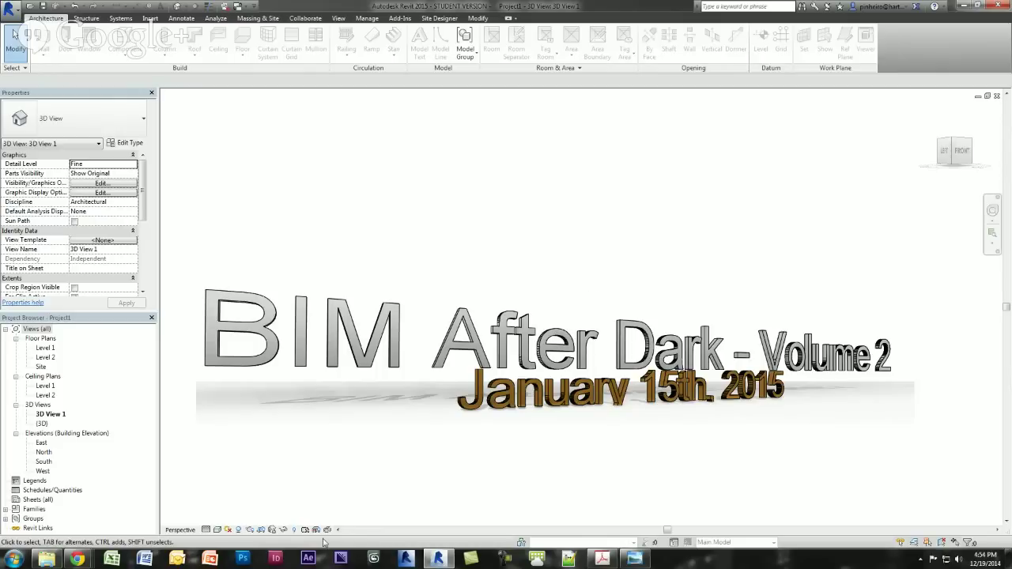
Switch Revit to the End Screen drafting view, then bring the A360 rendering browser forward
left_click(238, 5)
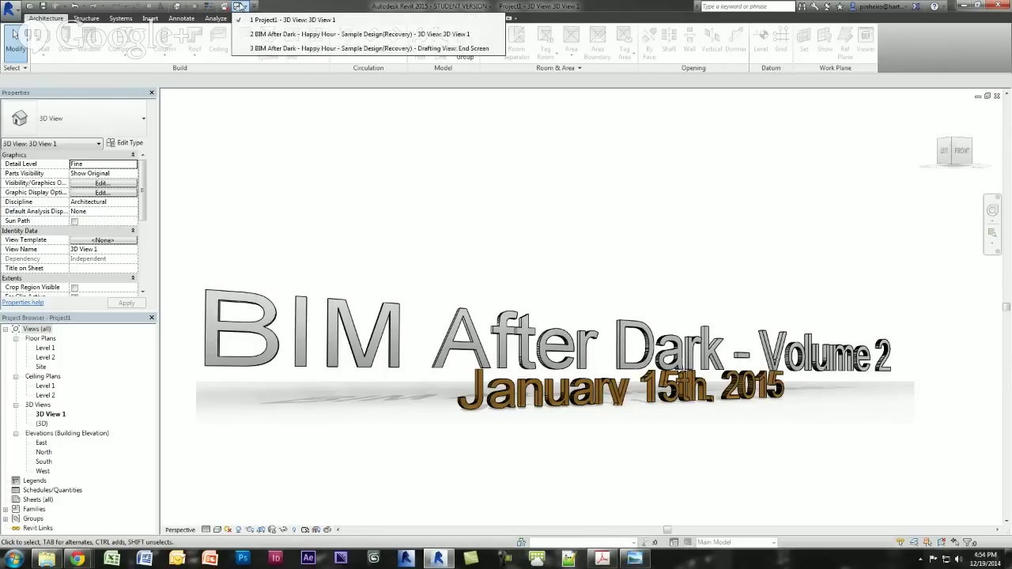
left_click(294, 49)
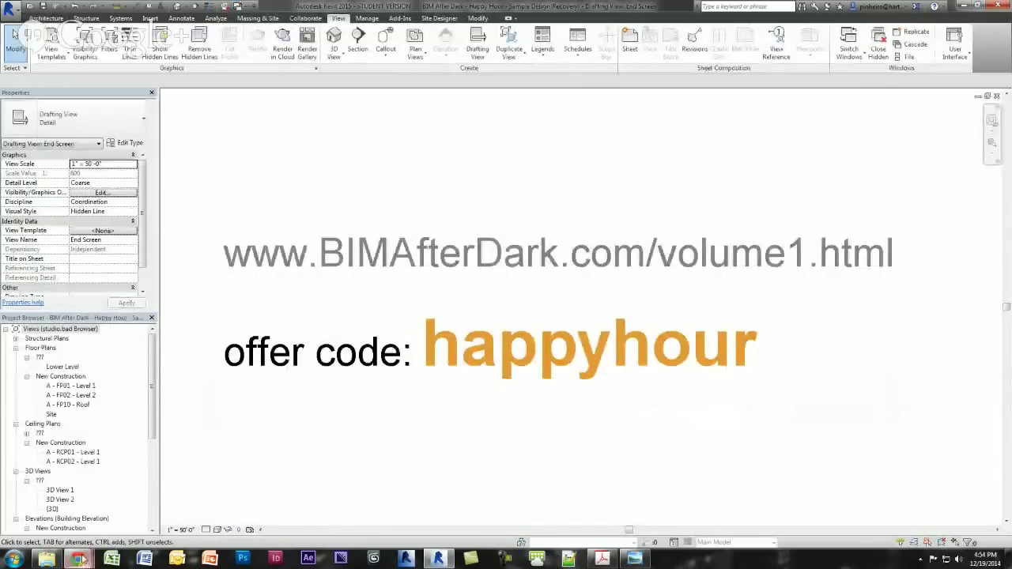
mouse_move(77, 558)
mouse_move(55, 521)
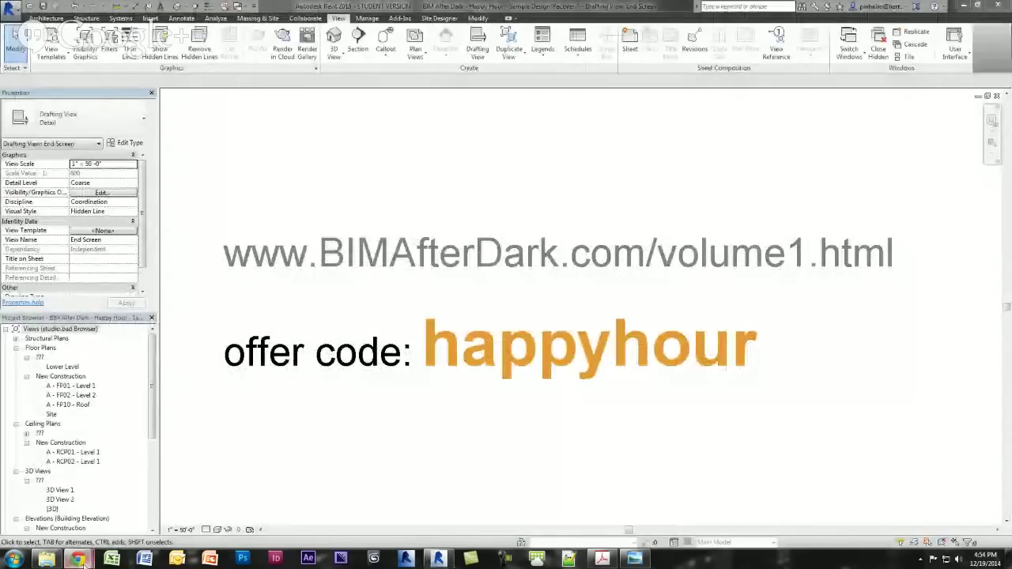
left_click(442, 494)
Reload the A360 My Renderings page, glancing at the Rendering Album tab before returning
key("ctrl+Tab")
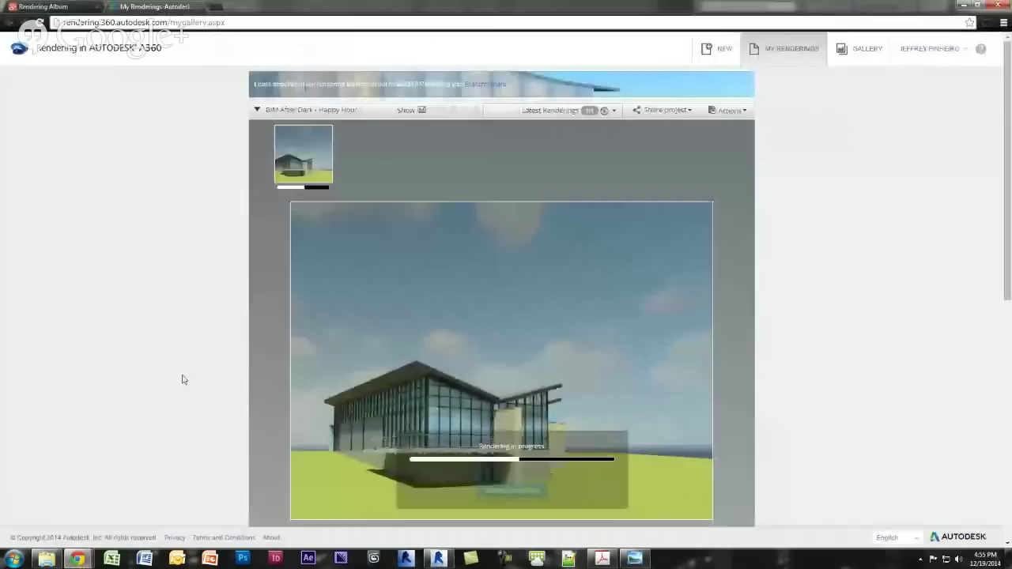
mouse_move(306, 126)
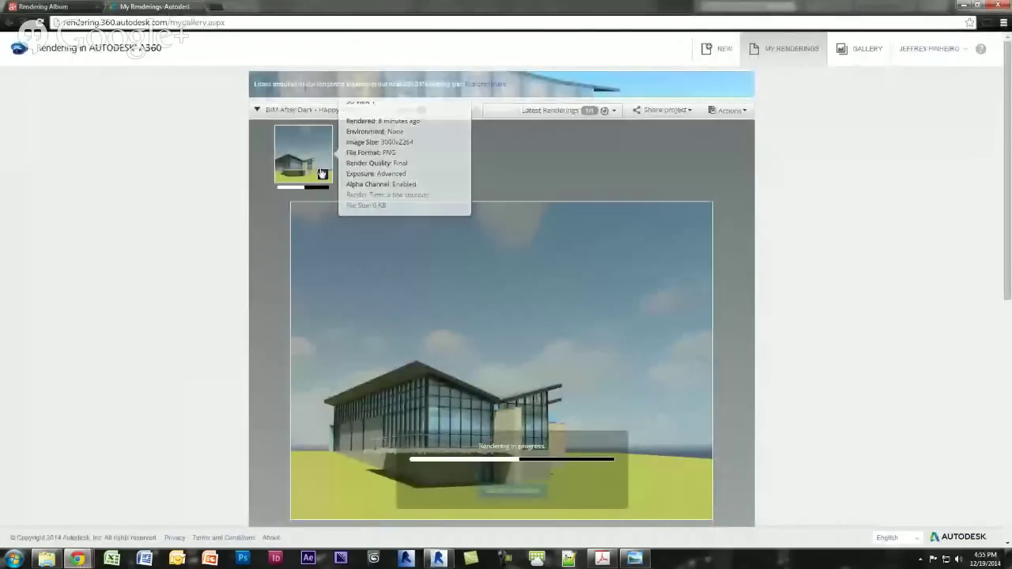
left_click(247, 24)
key("Return")
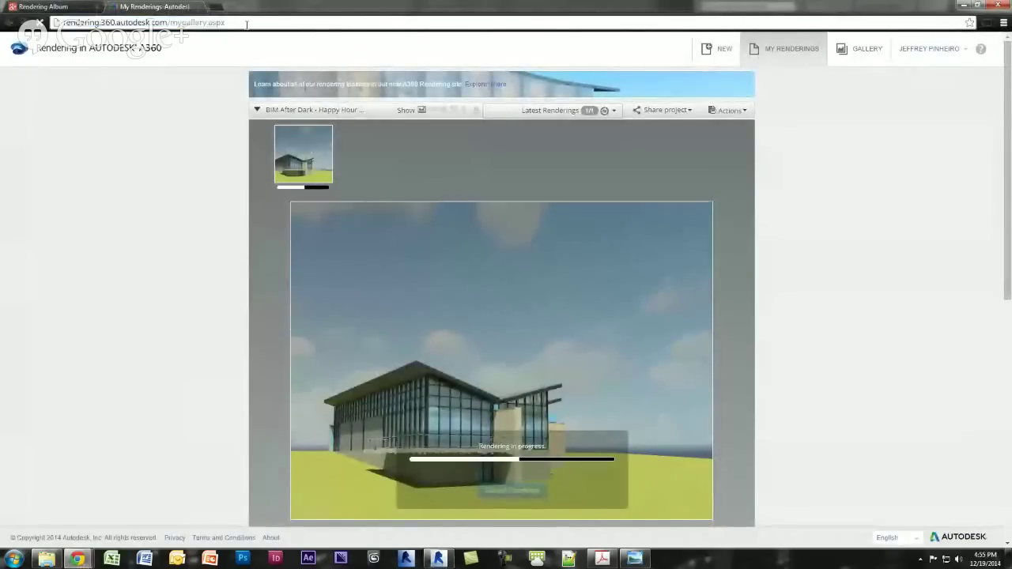
left_click(68, 6)
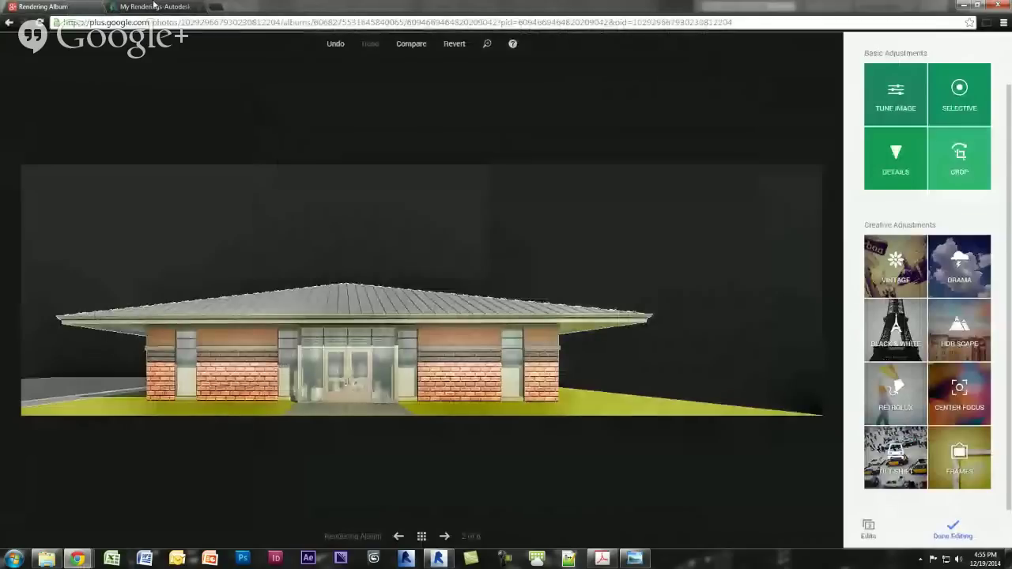
left_click(122, 6)
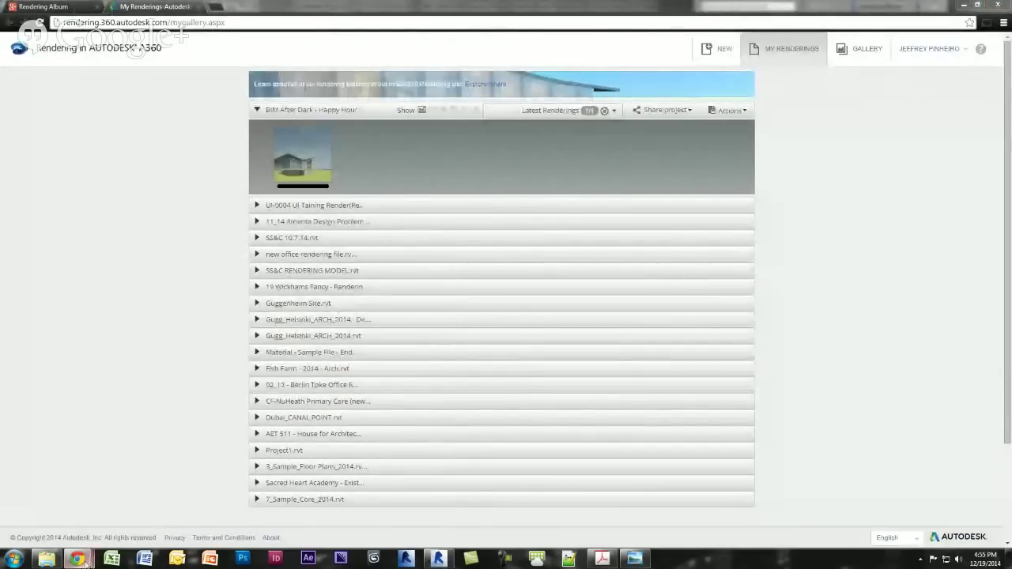
mouse_move(87, 561)
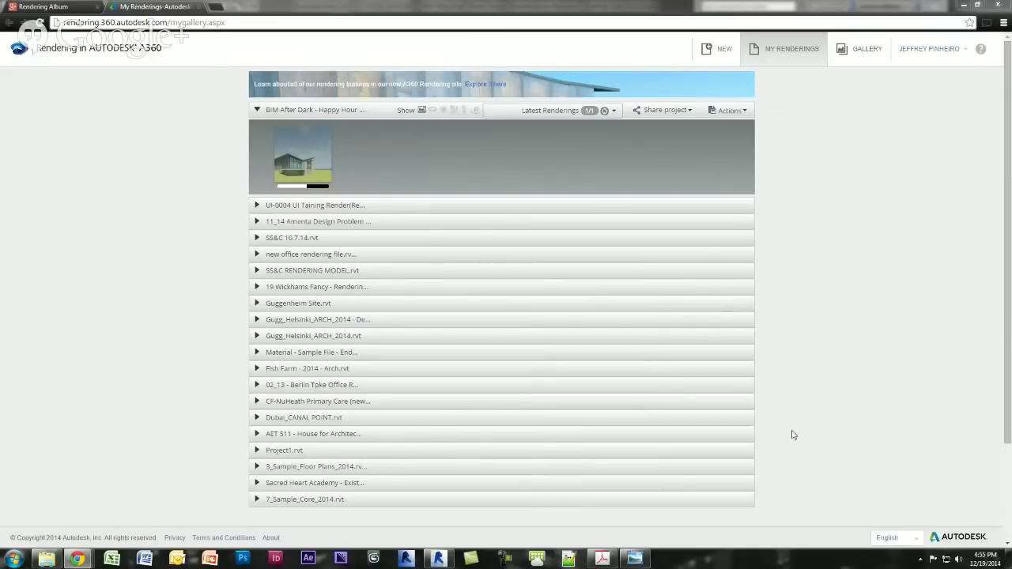
Bring Revit forward and open the A - FP01 - Level 1 floor plan
left_click(446, 564)
double_click(79, 385)
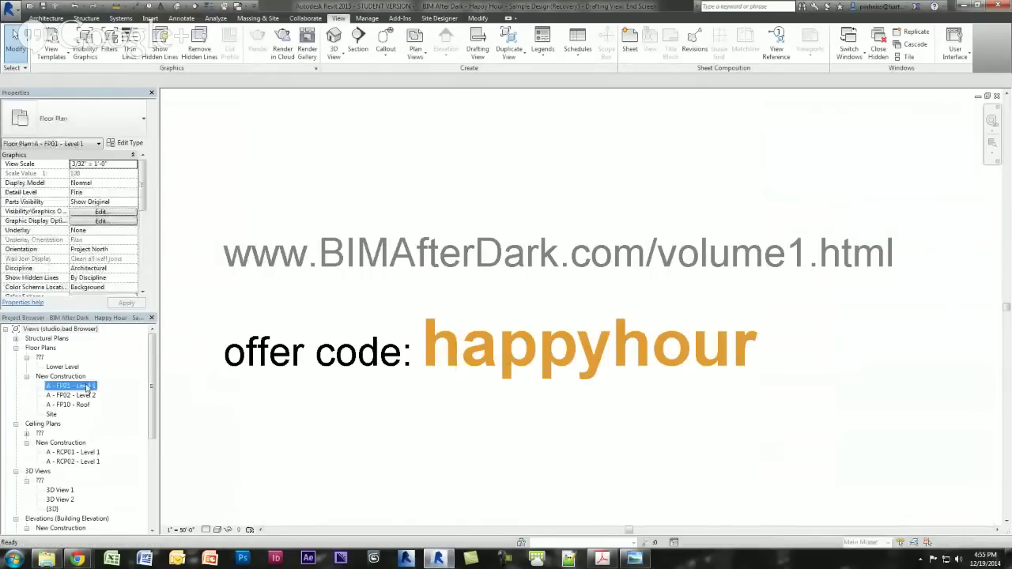
scroll(446, 340, "up", 3)
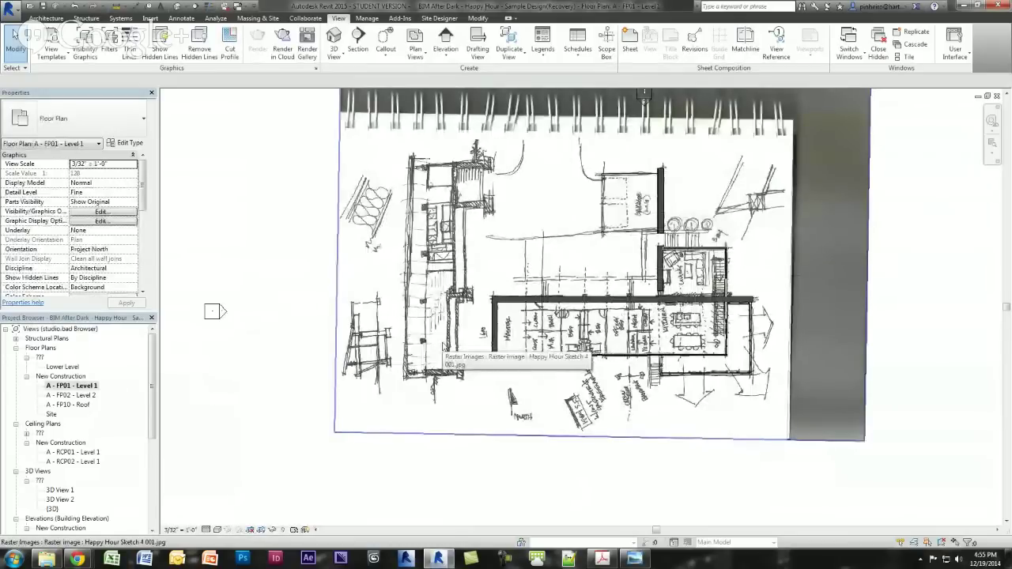
Select and deselect the hand-drawn sketch image, reframing and zooming out the plan around it
left_click(442, 348)
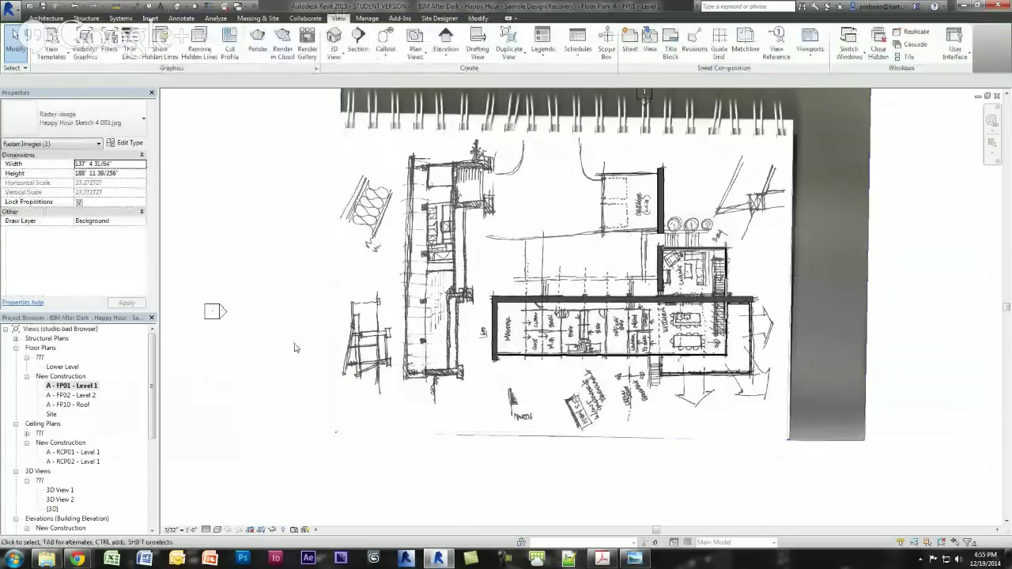
left_click(294, 348)
middle_click_drag(294, 348, 261, 401)
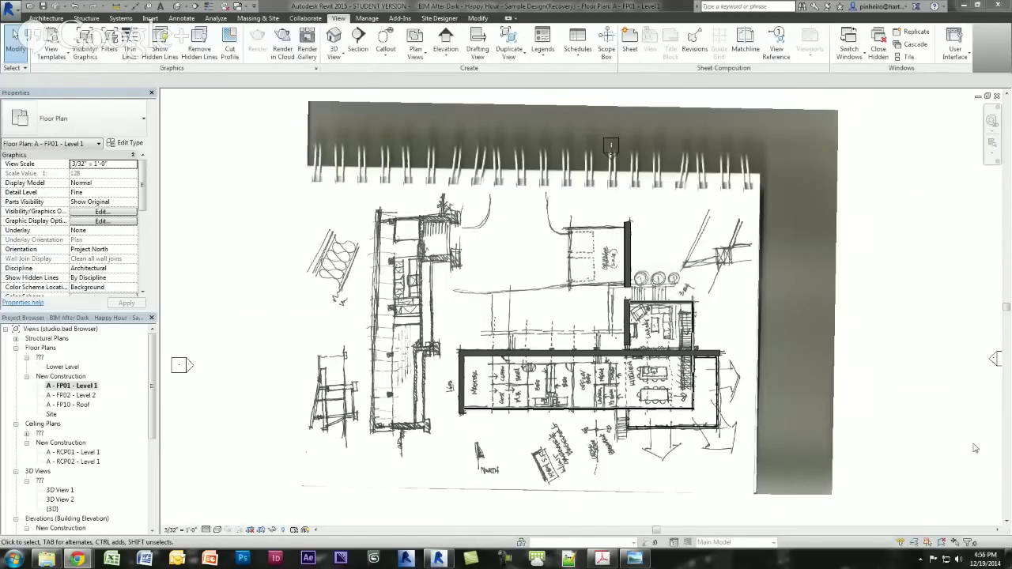
scroll(932, 445, "down", 2)
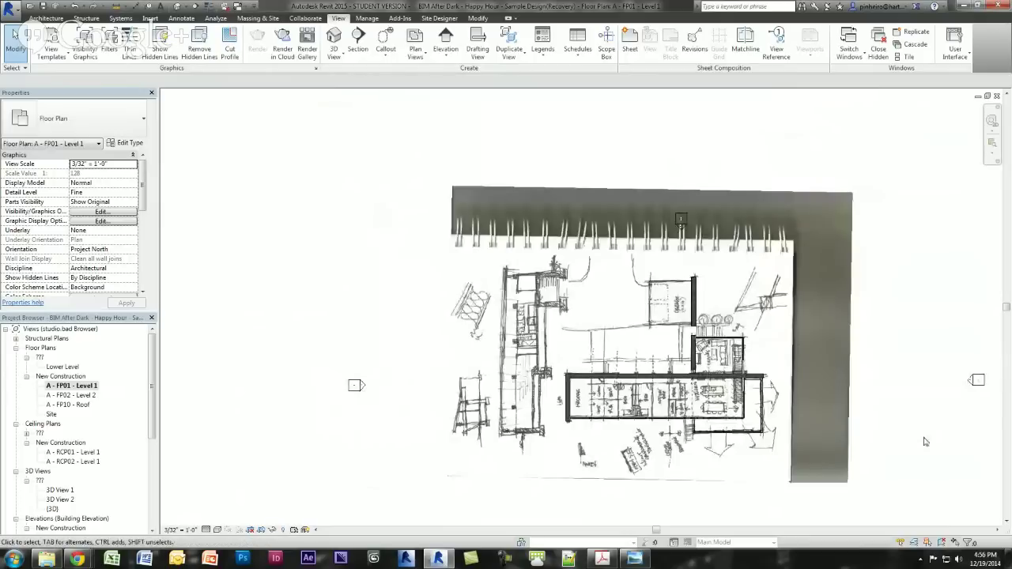
scroll(869, 403, "down", 2)
left_click(749, 342)
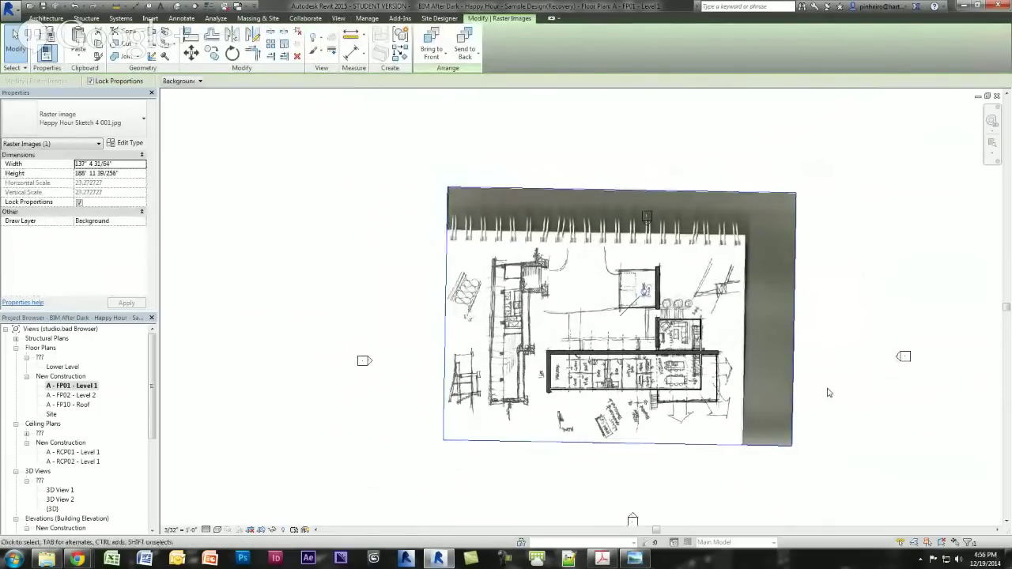
left_click(828, 392)
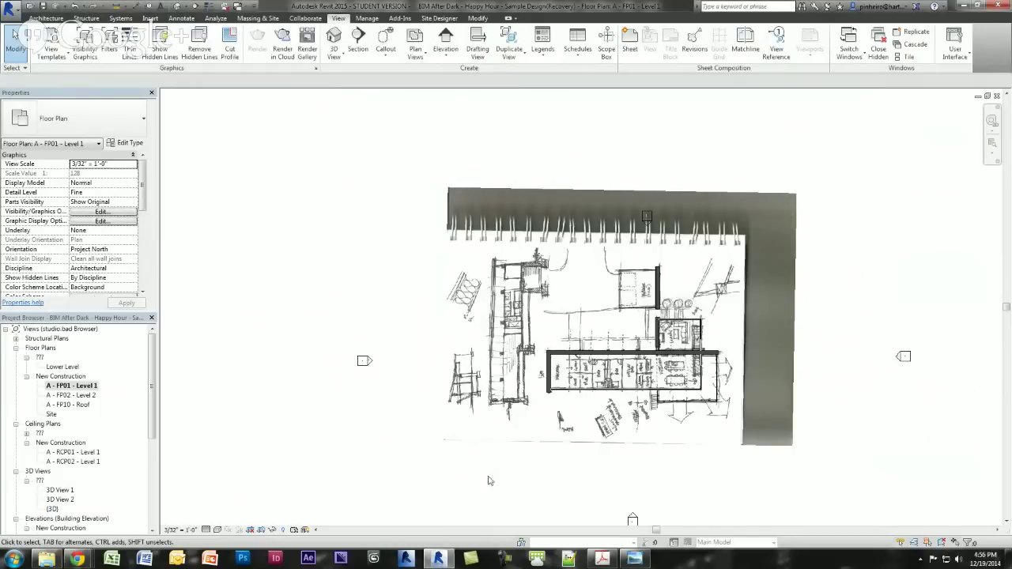
Open the pavilion rendering's large progress preview in A360 My Renderings
mouse_move(77, 559)
left_click(412, 506)
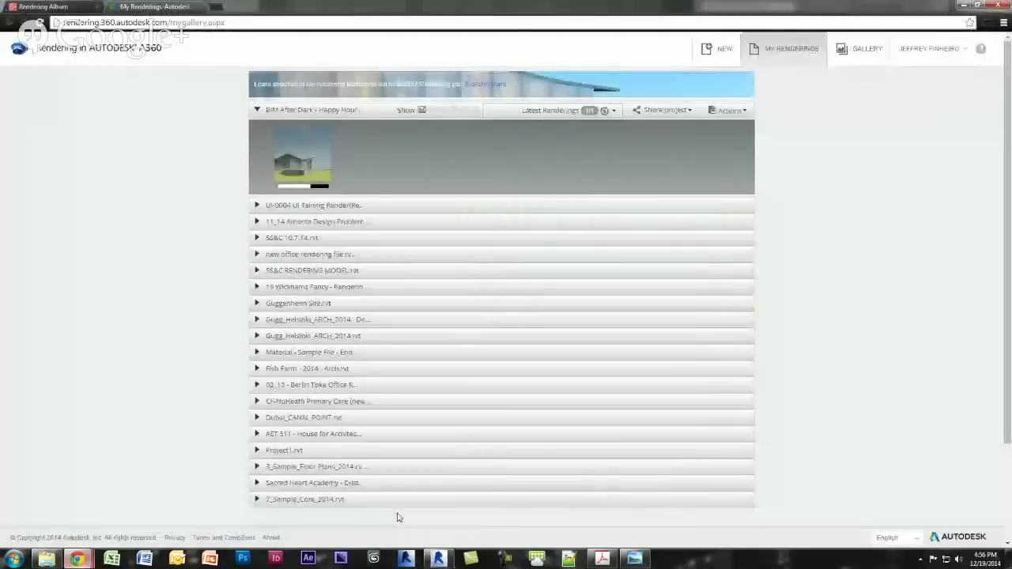
left_click(299, 156)
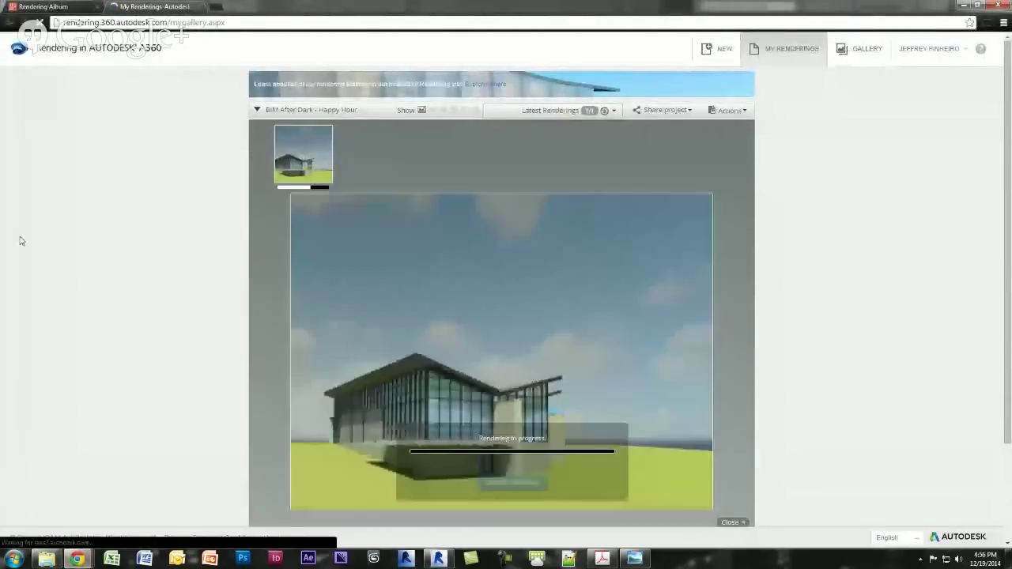
Refresh the rendering progress, then switch to the ebook's Presentation Export / Render page
scroll(47, 298, "down", 1)
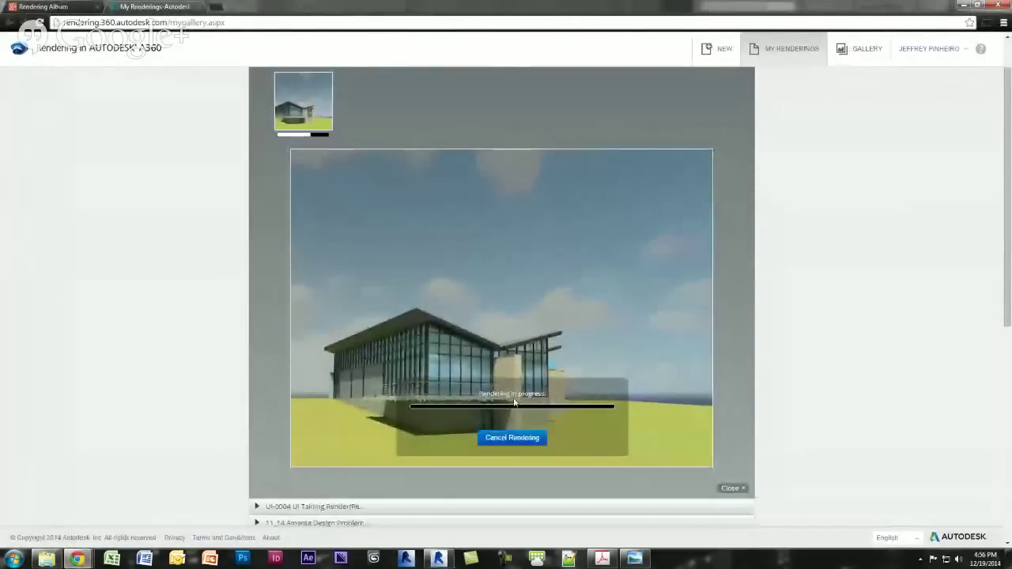
scroll(556, 409, "up", 2, "ctrl")
scroll(558, 410, "down", 1)
scroll(557, 407, "down", 3)
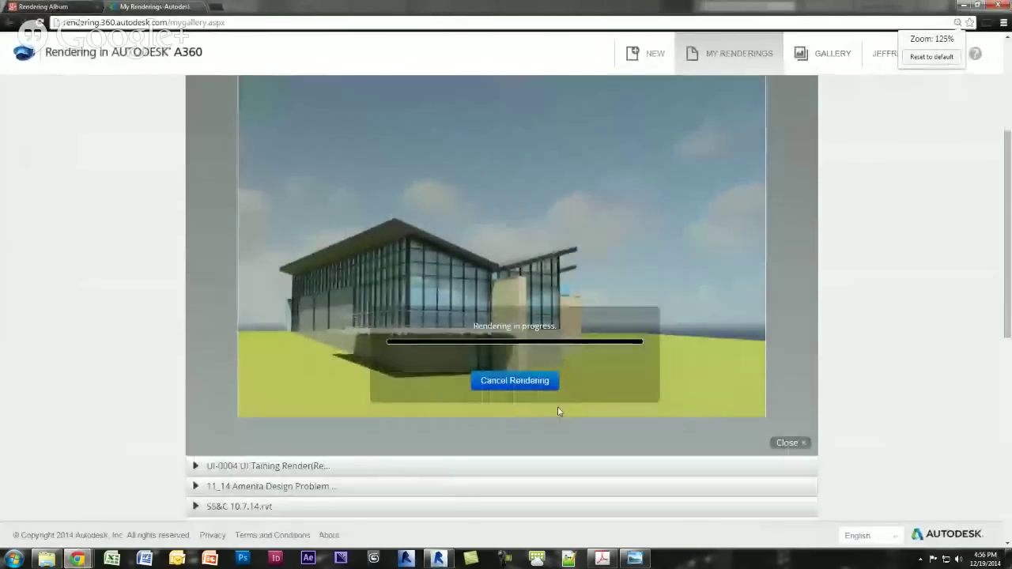
scroll(558, 406, "up", 3)
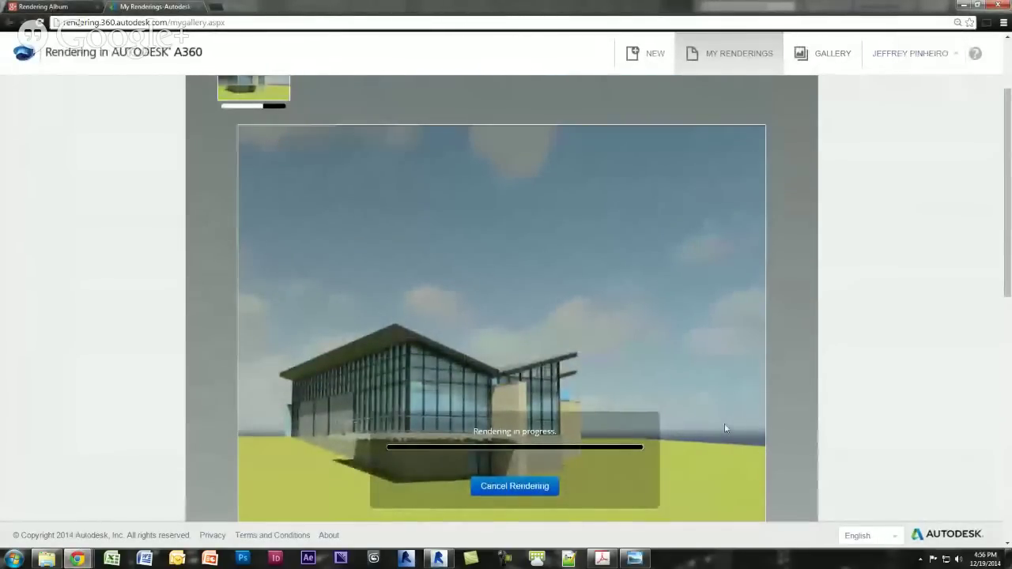
scroll(715, 419, "down", 3, "ctrl")
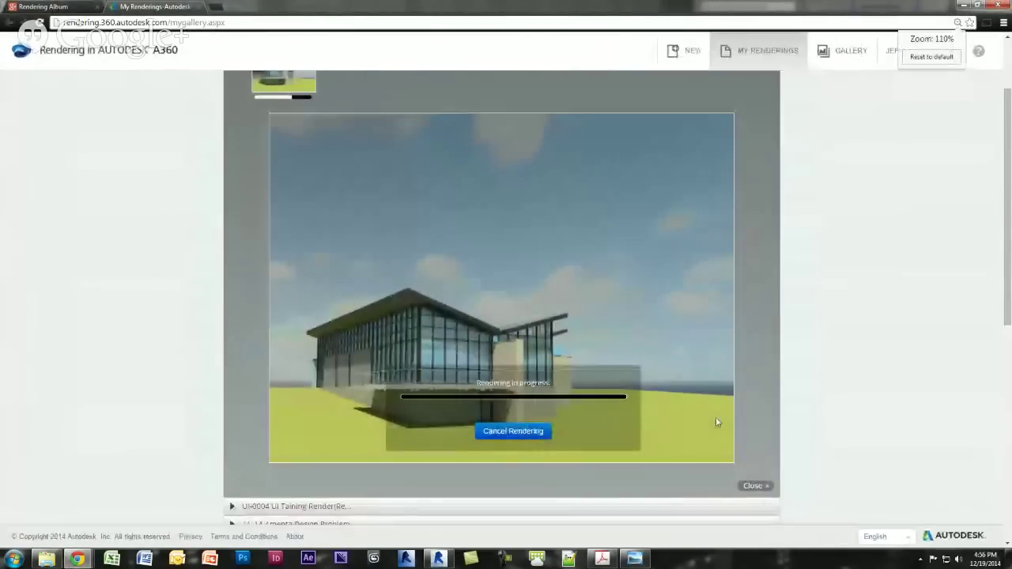
scroll(717, 419, "up", 1, "ctrl")
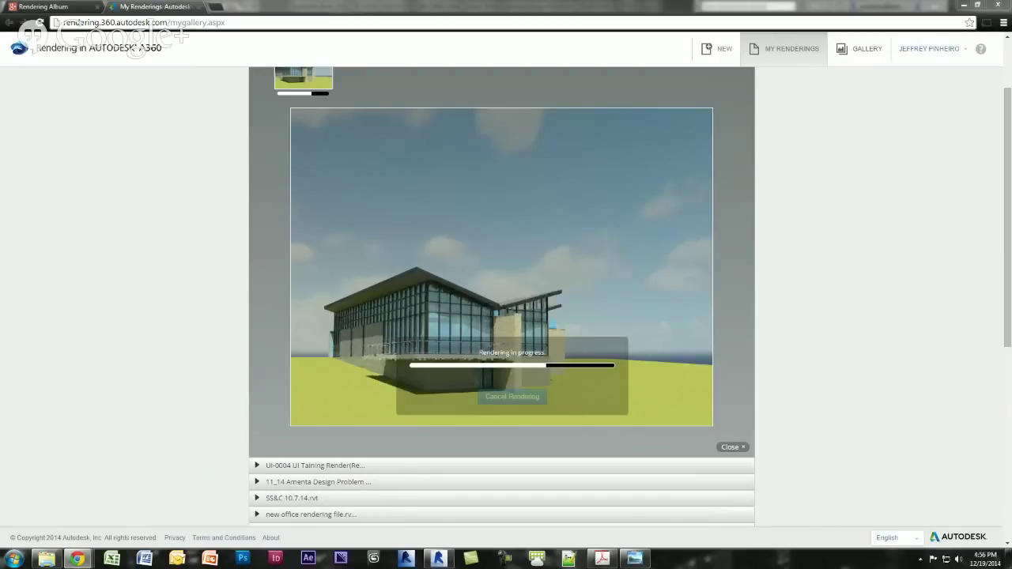
key("F5")
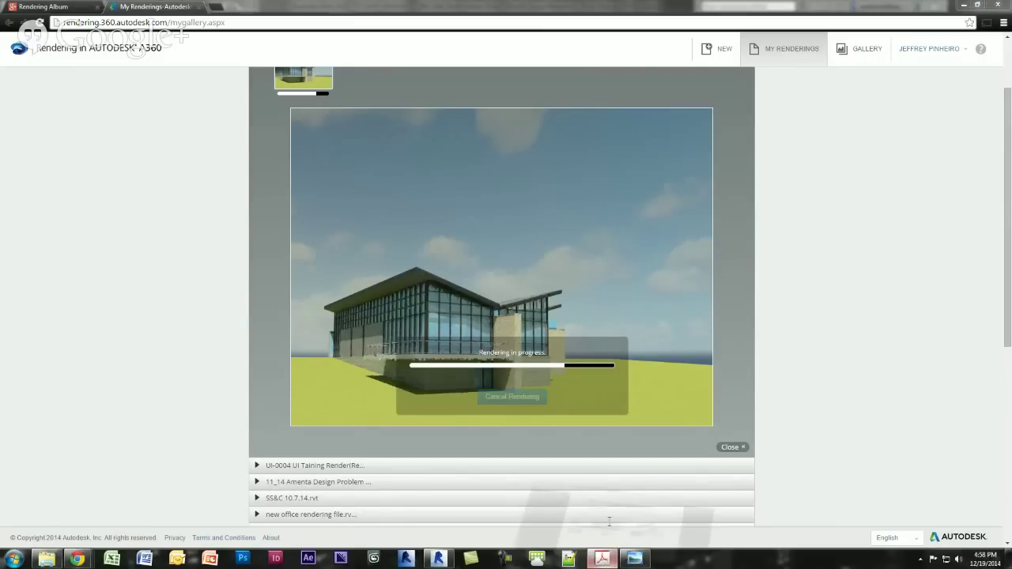
left_click(602, 558)
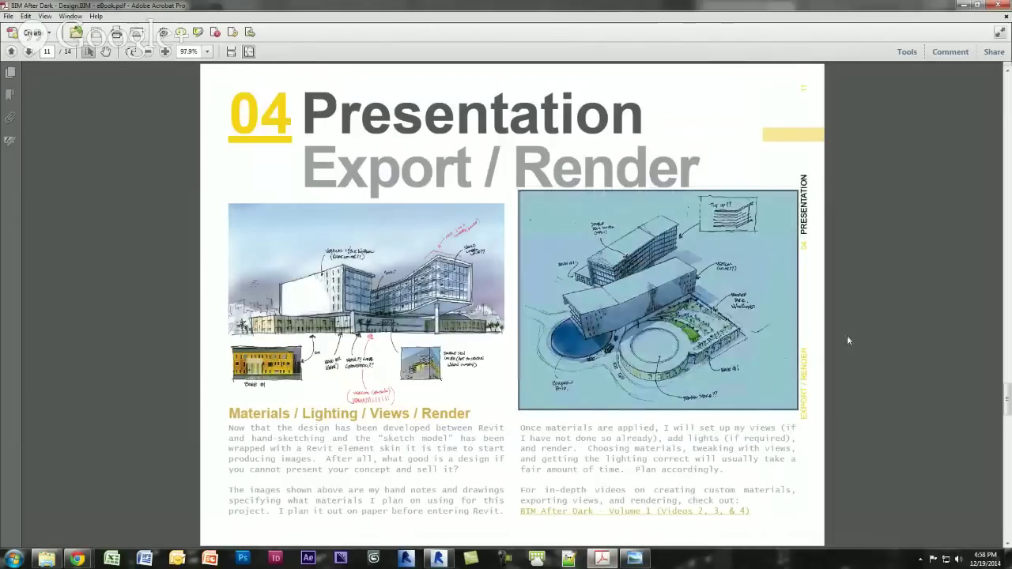
Page through ebook pages 12 and 13 back to Post-Processing, then minimize Acrobat
scroll(873, 331, "down", 1)
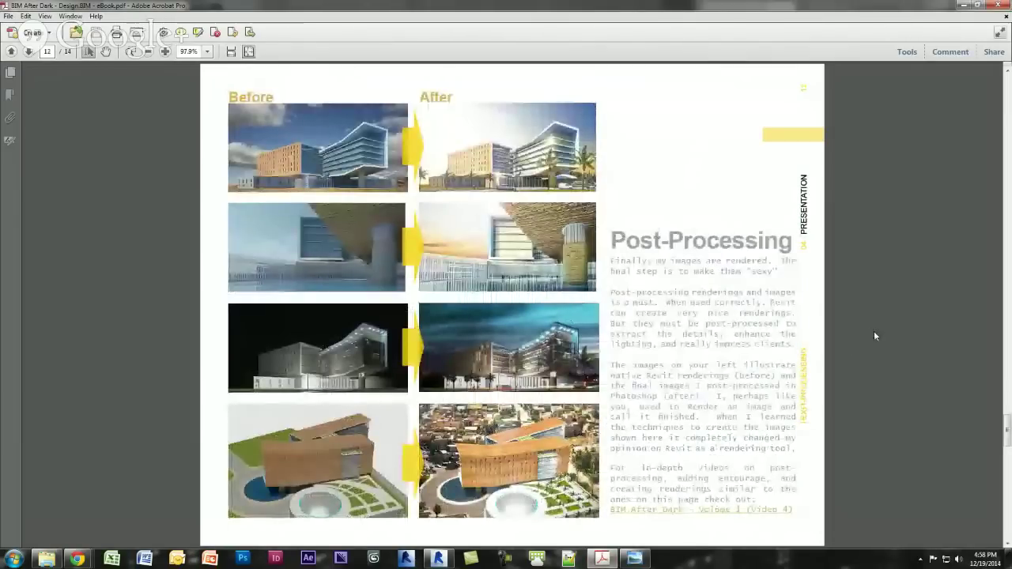
scroll(875, 335, "down", 1)
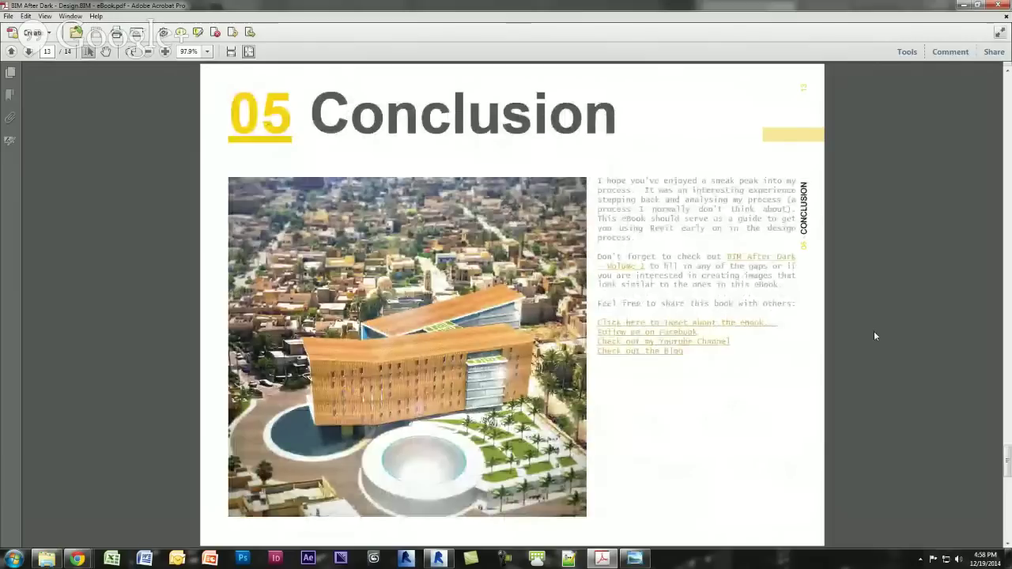
scroll(873, 336, "up", 1)
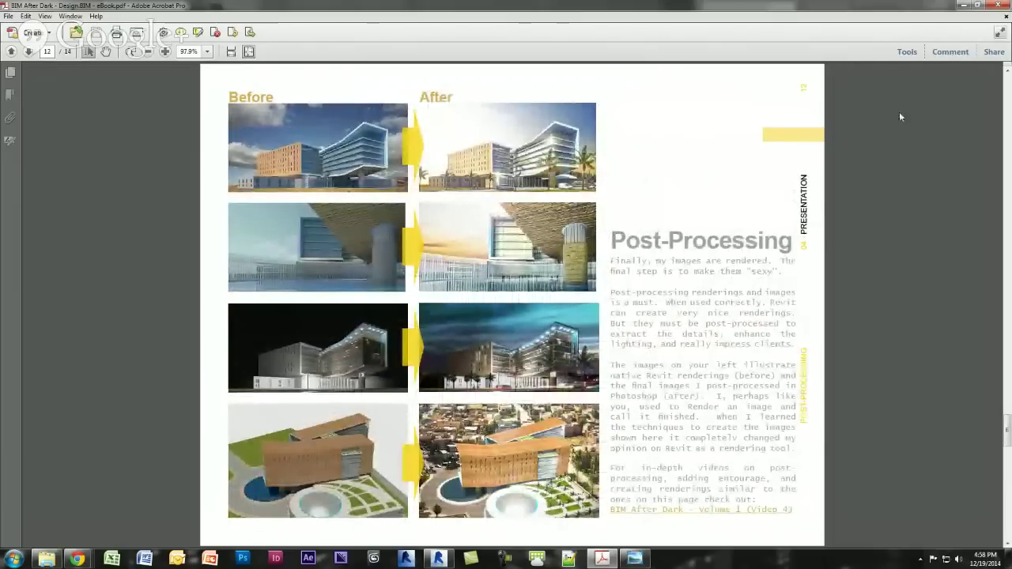
left_click(959, 6)
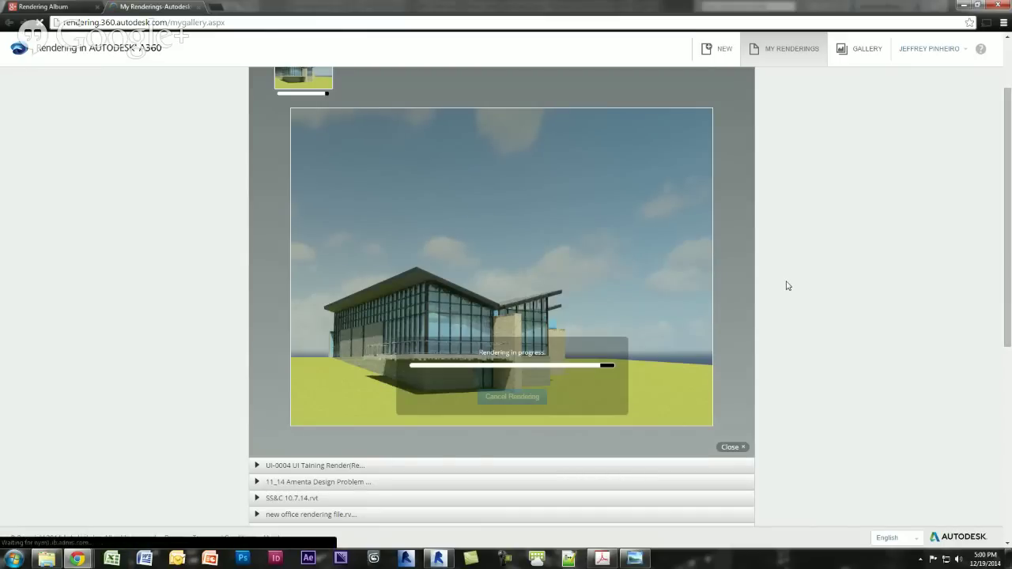
Bring Revit forward and display the End Screen drafting view from the Switch Windows list
left_click(439, 559)
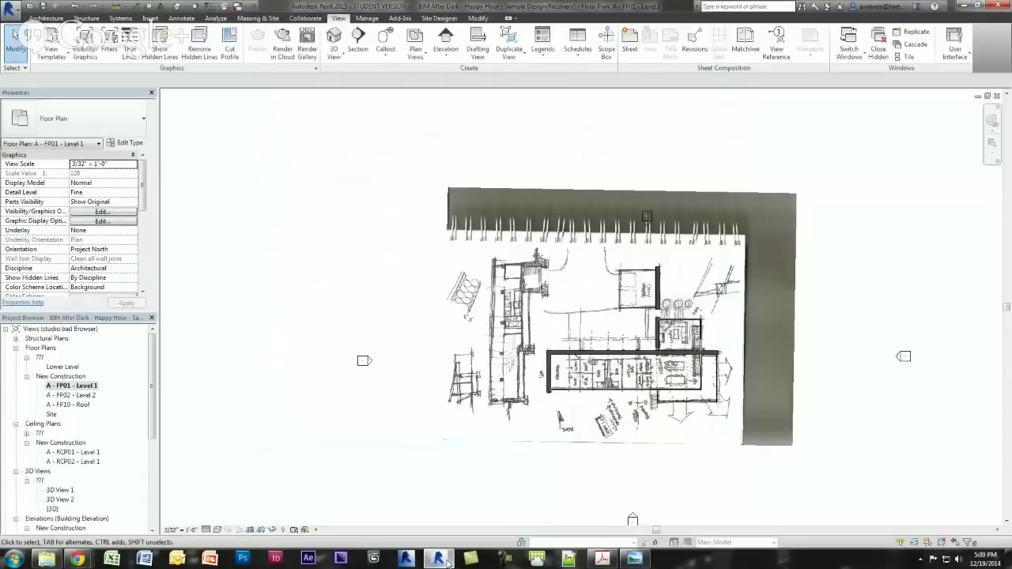
left_click(239, 7)
left_click(310, 50)
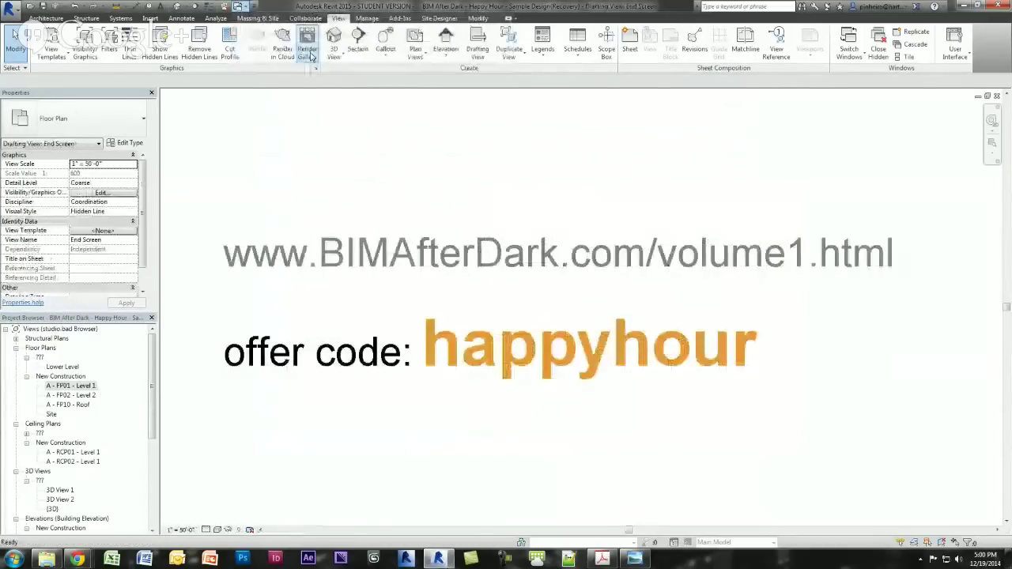
left_click(239, 7)
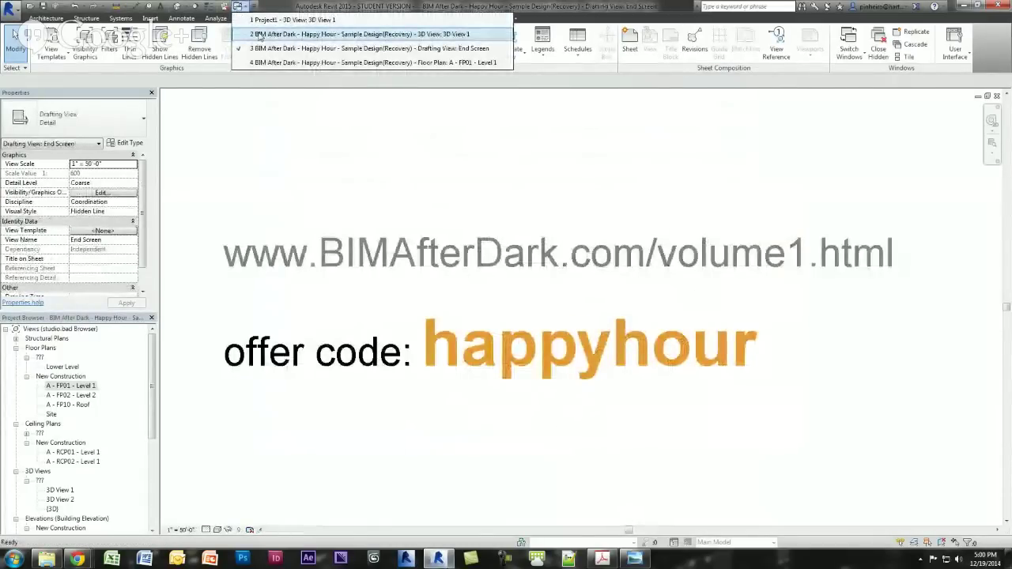